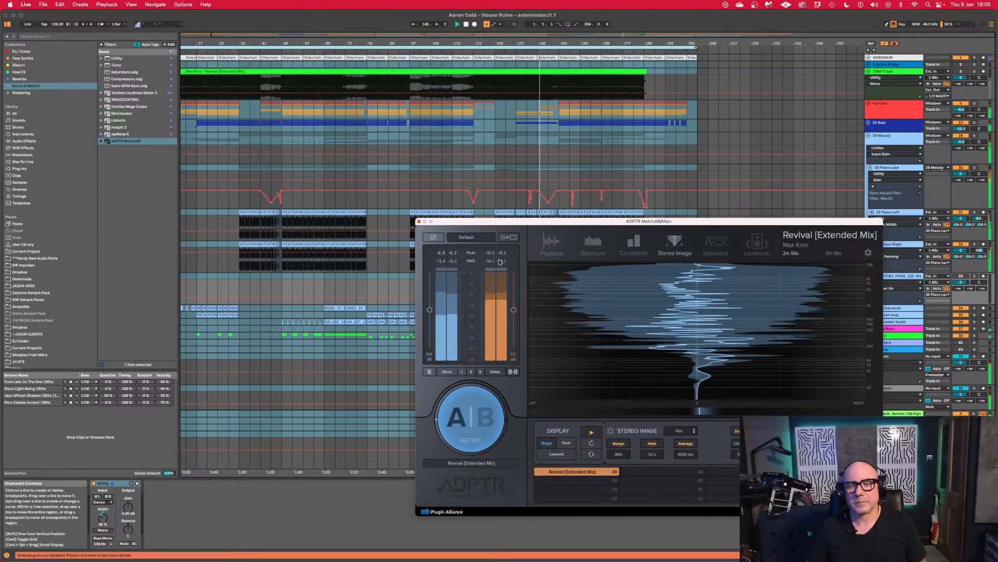
pyautogui.hotkey('ctrl', 'Up')
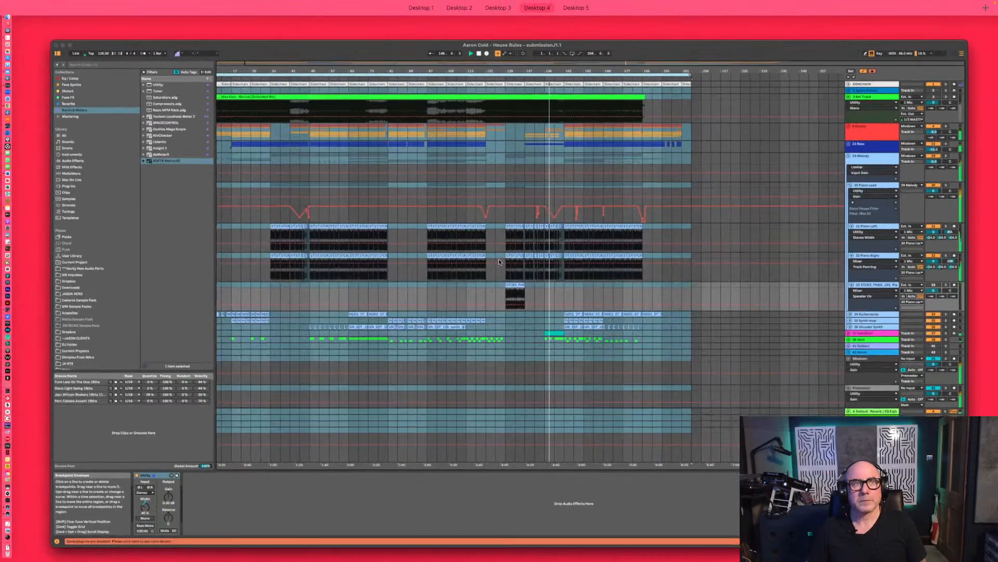
pyautogui.hotkey('ctrl', 'Up')
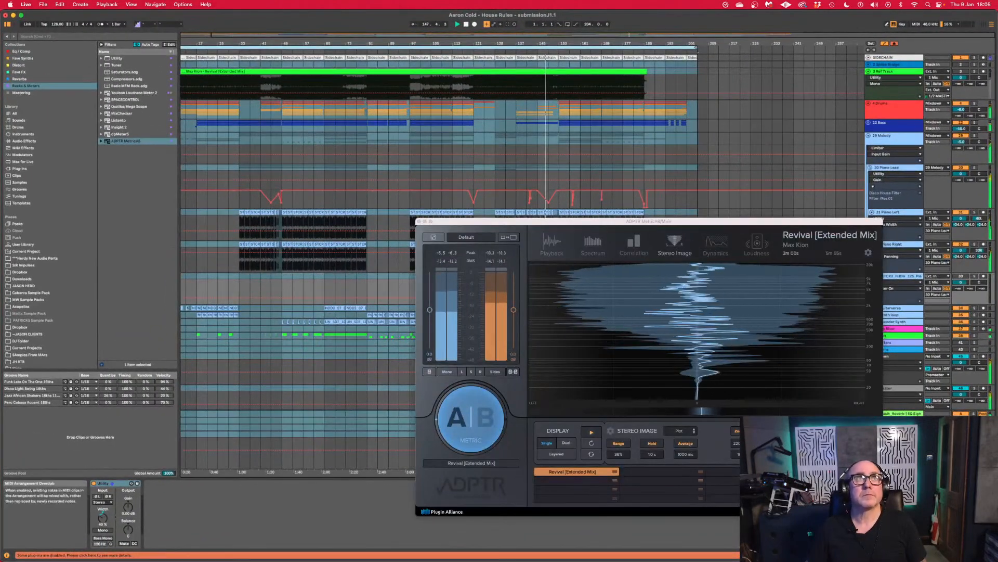
pyautogui.hotkey('ctrl', 'Up')
pyautogui.hotkey('ctrl', 'Up')
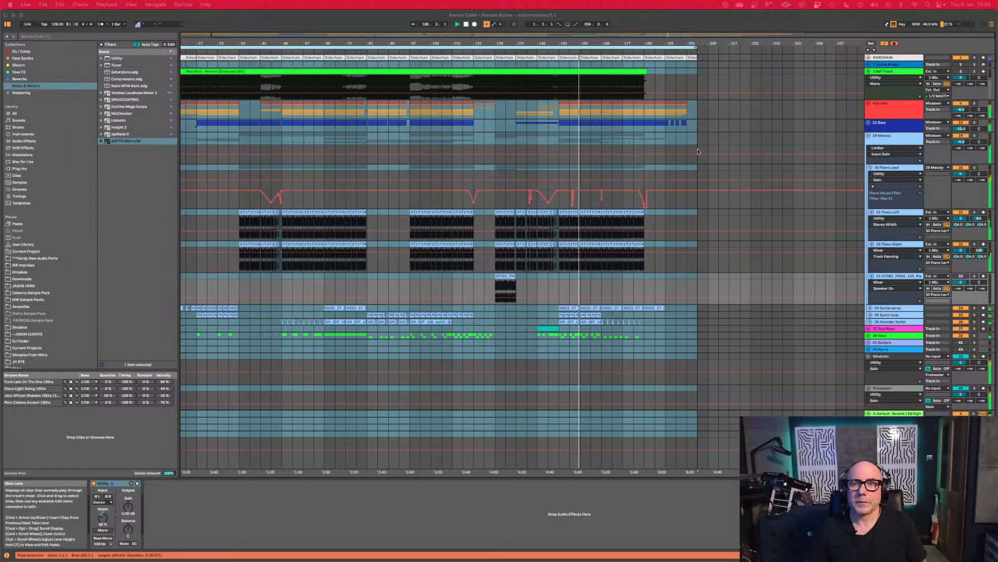
# Stop playback and close the ADPTR MetricAB plug-in window.
pyautogui.click(664, 20)
pyautogui.press('space')
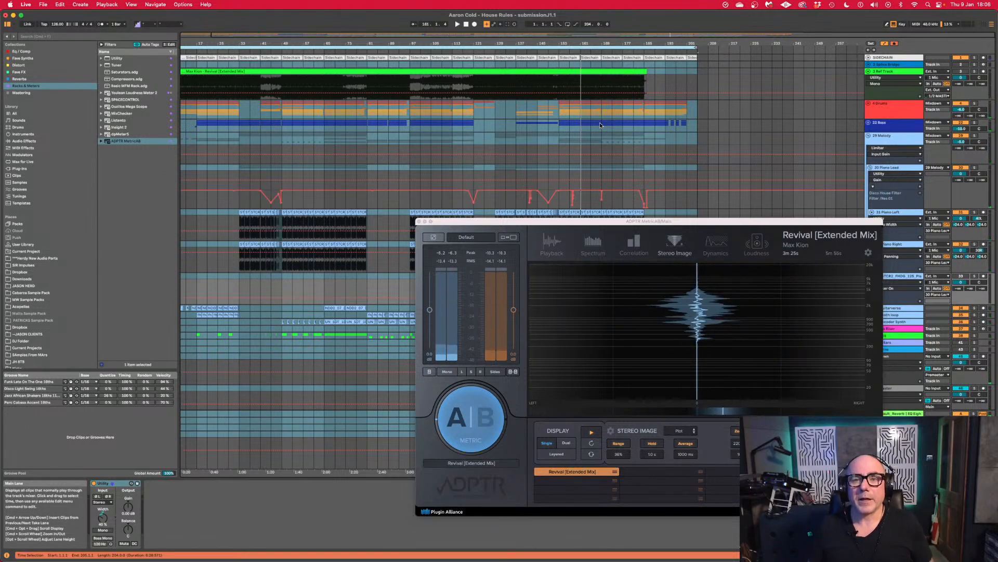
pyautogui.click(418, 223)
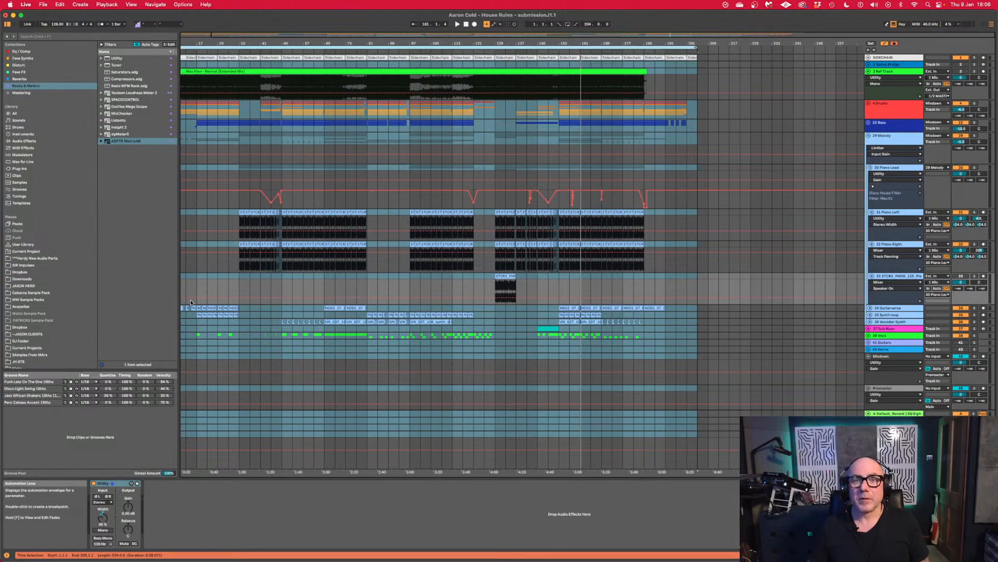
pyautogui.press('Tab')
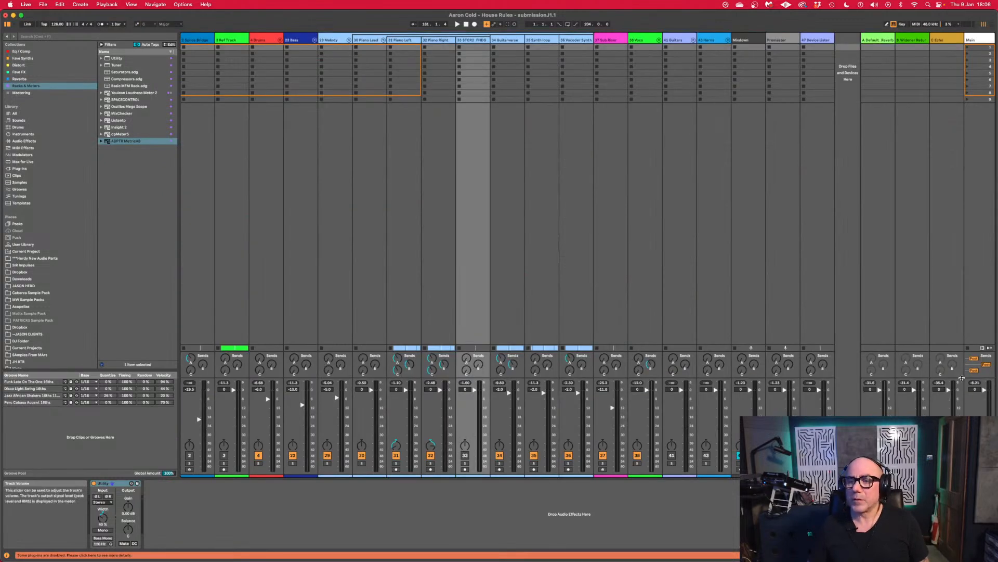
pyautogui.press('Tab')
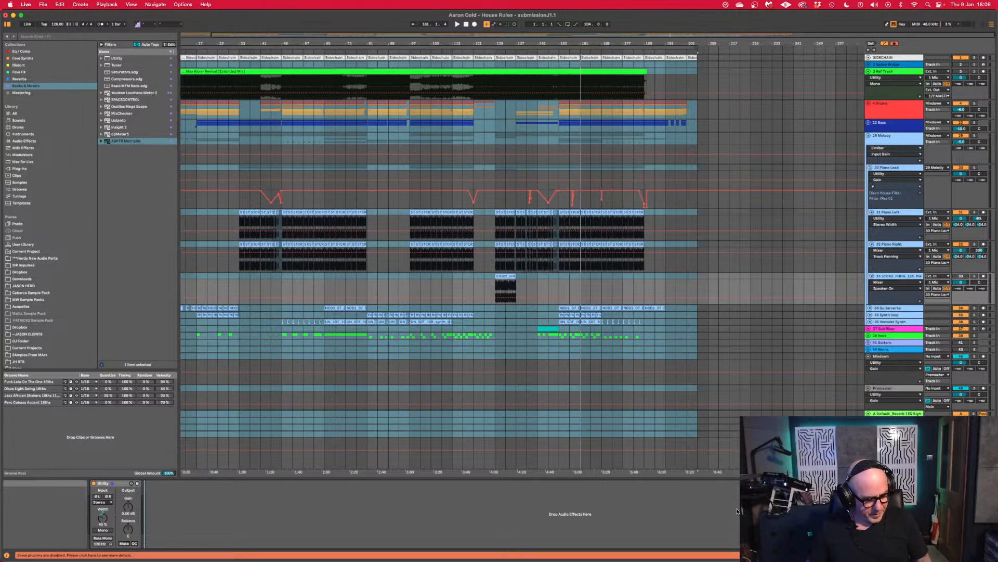
# Export the Main track as a WAV file into the House Rules Project folder under Stream Clients in Dropbox.
pyautogui.press('super+shift+r')
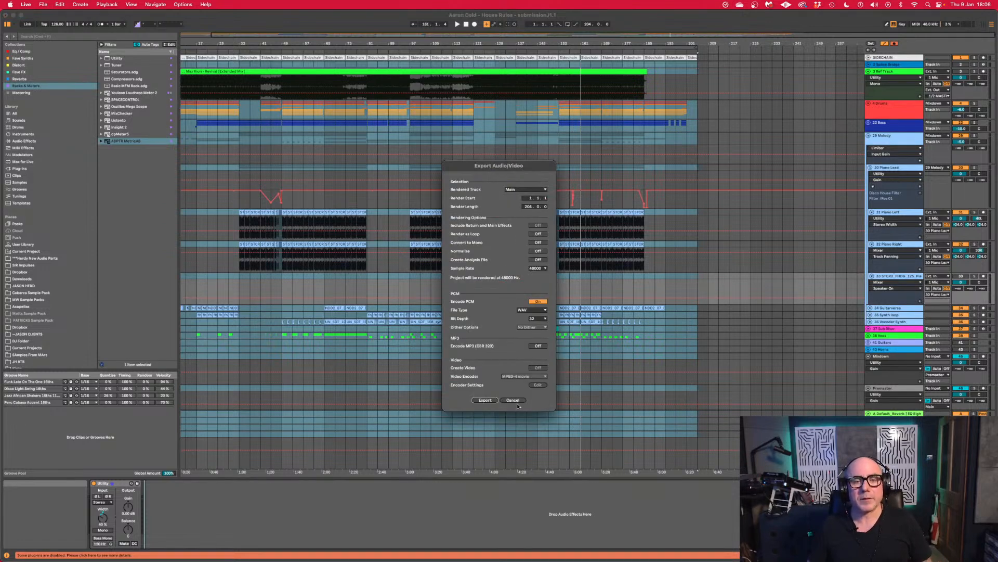
pyautogui.click(485, 400)
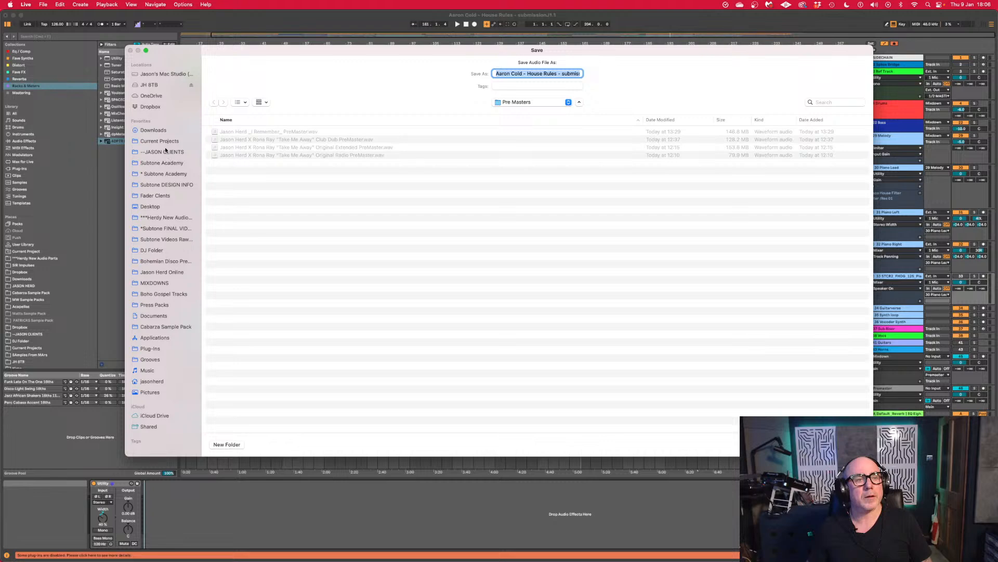
pyautogui.click(153, 108)
pyautogui.scroll(-10, 286, 278)
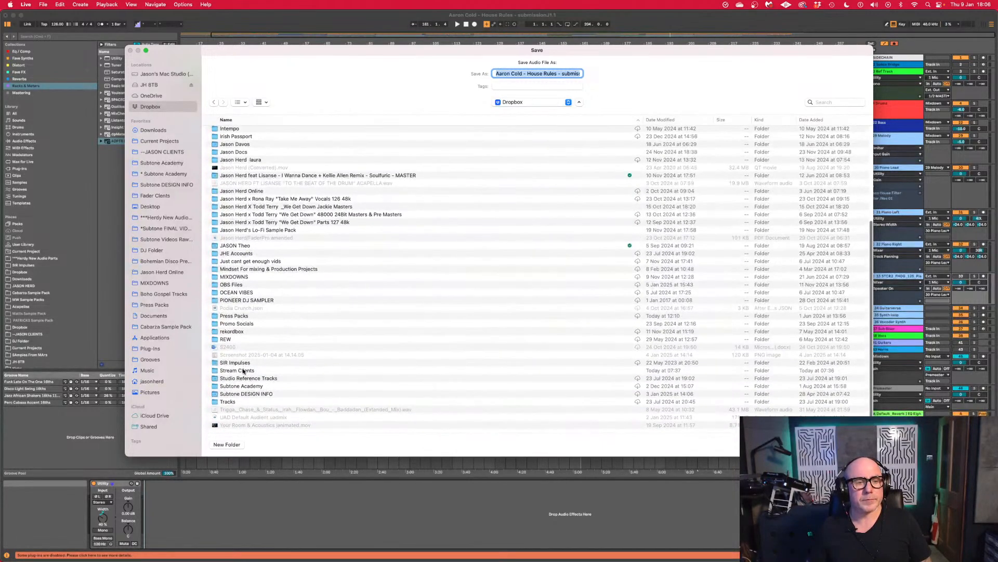
pyautogui.doubleClick(243, 370)
pyautogui.doubleClick(240, 132)
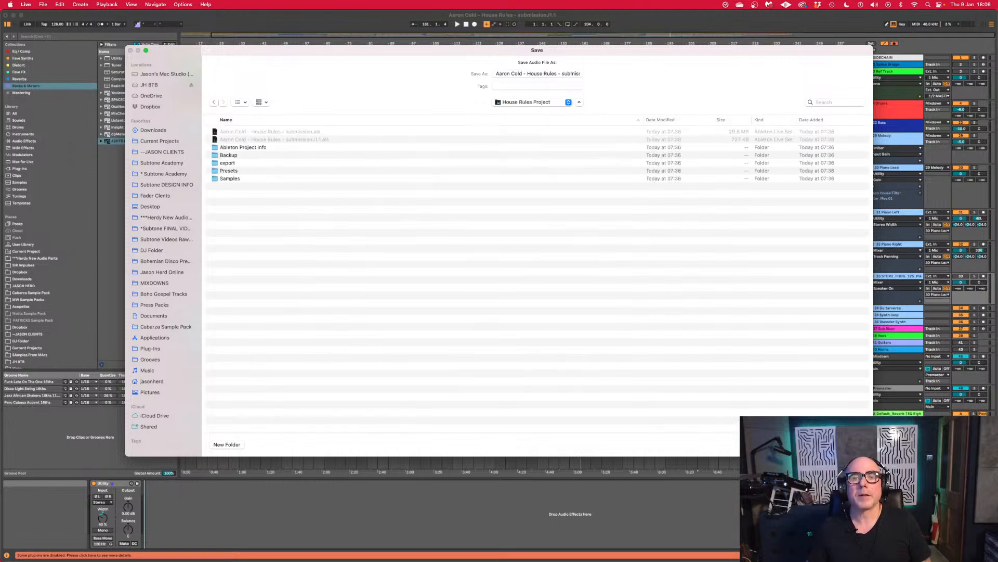
pyautogui.press('Return')
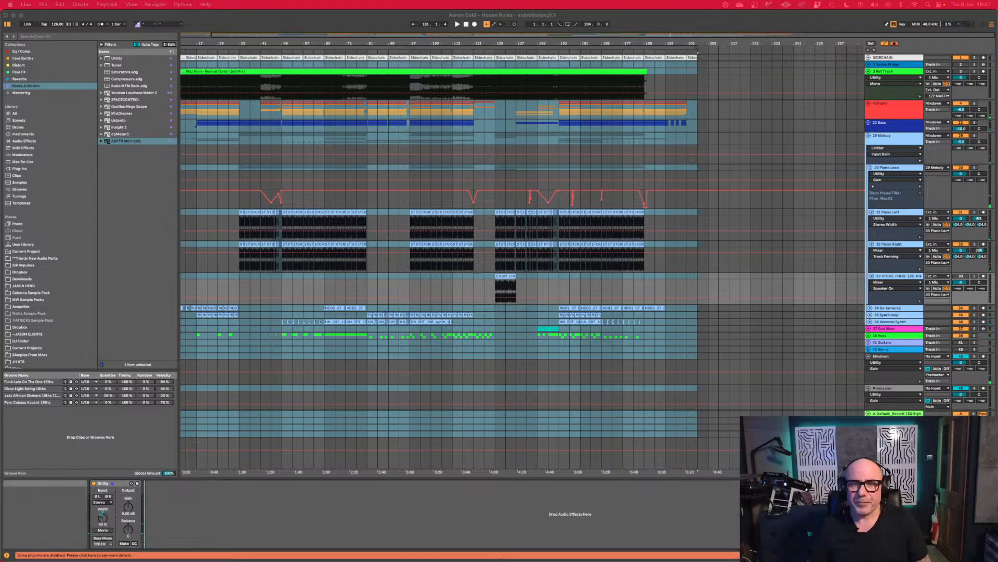
# Unfold the Drums group in the arrangement and look over its kick, drum loop and top loop tracks.
pyautogui.click(856, 124)
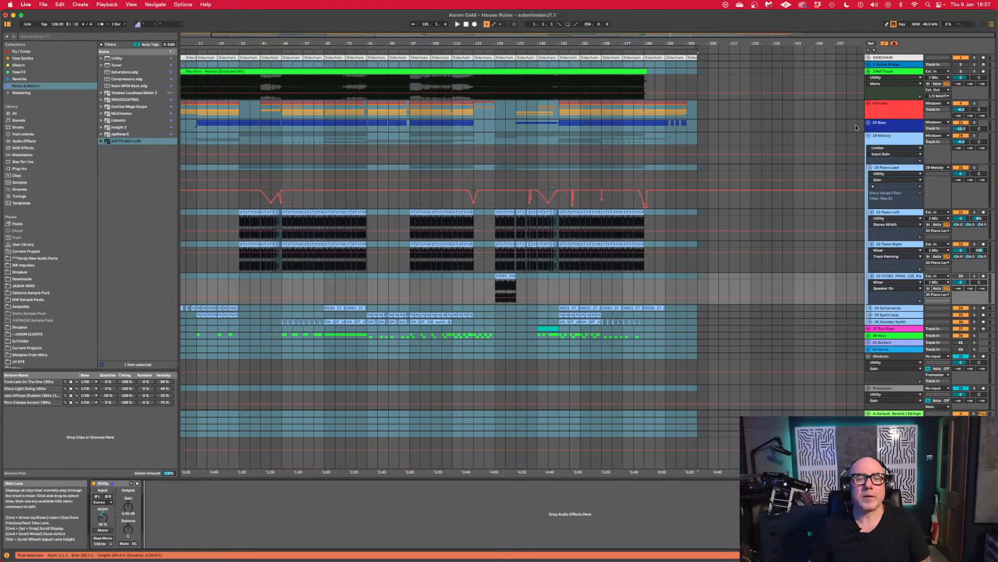
pyautogui.click(868, 103)
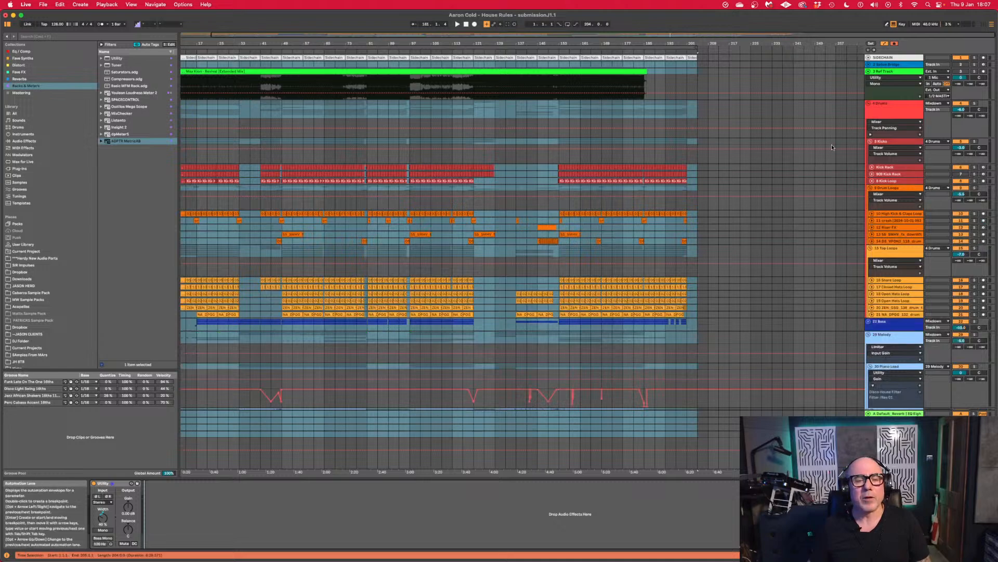
pyautogui.scroll(-10, 832, 145)
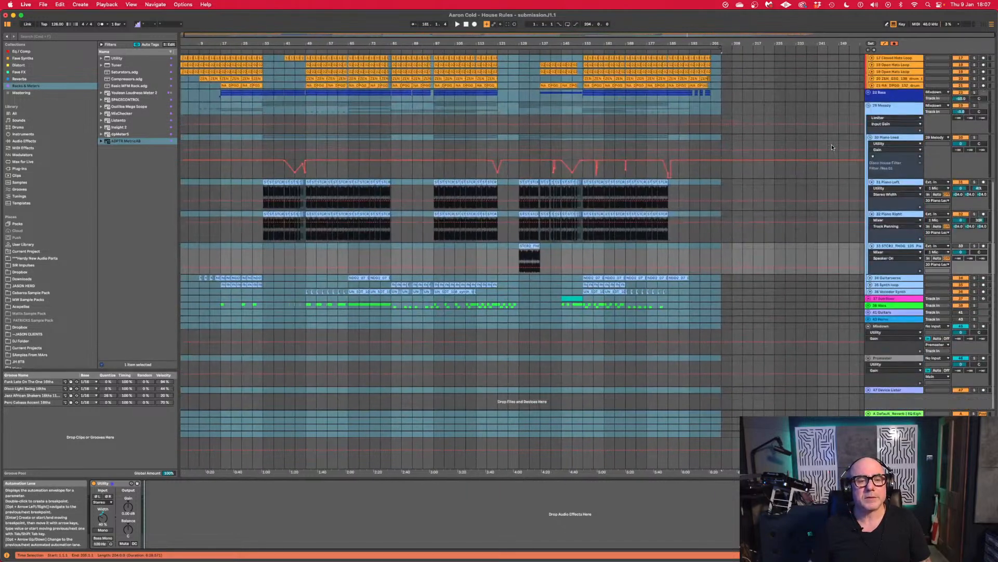
pyautogui.scroll(8, 832, 145)
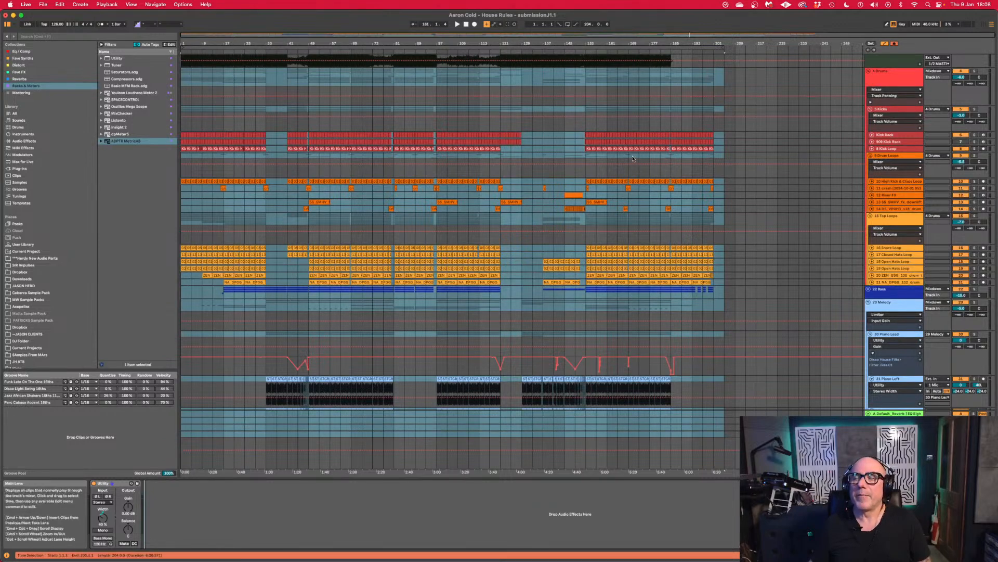
pyautogui.scroll(-3, 410, 204)
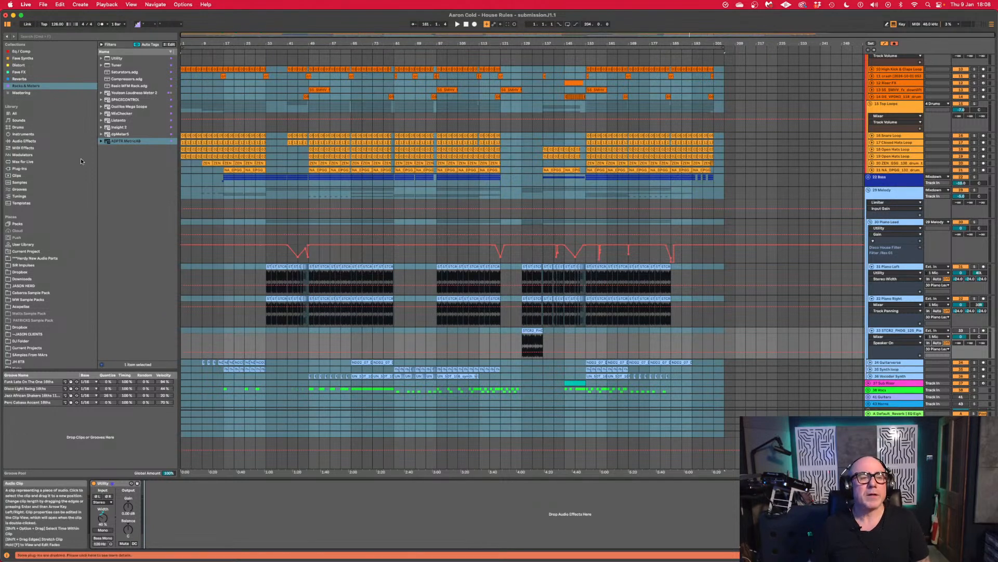
pyautogui.scroll(-3, 474, 267)
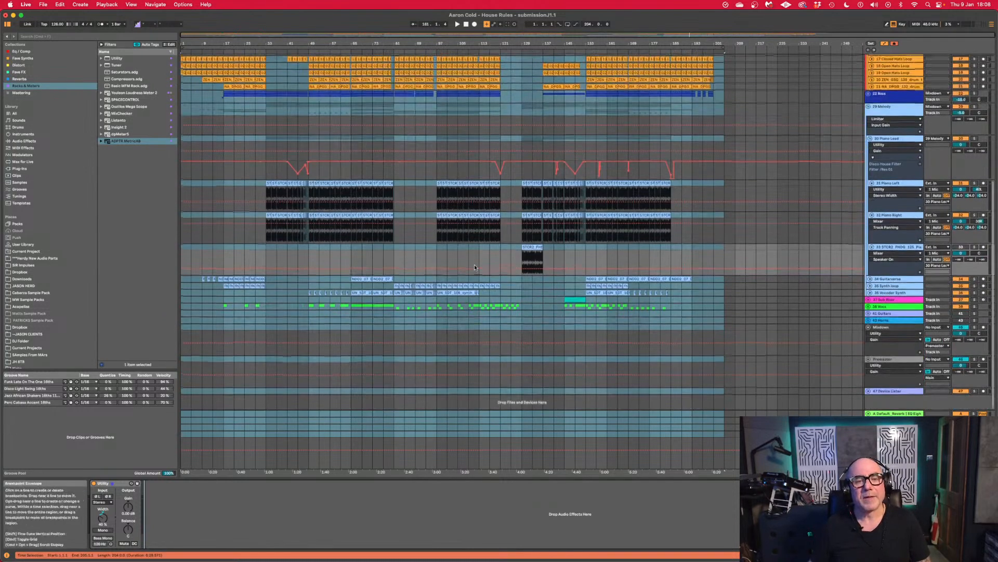
pyautogui.scroll(1, 474, 267)
pyautogui.scroll(8, 474, 267)
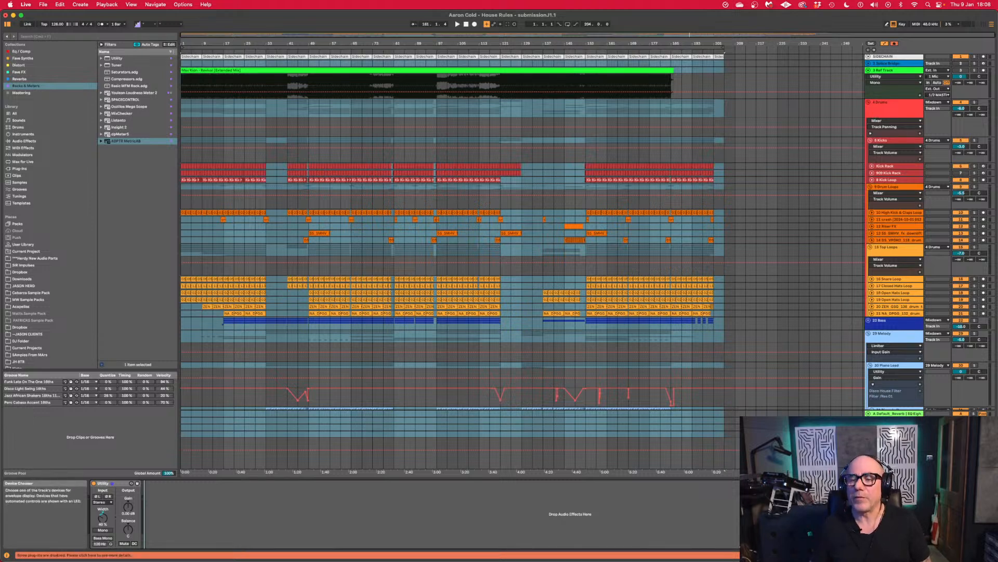
# Deactivate both Limiters and the first Utility on the Main track, and unfold its EQ Eight.
pyautogui.click(892, 442)
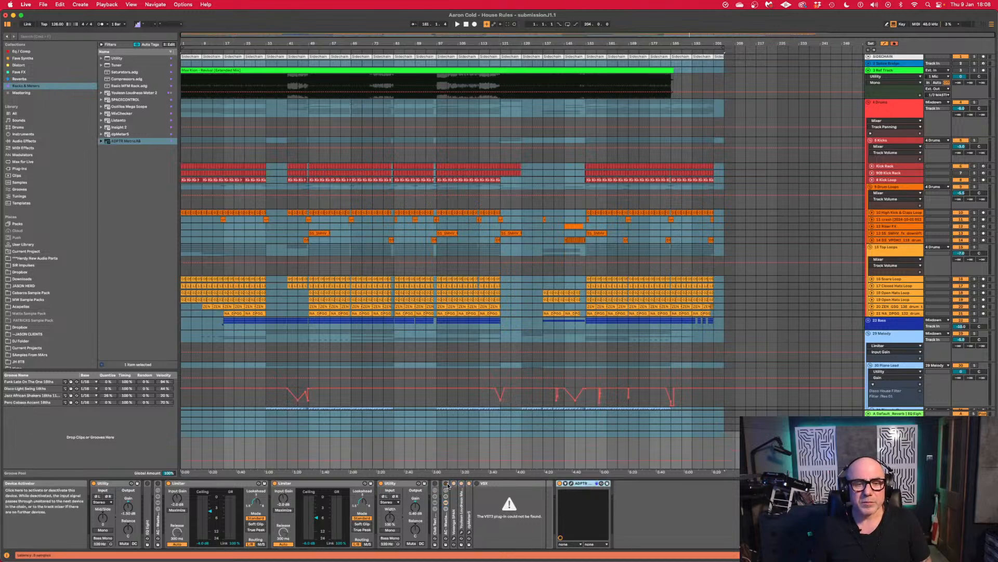
pyautogui.click(275, 483)
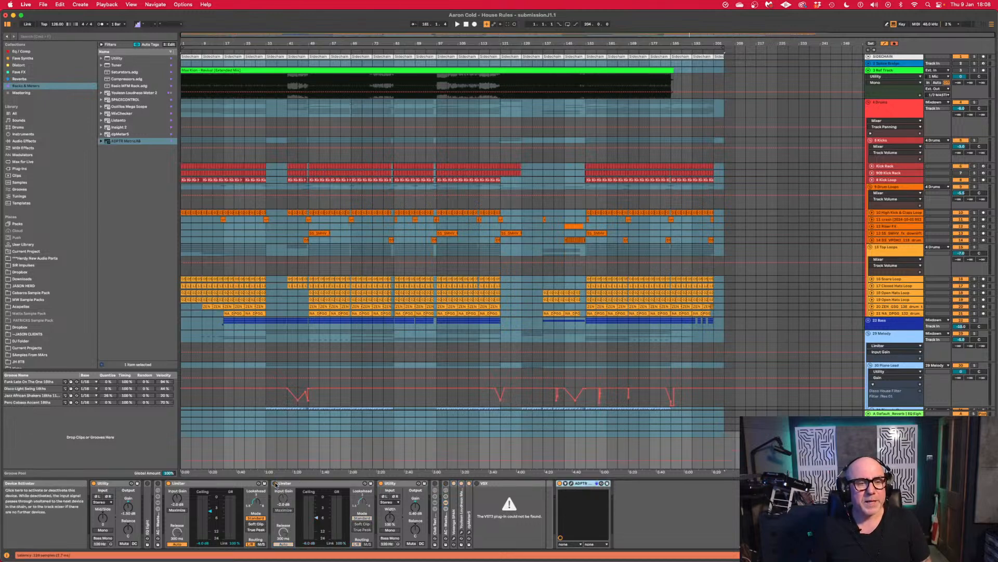
pyautogui.click(168, 483)
pyautogui.click(93, 484)
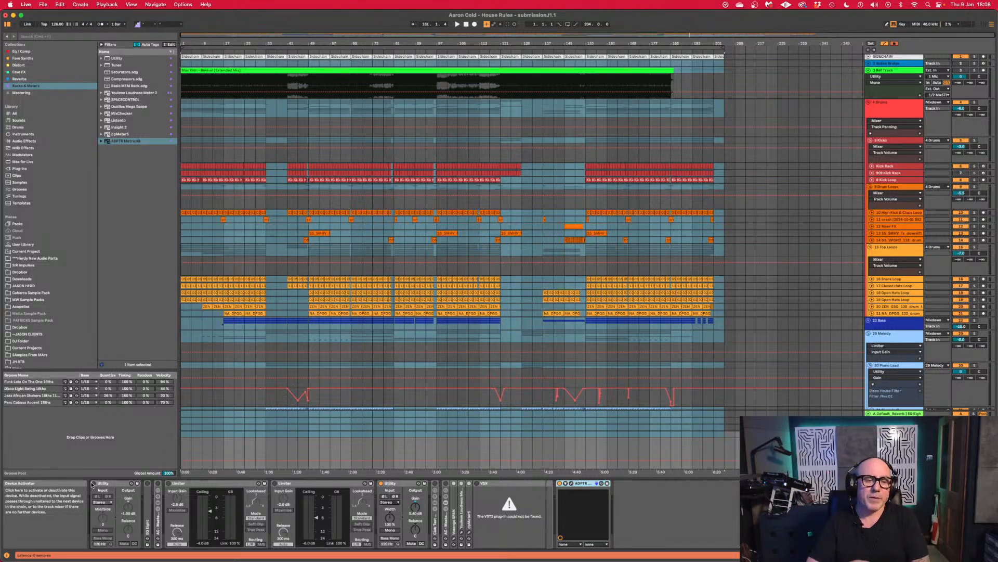
pyautogui.doubleClick(147, 526)
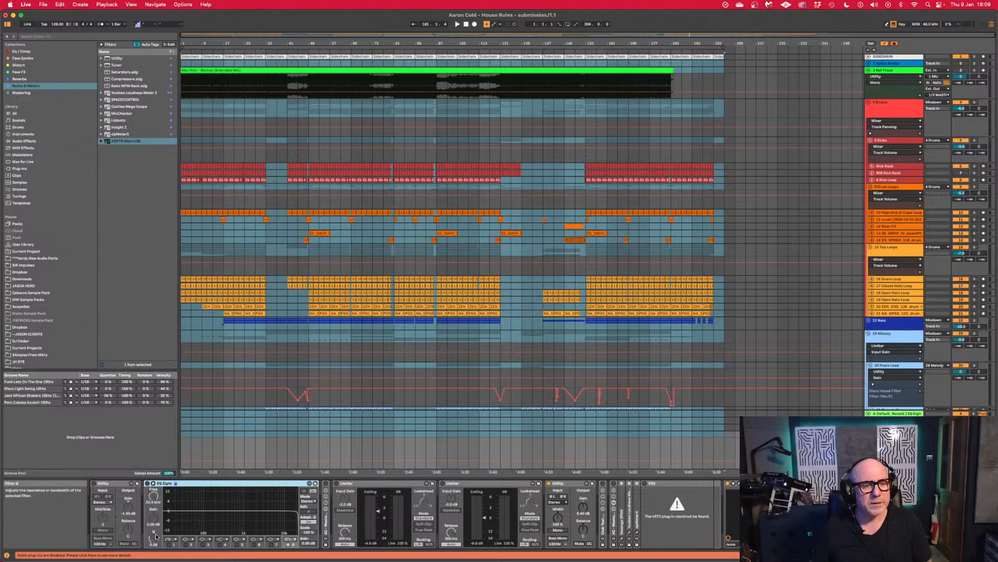
# Loop the 16 bars starting at bar 153 and play the section back.
pyautogui.scroll(1, 766, 248)
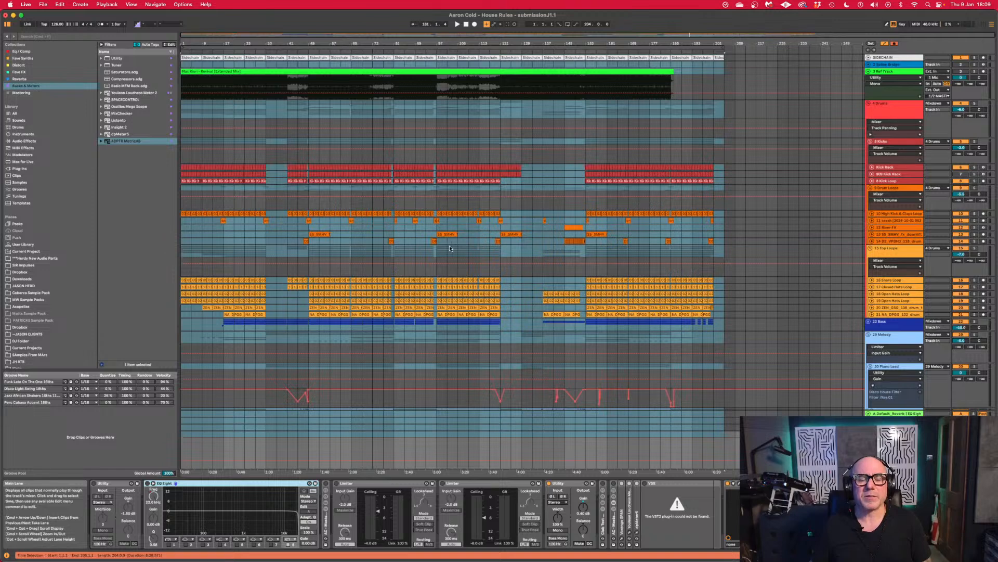
pyautogui.press('space')
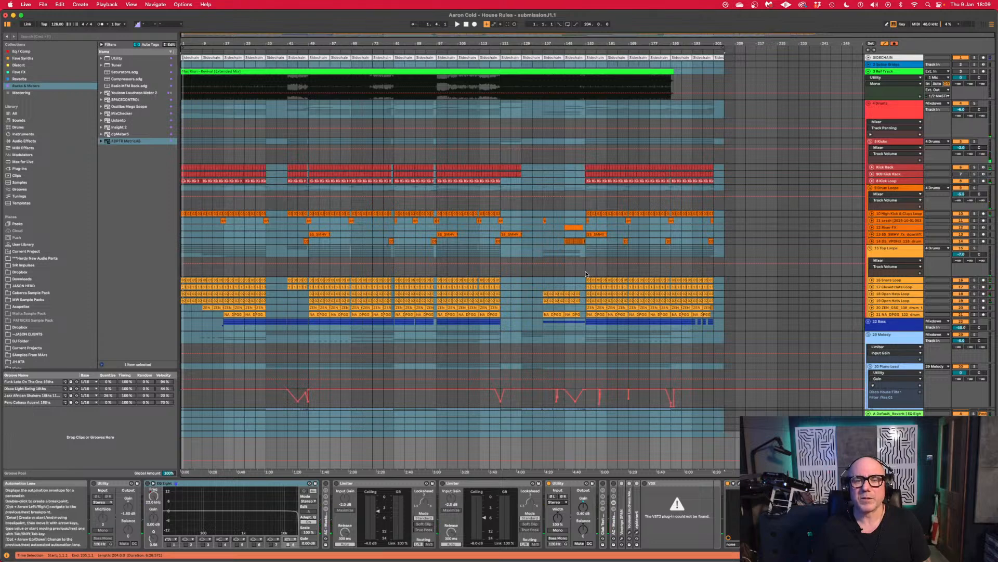
pyautogui.moveTo(586, 274); pyautogui.dragTo(617, 274)
pyautogui.press('super+l')
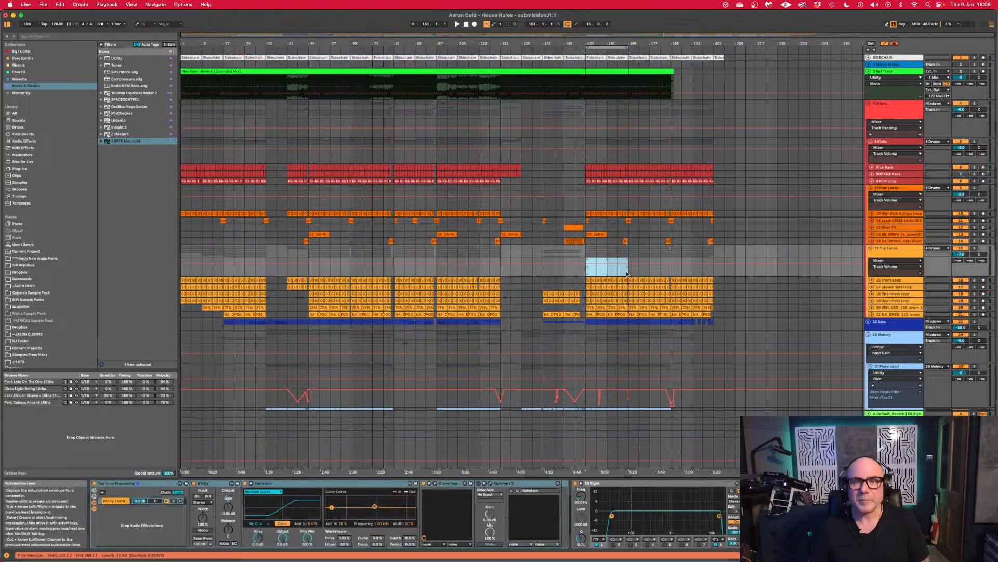
pyautogui.press('space')
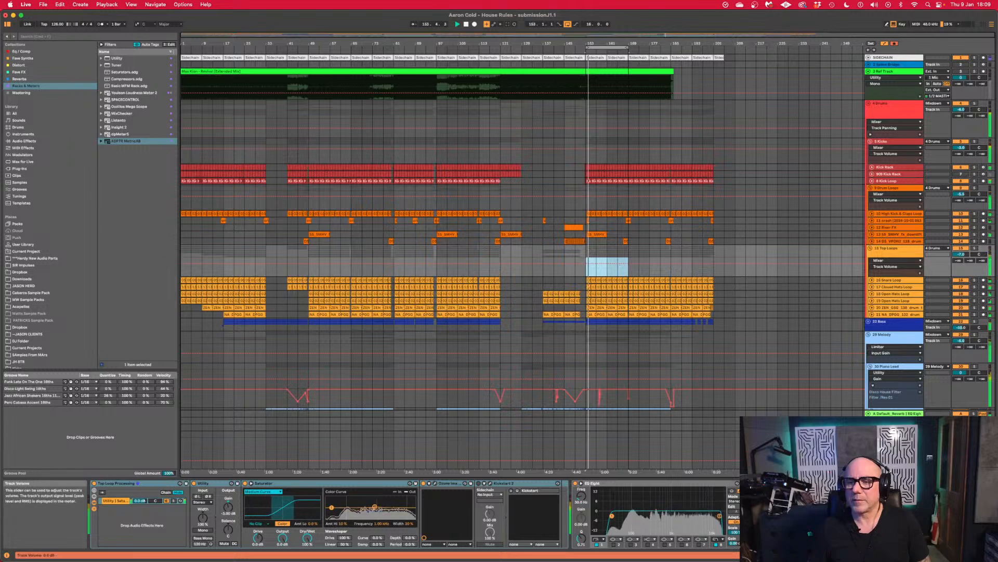
# Show the Session View mixer and play the loop with the Kicks group selected.
pyautogui.press('Tab')
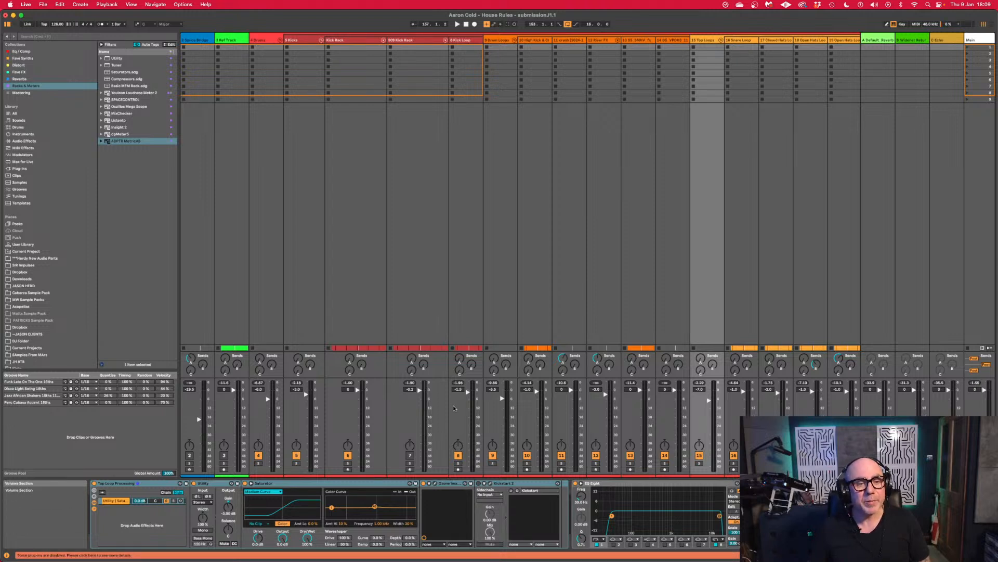
pyautogui.hscroll(-1, 369, 234)
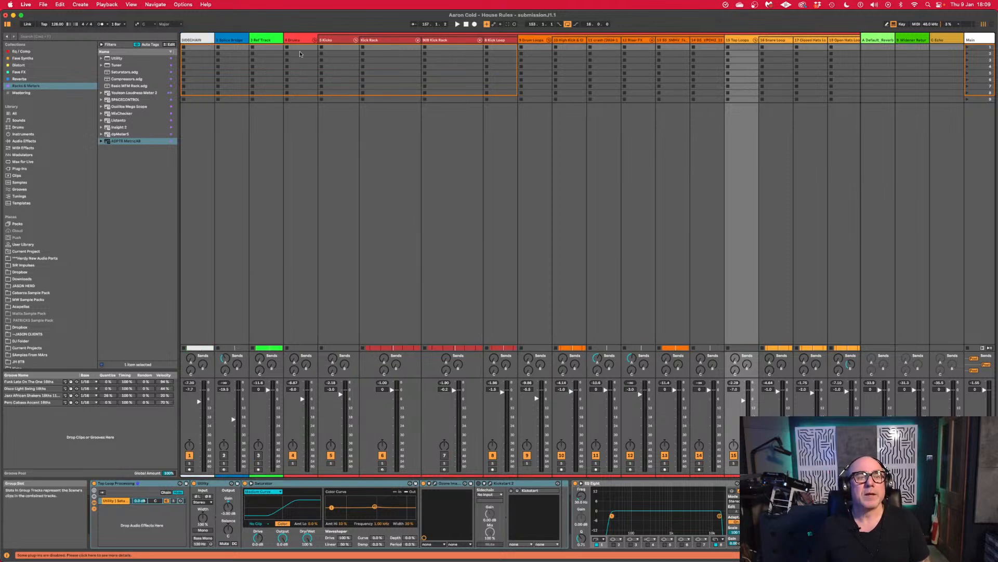
pyautogui.click(295, 38)
pyautogui.click(337, 41)
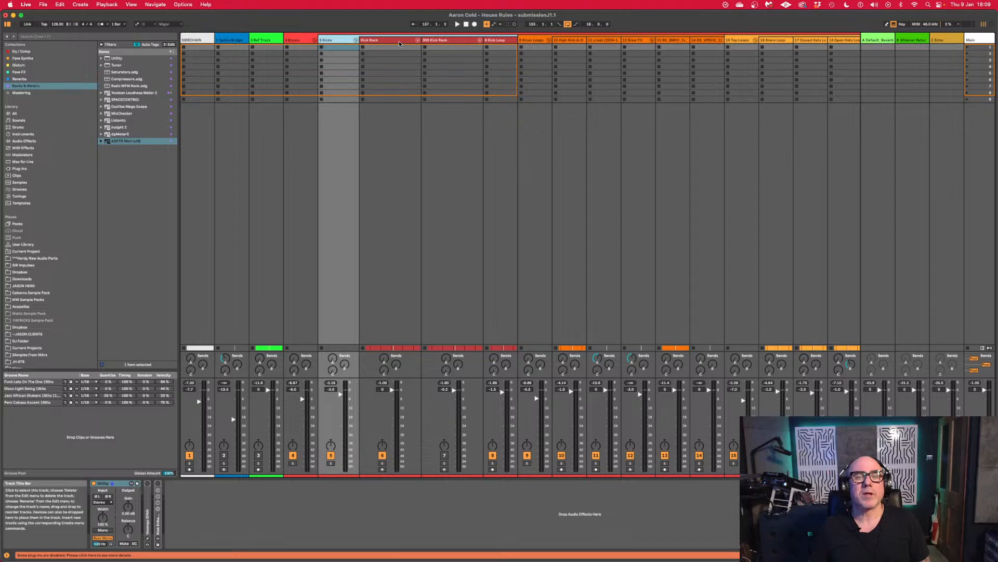
pyautogui.press('space')
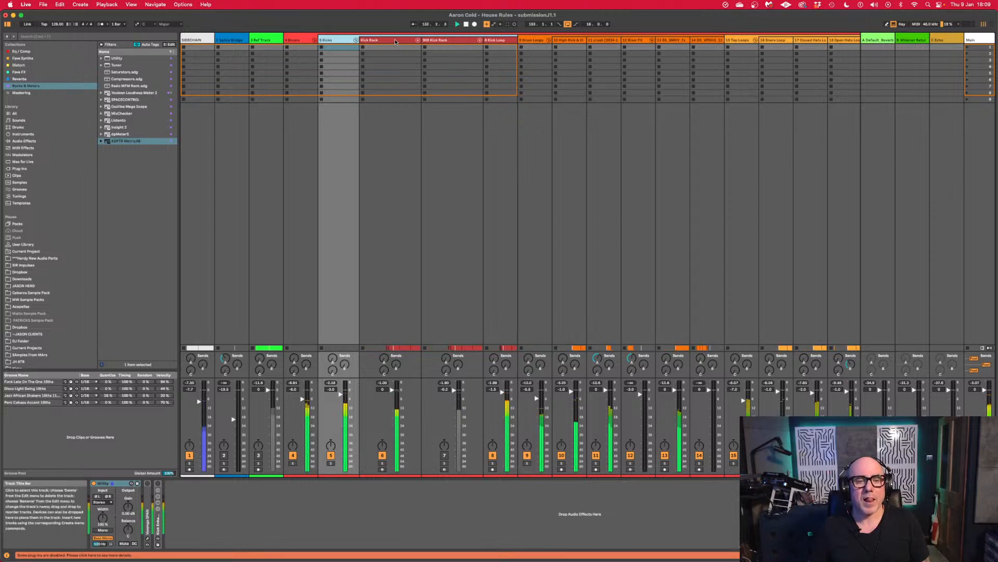
# Lower the high-pass filter frequency in the Kick Rack's EQ Eight and solo the track during playback.
pyautogui.click(394, 39)
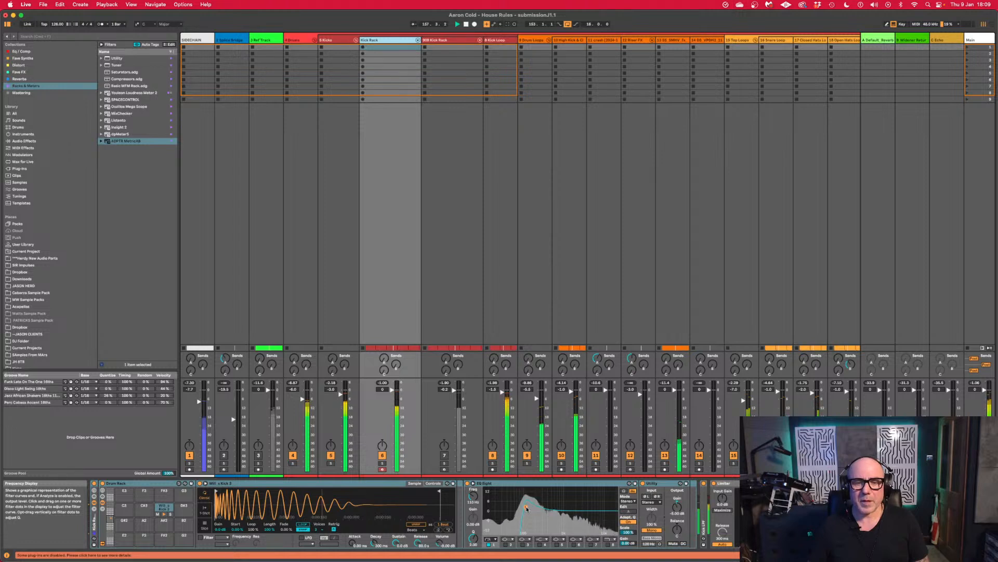
pyautogui.moveTo(526, 505); pyautogui.dragTo(500, 517)
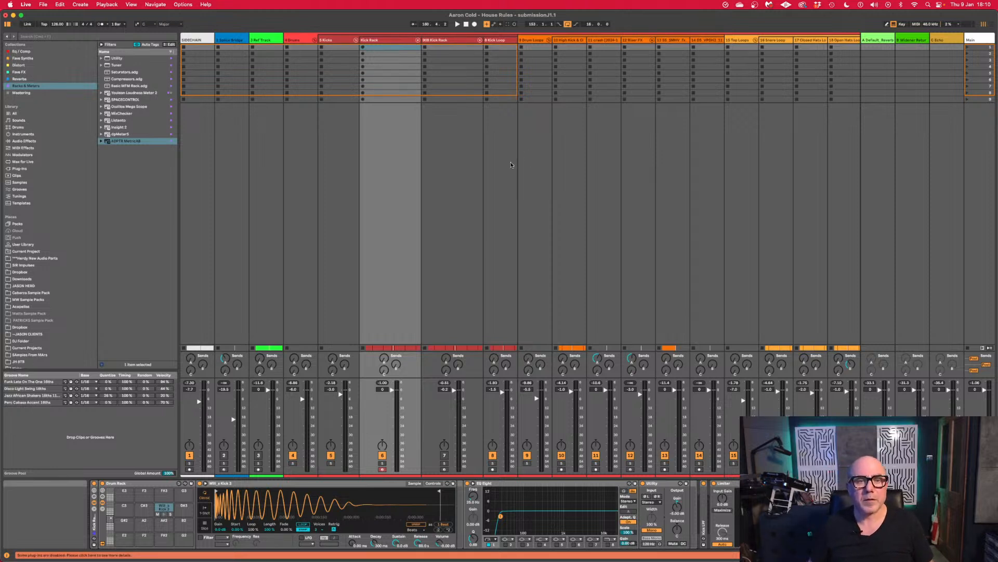
pyautogui.press('space')
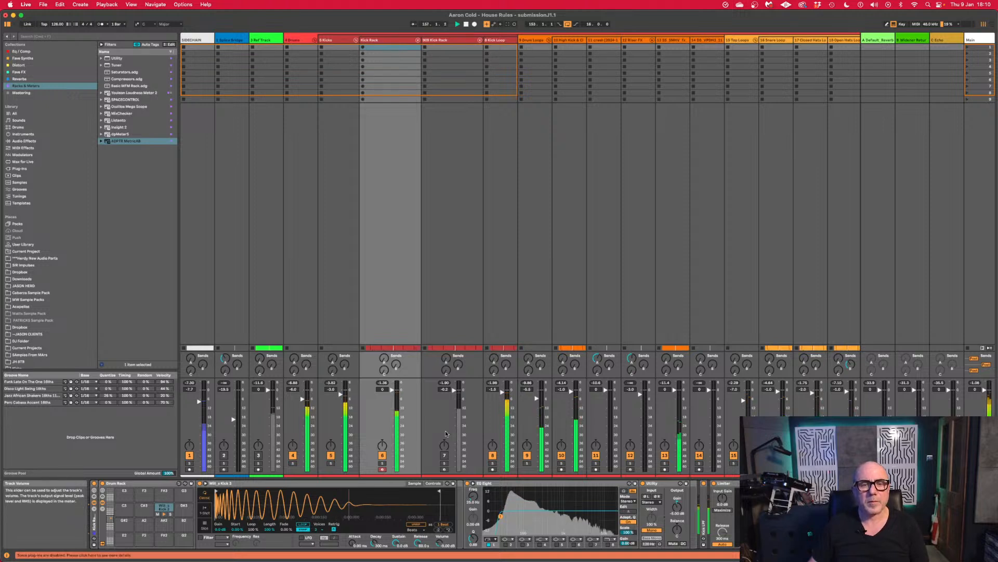
pyautogui.click(384, 463)
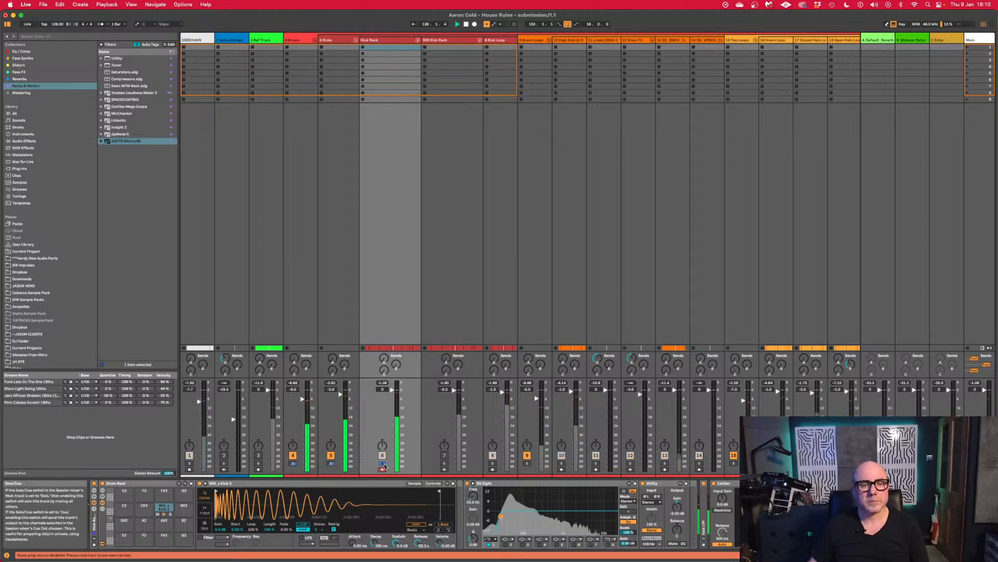
# Solo the Kick Loop track instead of the Kick Rack and compare both tracks' EQ curves during playback.
pyautogui.click(384, 464)
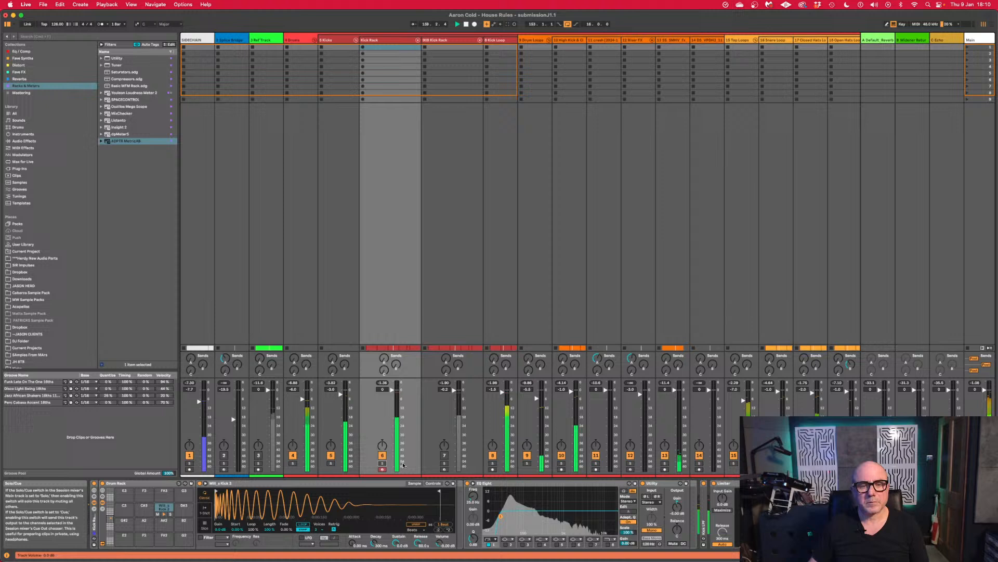
pyautogui.click(493, 463)
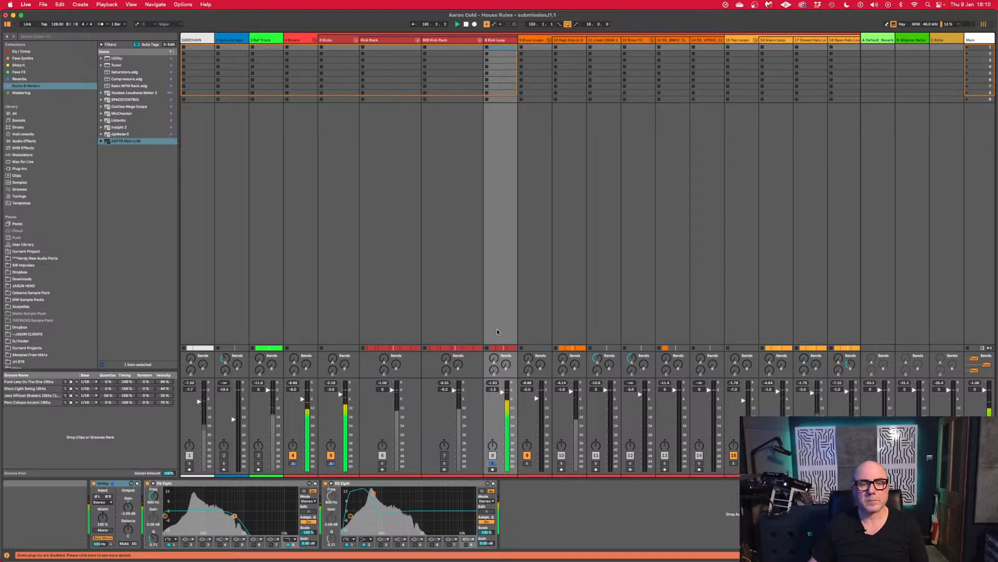
pyautogui.click(382, 283)
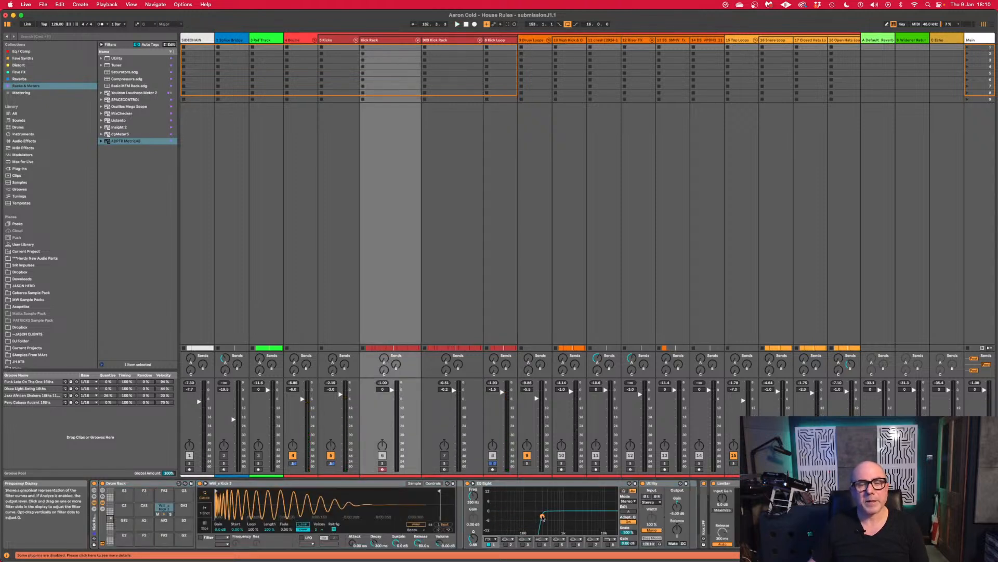
pyautogui.press('space')
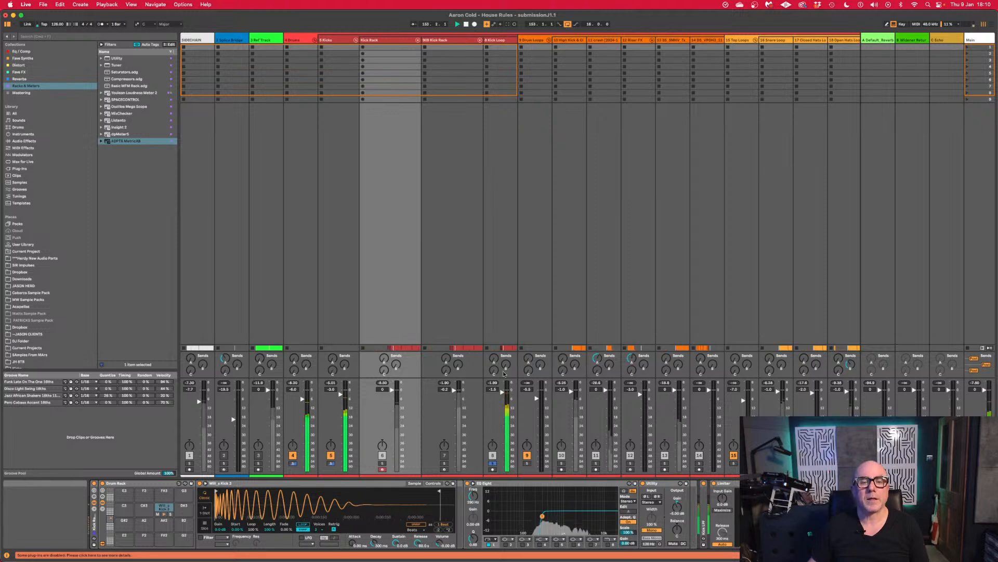
pyautogui.click(491, 463)
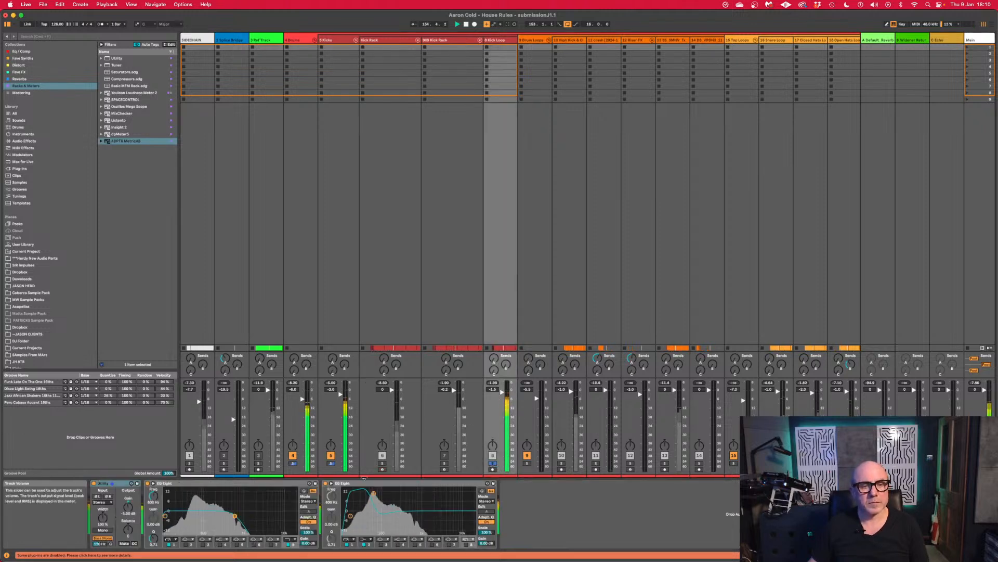
# Deactivate the Utility and both EQ Eights on the Kick Loop track and set its volume to 0 dB while auditioning it.
pyautogui.press('space')
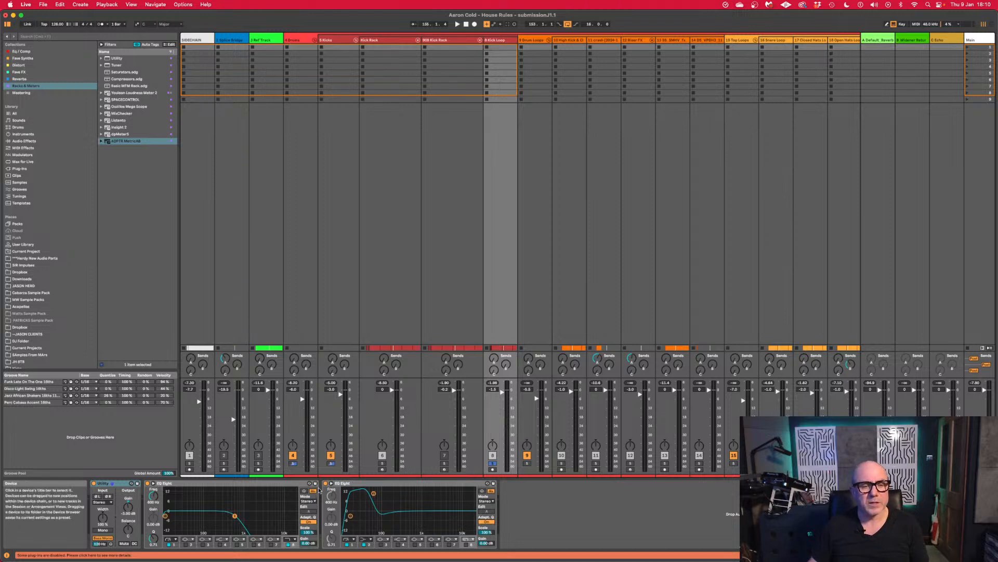
pyautogui.press('space')
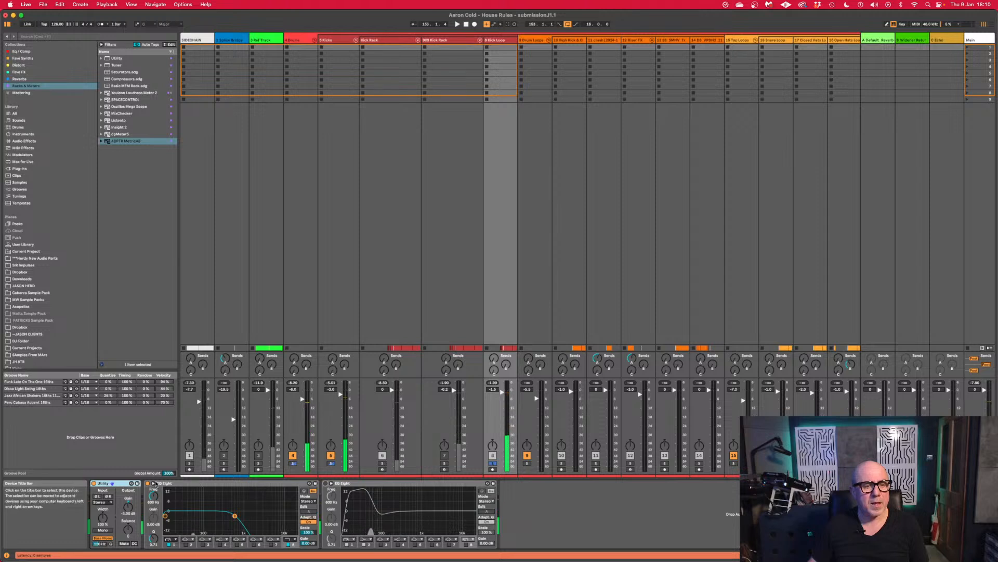
pyautogui.click(148, 483)
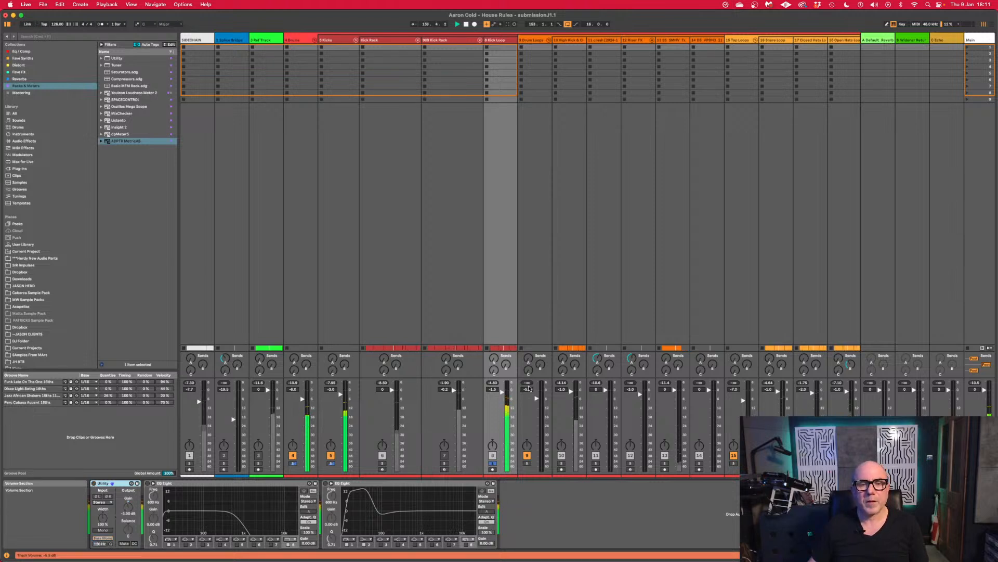
pyautogui.click(493, 384)
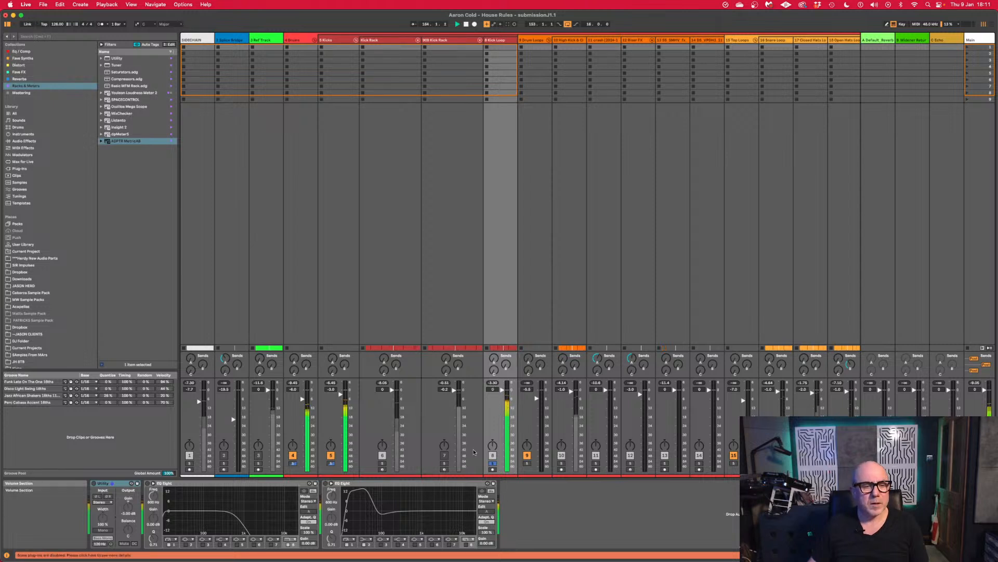
pyautogui.press('space')
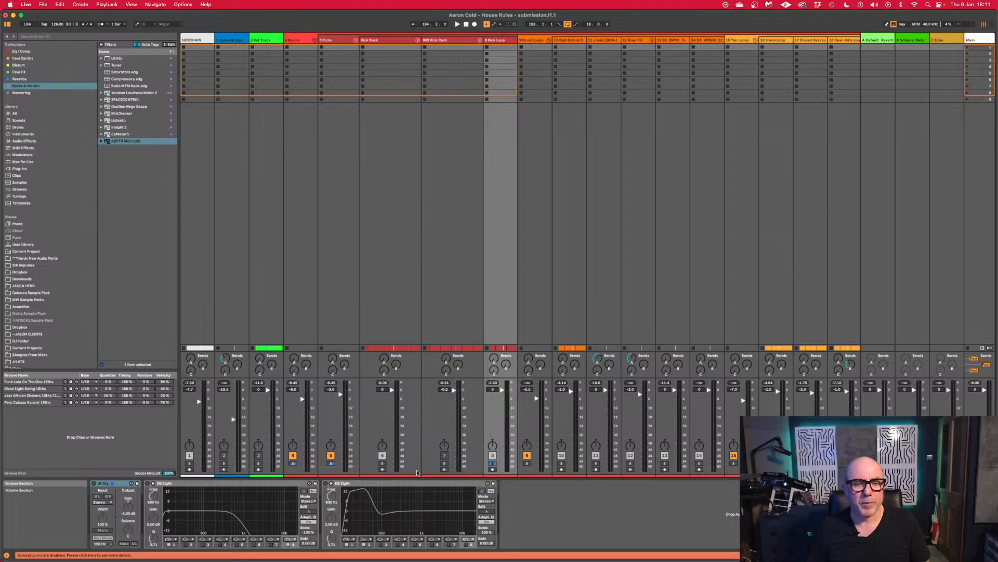
pyautogui.press('space')
pyautogui.press('space')
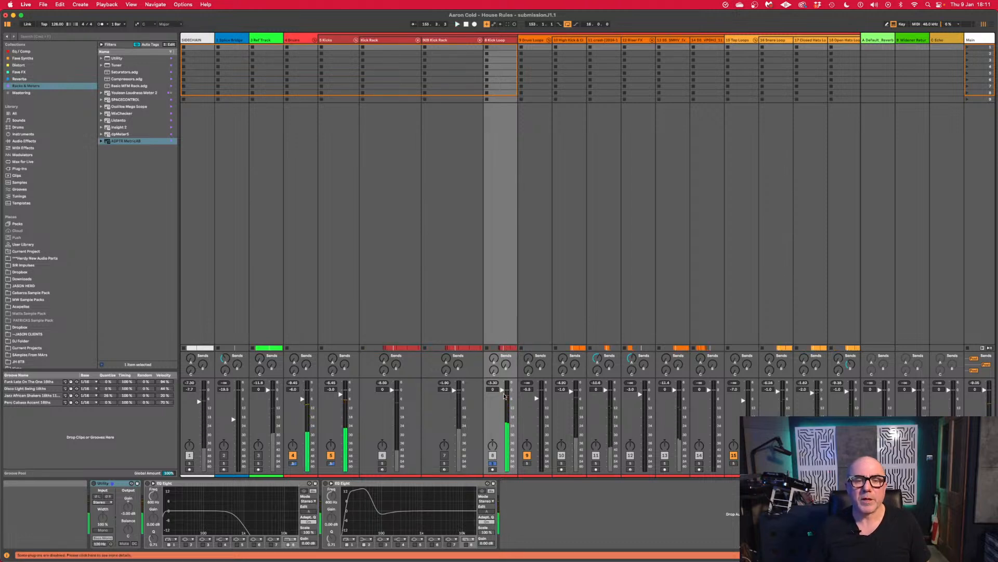
# Unsolo the Kick Loop, fold the first subgroup inside Drum Loops, and mute the Drum Loops and Top Loops groups.
pyautogui.click(493, 463)
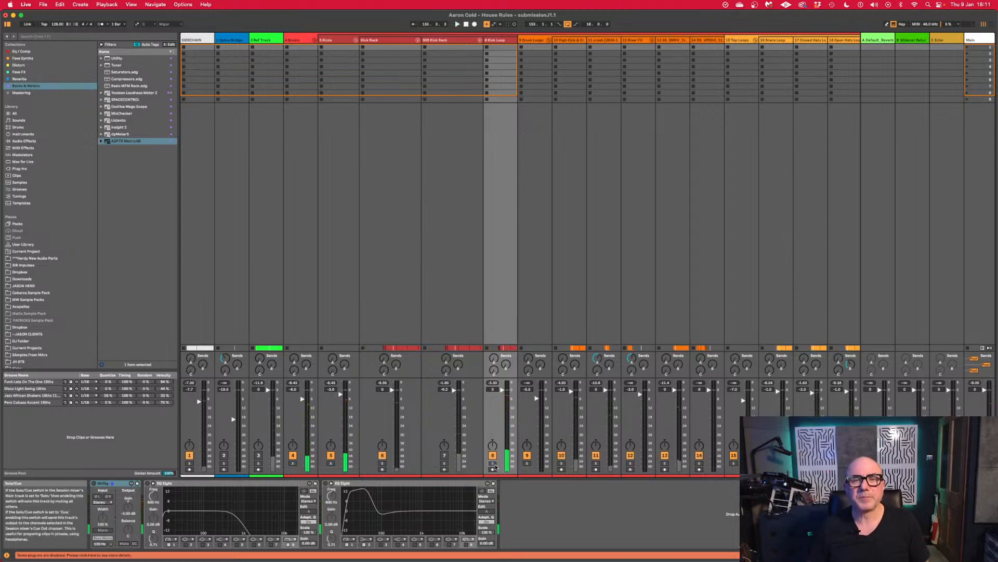
pyautogui.click(549, 40)
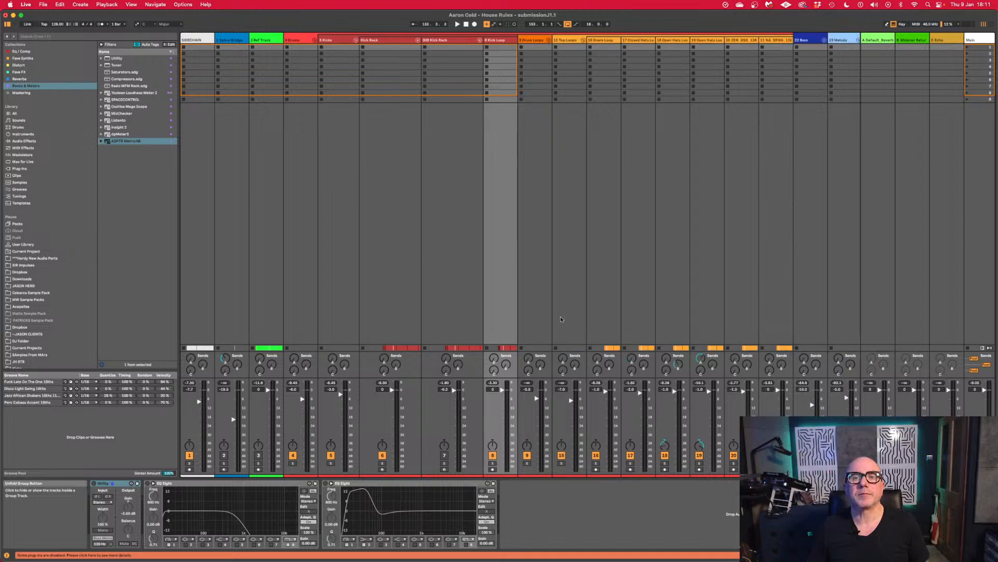
pyautogui.click(527, 456)
pyautogui.click(562, 456)
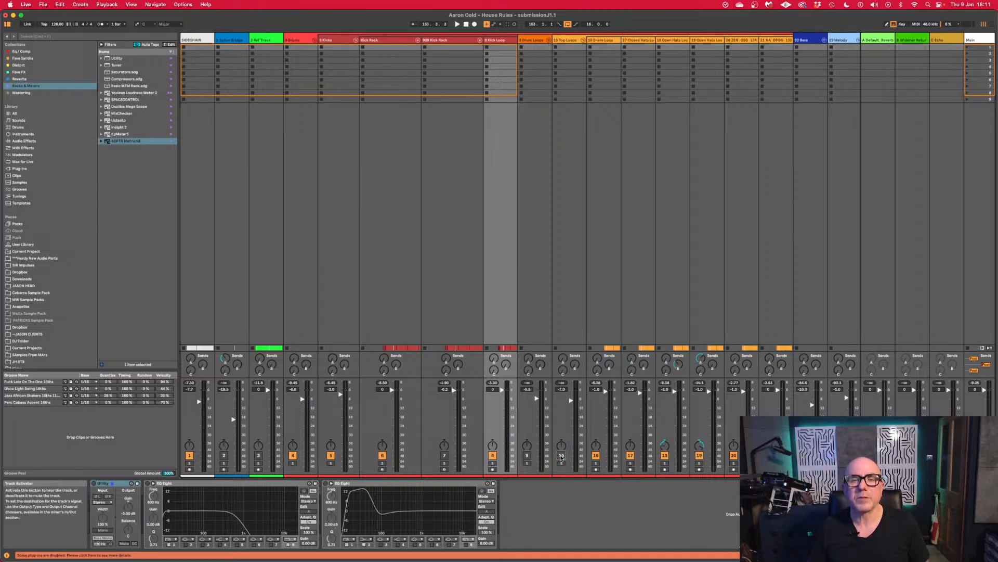
# Recolor the Top Loops group bright green, fold it and start playback.
pyautogui.rightClick(570, 42)
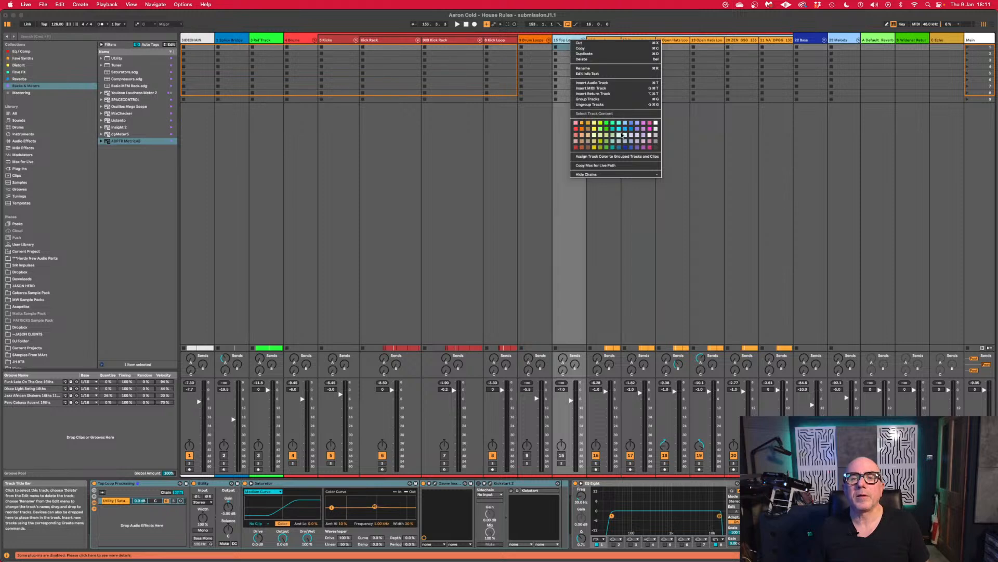
pyautogui.click(606, 124)
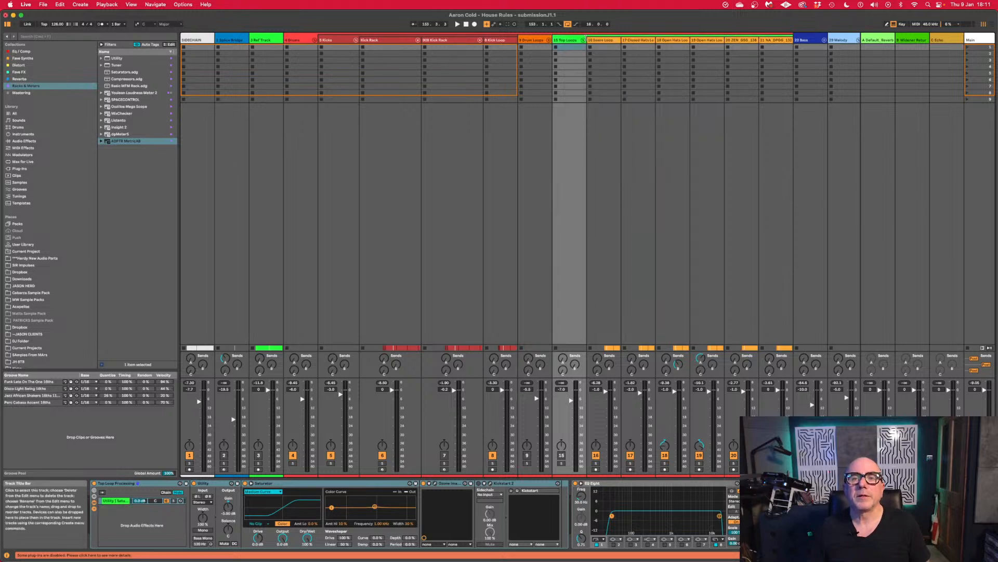
pyautogui.doubleClick(565, 42)
pyautogui.press('space')
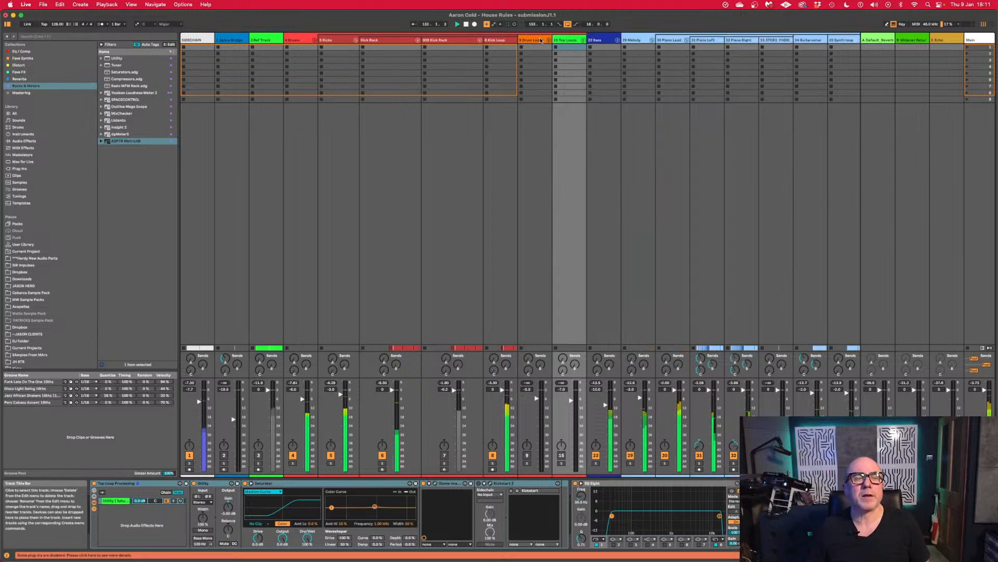
# Fold the Melody group and mute the Melody, Keys and Sub Riser tracks.
pyautogui.click(640, 470)
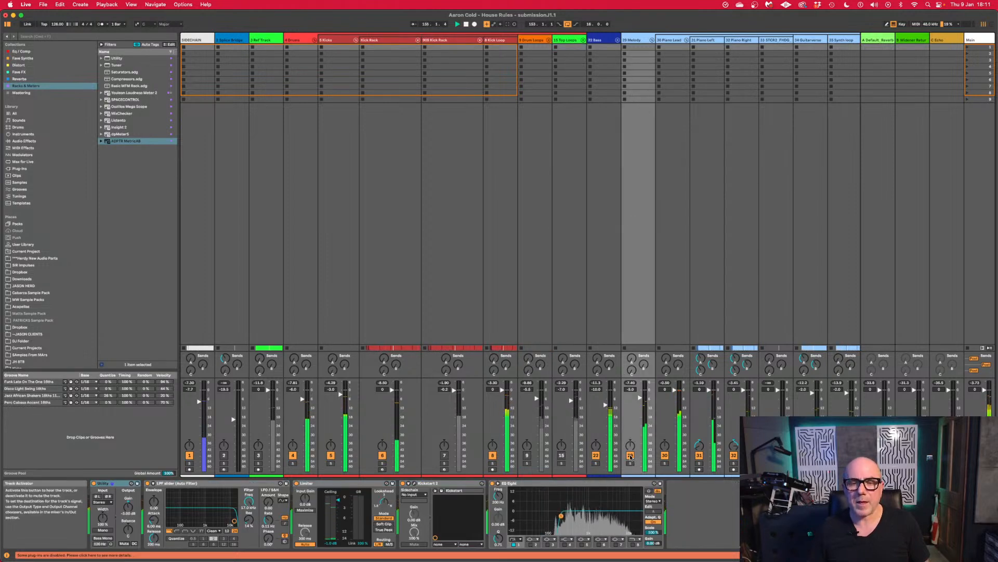
pyautogui.click(651, 40)
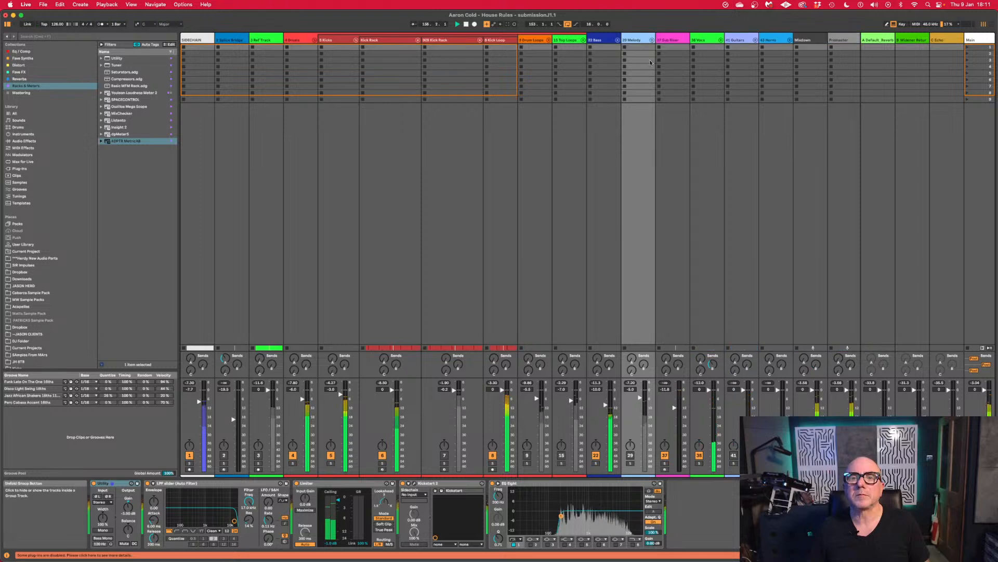
pyautogui.click(699, 456)
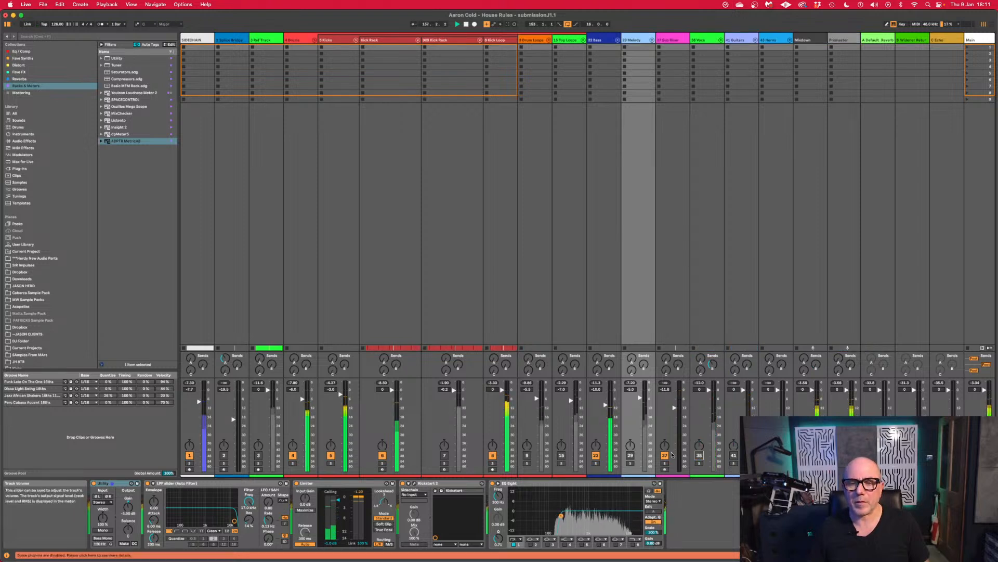
pyautogui.click(664, 455)
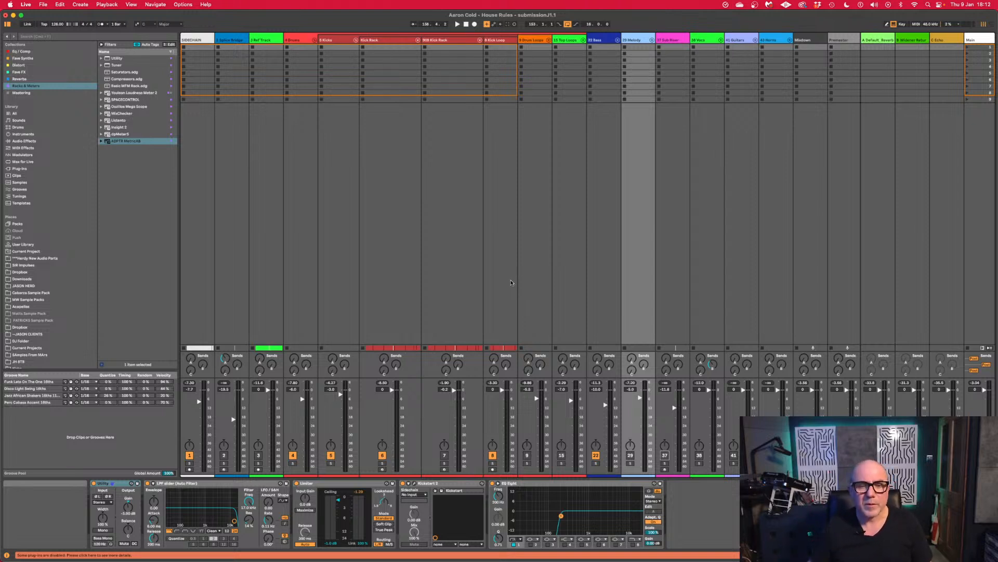
# Play the kicks with the bass, toggling the Kicks group off and on, and mute the Kick Rack track.
pyautogui.click(452, 301)
pyautogui.press('space')
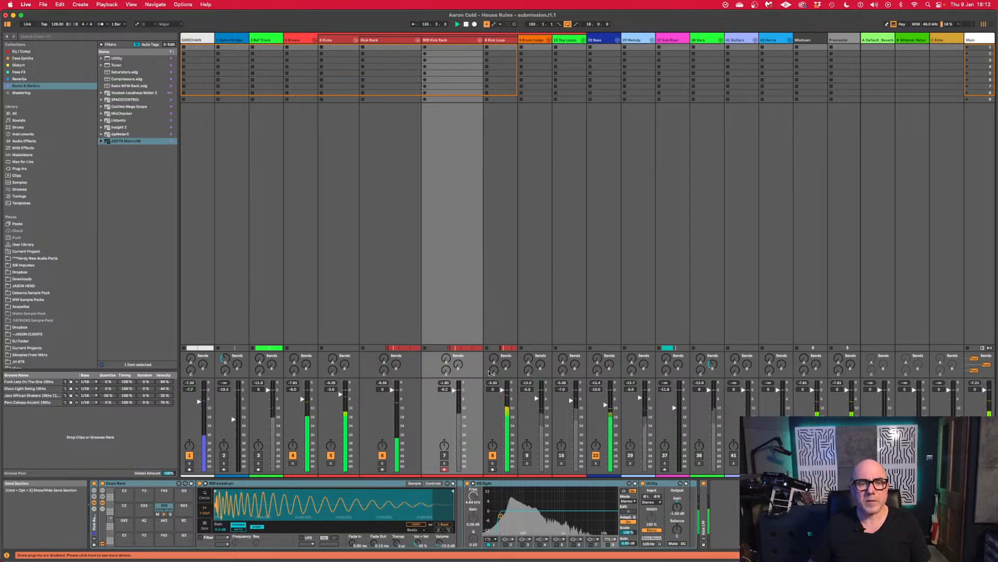
pyautogui.click(330, 455)
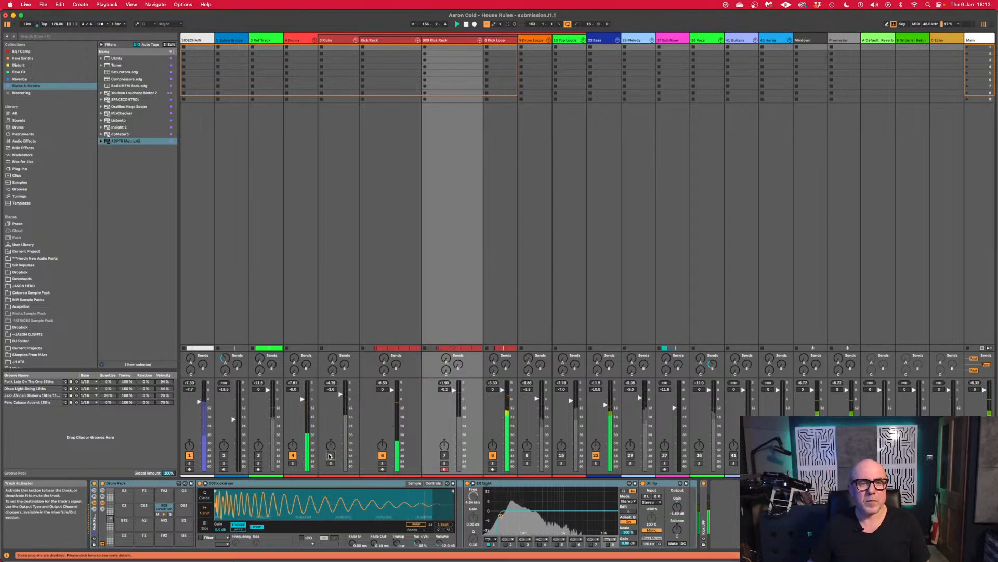
pyautogui.click(331, 455)
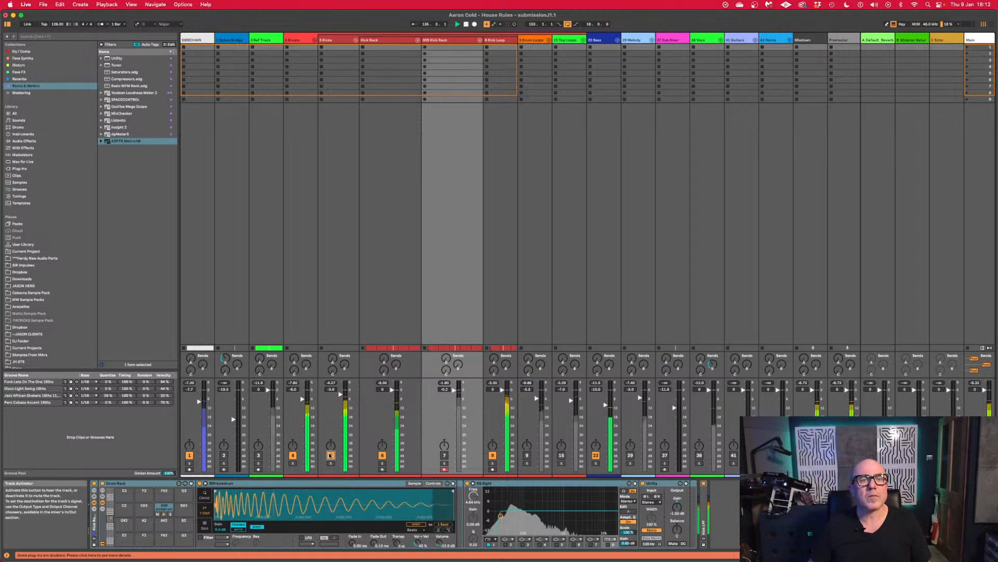
pyautogui.click(382, 455)
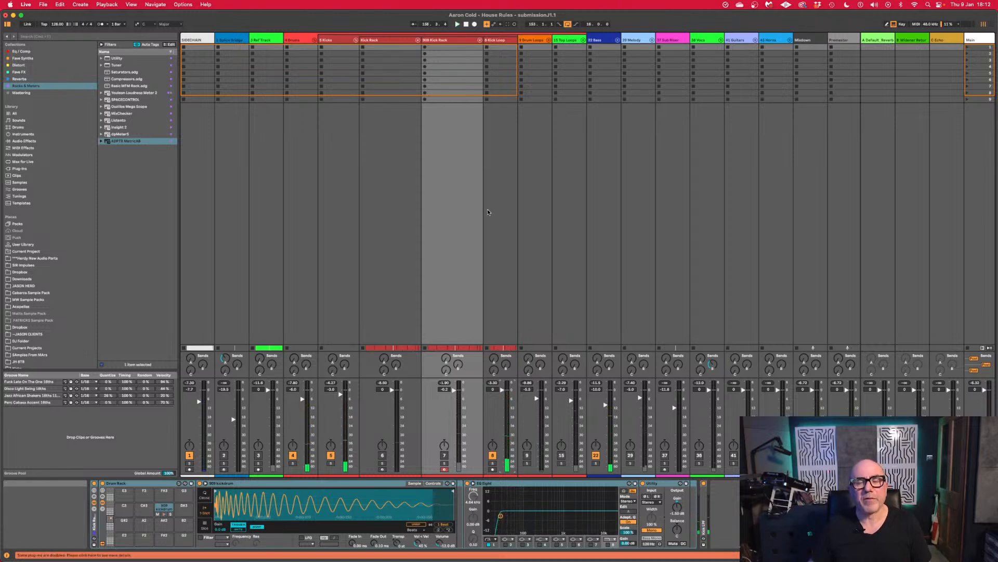
# Unfold the Kick Loop track in Arrangement View and open its clip at bar 153 to examine the waveform and clip gain.
pyautogui.click(491, 239)
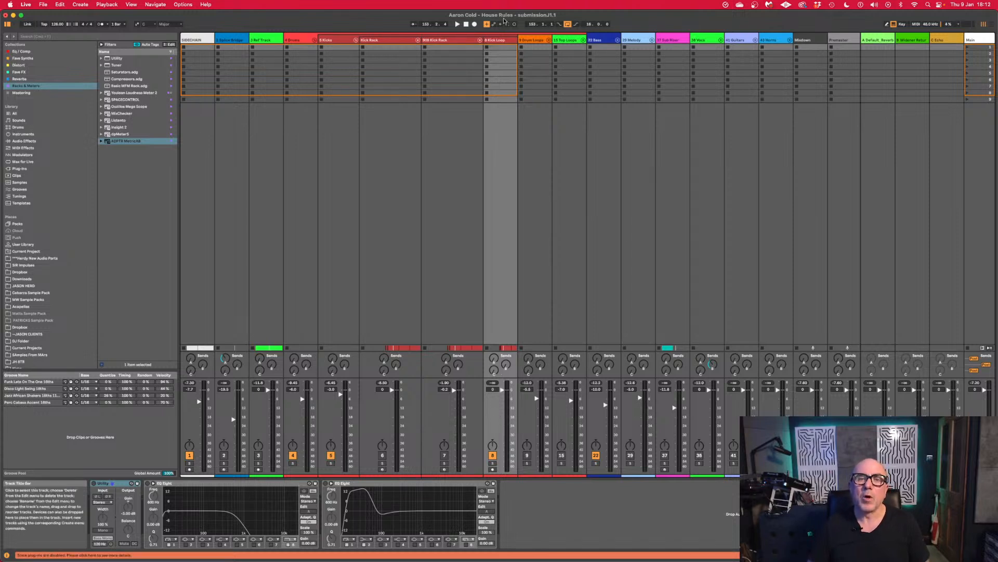
pyautogui.click(496, 40)
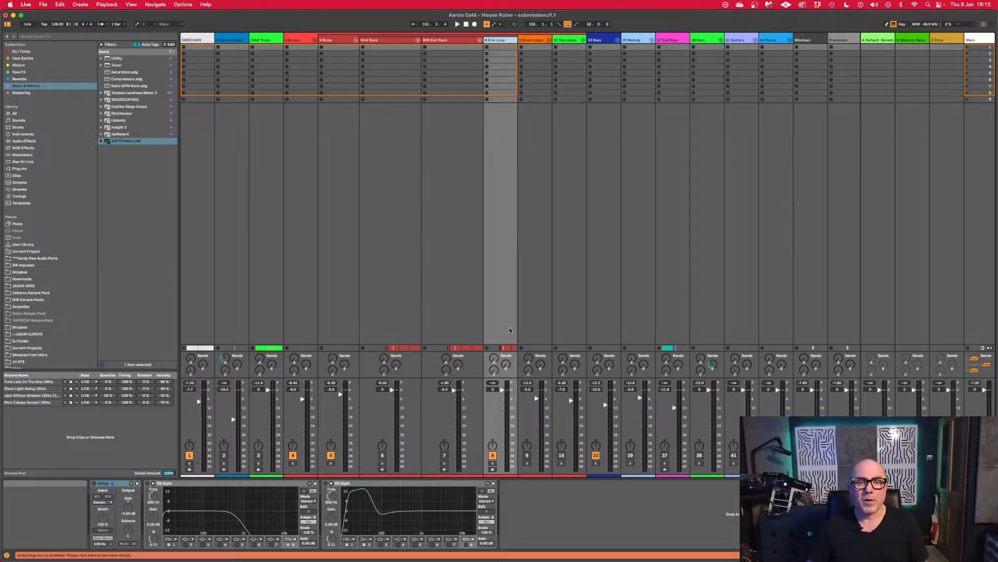
pyautogui.press('Tab')
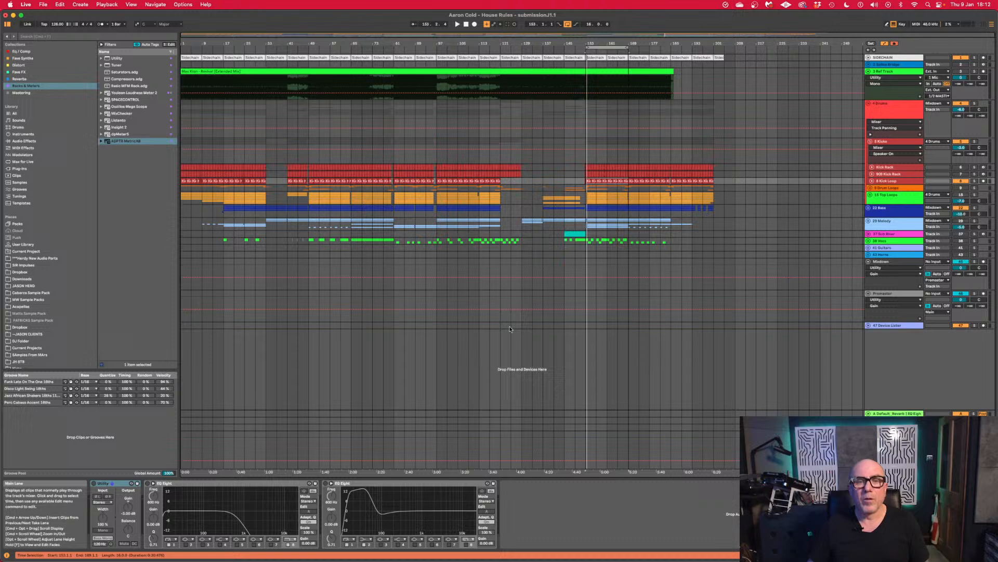
pyautogui.click(871, 182)
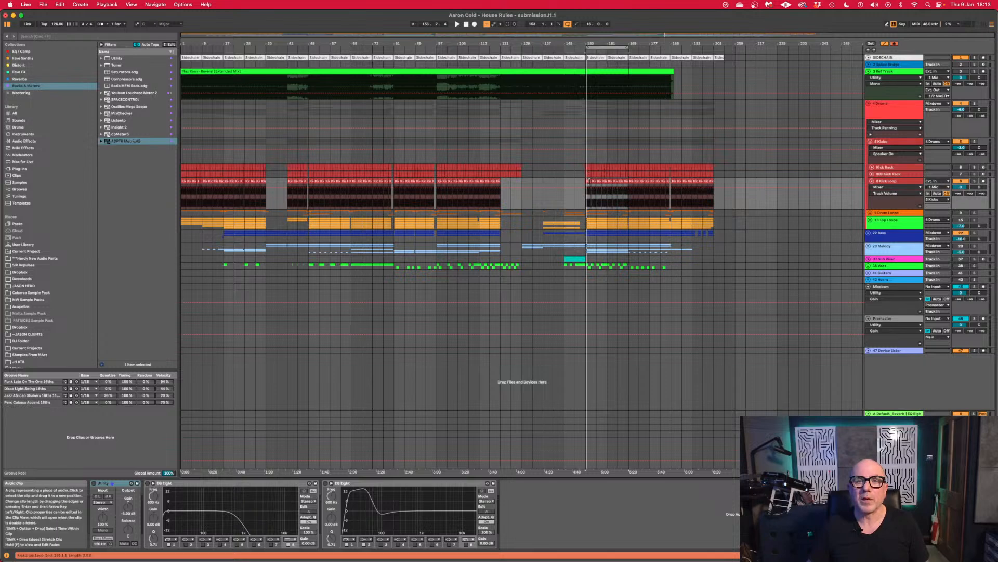
pyautogui.click(589, 182)
pyautogui.doubleClick(588, 181)
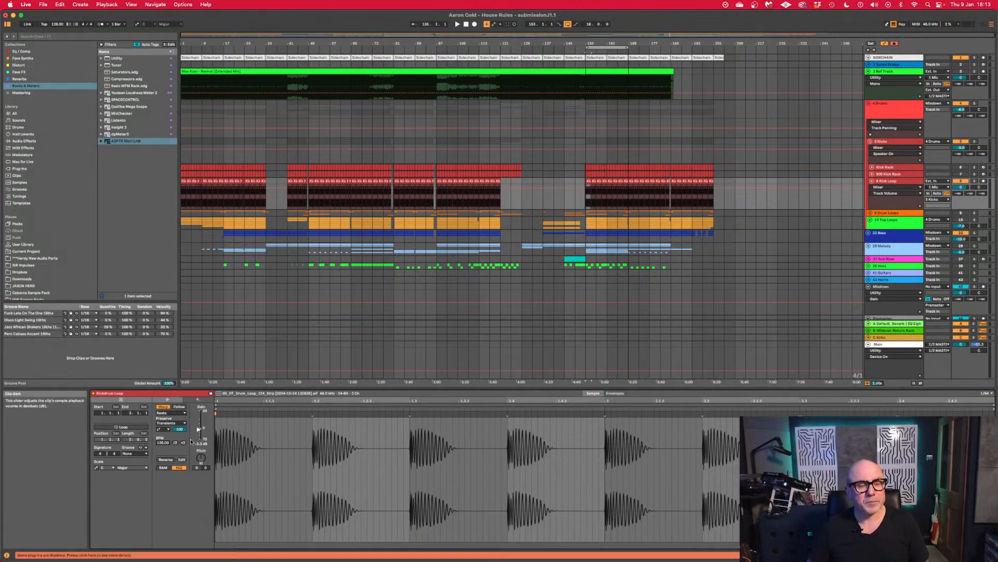
# Play the loop in the Session View mixer with the Kick Loop track selected, and fold the Kicks group.
pyautogui.press('Tab')
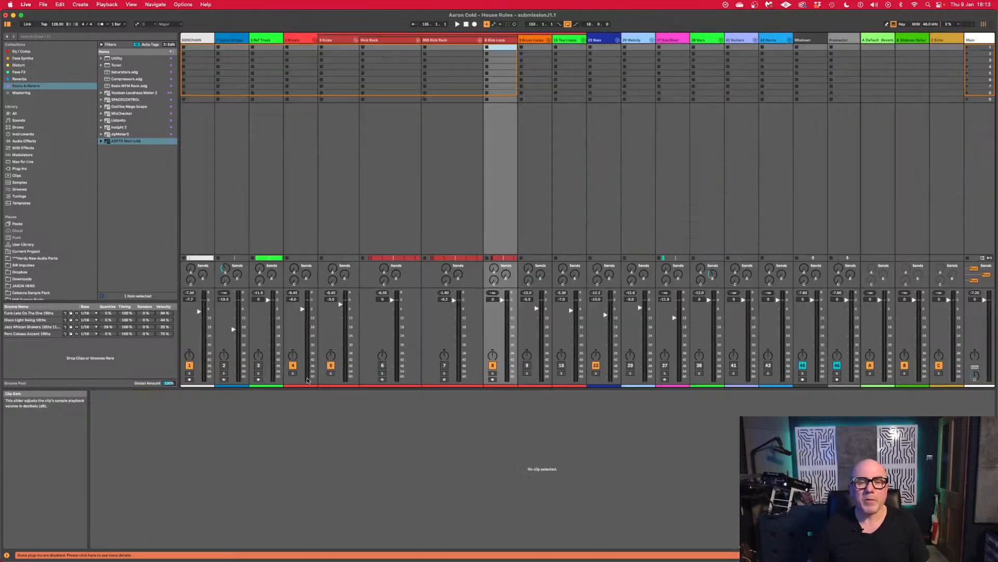
pyautogui.click(548, 40)
pyautogui.click(504, 40)
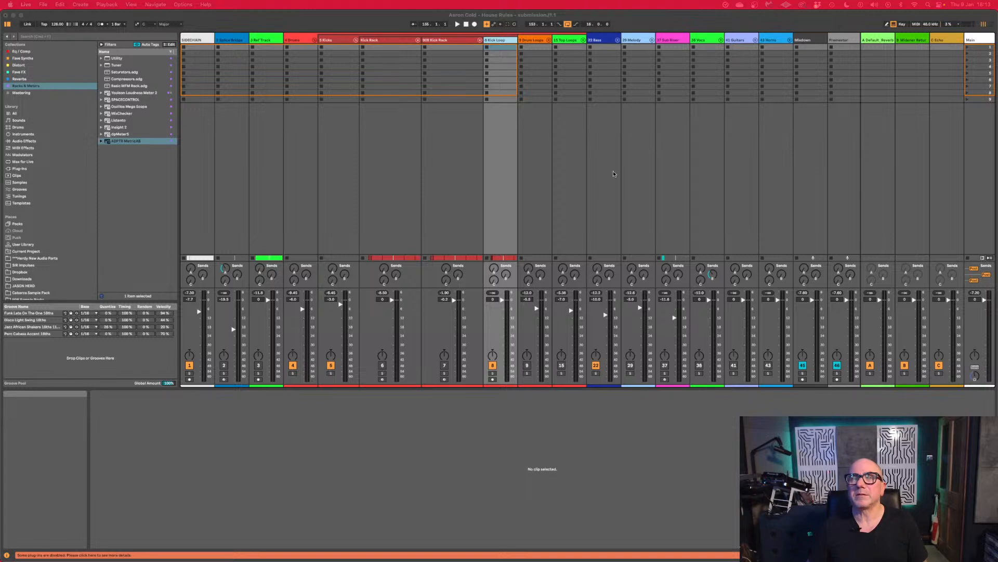
pyautogui.click(502, 208)
pyautogui.press('space')
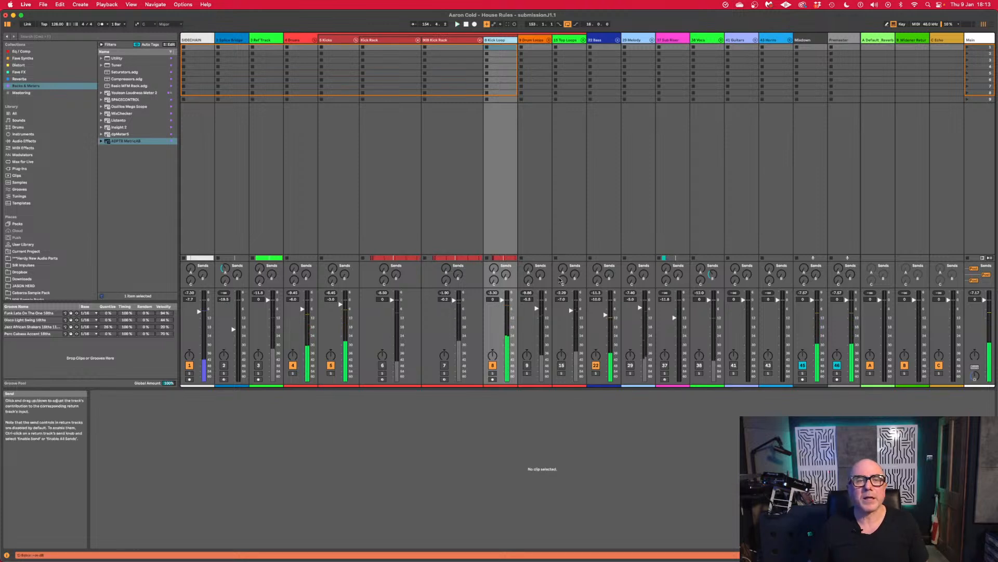
pyautogui.hscroll(2, 490, 205)
pyautogui.hscroll(-2, 489, 205)
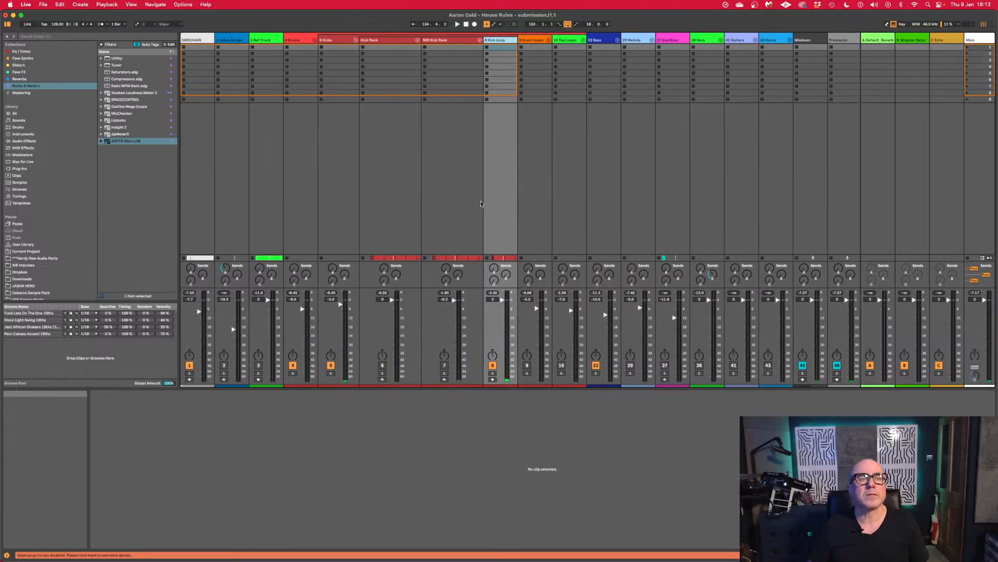
pyautogui.click(356, 41)
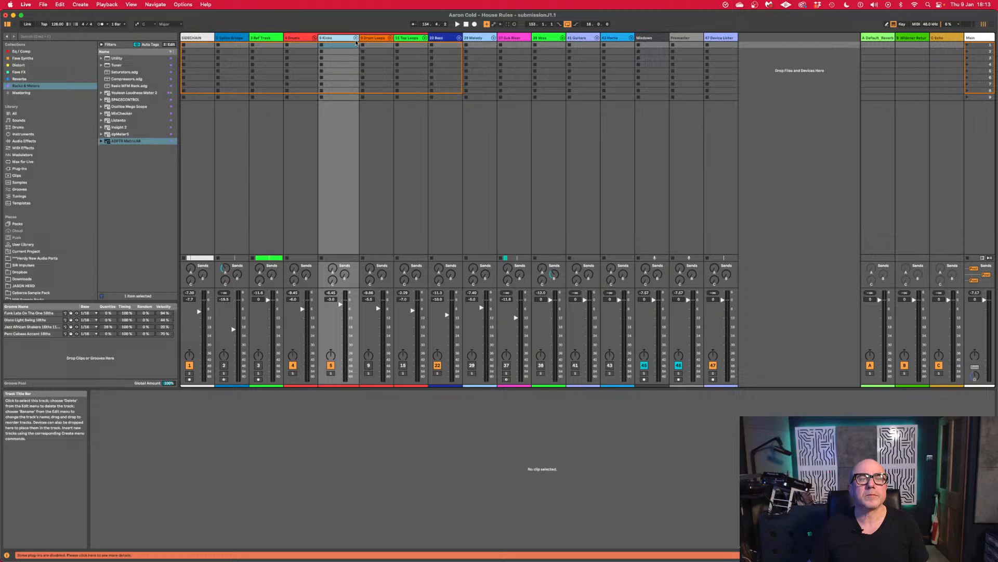
# Recolour the Bass group yellow, unfold it, and give all six tracks inside it the same yellow.
pyautogui.click(436, 39)
pyautogui.rightClick(435, 38)
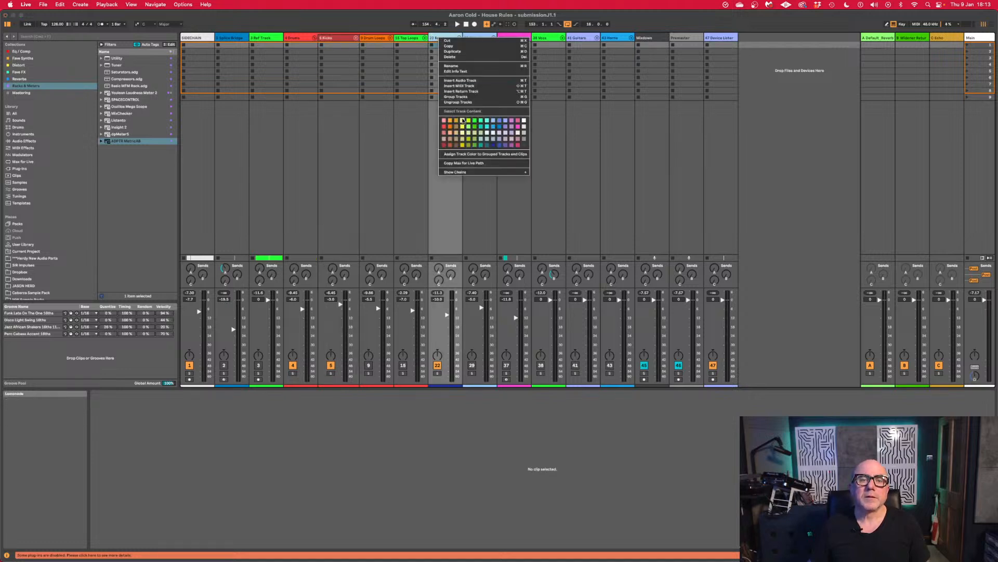
pyautogui.click(463, 120)
pyautogui.click(459, 38)
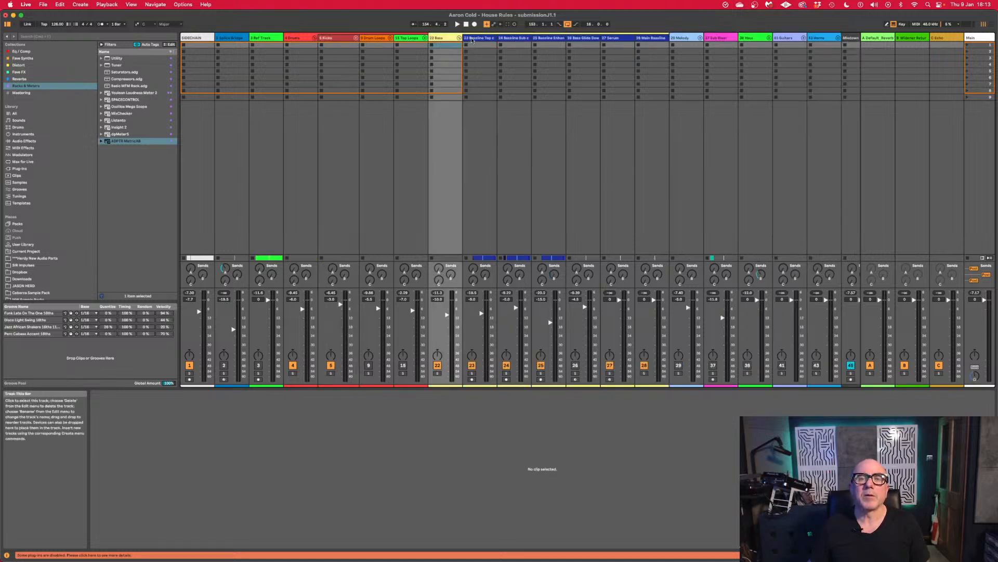
pyautogui.click(472, 40)
pyautogui.keyDown('shift'); pyautogui.click(657, 39); pyautogui.keyUp('shift')
pyautogui.rightClick(657, 39)
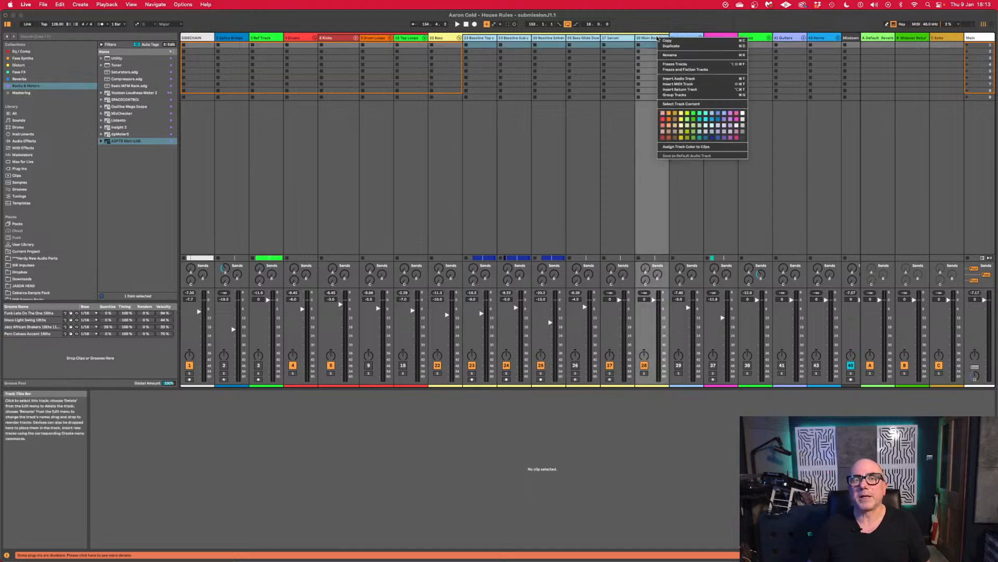
pyautogui.click(682, 115)
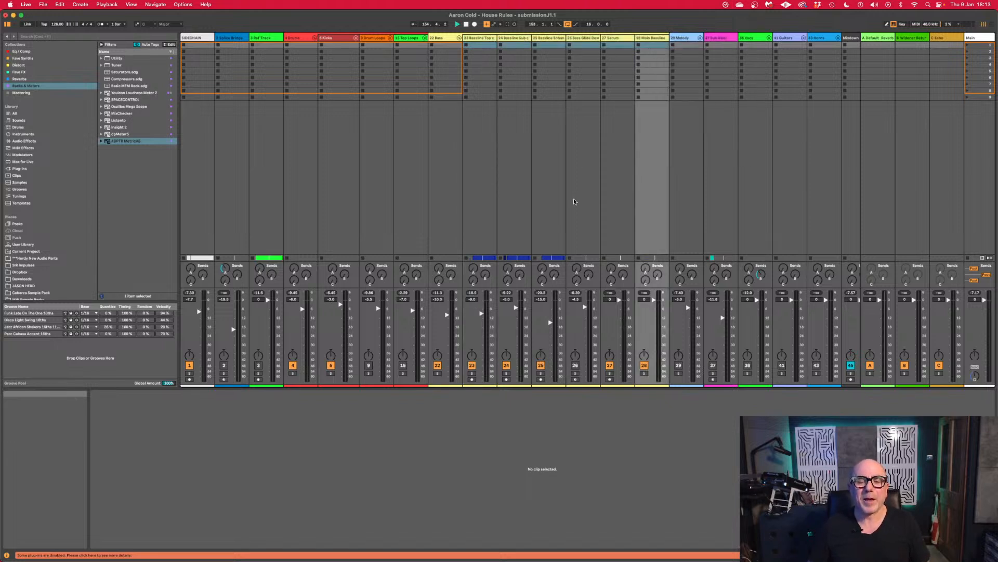
# Play the loop, toggle the bass layers together, mute Bassline Sub and Bassline Enhancer, and audition Bassline Top soloed and with the kick.
pyautogui.press('space')
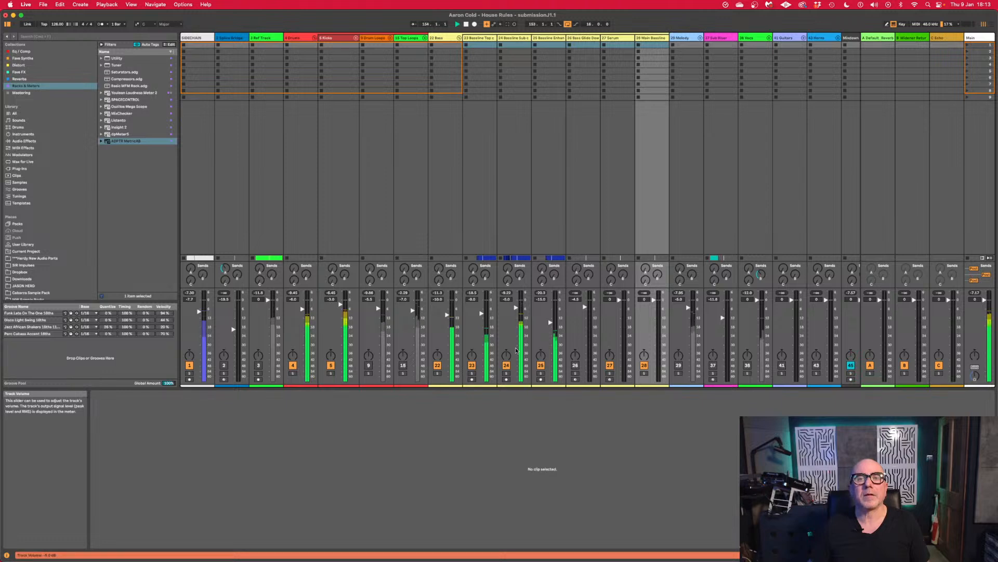
pyautogui.click(473, 366)
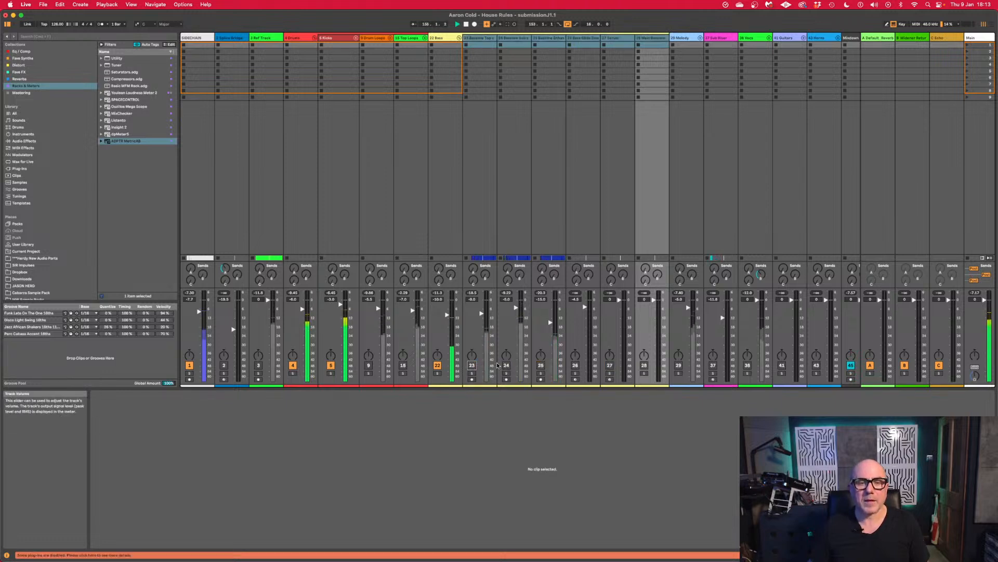
pyautogui.click(472, 366)
pyautogui.click(516, 240)
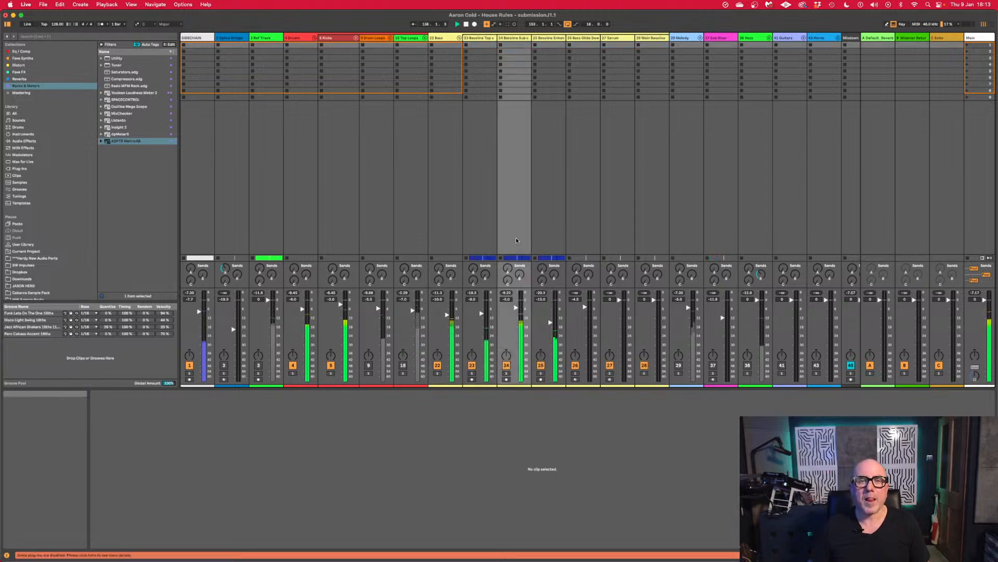
pyautogui.click(543, 366)
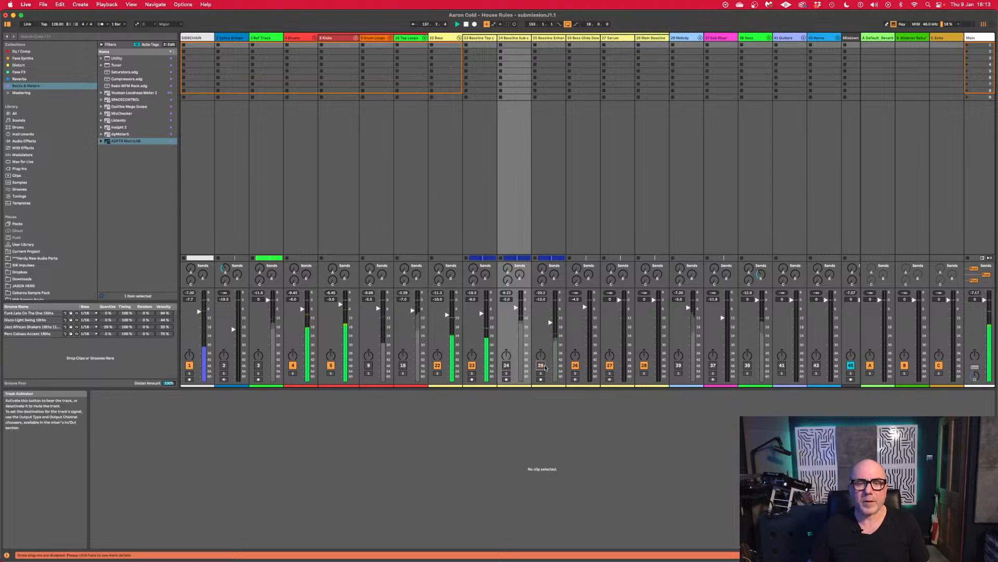
pyautogui.click(472, 374)
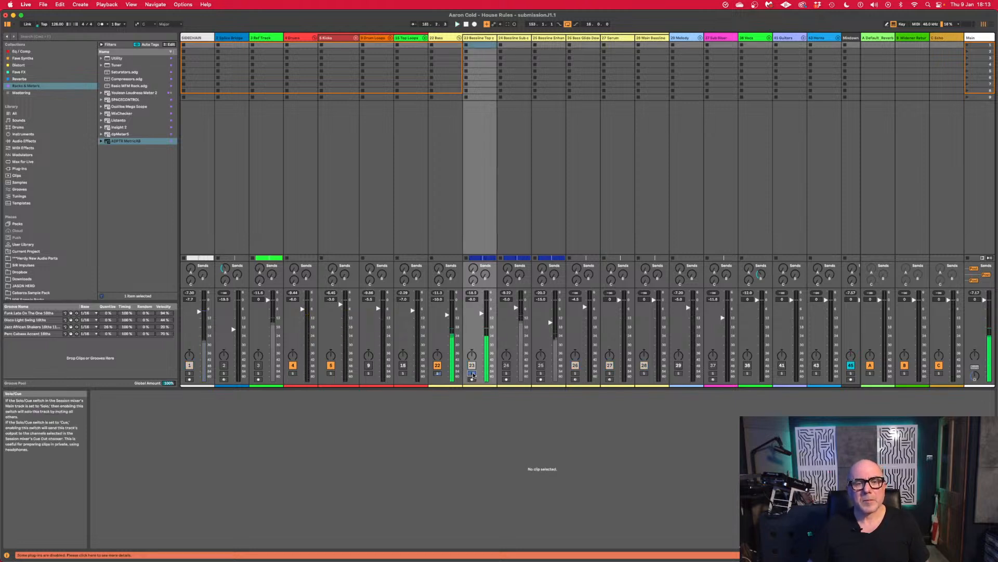
pyautogui.click(473, 374)
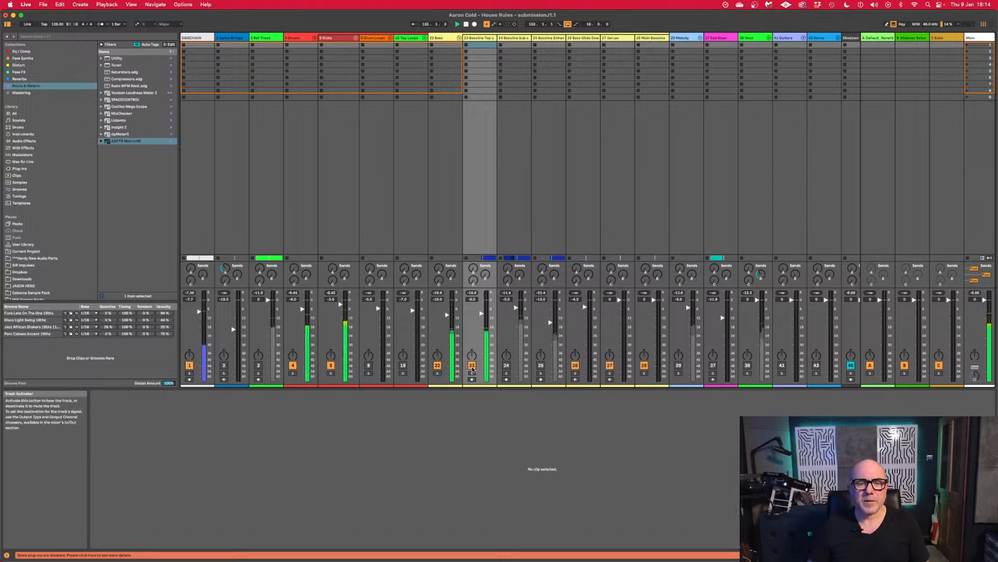
# Mute Bassline Top in favour of the Bassline Sub track and raise the Sub's volume.
pyautogui.click(507, 367)
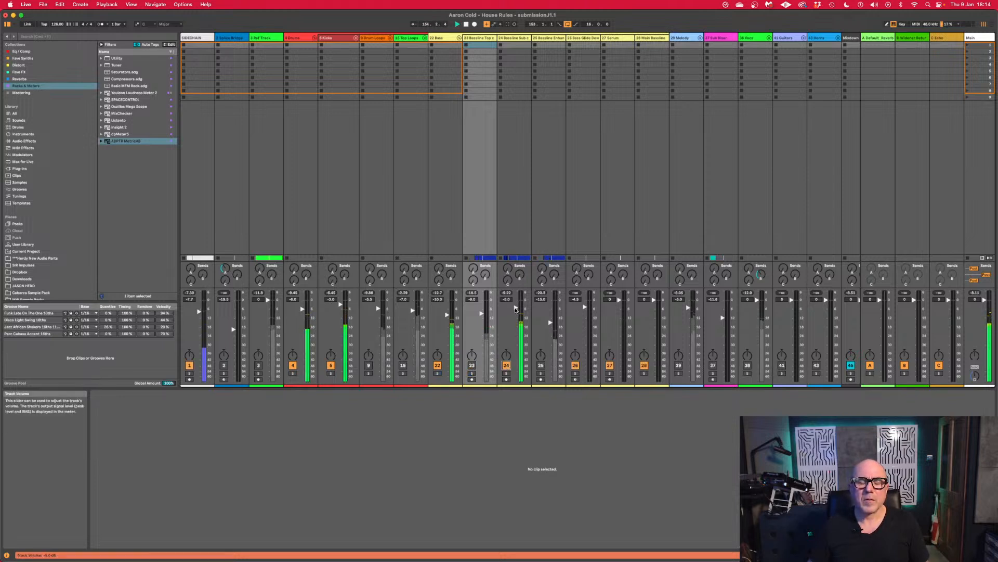
pyautogui.moveTo(515, 311); pyautogui.dragTo(516, 301)
pyautogui.click(518, 219)
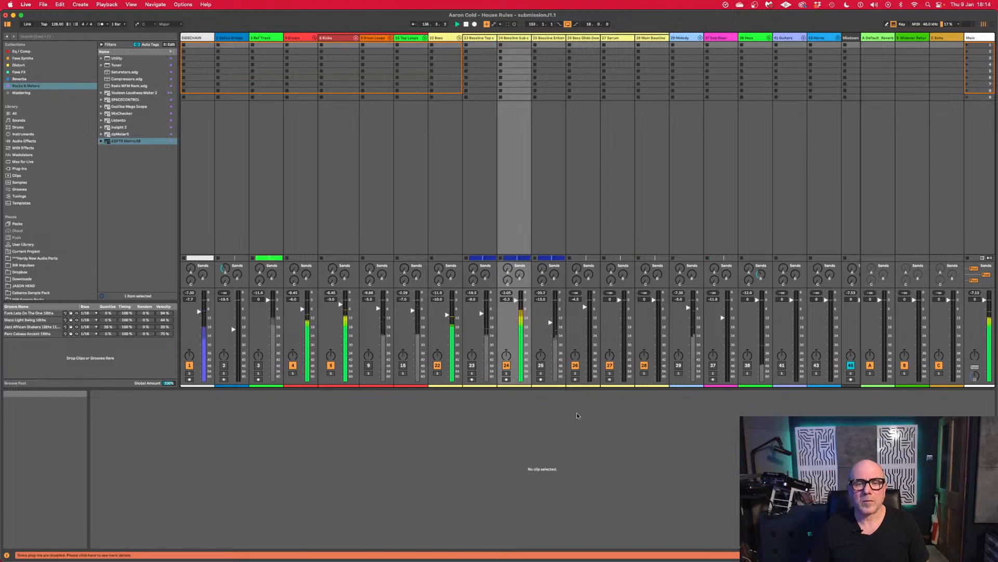
# Show the Bassline Sub track's devices and lower the low-end filter frequency in its EQ Eight while the loop plays.
pyautogui.click(957, 555)
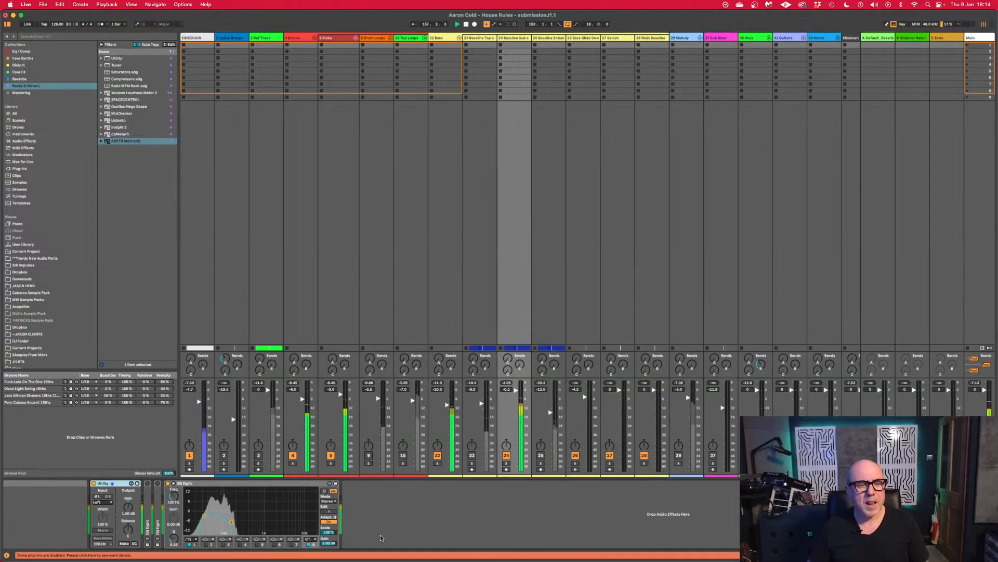
pyautogui.press('space')
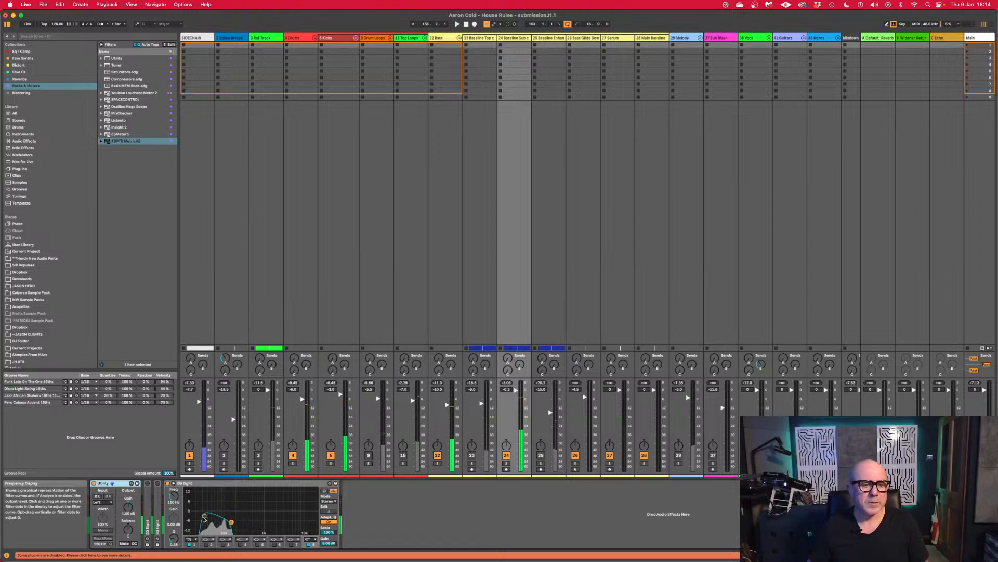
pyautogui.press('space')
pyautogui.moveTo(205, 516); pyautogui.dragTo(192, 517)
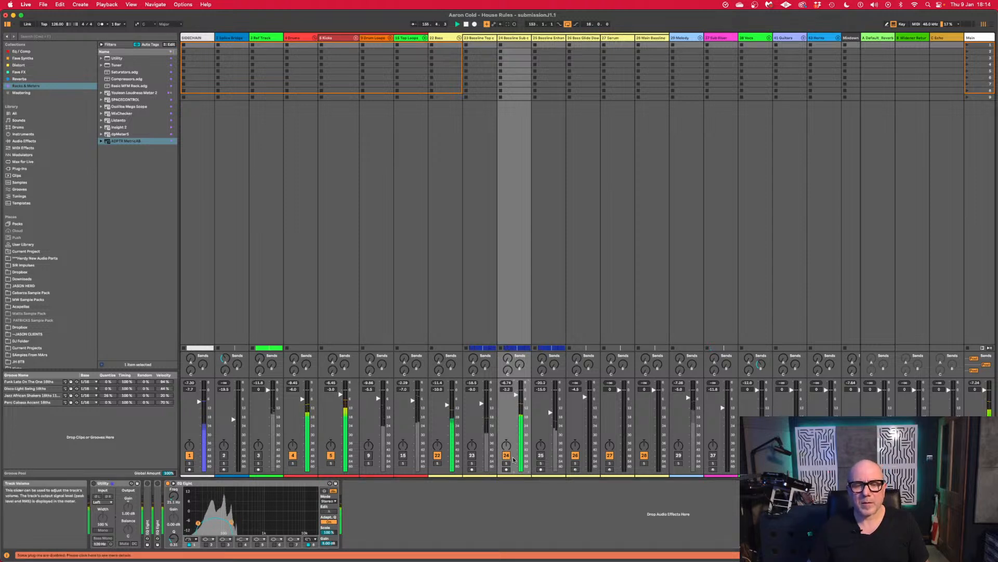
# Compare Bassline Enhancer with Bassline Sub by swapping which is active, and check the Sub soloed.
pyautogui.click(541, 455)
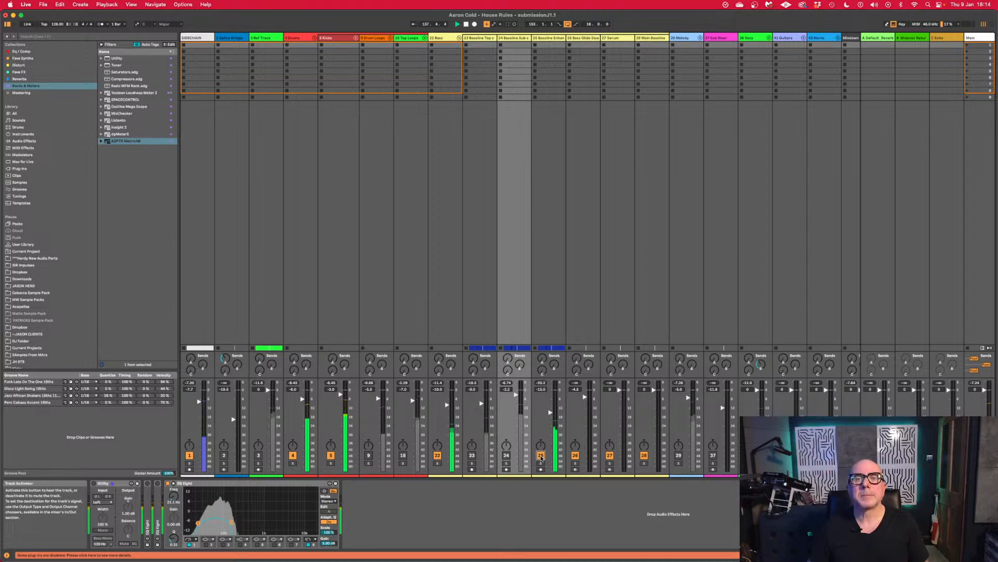
pyautogui.click(506, 455)
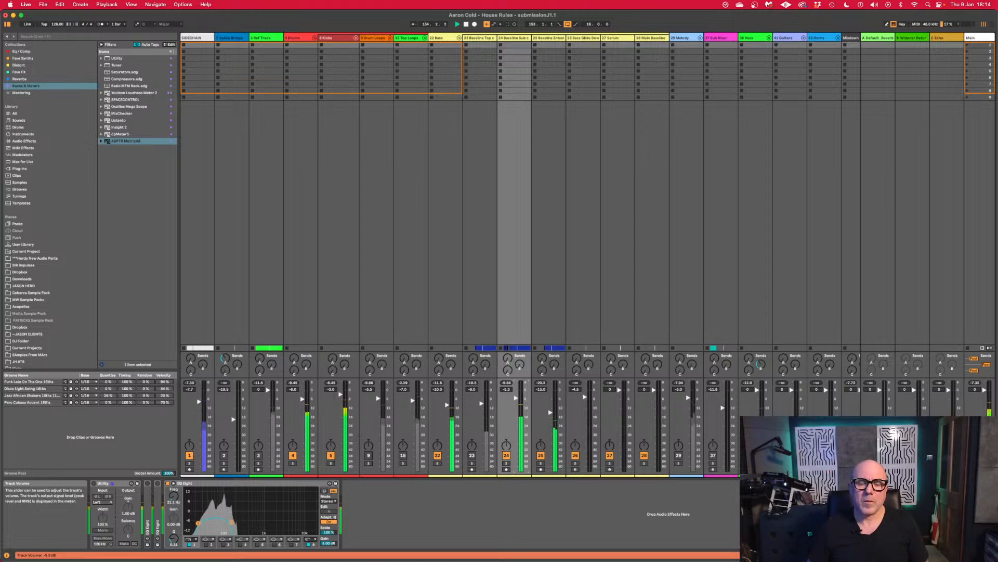
pyautogui.click(507, 464)
pyautogui.click(507, 464)
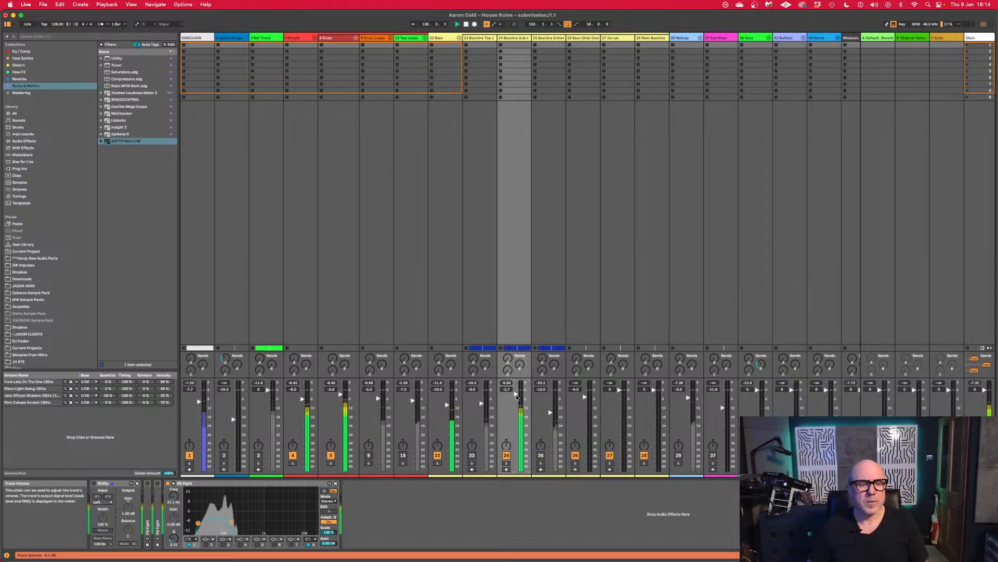
# Adjust the upper filter in the Bassline Sub's EQ Eight, and set its Utility to Stereo input with Mono enabled.
pyautogui.moveTo(233, 523); pyautogui.dragTo(243, 521)
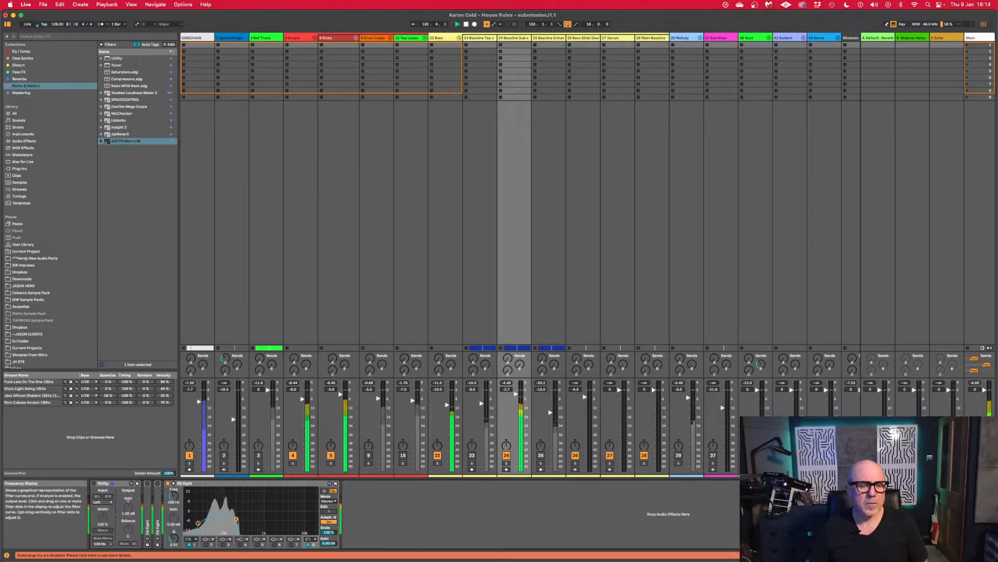
pyautogui.moveTo(233, 519); pyautogui.dragTo(233, 519)
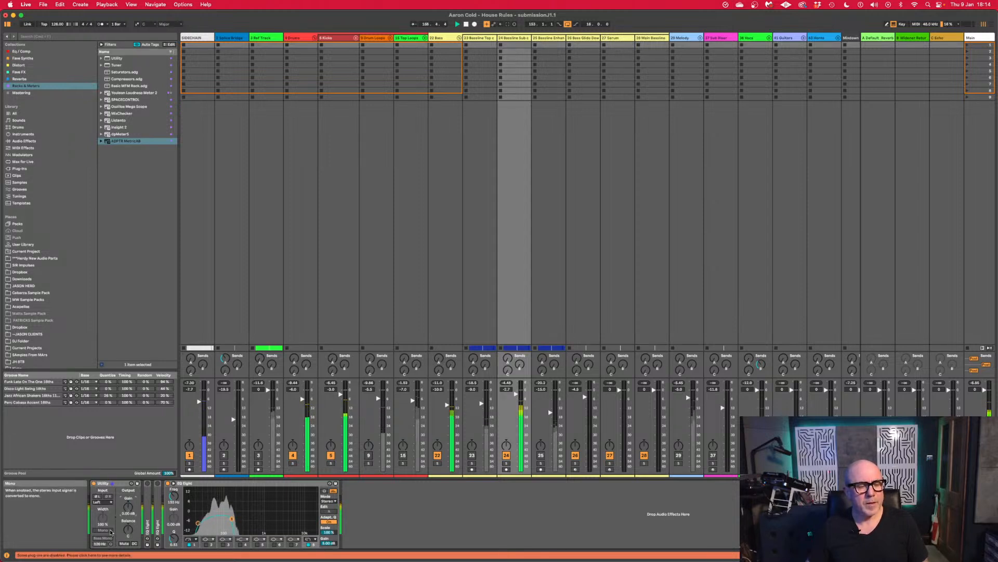
pyautogui.click(100, 502)
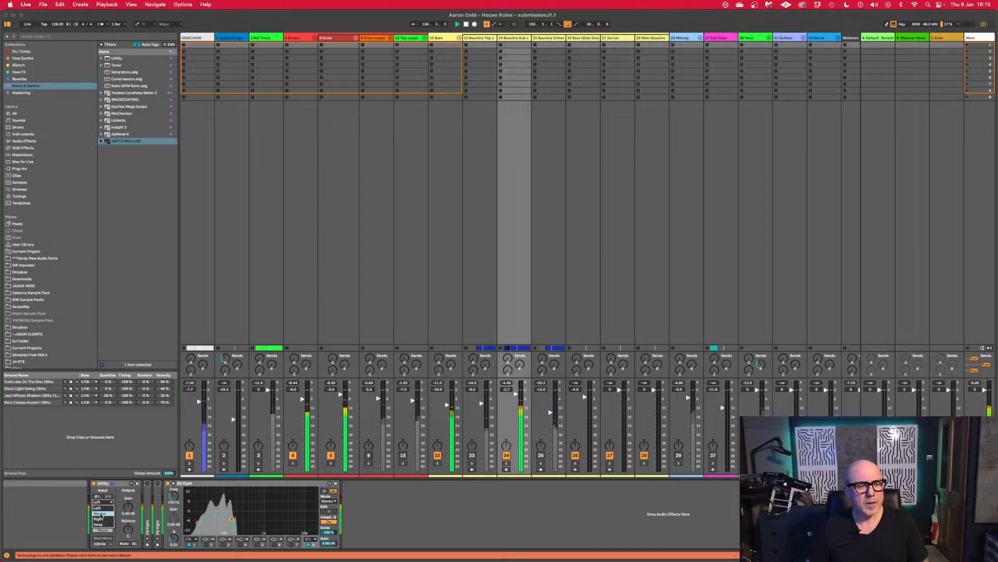
pyautogui.click(100, 513)
pyautogui.click(103, 529)
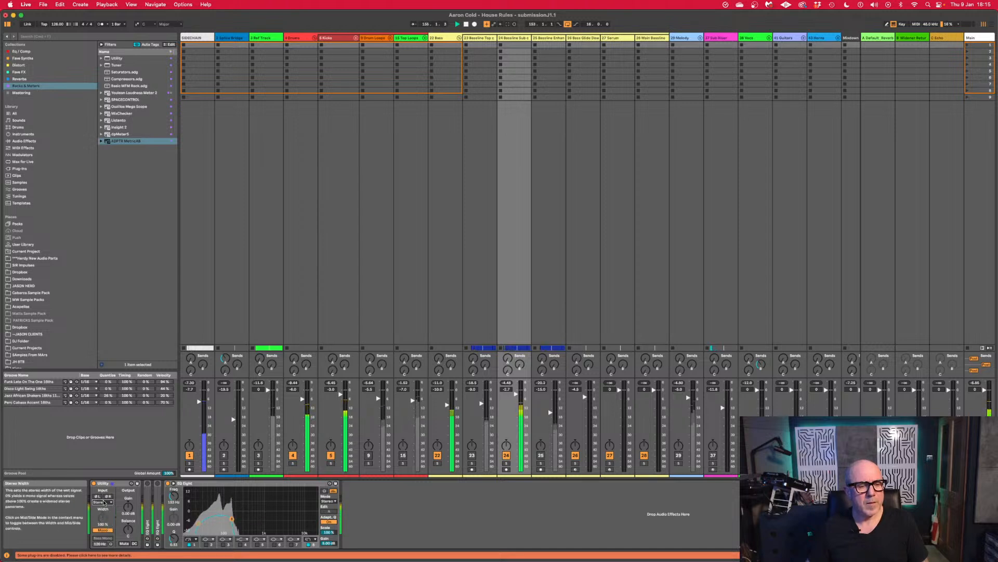
pyautogui.click(104, 529)
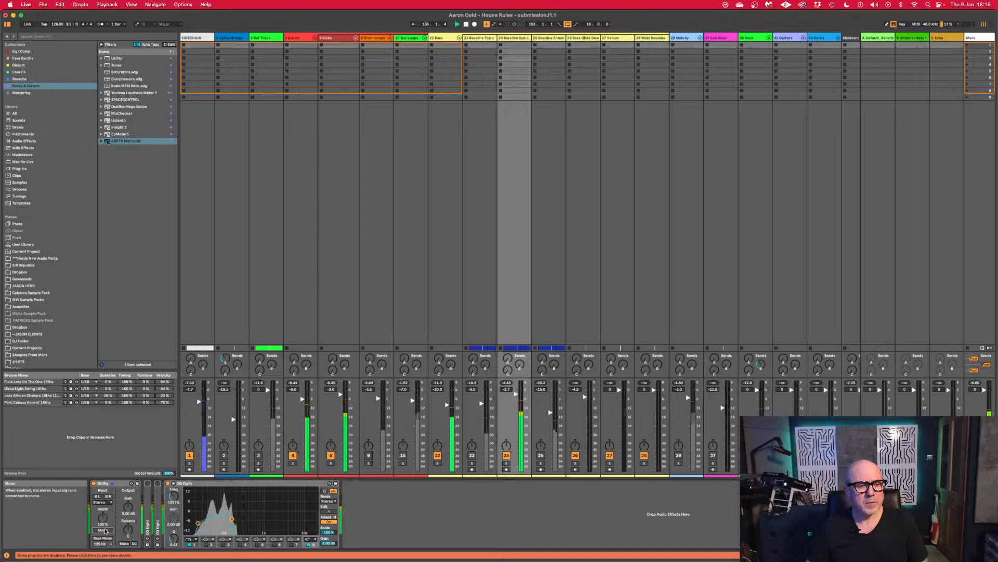
pyautogui.click(106, 530)
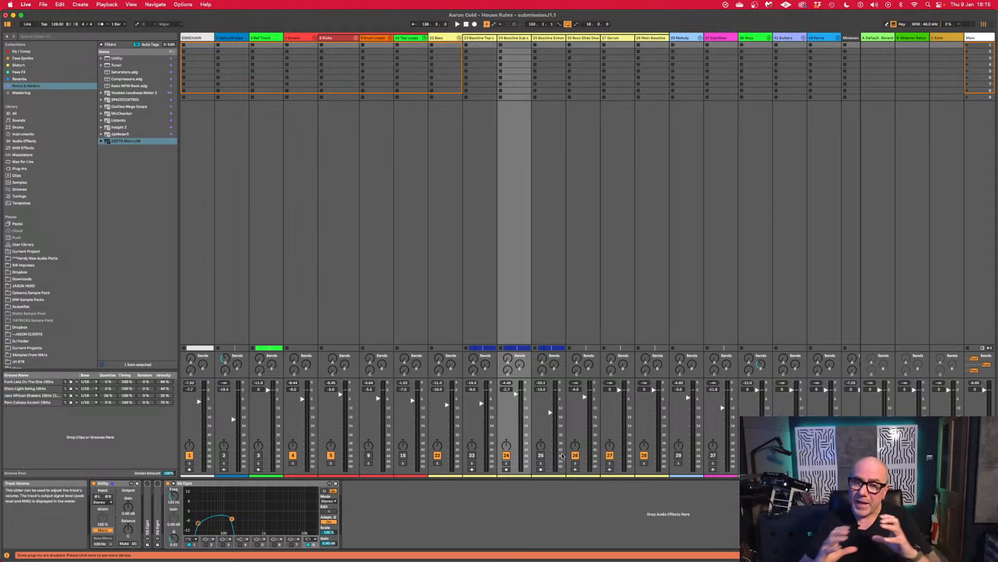
# Show the MetricAB window on its Playback page and move it clear of the mixer while the loop plays.
pyautogui.press('super+alt+p')
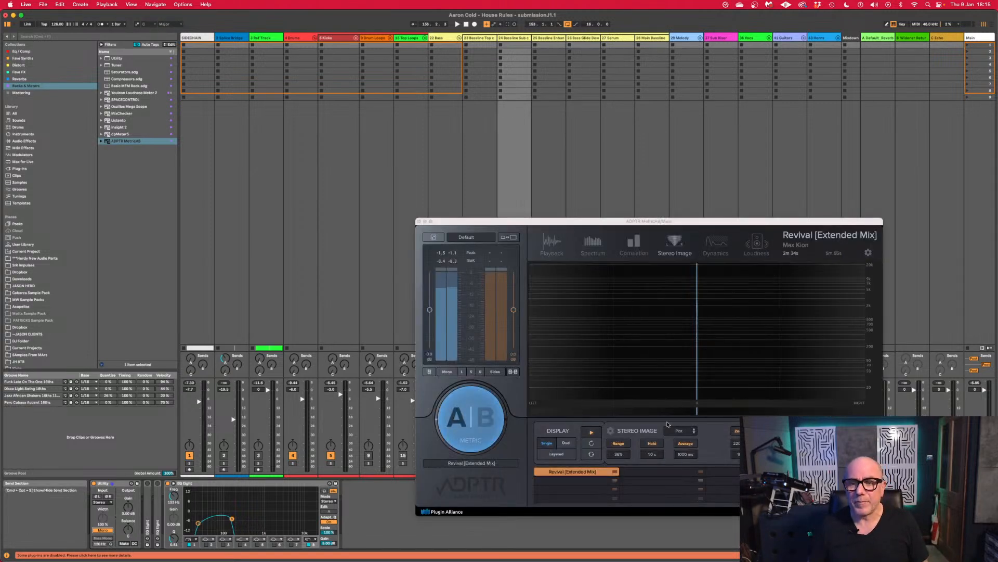
pyautogui.click(551, 244)
pyautogui.press('space')
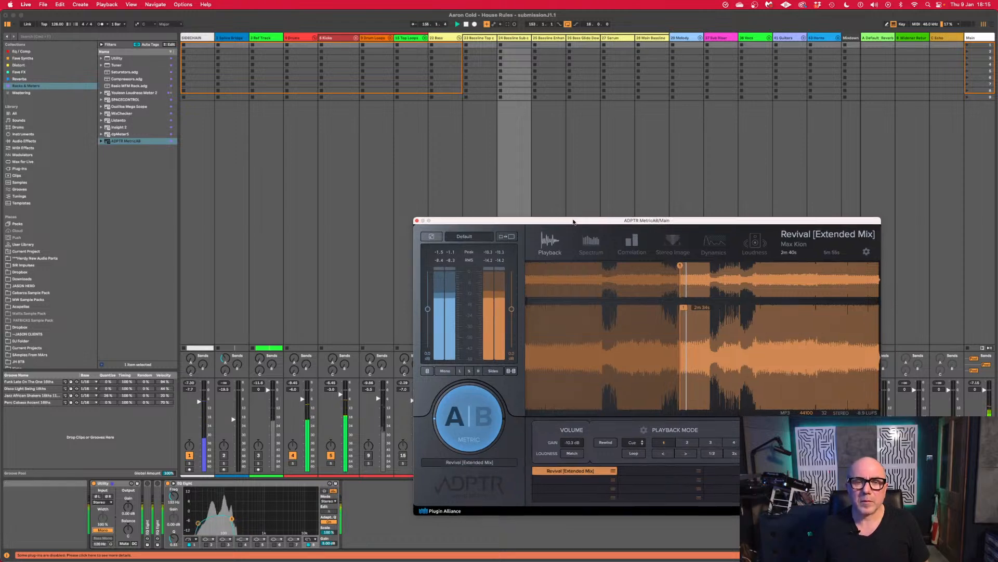
pyautogui.moveTo(576, 223); pyautogui.dragTo(236, 52)
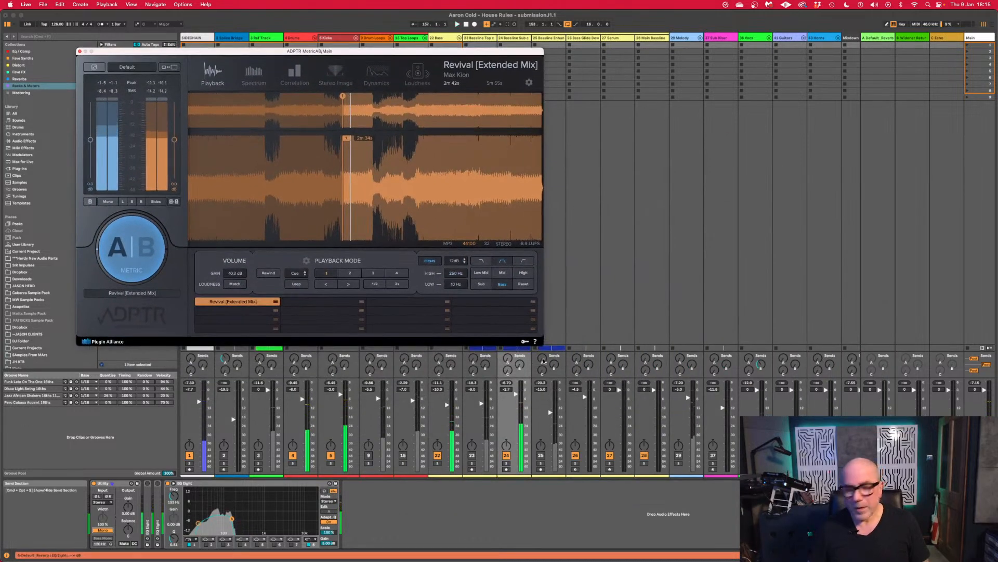
# Audition Bassline Enhancer and Bassline Top alongside the Sub with MetricAB's filter set to Sub, leaving both extra layers muted.
pyautogui.press('space')
pyautogui.click(542, 456)
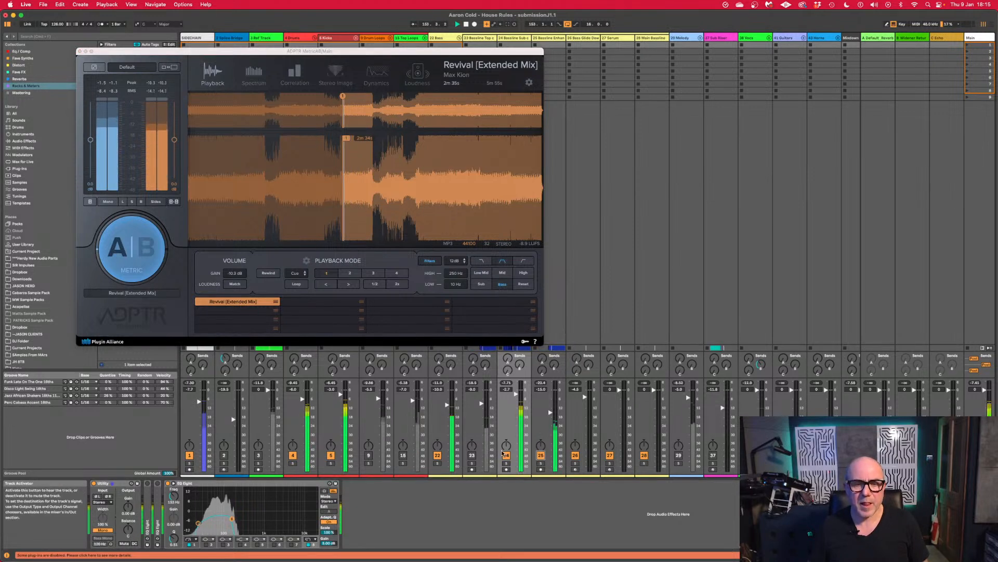
pyautogui.click(472, 456)
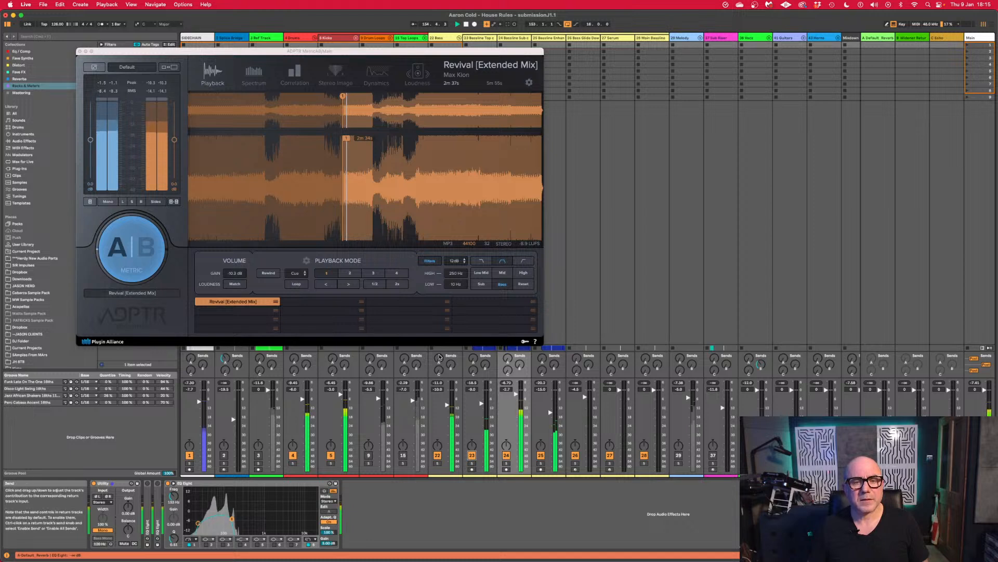
pyautogui.click(481, 284)
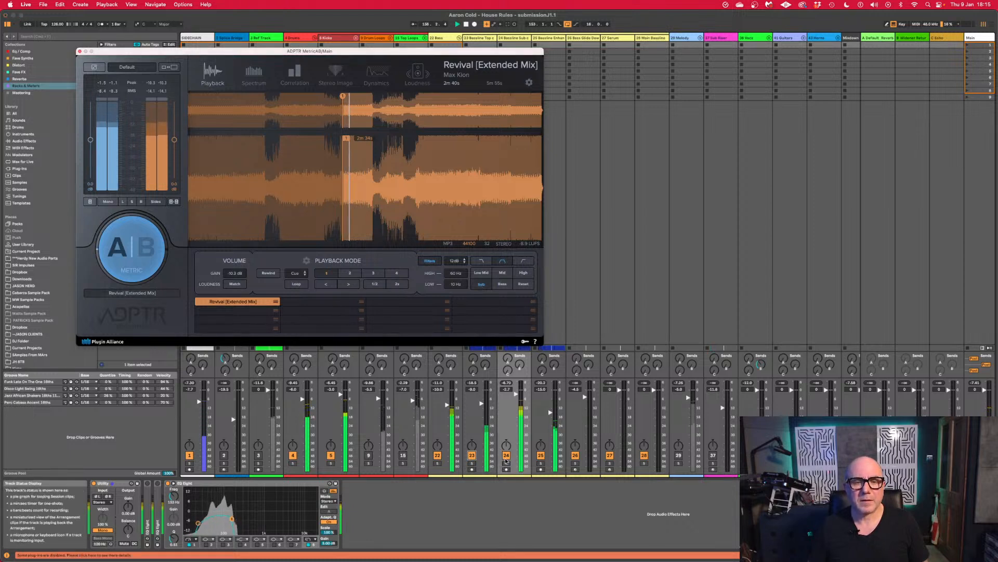
pyautogui.click(472, 456)
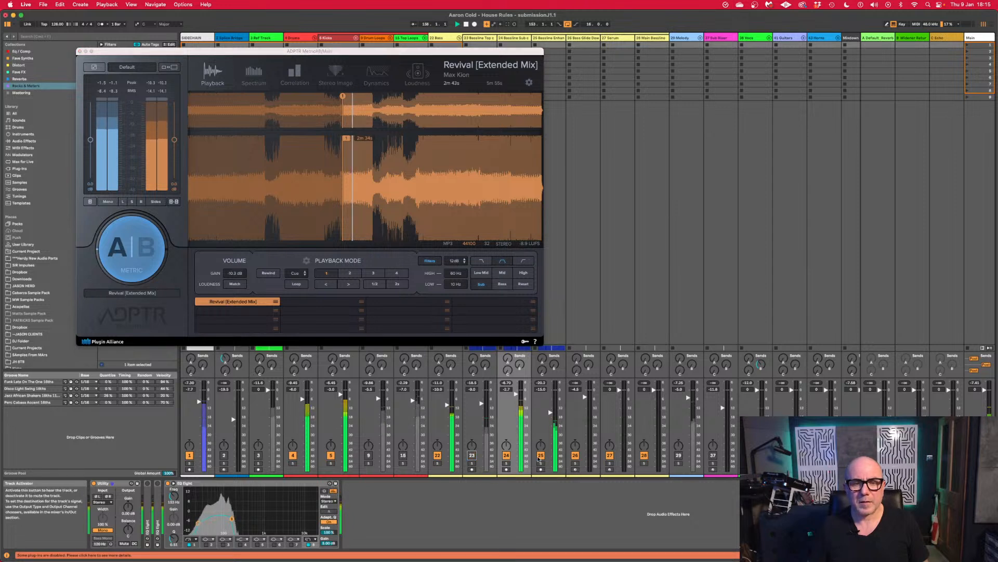
pyautogui.click(540, 455)
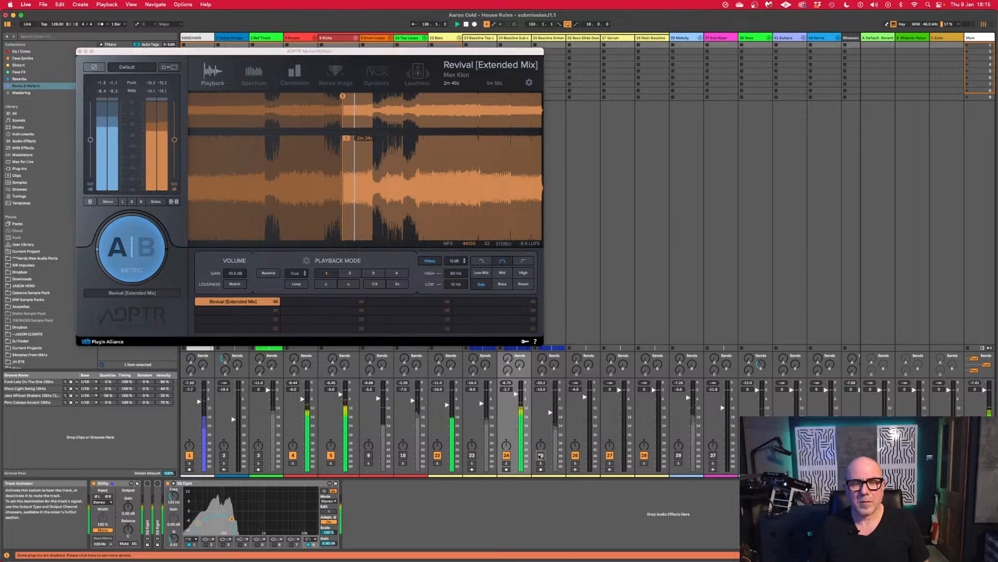
pyautogui.click(540, 455)
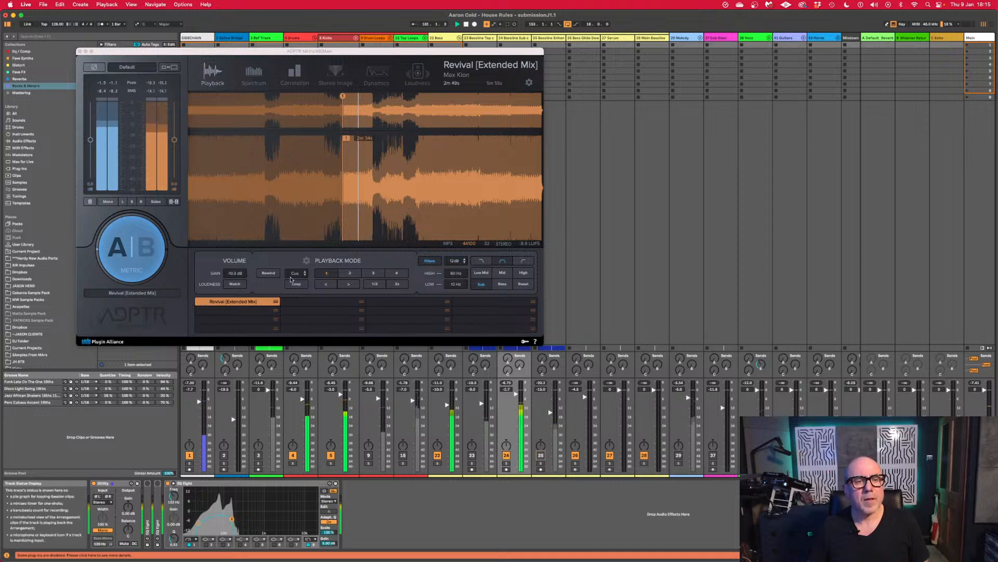
# Compare the mix's sub range with the reference track Revival [Extended Mix] in MetricAB and switch back to the mix.
pyautogui.click(142, 247)
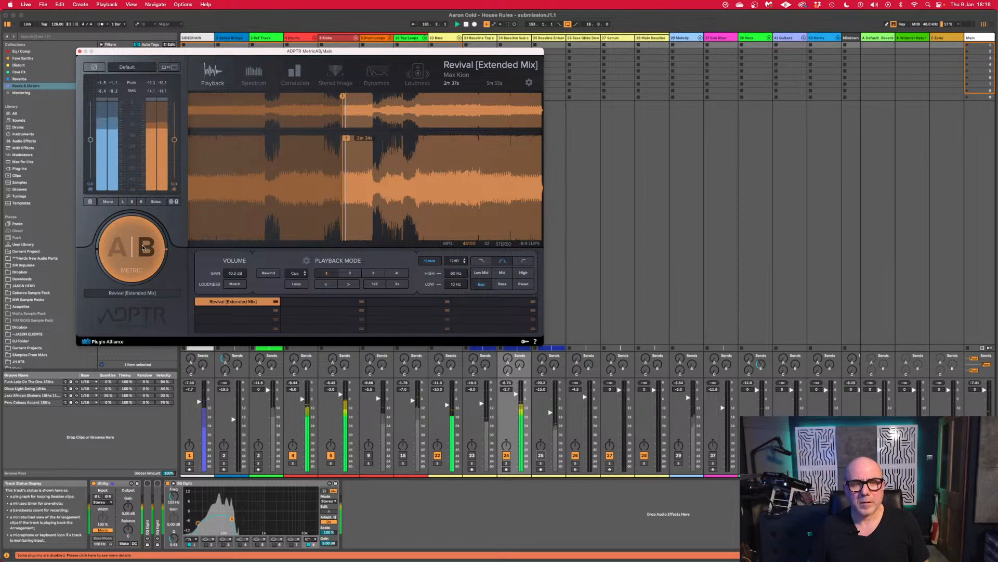
pyautogui.click(142, 248)
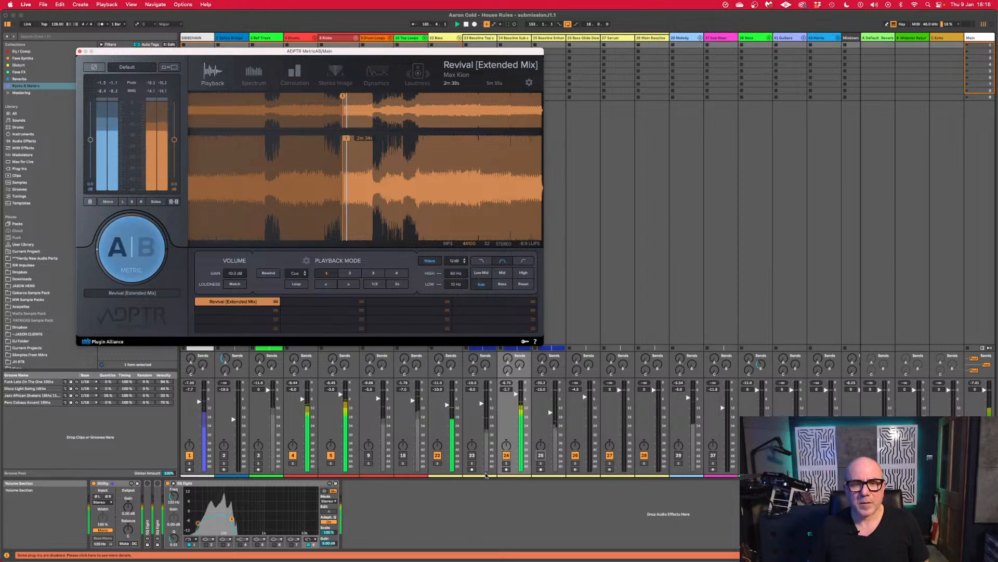
# Lower the Bassline Sub's volume to about -7.3 dB, and audition Bassline Enhancer and Bassline Top in turn against it, leaving both muted.
pyautogui.click(515, 392)
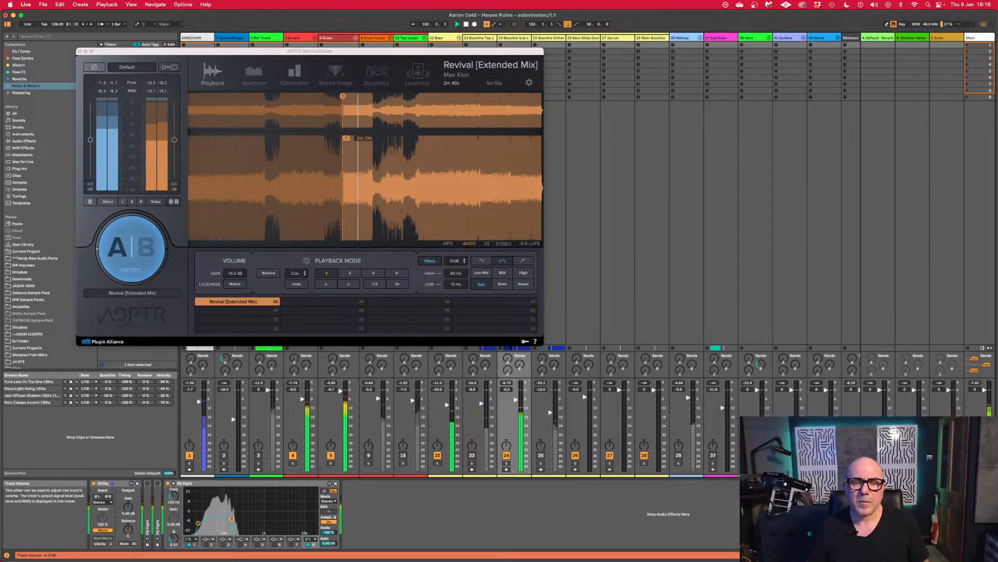
pyautogui.click(541, 456)
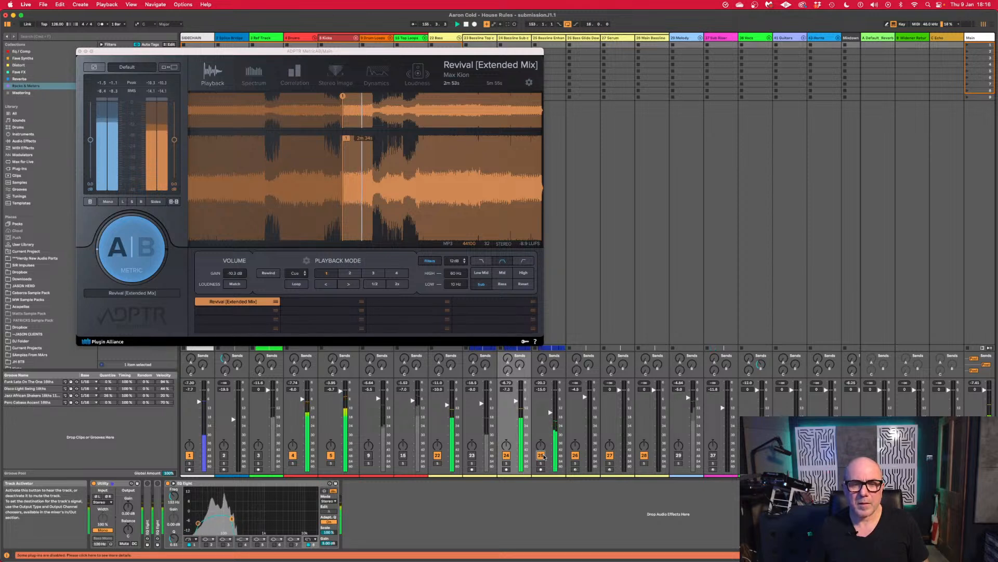
pyautogui.click(542, 455)
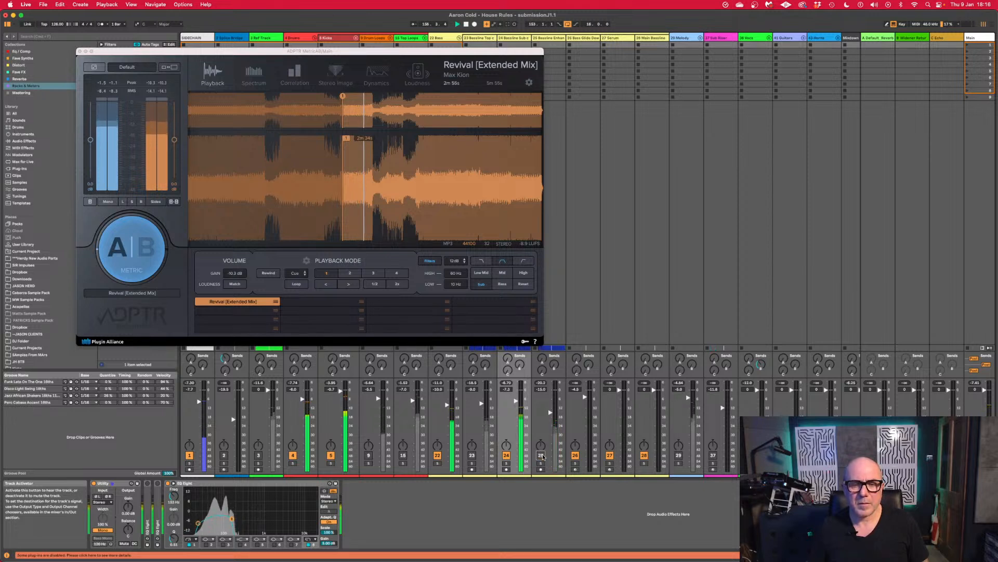
pyautogui.click(473, 456)
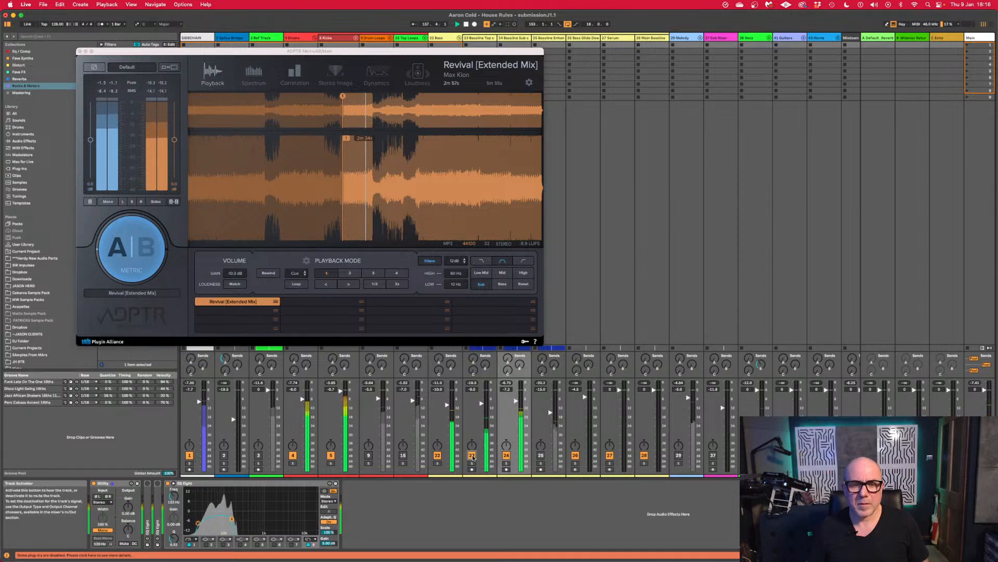
pyautogui.click(473, 456)
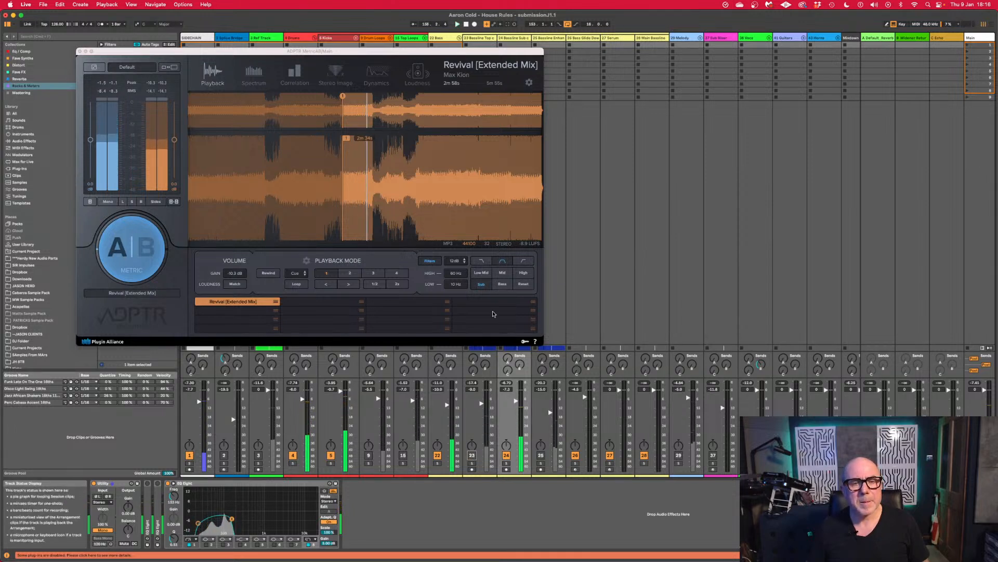
# Set MetricAB's filter to Bass and audition Bassline Top and Bassline Enhancer together with the Sub, muting both extra layers again.
pyautogui.click(503, 284)
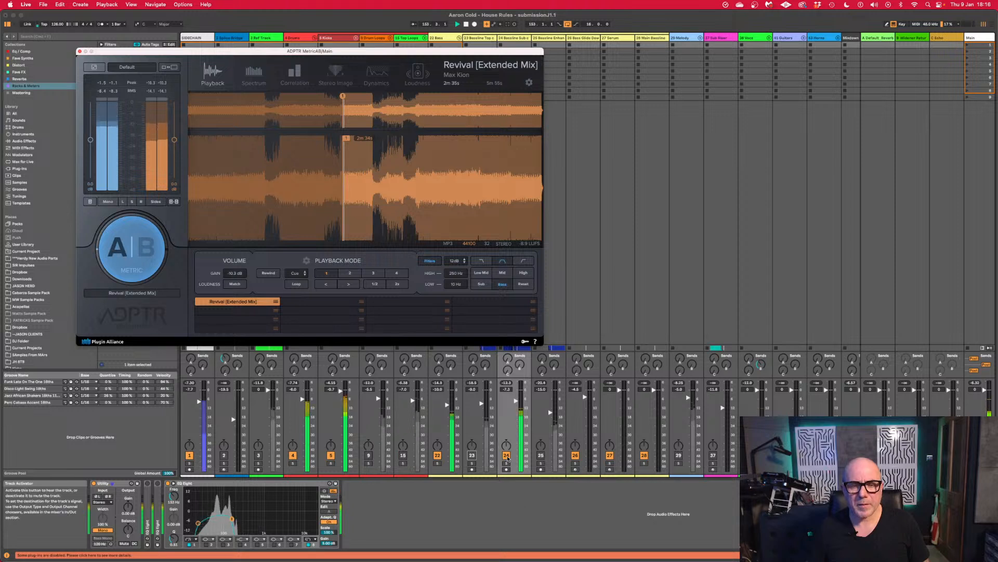
pyautogui.click(472, 456)
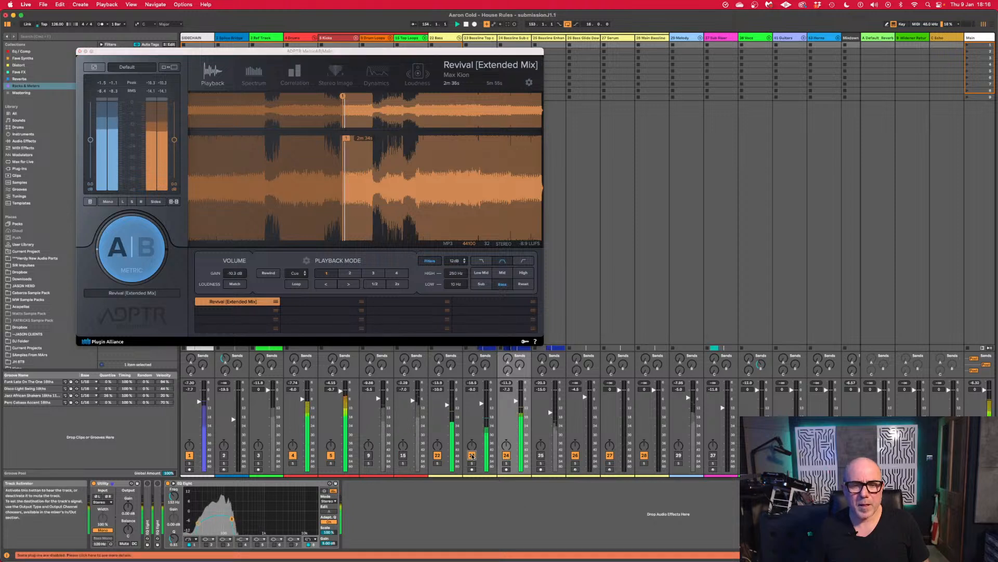
pyautogui.click(541, 456)
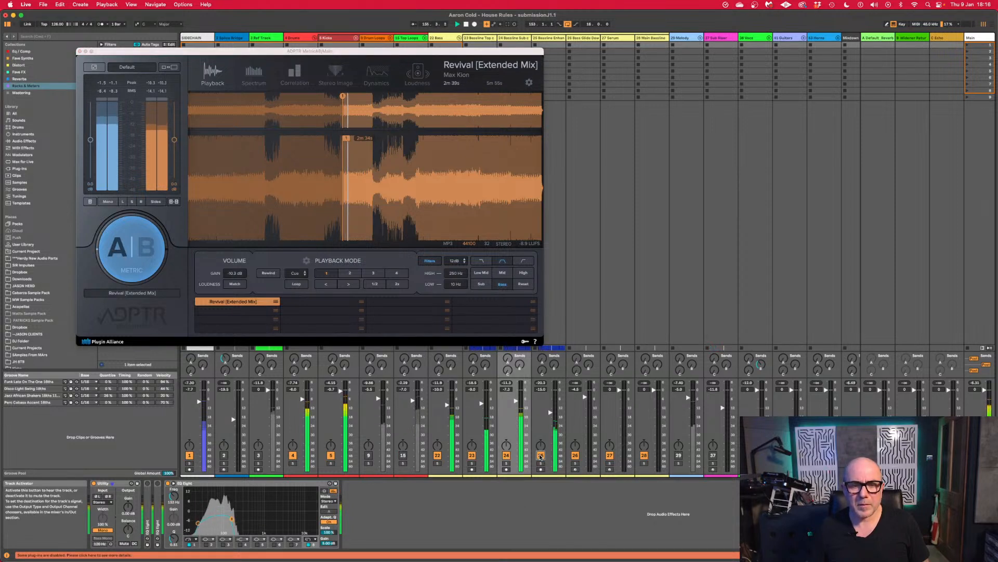
pyautogui.click(541, 456)
pyautogui.click(472, 456)
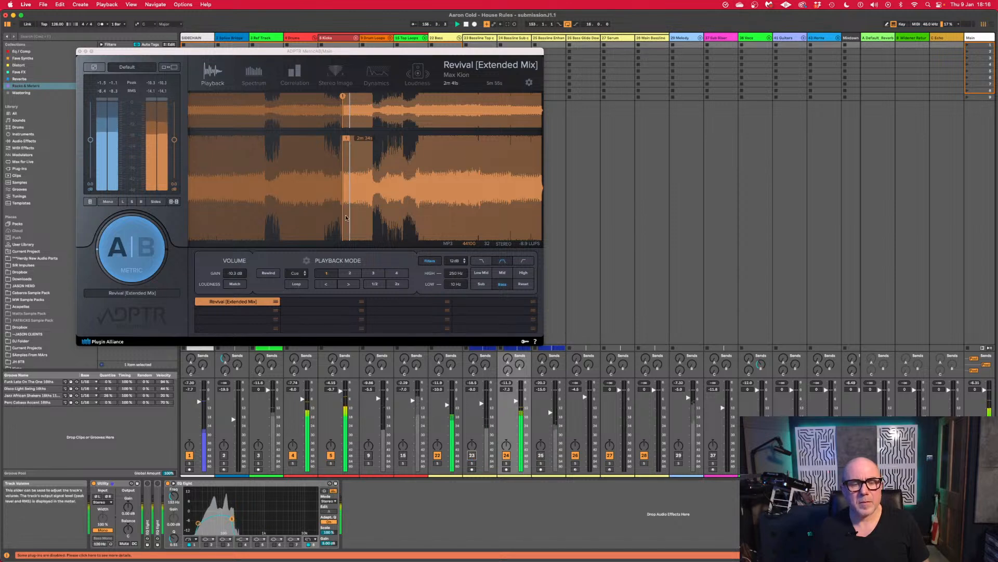
# Reset MetricAB's filter to the full frequency range, start the loop and close the MetricAB window.
pyautogui.click(79, 52)
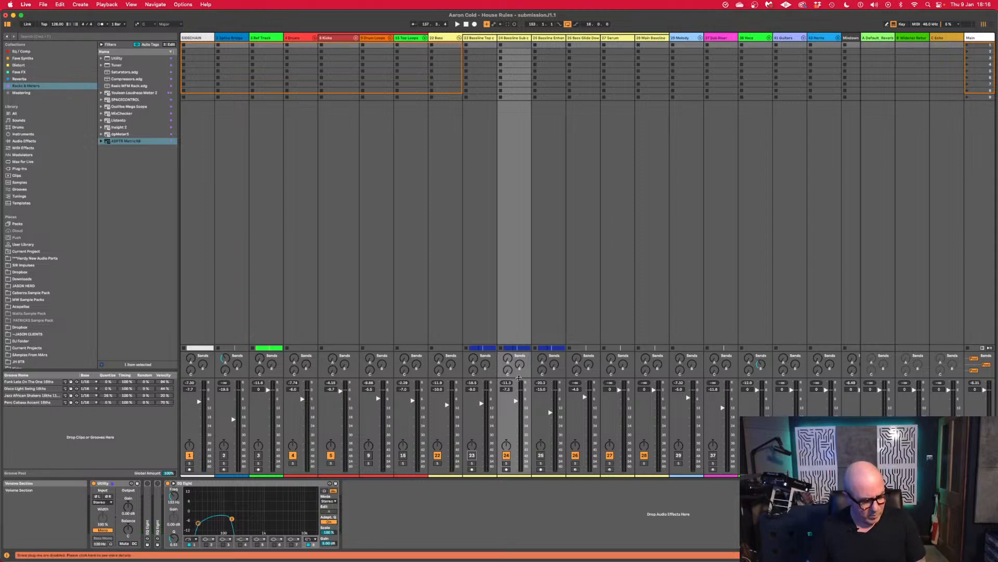
pyautogui.press('super+alt+p')
pyautogui.click(524, 284)
pyautogui.press('space')
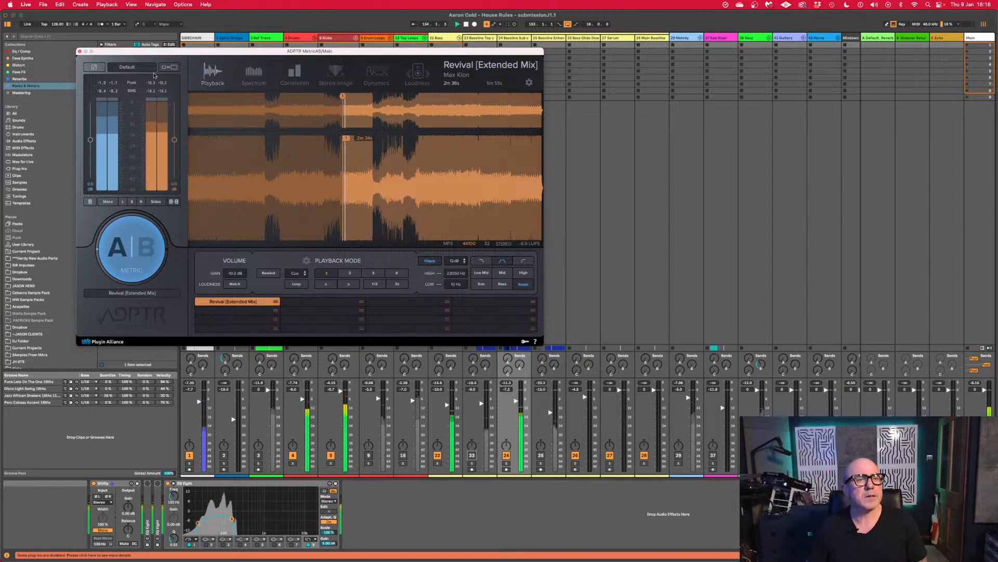
pyautogui.click(79, 51)
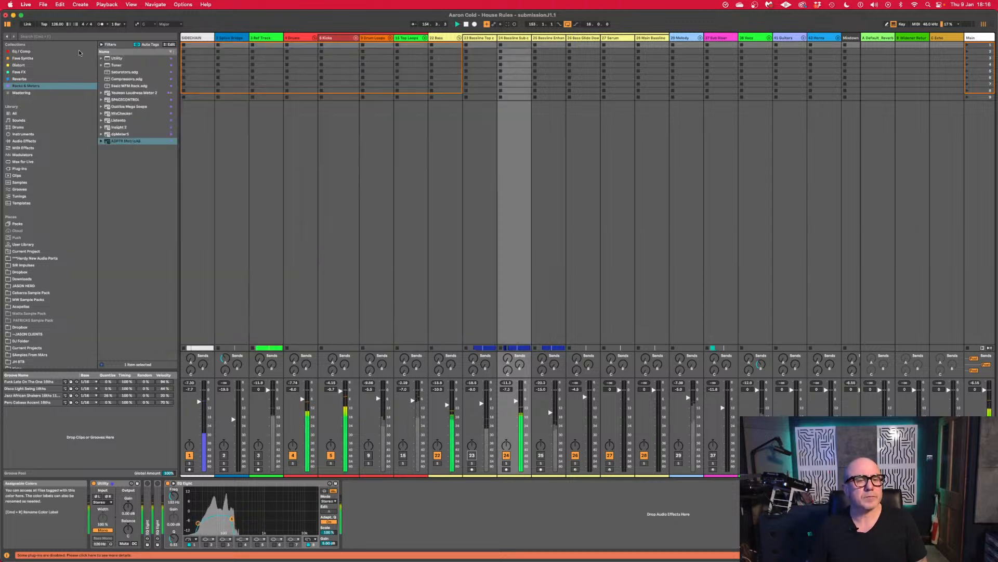
# Audition Bassline Top with the Sub, and raise the upper filter's frequency in the Bassline Sub's EQ Eight while the loop plays.
pyautogui.click(472, 456)
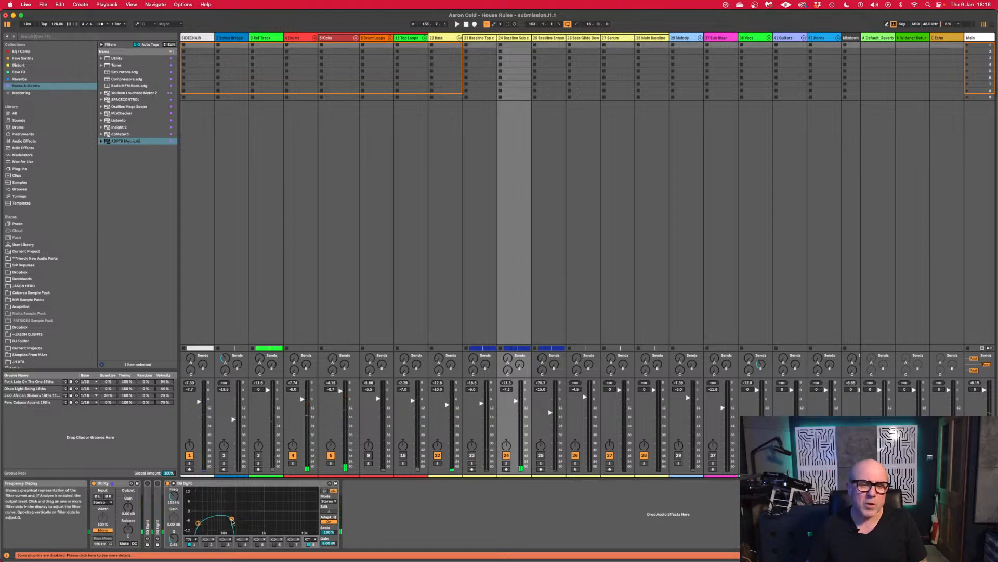
pyautogui.press('space')
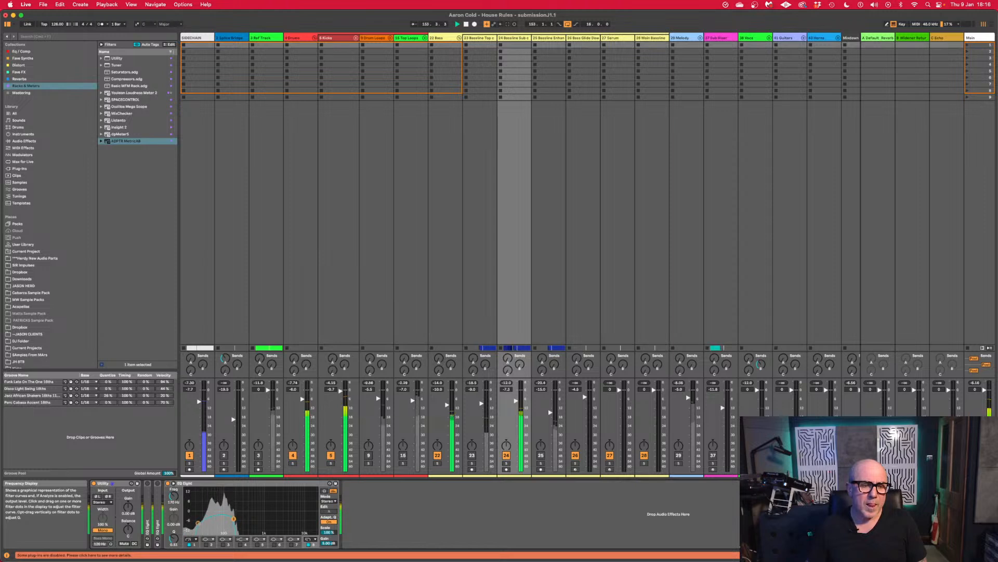
pyautogui.moveTo(233, 520); pyautogui.dragTo(237, 518)
pyautogui.press('space')
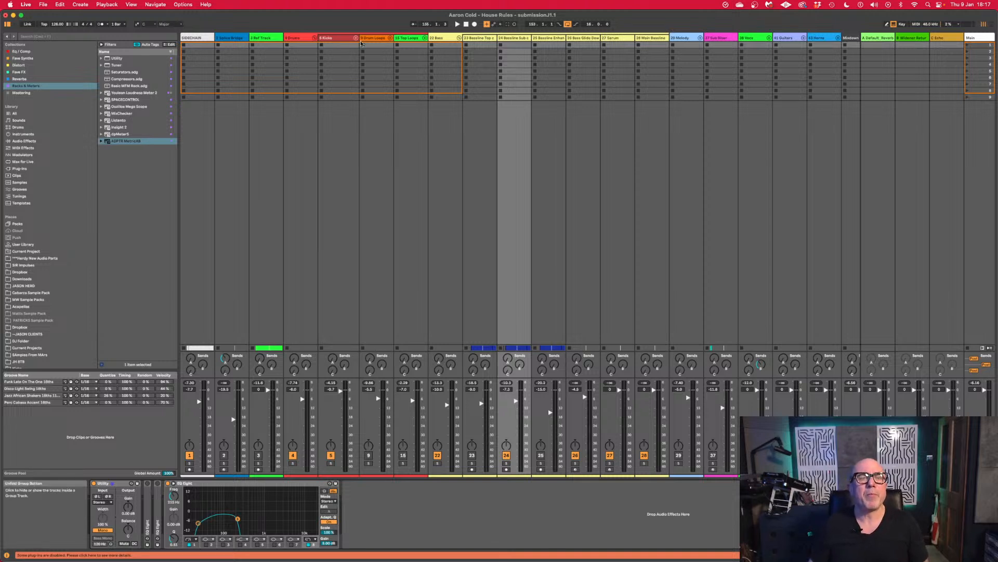
# Unfold the Kicks group in the mixer and select the Kick Loop track while the loop plays.
pyautogui.press('space')
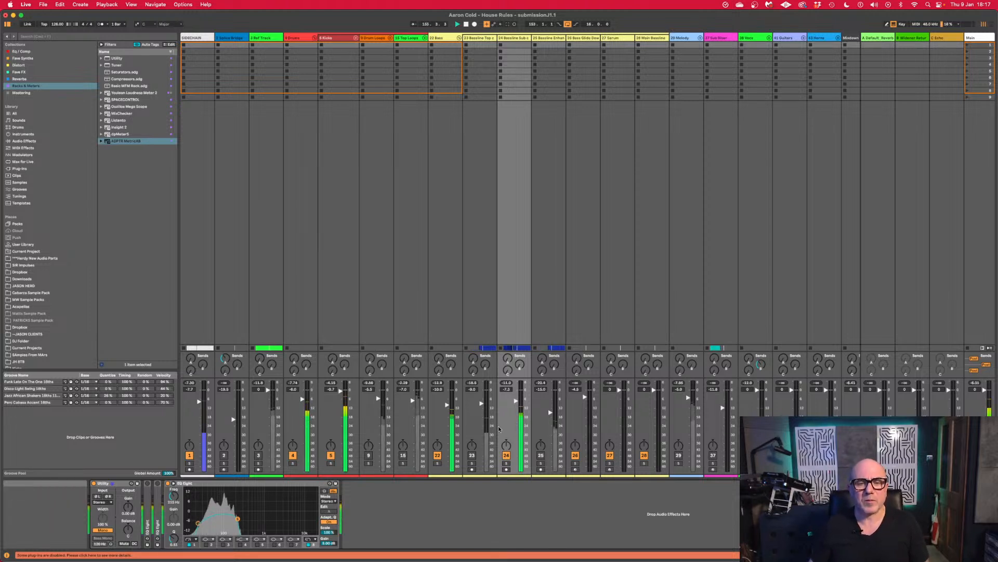
pyautogui.click(356, 38)
pyautogui.click(496, 46)
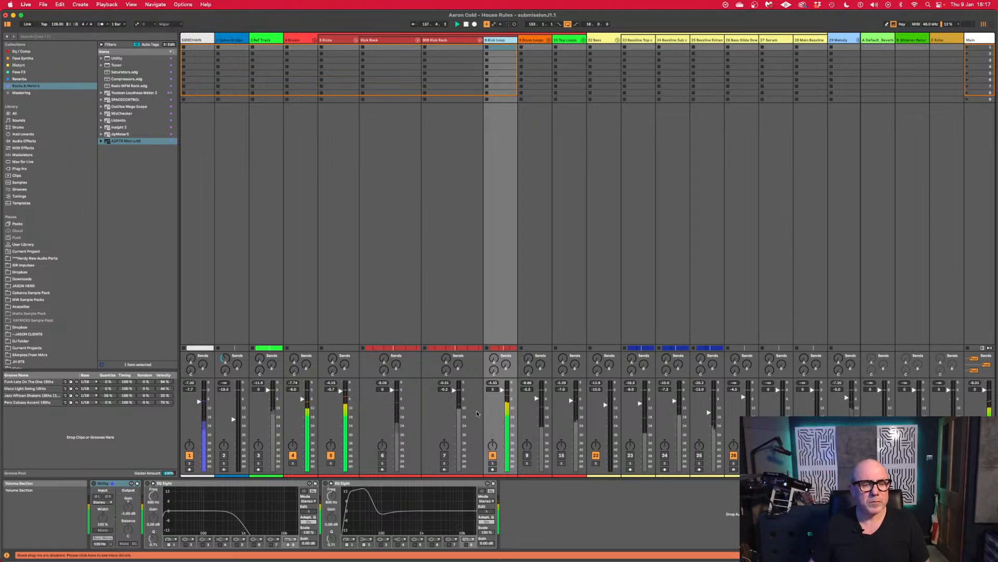
# Examine the Kick Loop clips in the arrangement against the reference track's waveform, back to the start of the looped section.
pyautogui.press('Tab')
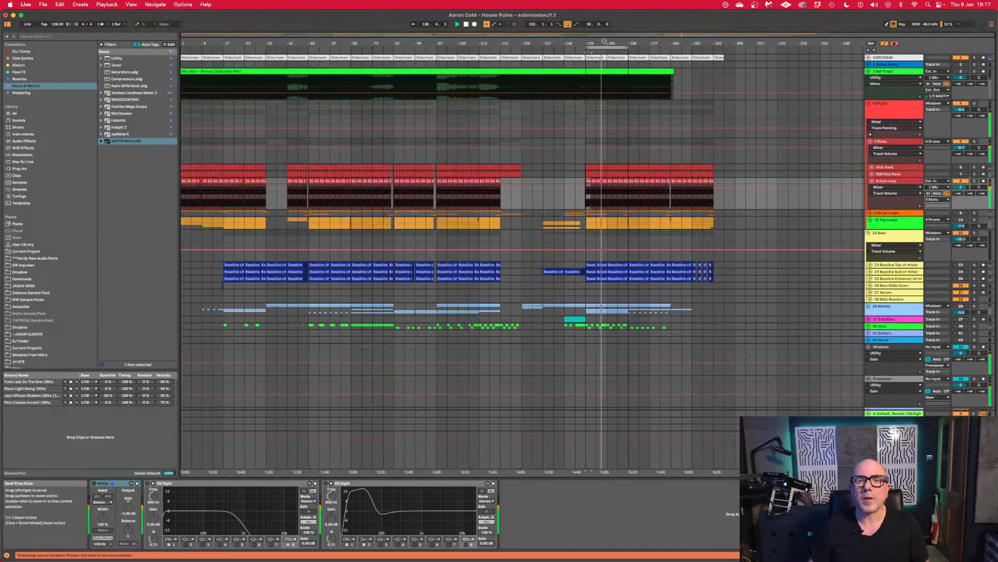
pyautogui.moveTo(605, 43); pyautogui.dragTo(606, 98)
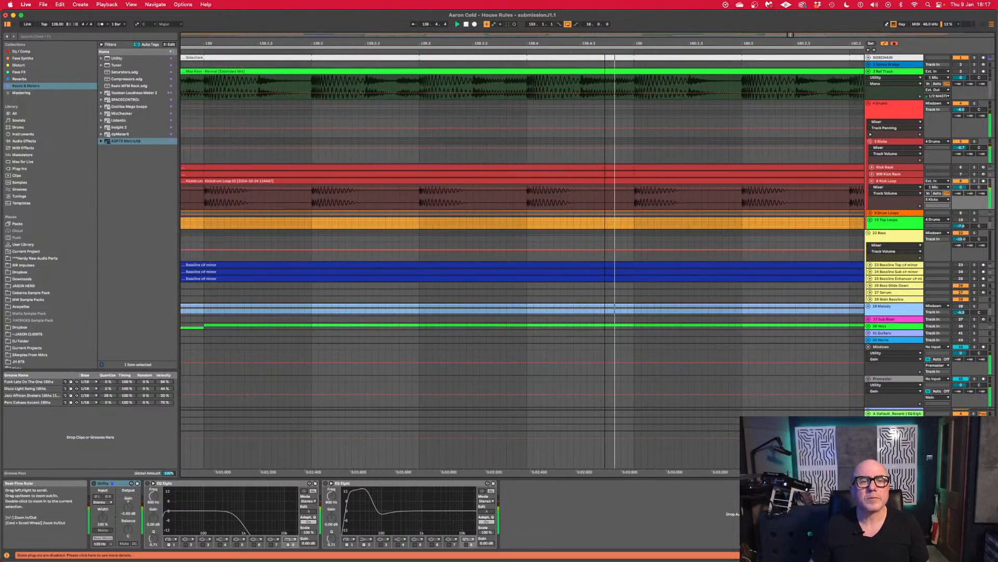
pyautogui.moveTo(432, 179); pyautogui.dragTo(621, 177)
pyautogui.hscroll(-10, 621, 177)
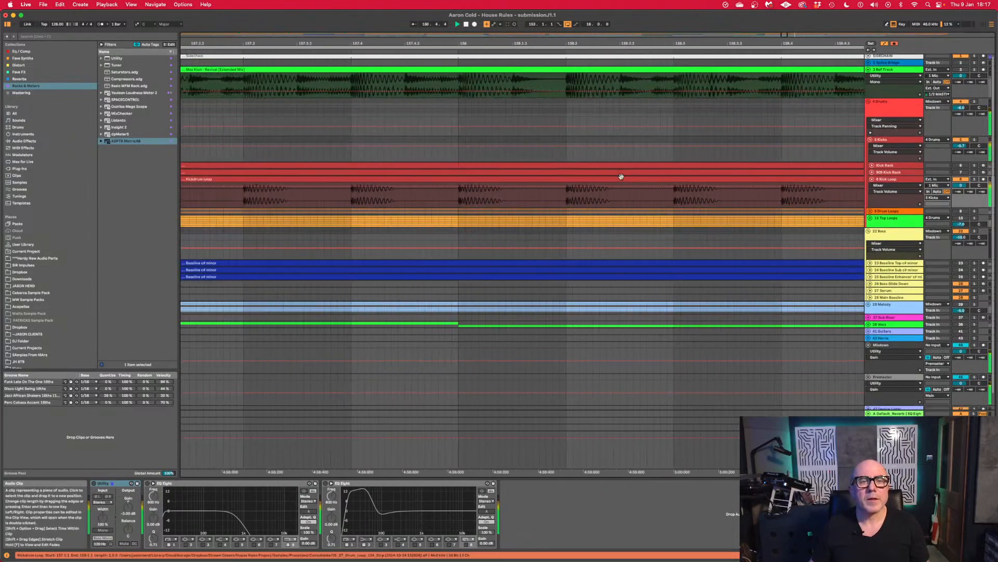
pyautogui.hscroll(-8, 622, 177)
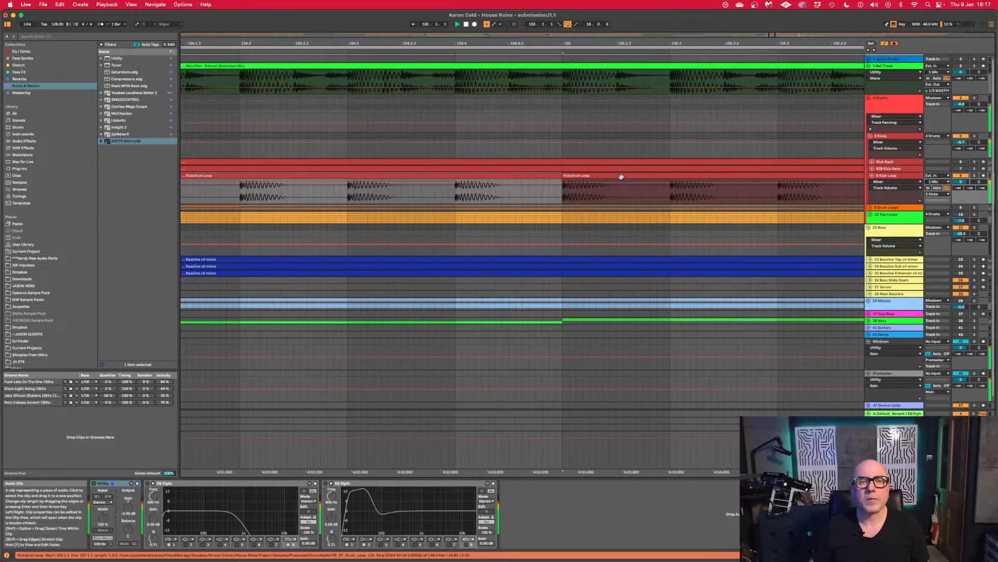
pyautogui.hscroll(-9, 579, 131)
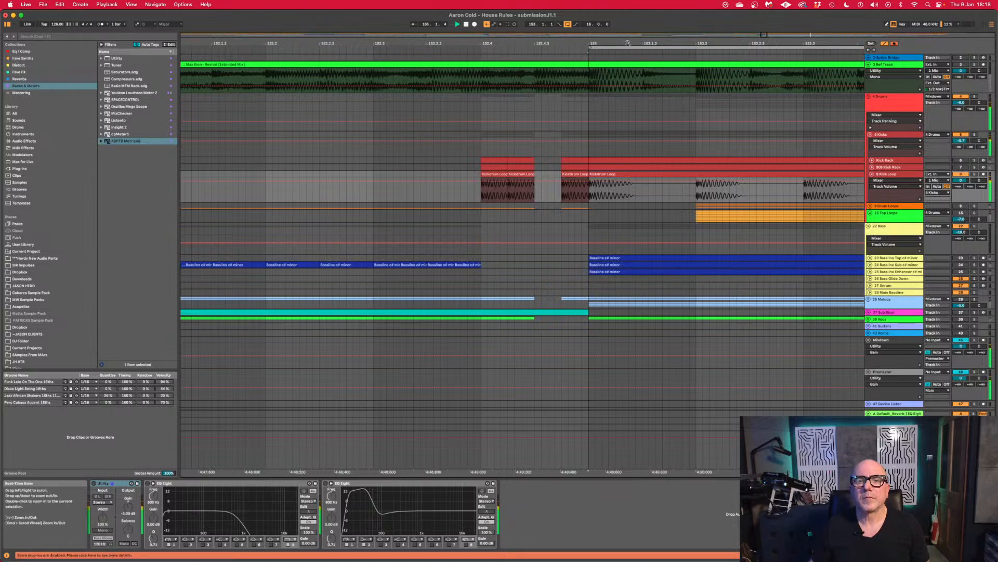
pyautogui.moveTo(628, 43); pyautogui.dragTo(628, 10)
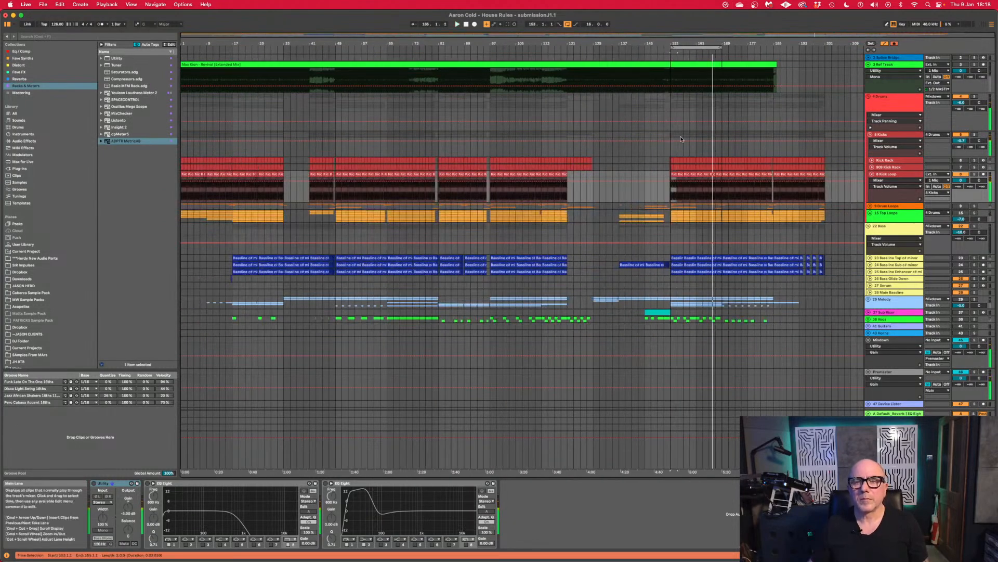
# Fold the Bass group in the arrangement and replay the looped section.
pyautogui.press('space')
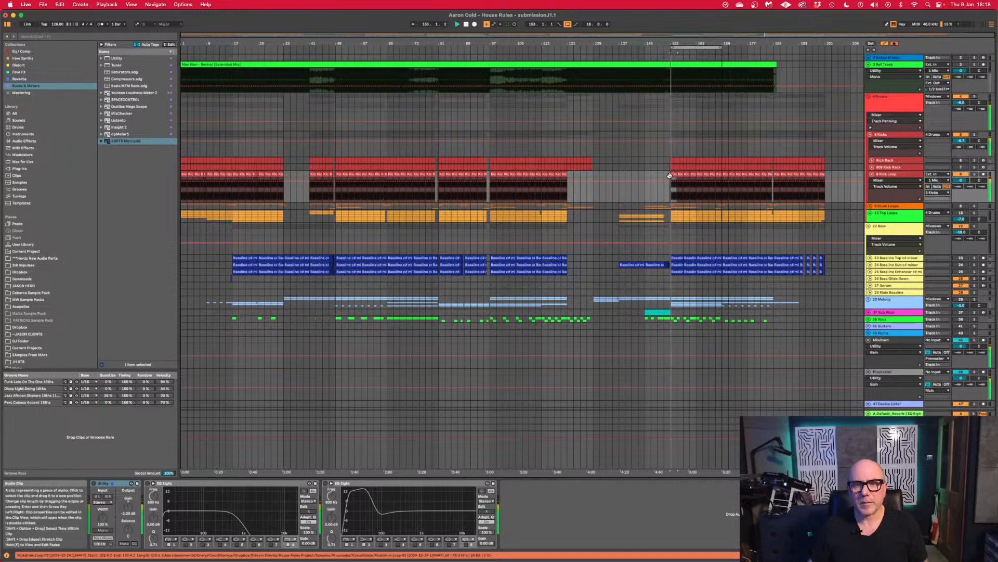
pyautogui.press('space')
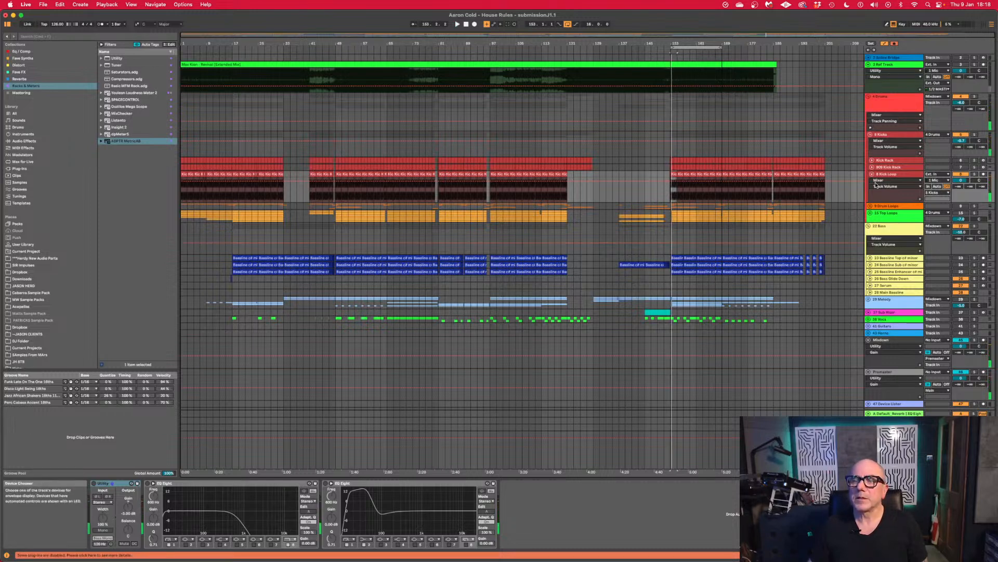
pyautogui.click(870, 227)
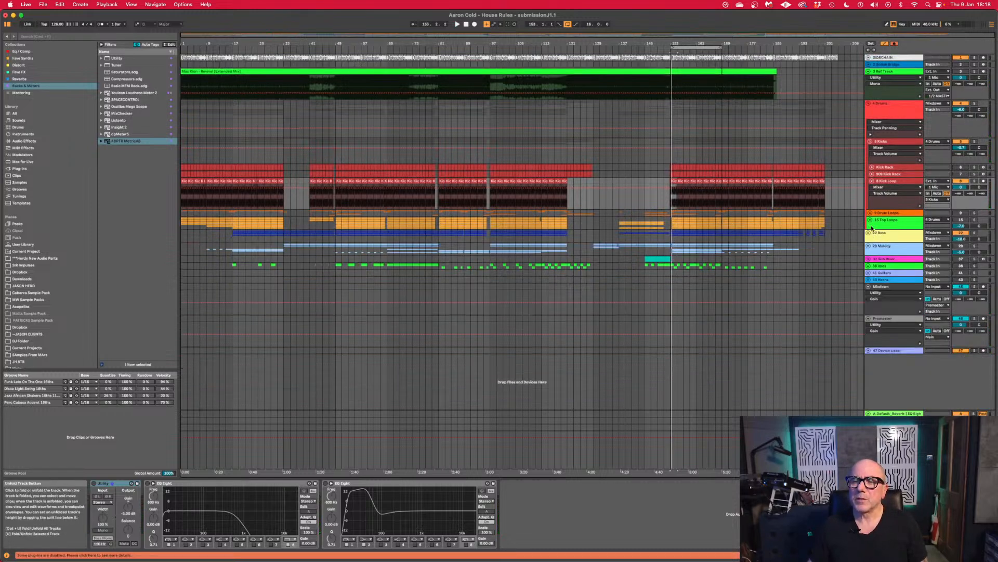
pyautogui.press('space')
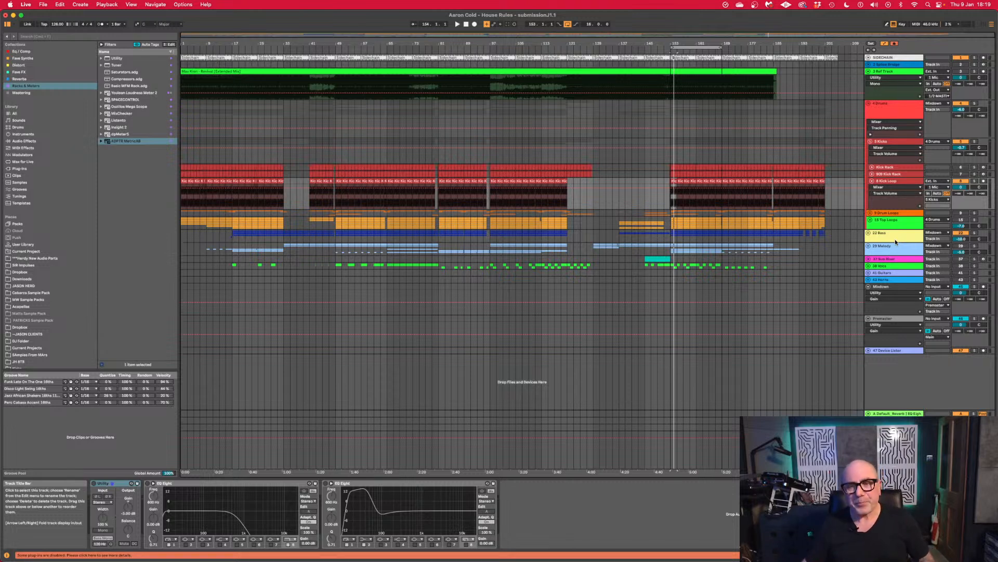
pyautogui.press('space')
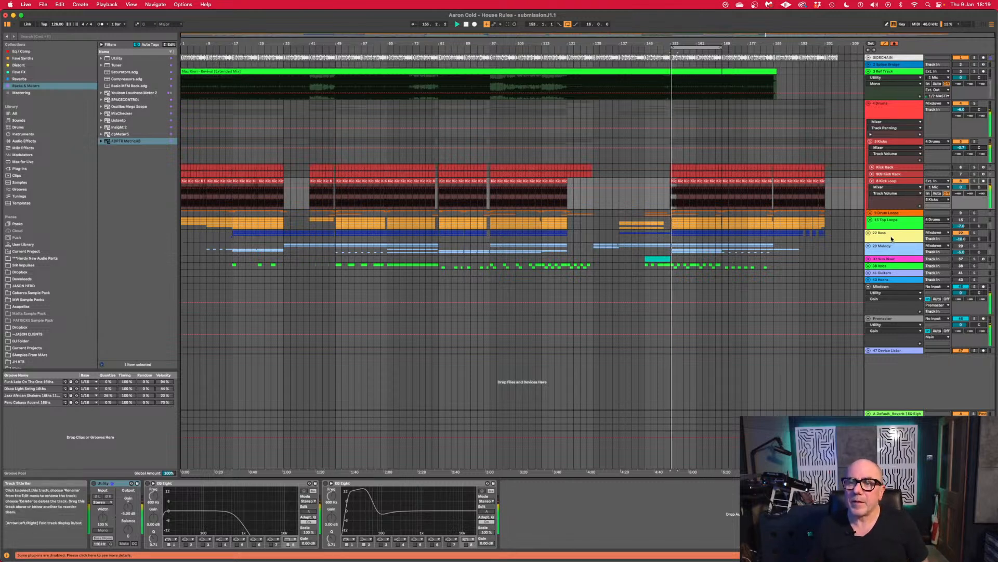
# Unfold the Bass group in the mixer, activate the Bassline Sub, and check it briefly in solo before returning to the full loop.
pyautogui.press('Tab')
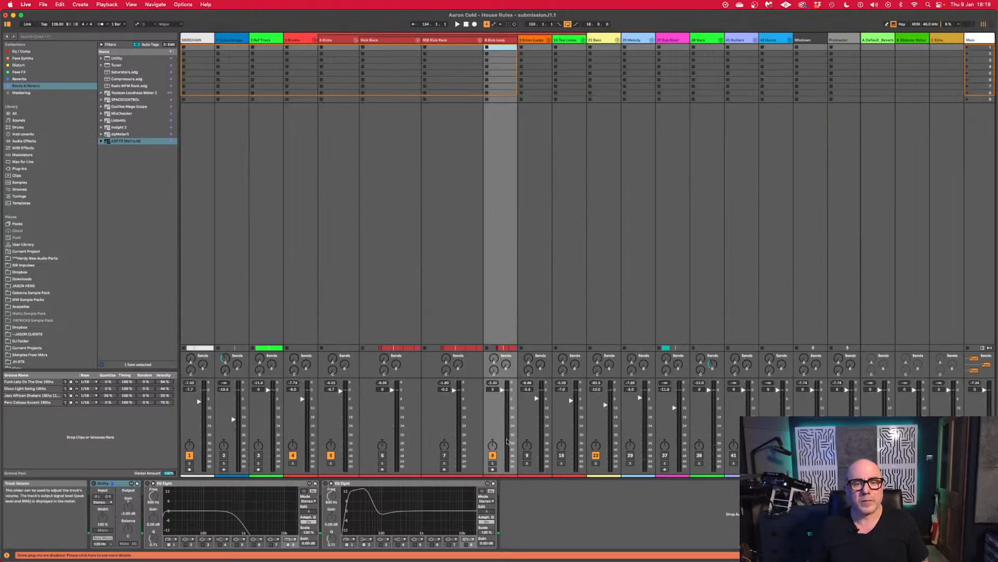
pyautogui.hscroll(2, 600, 450)
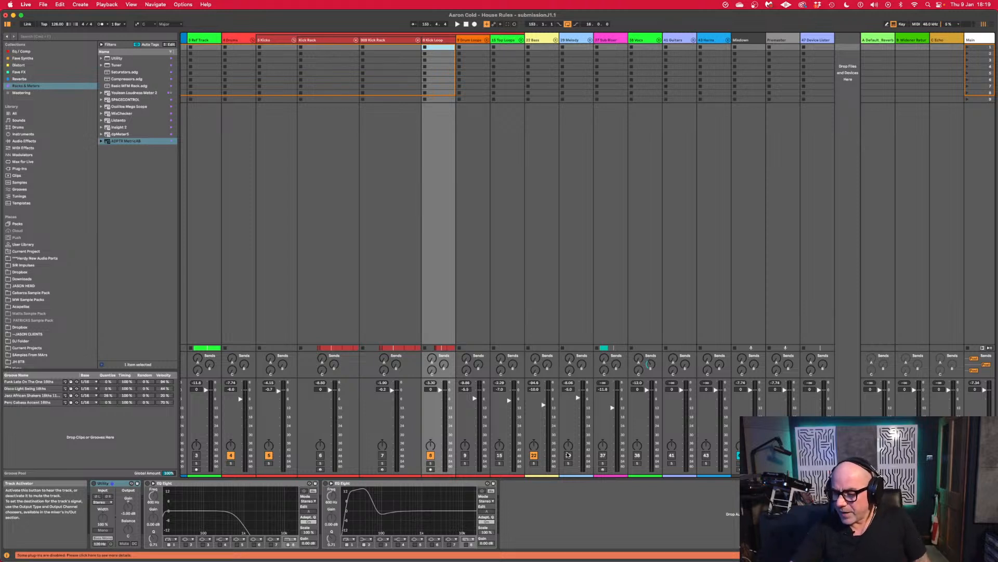
pyautogui.press('space')
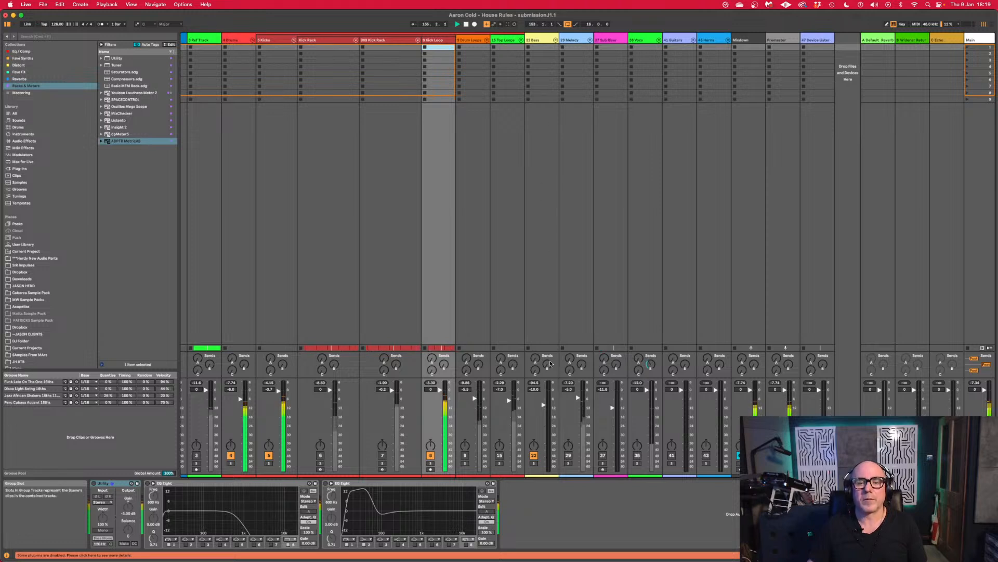
pyautogui.click(556, 40)
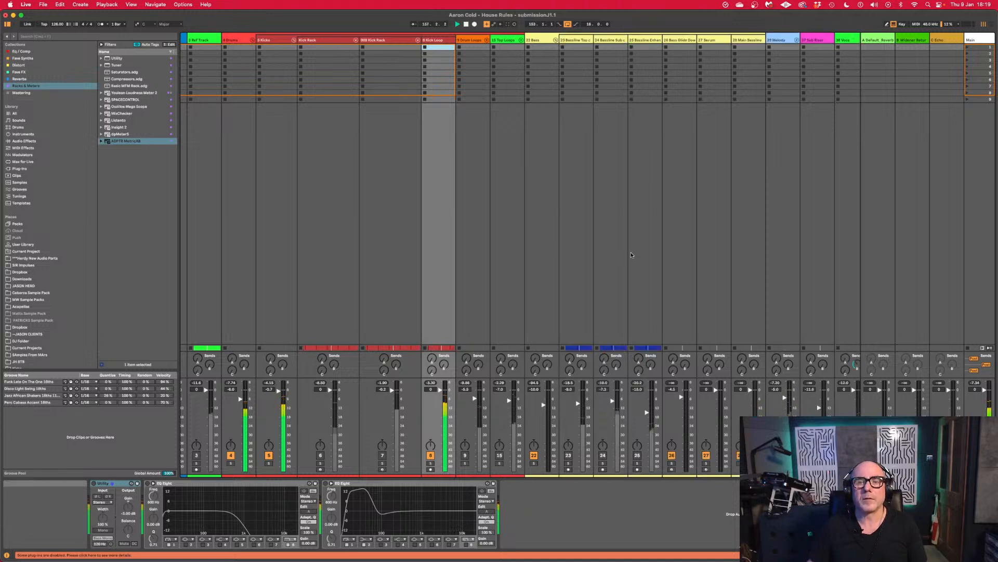
pyautogui.click(603, 455)
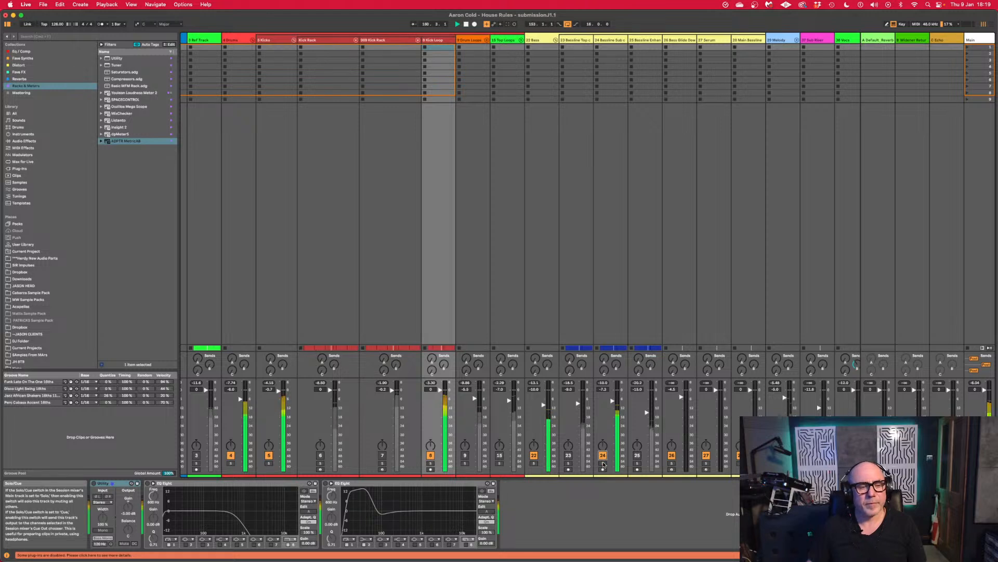
pyautogui.click(603, 464)
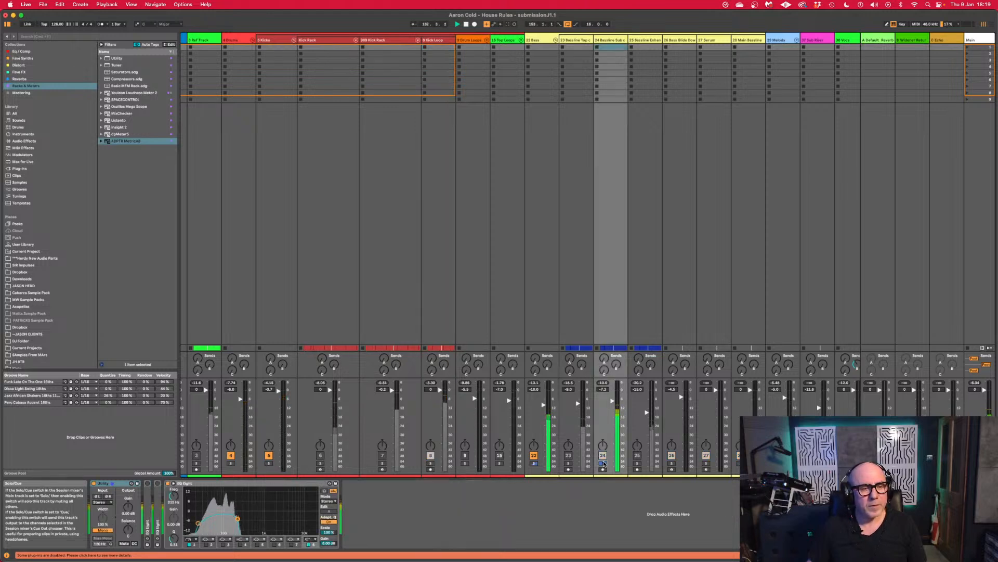
pyautogui.click(603, 464)
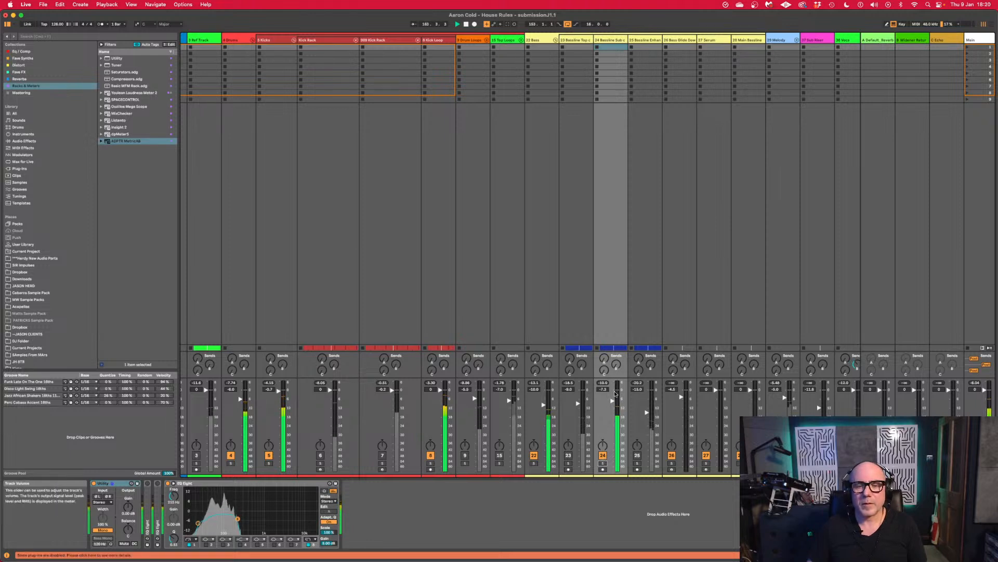
# Fold the Bass group in the mixer, then unfold and activate the Melody group.
pyautogui.click(556, 40)
pyautogui.click(590, 41)
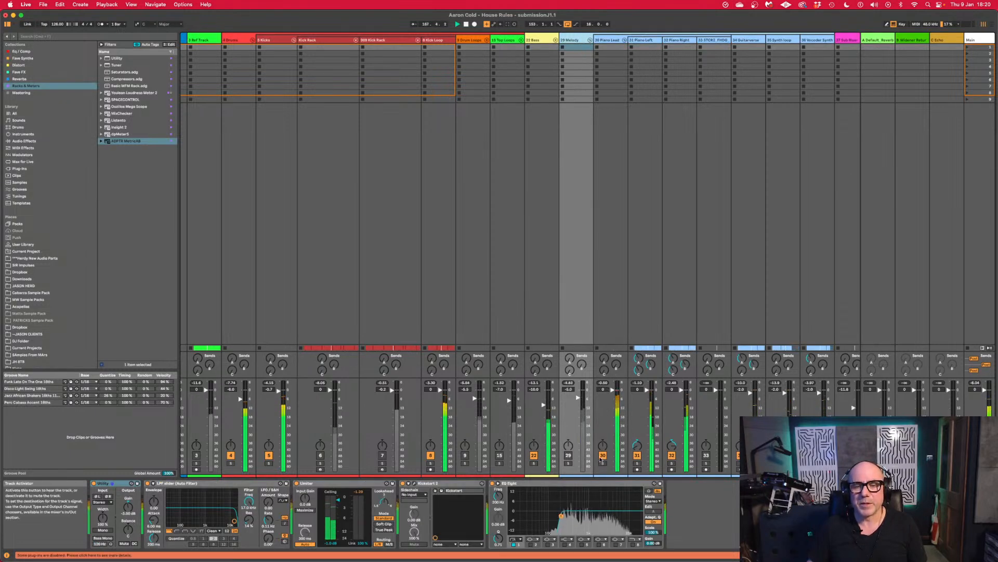
pyautogui.click(569, 455)
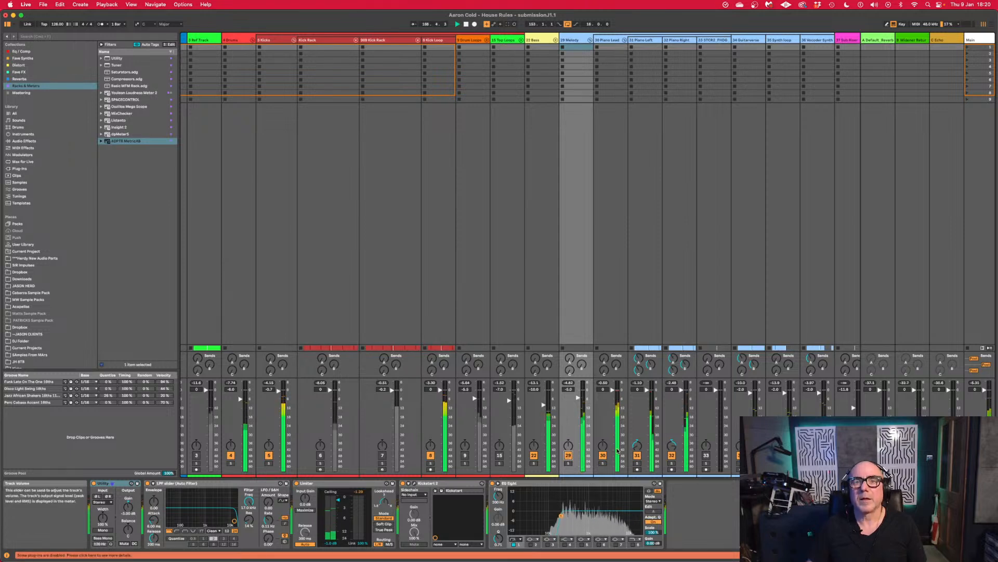
# Solo the Melody group and deactivate the Guitarverse and Synth loop tracks to leave only the piano tracks playing.
pyautogui.hscroll(3, 629, 453)
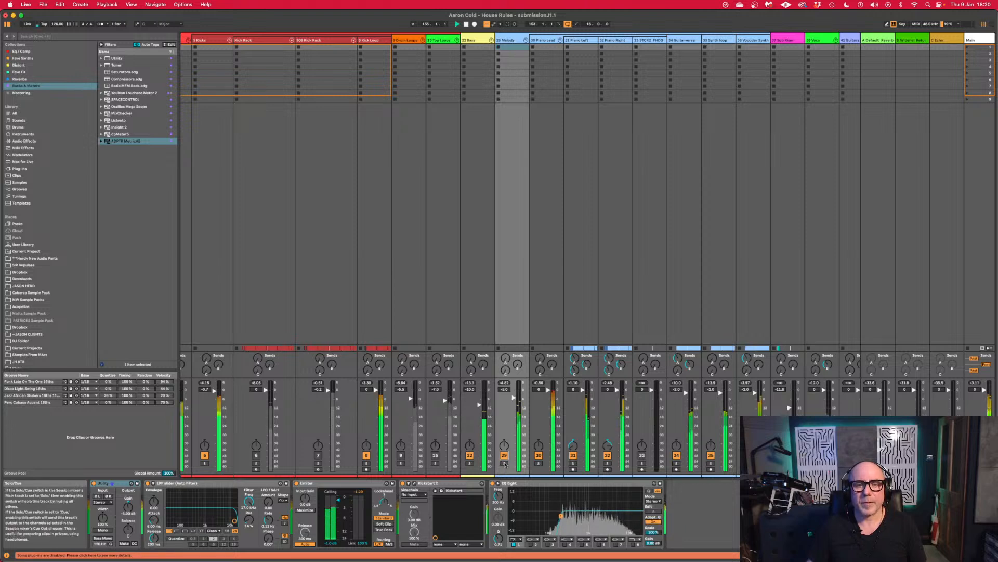
pyautogui.click(504, 463)
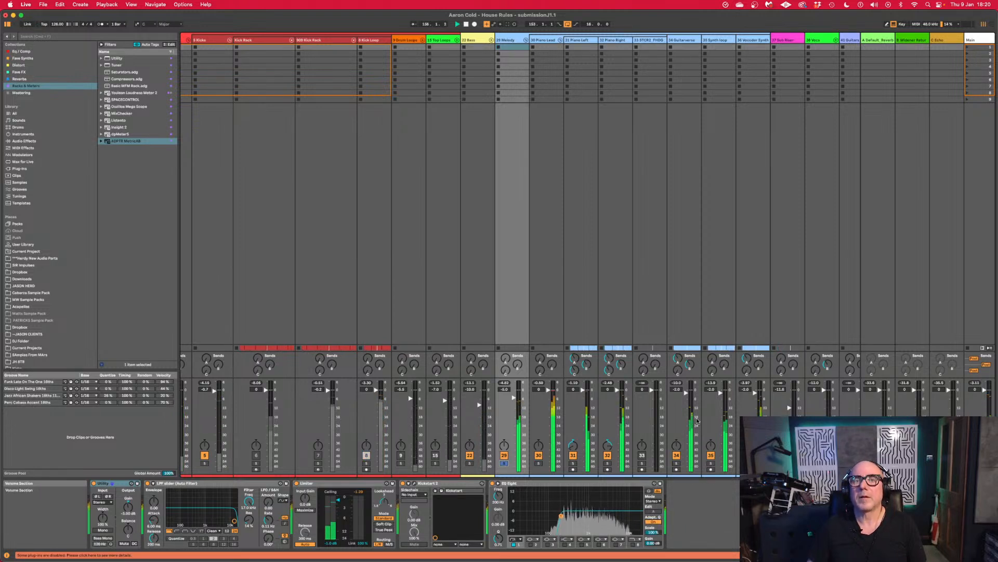
pyautogui.click(676, 456)
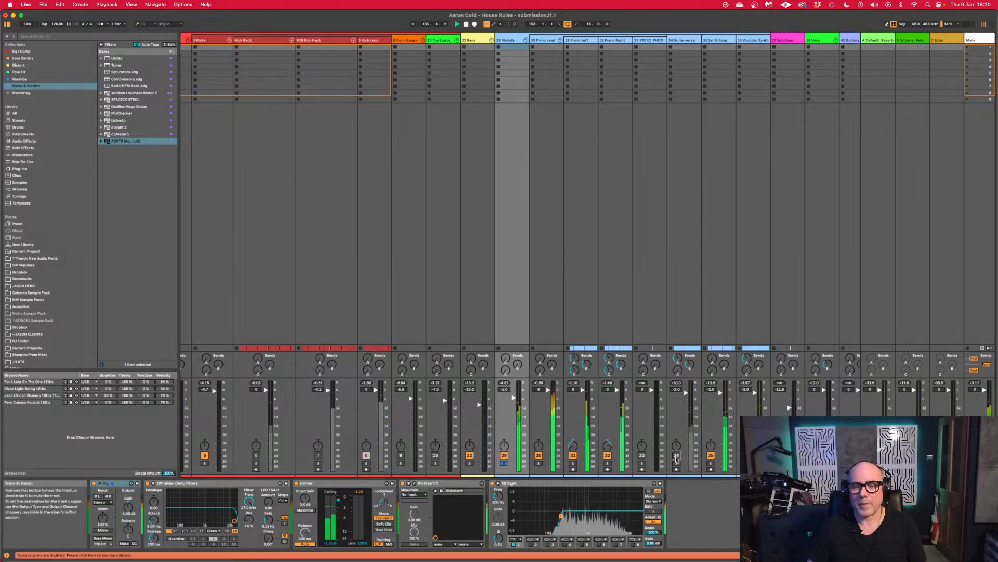
pyautogui.click(710, 455)
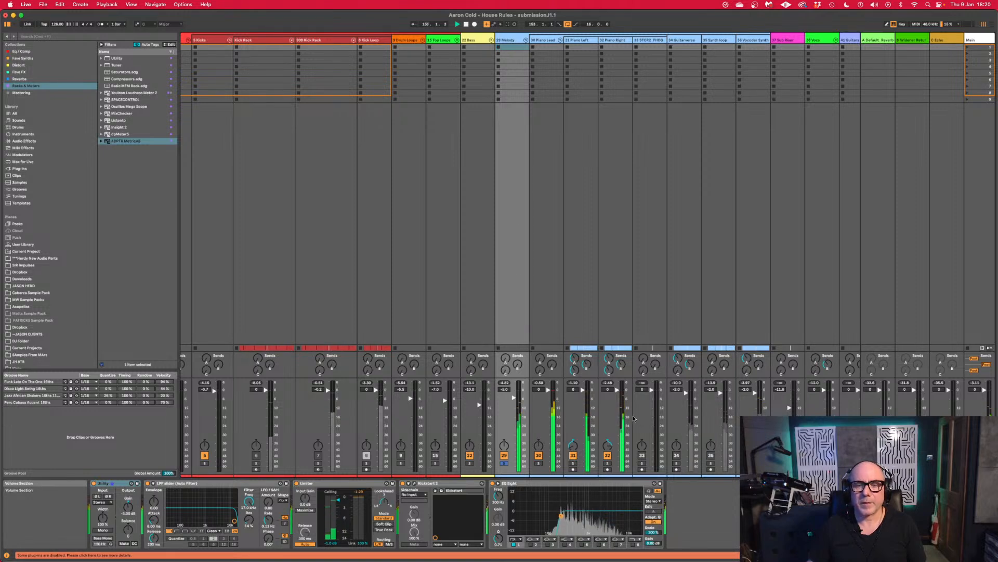
# Select the Piano Lead group, reset its peak level reading, and replay the soloed pianos.
pyautogui.click(545, 296)
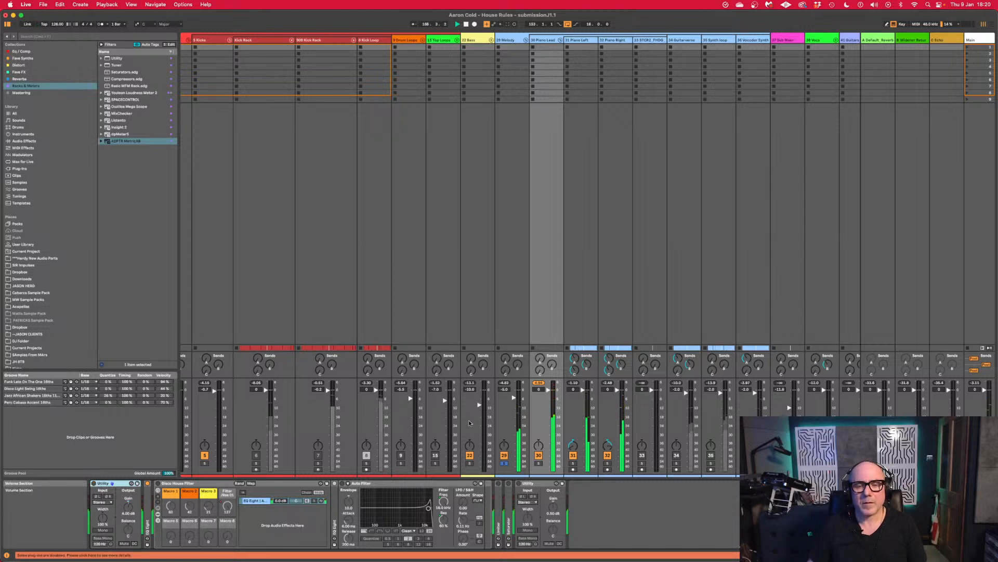
pyautogui.click(539, 382)
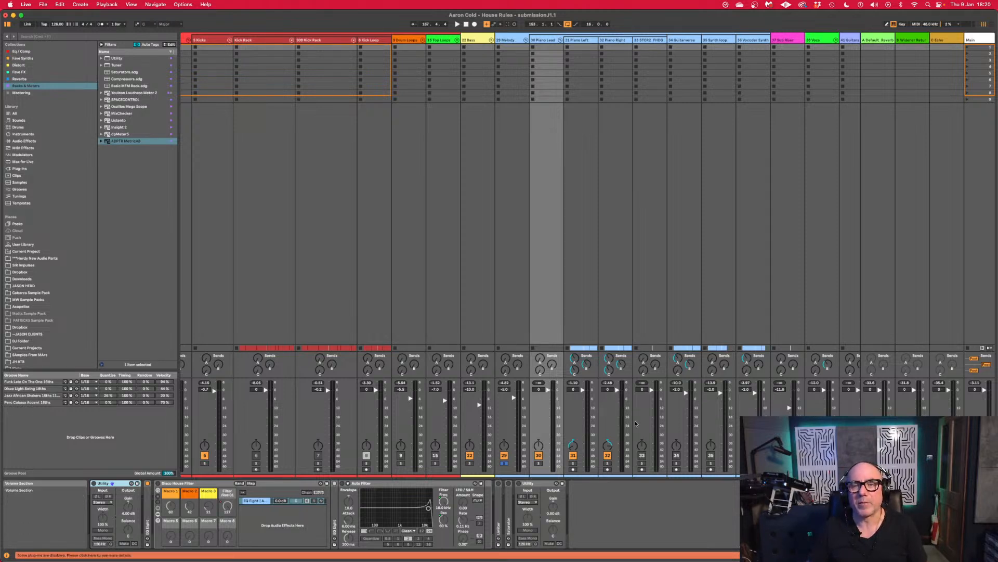
pyautogui.press('space')
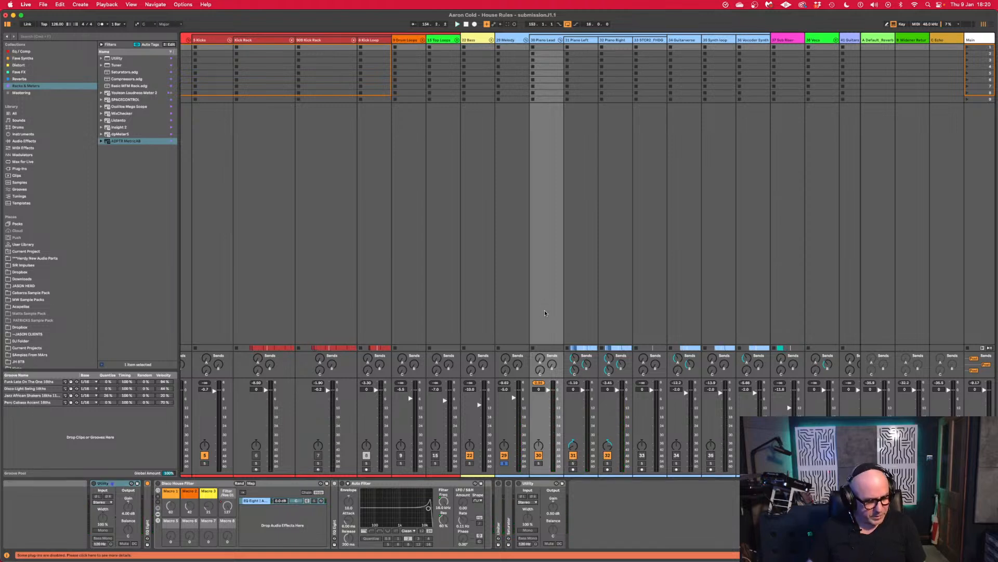
# Check the pianos' stereo image and correlation in MetricAB during playback, briefly comparing in mono, and close the plugin window.
pyautogui.press('alt+super+p')
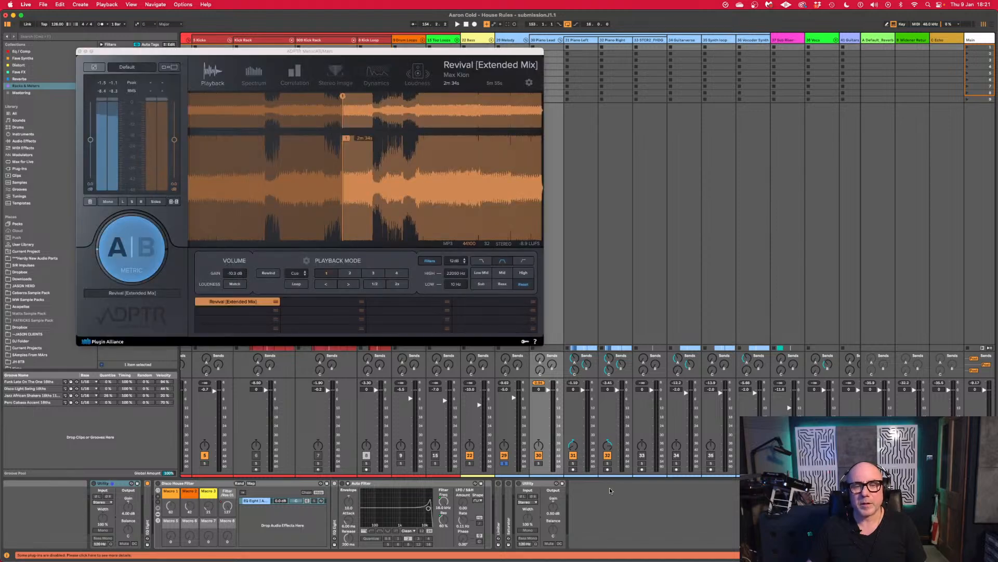
pyautogui.click(333, 77)
pyautogui.press('space')
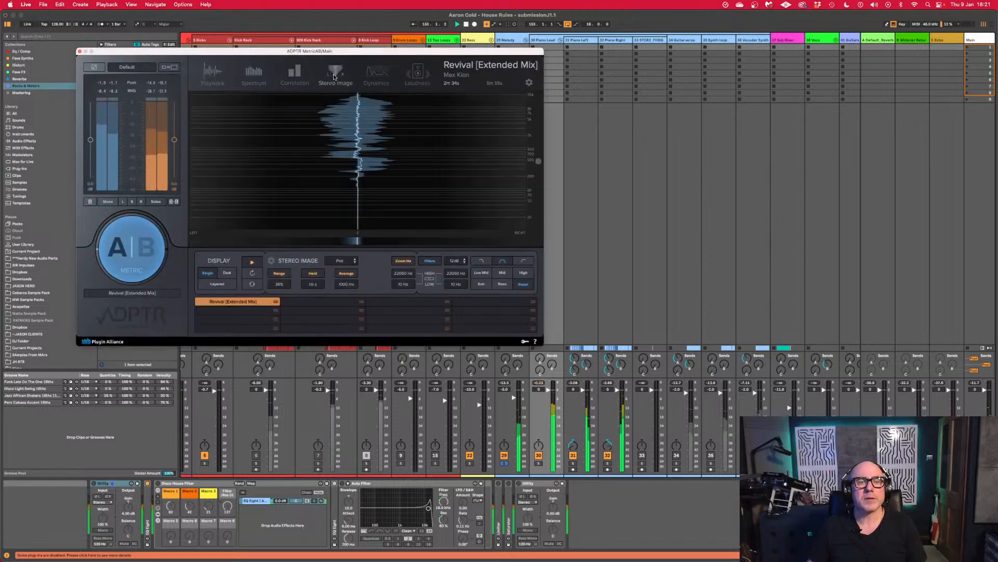
pyautogui.click(299, 77)
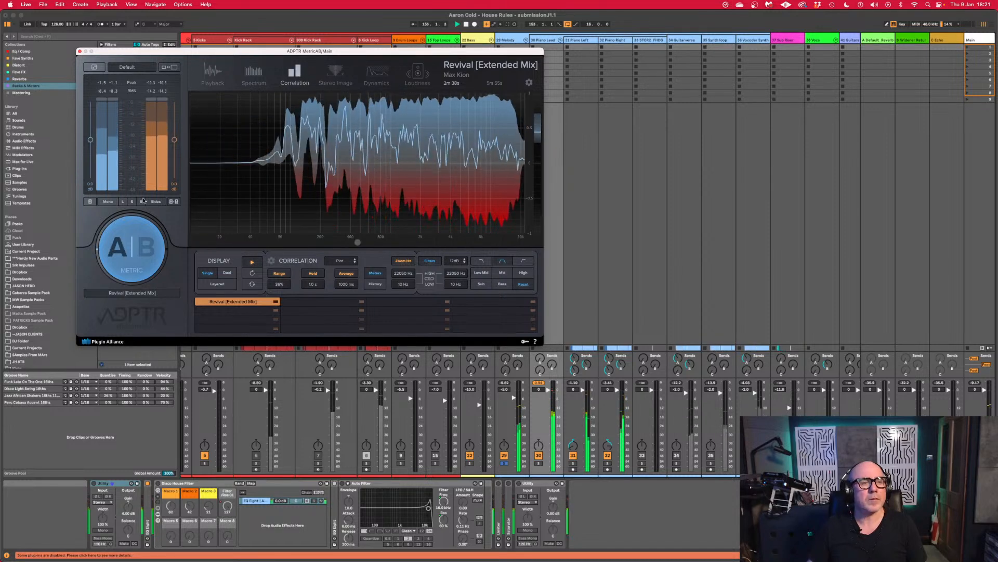
pyautogui.click(111, 203)
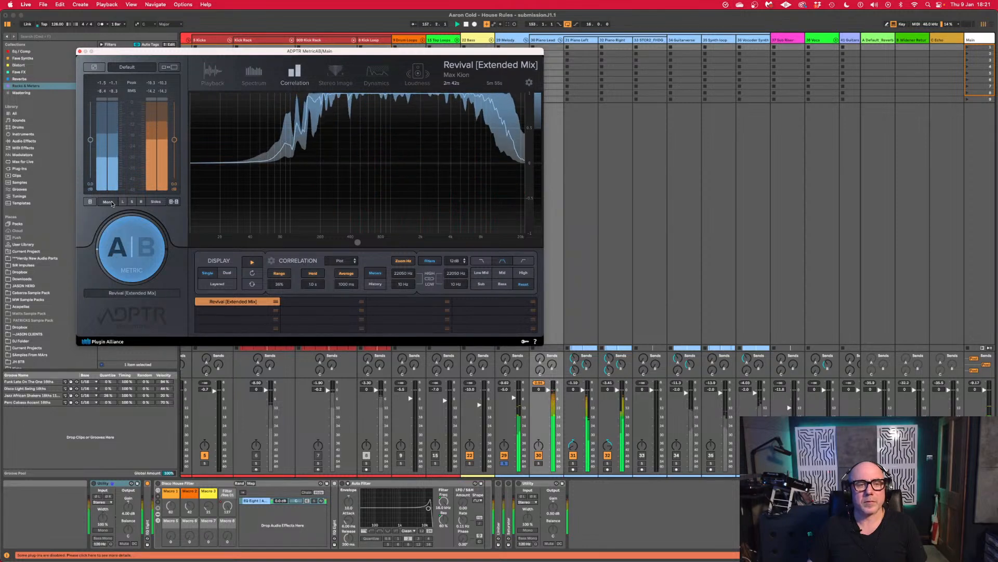
pyautogui.click(110, 203)
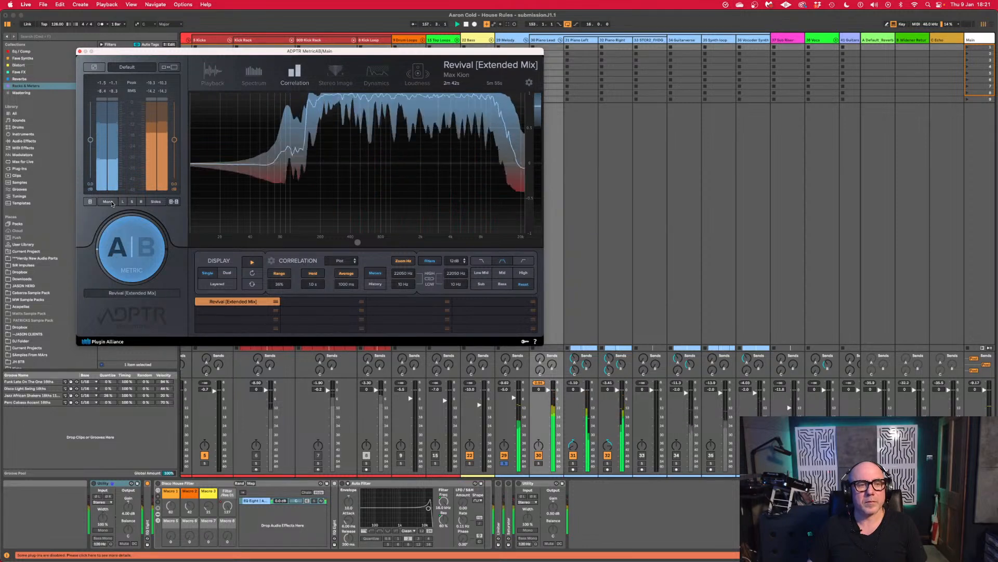
pyautogui.click(79, 51)
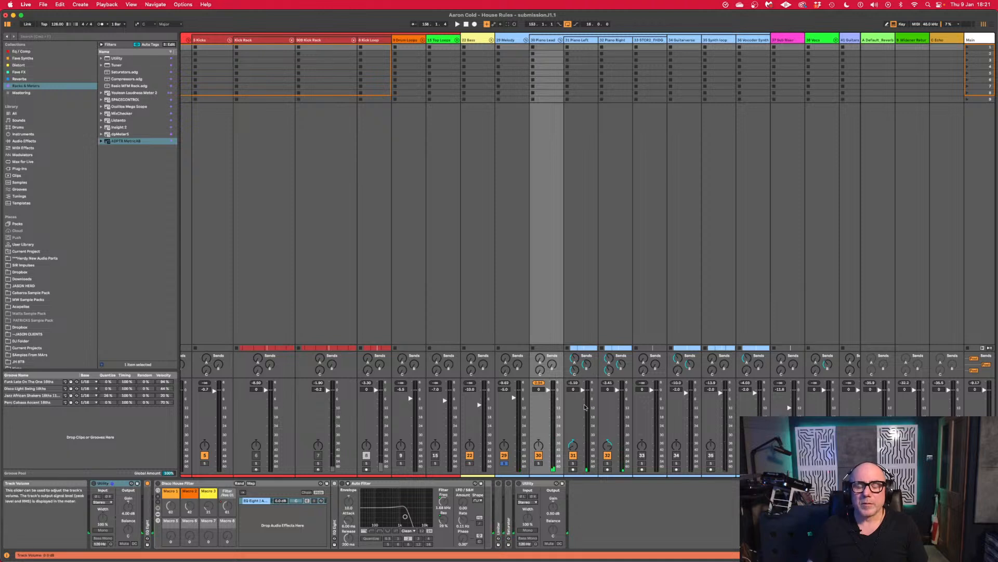
# Disable the effect sends on the Piano Left and Piano Right tracks.
pyautogui.rightClick(574, 375)
pyautogui.click(612, 370)
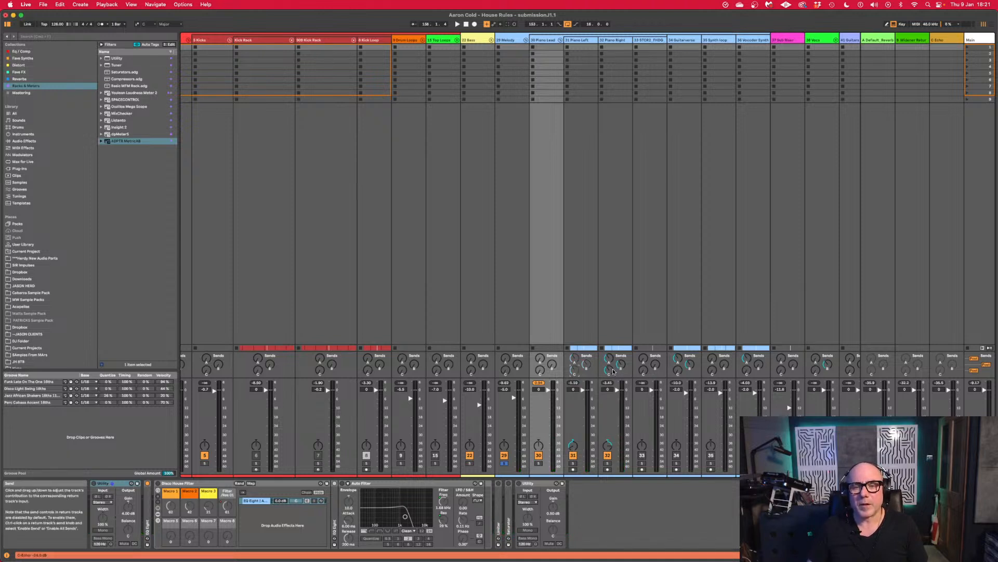
pyautogui.rightClick(613, 371)
pyautogui.click(618, 374)
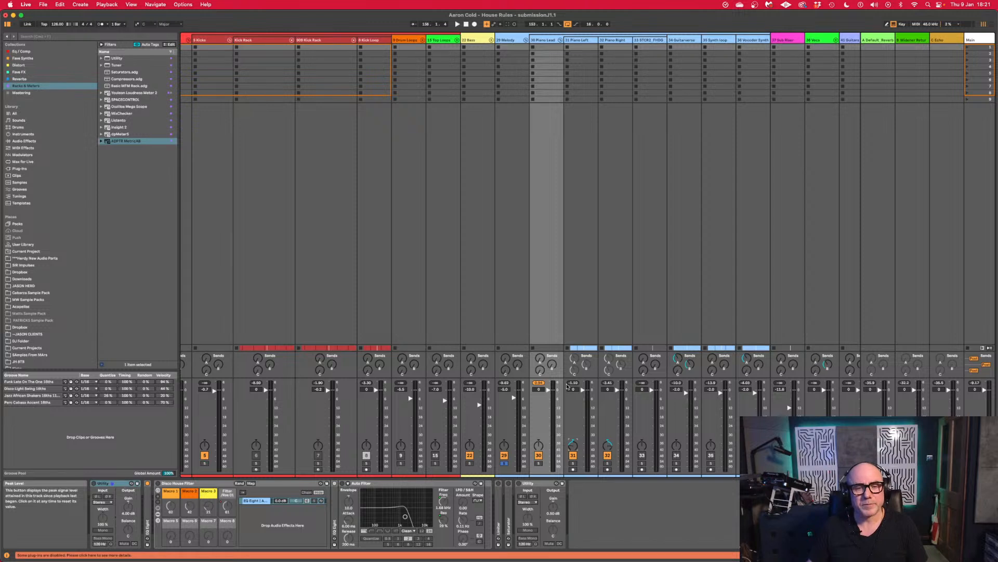
# Compare the device chains of the Piano Left and Piano Right tracks while replaying the soloed pianos.
pyautogui.click(595, 156)
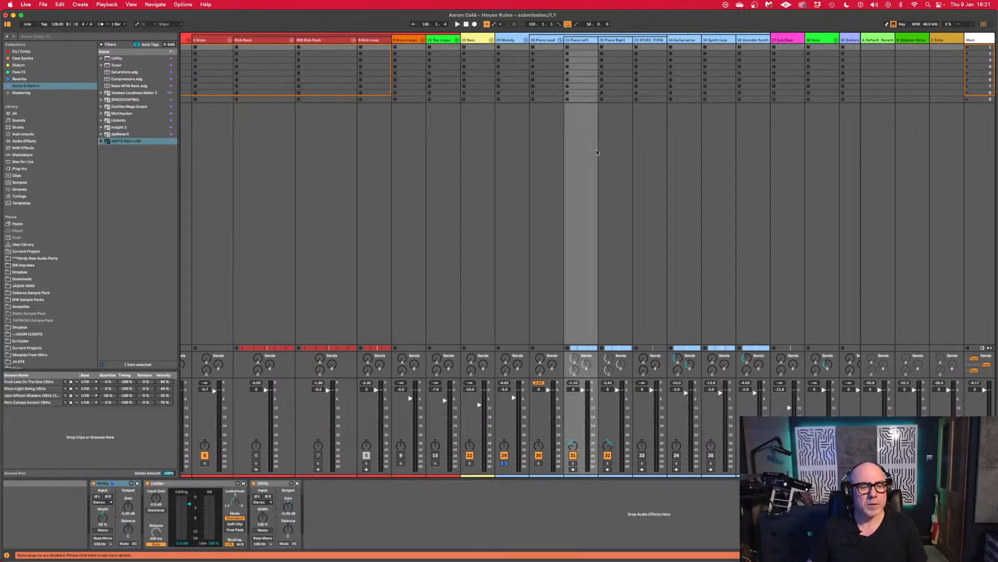
pyautogui.press('space')
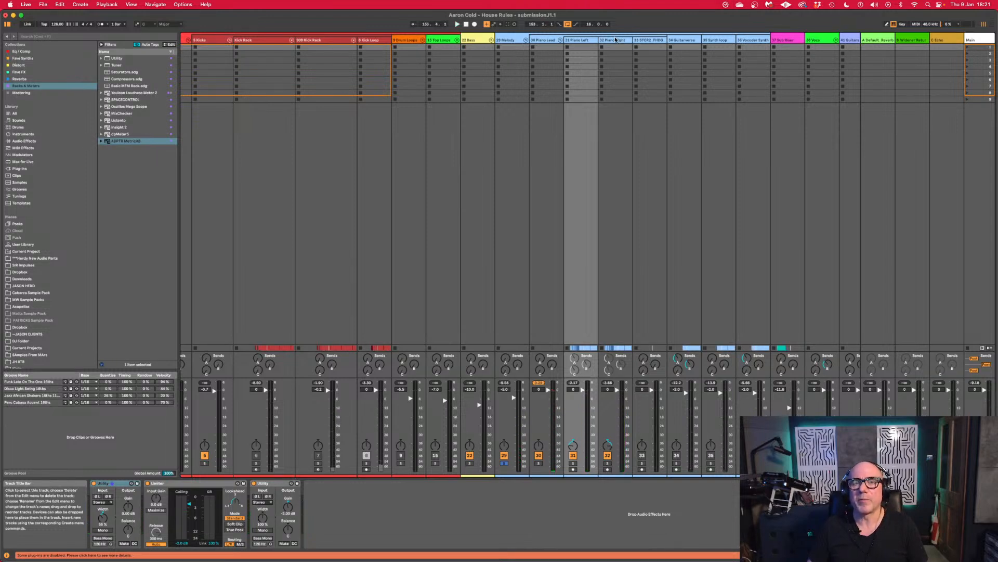
pyautogui.click(616, 40)
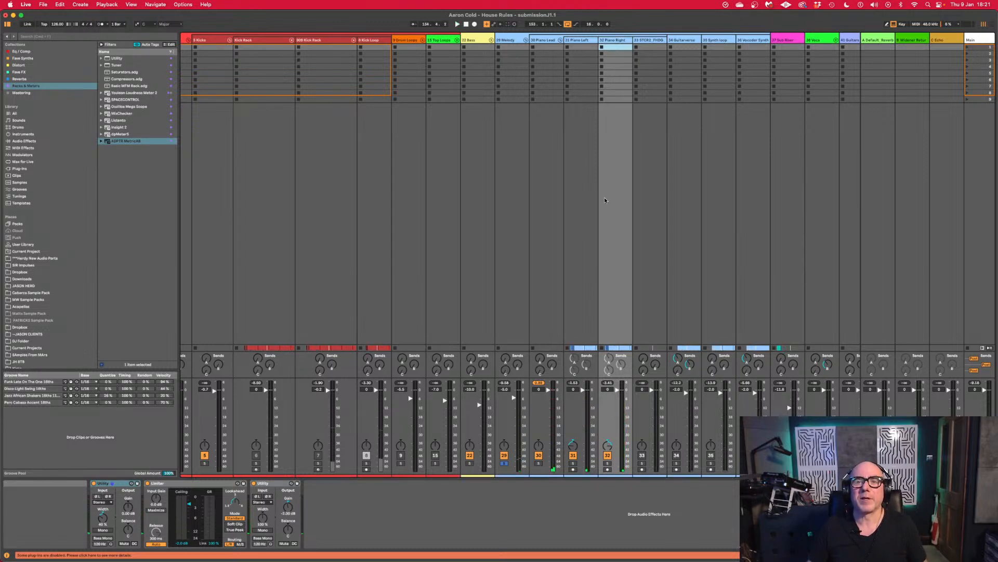
pyautogui.click(588, 42)
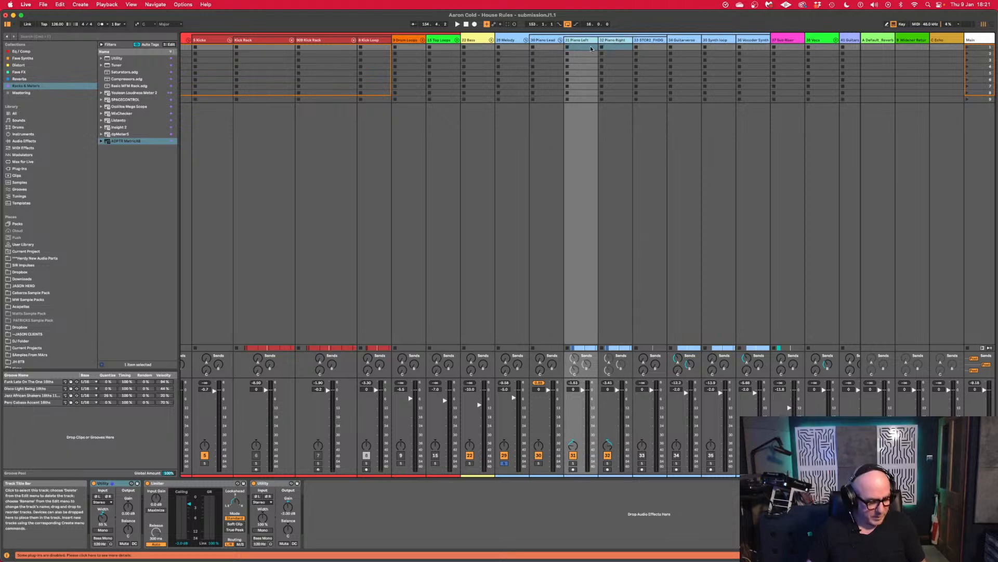
# Select all Piano Left and Piano Right clips in the arrangement and lower their clip gain together.
pyautogui.press('Tab')
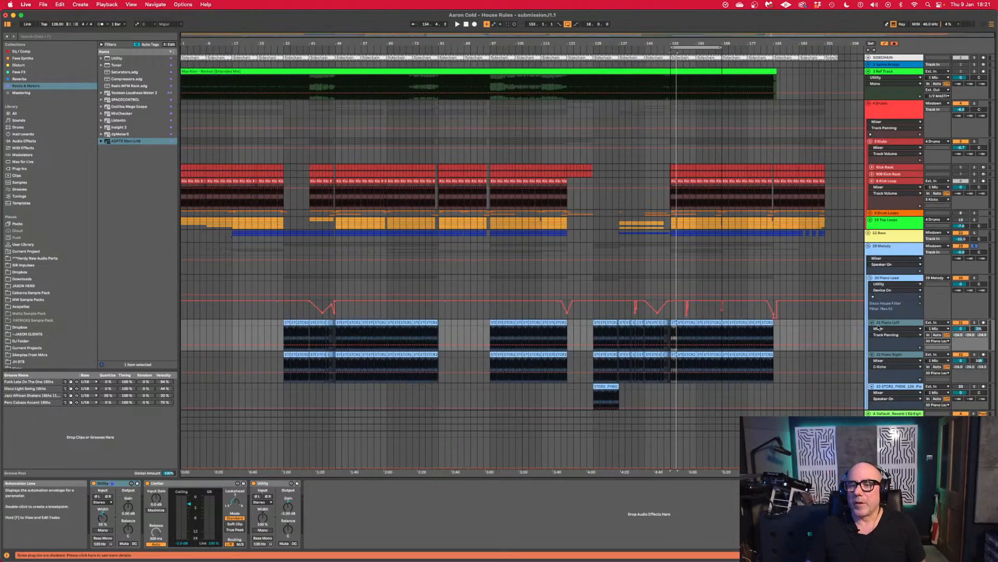
pyautogui.moveTo(787, 324); pyautogui.dragTo(253, 355)
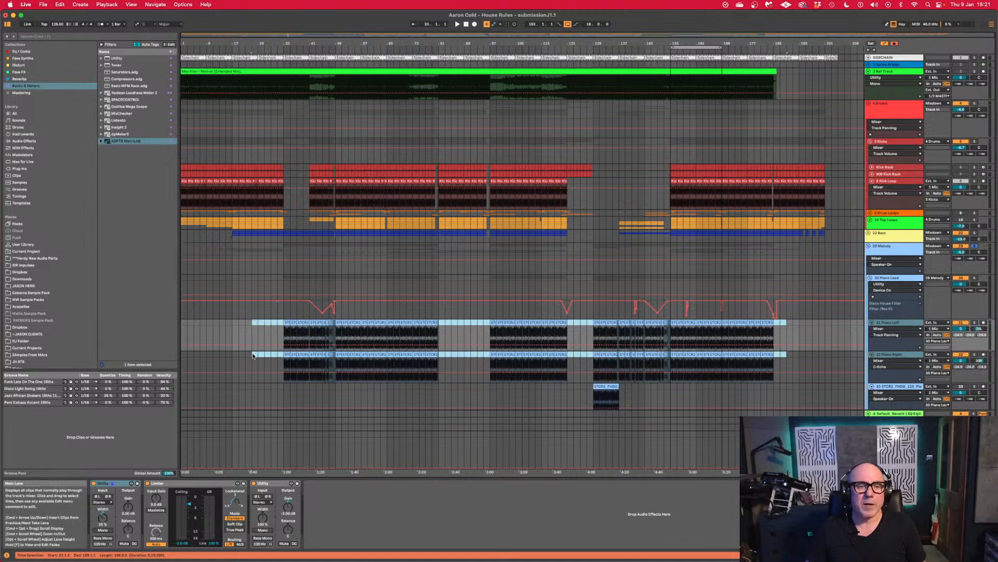
pyautogui.click(884, 555)
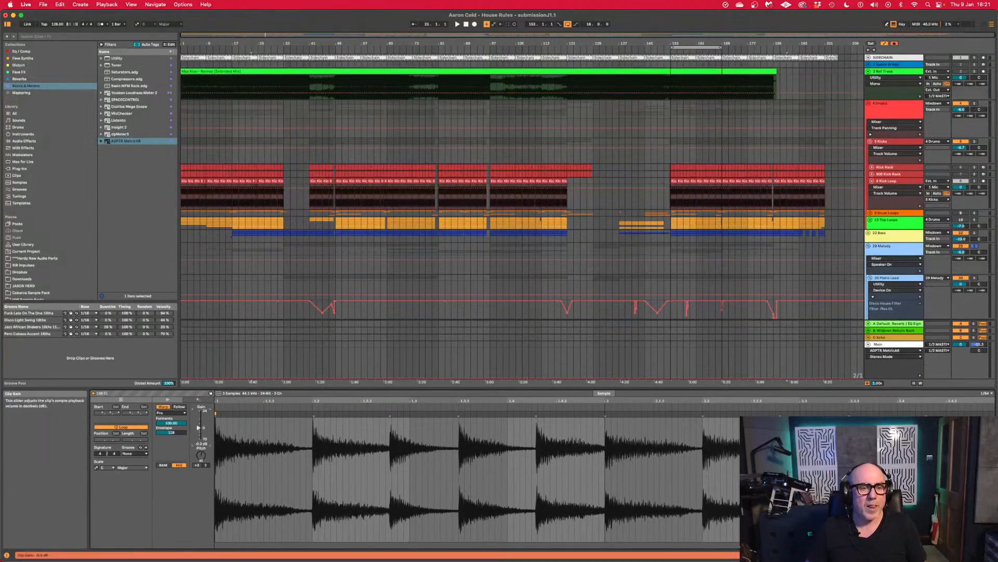
pyautogui.moveTo(198, 428); pyautogui.dragTo(198, 431)
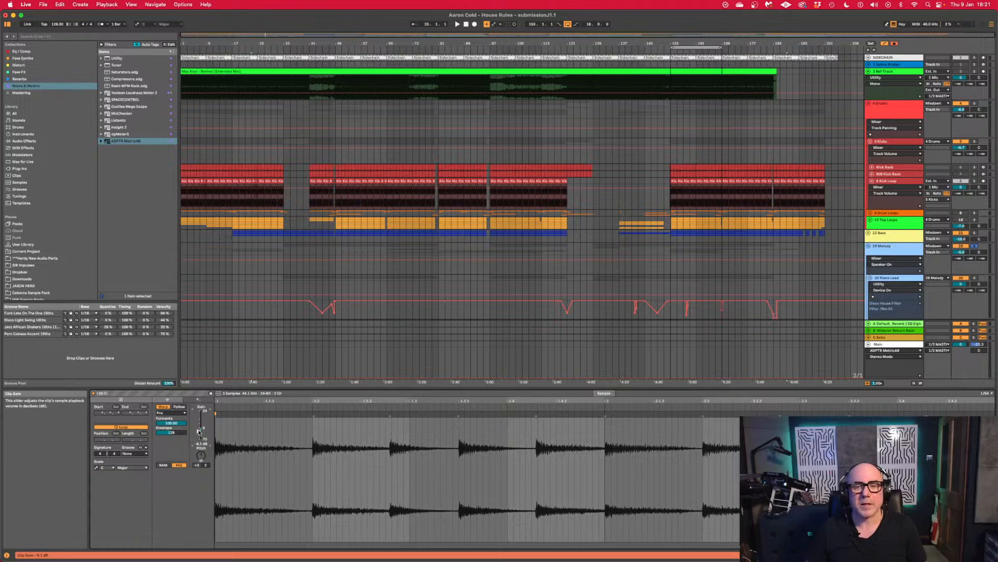
# Replay the looped section from the arrangement and check the piano levels in the mixer.
pyautogui.press('space')
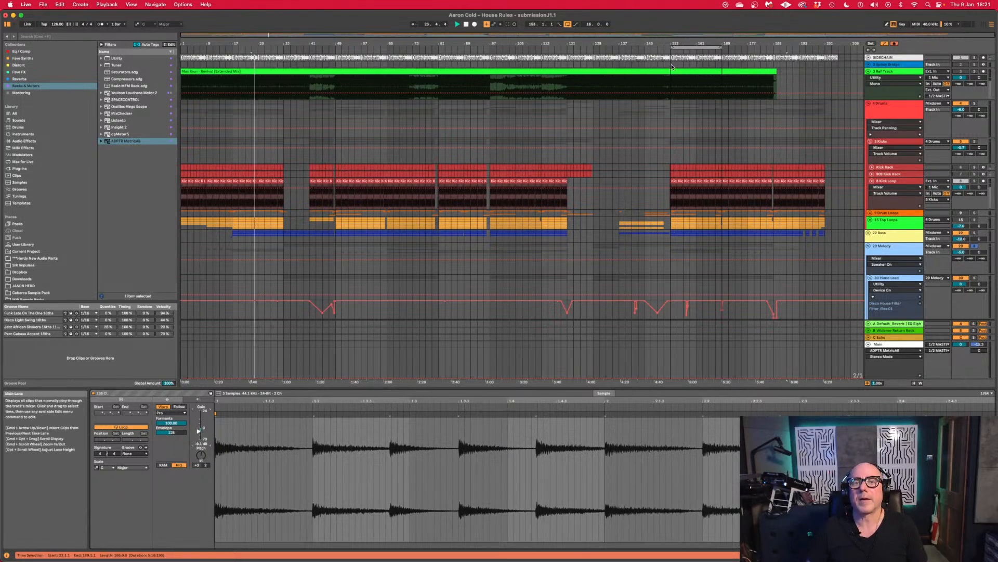
pyautogui.click(676, 49)
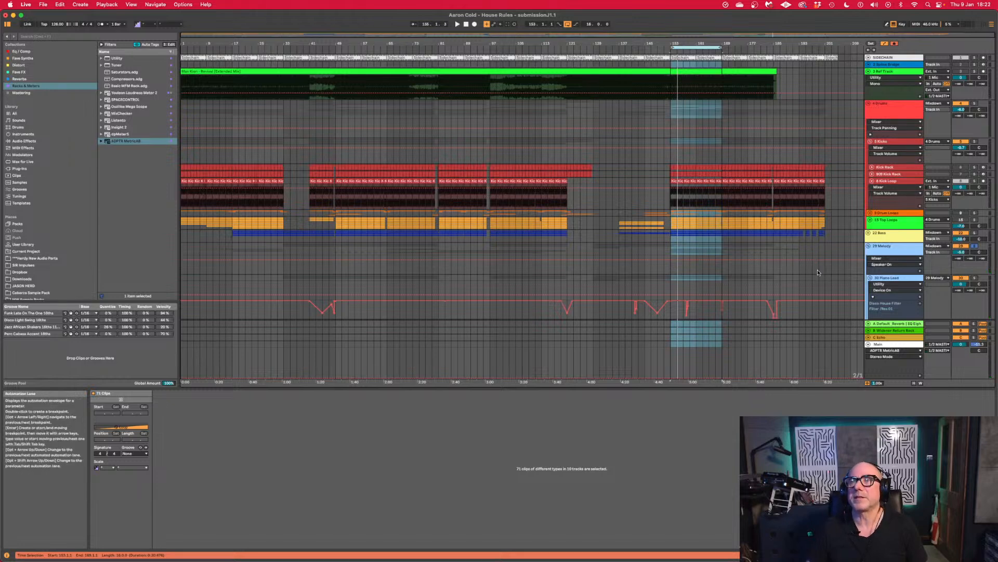
pyautogui.scroll(-2, 818, 271)
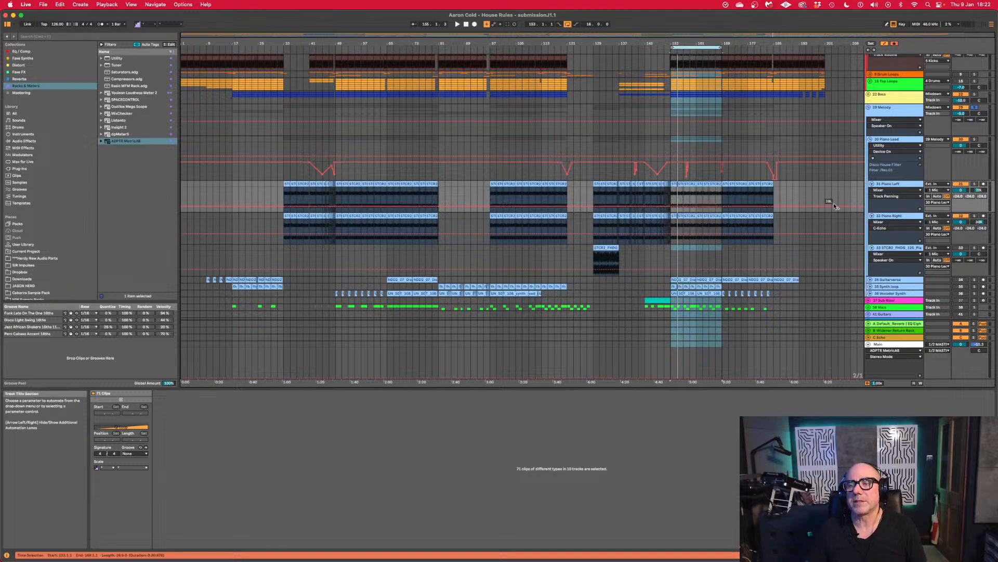
pyautogui.press('Tab')
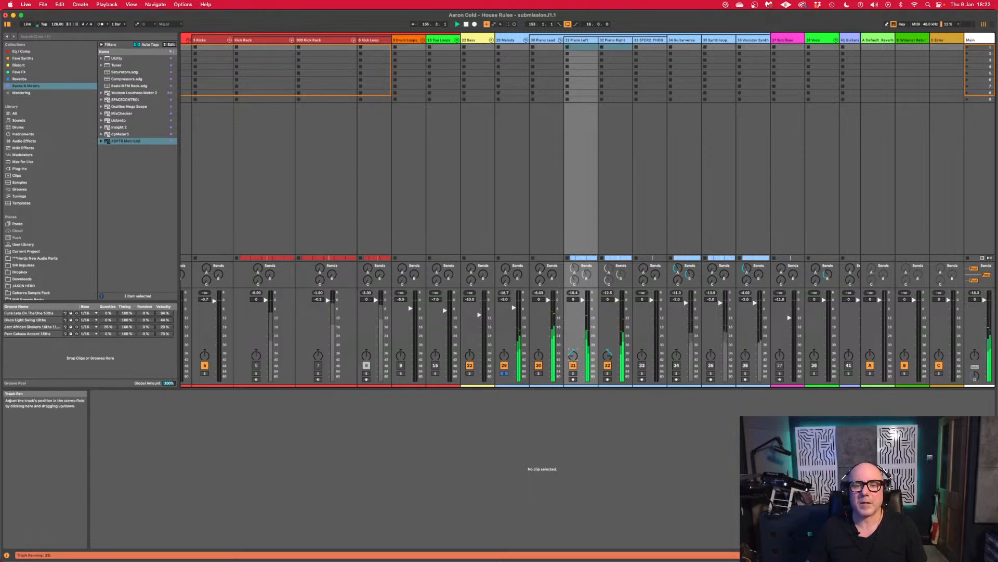
# Select the Piano Right track and browse the audio effects library down to Saturator.
pyautogui.click(614, 41)
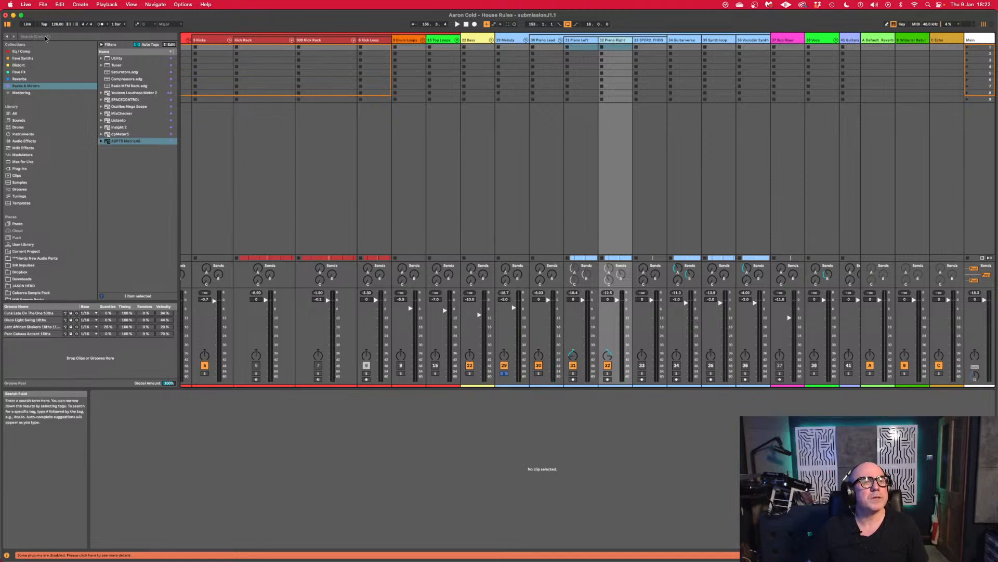
pyautogui.click(33, 141)
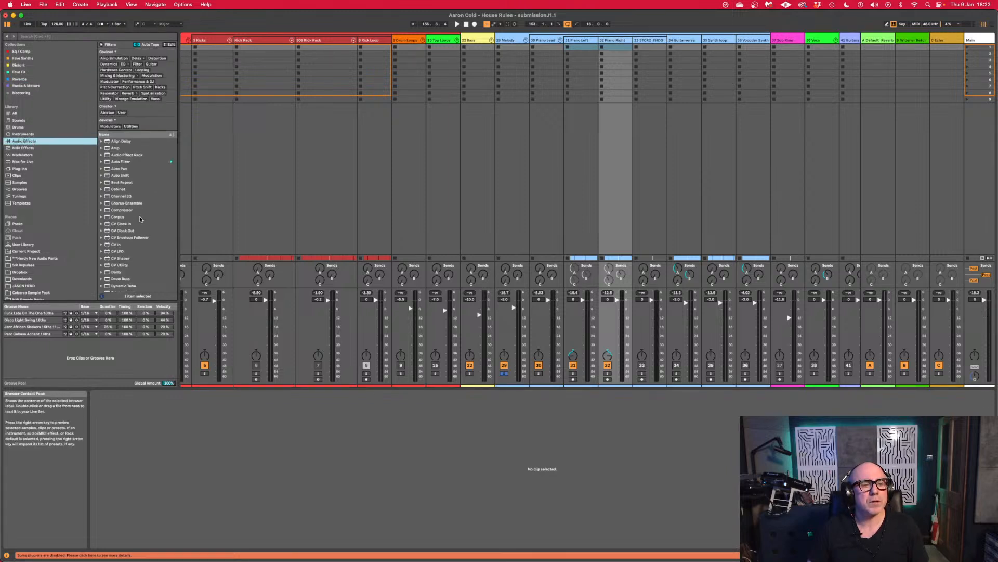
pyautogui.scroll(-5, 140, 219)
pyautogui.scroll(-5, 140, 219)
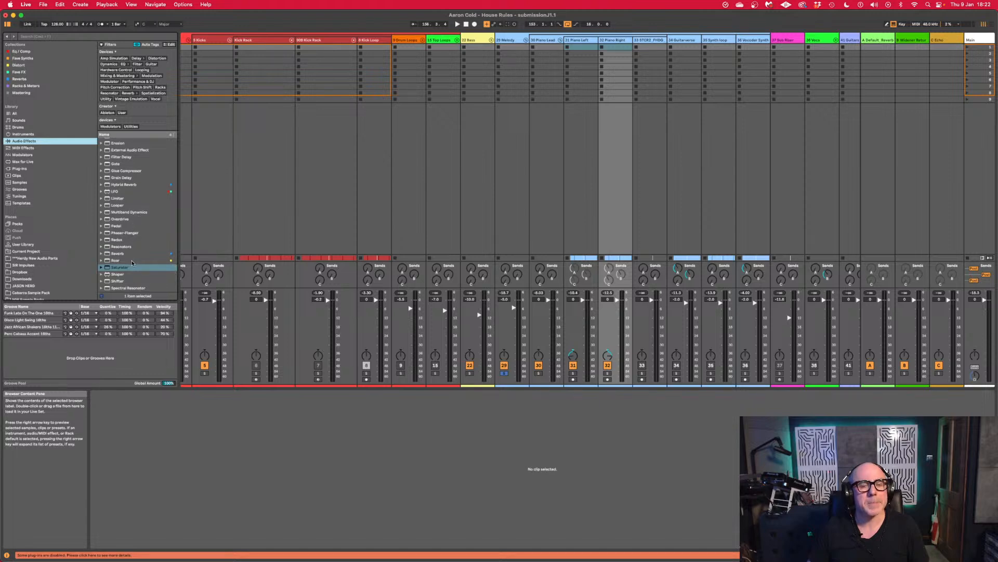
# Select the entire content of the Piano Right track in the arrangement to show its clip settings.
pyautogui.press('Tab')
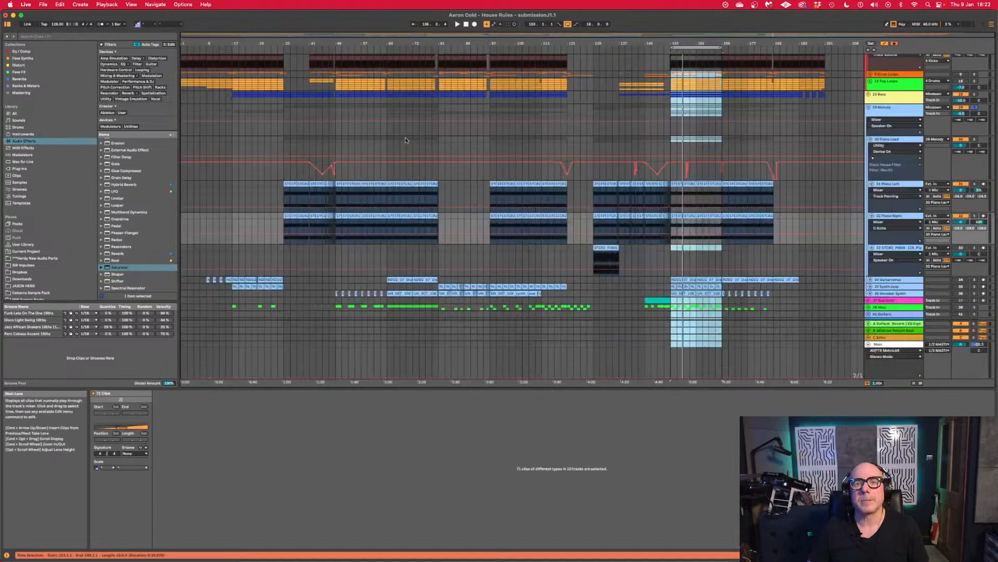
pyautogui.rightClick(888, 218)
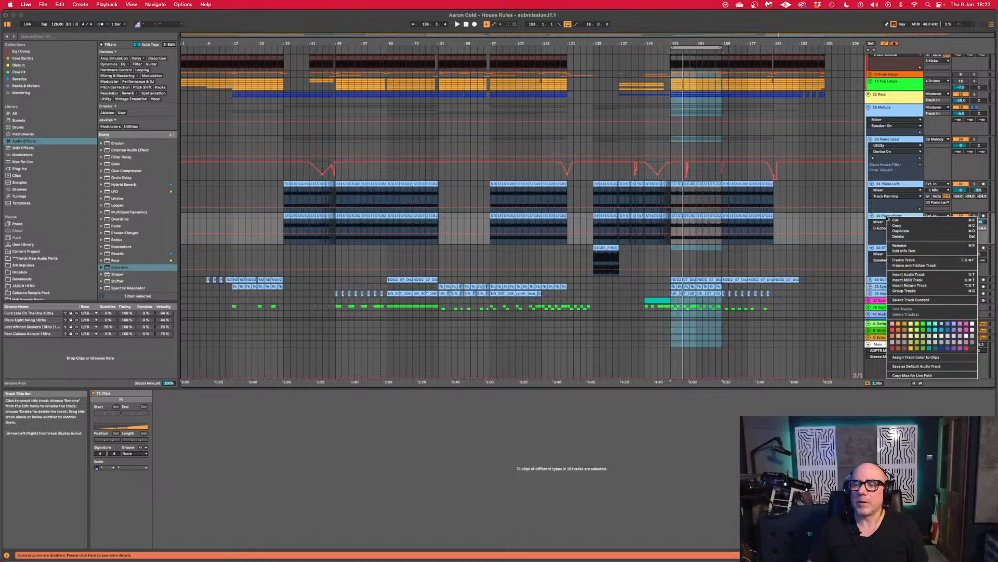
pyautogui.click(911, 300)
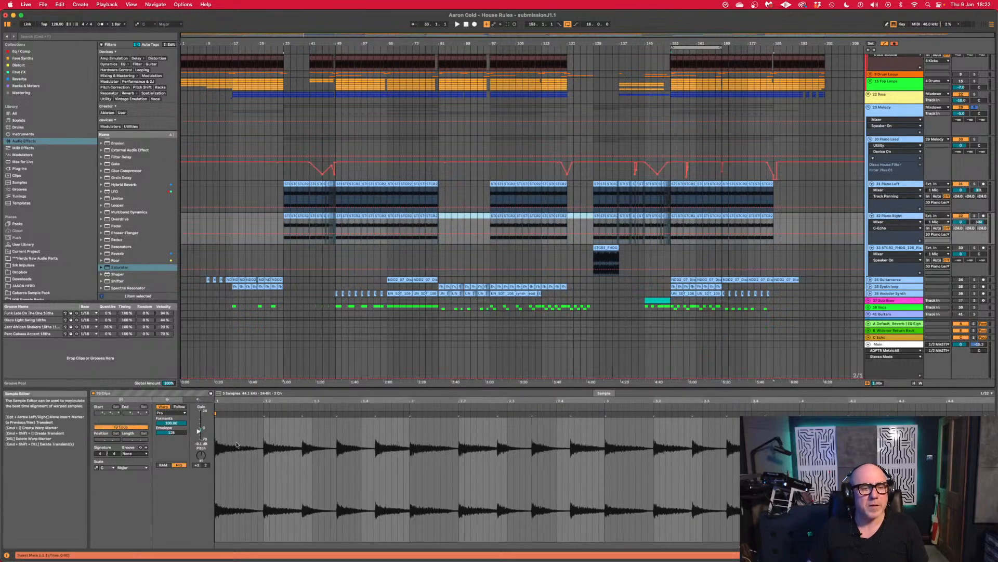
# Play the loop and detune the Piano Right clips up and the Piano Left clips down by a few cents.
pyautogui.press('space')
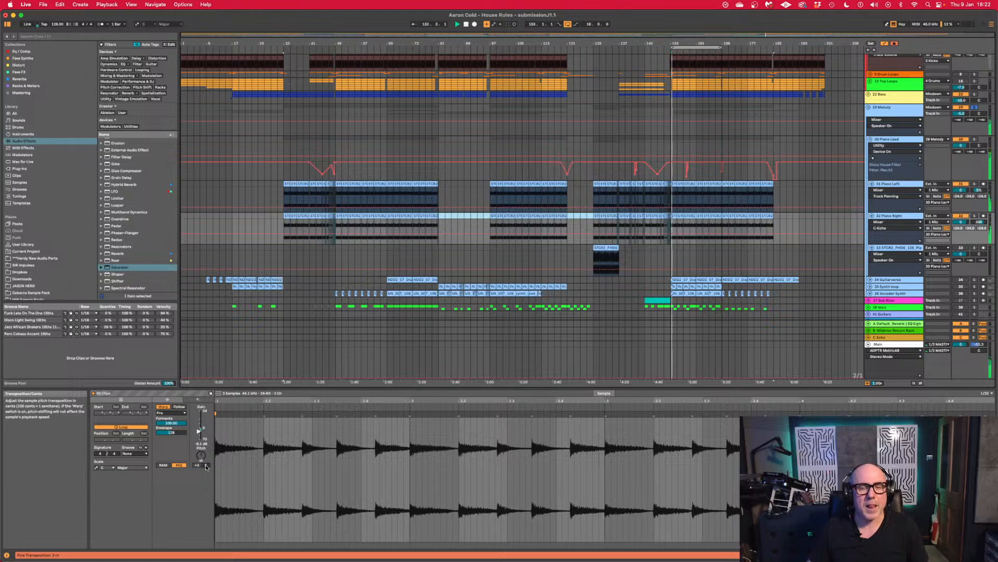
pyautogui.click(206, 465)
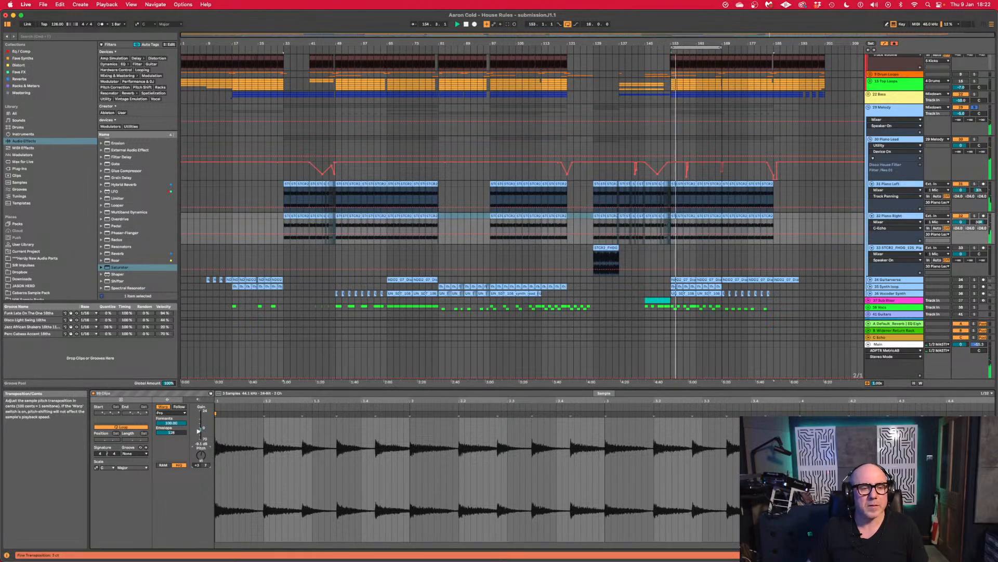
pyautogui.moveTo(206, 466); pyautogui.dragTo(206, 468)
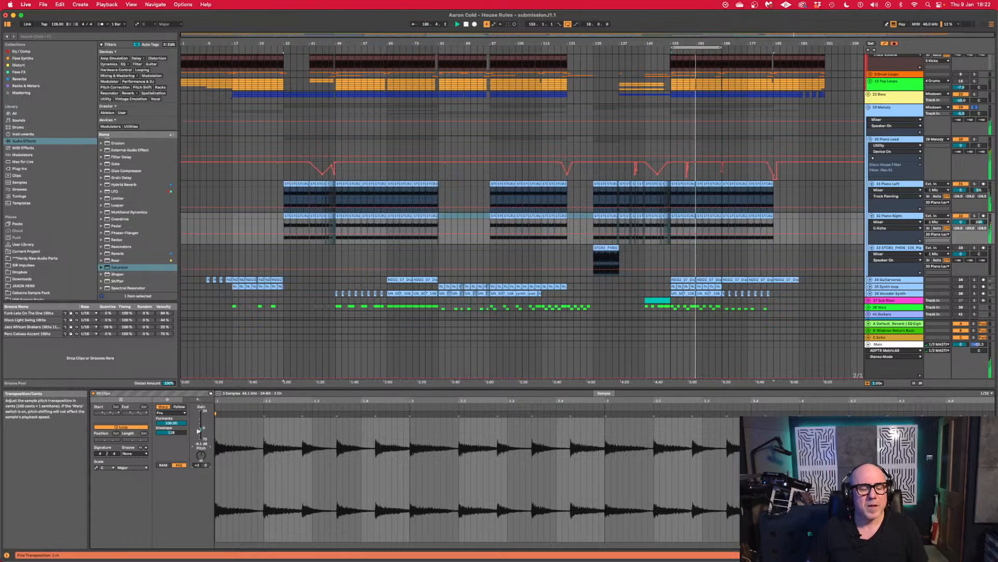
pyautogui.click(889, 185)
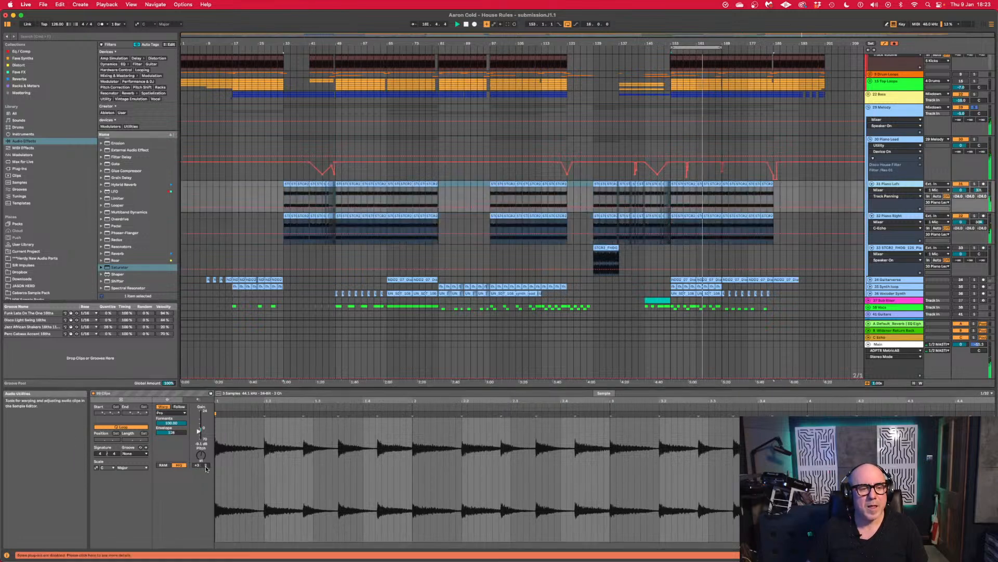
pyautogui.moveTo(206, 472); pyautogui.dragTo(206, 476)
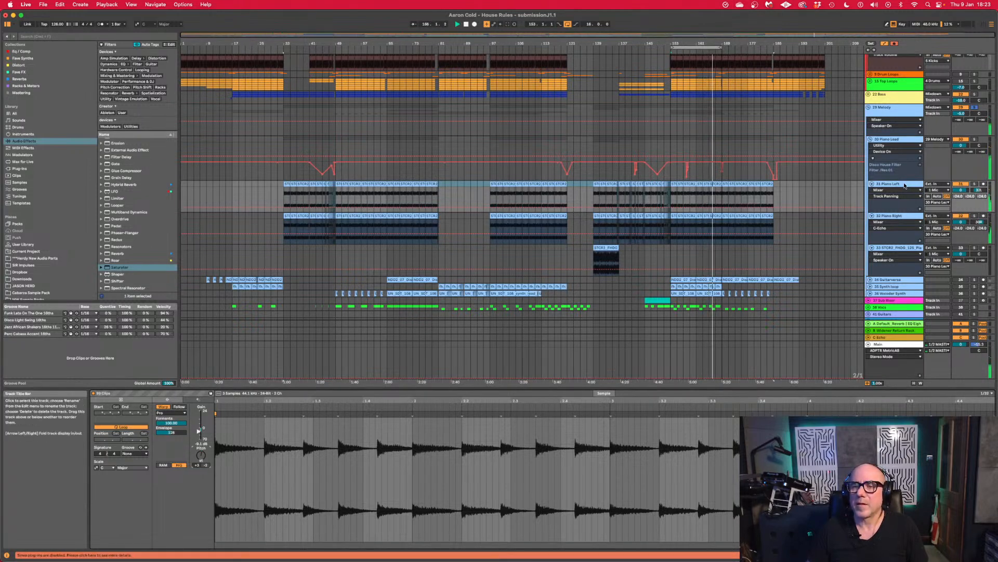
# Readjust the opposing fine transposition of the Piano Right and Piano Left clips by ear, restarting the loop to compare.
pyautogui.click(890, 216)
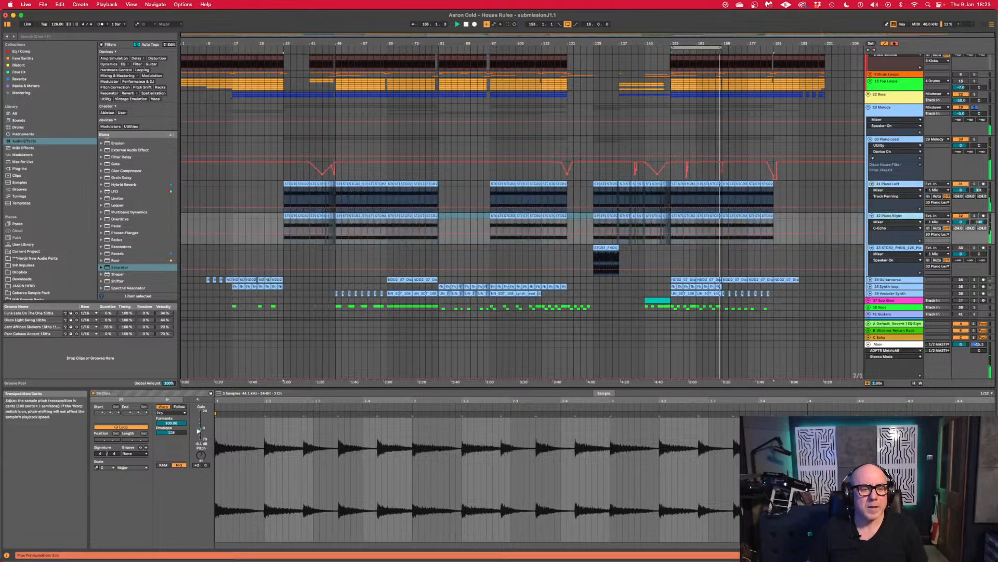
pyautogui.moveTo(207, 465); pyautogui.dragTo(206, 461)
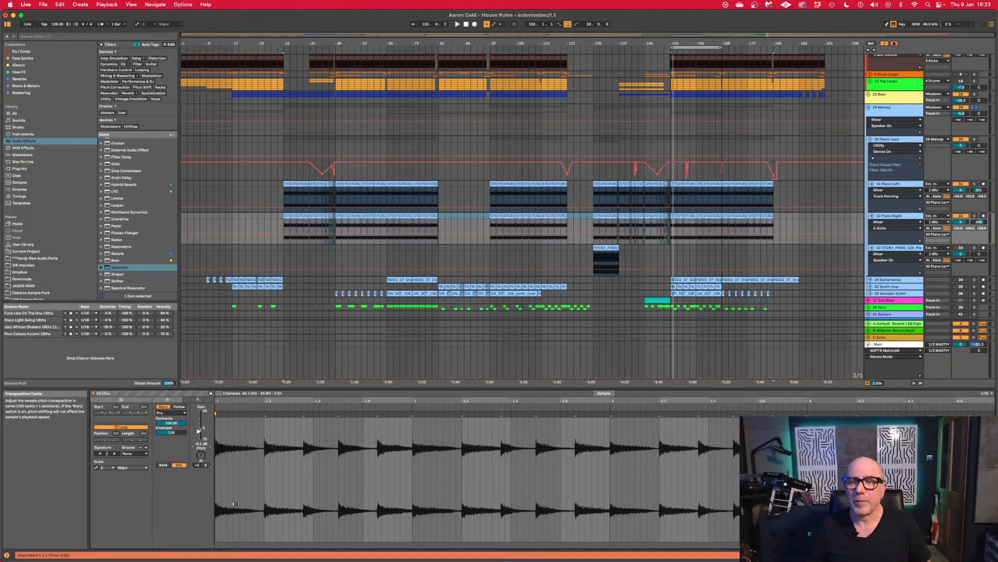
pyautogui.press('space')
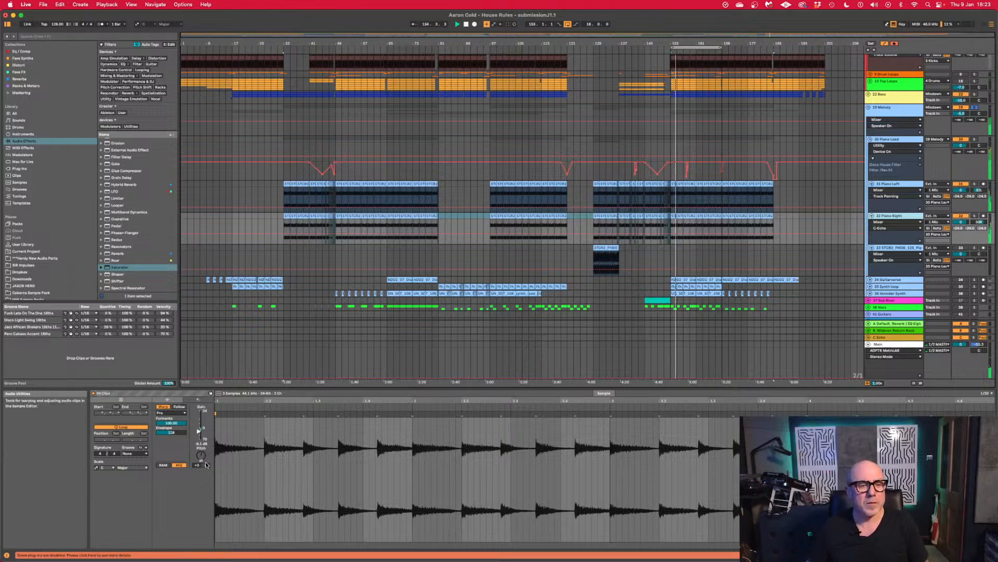
pyautogui.moveTo(205, 465); pyautogui.dragTo(206, 462)
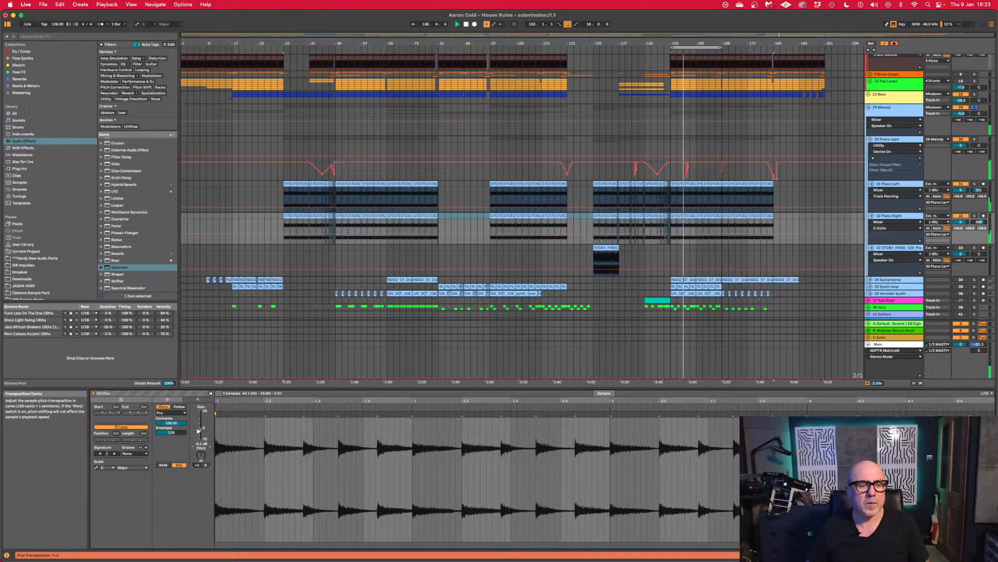
pyautogui.click(889, 184)
pyautogui.moveTo(206, 465); pyautogui.dragTo(206, 467)
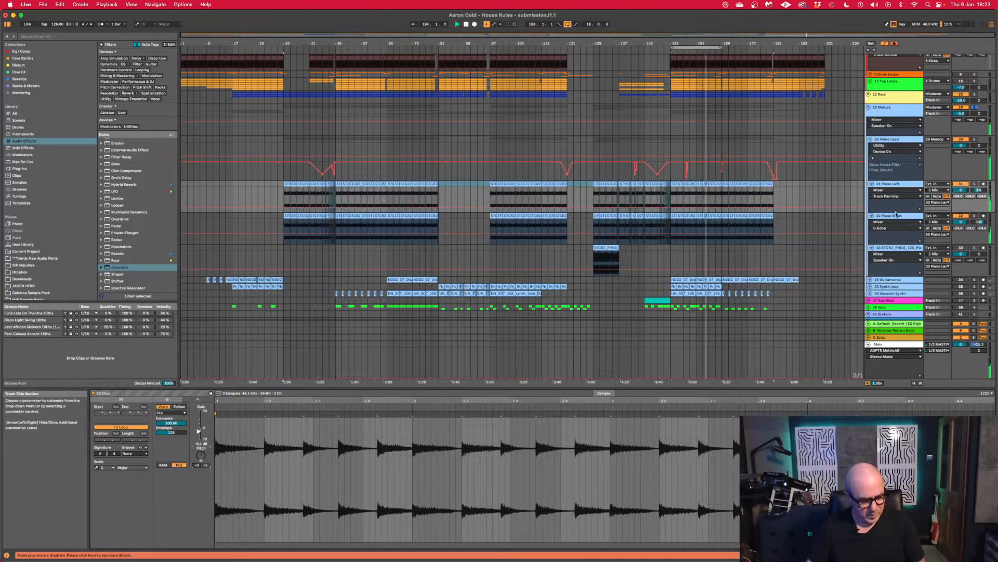
# Bring up MetricAB on the main output and compare the detuned pianos in mono and stereo on its correlation display.
pyautogui.press('super+alt+p')
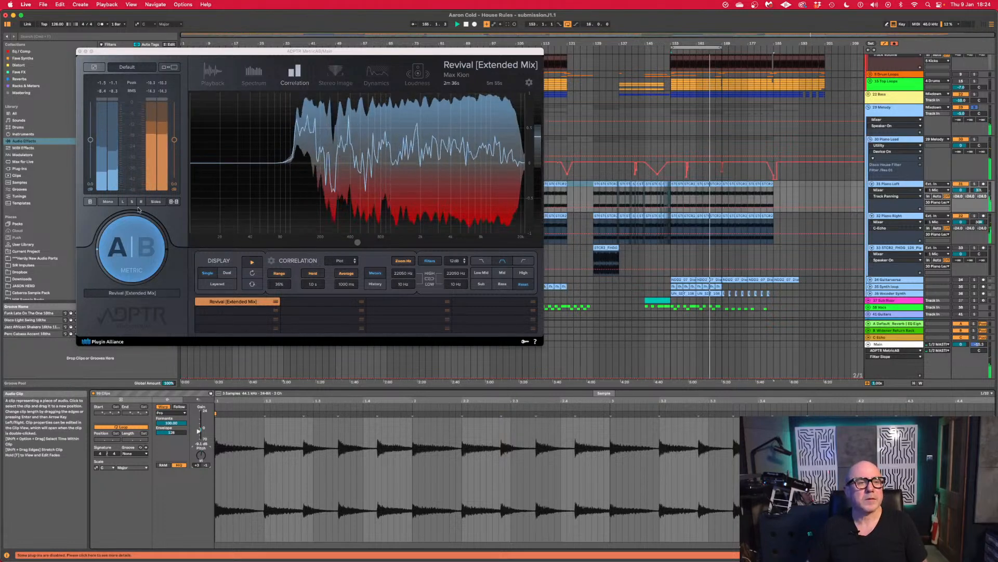
pyautogui.click(109, 201)
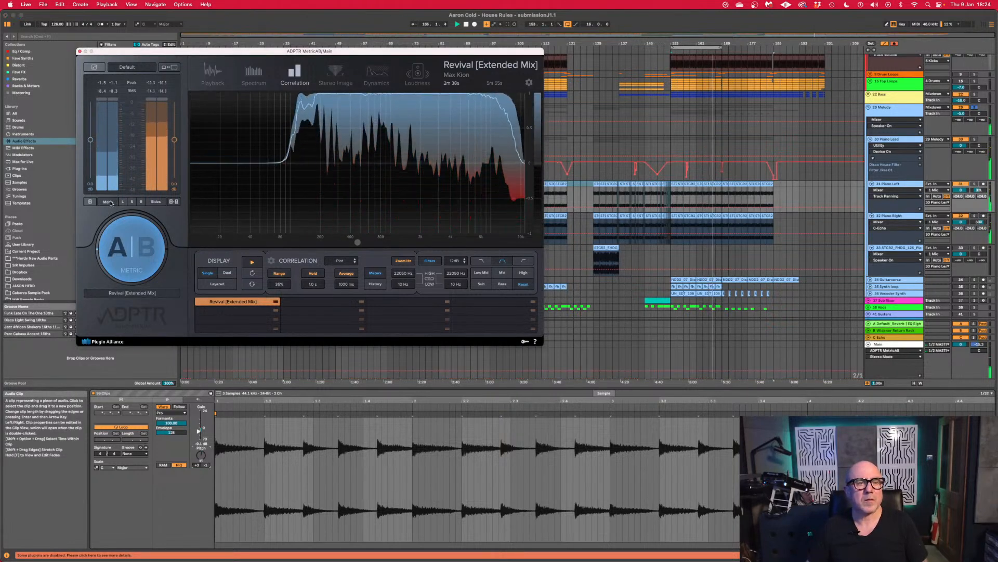
pyautogui.click(108, 201)
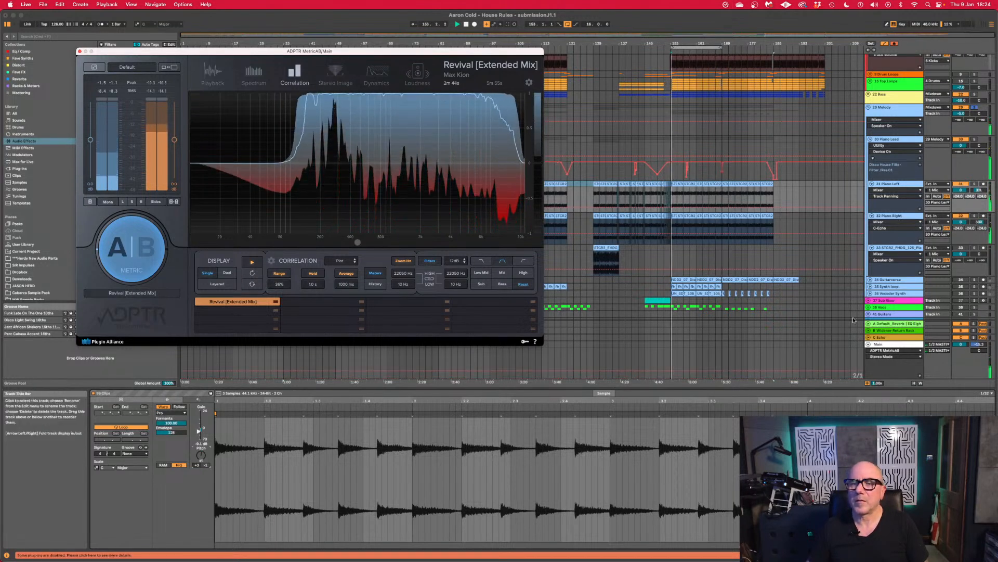
pyautogui.press('space')
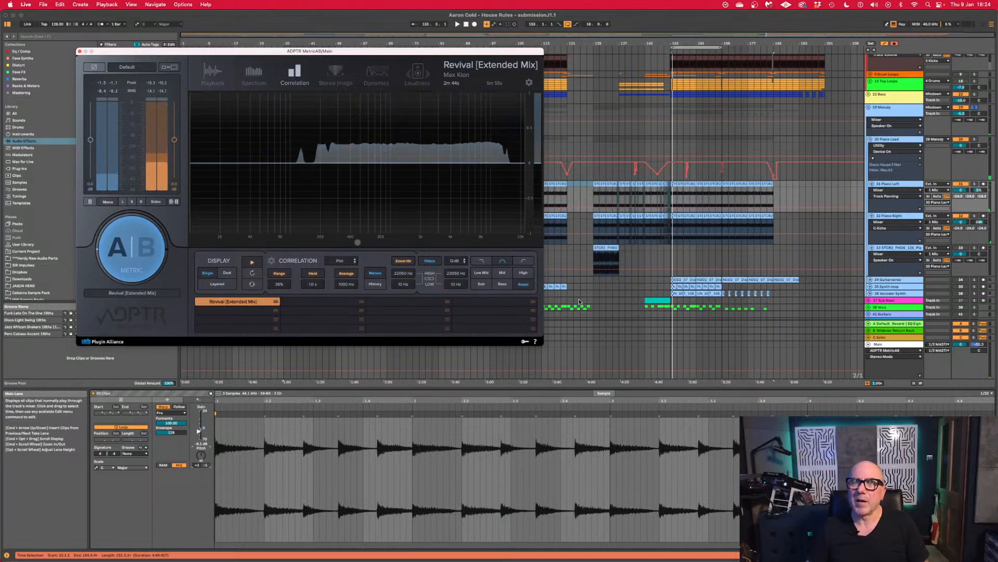
pyautogui.press('space')
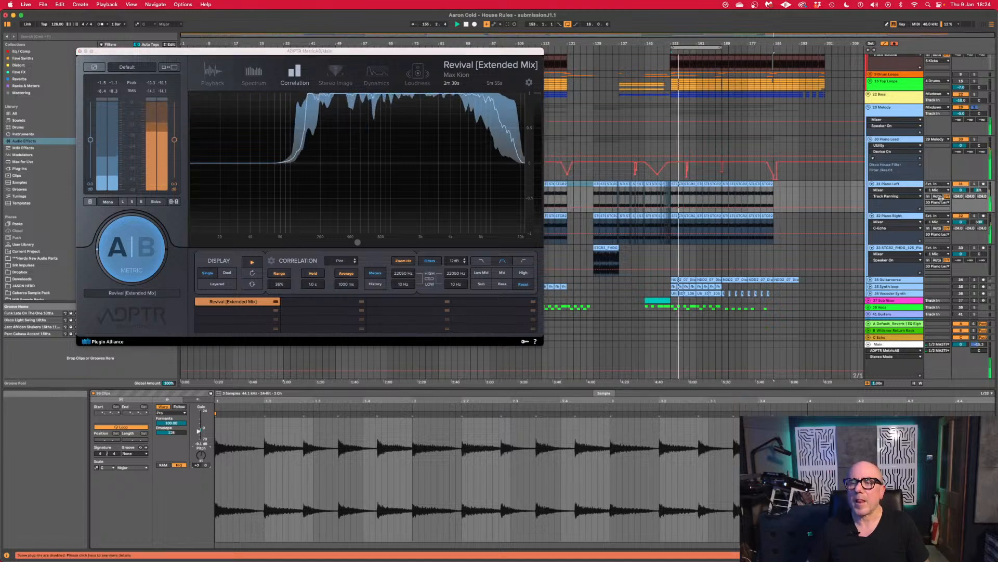
# Retune the Piano Right clips upward and the Piano Left clips downward in cents, switching MetricAB's mono monitoring to compare.
pyautogui.click(894, 216)
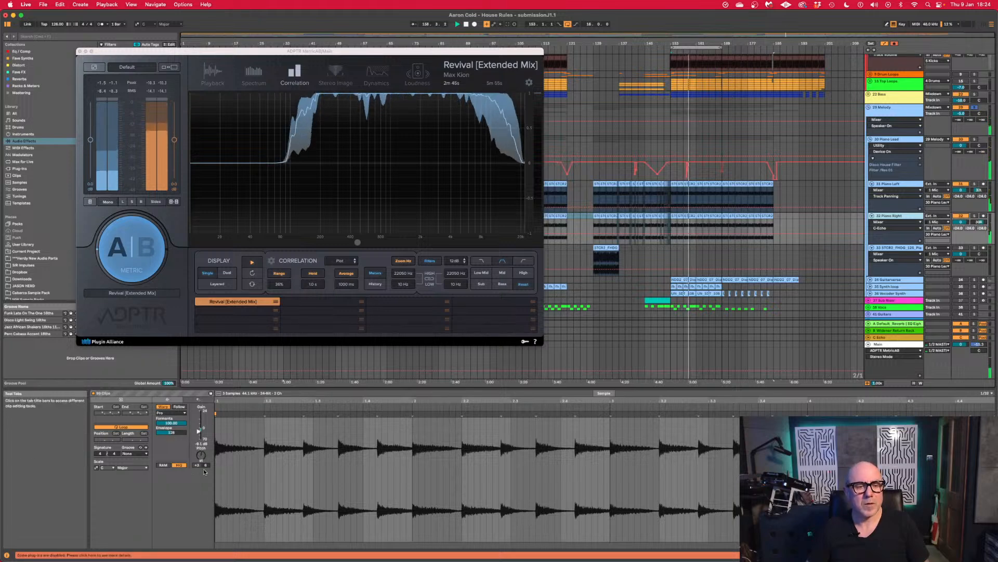
pyautogui.click(109, 203)
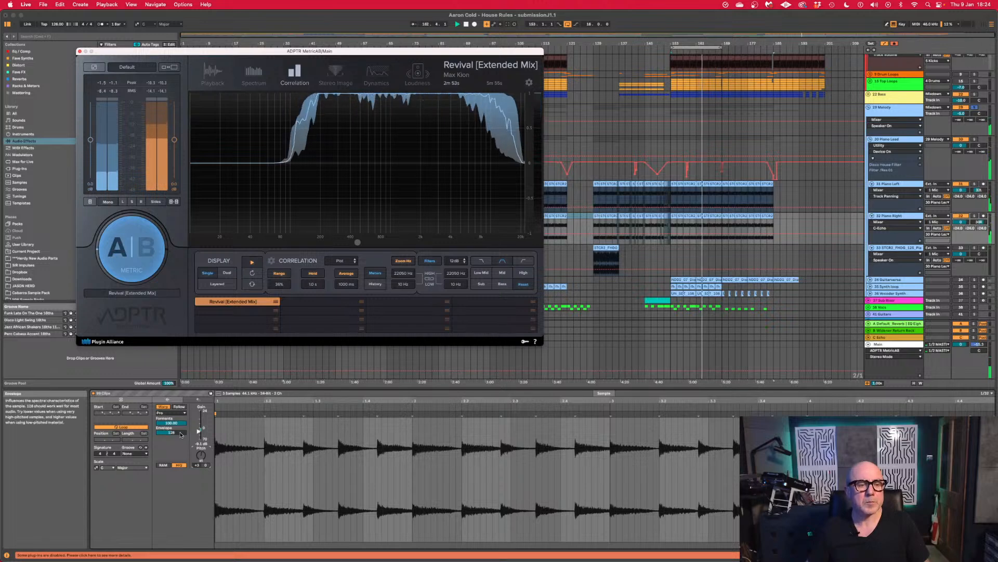
pyautogui.moveTo(205, 464); pyautogui.dragTo(205, 460)
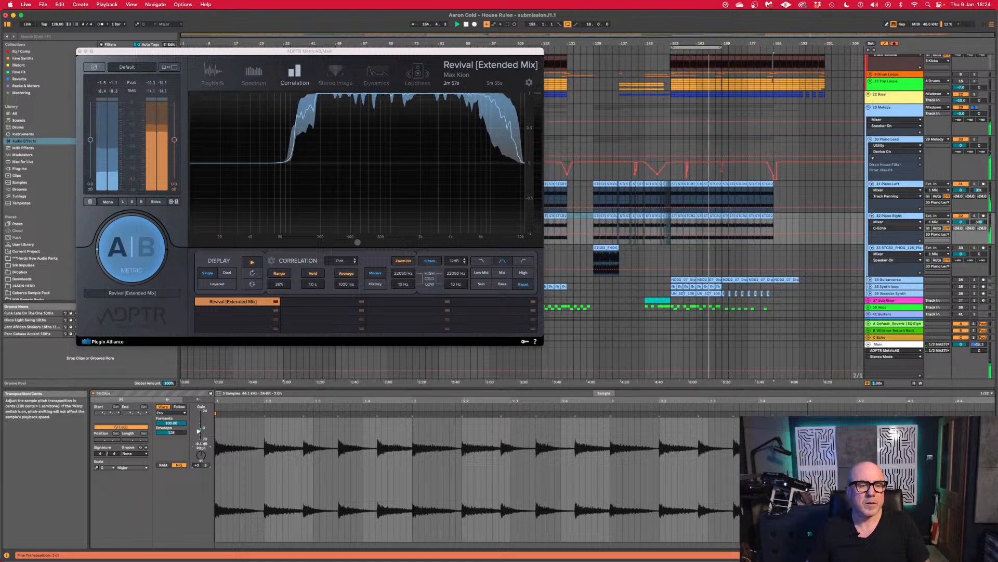
pyautogui.click(893, 186)
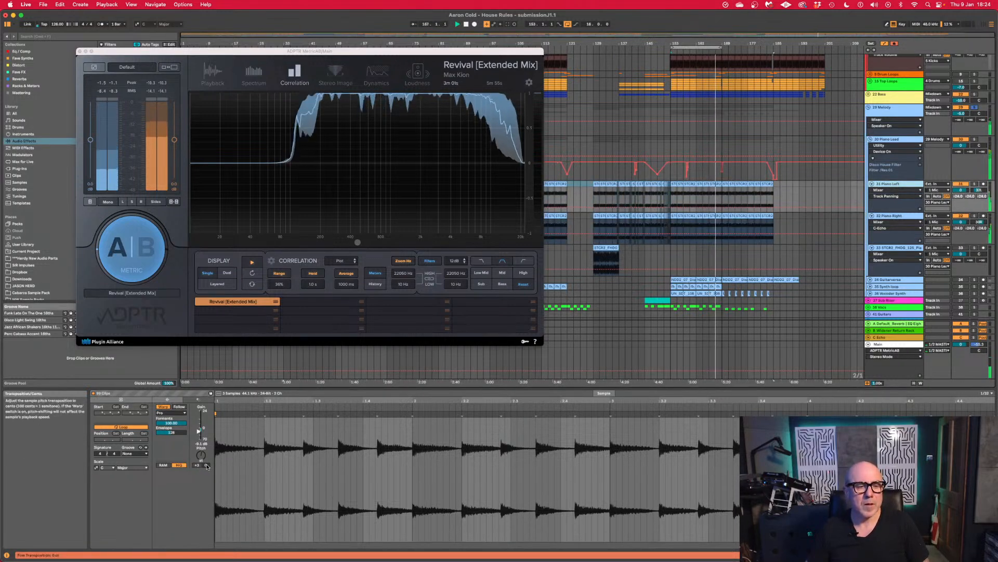
pyautogui.moveTo(205, 465); pyautogui.dragTo(205, 468)
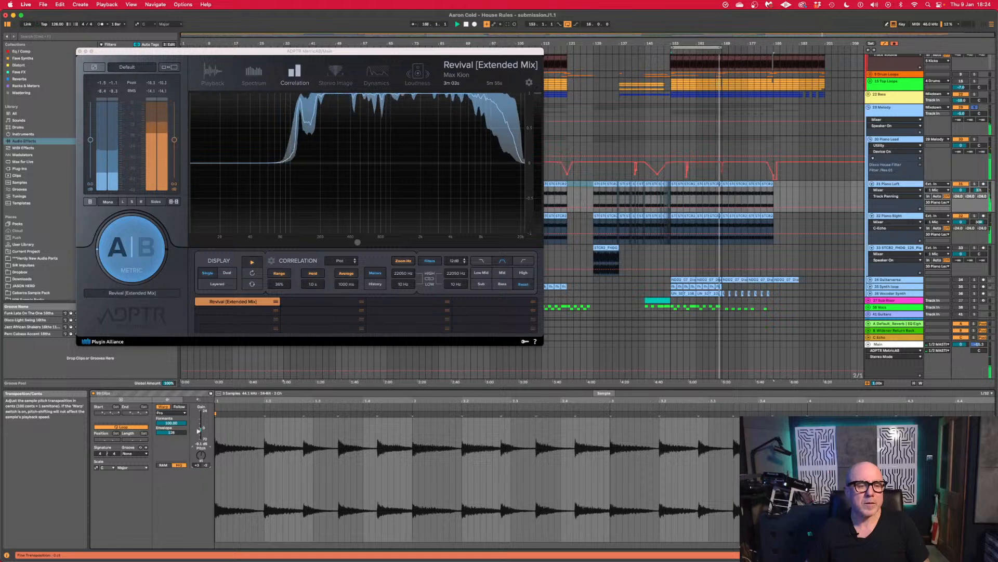
pyautogui.click(107, 202)
pyautogui.moveTo(205, 465); pyautogui.dragTo(205, 470)
pyautogui.press('space')
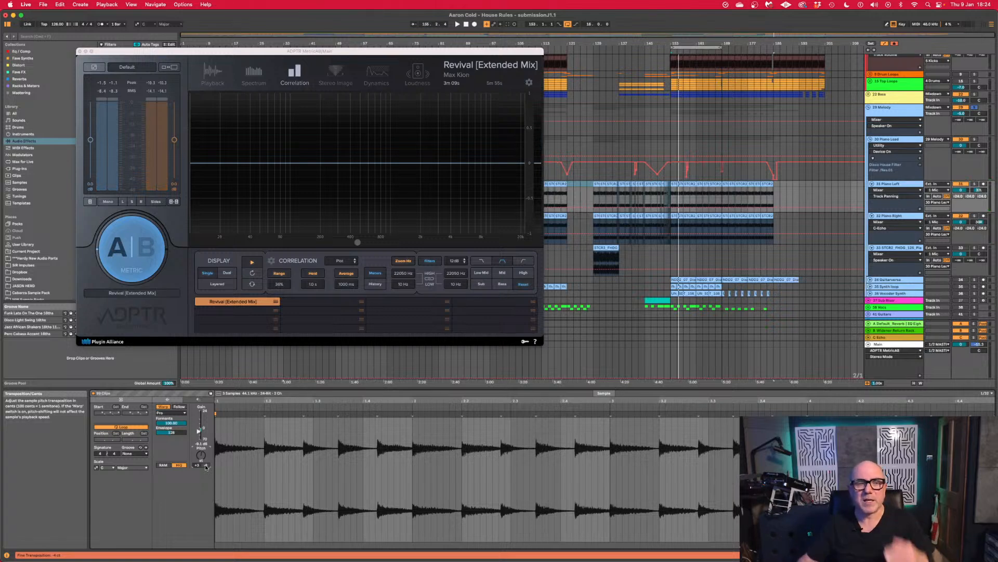
# Replay the loop, rebalance the fine detuning of the Piano Left and Piano Right clips, check mono, and close MetricAB.
pyautogui.press('space')
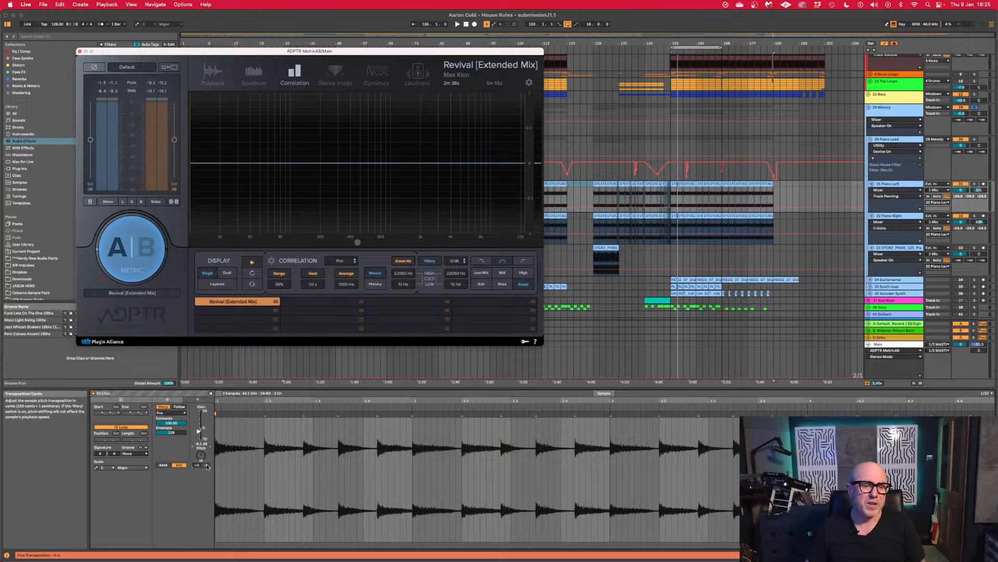
pyautogui.press('space')
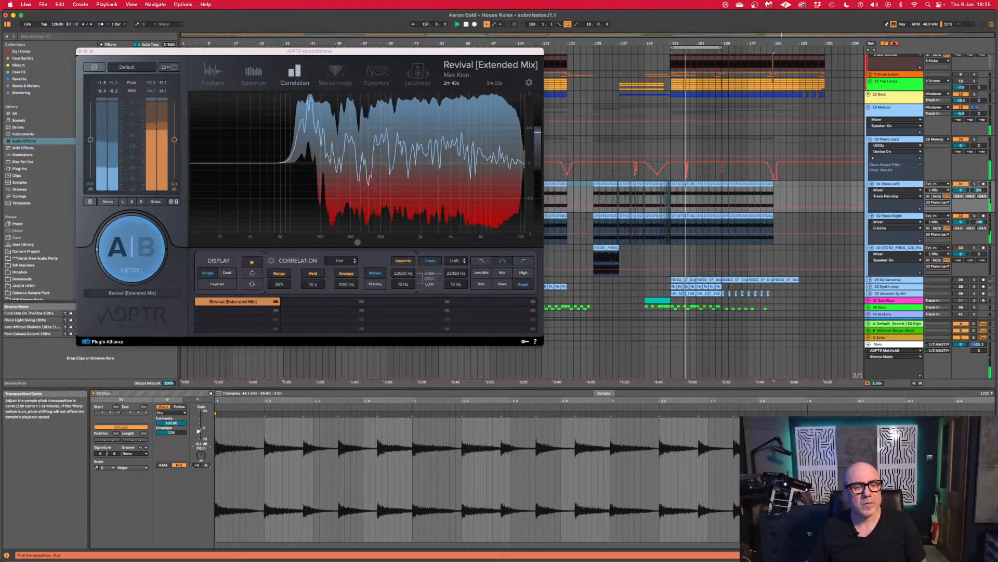
pyautogui.moveTo(206, 465); pyautogui.dragTo(206, 461)
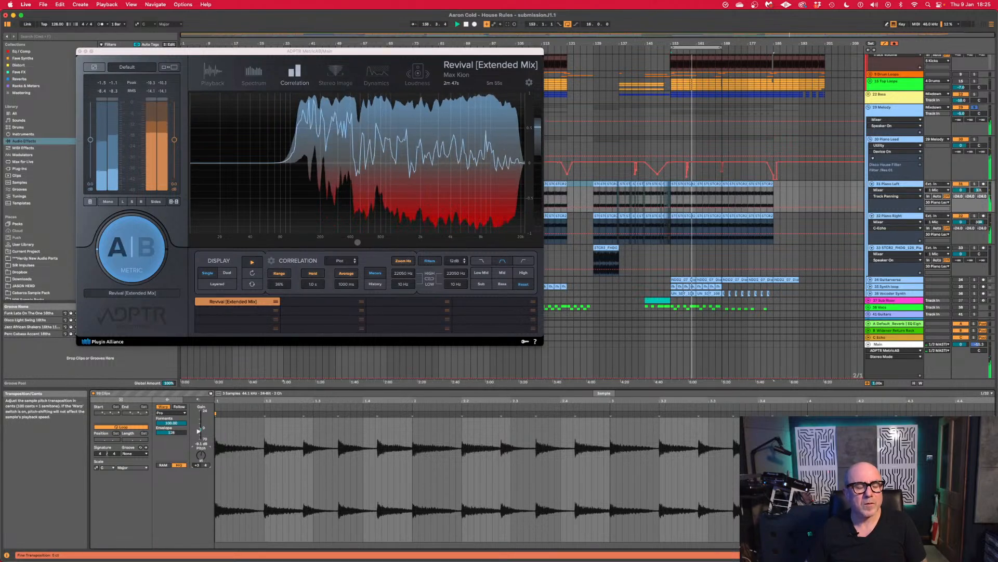
pyautogui.click(891, 216)
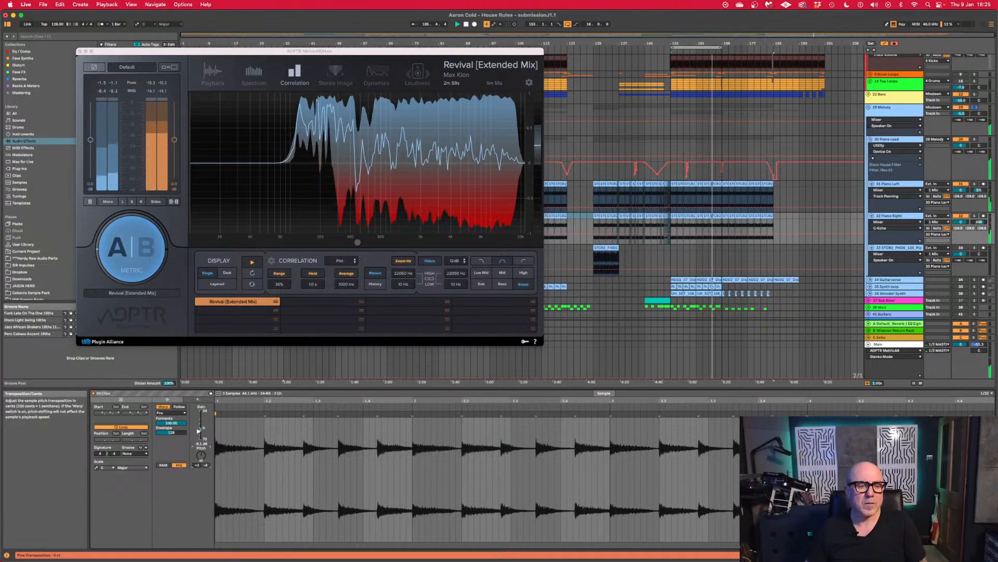
pyautogui.moveTo(205, 465); pyautogui.dragTo(206, 460)
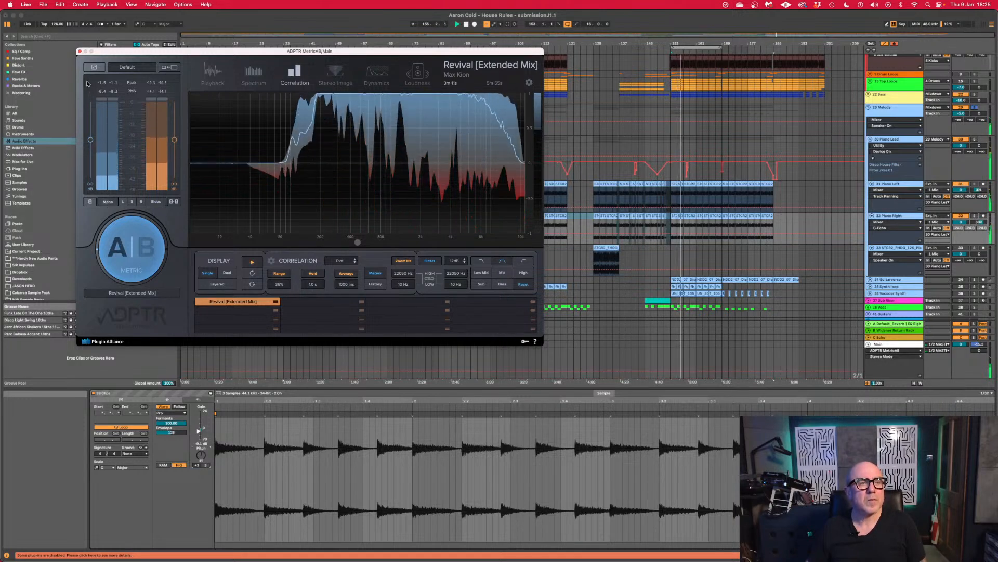
pyautogui.click(109, 201)
pyautogui.click(80, 51)
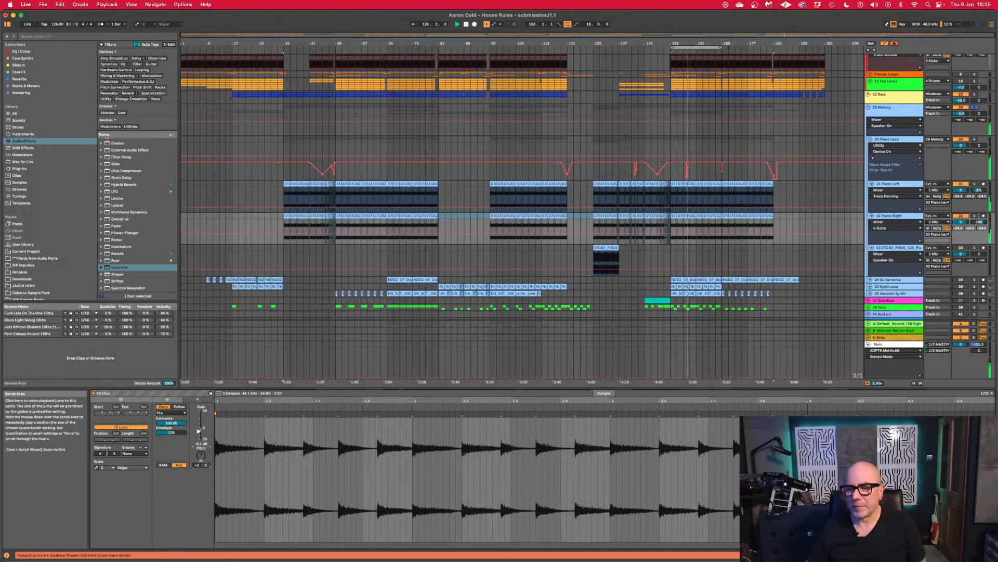
# Show the mixer's track delay controls and offset the Piano Right track by a few milliseconds while the loop plays.
pyautogui.hotkey('shift', 'Tab')
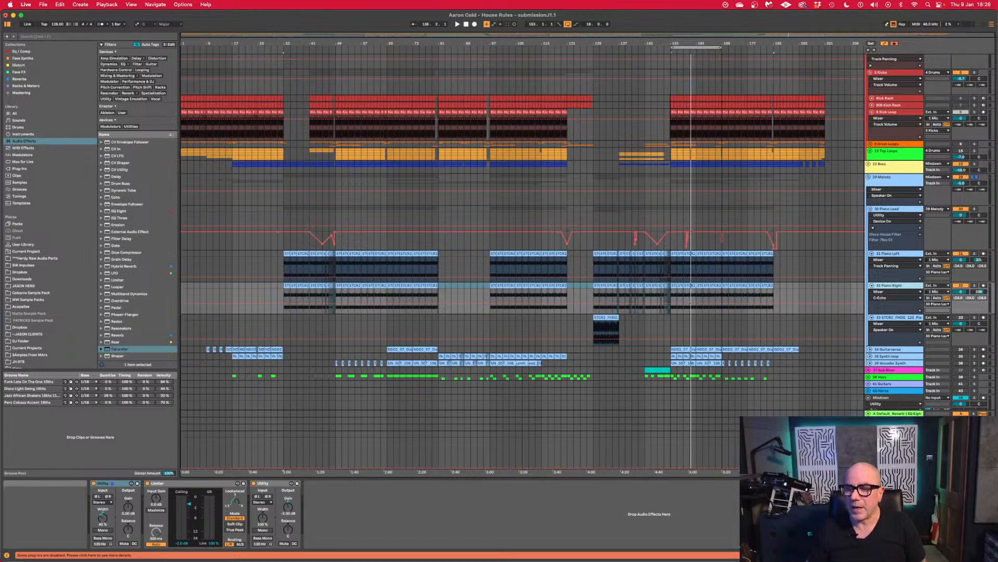
pyautogui.press('super+alt+m')
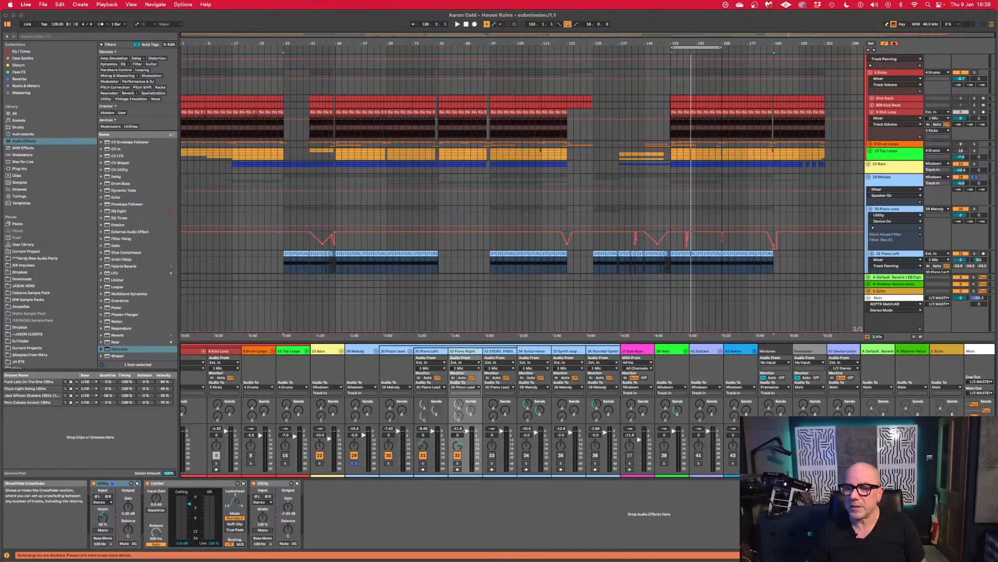
pyautogui.click(965, 521)
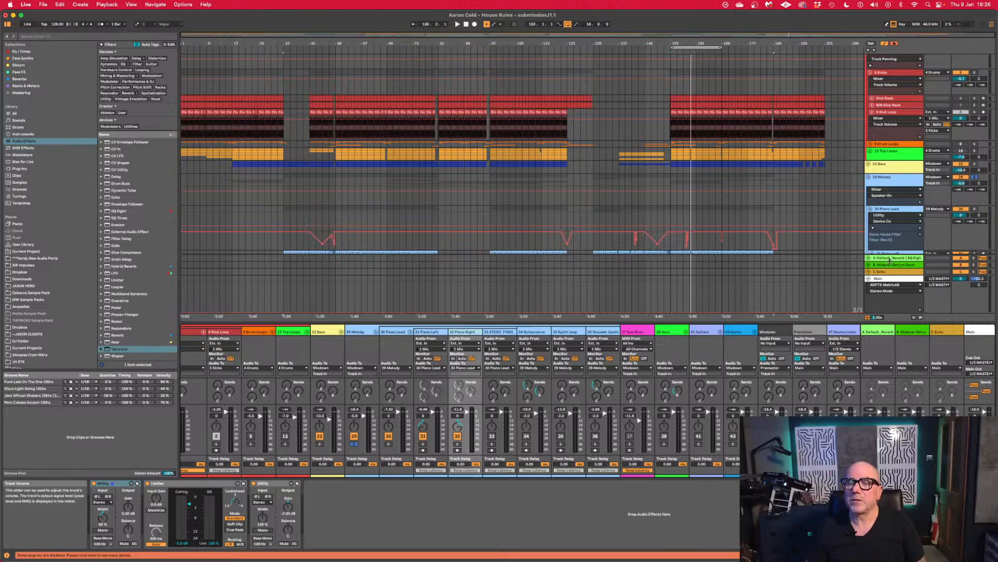
pyautogui.scroll(-10, 894, 245)
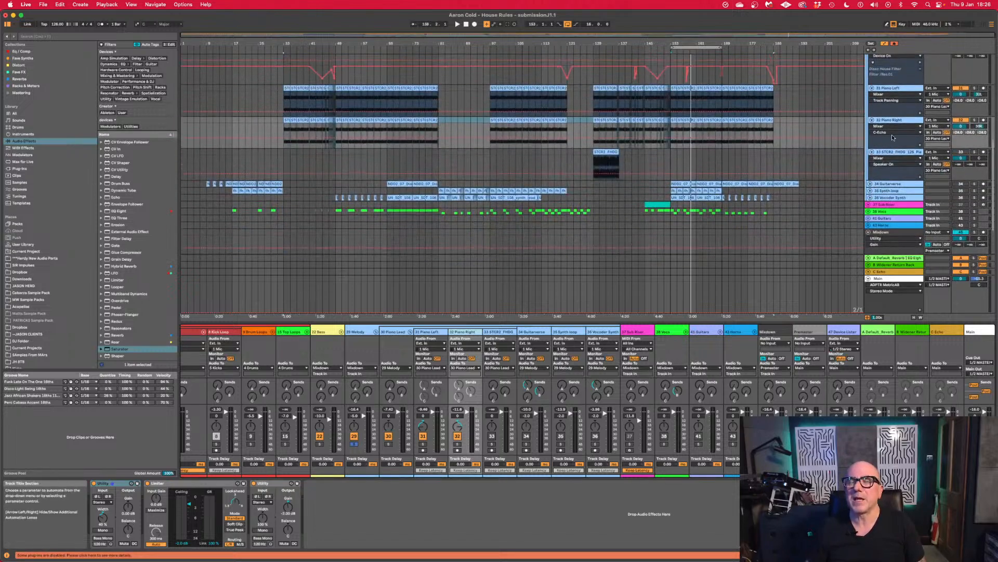
pyautogui.press('space')
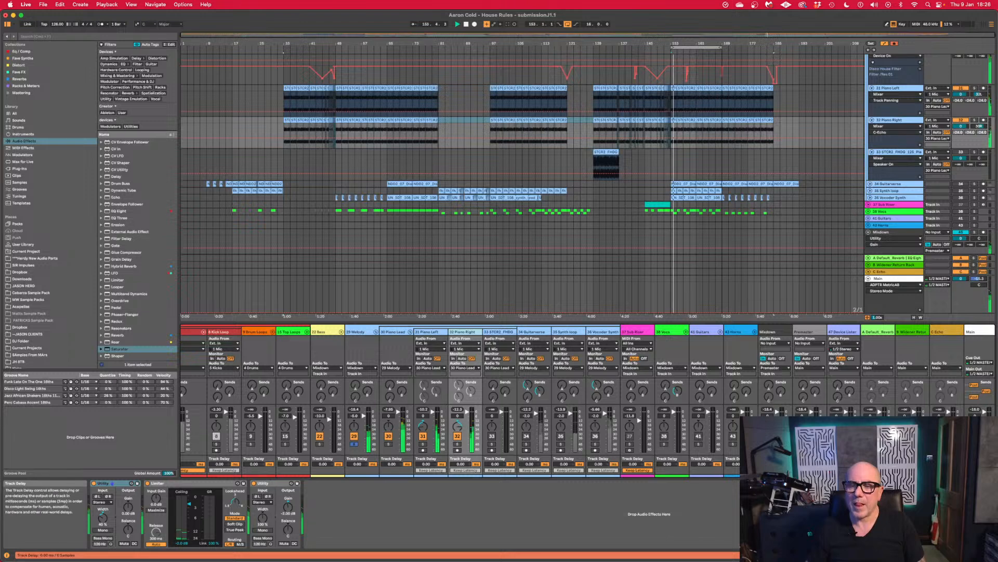
pyautogui.moveTo(461, 464); pyautogui.dragTo(460, 466)
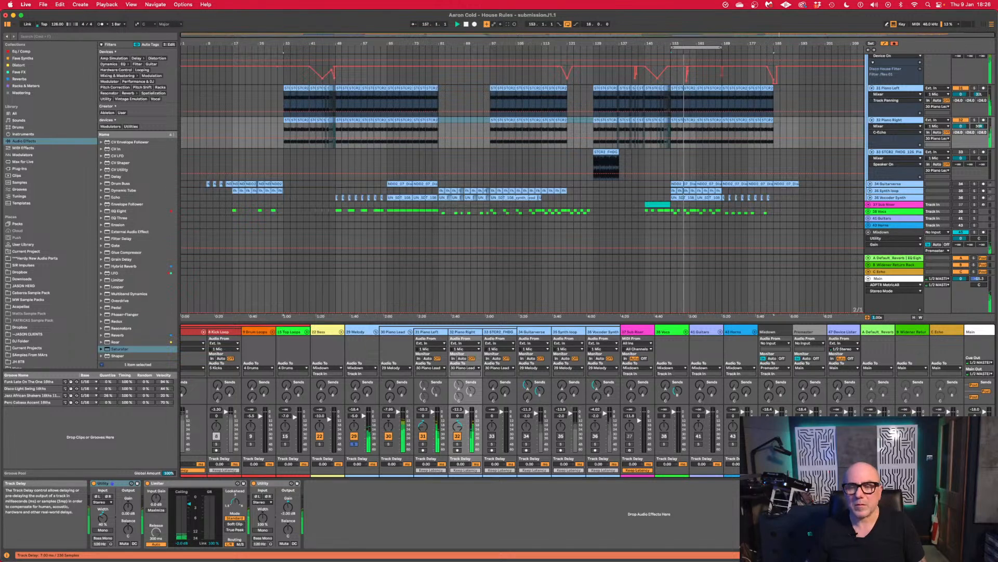
# Reopen MetricAB and readjust the Piano Right track delay while monitoring the stereo correlation.
pyautogui.press('super+alt+p')
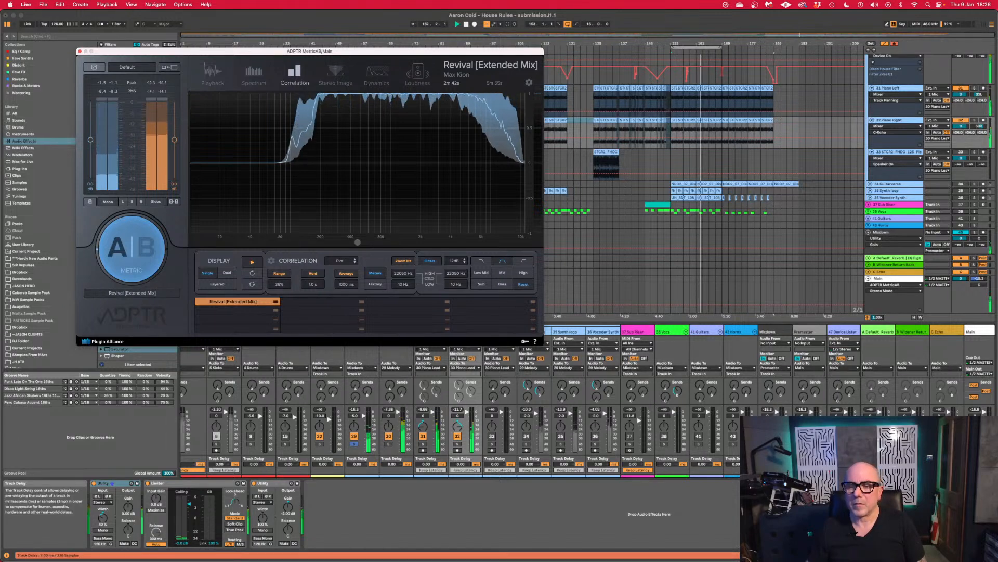
pyautogui.click(458, 464)
pyautogui.moveTo(458, 461); pyautogui.dragTo(459, 502)
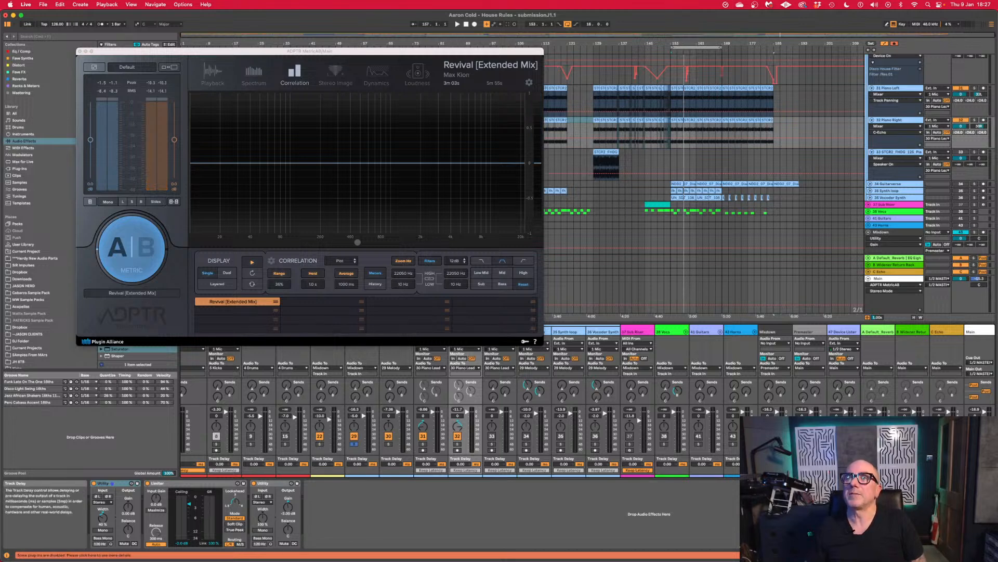
# Replay the loop and try Piano Right track delays up to 15 ms before bringing the delay back to 0 ms.
pyautogui.press('space')
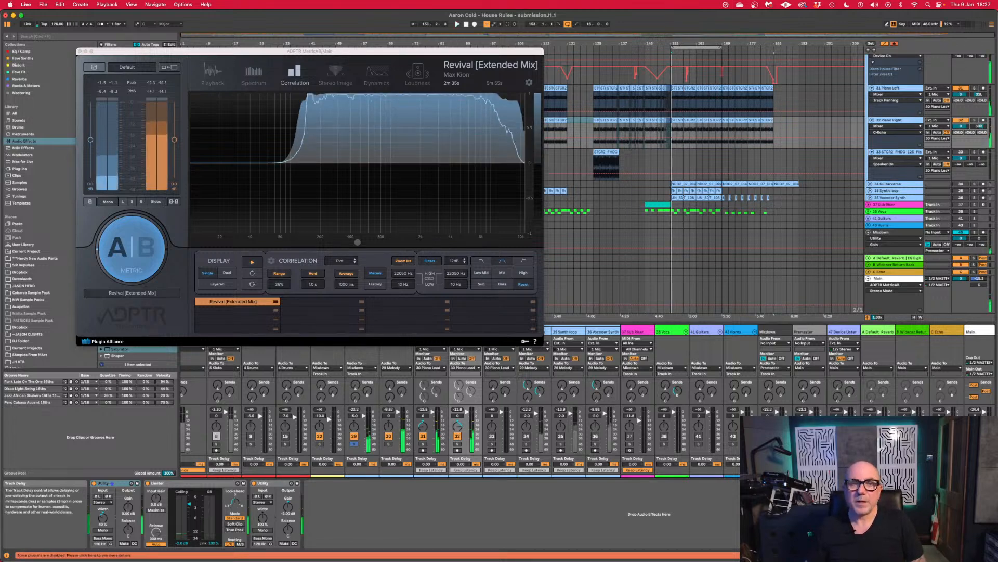
pyautogui.press('space')
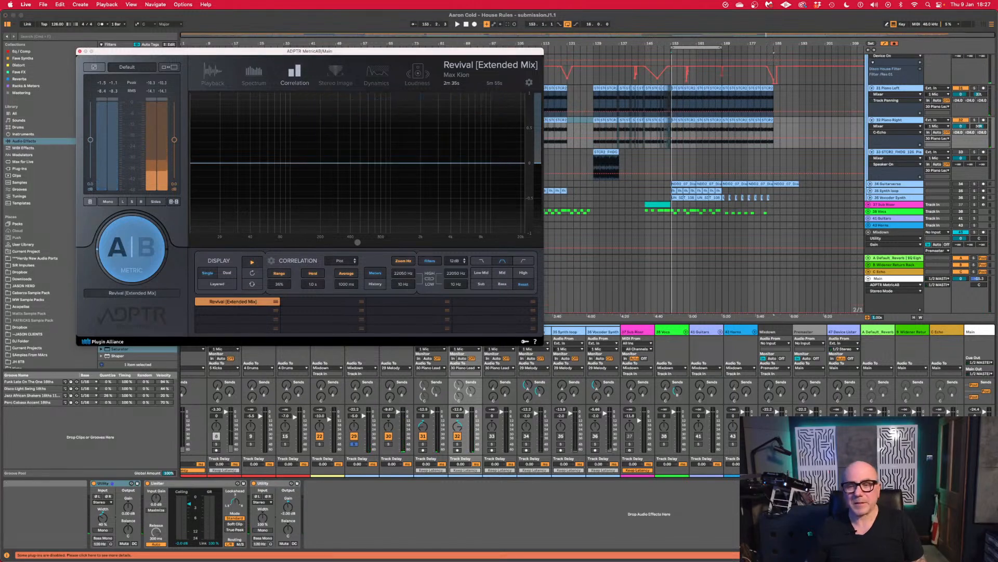
pyautogui.press('space')
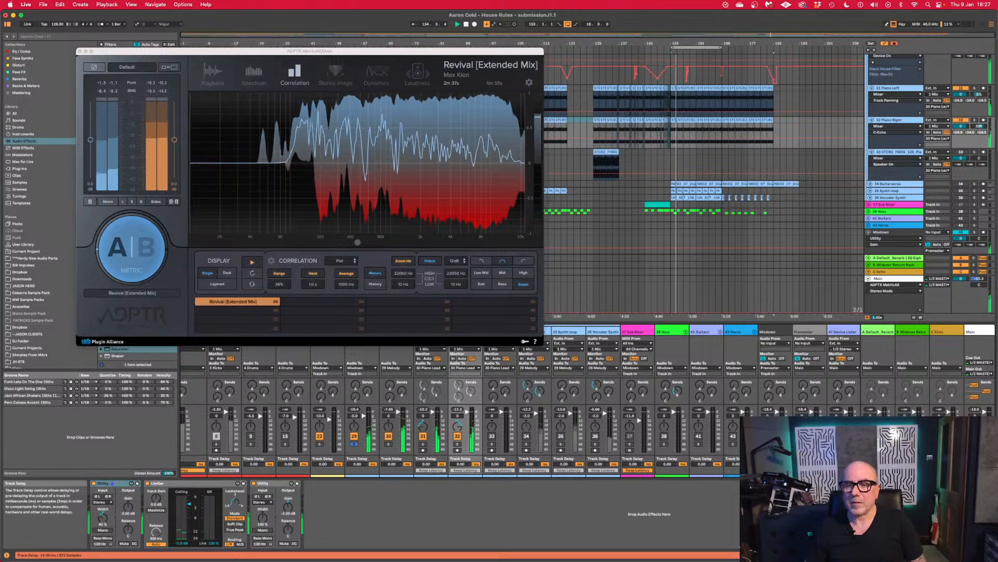
pyautogui.press('Up')
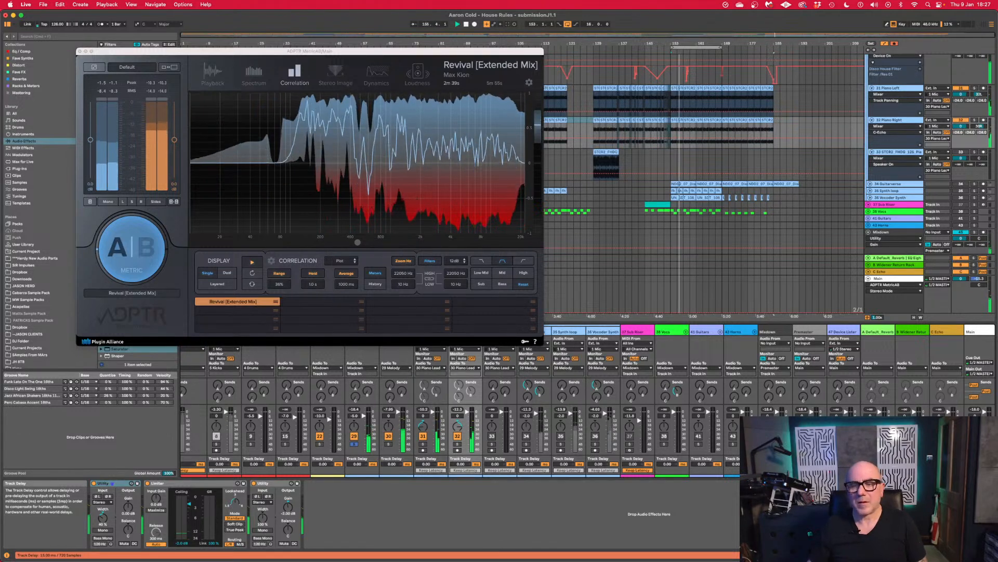
pyautogui.press('Down')
pyautogui.press('Down')
pyautogui.press('Down')
pyautogui.press('Down')
pyautogui.press('Down')
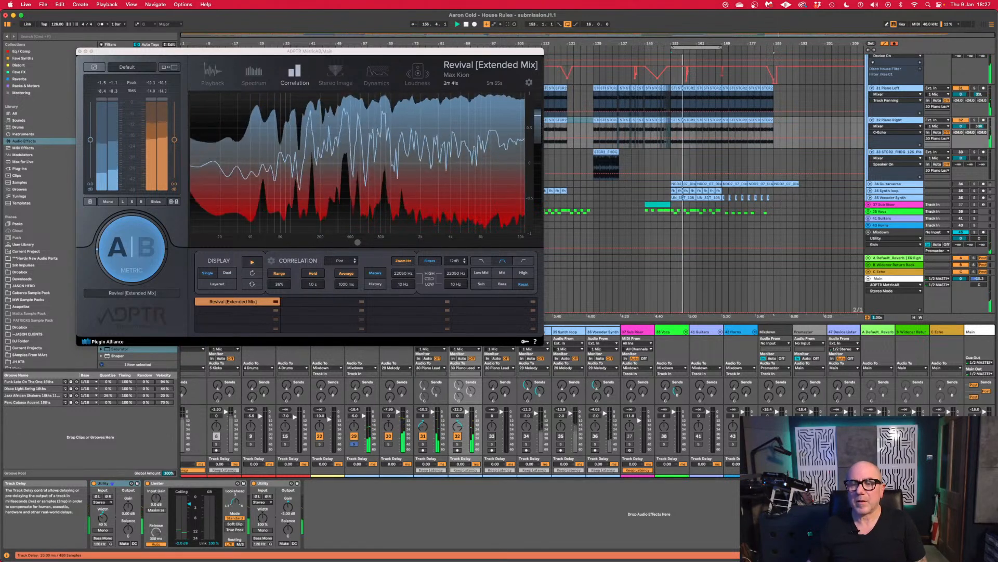
pyautogui.press('Down')
pyautogui.press('Down')
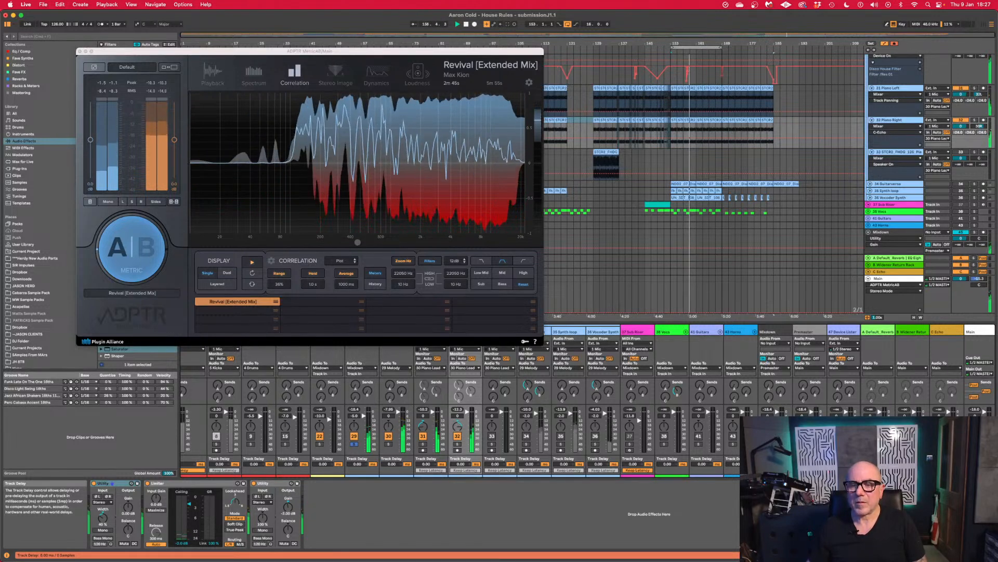
# Raise the Piano Right track delay to 5 ms while monitoring the correlation display.
pyautogui.press('Up')
pyautogui.press('Up')
pyautogui.press('Up')
pyautogui.press('Up')
pyautogui.press('Up')
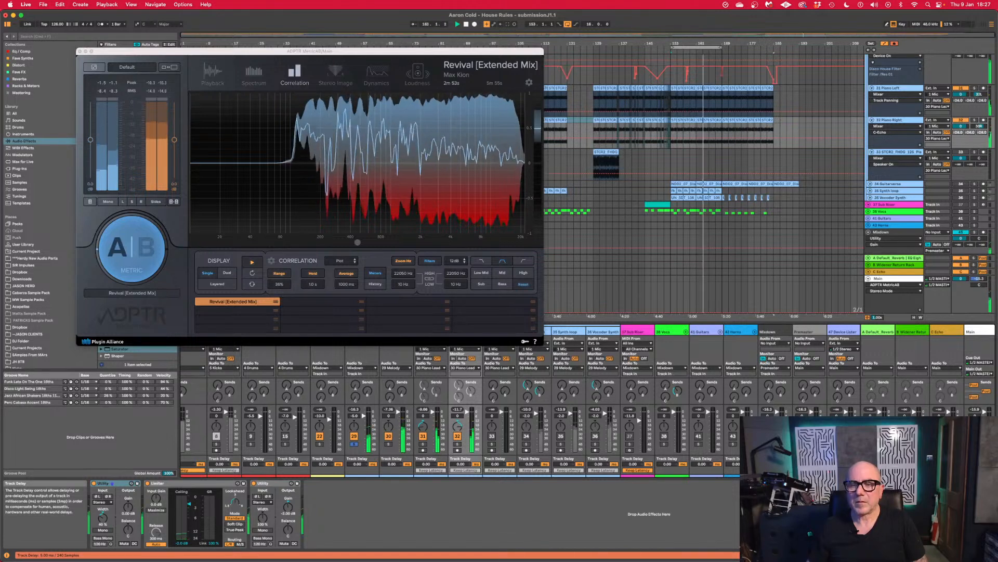
pyautogui.hscroll(3, 520, 400)
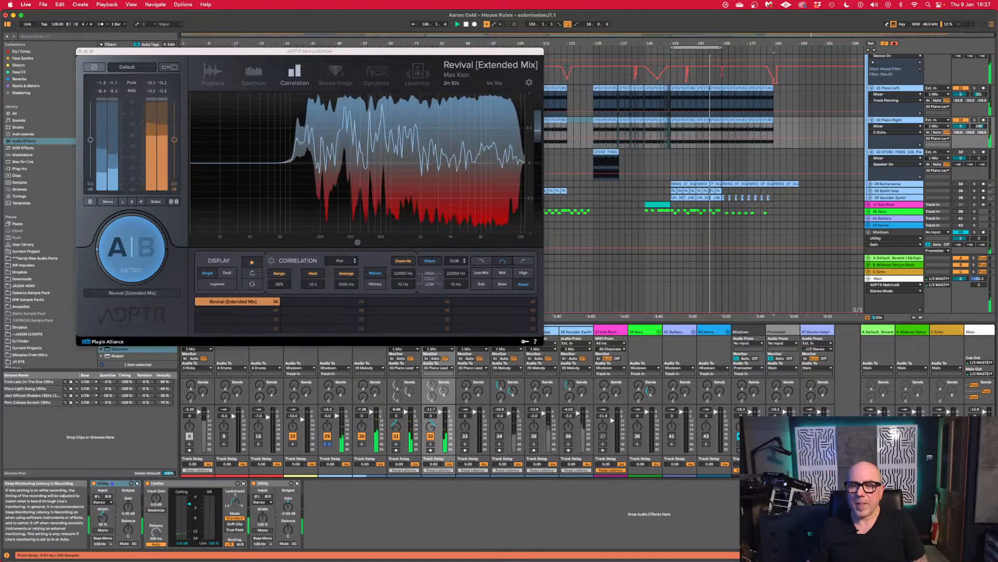
pyautogui.hscroll(-5, 824, 412)
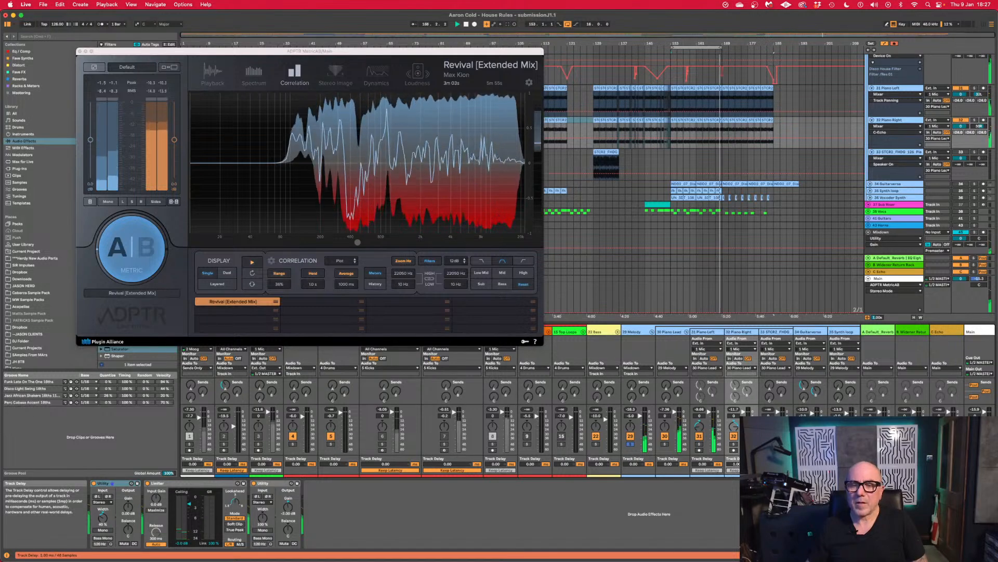
# Try longer and shorter Piano Right track delays by ear, reset the delay to 0 ms, and stop playback.
pyautogui.moveTo(734, 464); pyautogui.dragTo(737, 475)
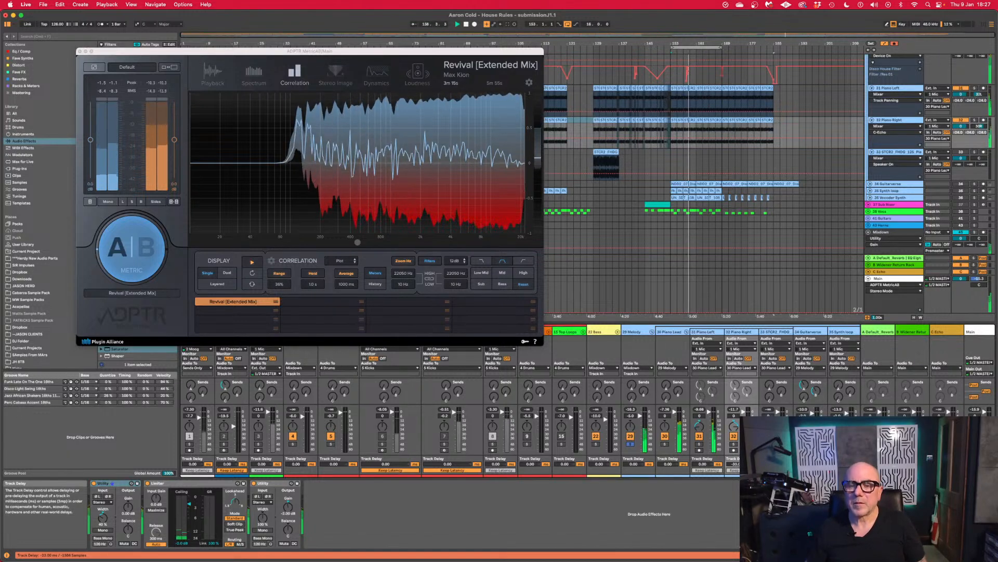
pyautogui.doubleClick(737, 465)
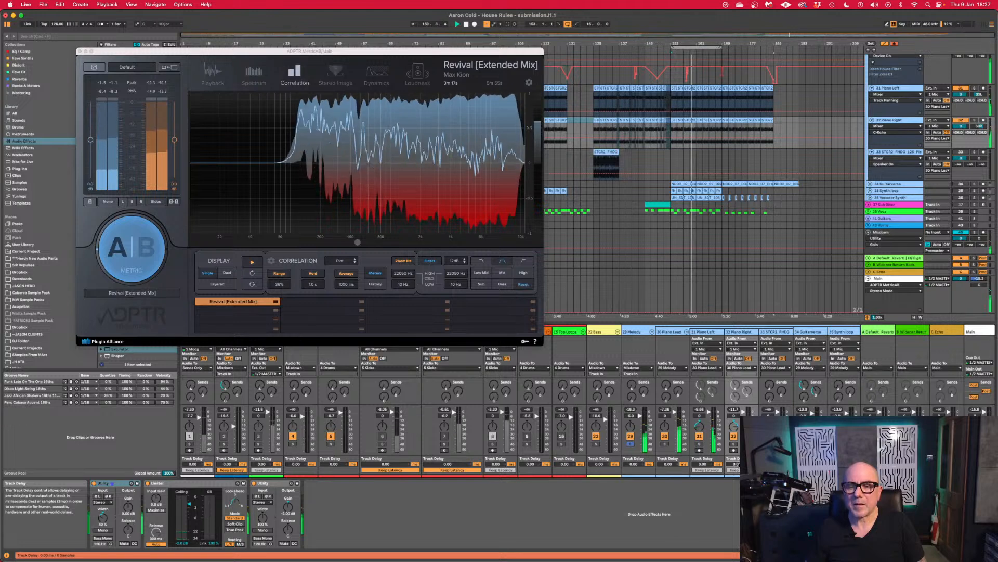
pyautogui.moveTo(737, 464); pyautogui.dragTo(737, 461)
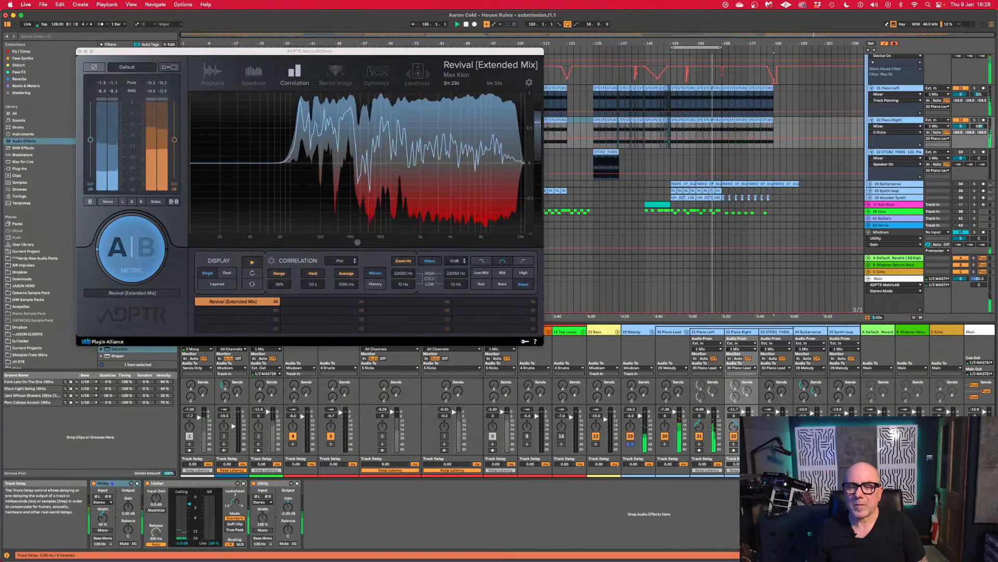
pyautogui.moveTo(736, 464); pyautogui.dragTo(738, 468)
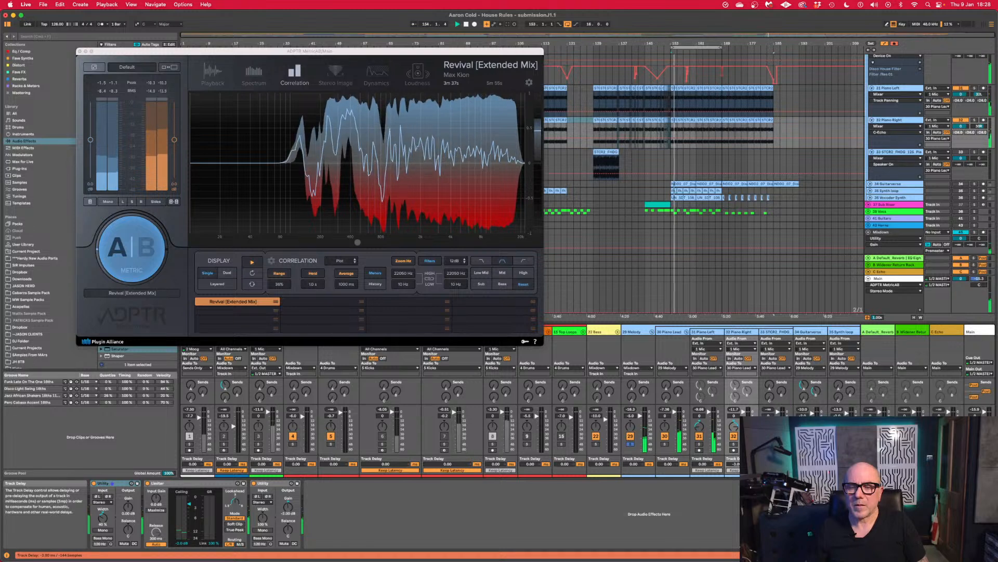
pyautogui.moveTo(739, 466); pyautogui.dragTo(738, 463)
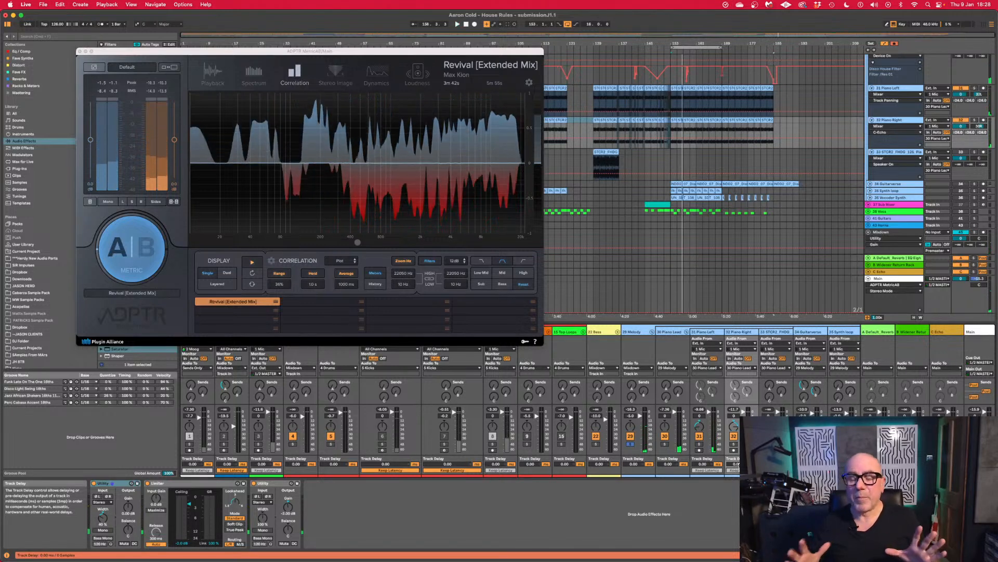
pyautogui.press('space')
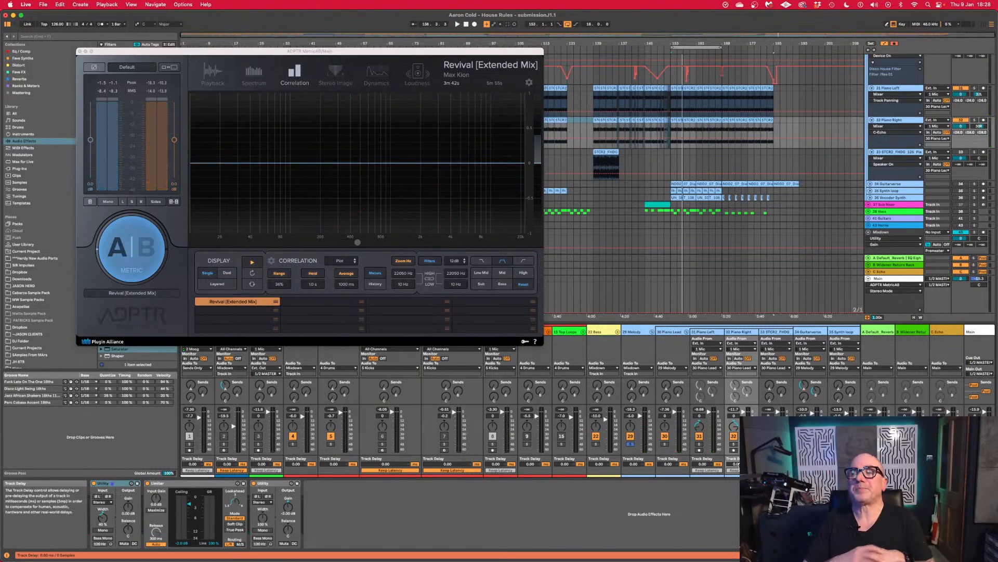
# Replay the loop and compare the piano layers in mono and stereo using MetricAB's mono monitoring.
pyautogui.press('space')
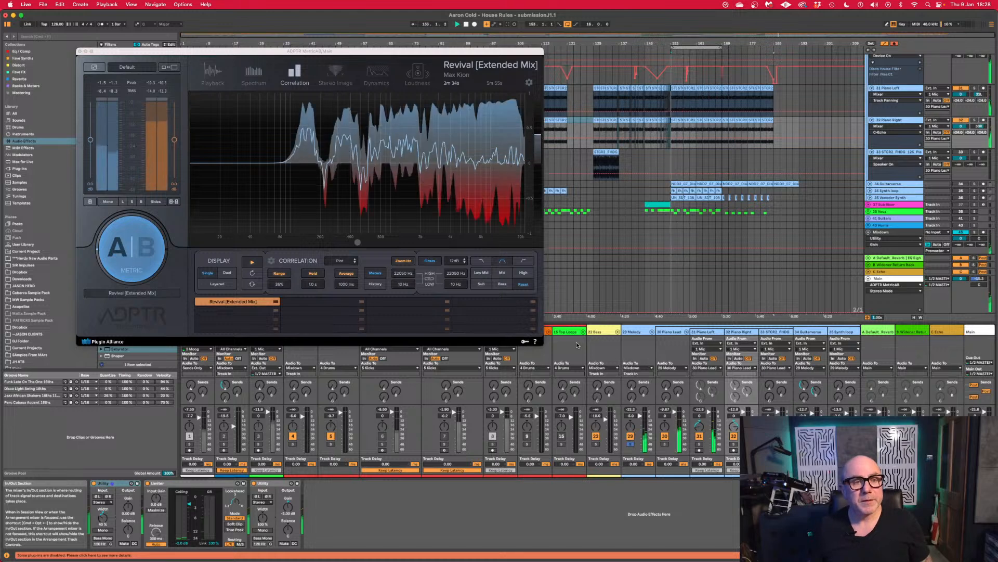
pyautogui.click(107, 202)
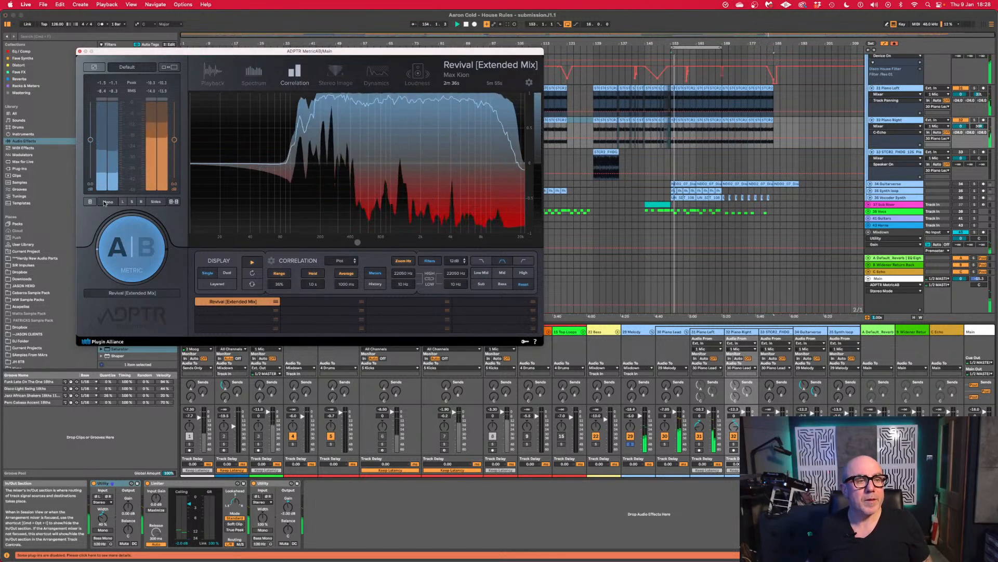
pyautogui.click(107, 201)
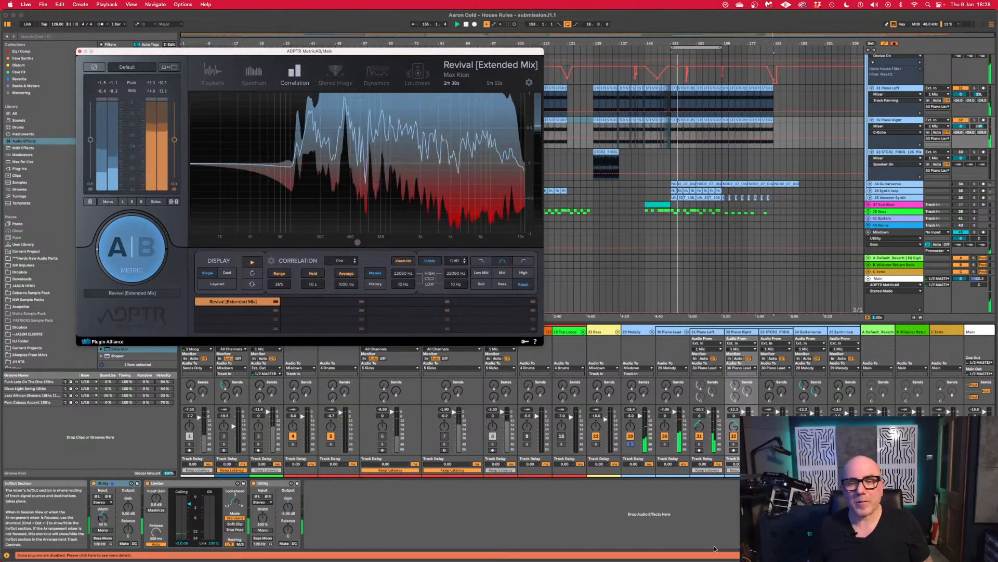
pyautogui.press('space')
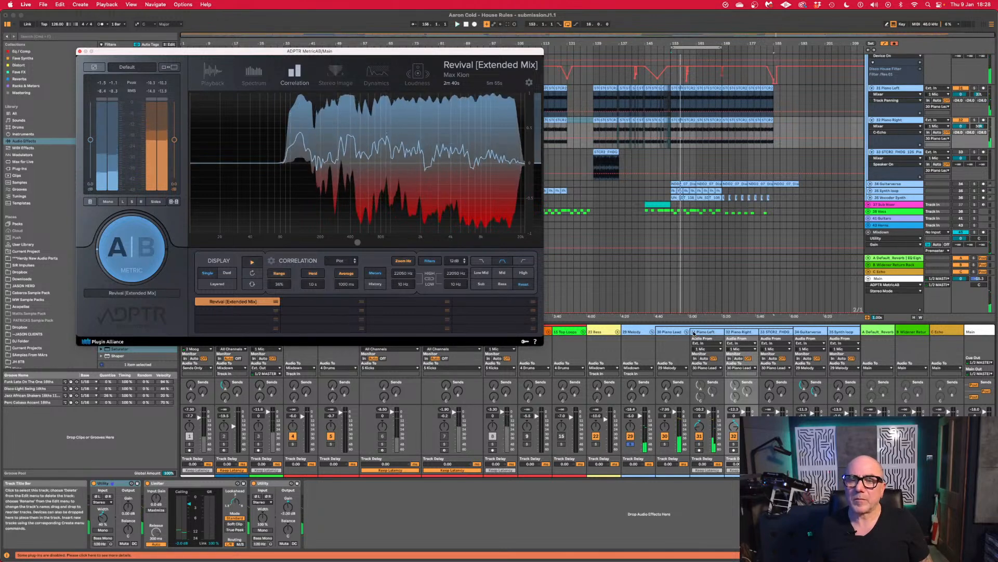
pyautogui.click(744, 332)
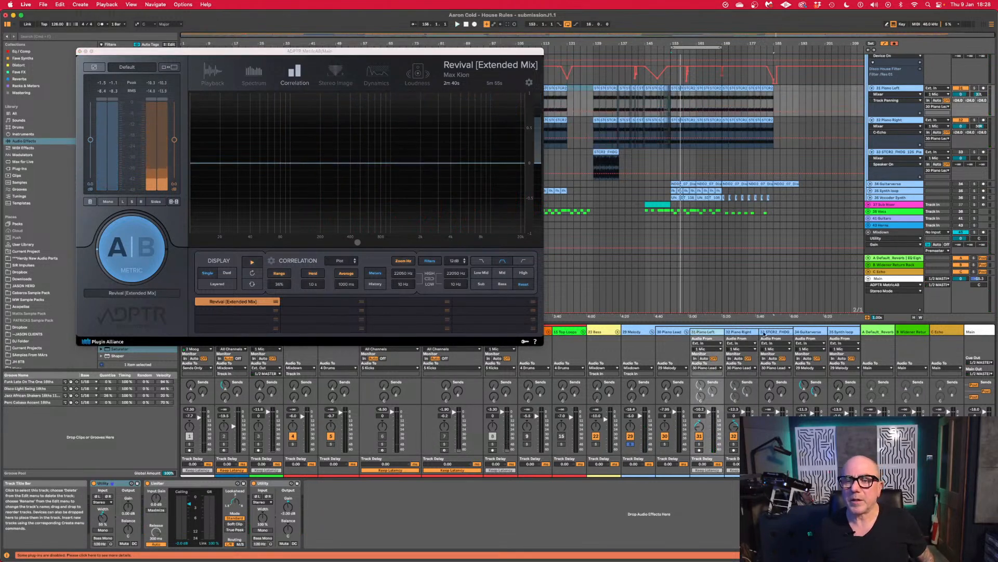
pyautogui.press('space')
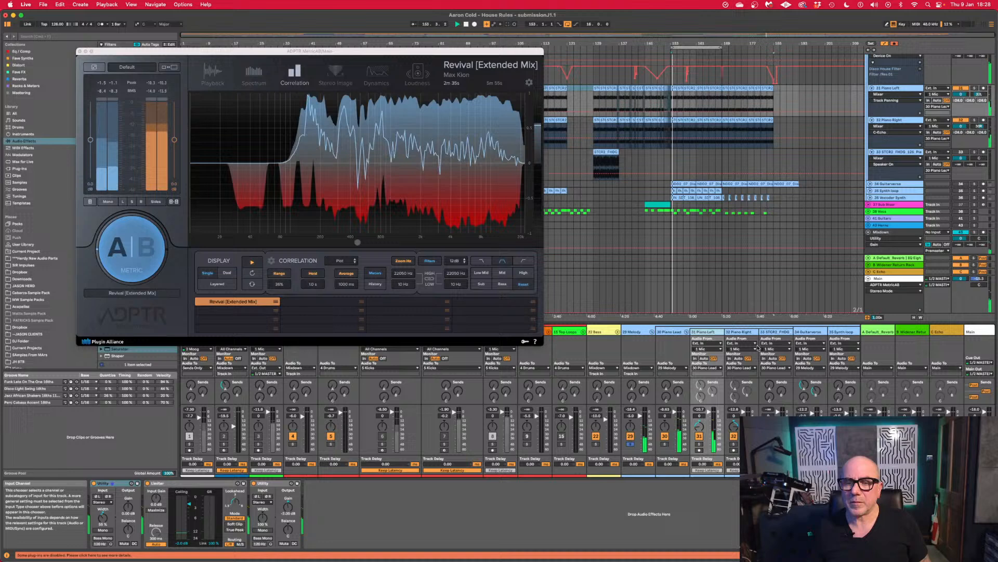
# Close MetricAB and add an EQ Eight to the end of the Piano Lead track's device chain.
pyautogui.click(671, 332)
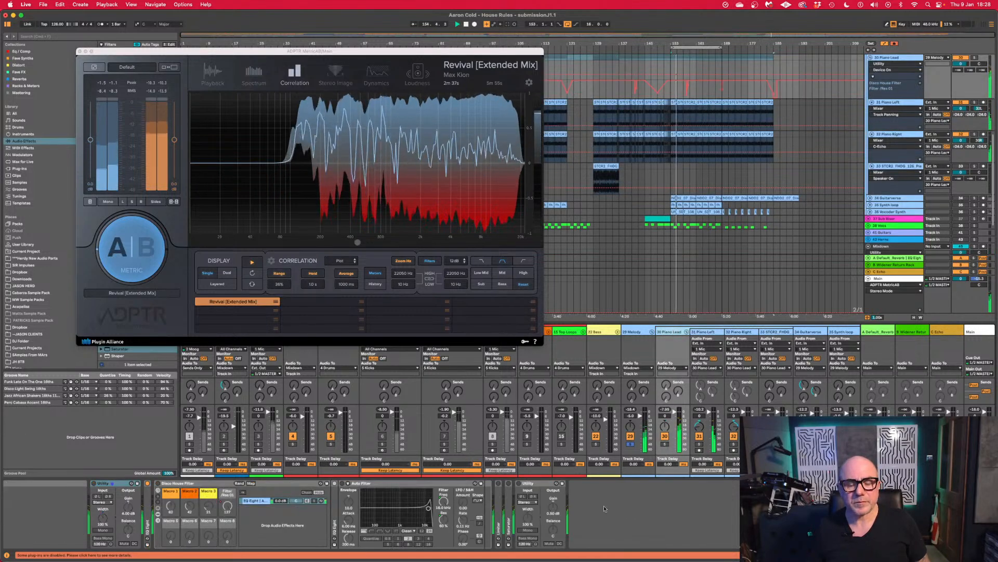
pyautogui.click(79, 52)
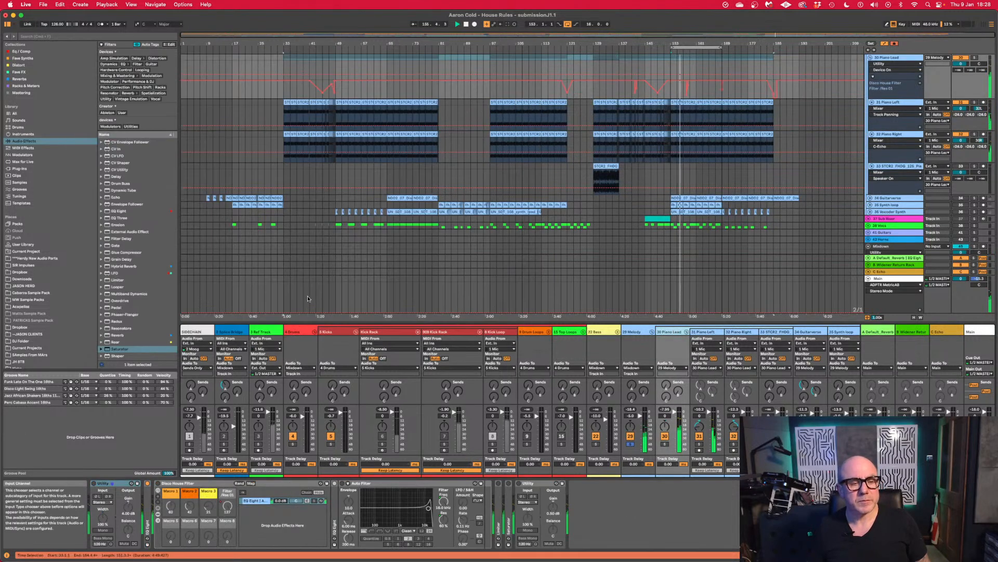
pyautogui.press('space')
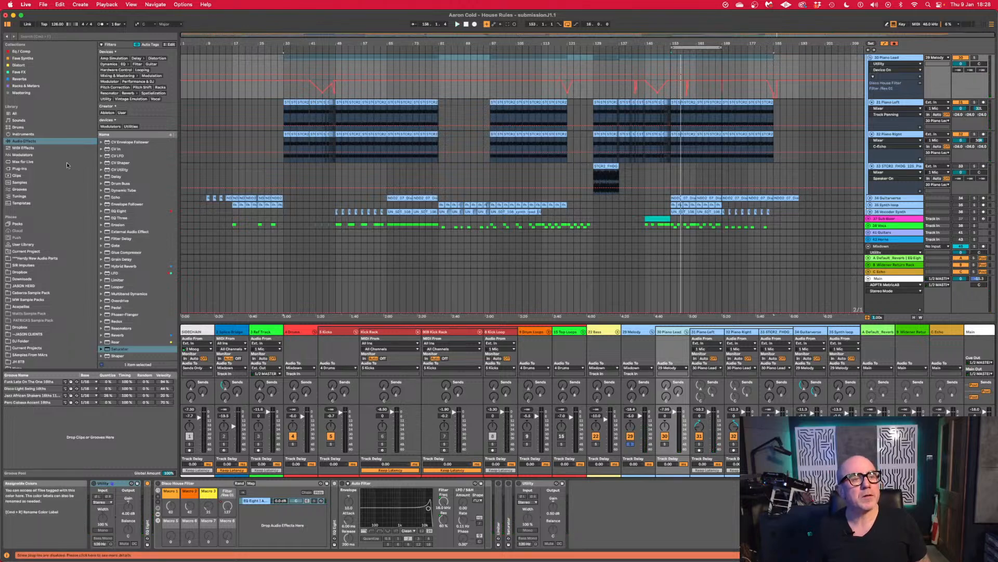
pyautogui.click(24, 52)
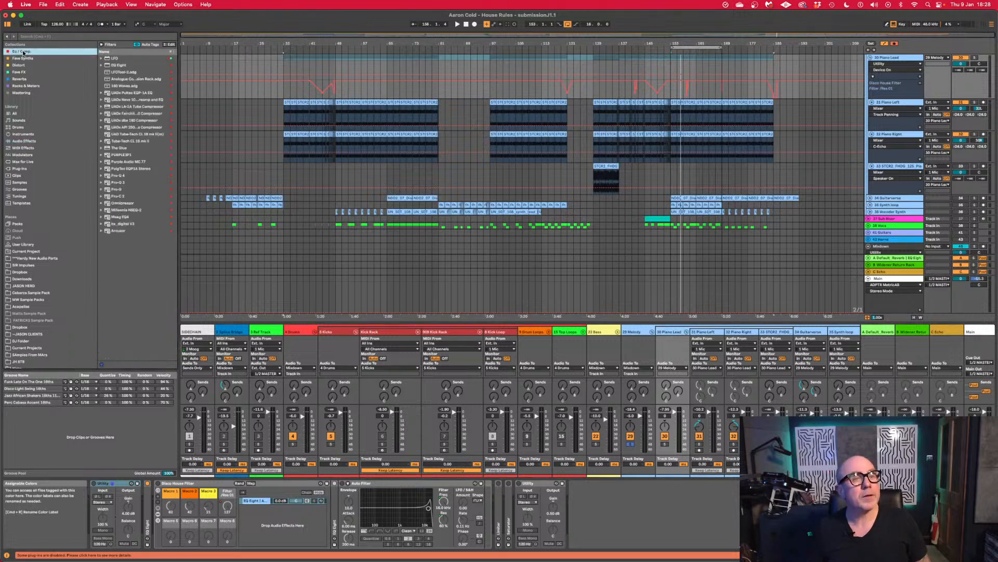
pyautogui.doubleClick(125, 66)
pyautogui.press('space')
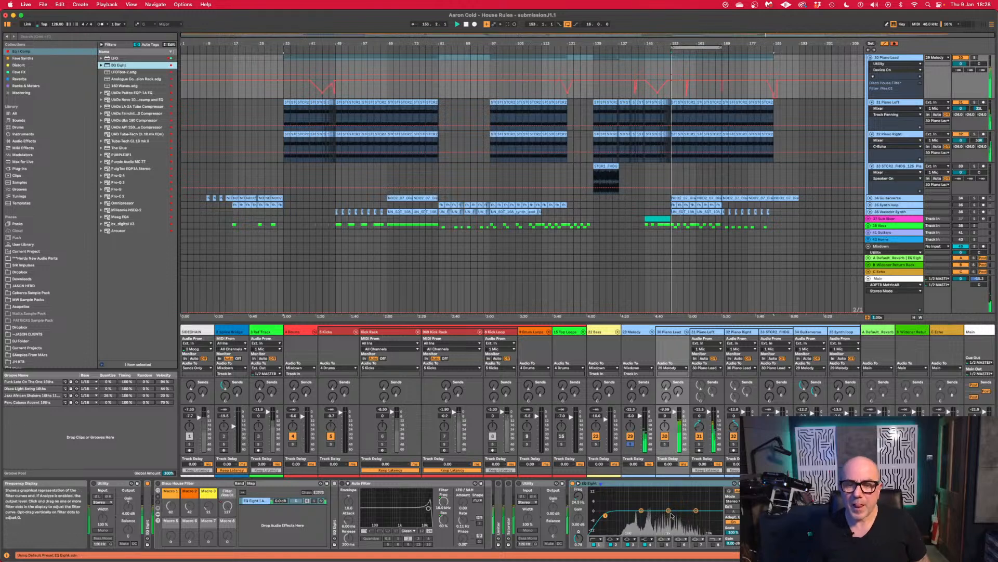
# Switch the new EQ Eight to M/S mode and shape a broad, gentle boost with band 3 in the upper mids.
pyautogui.click(670, 511)
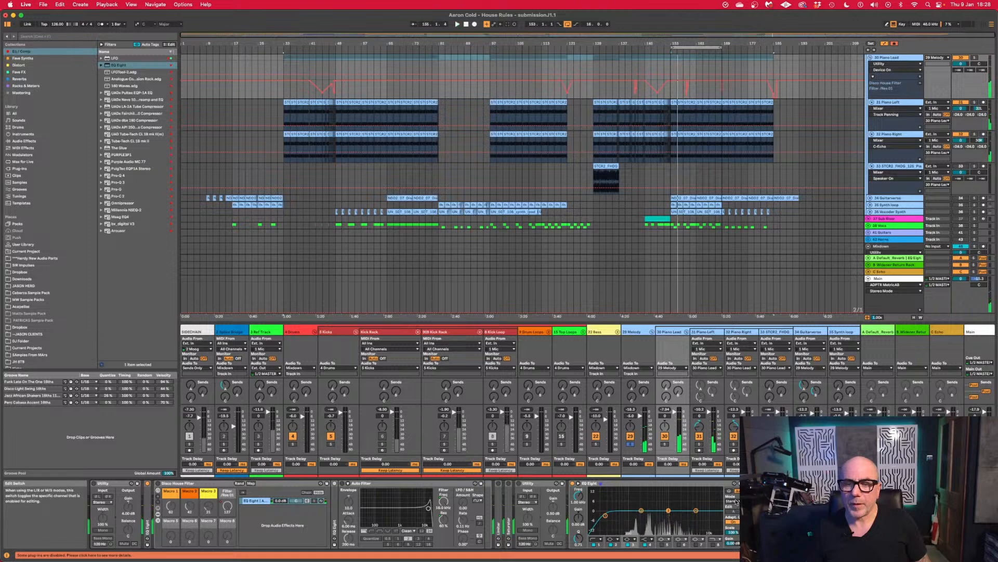
pyautogui.click(736, 501)
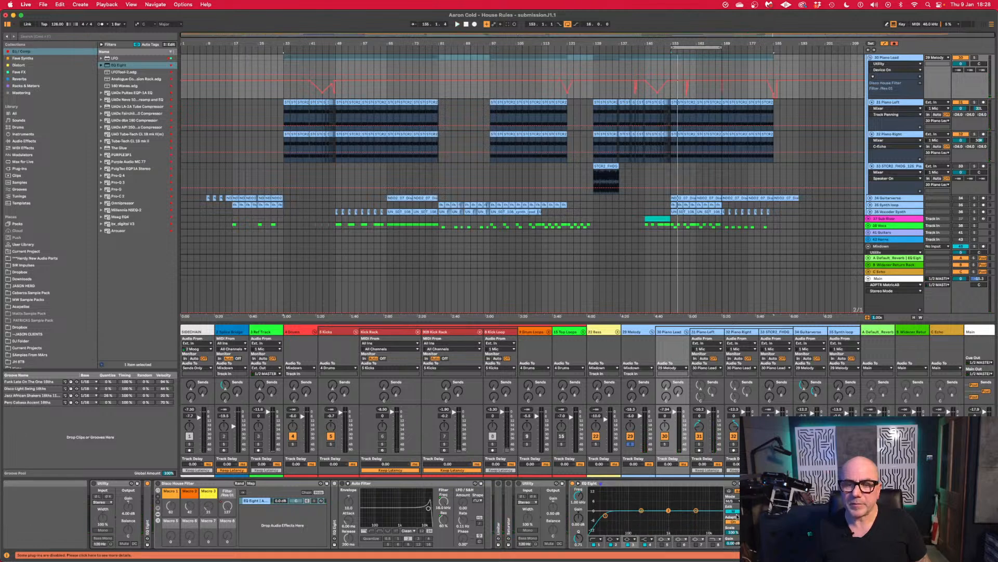
pyautogui.press('space')
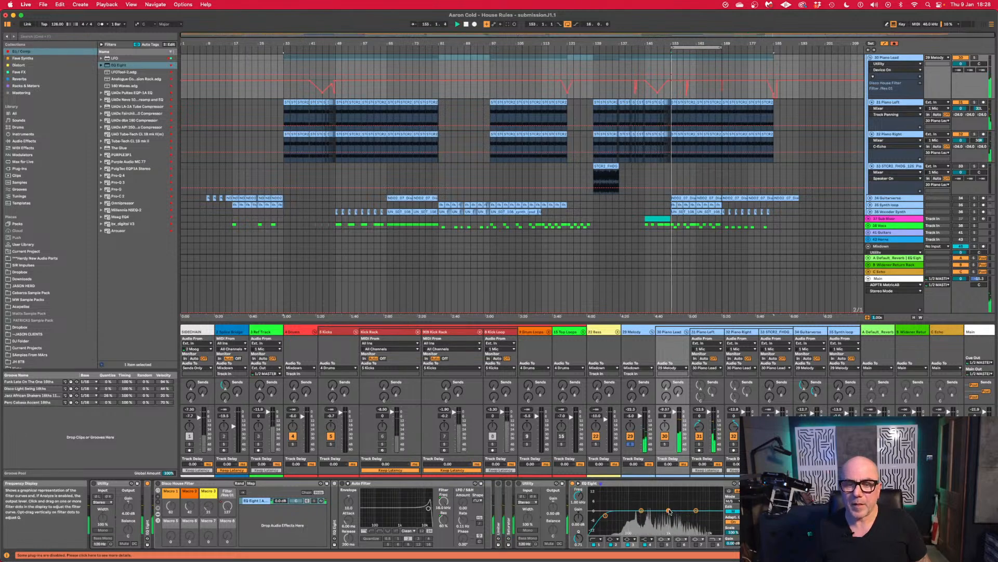
pyautogui.moveTo(670, 511)
pyautogui.mouseDown()
pyautogui.moveTo(653, 505)
pyautogui.moveTo(679, 504)
pyautogui.mouseUp()
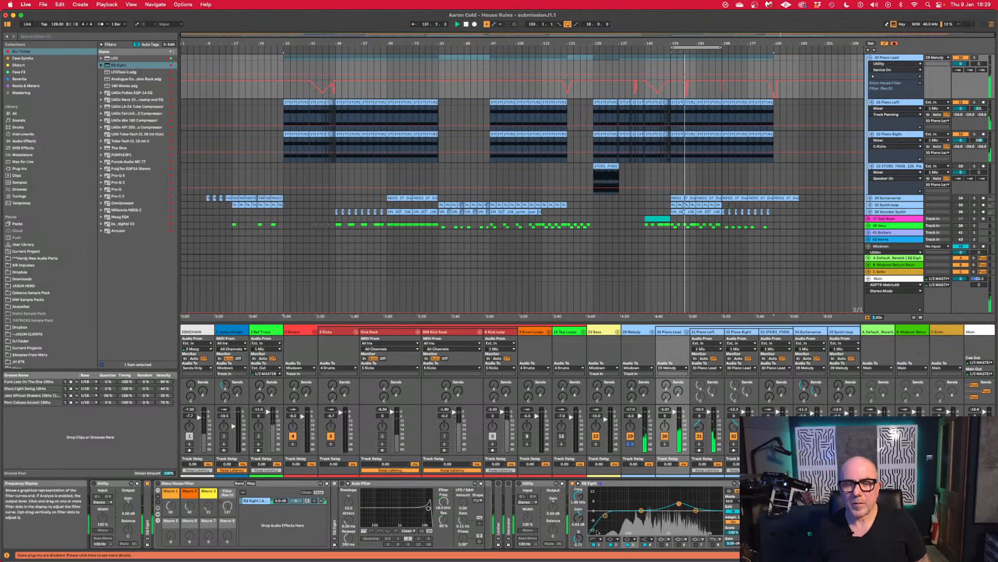
pyautogui.moveTo(579, 539); pyautogui.dragTo(578, 547)
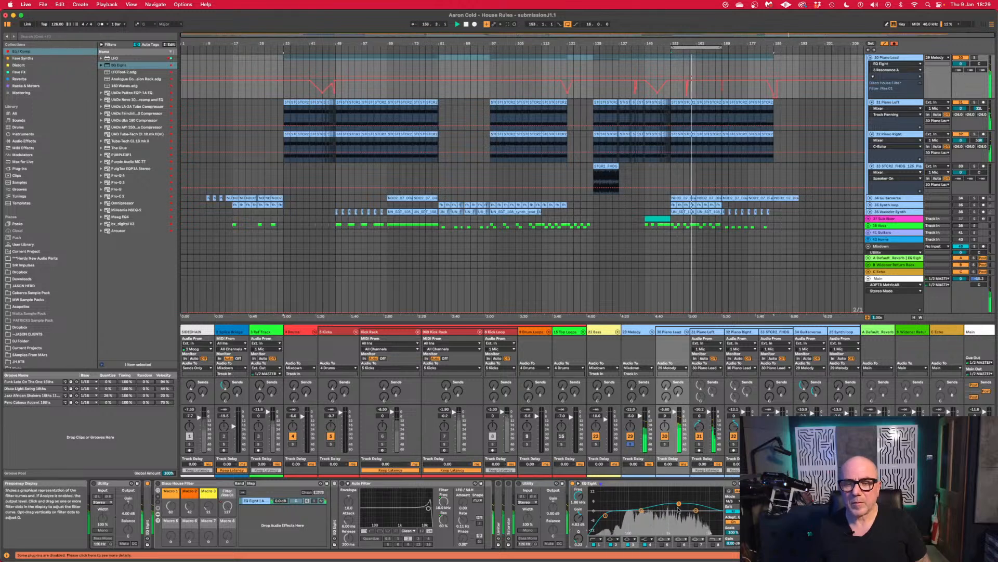
pyautogui.moveTo(680, 503); pyautogui.dragTo(679, 505)
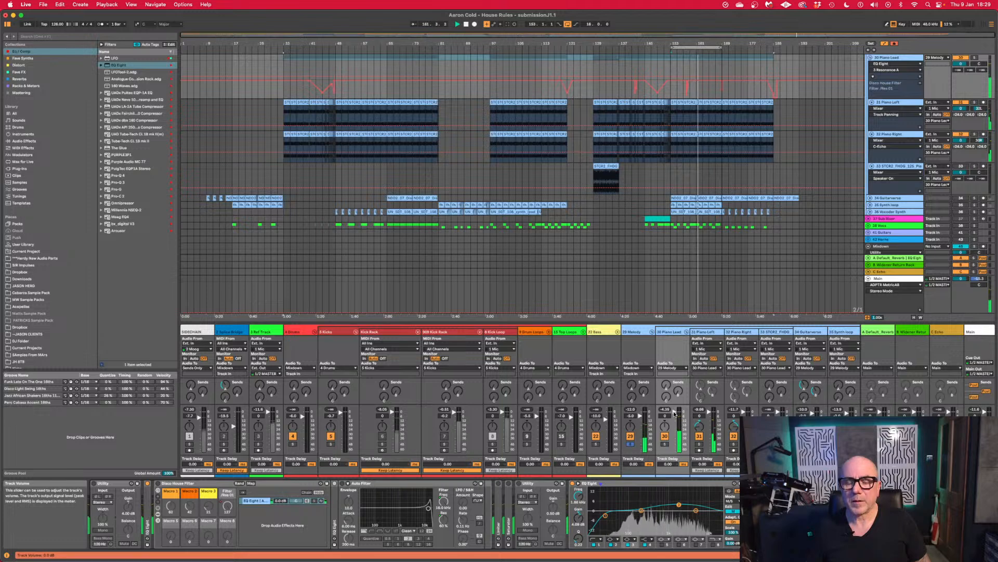
# Lower the Piano Lead track's volume slightly while the loop plays, and reopen MetricAB to check the correlation.
pyautogui.moveTo(674, 414); pyautogui.dragTo(674, 418)
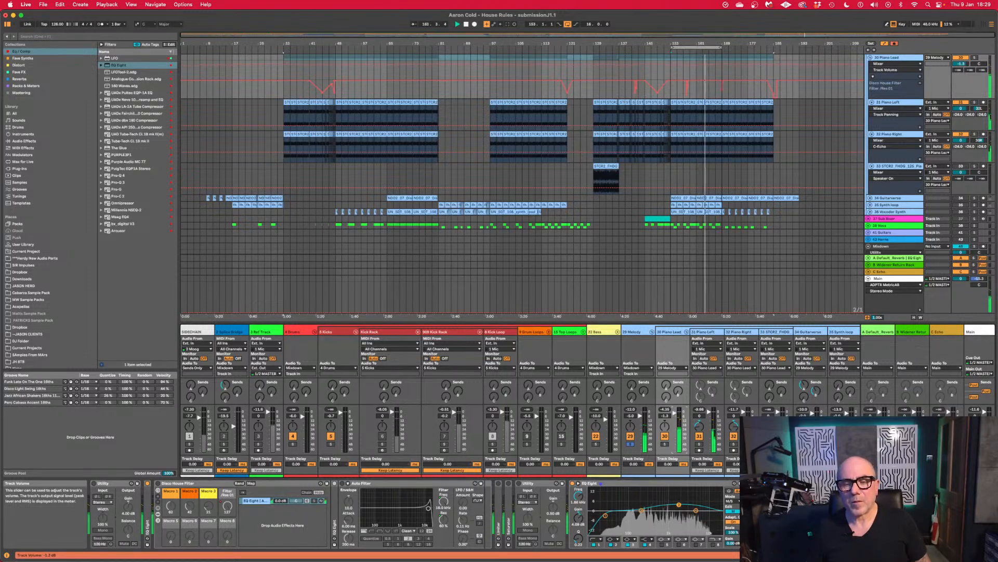
pyautogui.moveTo(674, 415); pyautogui.dragTo(674, 413)
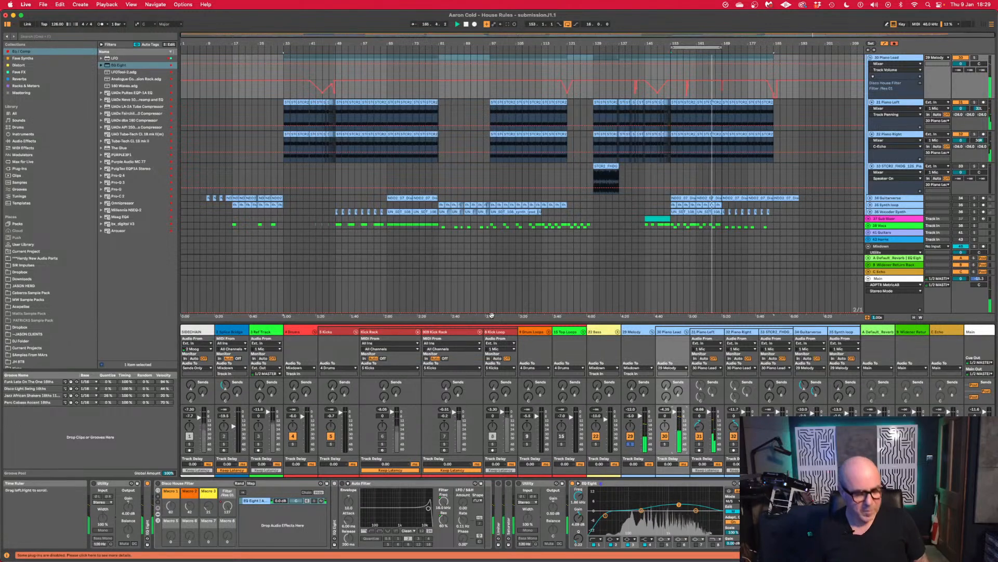
pyautogui.press('alt+super+p')
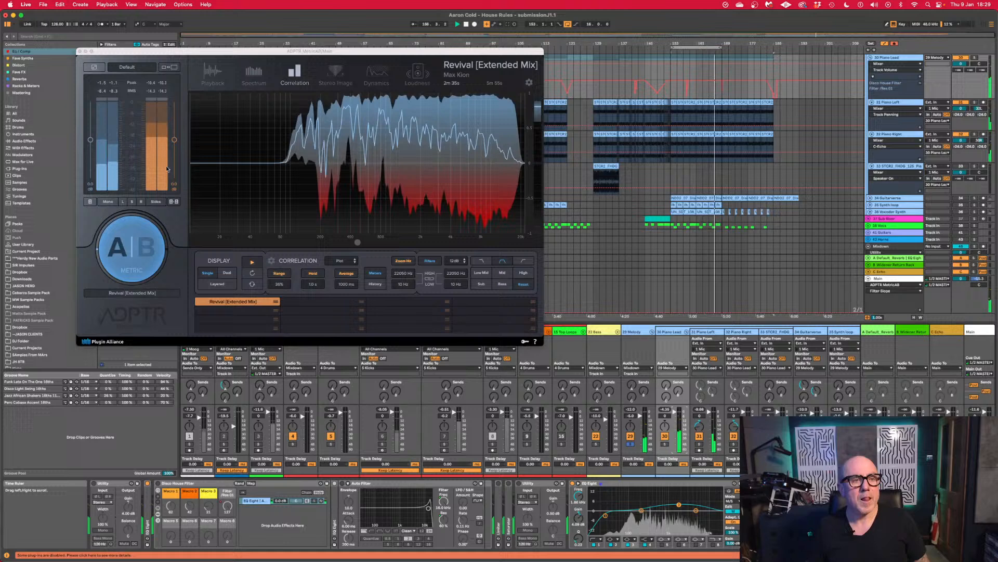
# Compare the piano layers in mono and stereo in MetricAB while readjusting the gain of the Piano Lead EQ Eight's upper-mid boost.
pyautogui.click(108, 201)
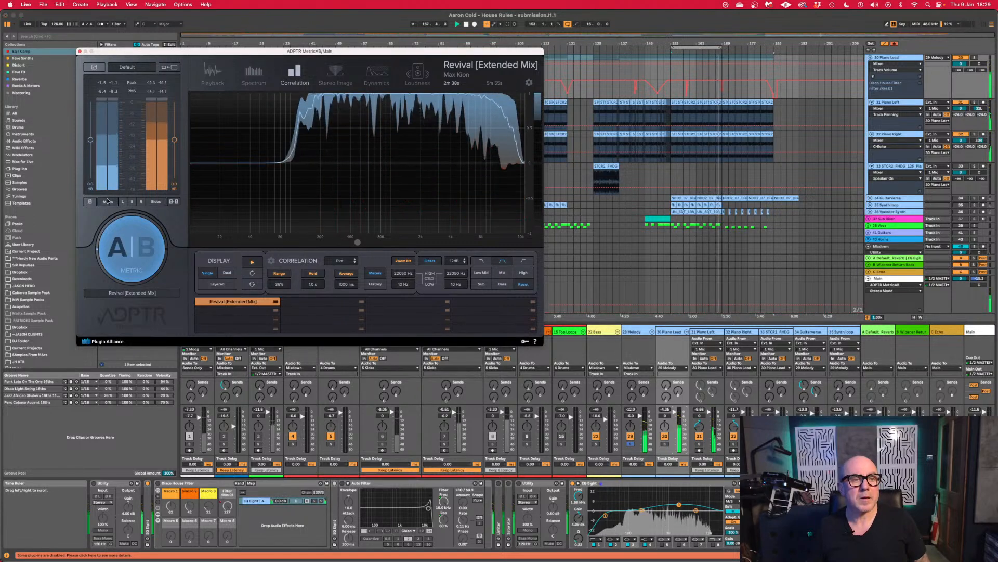
pyautogui.click(107, 201)
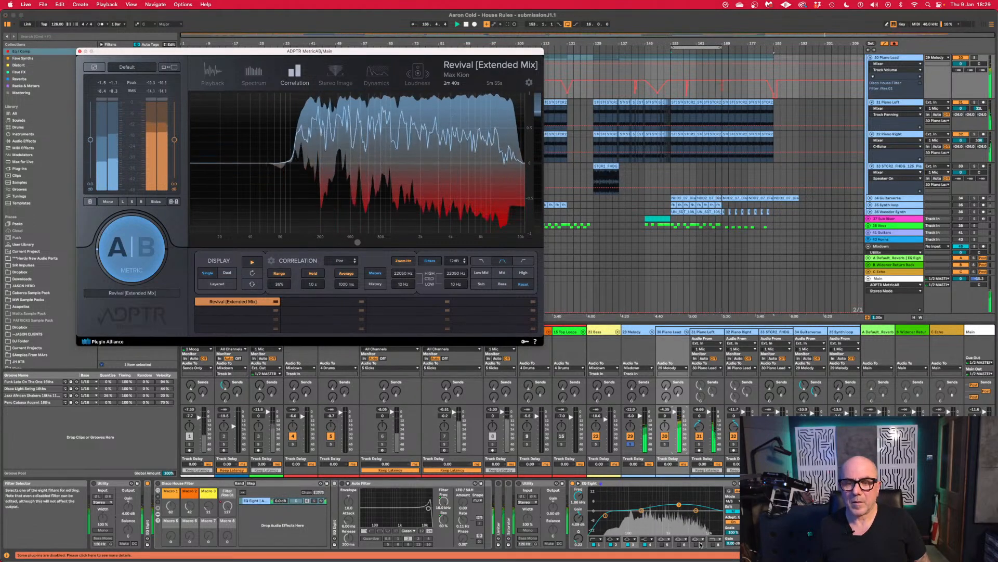
pyautogui.moveTo(679, 504); pyautogui.dragTo(677, 512)
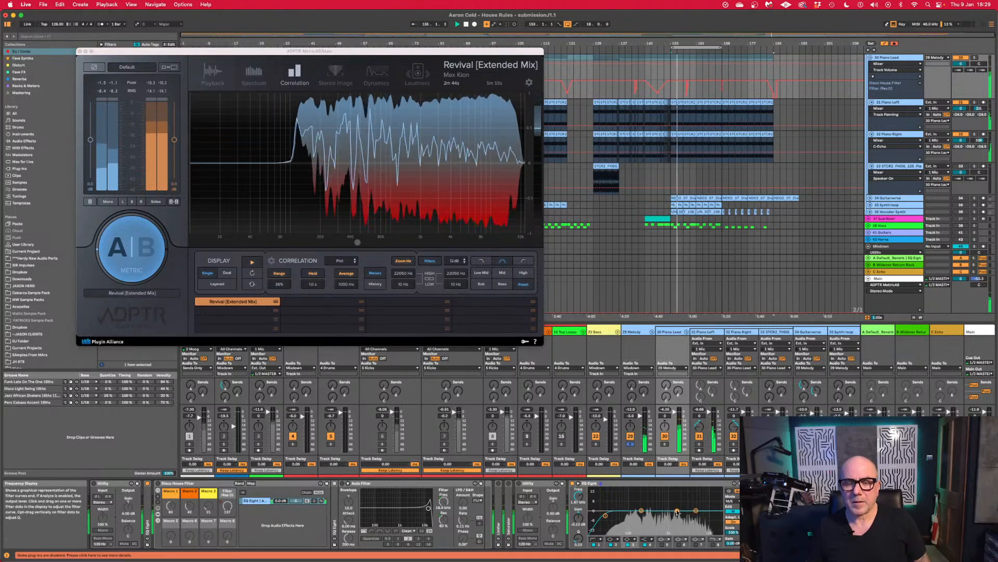
pyautogui.click(108, 203)
pyautogui.click(107, 203)
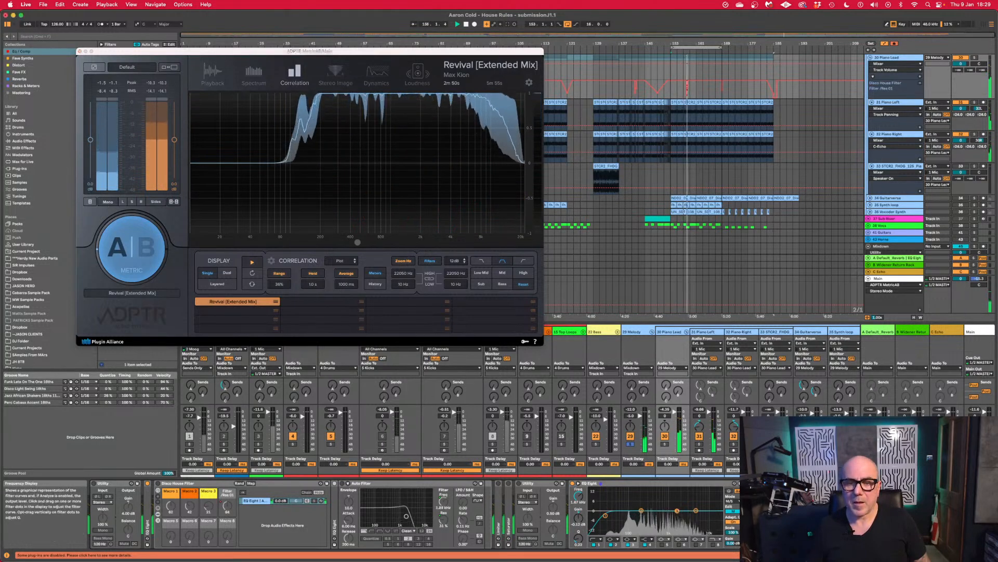
pyautogui.moveTo(677, 512); pyautogui.dragTo(675, 507)
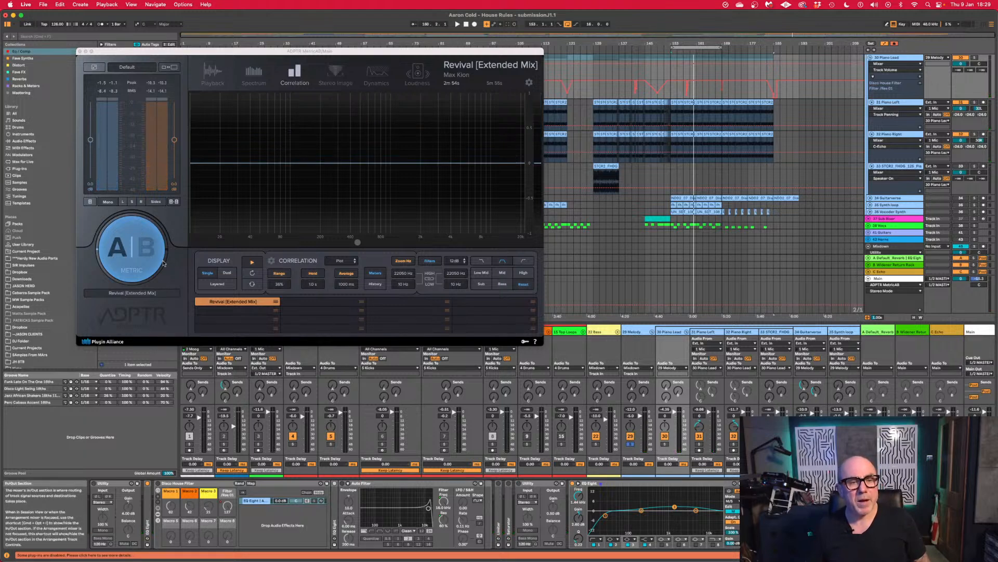
# Unsolo the Melody group and audition the piano layers within the full mix.
pyautogui.click(630, 444)
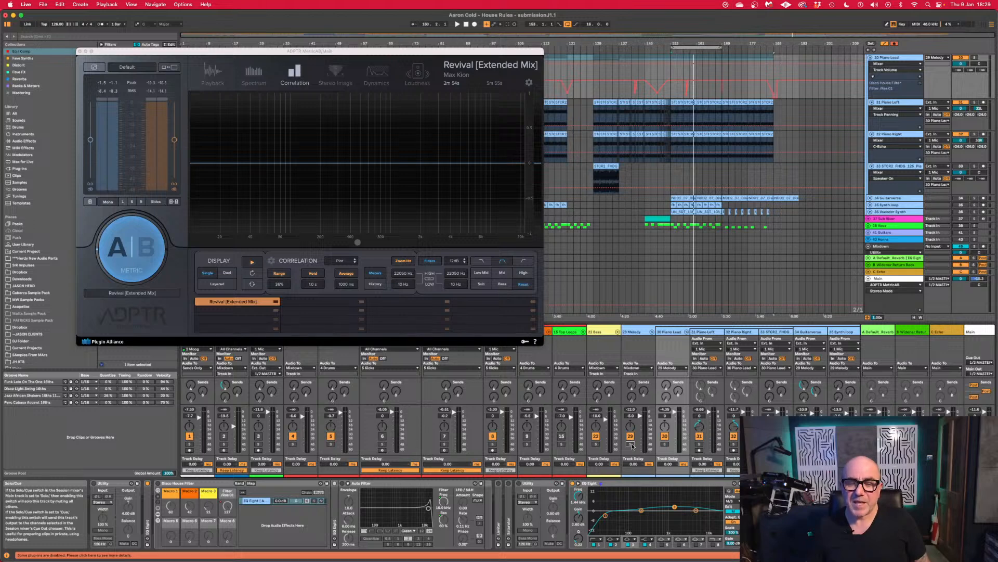
pyautogui.press('space')
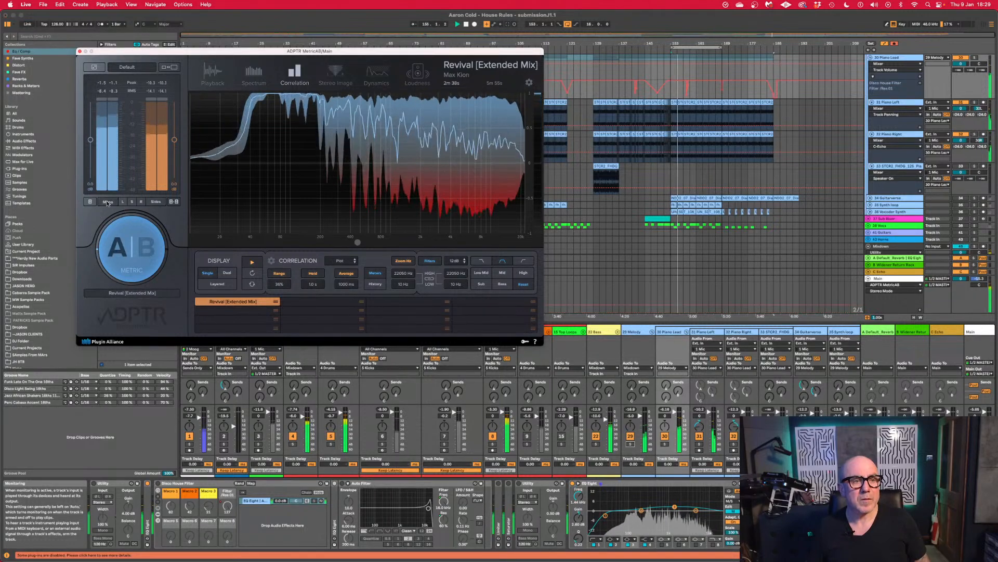
pyautogui.press('space')
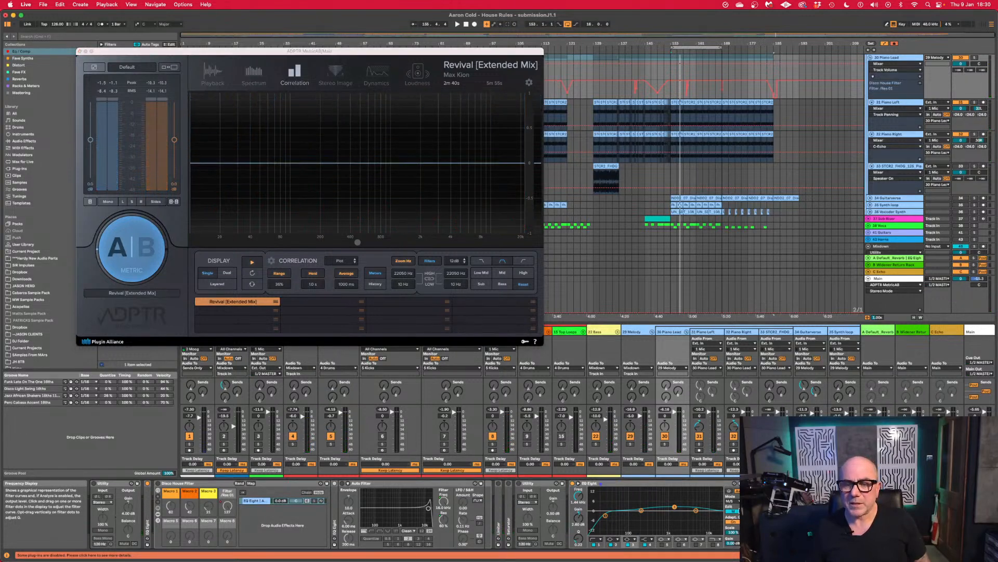
# Switch the Piano Lead's EQ Eight to editing the side channel, adjust its upper filter band and resume playback.
pyautogui.click(734, 510)
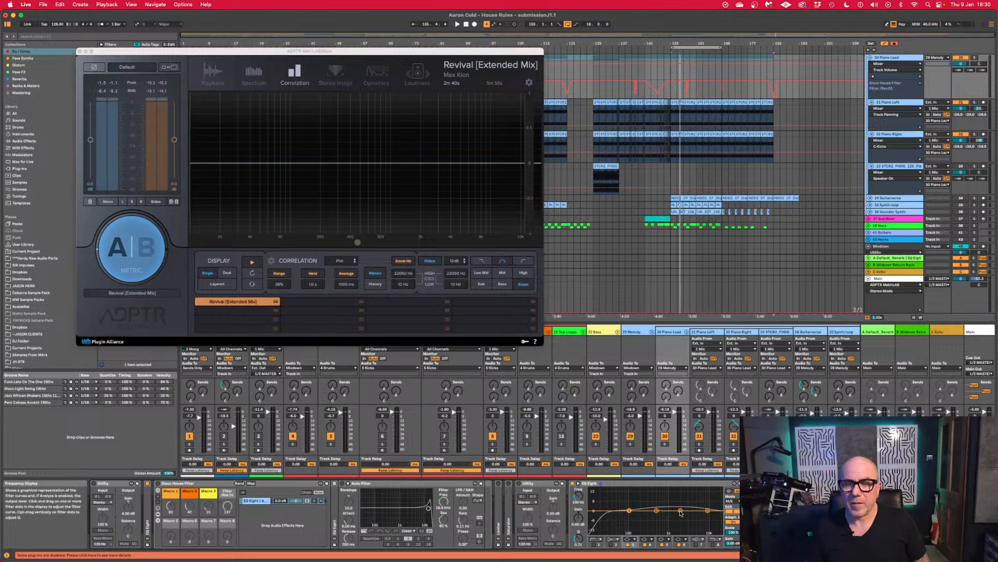
pyautogui.moveTo(708, 512); pyautogui.dragTo(702, 512)
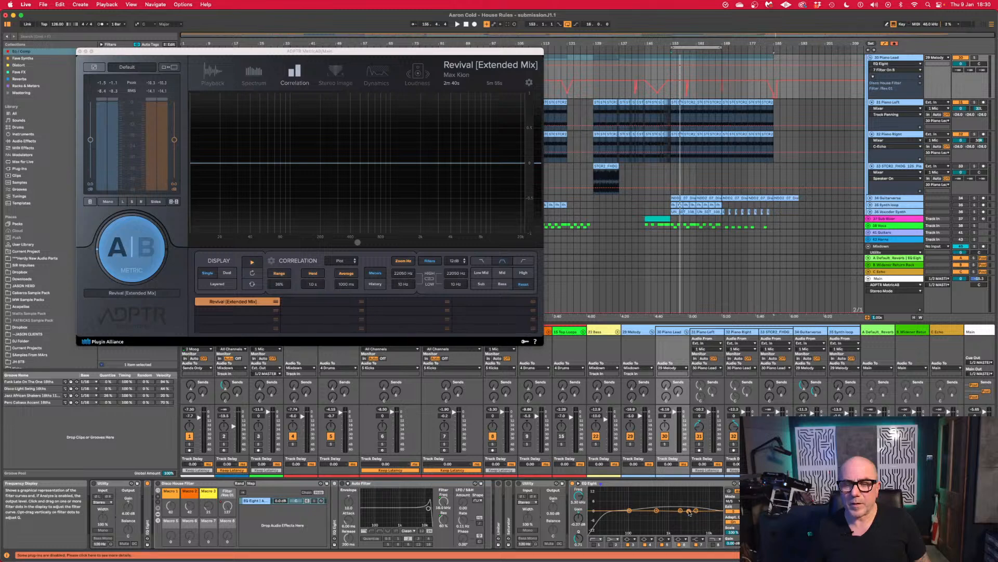
pyautogui.press('space')
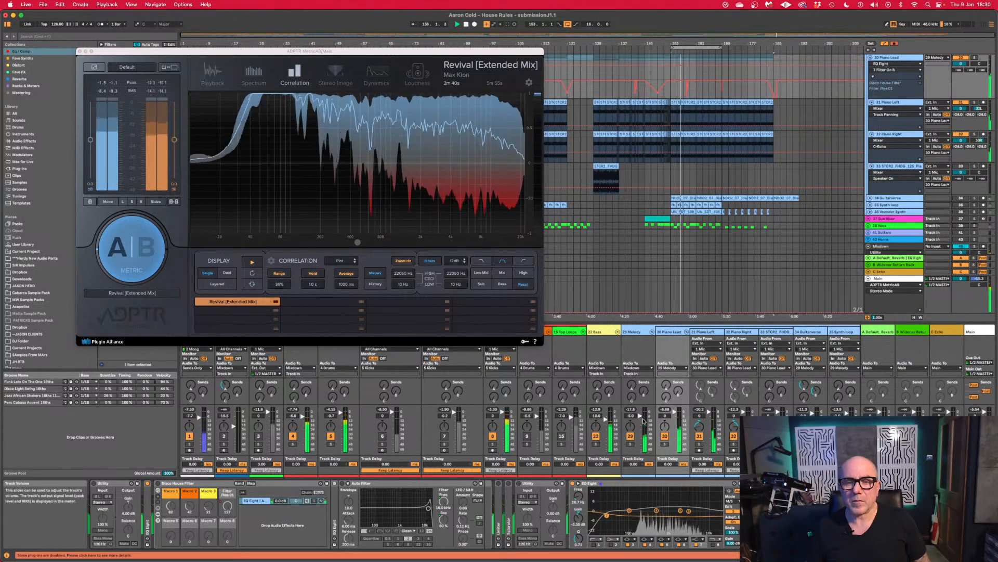
# Compare the full mix in mono and stereo with MetricAB, briefly bypass the Piano Lead's EQ Eight for comparison, and stop playback.
pyautogui.click(109, 201)
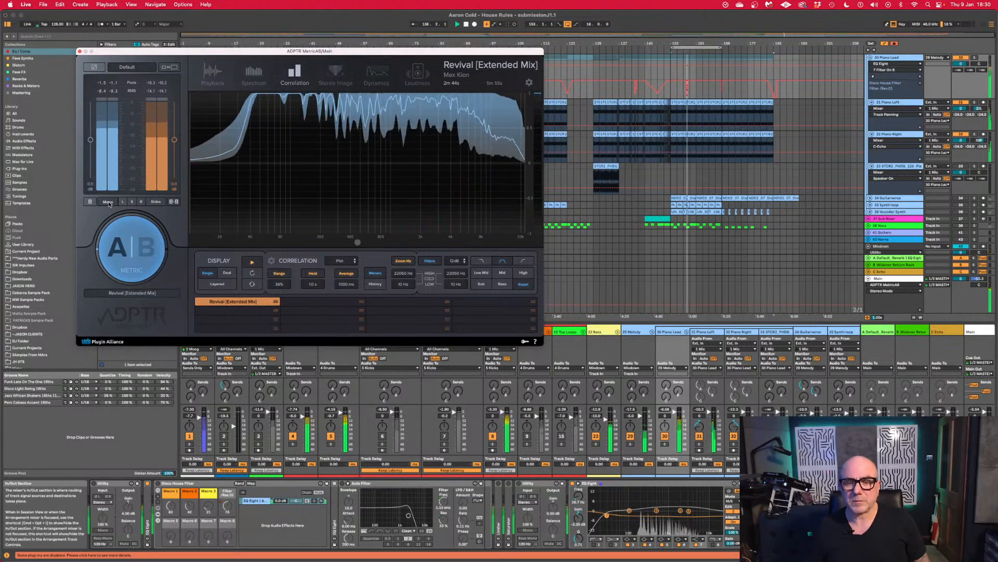
pyautogui.click(109, 203)
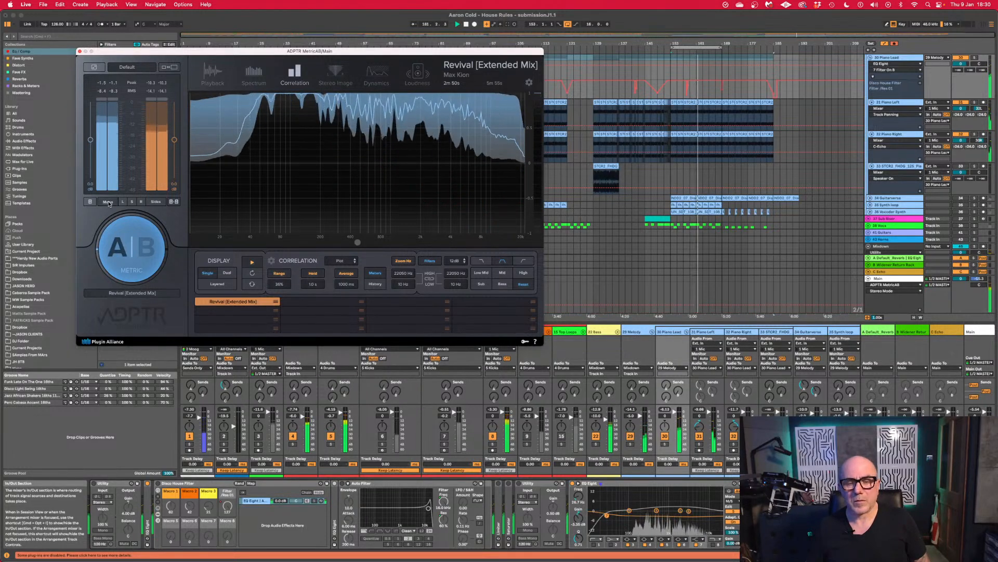
pyautogui.click(573, 485)
pyautogui.click(573, 484)
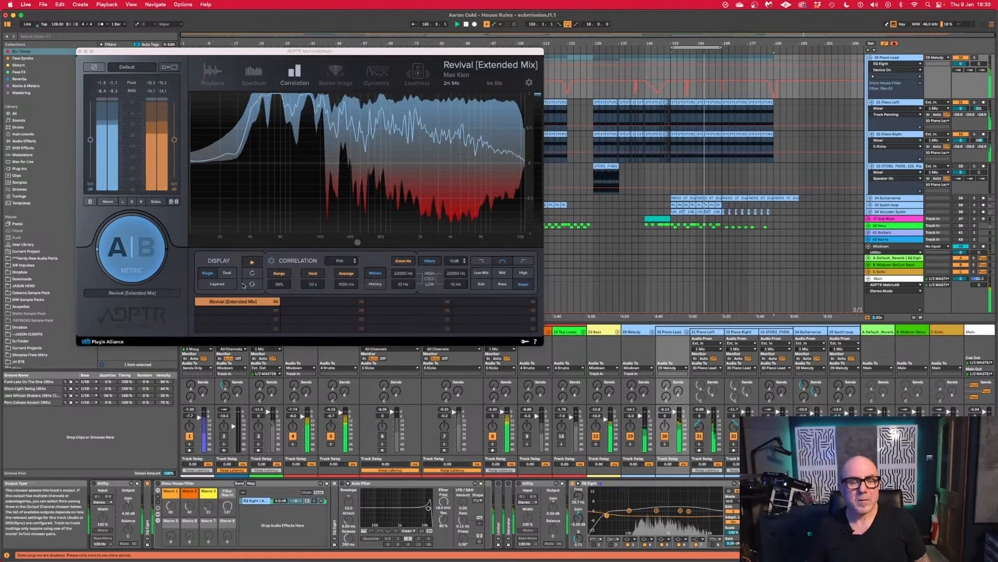
pyautogui.click(111, 203)
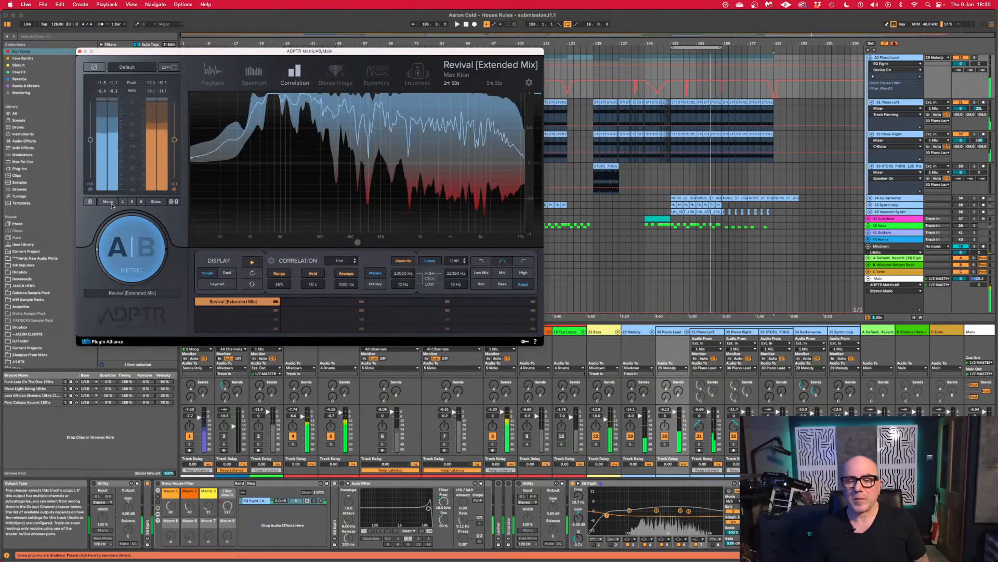
pyautogui.press('space')
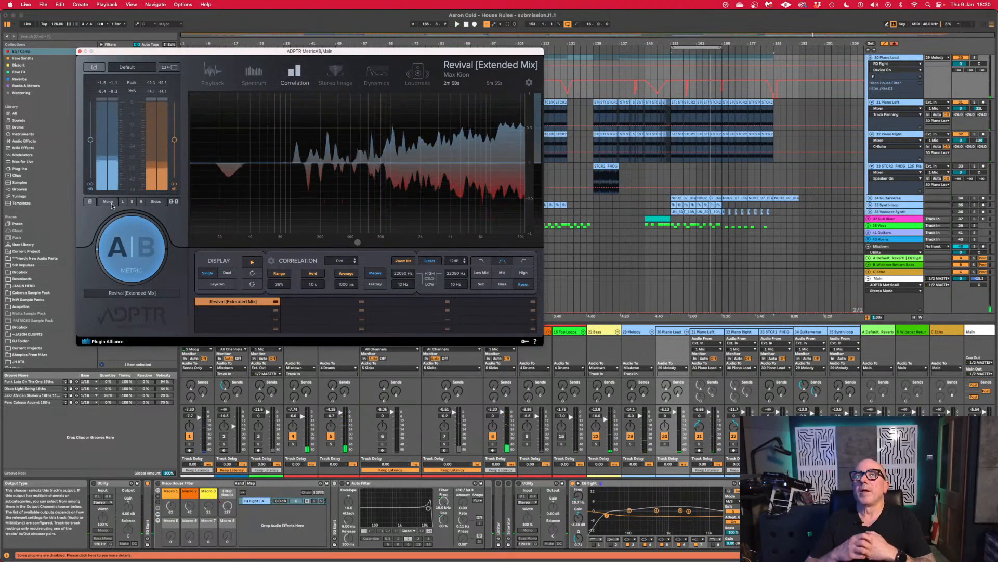
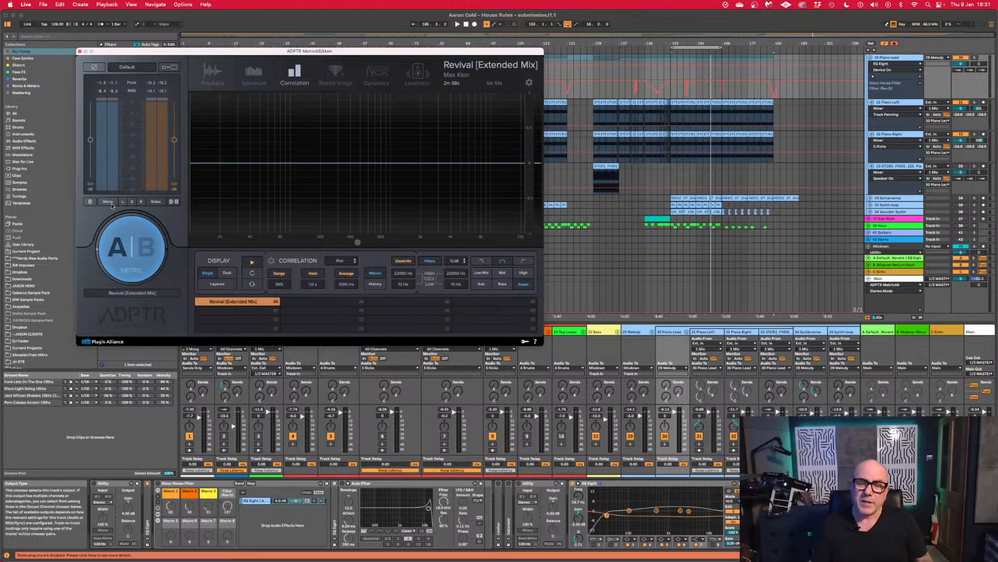
# Replay the loop briefly to check the full mix's correlation in MetricAB, and close the plug-in window.
pyautogui.click(618, 438)
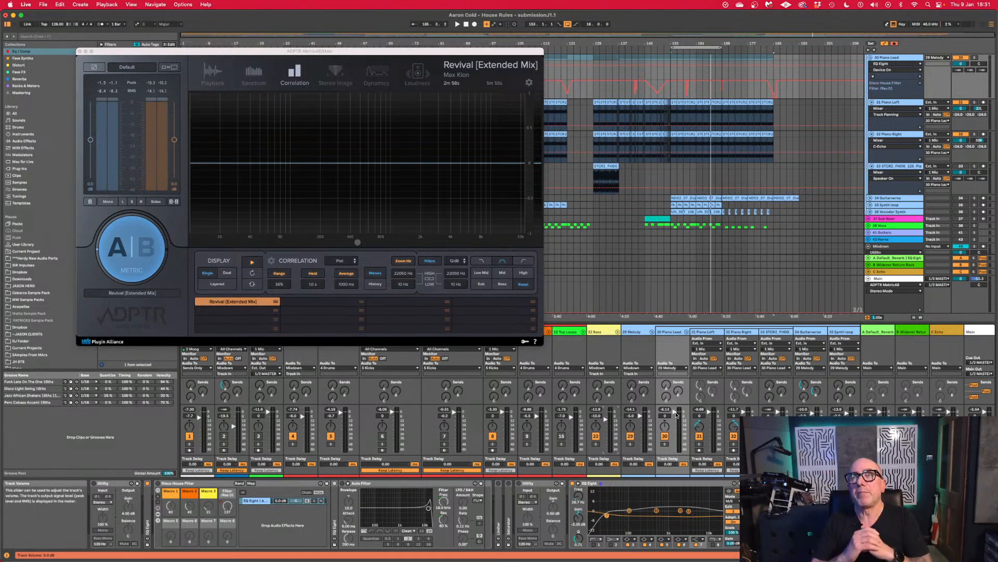
pyautogui.press('space')
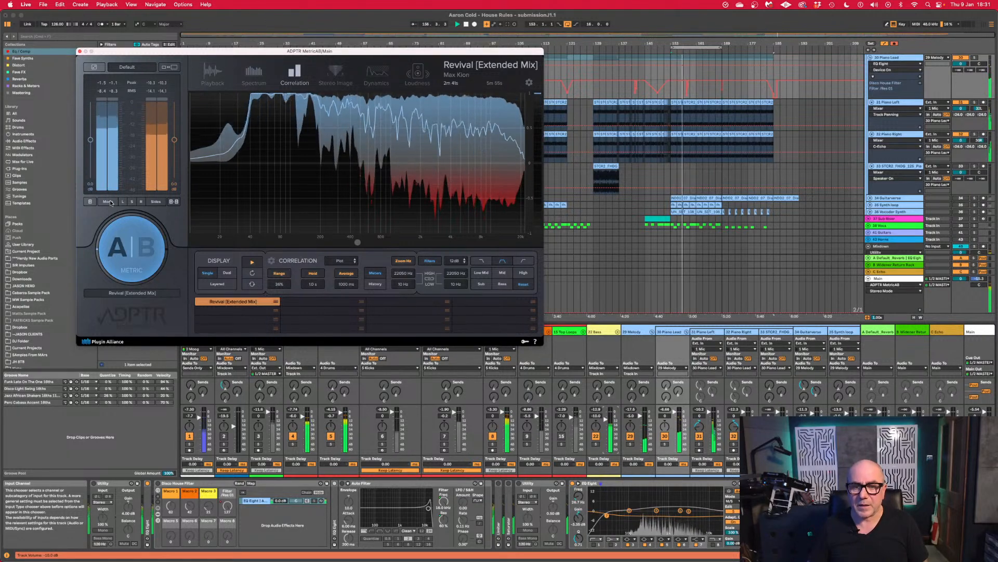
pyautogui.press('space')
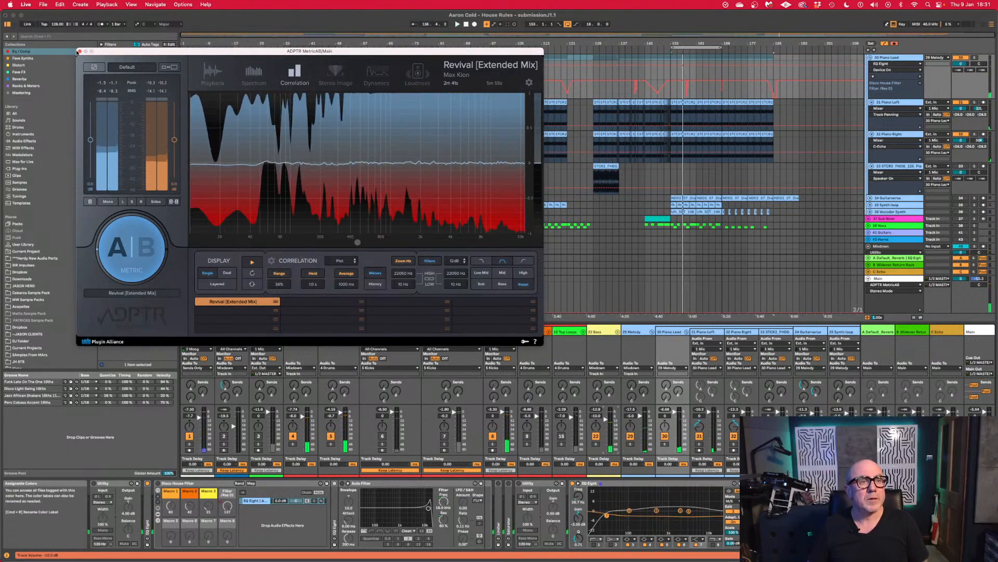
pyautogui.click(80, 52)
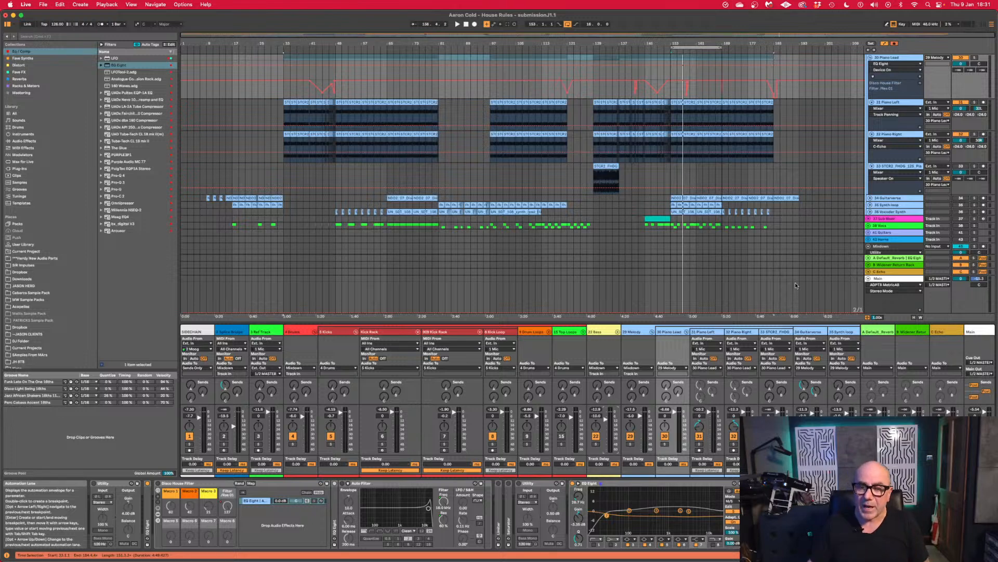
# While the loop plays, deactivate the last Utility device on both the Piano Left and Piano Right tracks.
pyautogui.press('space')
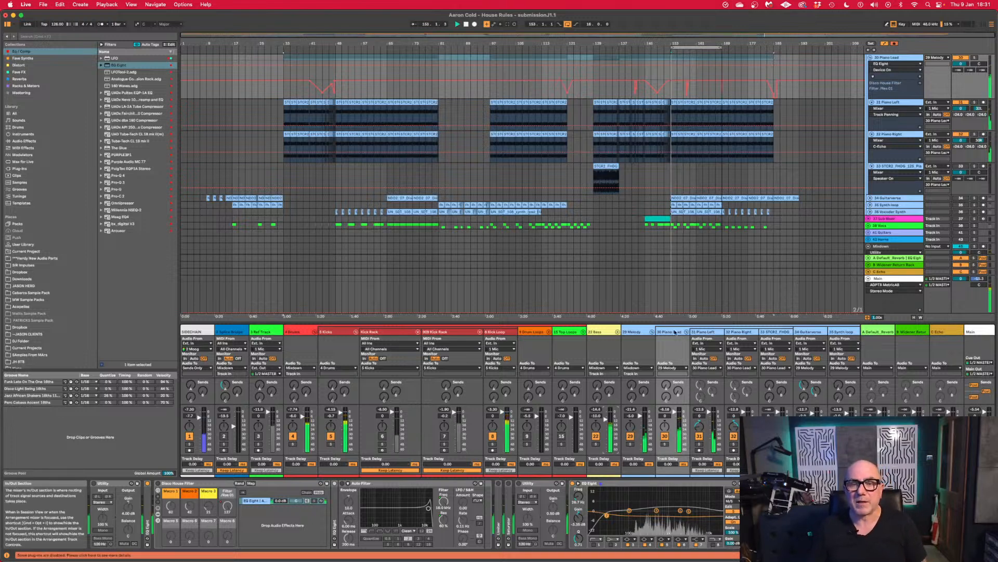
pyautogui.click(699, 332)
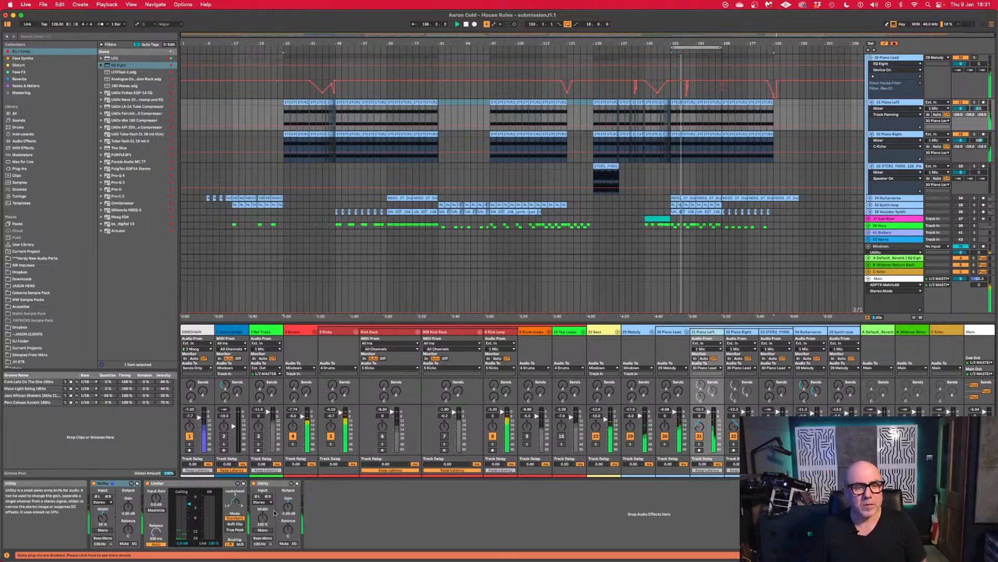
pyautogui.click(254, 484)
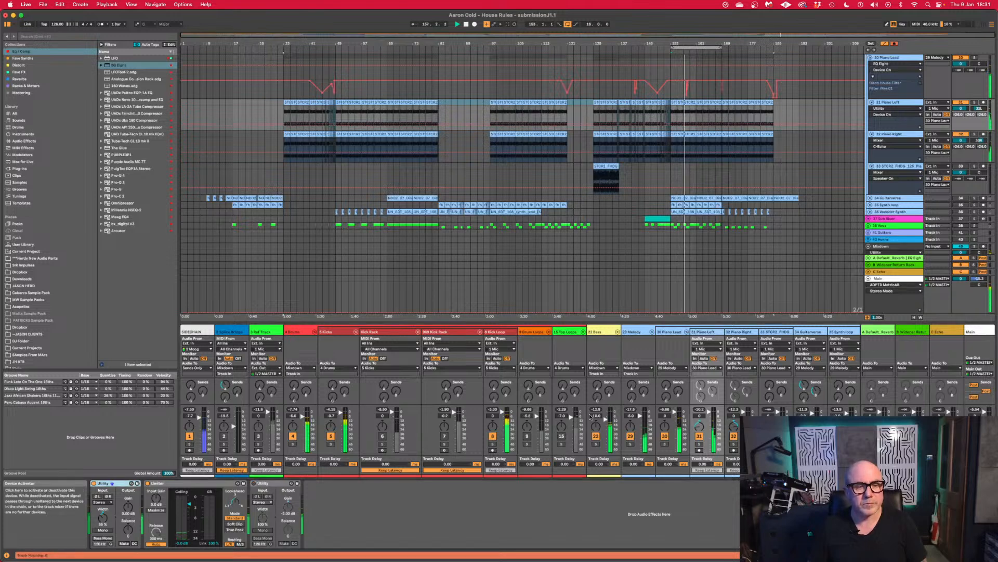
pyautogui.click(741, 333)
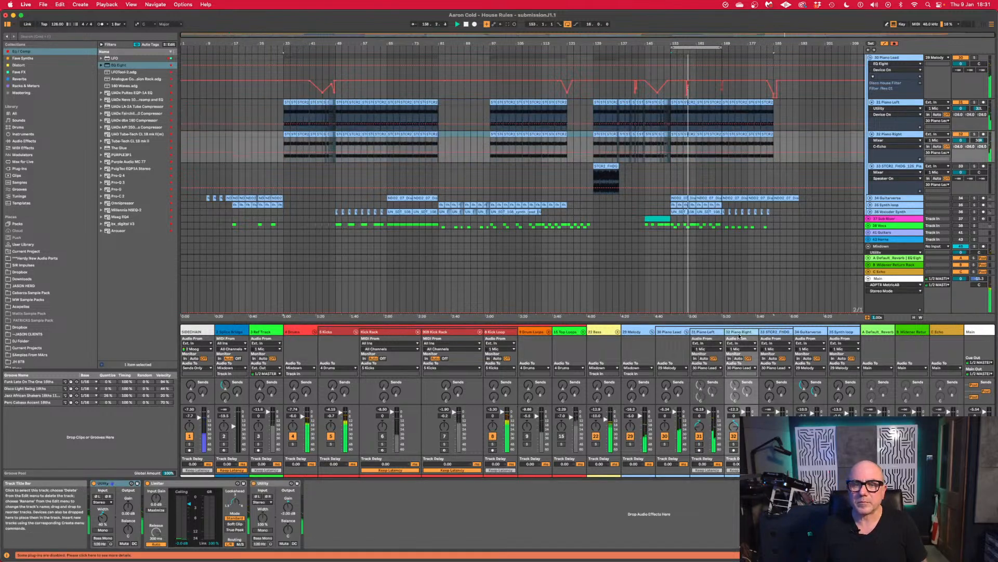
pyautogui.click(253, 483)
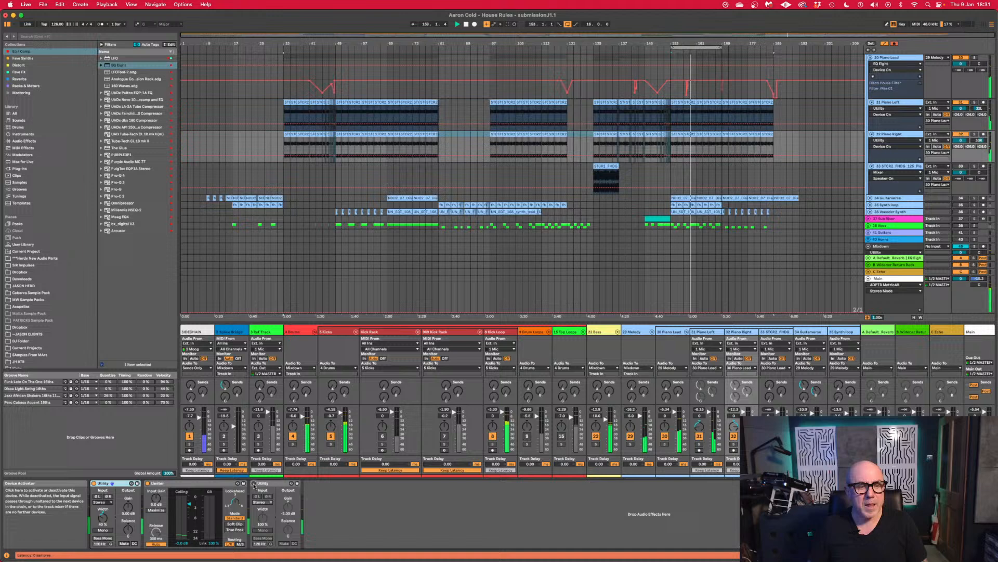
# Deactivate the Limiter on both the Piano Right and Piano Left tracks.
pyautogui.click(147, 483)
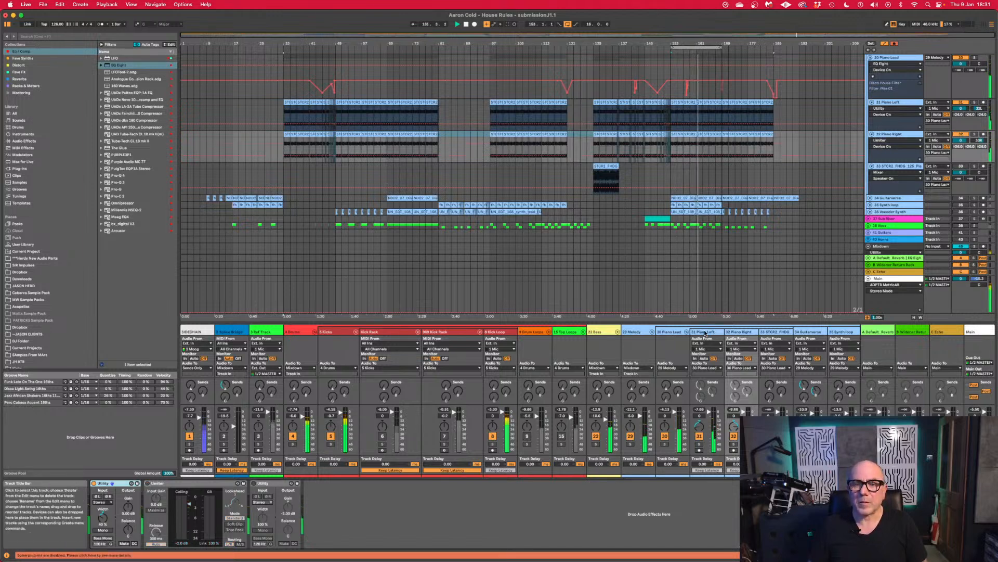
pyautogui.click(703, 387)
pyautogui.click(147, 484)
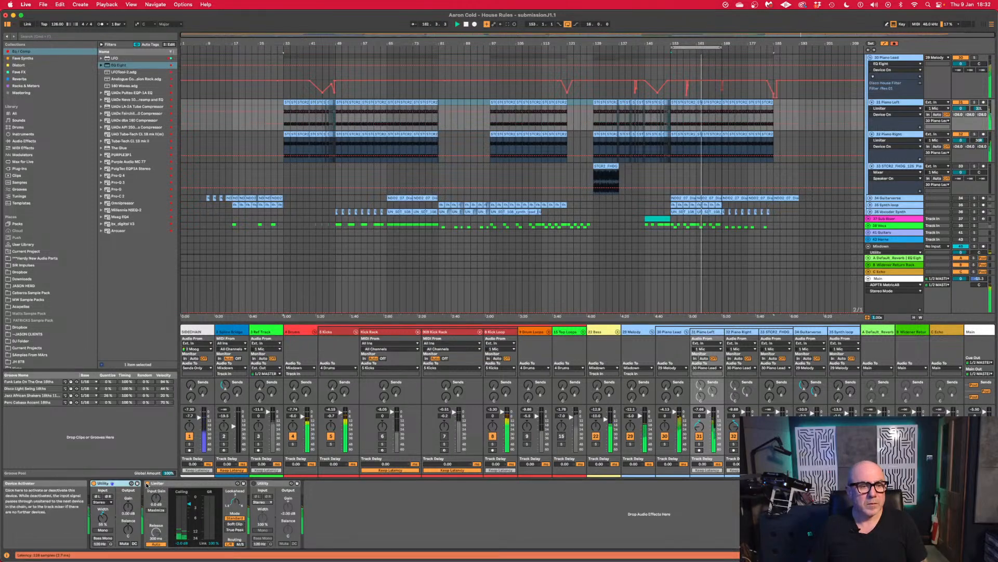
pyautogui.click(147, 483)
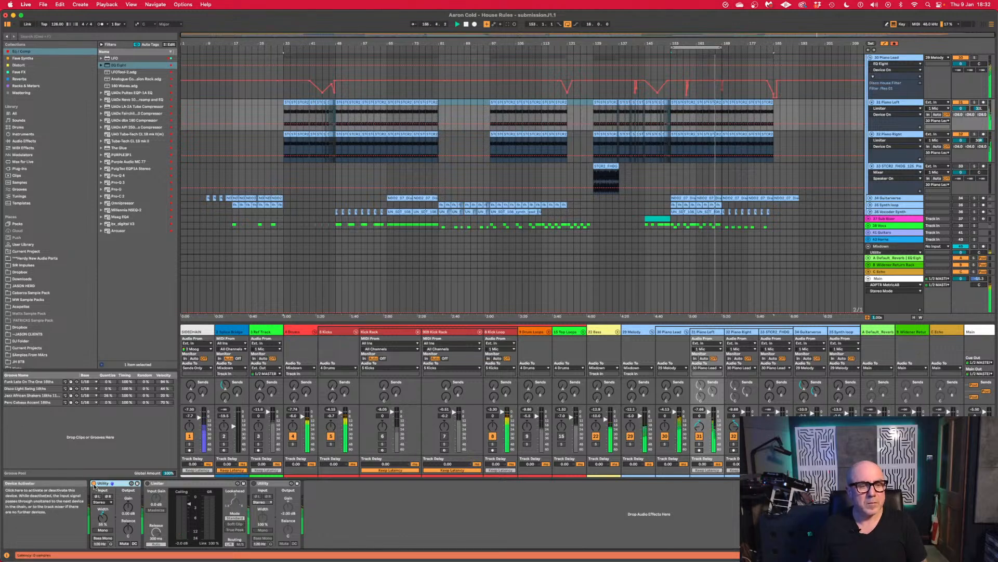
# Turn on Mono in the first Utility of Piano Left and Piano Right, and pan the two tracks to 40L and 40R.
pyautogui.click(104, 529)
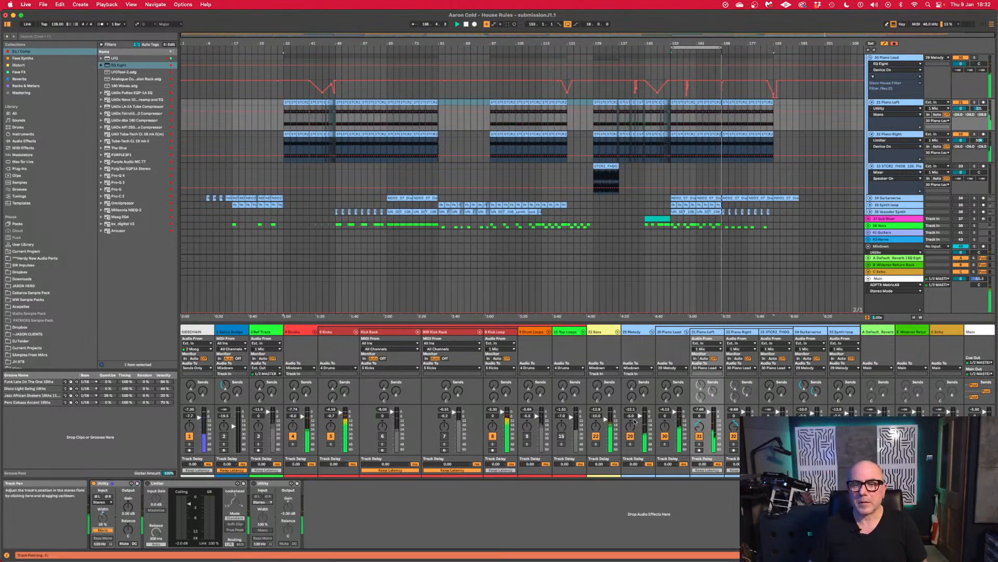
pyautogui.click(739, 331)
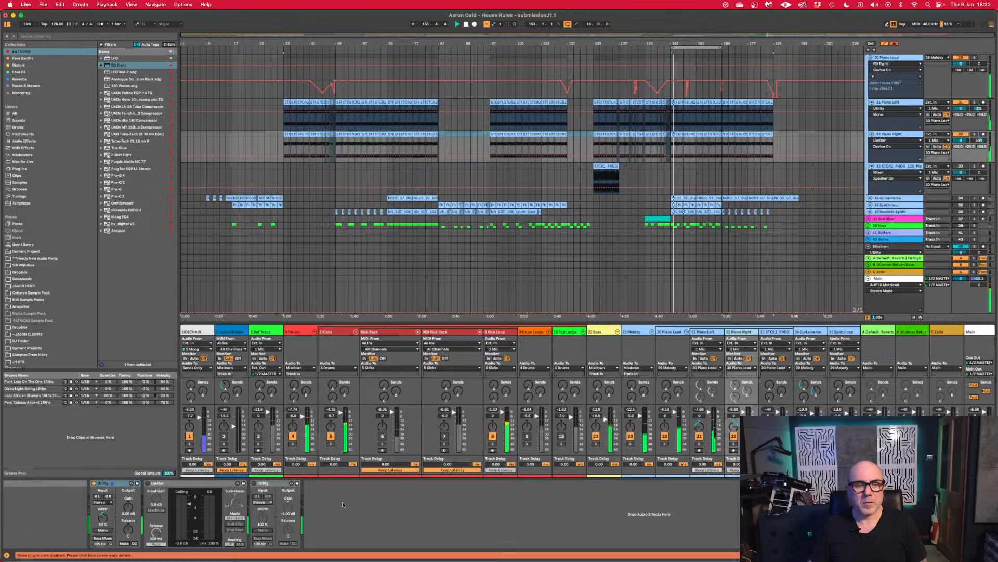
pyautogui.click(104, 530)
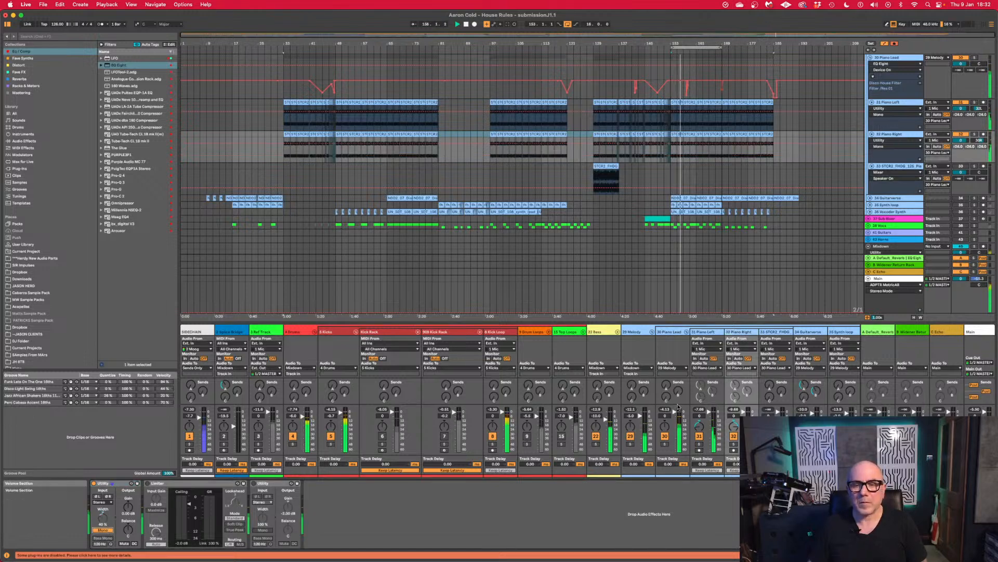
pyautogui.moveTo(734, 426); pyautogui.dragTo(699, 428)
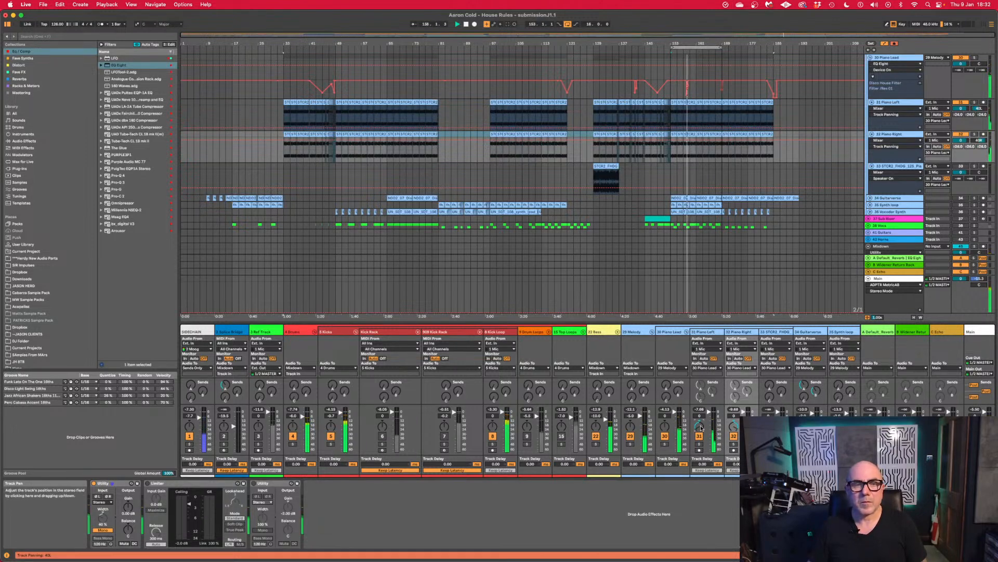
# Check the playing mix's correlation in MetricAB with its Mono monitoring toggled, and hide the plug-in window.
pyautogui.press('alt+super+p')
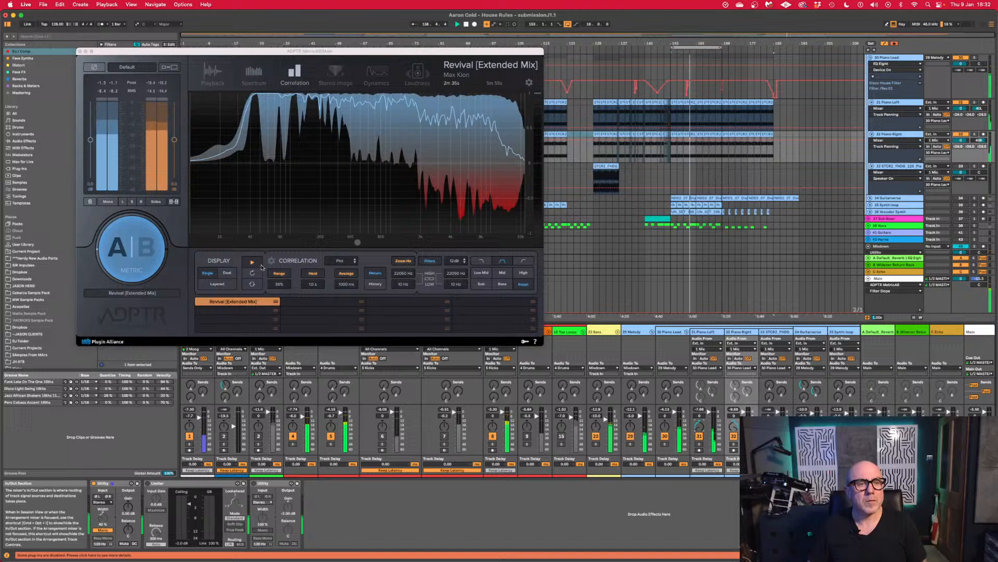
pyautogui.click(107, 202)
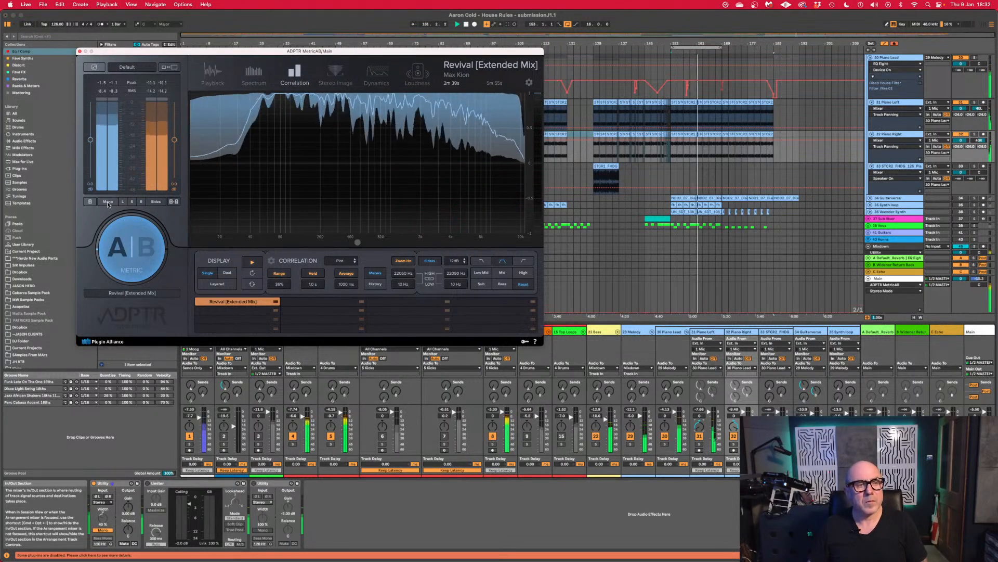
pyautogui.press('alt+super+p')
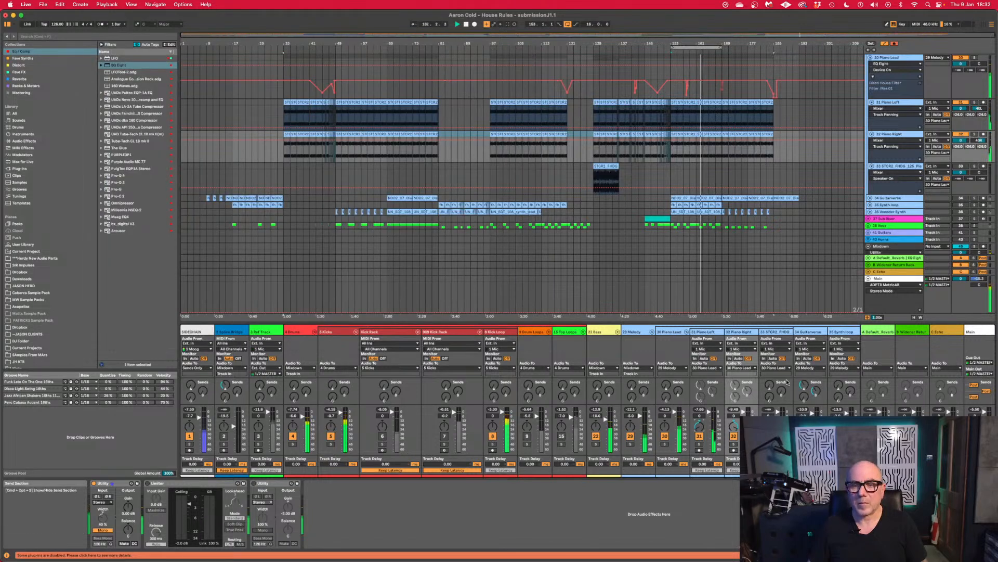
# Adjust Piano Left's panning slightly, and turn off Mono in the first Utility of both Piano Right and Piano Left.
pyautogui.moveTo(698, 427); pyautogui.dragTo(698, 428)
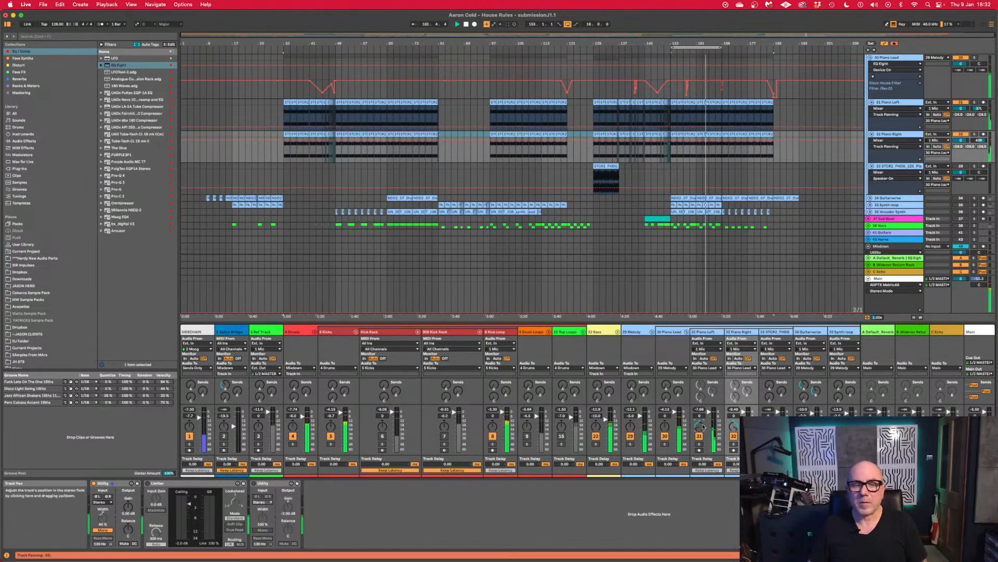
pyautogui.click(106, 530)
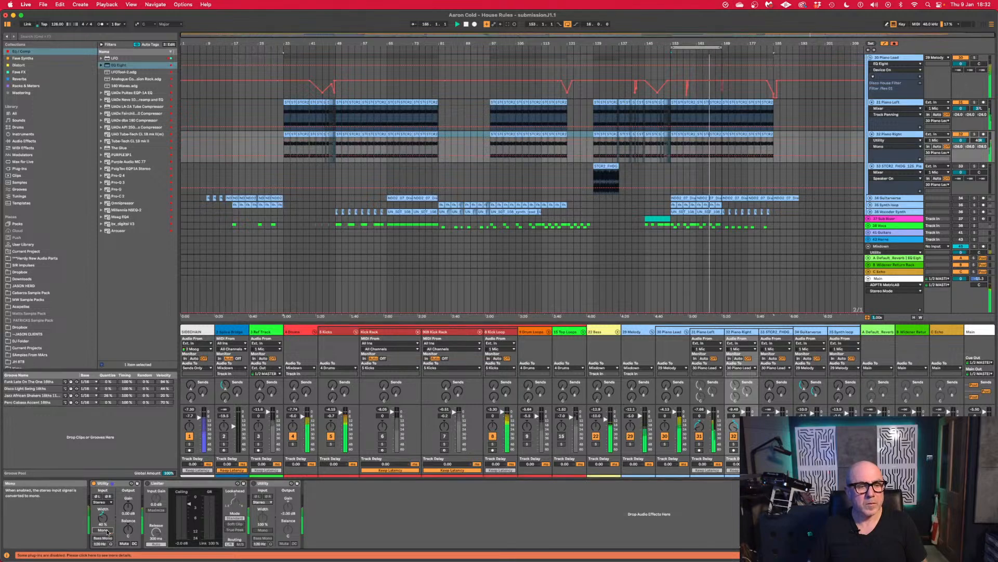
pyautogui.click(710, 332)
pyautogui.click(104, 530)
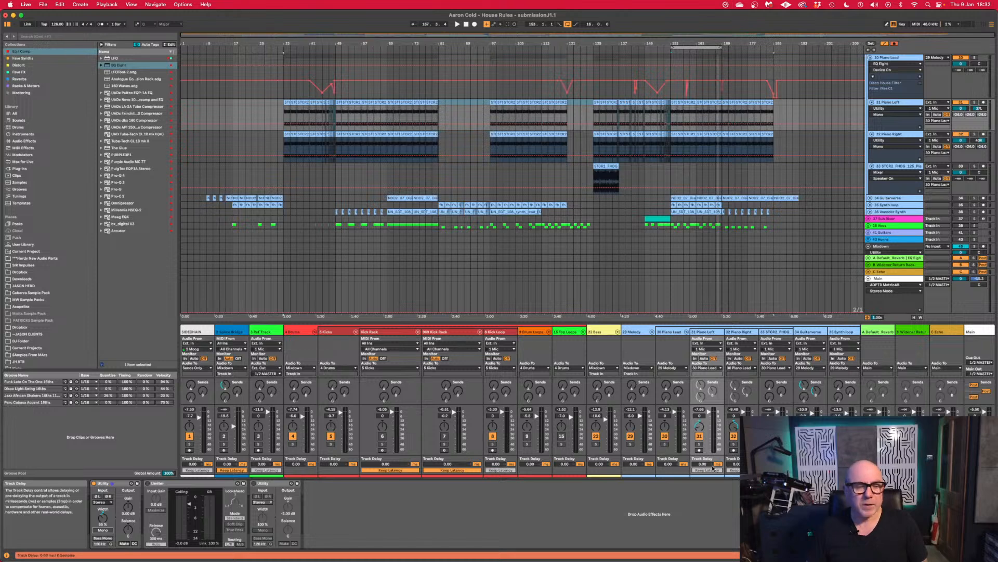
# Turn Mono back on in the first Utility of Piano Left and Piano Right.
pyautogui.click(104, 530)
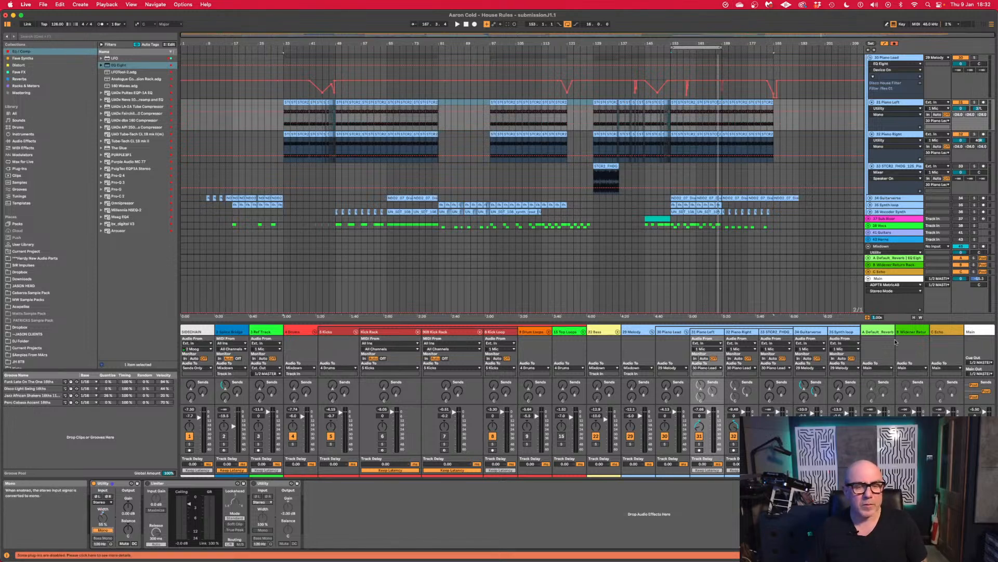
pyautogui.click(743, 332)
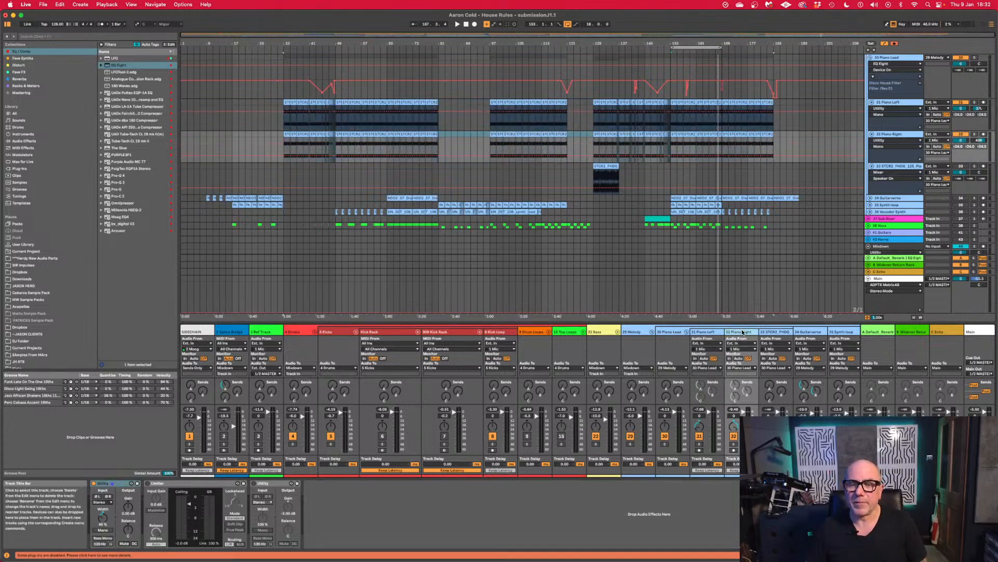
pyautogui.click(104, 531)
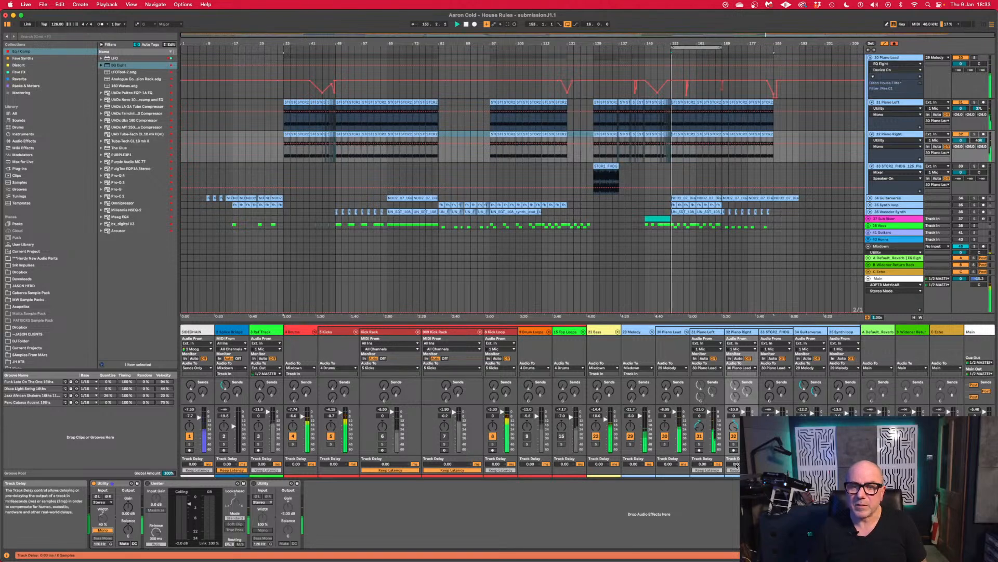
# Raise Piano Right's track delay while the loop plays, and check the mix in MetricAB using its Mono switch.
pyautogui.press('space')
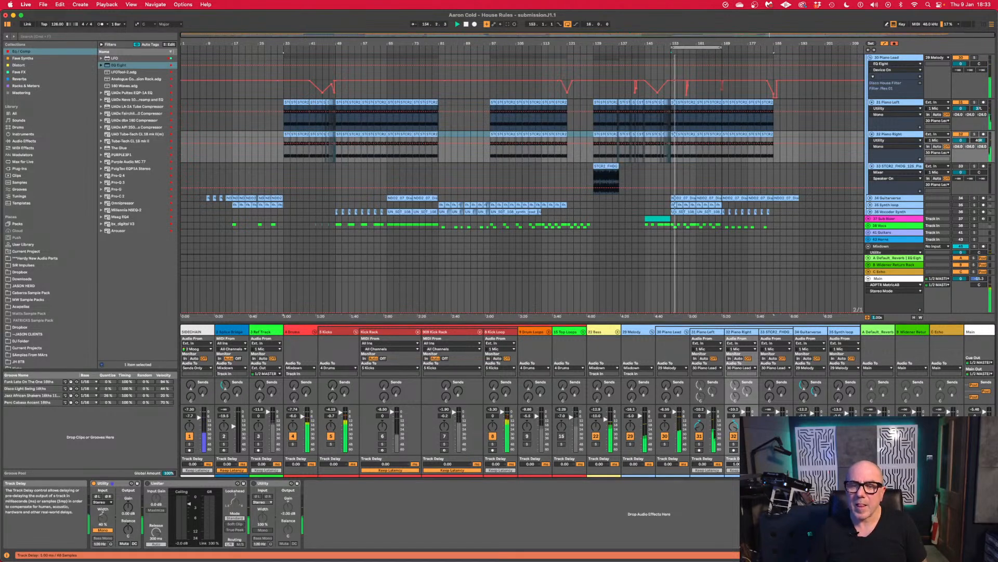
pyautogui.press('Up')
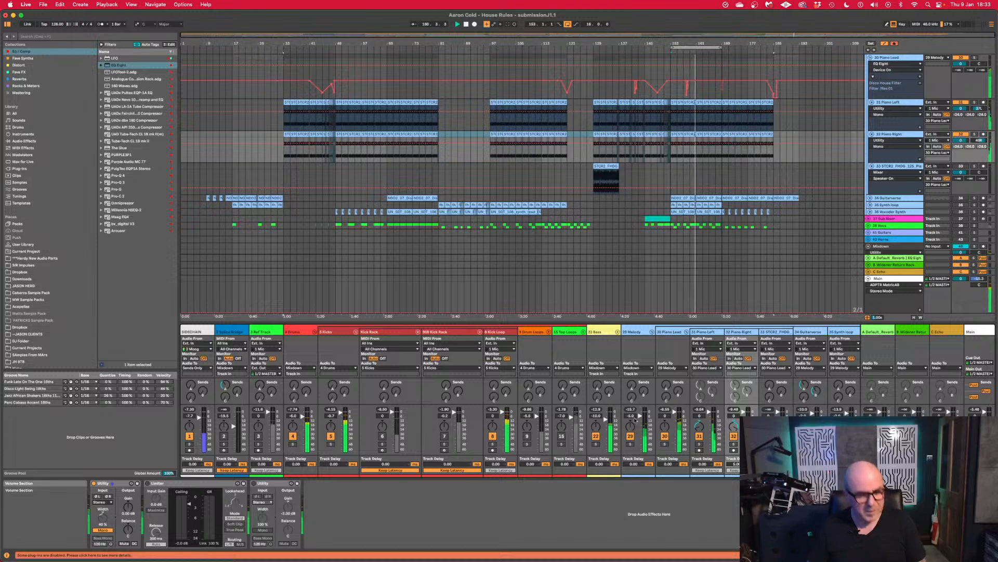
pyautogui.press('super+alt+p')
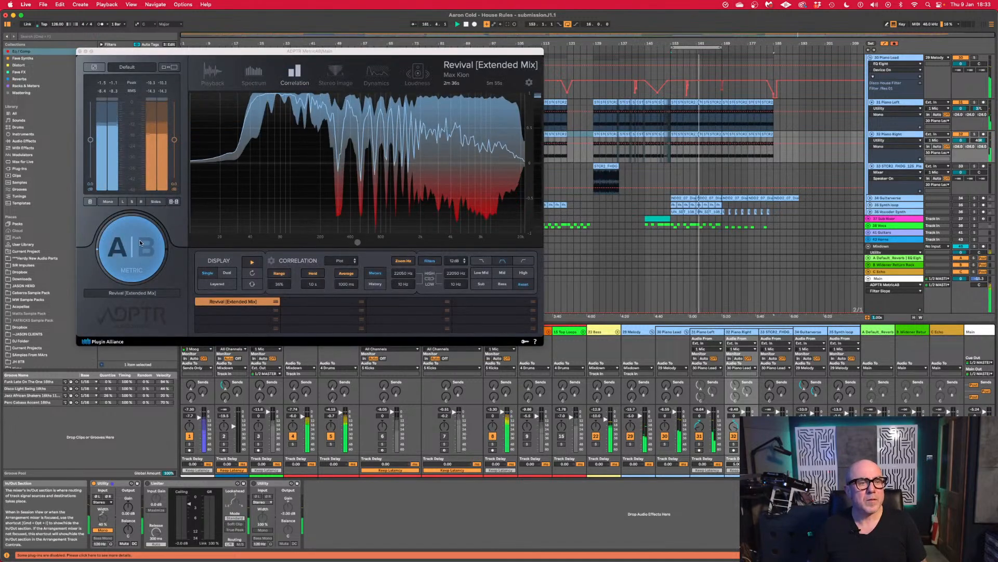
pyautogui.click(113, 202)
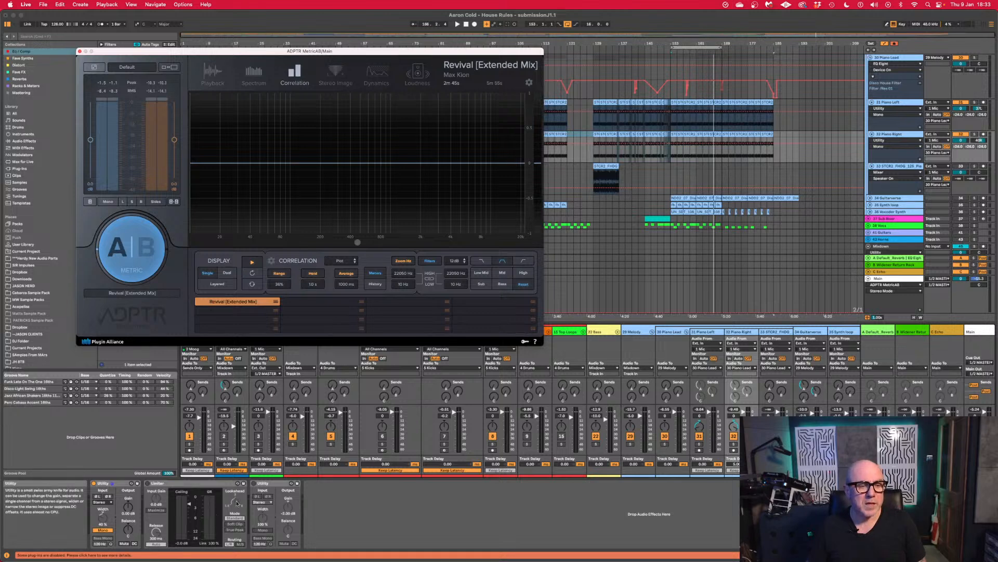
# Replay the loop with Mono off in the first Utility of Piano Right and Piano Left, and switch both back on.
pyautogui.press('space')
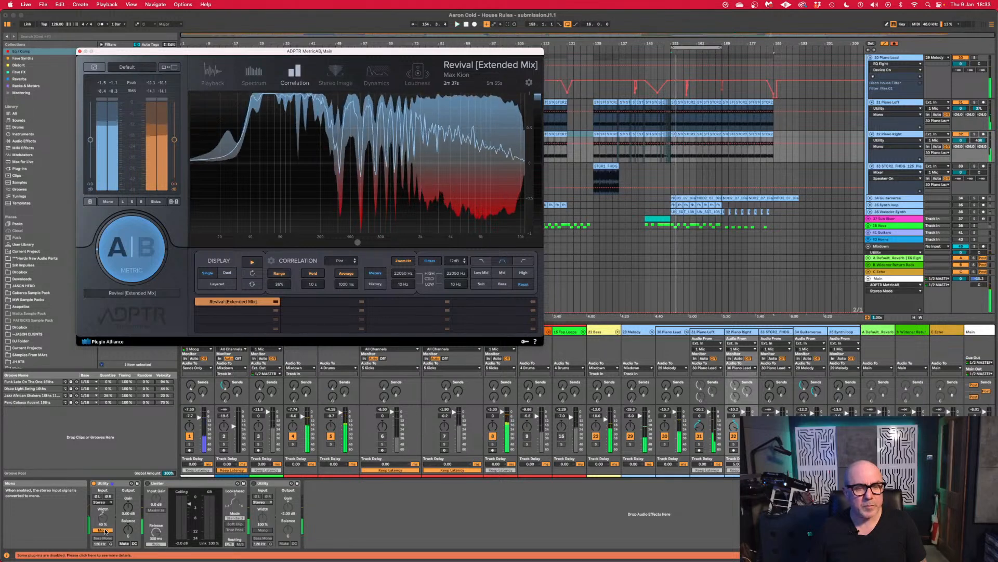
pyautogui.click(103, 530)
pyautogui.click(716, 332)
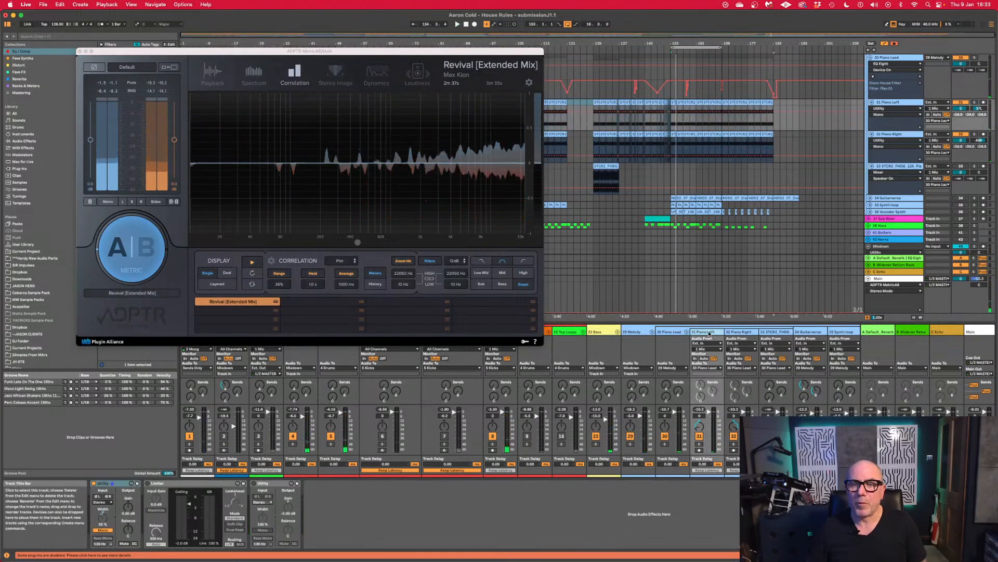
pyautogui.press('space')
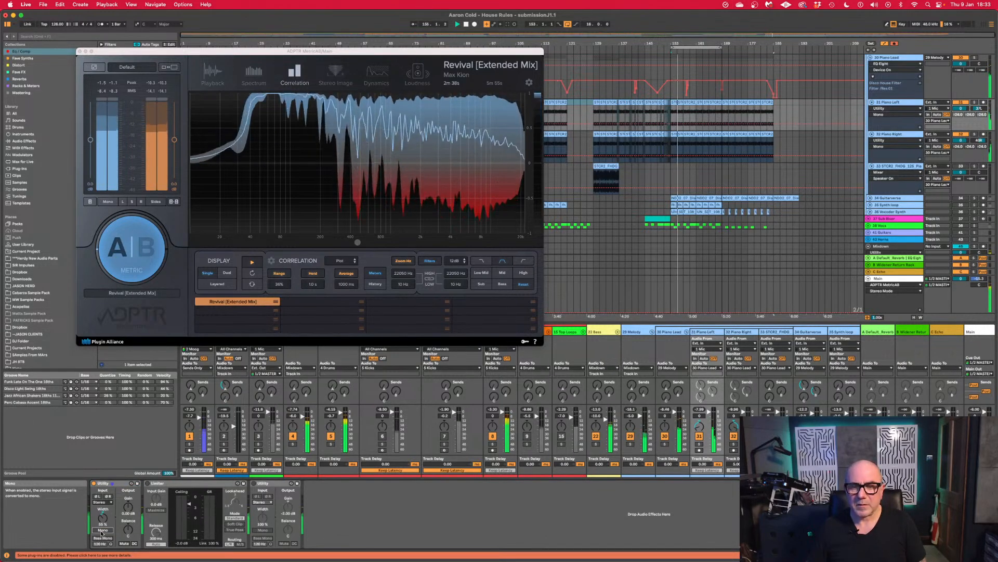
pyautogui.click(102, 530)
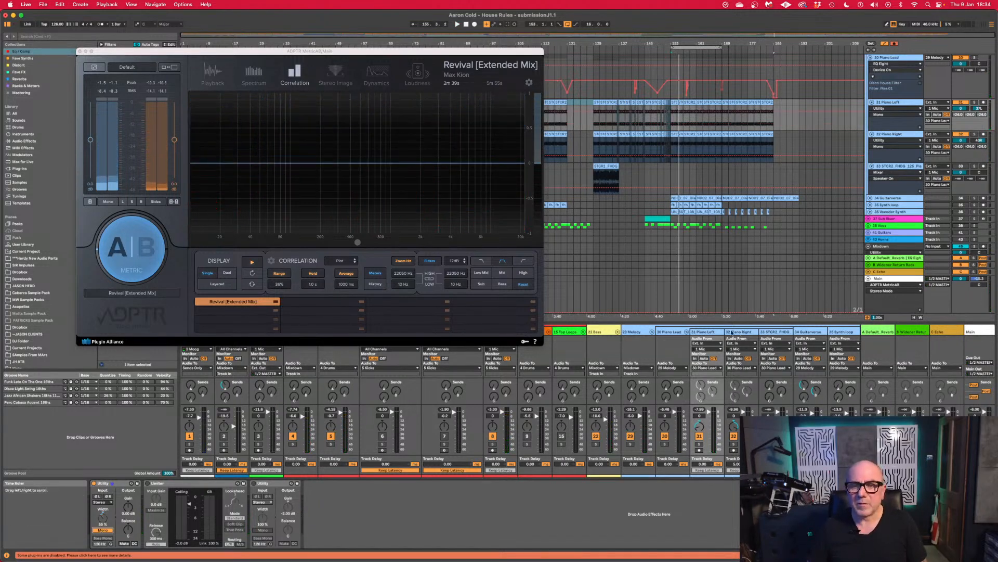
pyautogui.click(745, 333)
pyautogui.click(103, 529)
pyautogui.press('space')
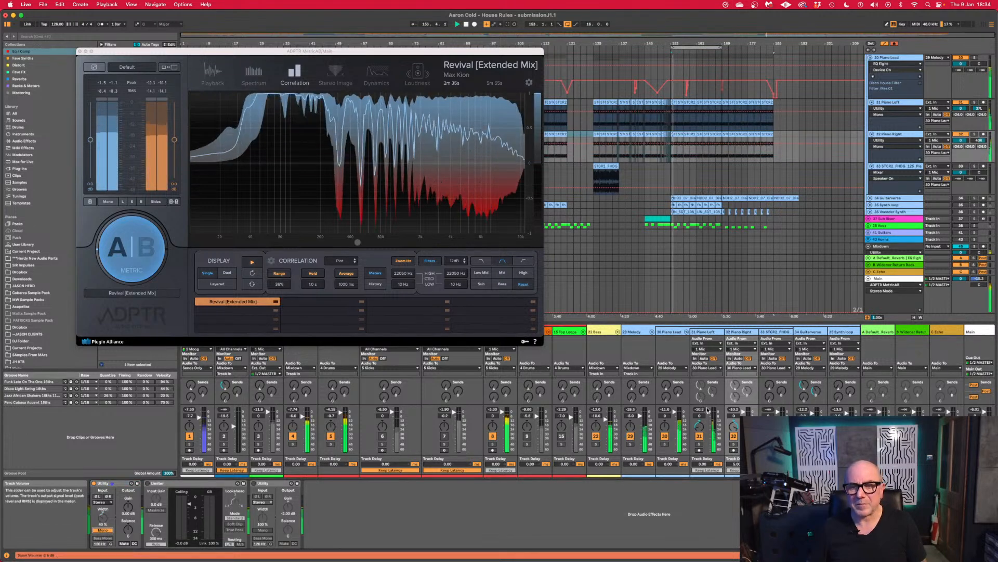
# Compare the piano layers with Mono toggled in their first Utility, leave it off on Piano Left, and stop playback.
pyautogui.click(104, 530)
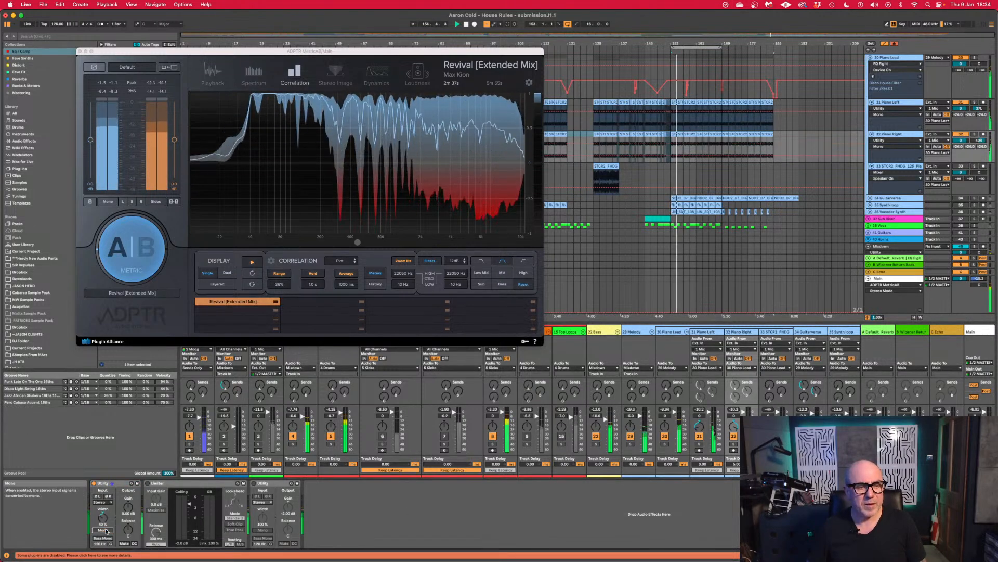
pyautogui.click(104, 530)
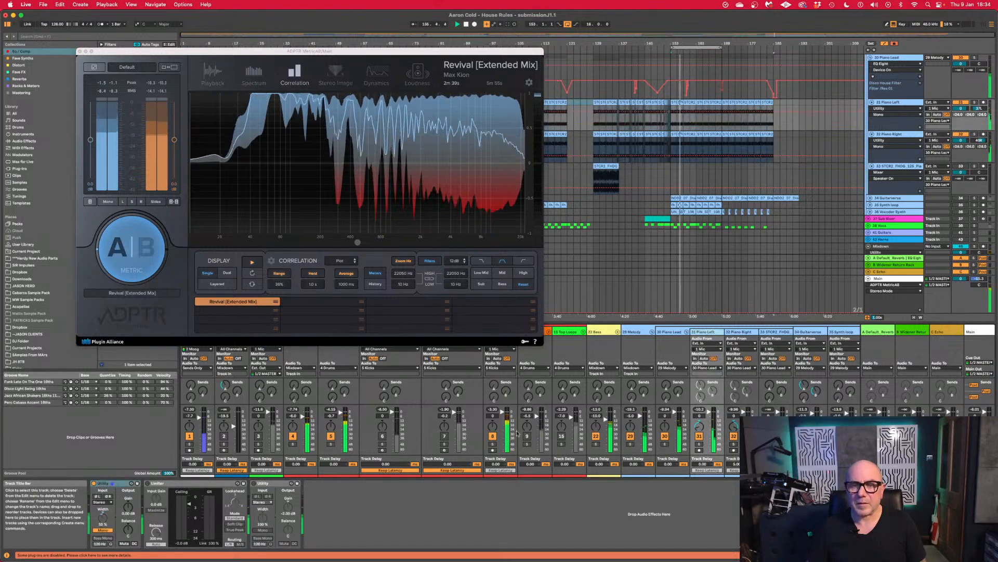
pyautogui.click(104, 530)
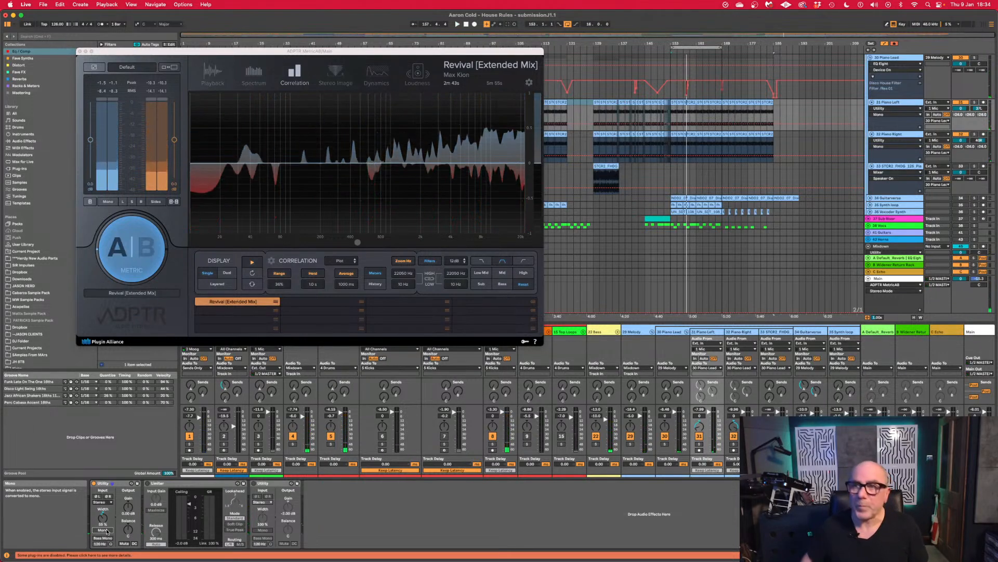
pyautogui.press('space')
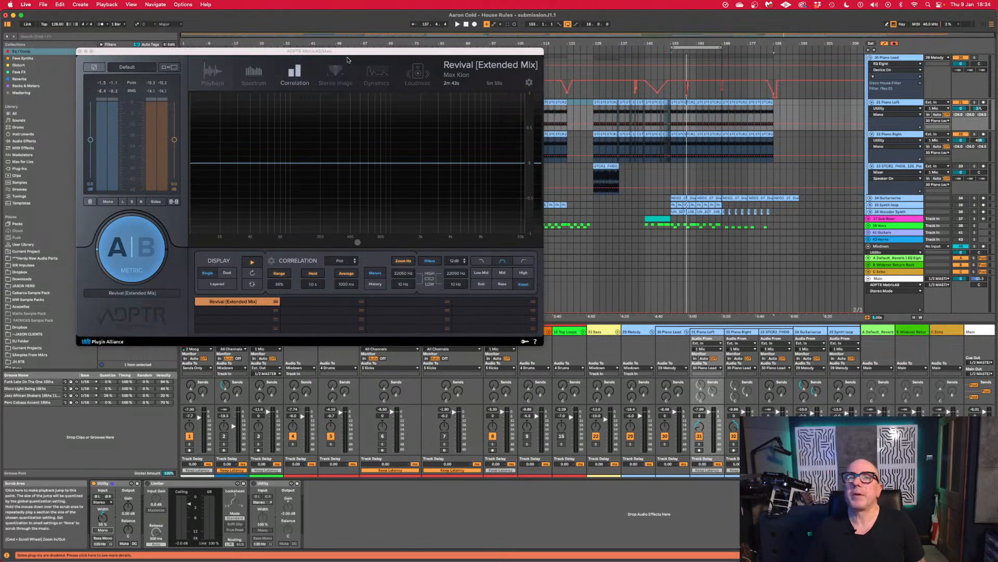
# Move the MetricAB window higher, bring the remaining mixer channels into view, and replay the loop to examine its correlation.
pyautogui.moveTo(352, 53); pyautogui.dragTo(349, 27)
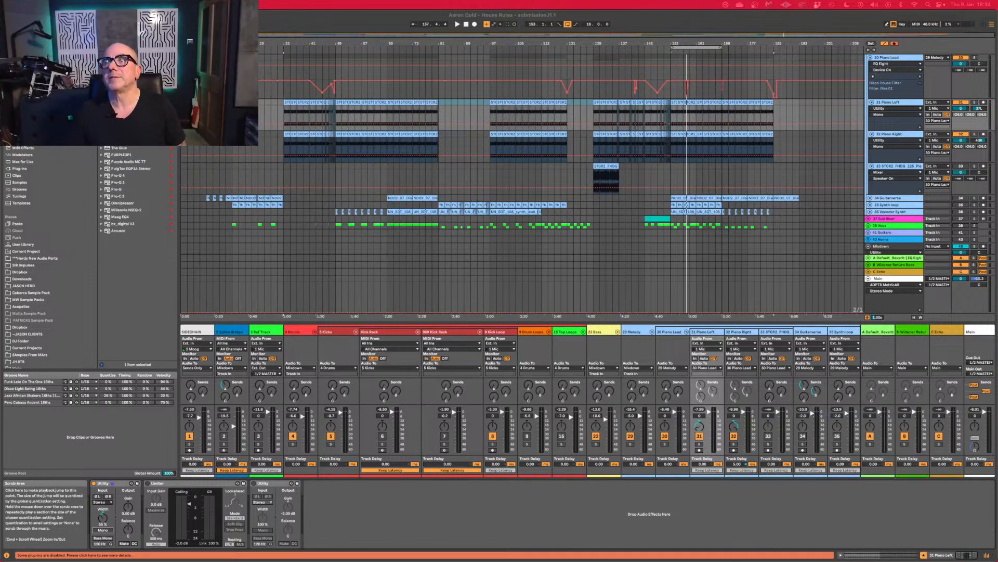
pyautogui.click(707, 26)
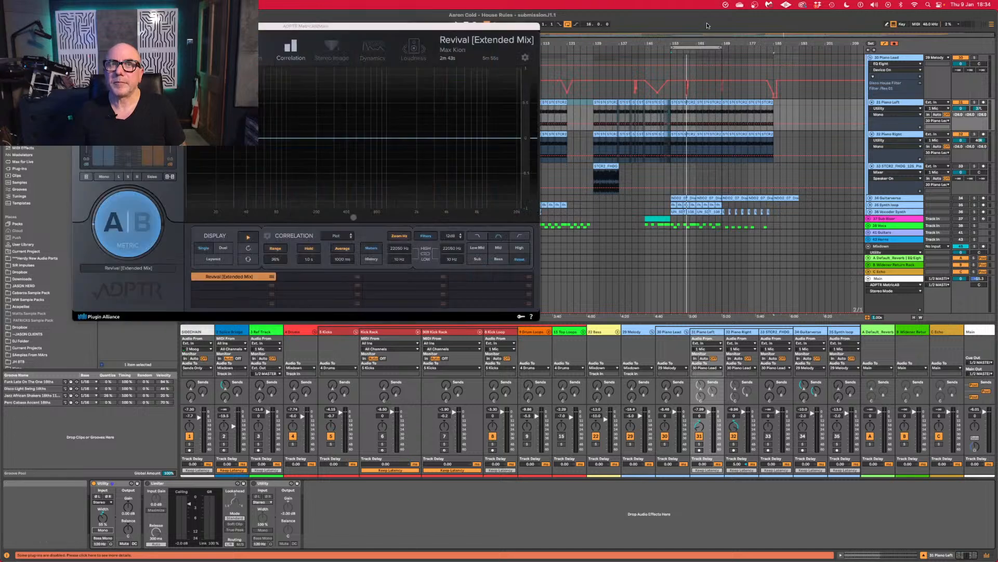
pyautogui.hscroll(1, 724, 408)
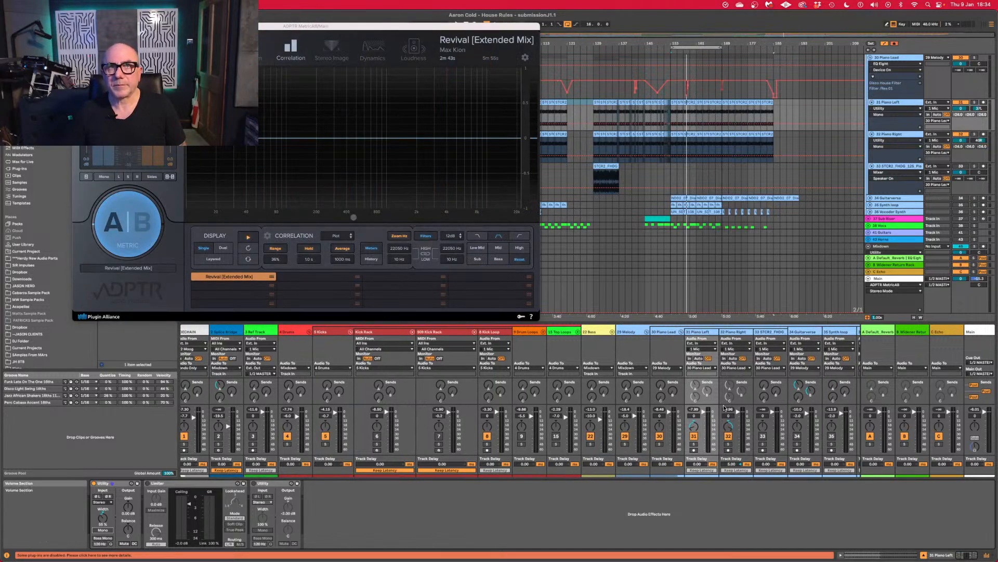
pyautogui.hscroll(5, 724, 408)
pyautogui.press('space')
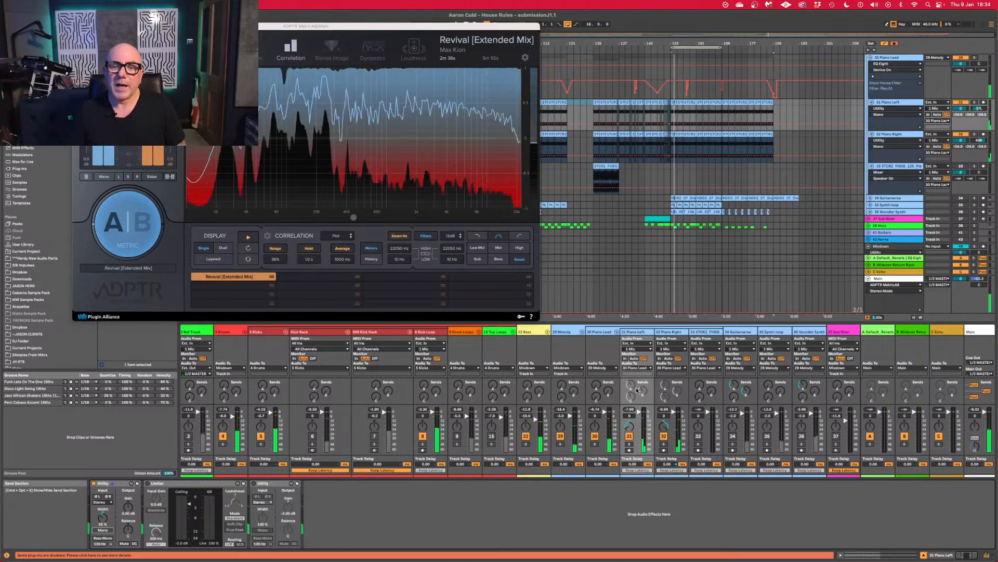
# Solo the Piano Lead group and, while playing it back, switch on its Disco House Filter and Auto Filter devices.
pyautogui.click(596, 443)
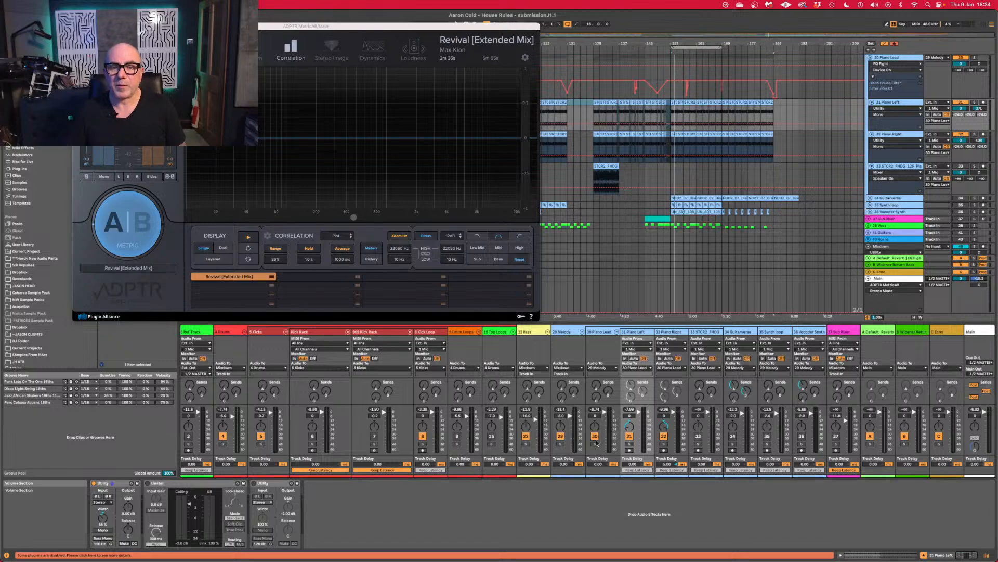
pyautogui.press('space')
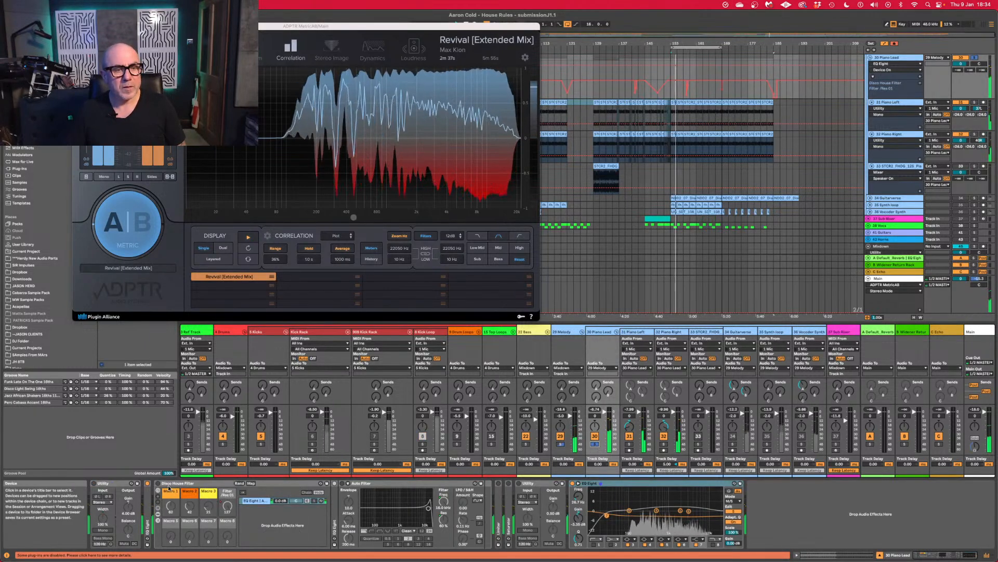
pyautogui.click(158, 483)
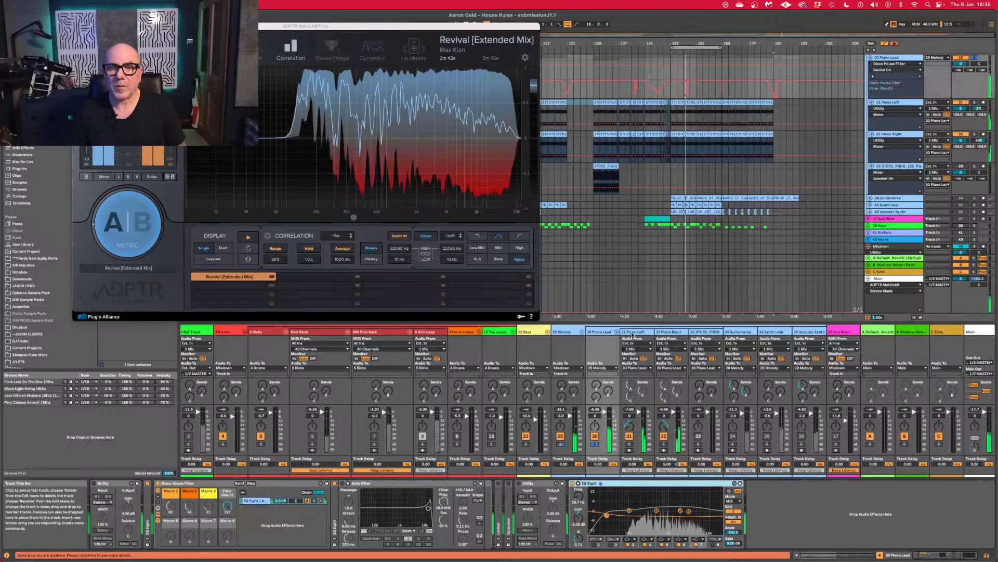
pyautogui.click(342, 484)
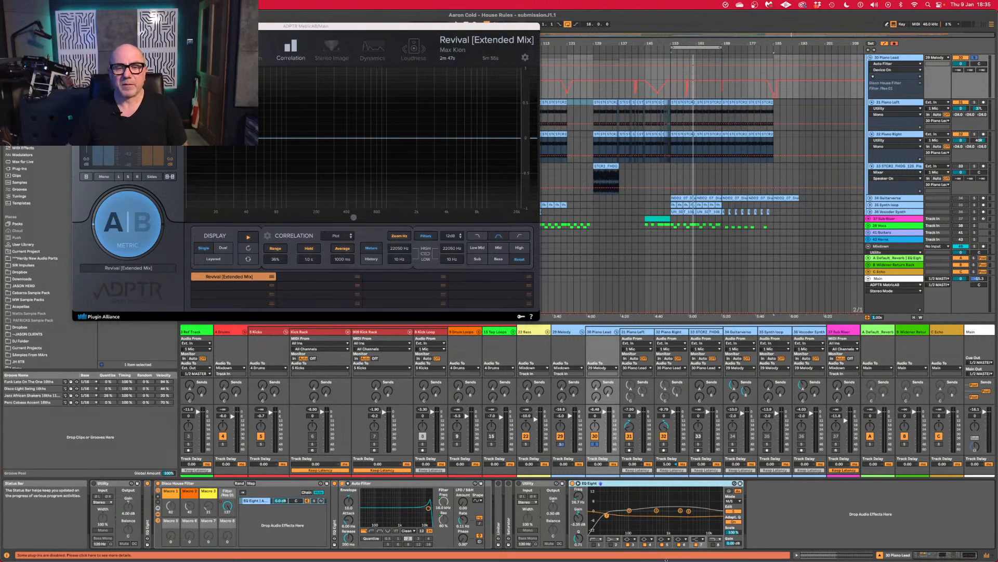
pyautogui.press('space')
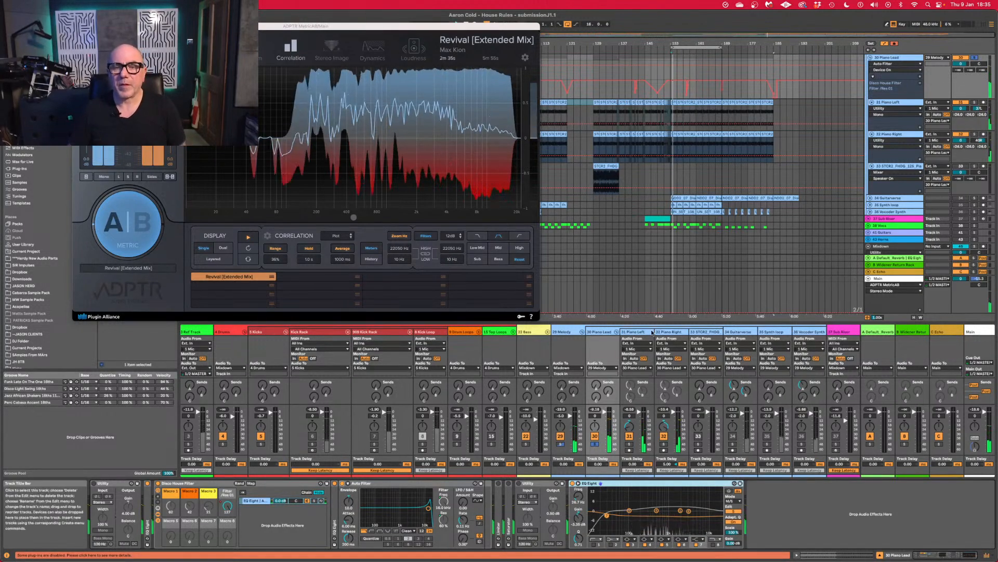
# Select the Piano Left and Piano Right tracks together and duplicate them.
pyautogui.click(669, 332)
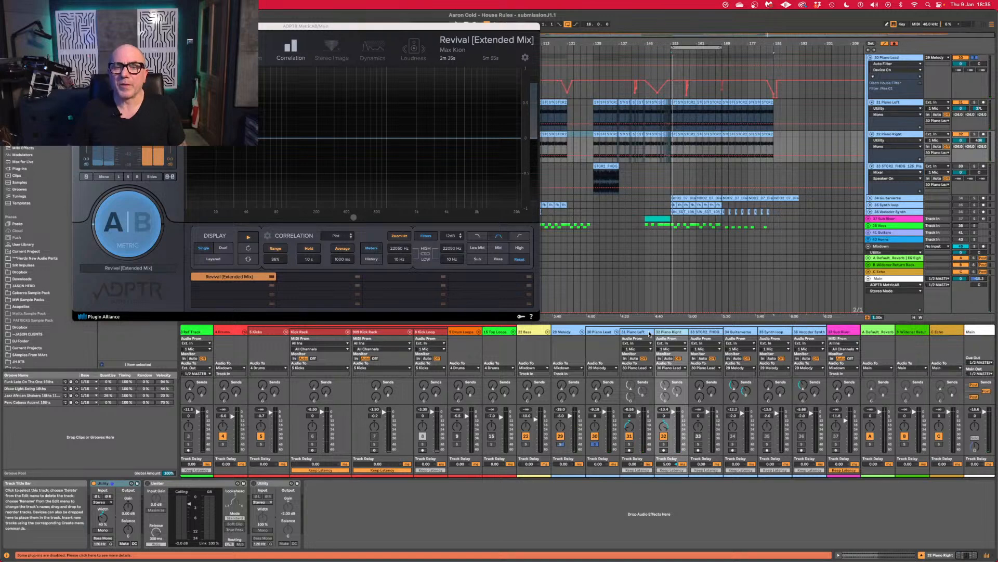
pyautogui.click(649, 334)
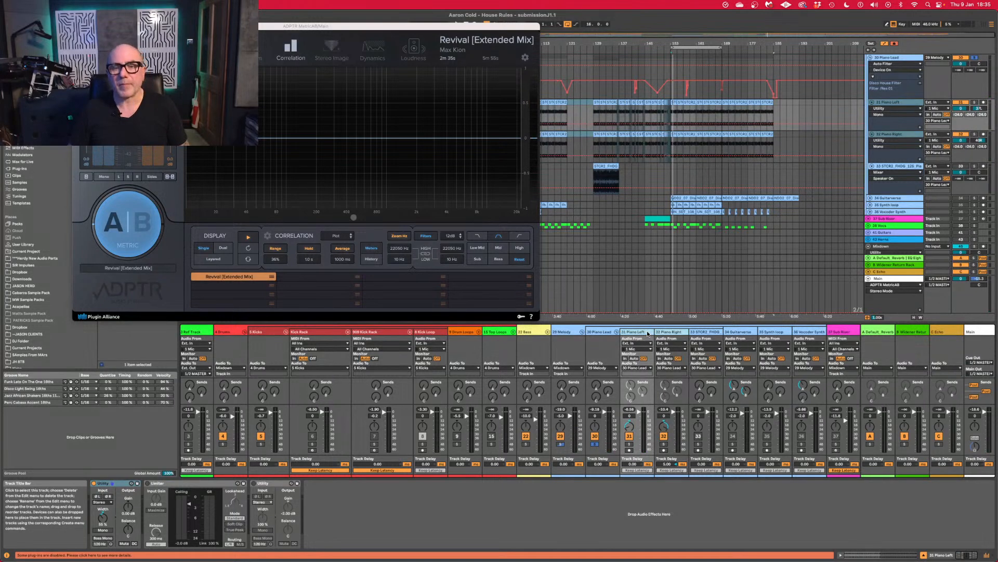
pyautogui.press('super+d')
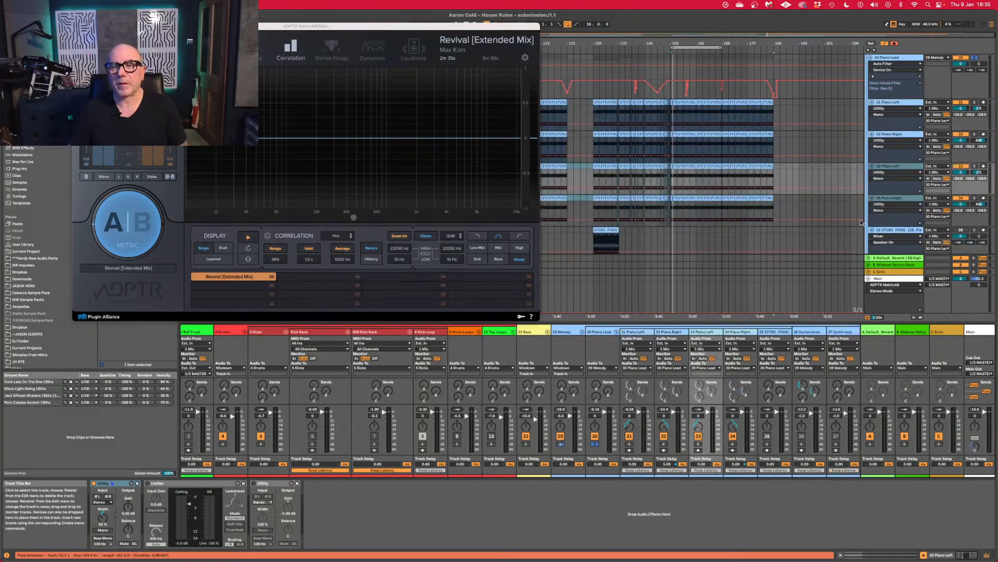
# Select all clips on the duplicated Piano Left and Piano Right tracks and transpose them down.
pyautogui.click(889, 167)
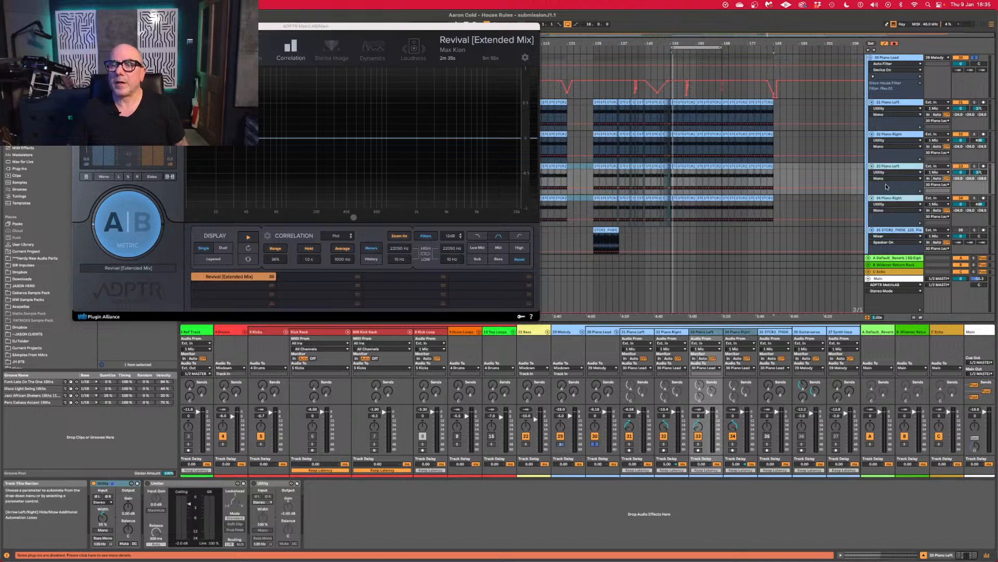
pyautogui.click(883, 554)
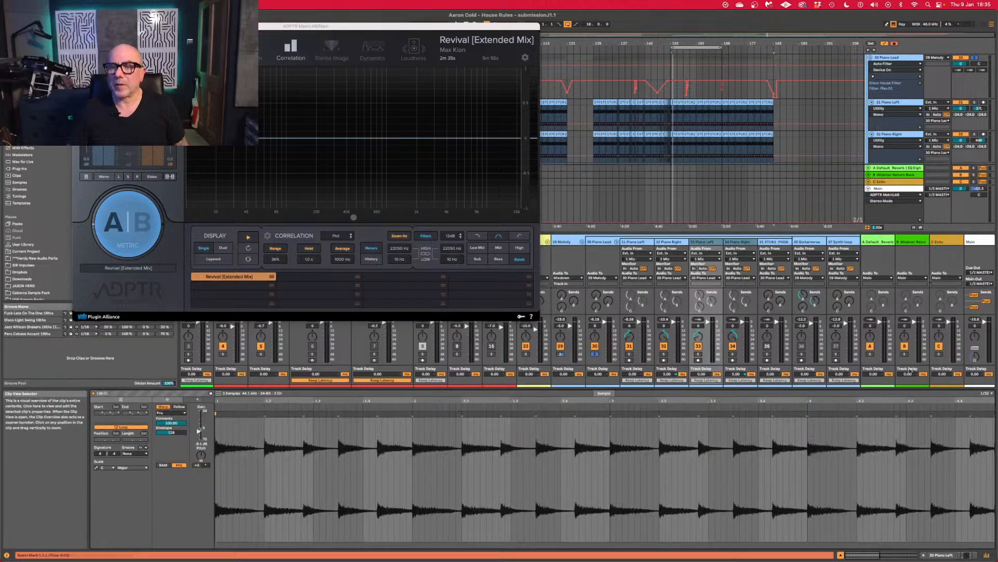
pyautogui.scroll(-2, 926, 161)
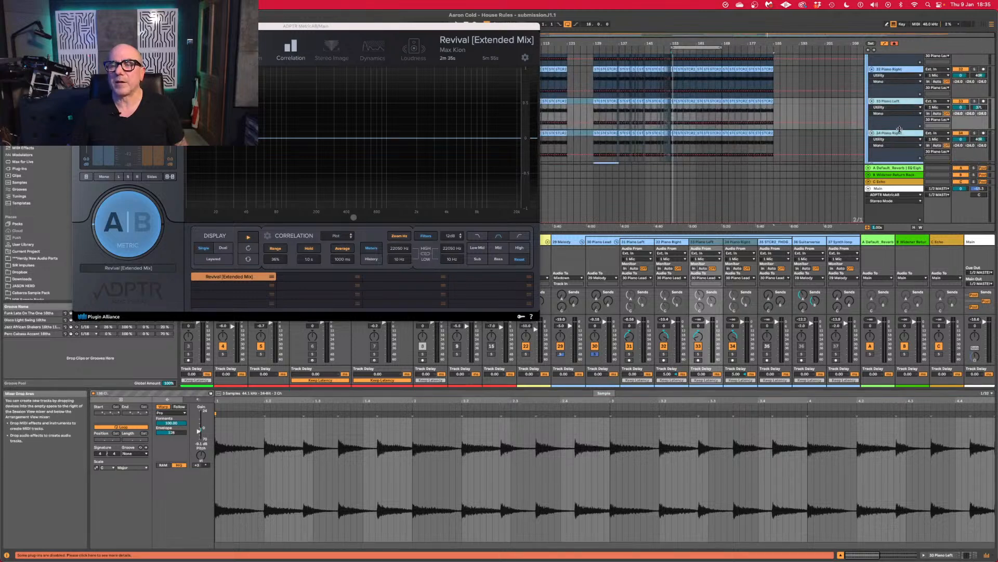
pyautogui.rightClick(899, 134)
pyautogui.click(923, 213)
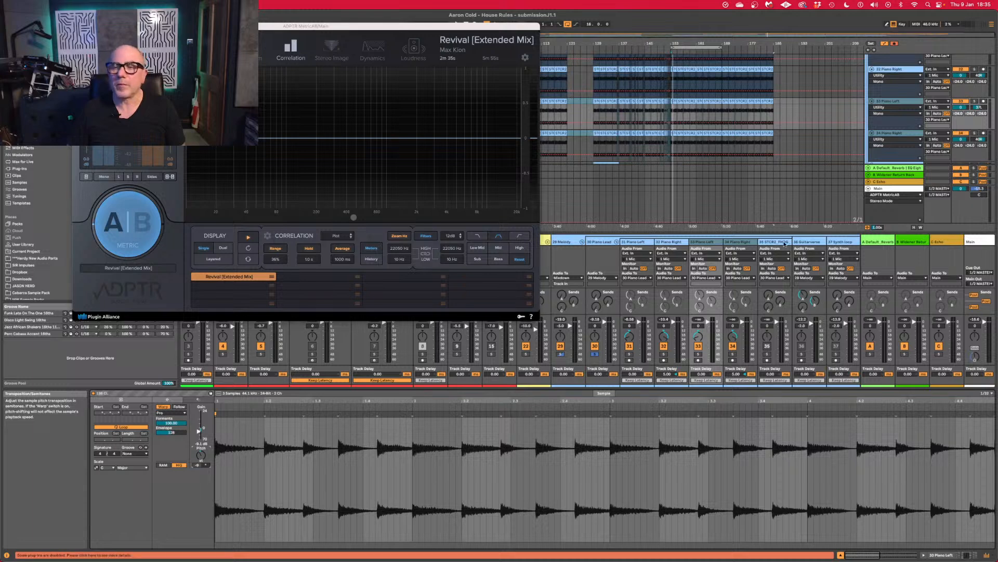
pyautogui.click(885, 134)
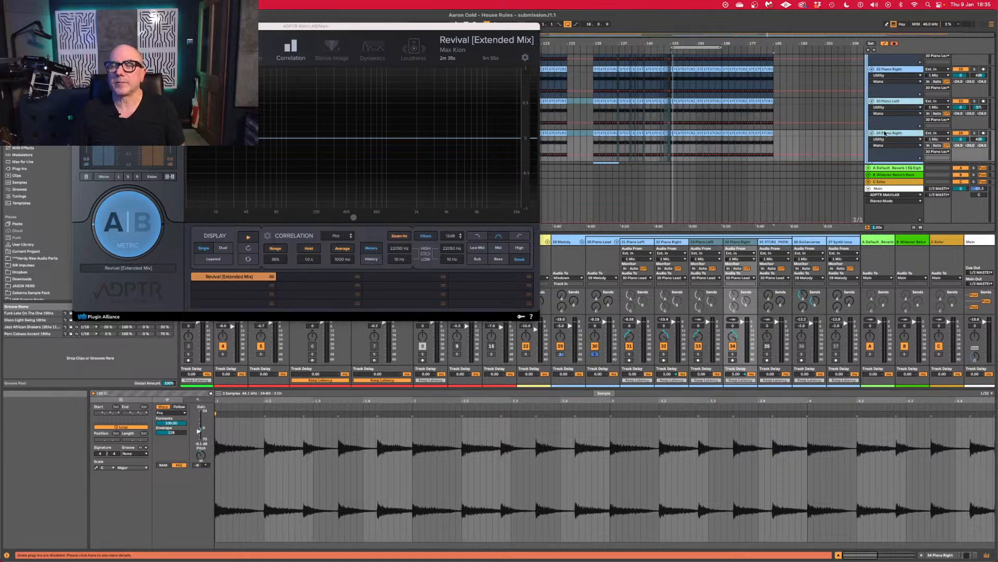
pyautogui.rightClick(885, 134)
pyautogui.click(913, 210)
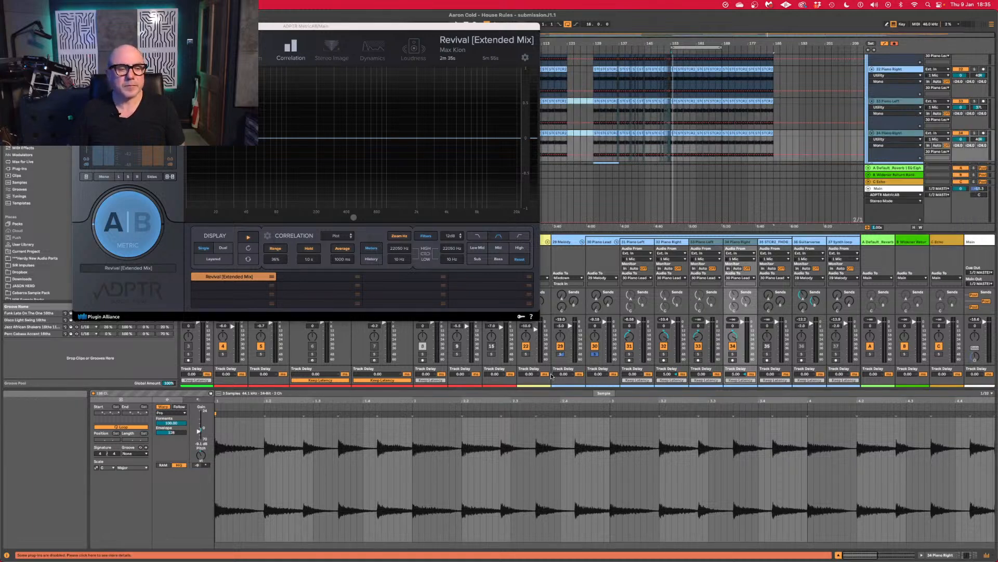
# Play back the layered pianos and lower the volume of both duplicated piano tracks together.
pyautogui.click(887, 102)
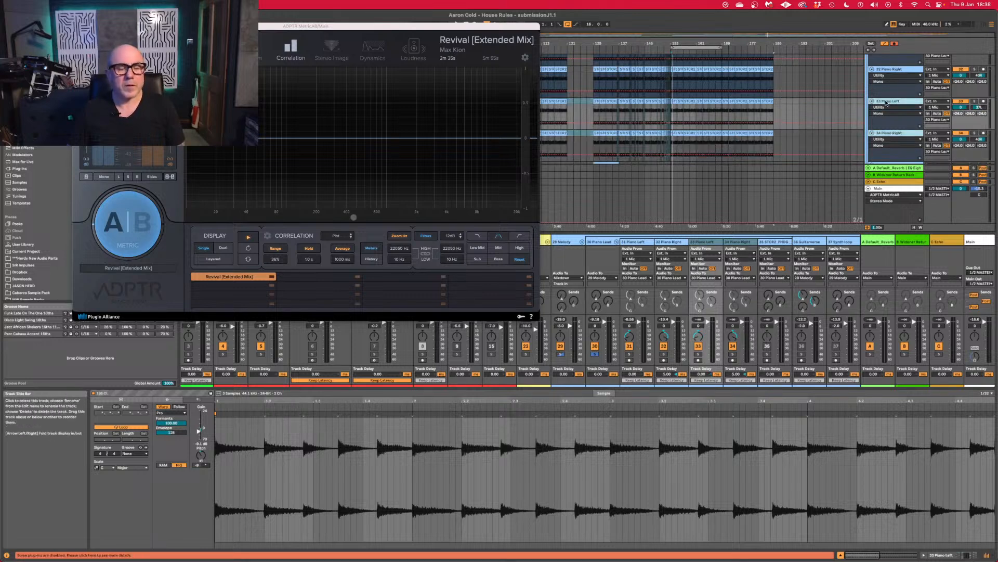
pyautogui.press('space')
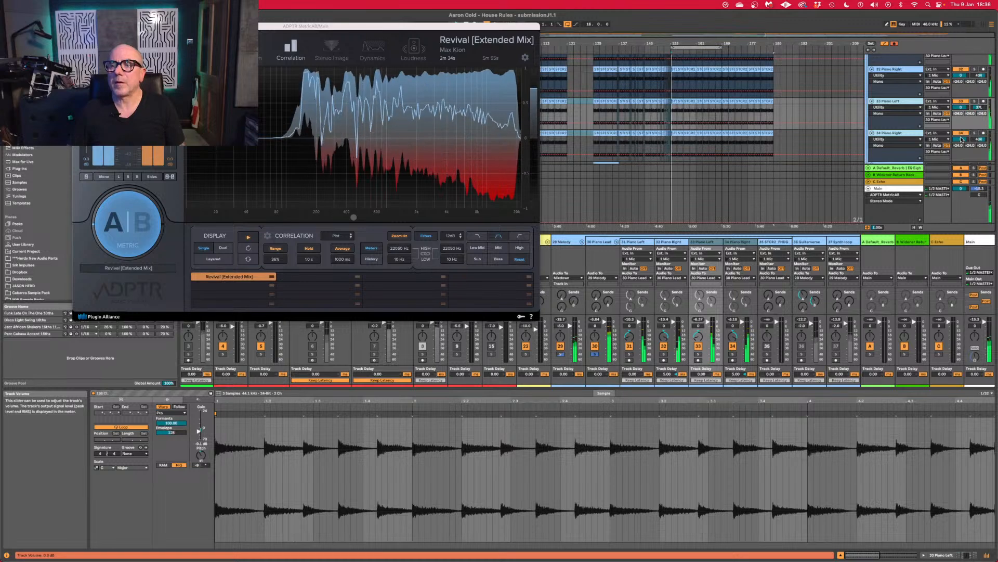
pyautogui.moveTo(961, 140); pyautogui.dragTo(961, 163)
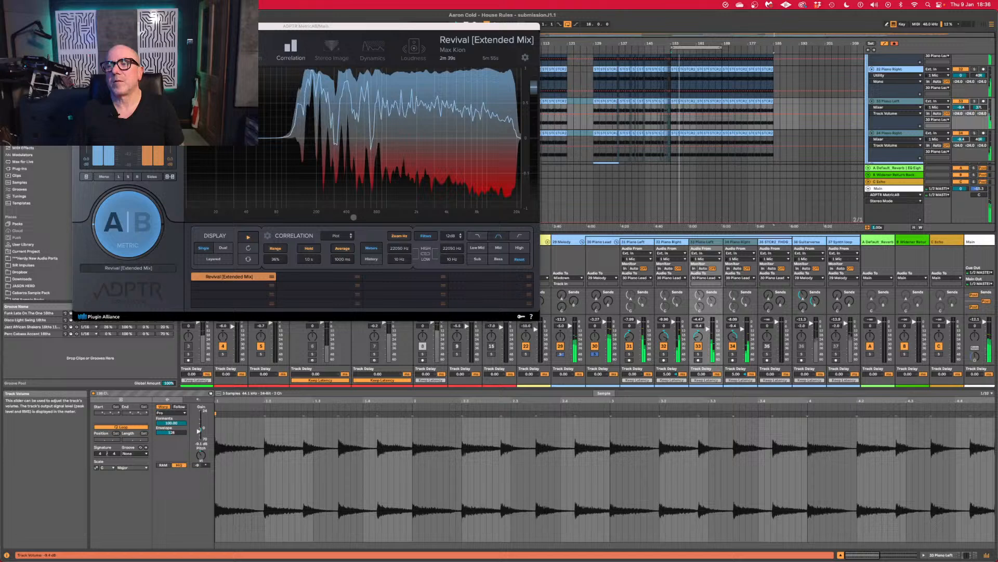
# Delete the duplicated Piano Left and Piano Right tracks.
pyautogui.click(900, 133)
pyautogui.click(897, 101)
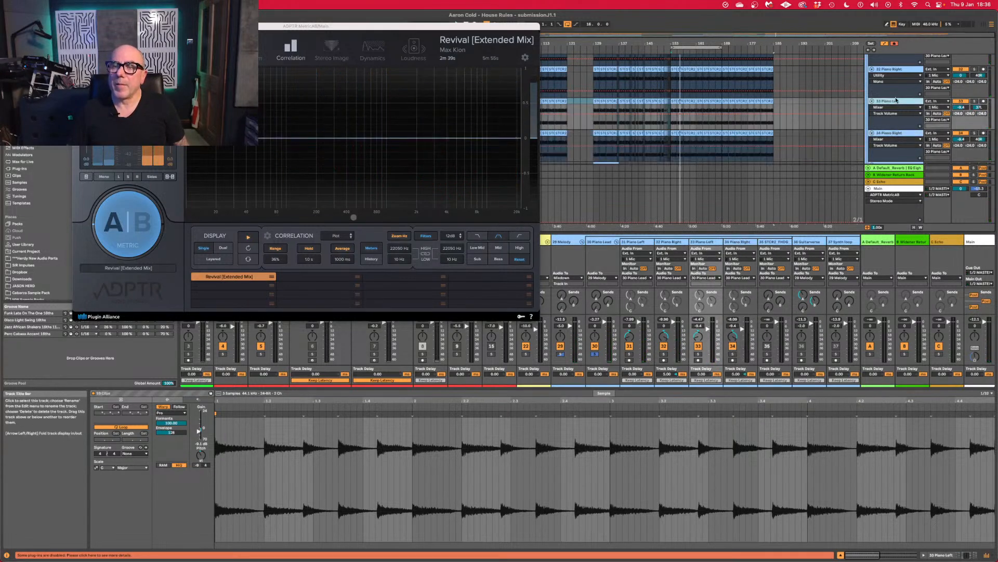
pyautogui.click(894, 134)
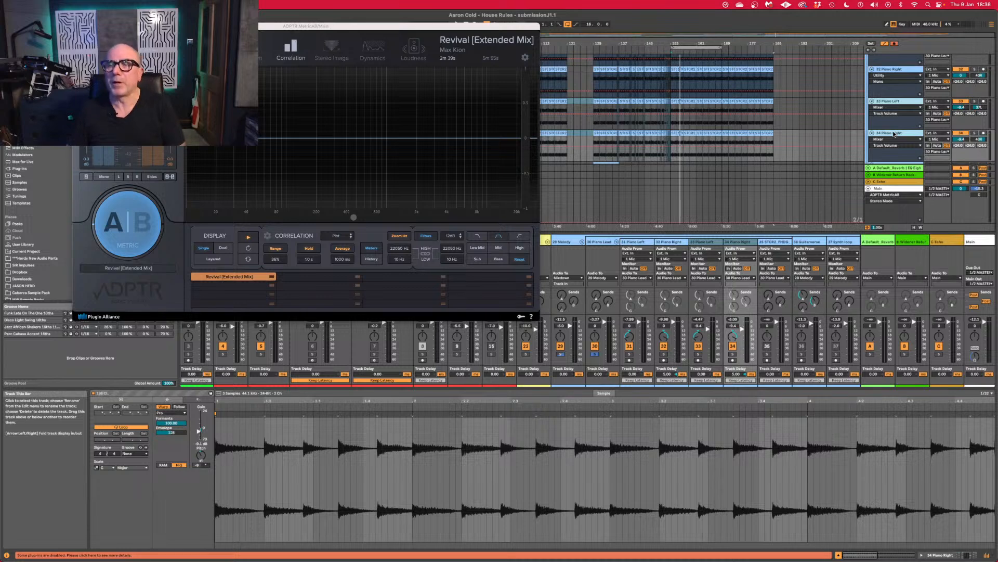
pyautogui.press('Delete')
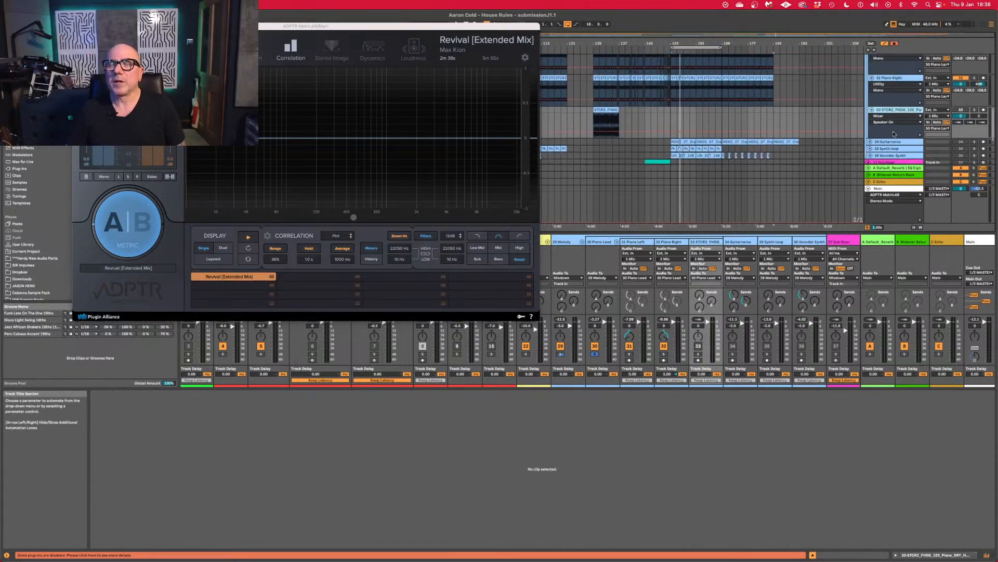
# Play the section inside the loop brace and close the MetricAB analyser window.
pyautogui.scroll(2, 894, 134)
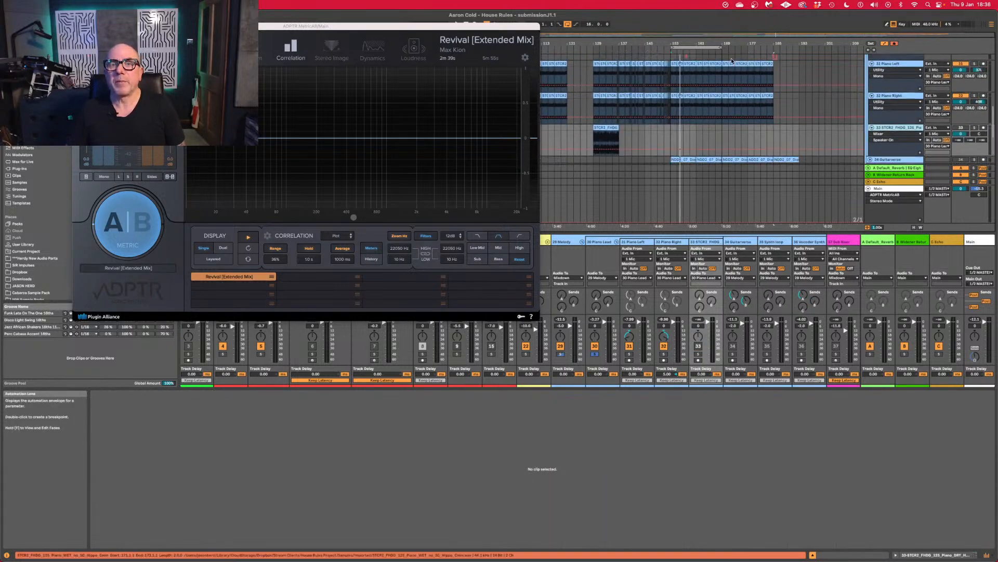
pyautogui.click(695, 48)
pyautogui.press('space')
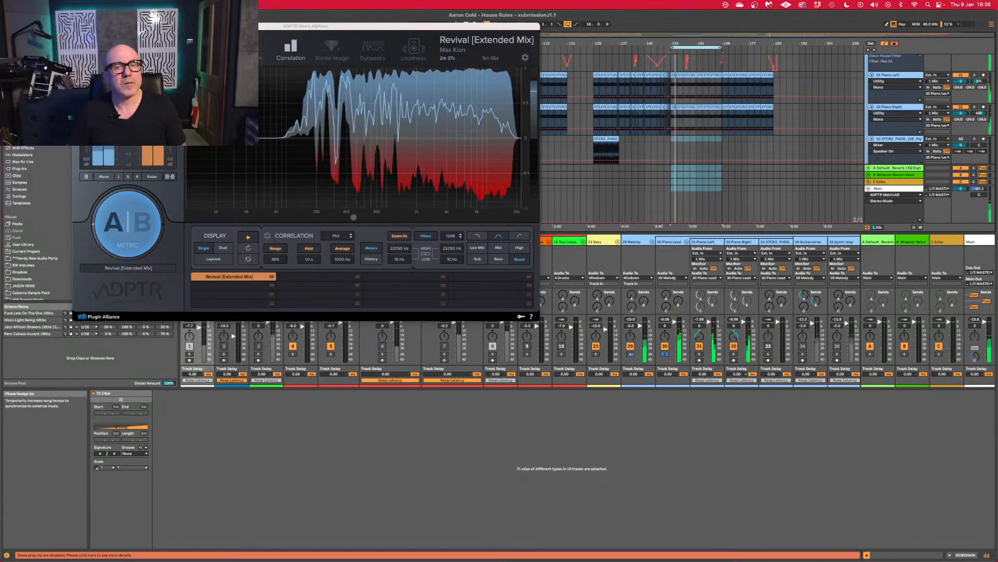
pyautogui.click(78, 26)
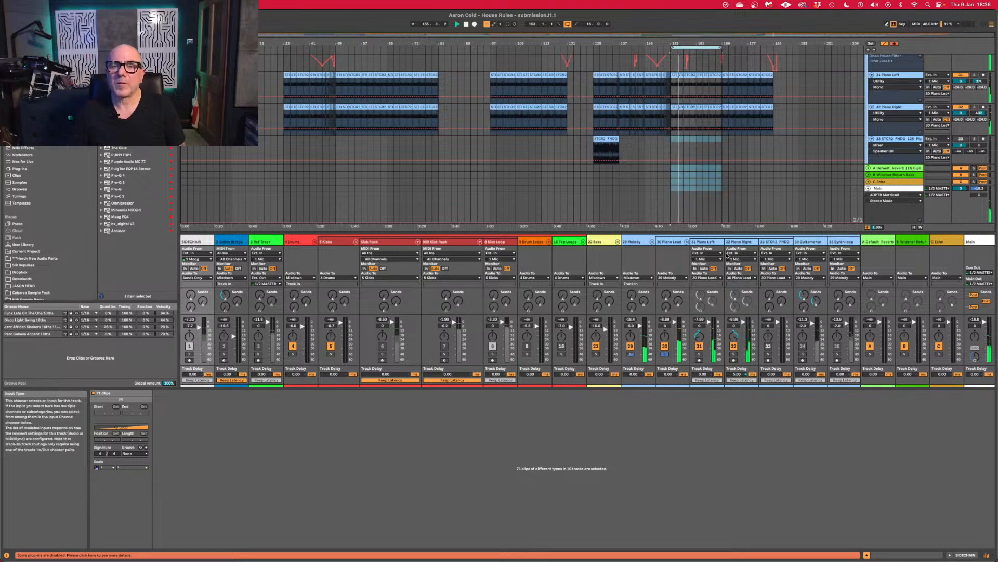
# Load Pro-Q 4 at the end of the Piano Lead group's device chain.
pyautogui.click(670, 241)
pyautogui.hotkey('shift', 'Tab')
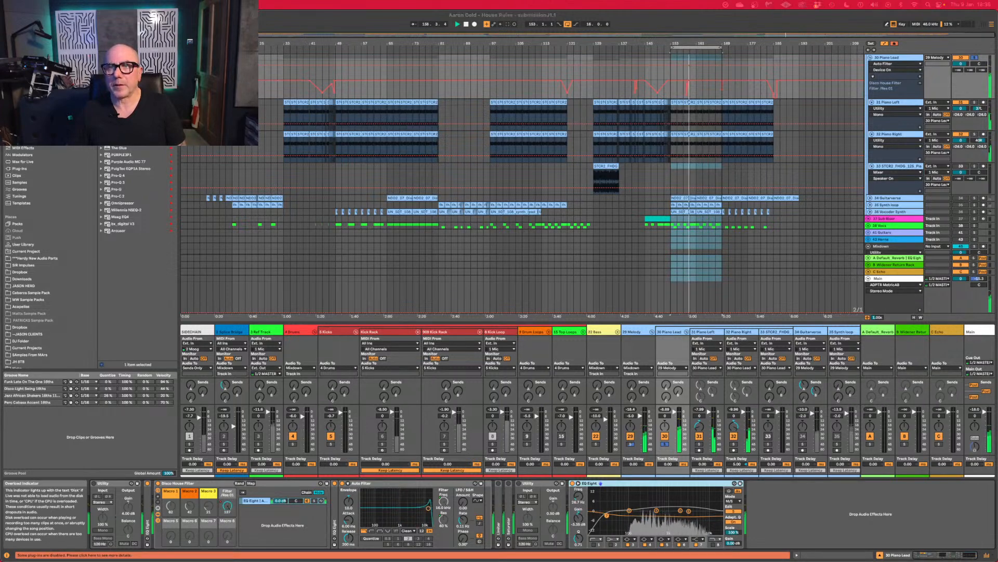
pyautogui.doubleClick(116, 176)
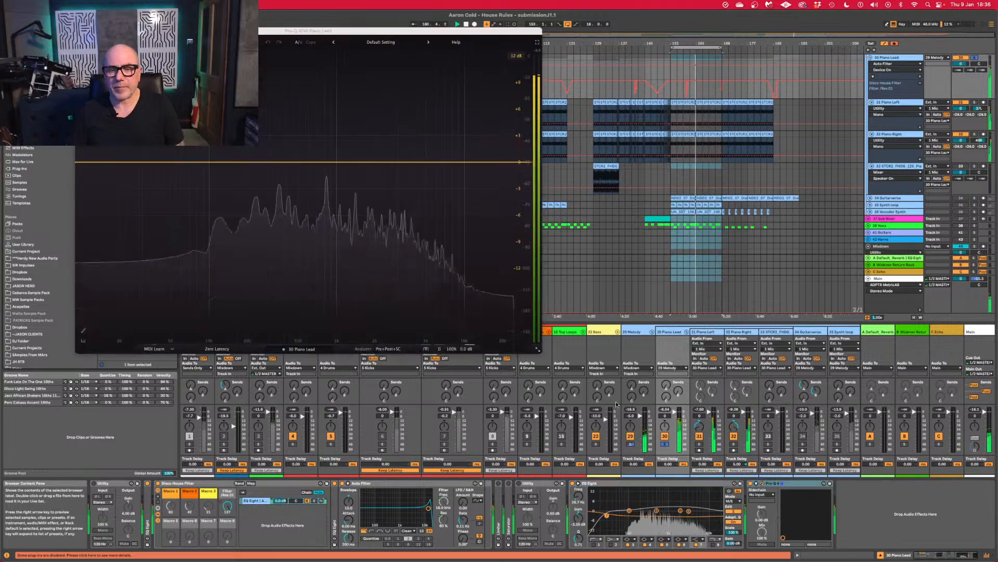
# Add a low-mid bell boost of about 5 dB in Pro-Q 4 and unsolo the Piano Lead group.
pyautogui.moveTo(285, 162); pyautogui.dragTo(261, 120)
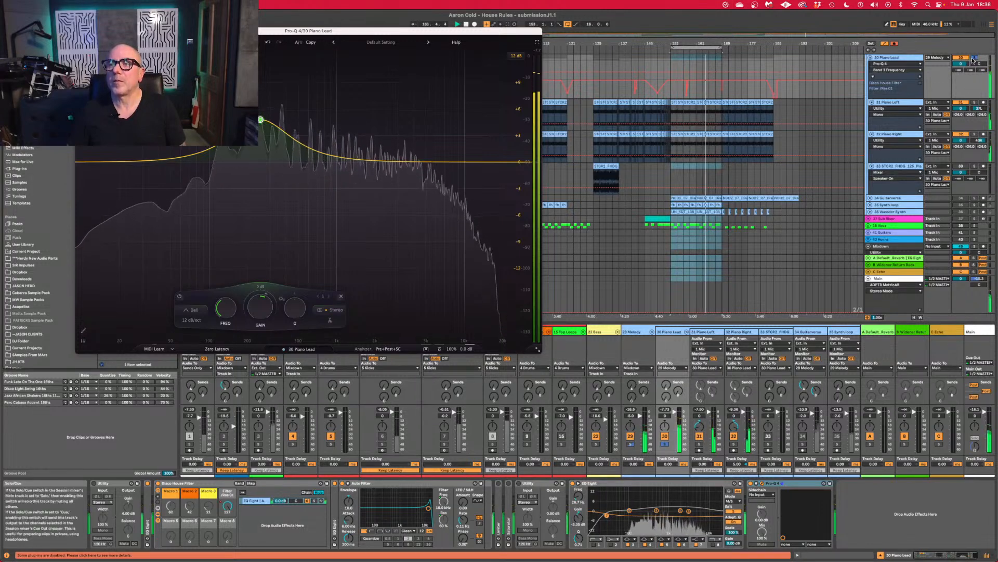
pyautogui.click(974, 59)
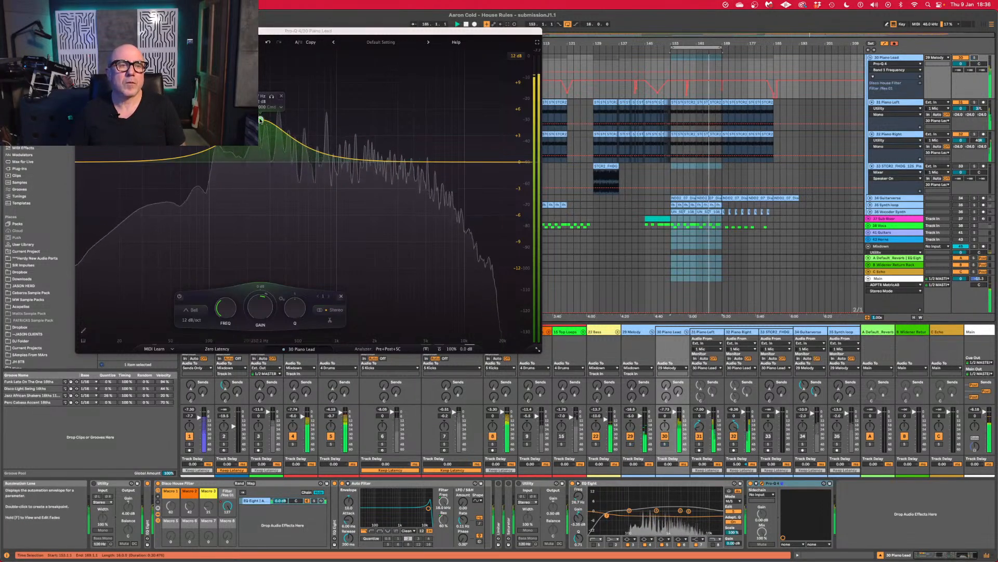
# Lower the Pro-Q 4 low-mid boost in stages to about 0 dB, stop playback and close the EQ window.
pyautogui.moveTo(261, 120); pyautogui.dragTo(266, 145)
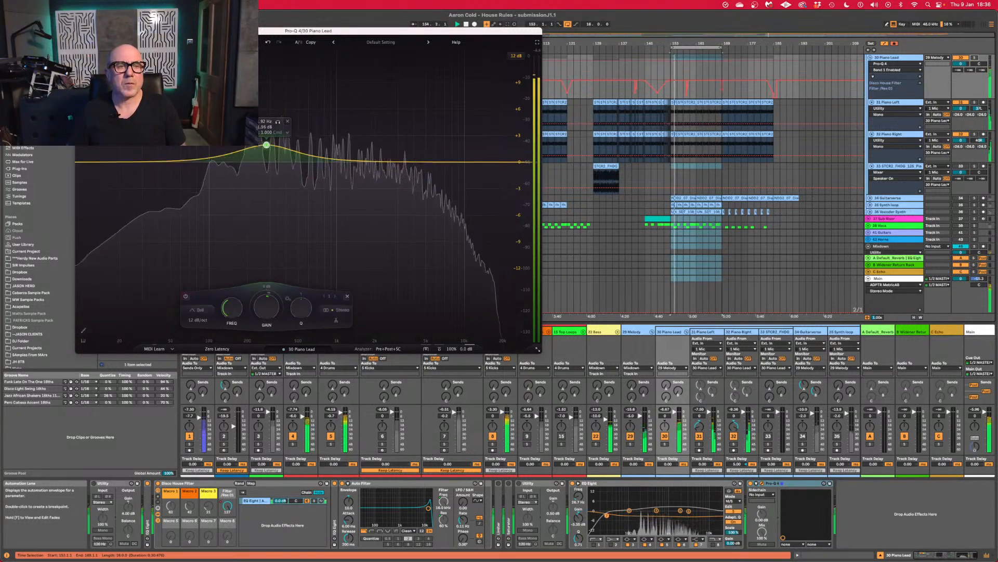
pyautogui.moveTo(266, 145); pyautogui.dragTo(266, 148)
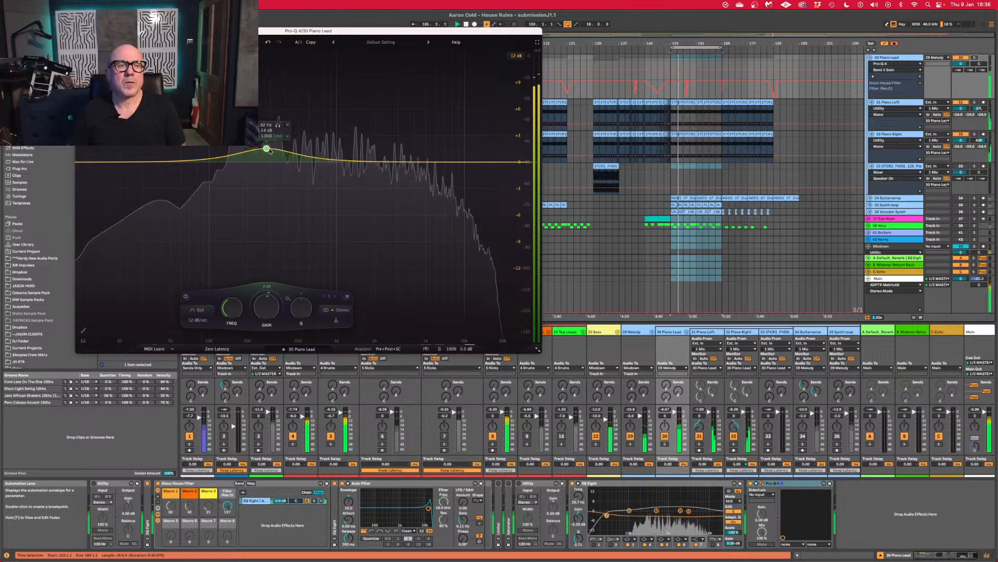
pyautogui.press('space')
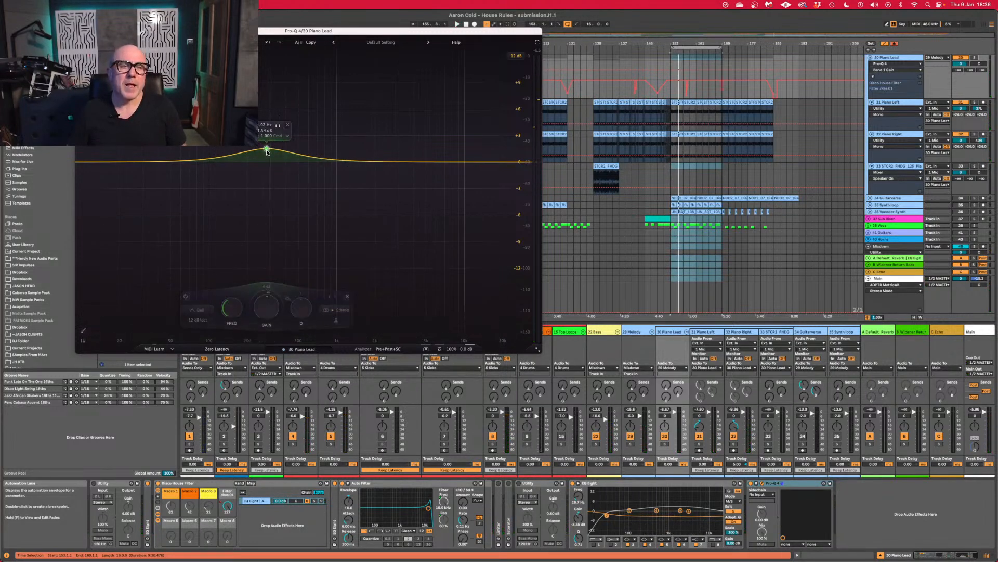
pyautogui.moveTo(266, 149); pyautogui.dragTo(266, 162)
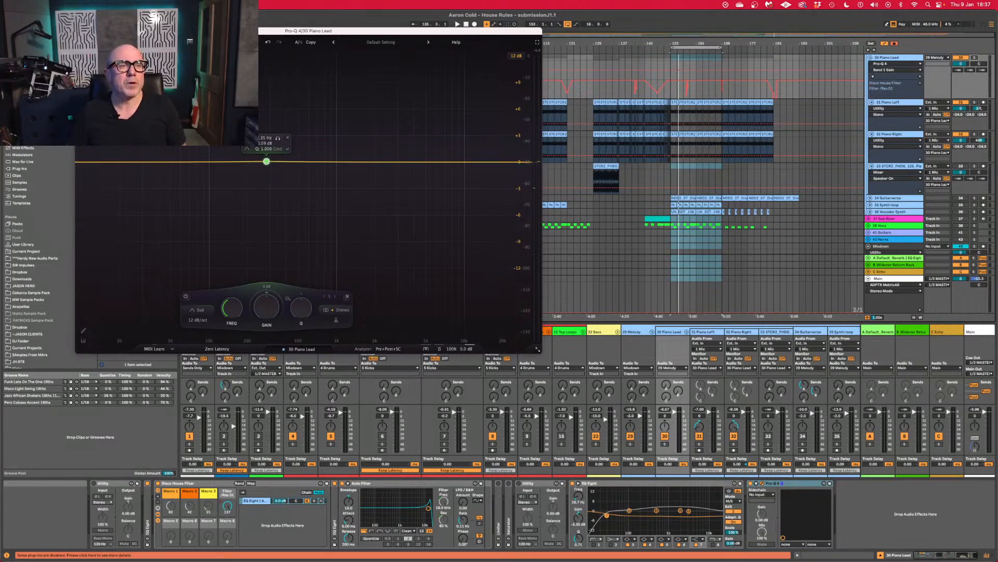
pyautogui.press('super+w')
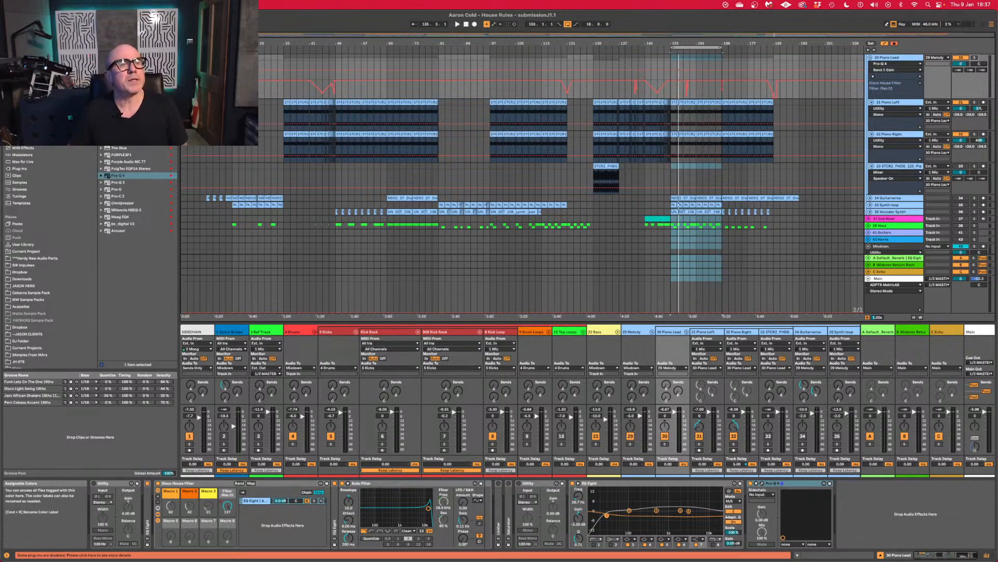
# Add the Spectre plug-in after Pro-Q 4 on the Piano Lead group.
pyautogui.click(21, 64)
pyautogui.click(134, 238)
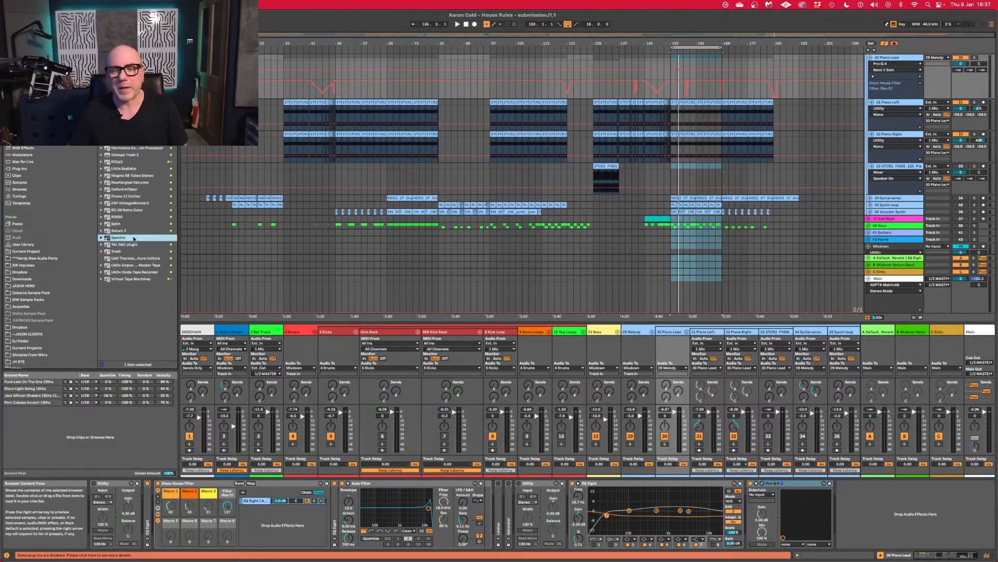
pyautogui.moveTo(738, 560); pyautogui.dragTo(809, 526)
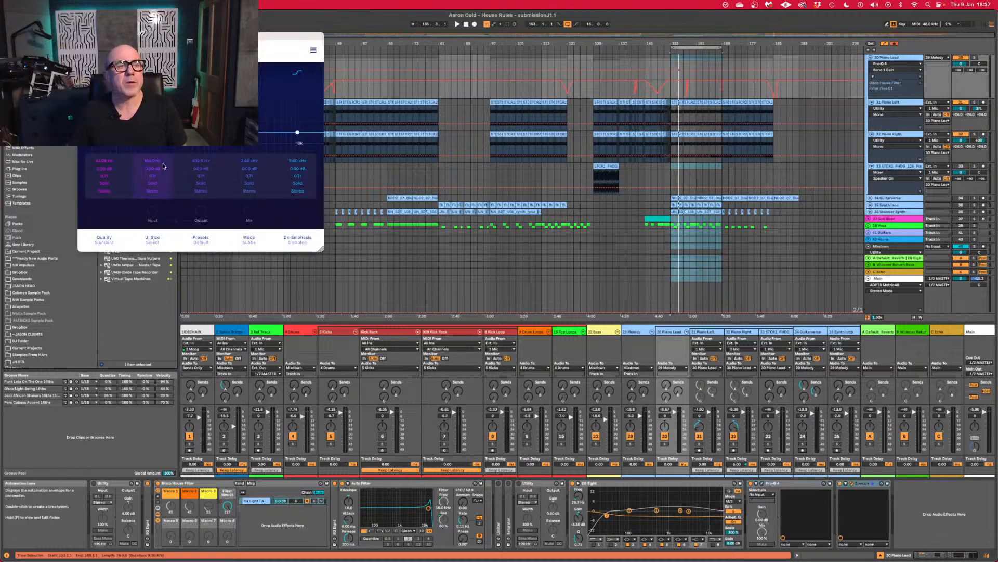
# During playback, boost Spectre's second band, raise its frequency slightly and adjust its Q.
pyautogui.press('space')
pyautogui.moveTo(153, 133); pyautogui.dragTo(171, 111)
pyautogui.scroll(5, 208, 128)
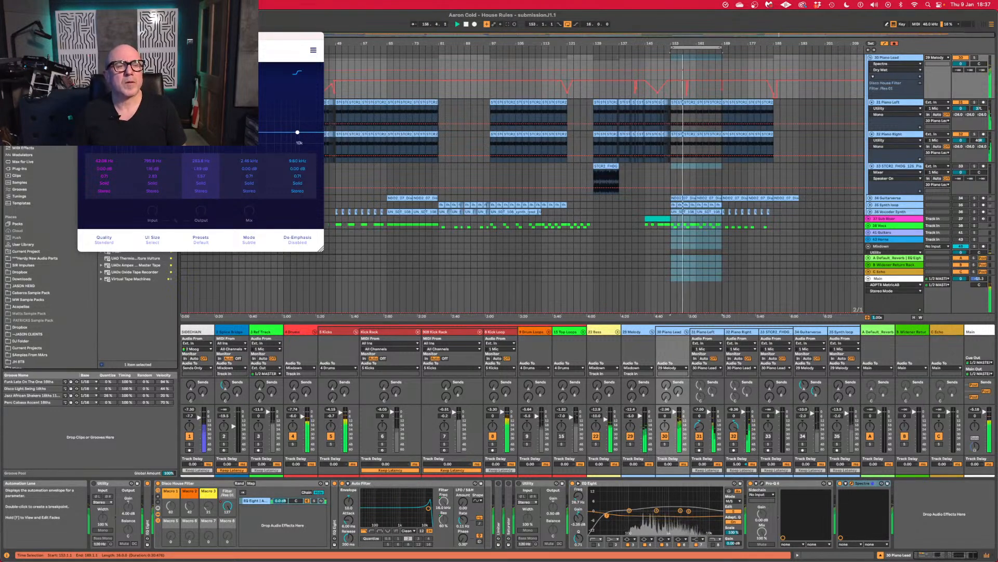
# Fine-tune Spectre's low-mid band and its output level on the Piano Lead group during playback.
pyautogui.scroll(-4, 170, 123)
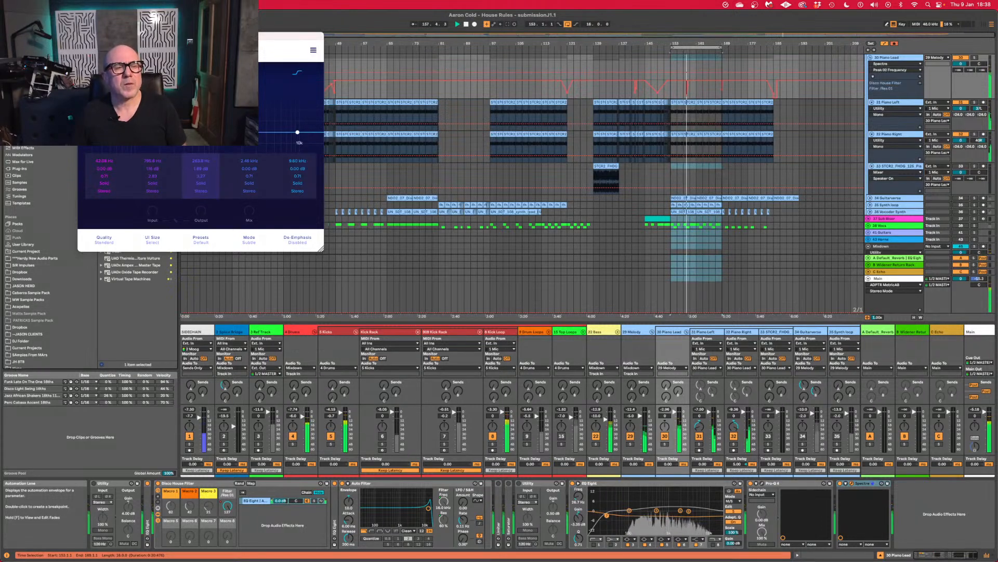
pyautogui.moveTo(170, 122); pyautogui.dragTo(170, 123)
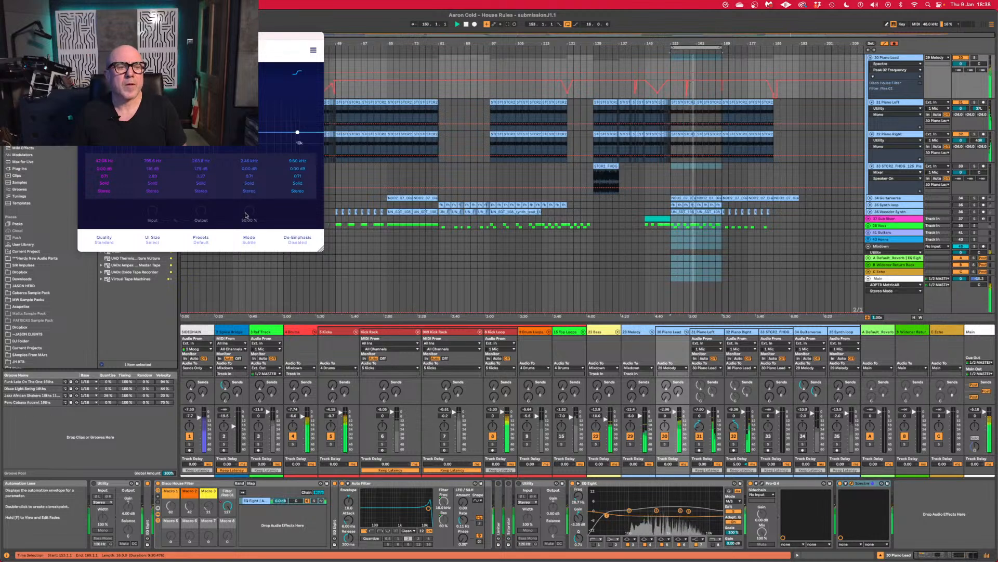
pyautogui.moveTo(202, 213); pyautogui.dragTo(202, 214)
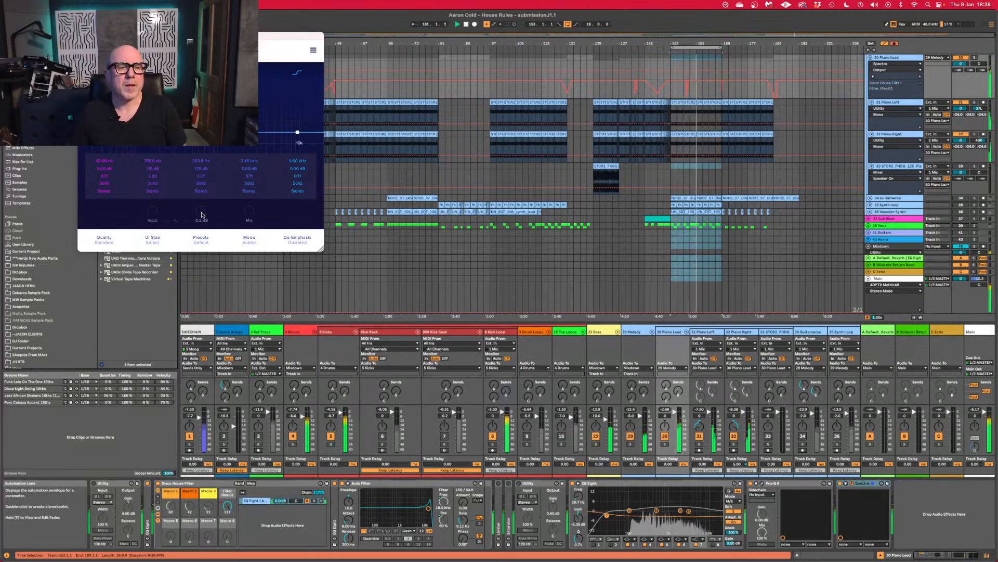
# Toggle Spectre's bypass for comparison, restart playback, and close and reopen the plug-in window.
pyautogui.click(839, 484)
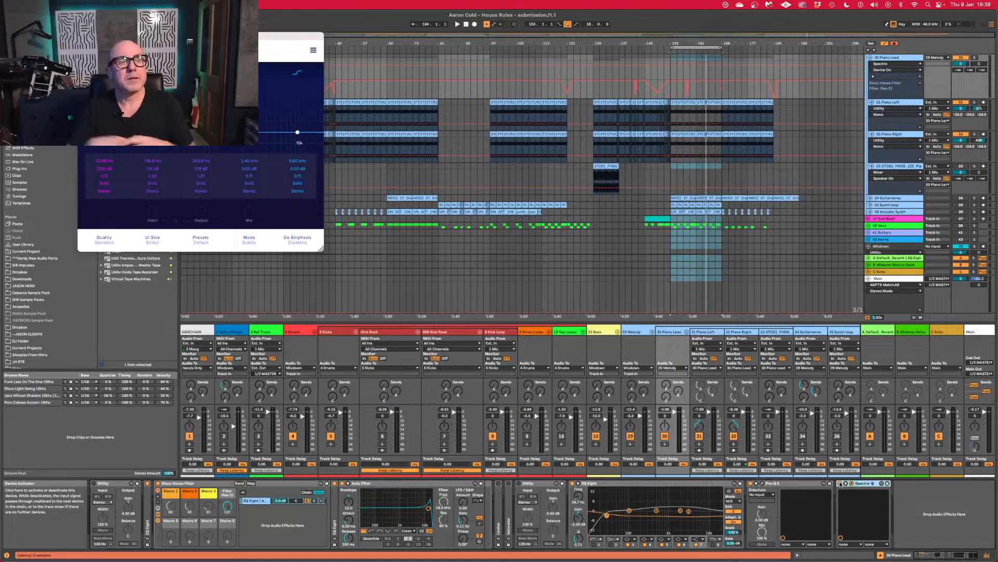
pyautogui.press('space')
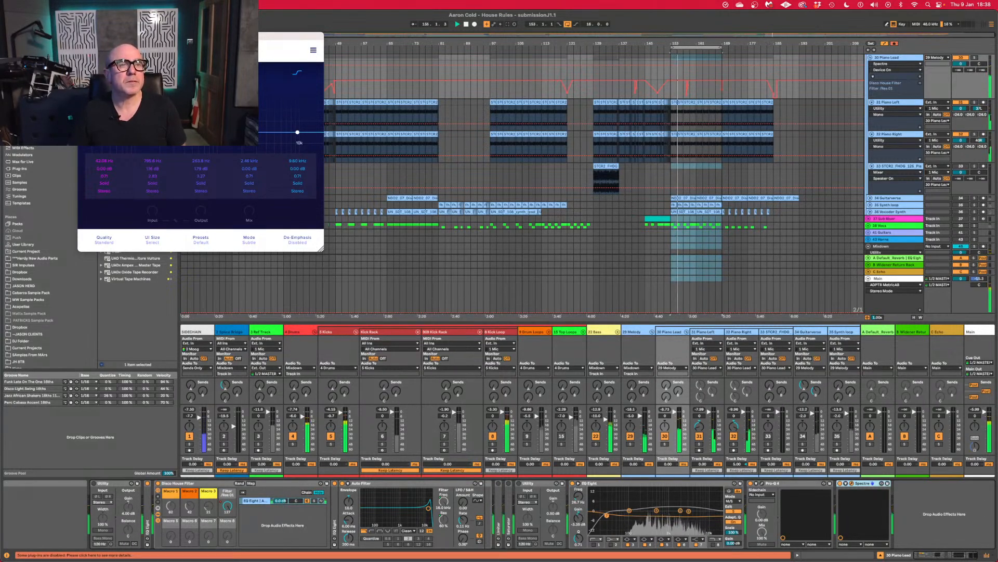
pyautogui.click(83, 36)
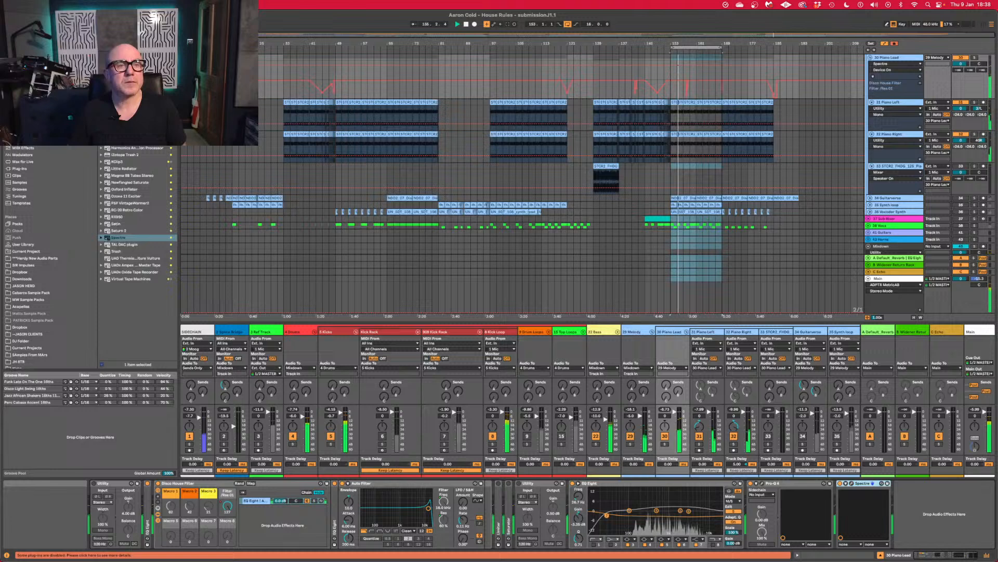
pyautogui.click(854, 485)
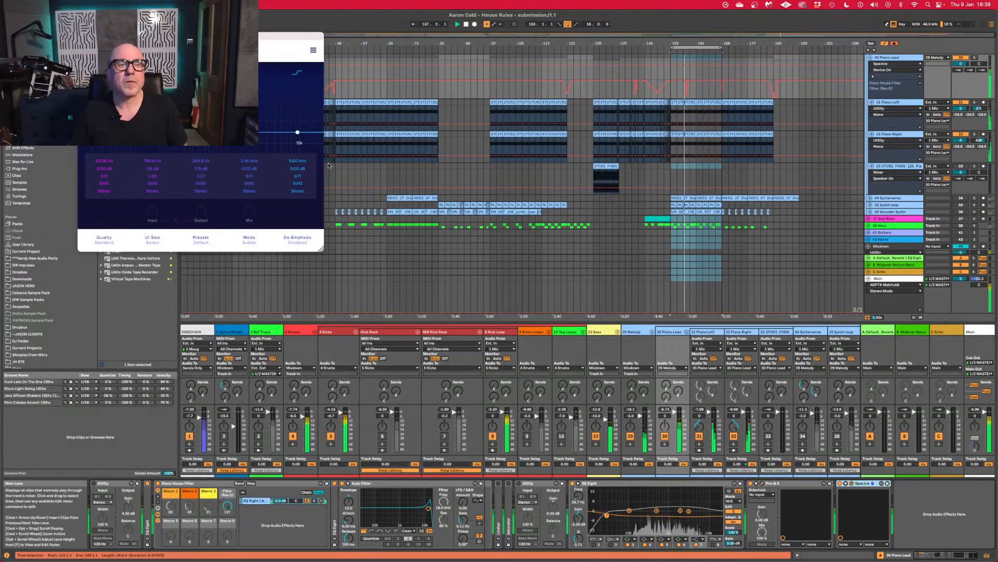
# Boost Spectre's fourth band in the upper frequencies, reduce the boost slightly and close the plug-in window.
pyautogui.moveTo(277, 121); pyautogui.dragTo(276, 119)
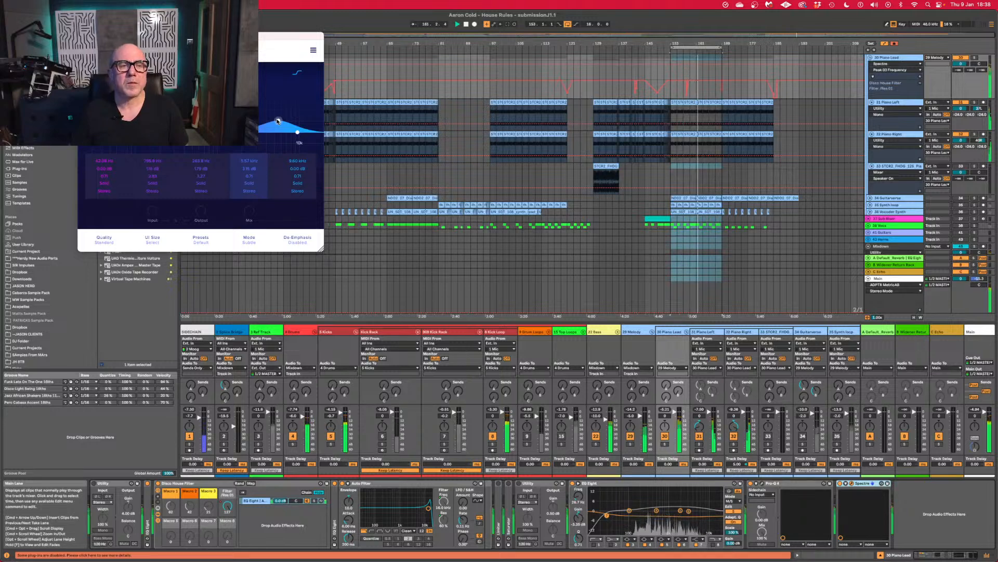
pyautogui.moveTo(278, 121); pyautogui.dragTo(278, 126)
pyautogui.click(82, 36)
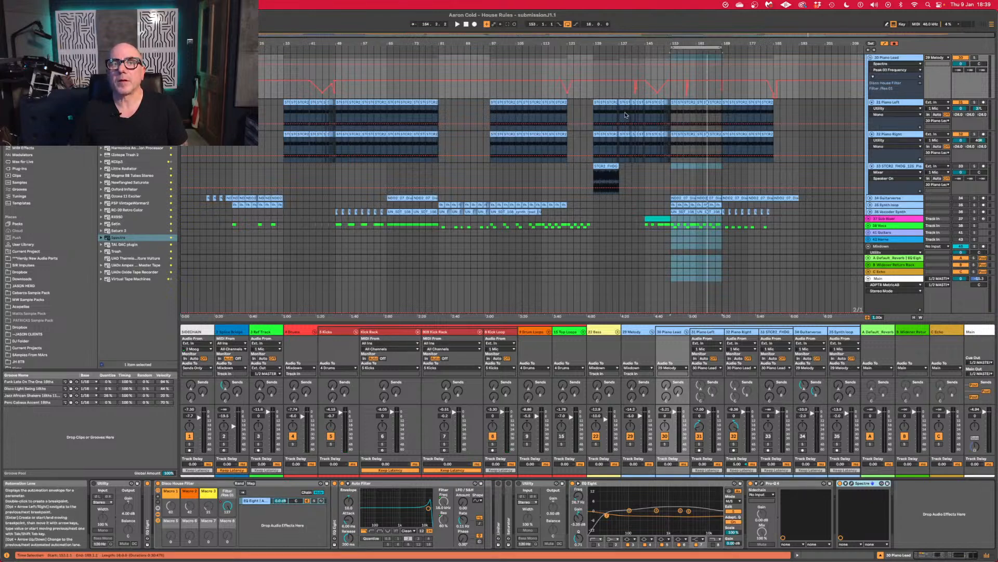
# Reopen Spectre in the middle of the arrangement to review its full band curve, and close it again.
pyautogui.click(851, 485)
pyautogui.moveTo(265, 38); pyautogui.dragTo(629, 192)
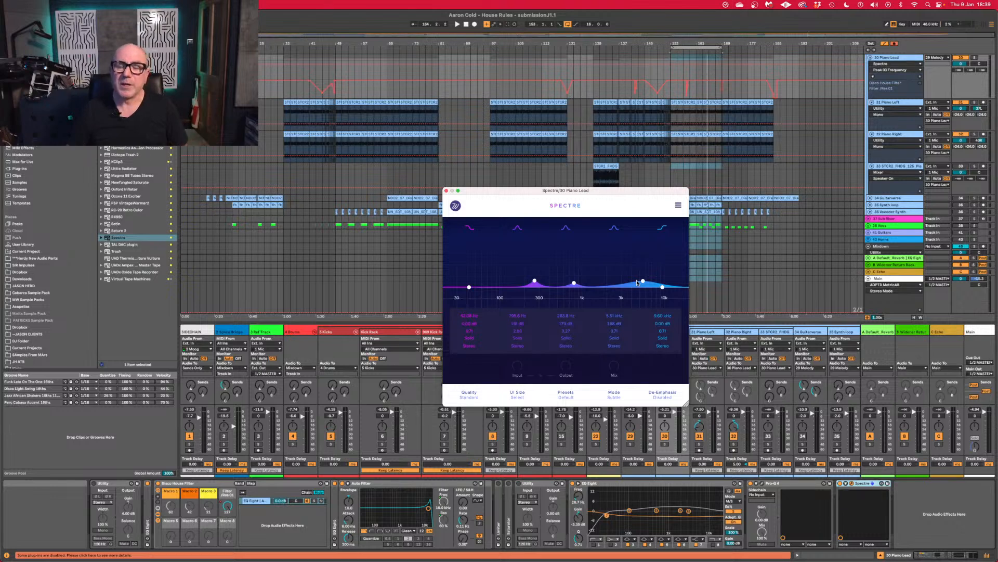
pyautogui.click(446, 191)
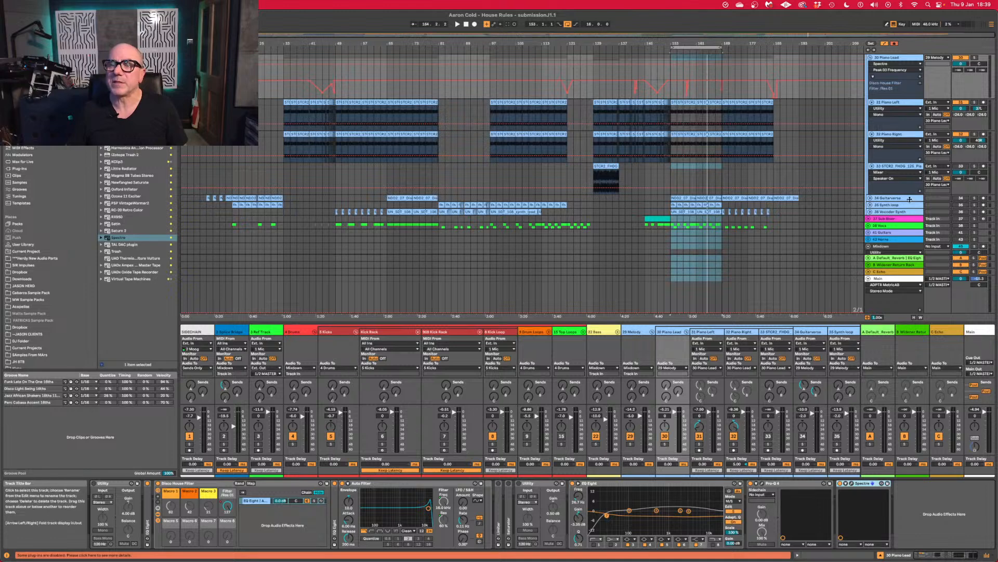
# Start playback, unfold the Synth loop track and adjust its track volume.
pyautogui.press('space')
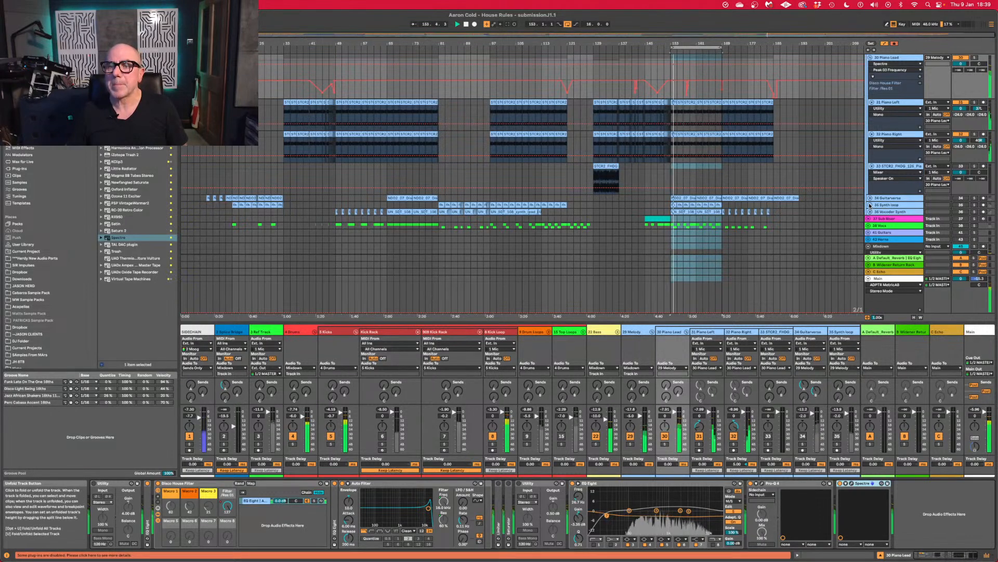
pyautogui.click(910, 207)
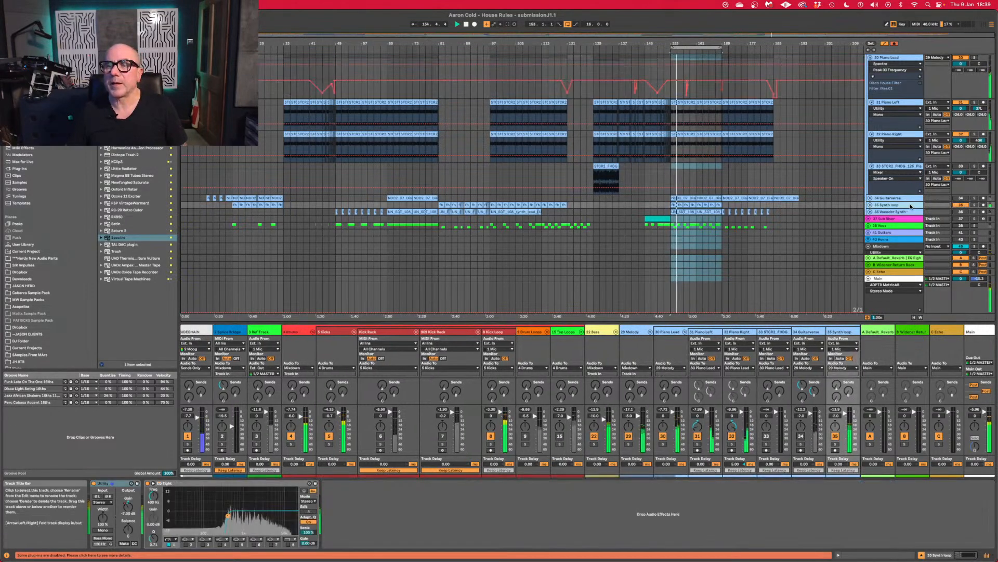
pyautogui.click(878, 205)
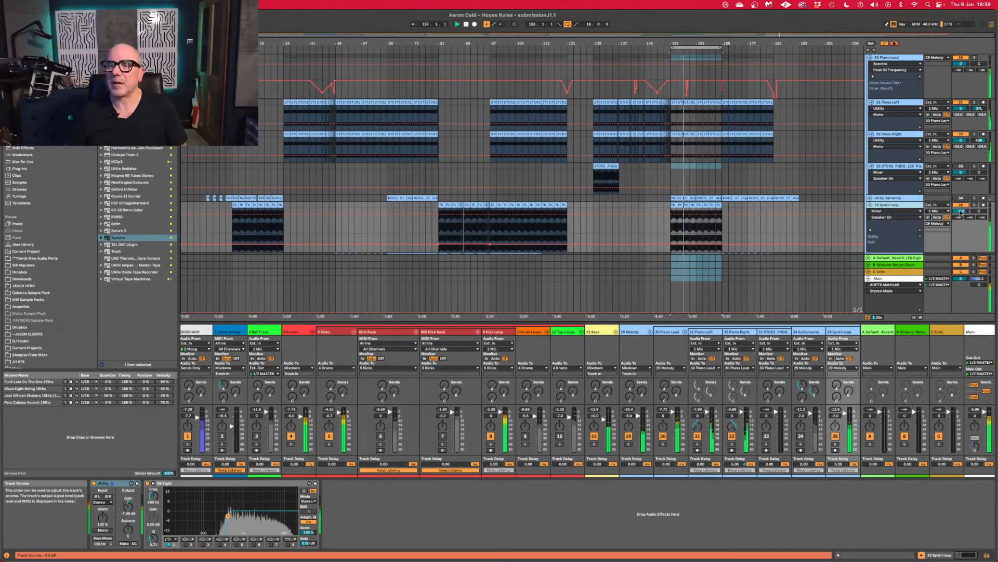
pyautogui.moveTo(961, 210); pyautogui.dragTo(960, 213)
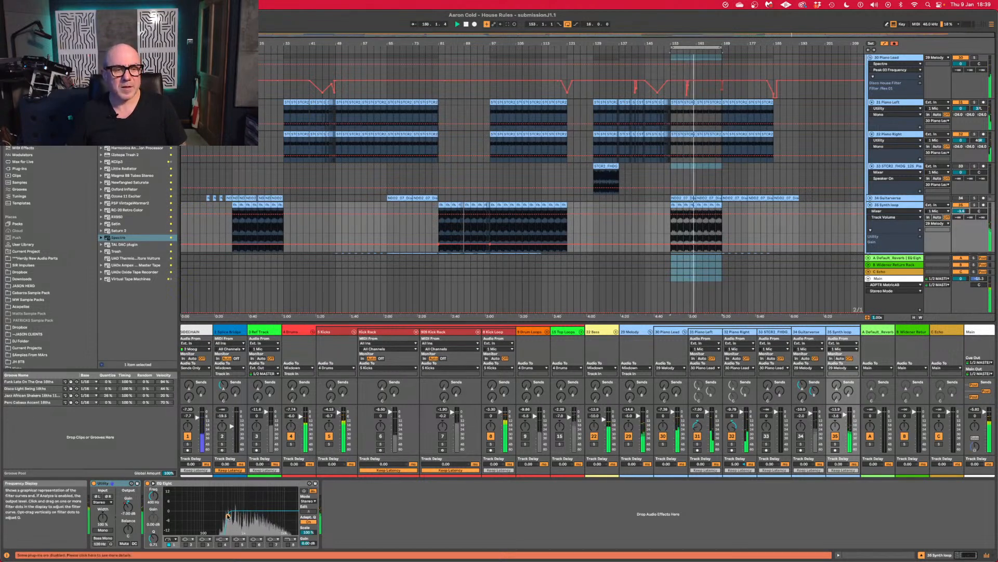
# Lower the Synth loop's EQ Eight low-cut frequency and enable band 8 as a high cut at about 22 kHz.
pyautogui.moveTo(227, 515); pyautogui.dragTo(202, 519)
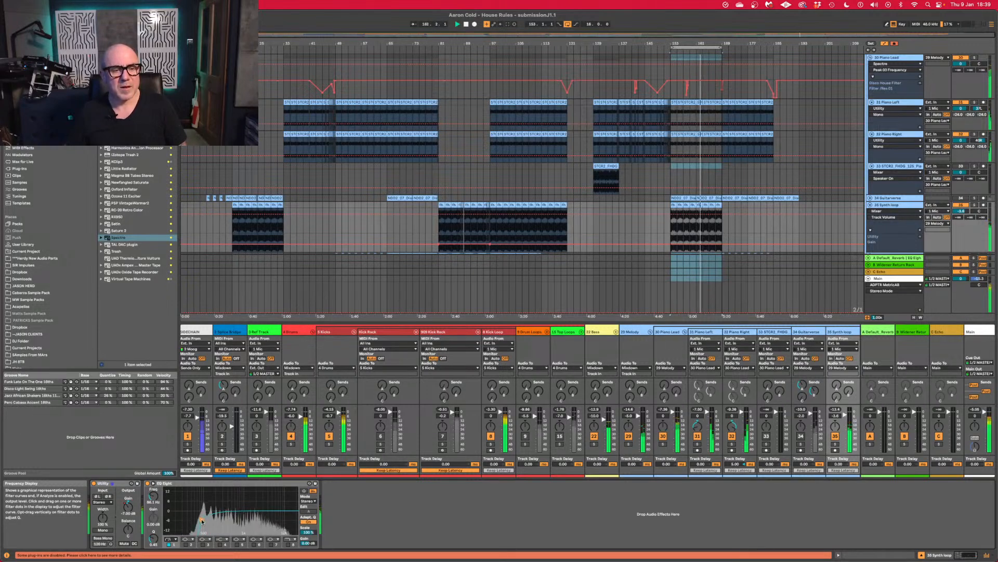
pyautogui.click(288, 544)
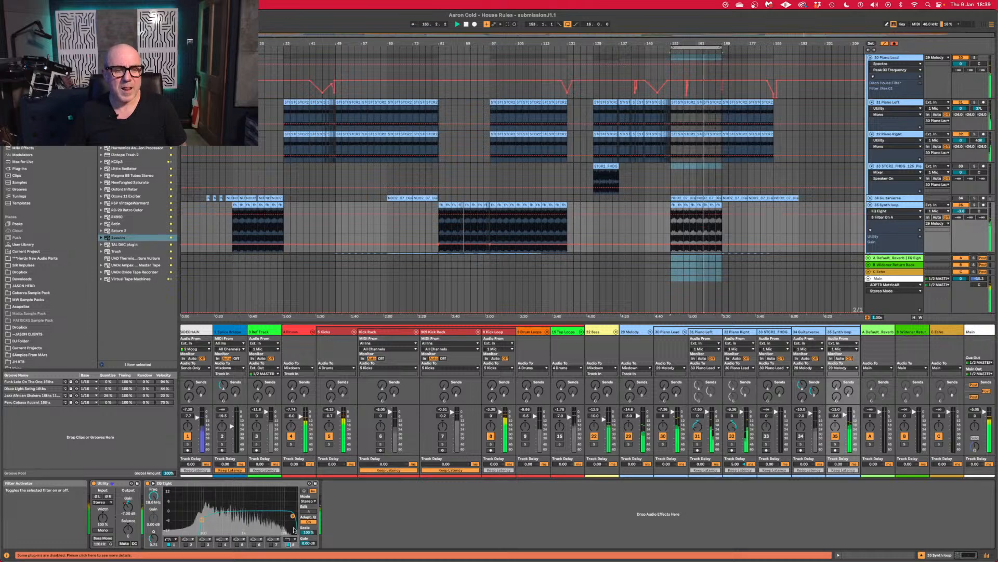
pyautogui.moveTo(239, 517); pyautogui.dragTo(296, 519)
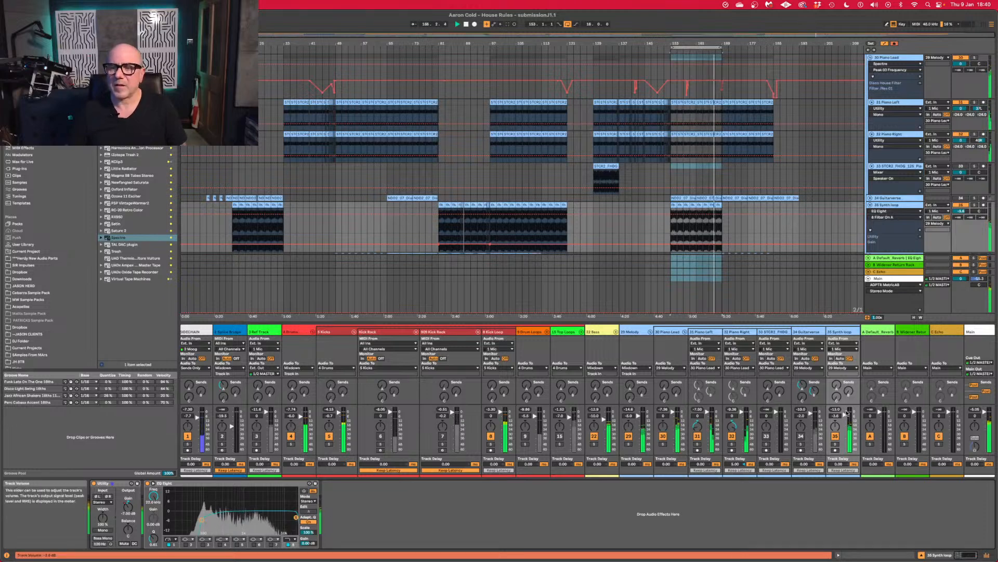
# Lower the Synth loop's volume in stages to about -10 dB, raise it slightly to about -8 dB and solo the track.
pyautogui.click(845, 415)
pyautogui.moveTo(845, 415)
pyautogui.mouseDown()
pyautogui.moveTo(845, 429)
pyautogui.moveTo(845, 416)
pyautogui.mouseUp()
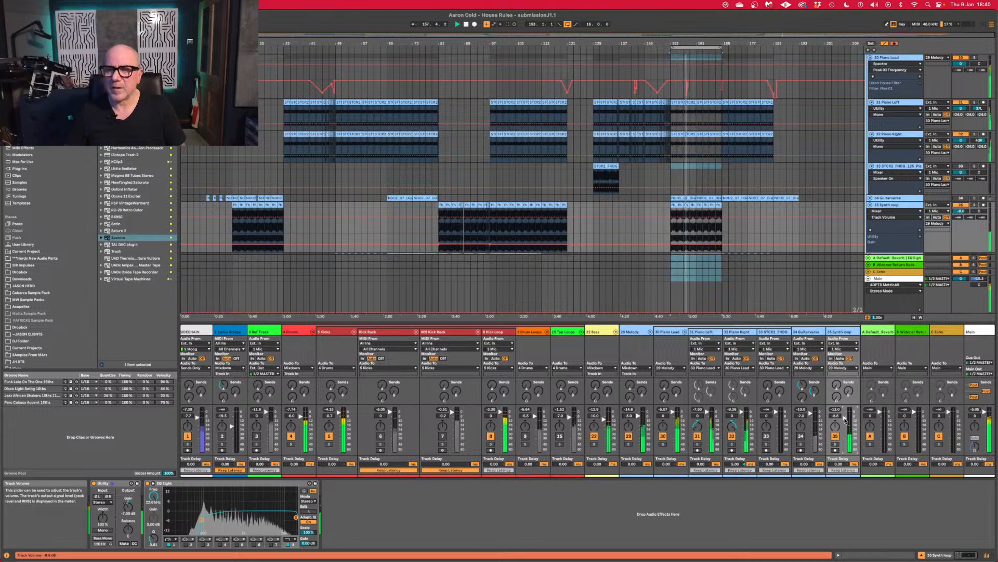
pyautogui.moveTo(845, 419); pyautogui.dragTo(845, 421)
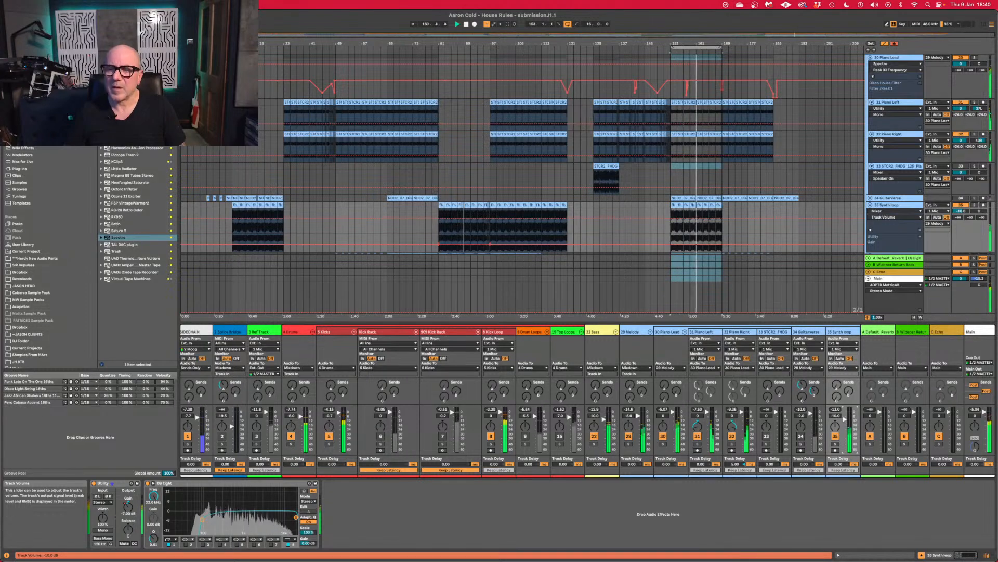
pyautogui.moveTo(845, 421); pyautogui.dragTo(845, 419)
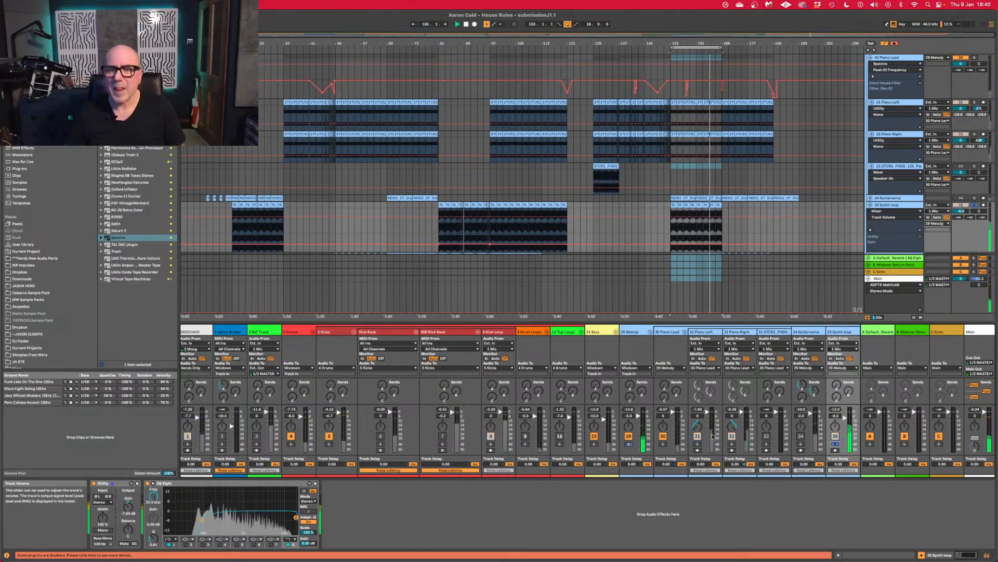
# Inspect the soloed Synth loop with the plug-in windows shown and in EQ Eight's expanded spectrum display.
pyautogui.press('alt+super+p')
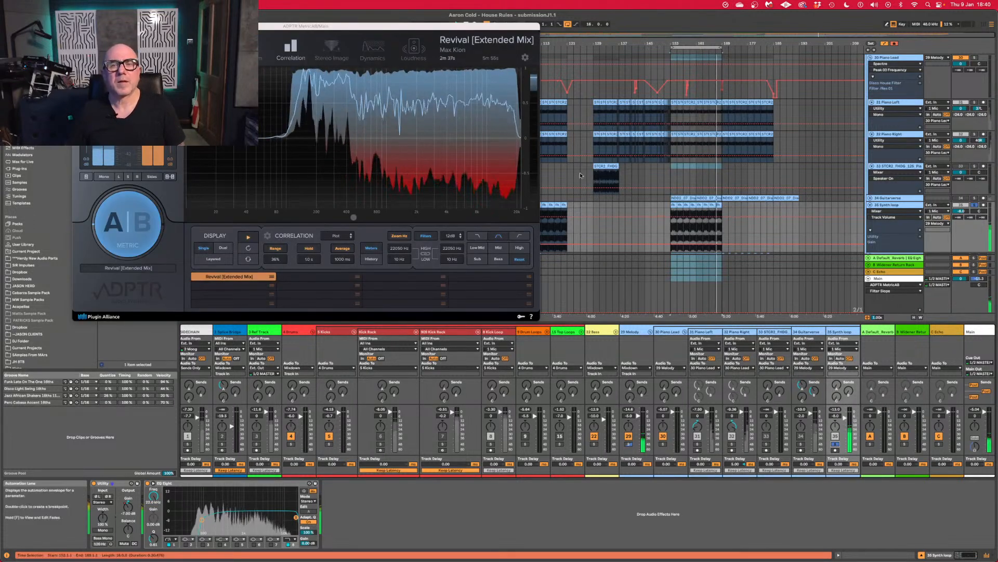
pyautogui.press('alt+super+p')
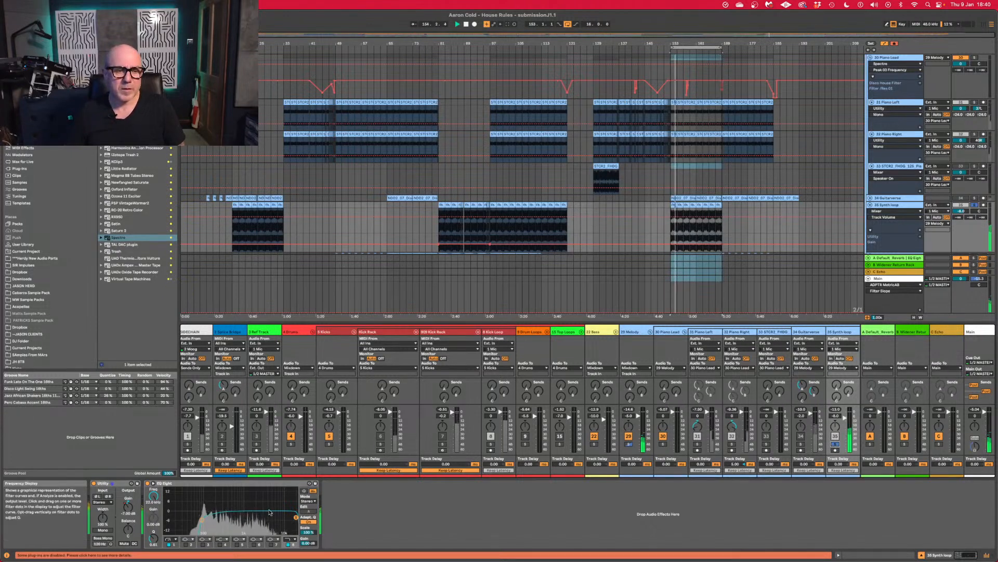
pyautogui.click(153, 483)
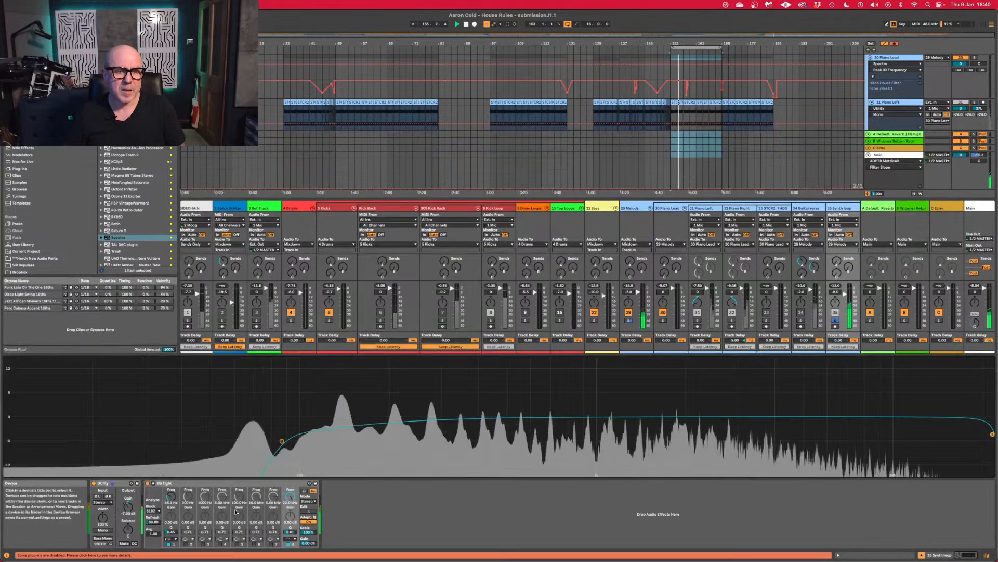
pyautogui.click(154, 483)
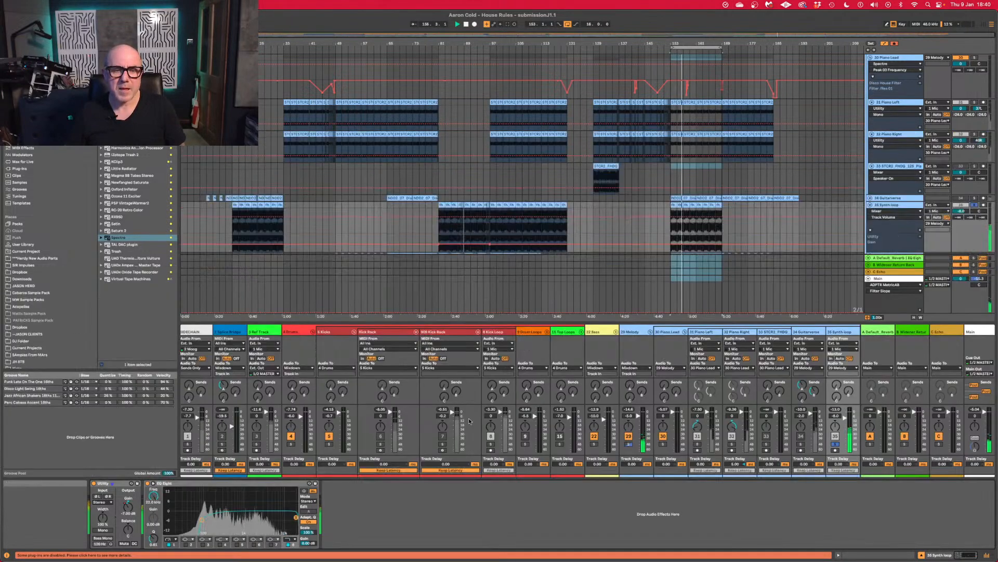
# Add an EQ Eight bell boost around 1.6 kHz, lower the high cut to about 13 kHz and unsolo the Synth loop.
pyautogui.doubleClick(242, 510)
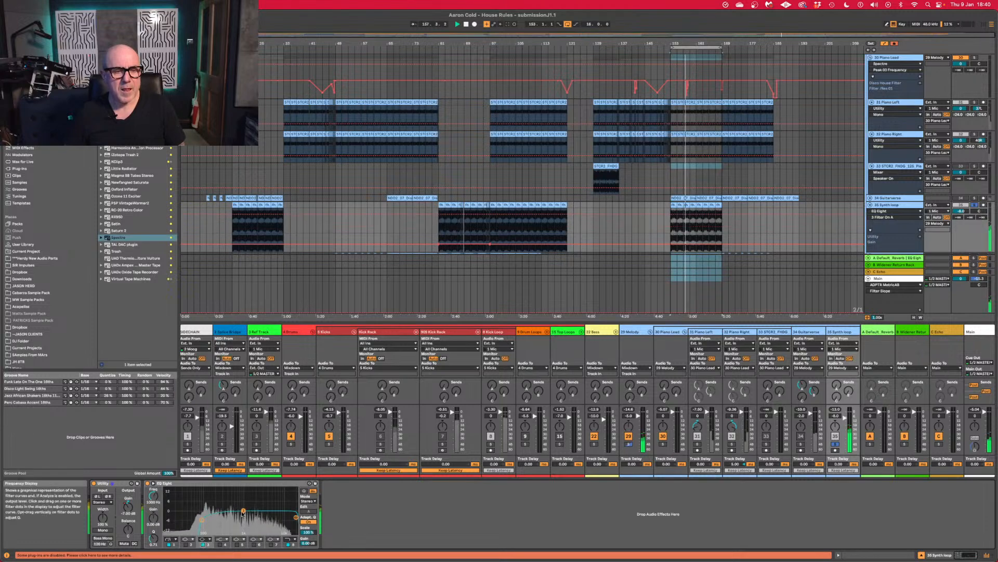
pyautogui.moveTo(242, 511)
pyautogui.mouseDown()
pyautogui.moveTo(228, 489)
pyautogui.moveTo(208, 493)
pyautogui.moveTo(251, 498)
pyautogui.mouseUp()
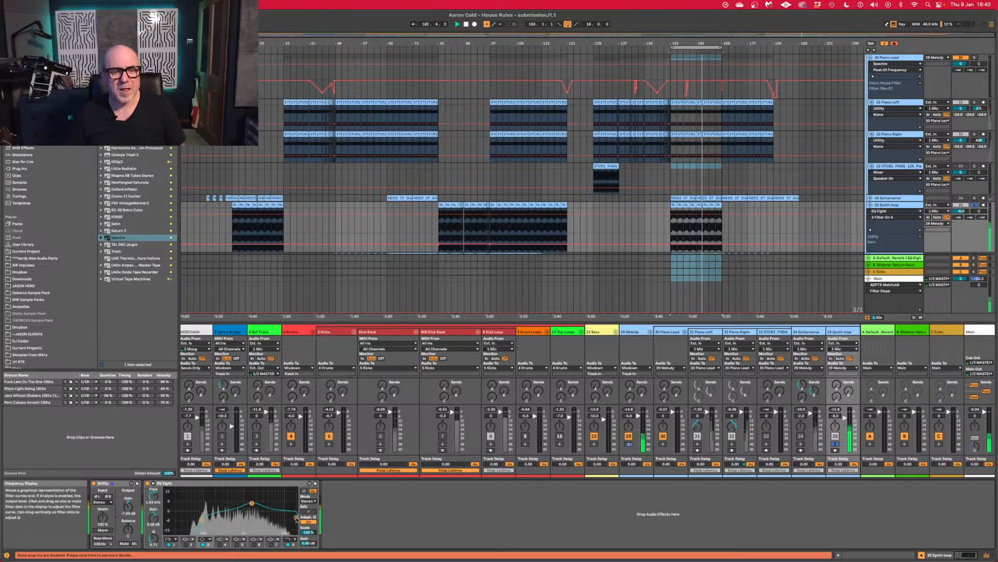
pyautogui.moveTo(290, 521); pyautogui.dragTo(288, 522)
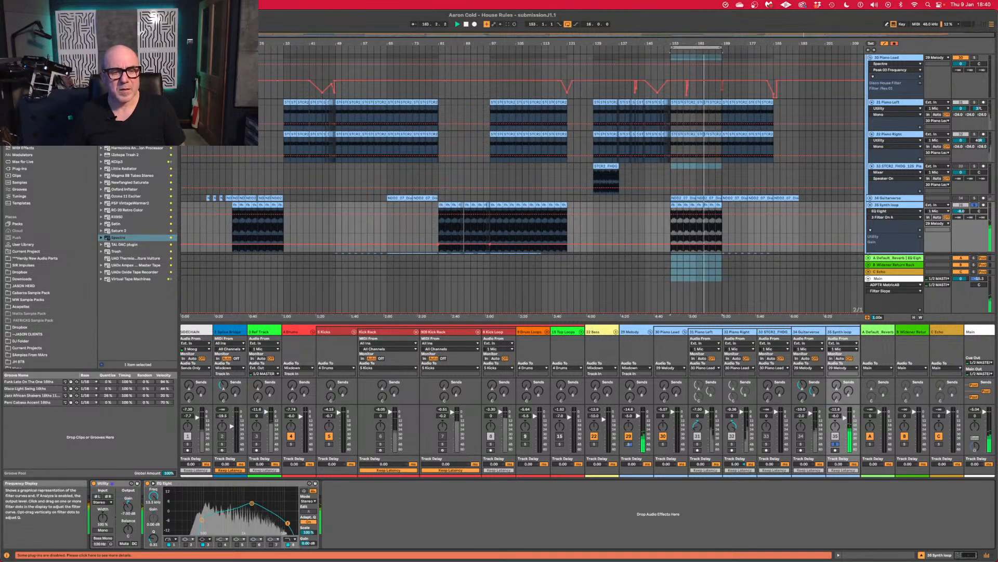
pyautogui.click(835, 444)
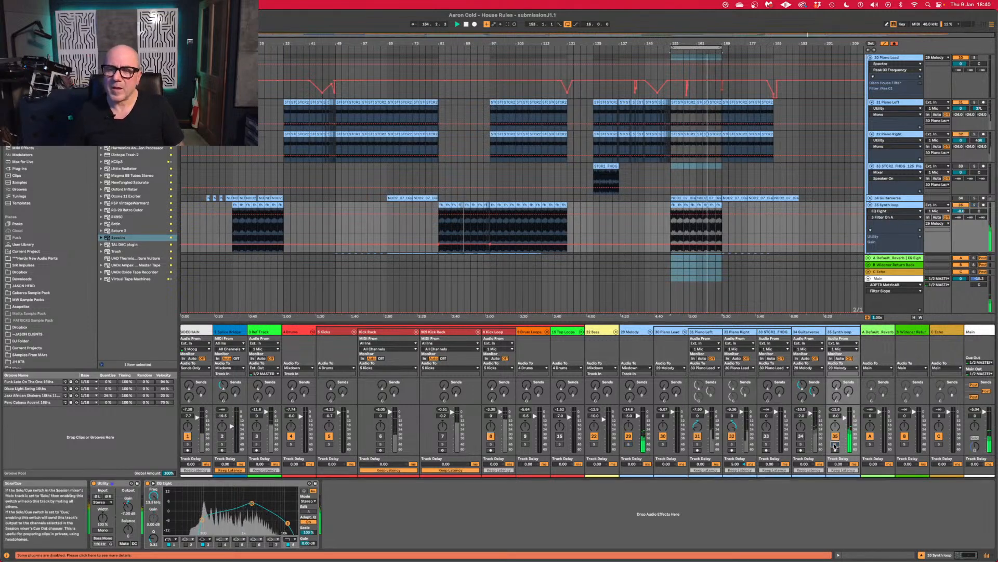
# Lower the Synth loop's volume to about -11 dB, and solo and unsolo the neighbouring guitar track.
pyautogui.click(845, 418)
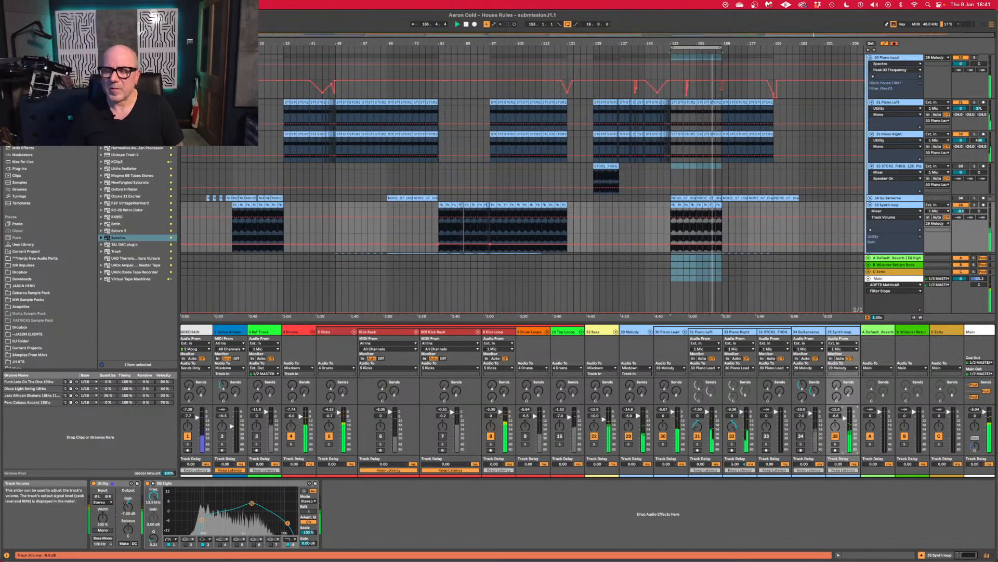
pyautogui.moveTo(845, 418); pyautogui.dragTo(845, 422)
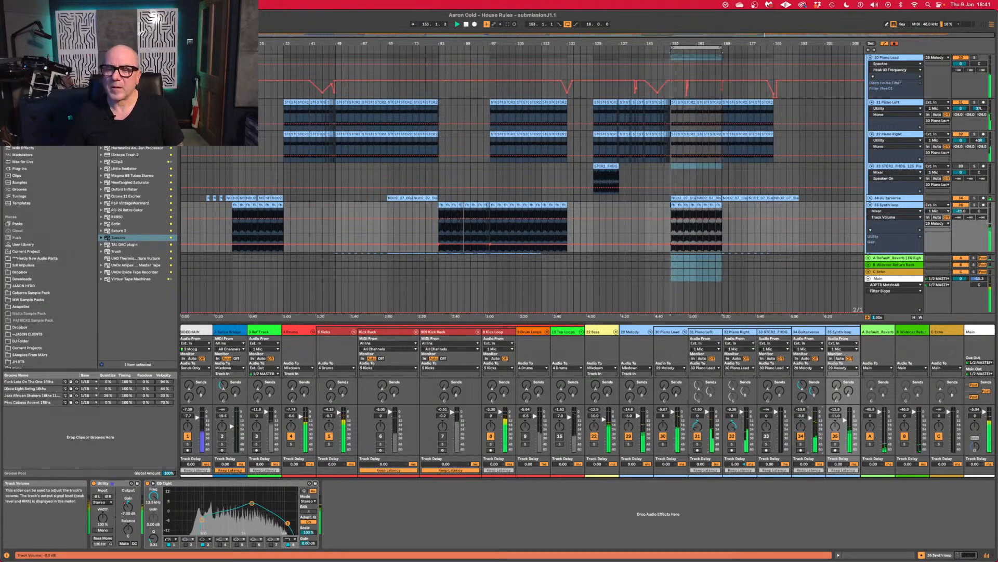
pyautogui.click(801, 444)
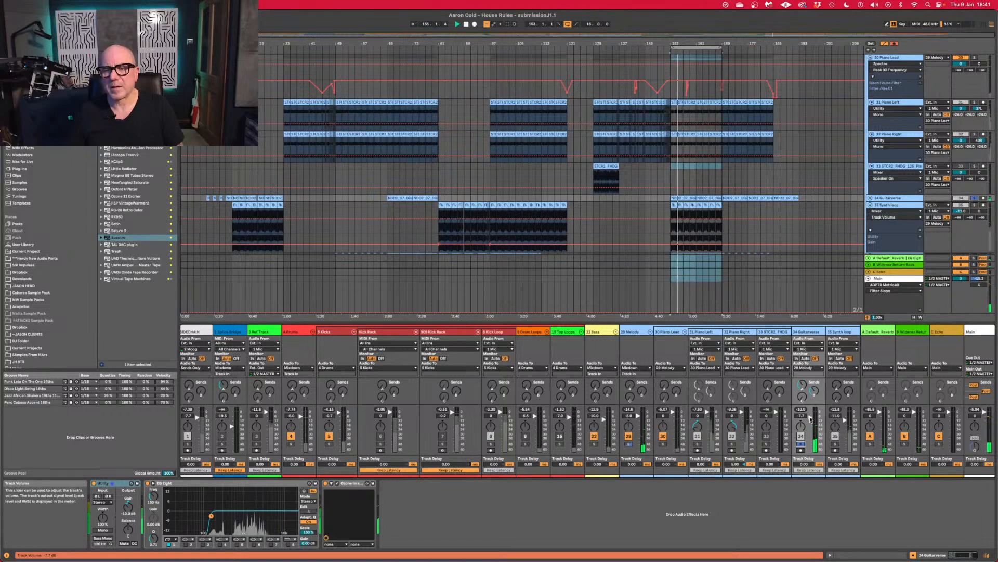
pyautogui.click(802, 445)
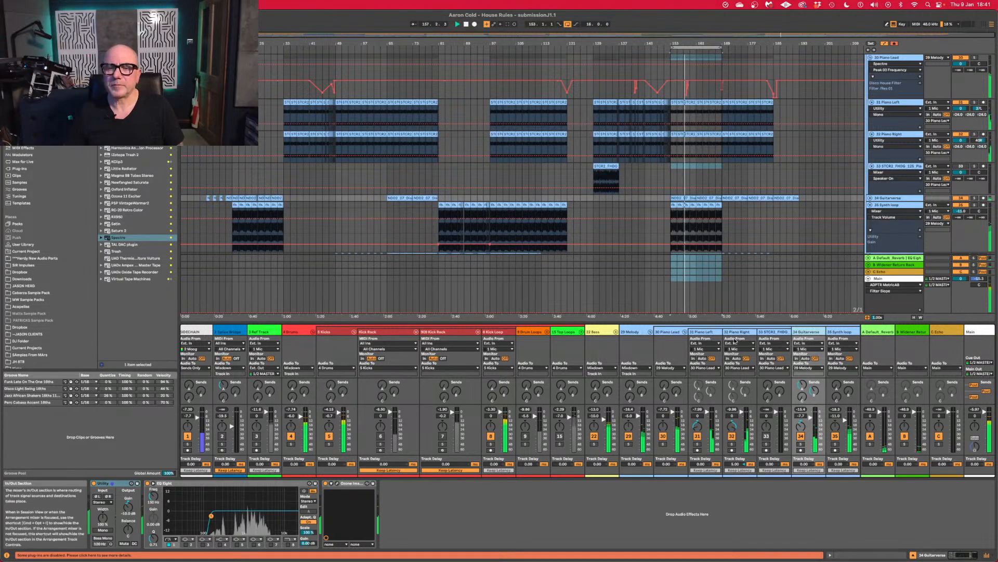
# Recolour the Piano Left and Piano Right tracks dark blue.
pyautogui.click(703, 331)
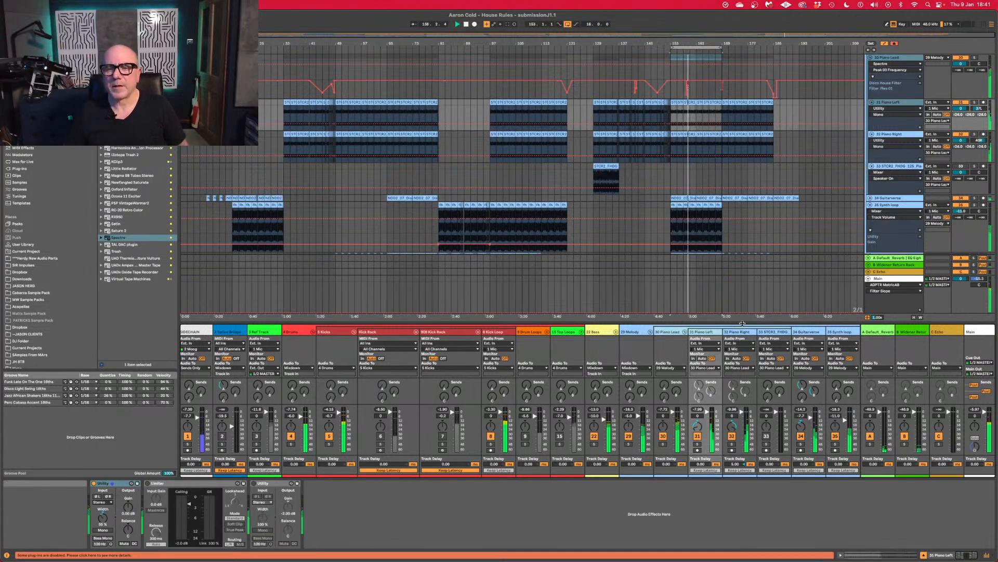
pyautogui.rightClick(743, 330)
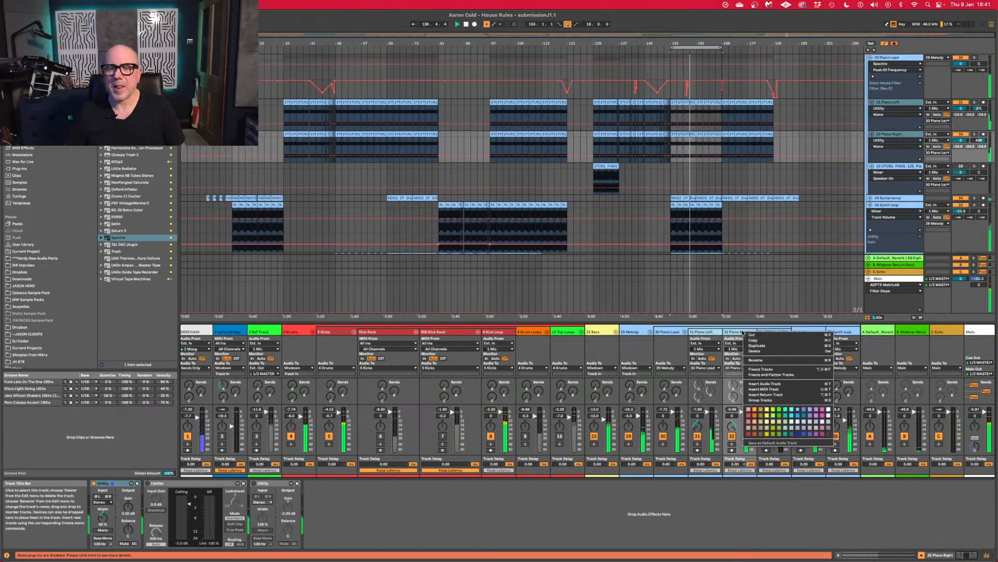
pyautogui.click(795, 434)
# Recolour the Guitarverse track light purple and the Synth loop track magenta.
pyautogui.rightClick(809, 331)
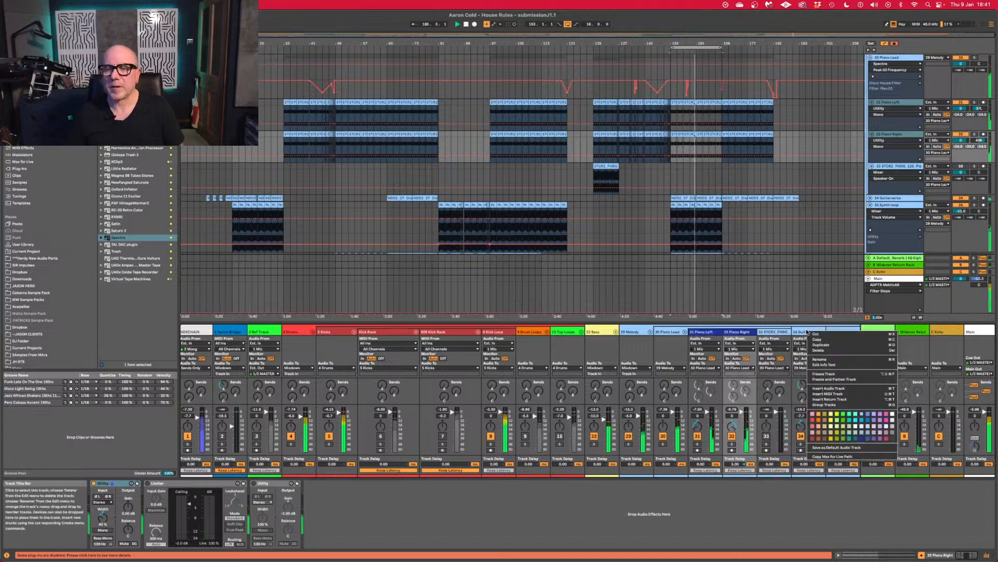
pyautogui.click(882, 430)
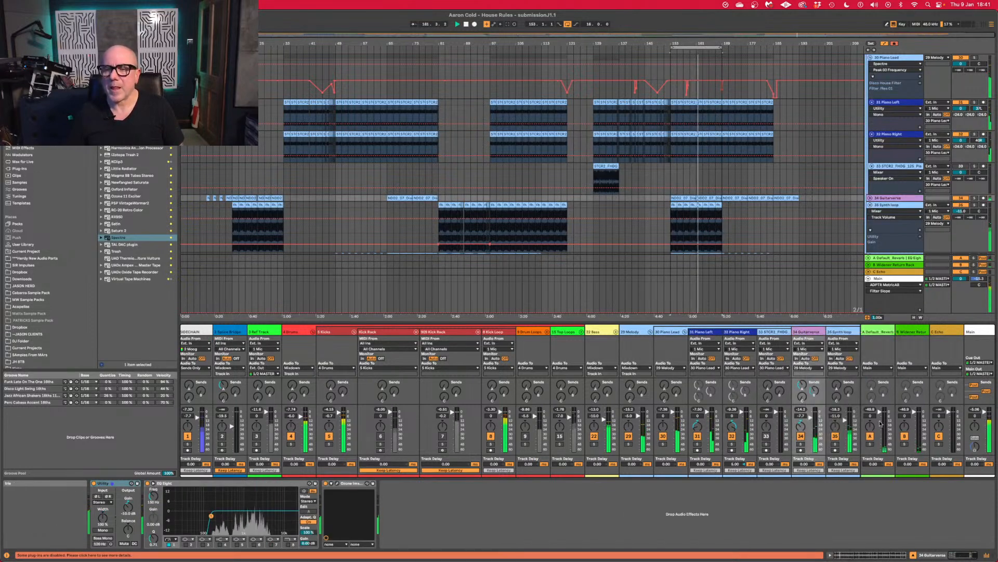
pyautogui.click(835, 331)
pyautogui.rightClick(835, 332)
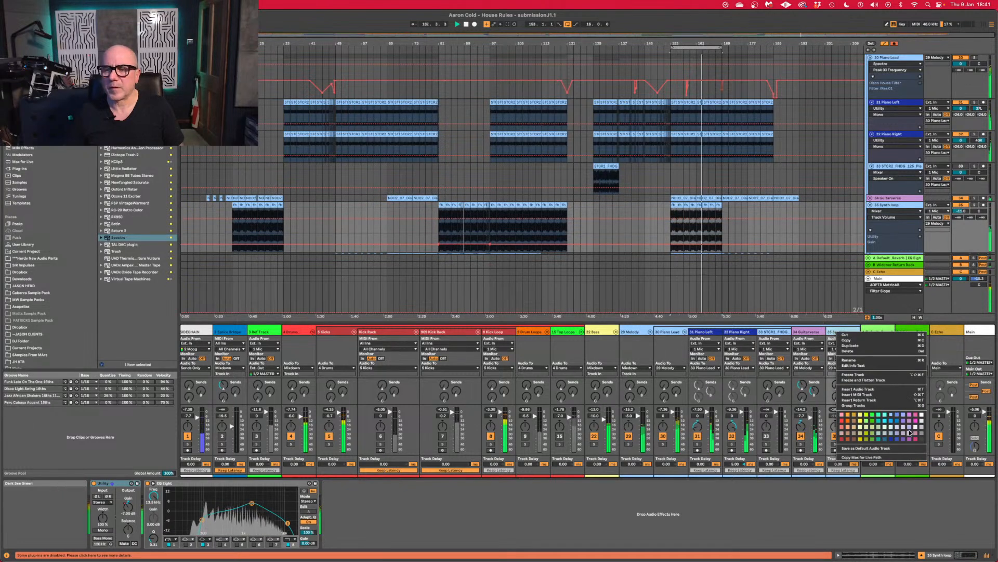
pyautogui.click(915, 425)
# Compare the playing mix with the guitar and the Synth loop each muted and unmuted.
pyautogui.click(801, 436)
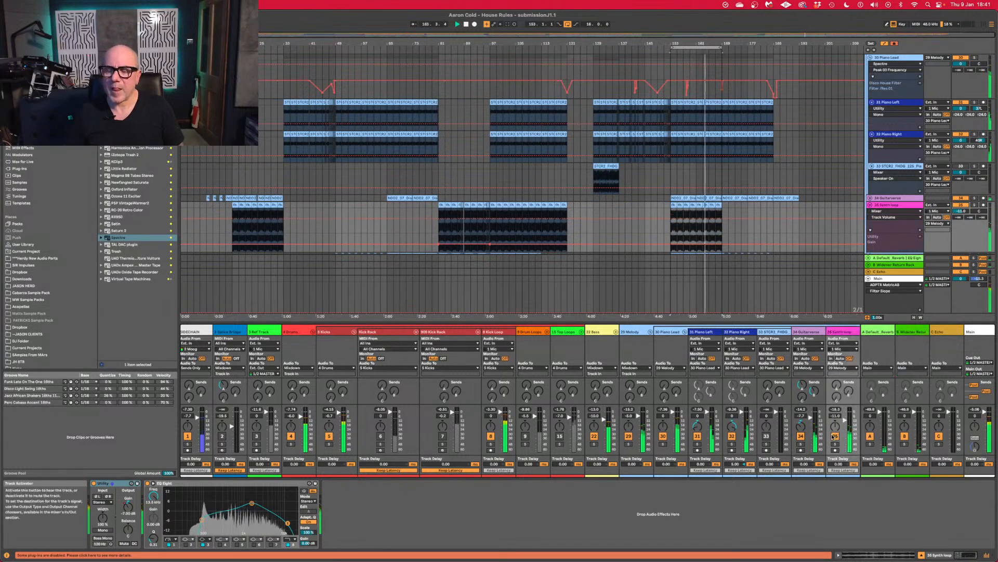
pyautogui.click(801, 436)
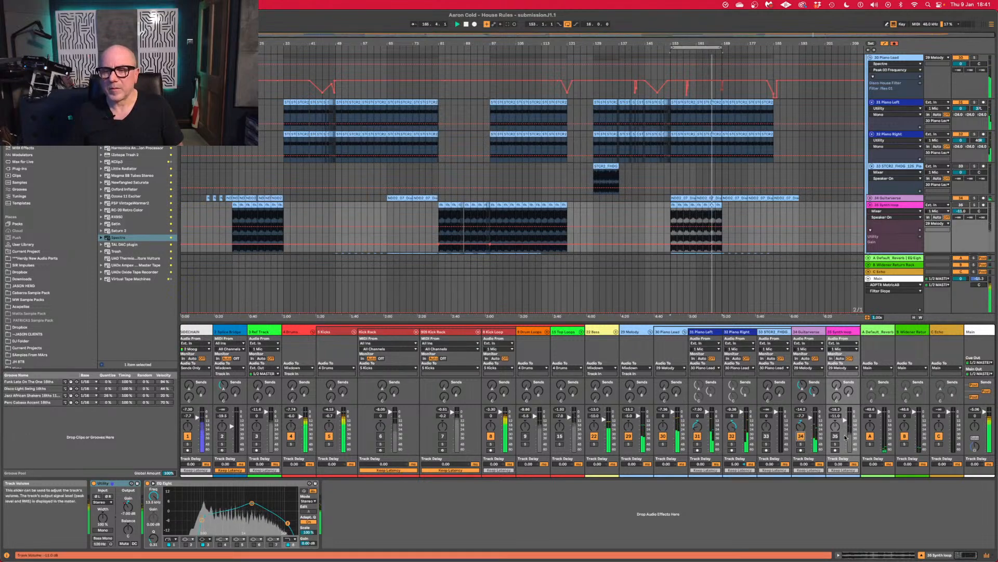
pyautogui.click(836, 435)
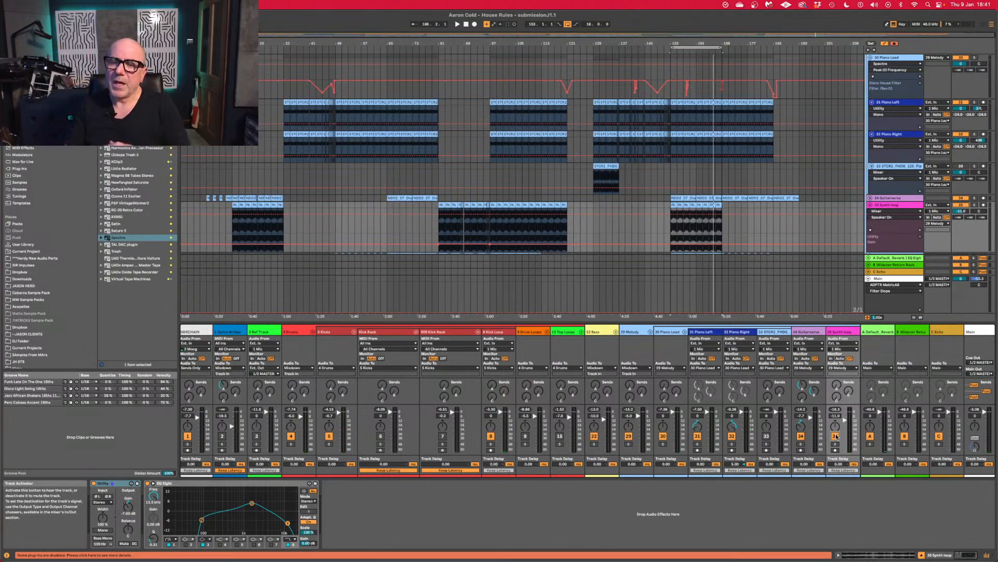
pyautogui.click(836, 436)
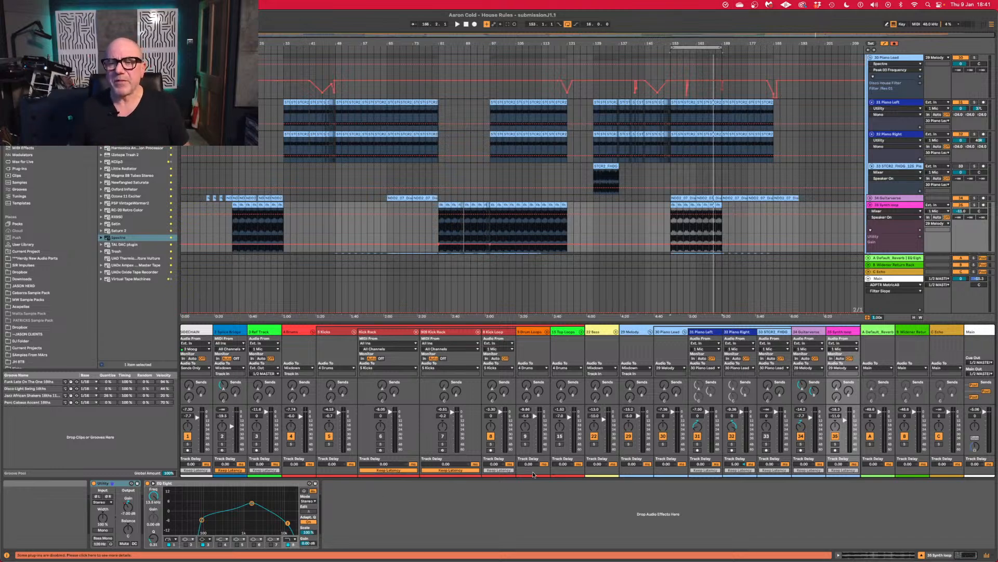
pyautogui.press('space')
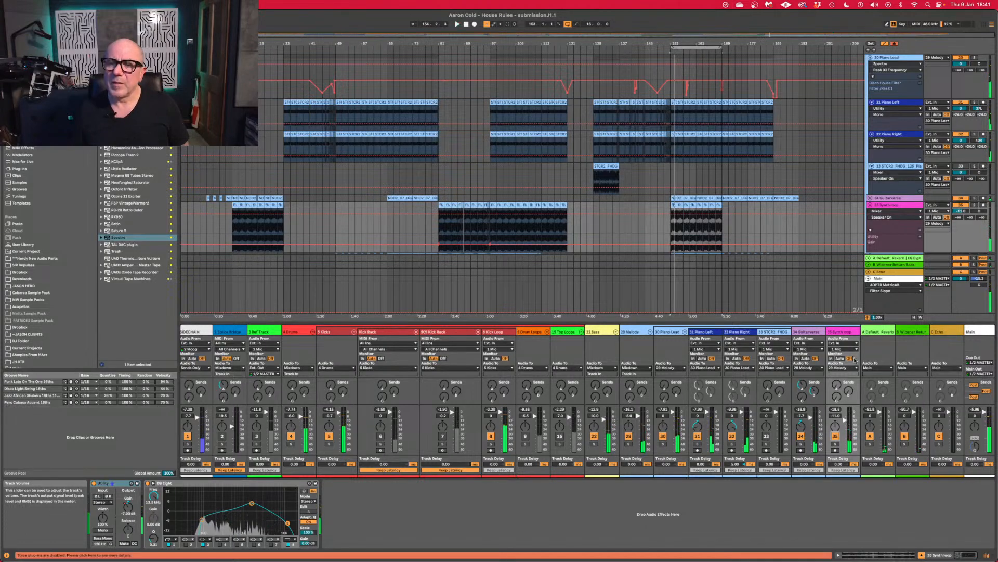
pyautogui.press('space')
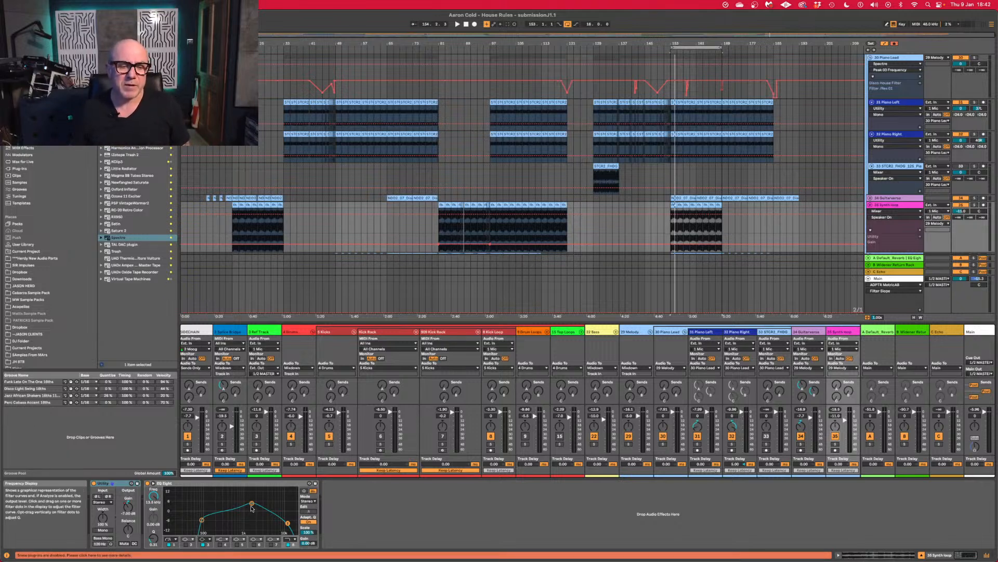
pyautogui.press('space')
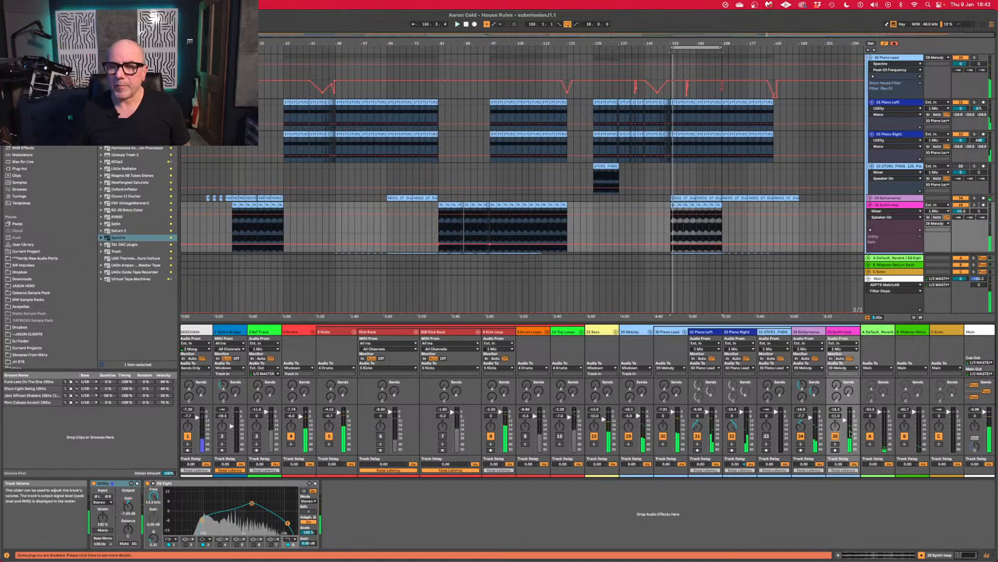
# Solo the Synth loop, move its EQ Eight bell boost to about 2 kHz and low cut to about 460 Hz, and unsolo it.
pyautogui.click(835, 443)
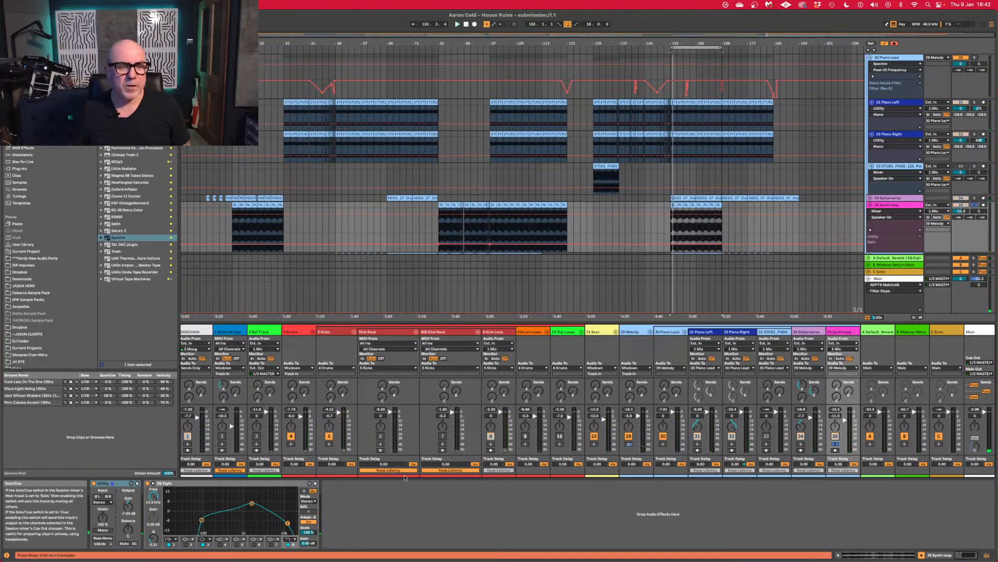
pyautogui.press('space')
pyautogui.click(252, 504)
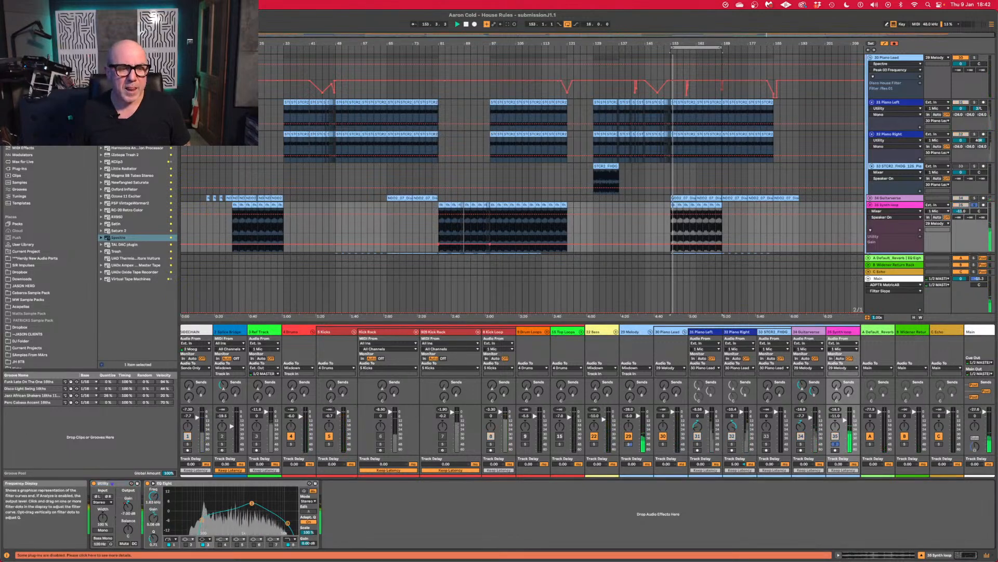
pyautogui.moveTo(232, 498); pyautogui.dragTo(255, 502)
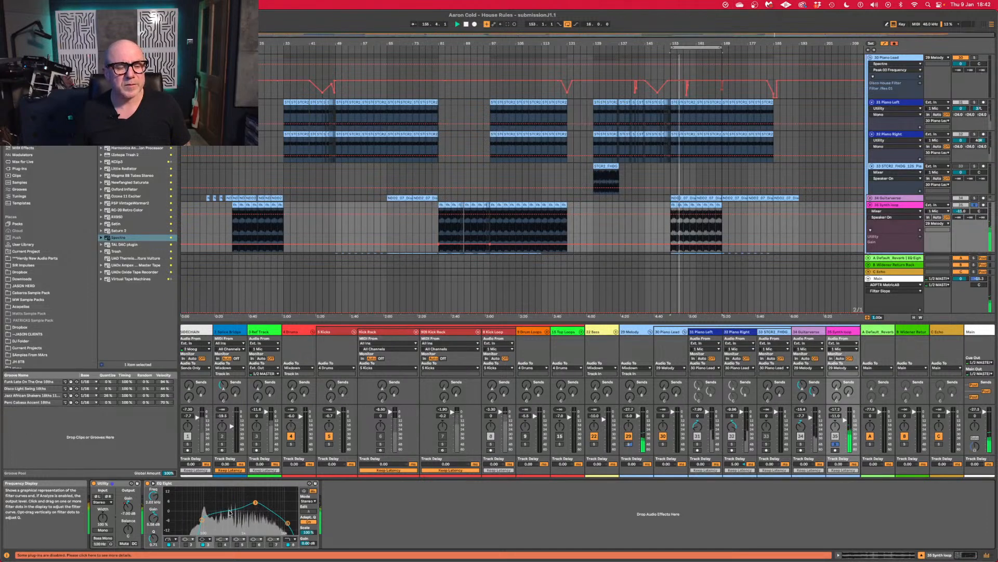
pyautogui.moveTo(201, 520); pyautogui.dragTo(228, 520)
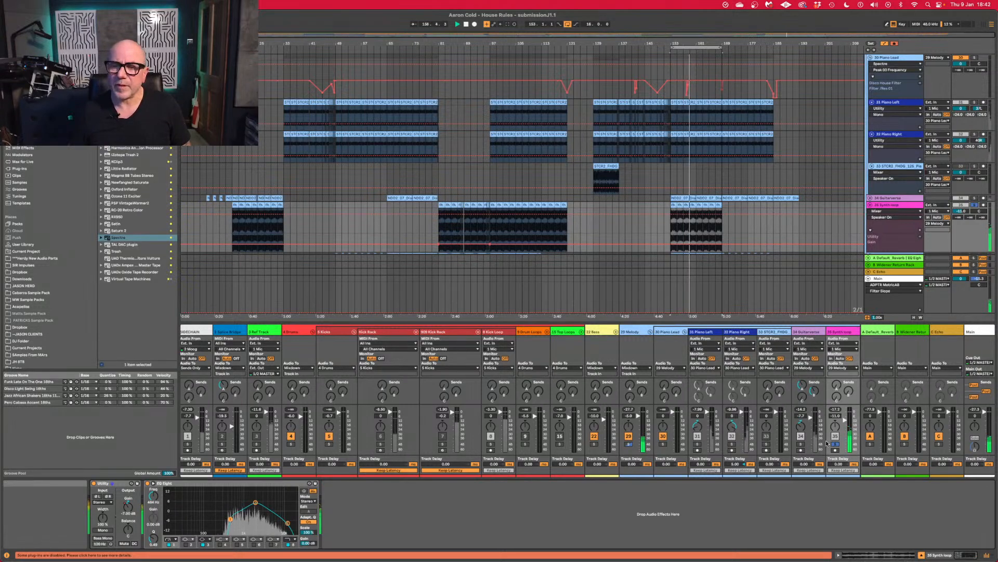
pyautogui.press('space')
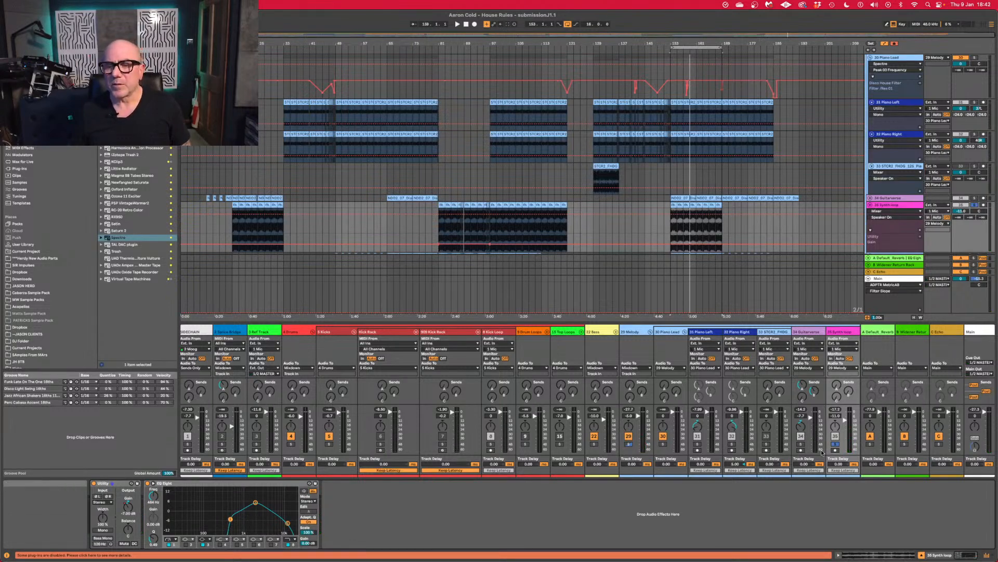
pyautogui.press('space')
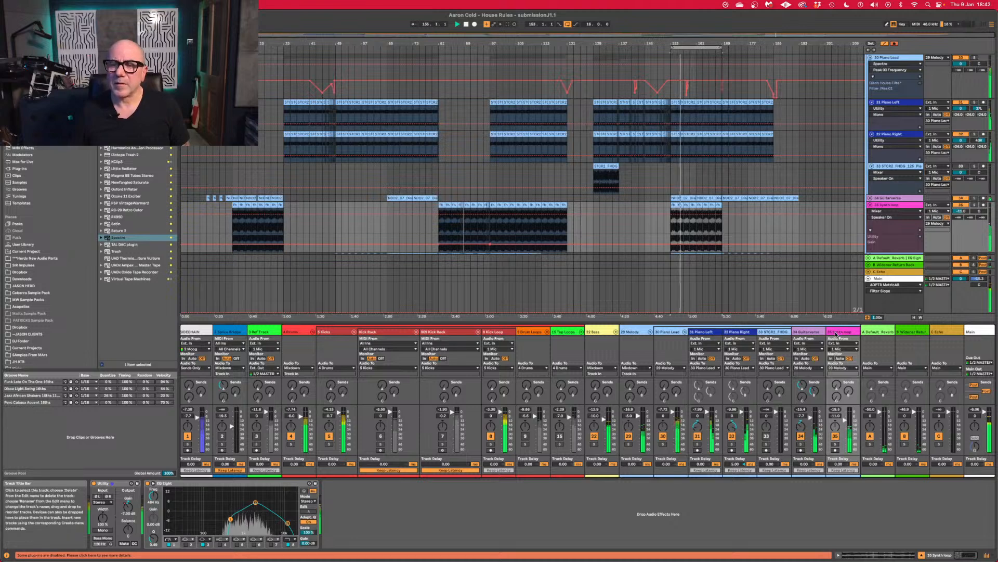
pyautogui.click(846, 420)
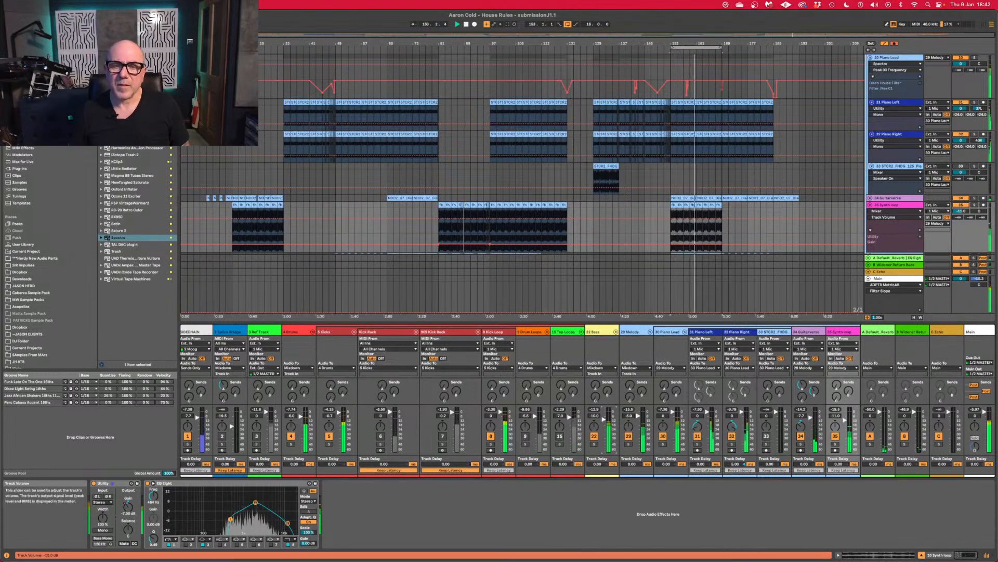
# Unfold the vocal group and lower the Adlips 2 track's volume slightly.
pyautogui.hscroll(3, 603, 422)
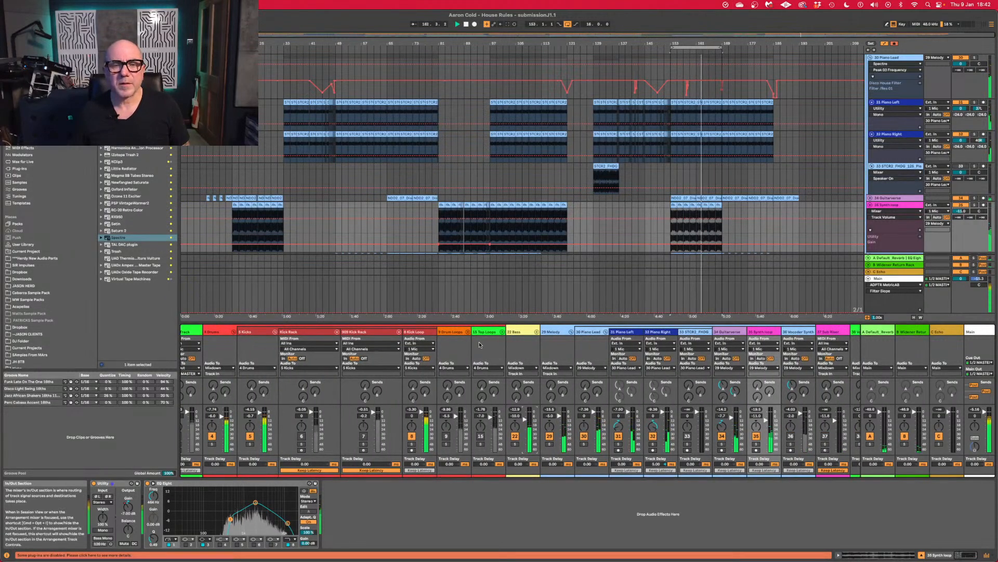
pyautogui.hscroll(10, 479, 342)
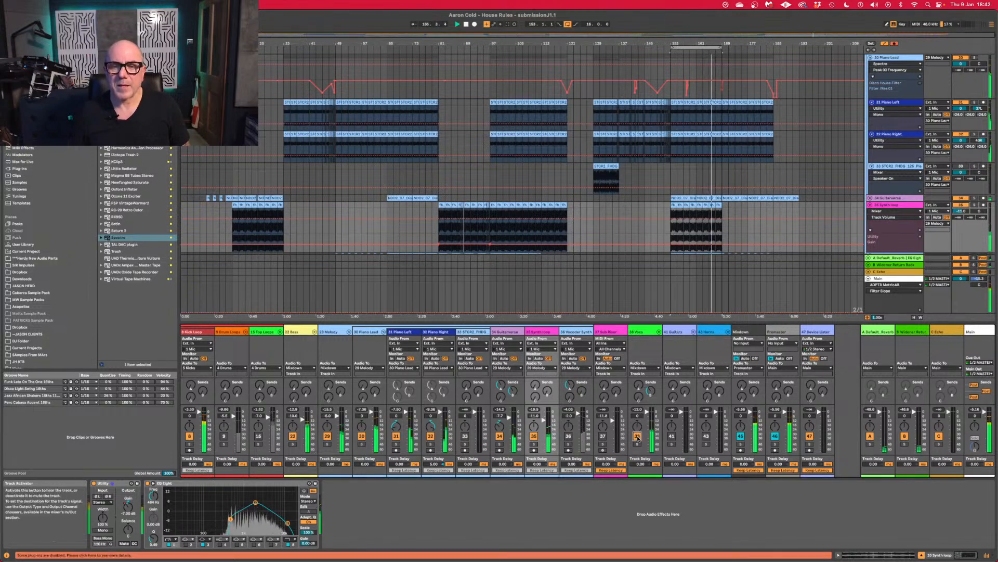
pyautogui.click(659, 332)
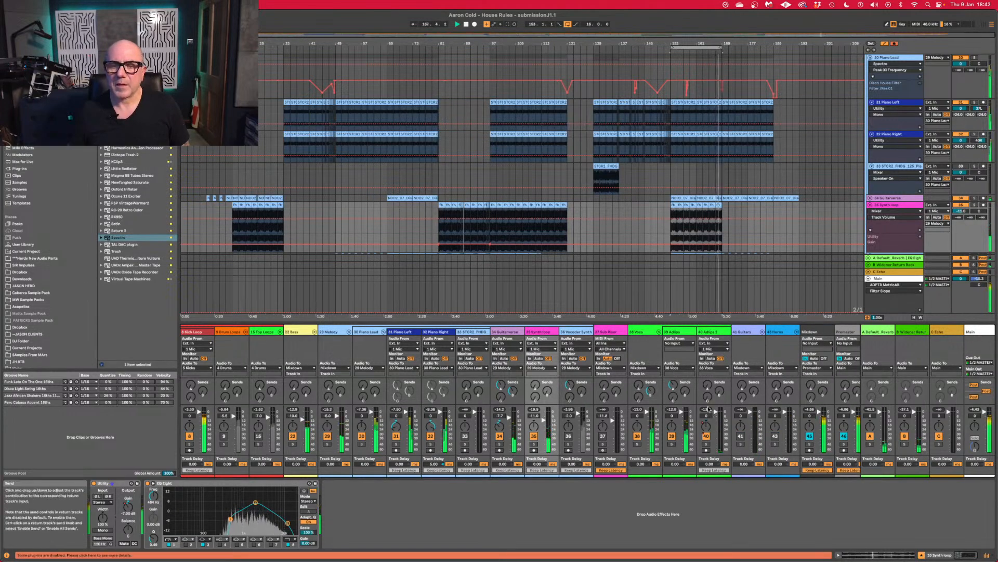
pyautogui.click(708, 331)
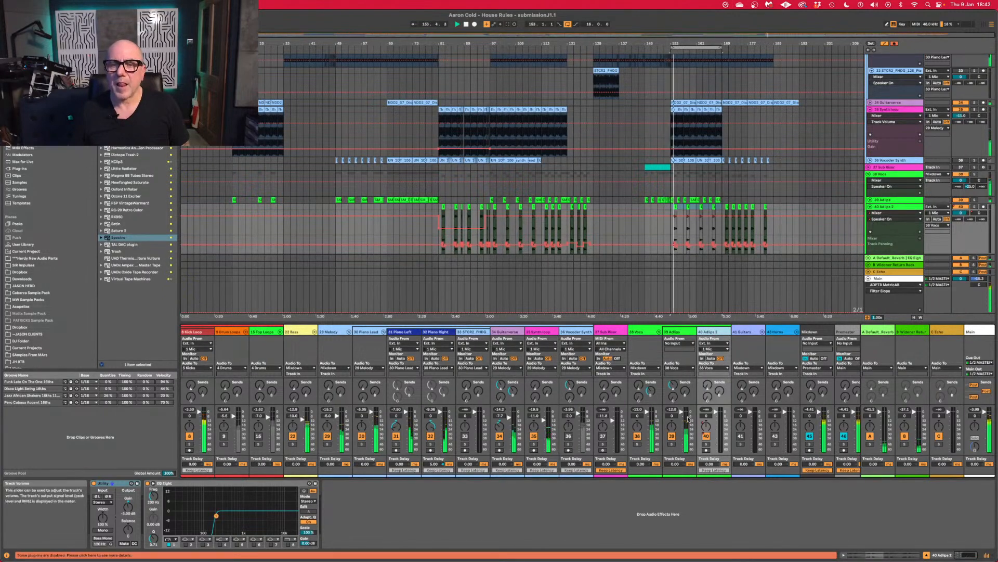
pyautogui.hscroll(1, 688, 419)
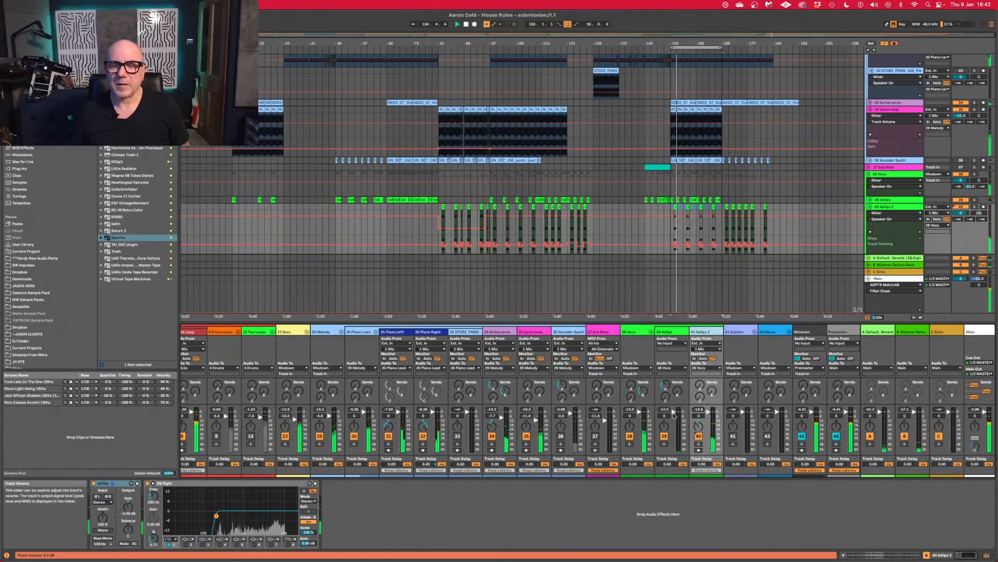
pyautogui.moveTo(708, 412); pyautogui.dragTo(708, 415)
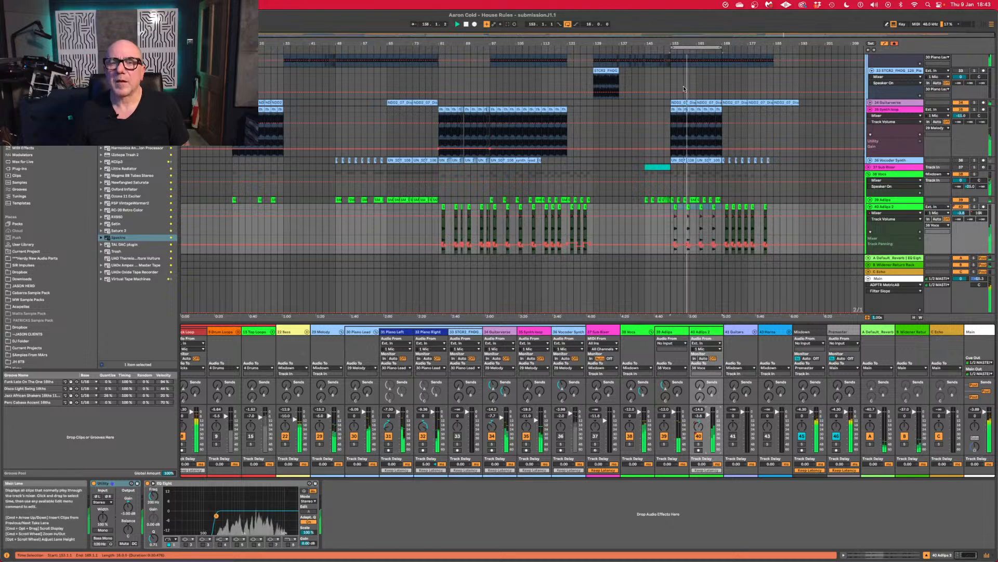
# Lower the Adlips track's volume to about -3 dB while the zoomed-in loop section plays, and select the track.
pyautogui.moveTo(694, 42); pyautogui.dragTo(694, 78)
pyautogui.press('space')
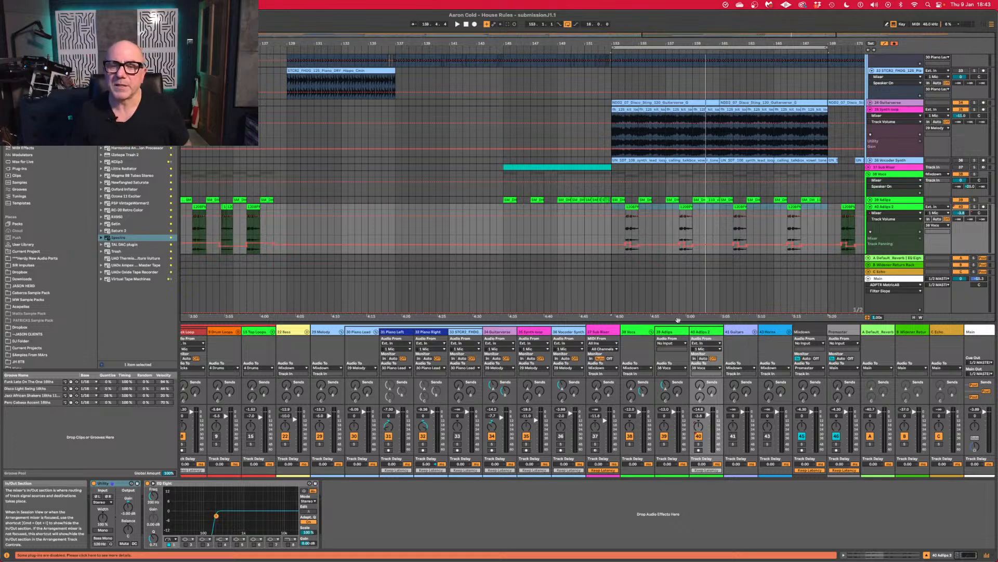
pyautogui.press('space')
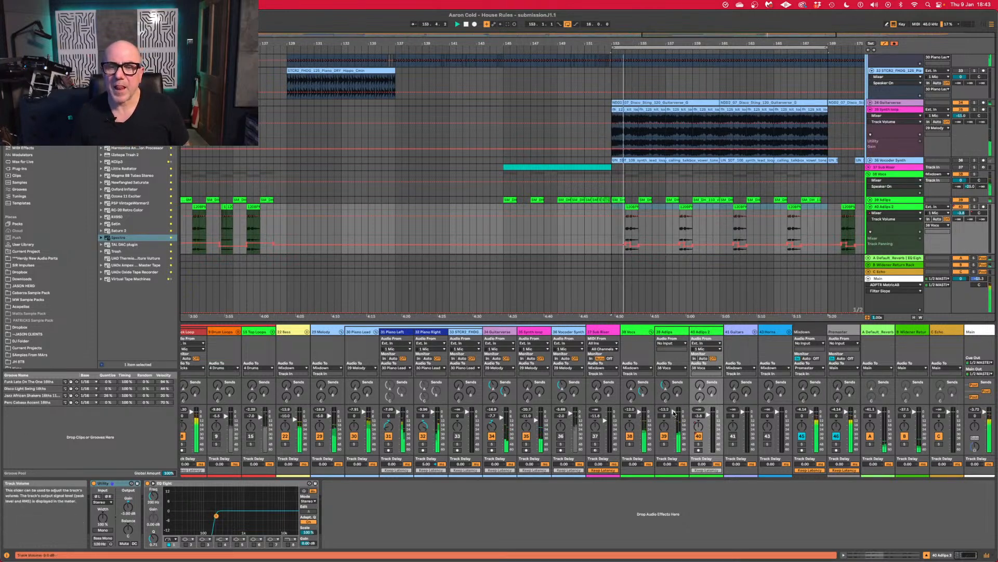
pyautogui.moveTo(675, 412); pyautogui.dragTo(675, 419)
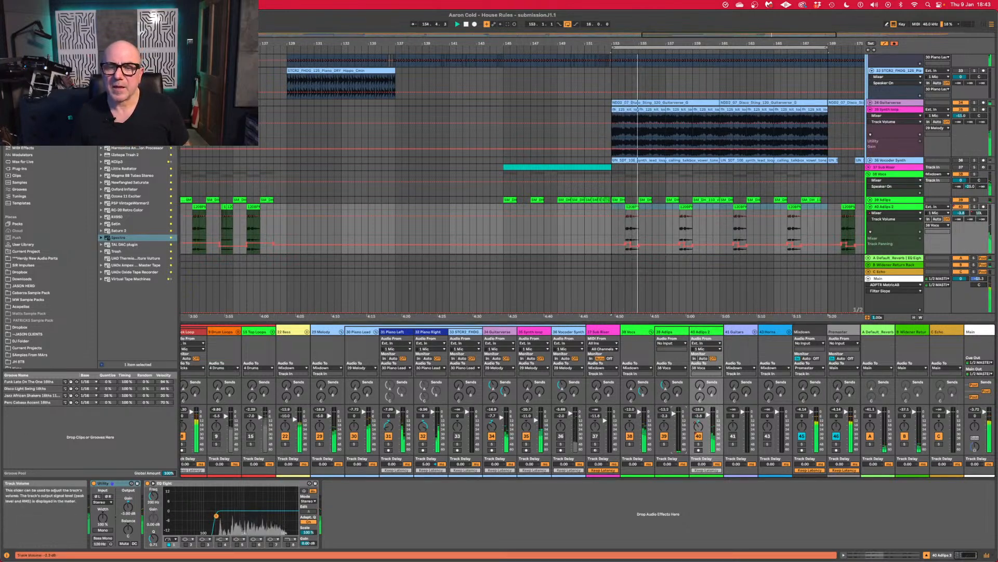
pyautogui.click(685, 435)
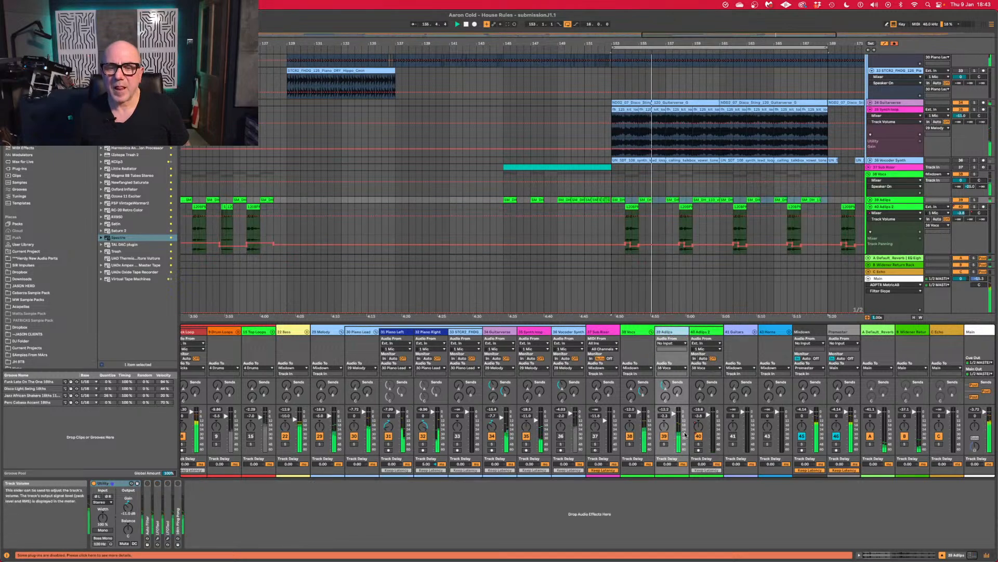
# Solo the vocal group and deactivate its whole device chain from Utility to Limiter.
pyautogui.click(630, 445)
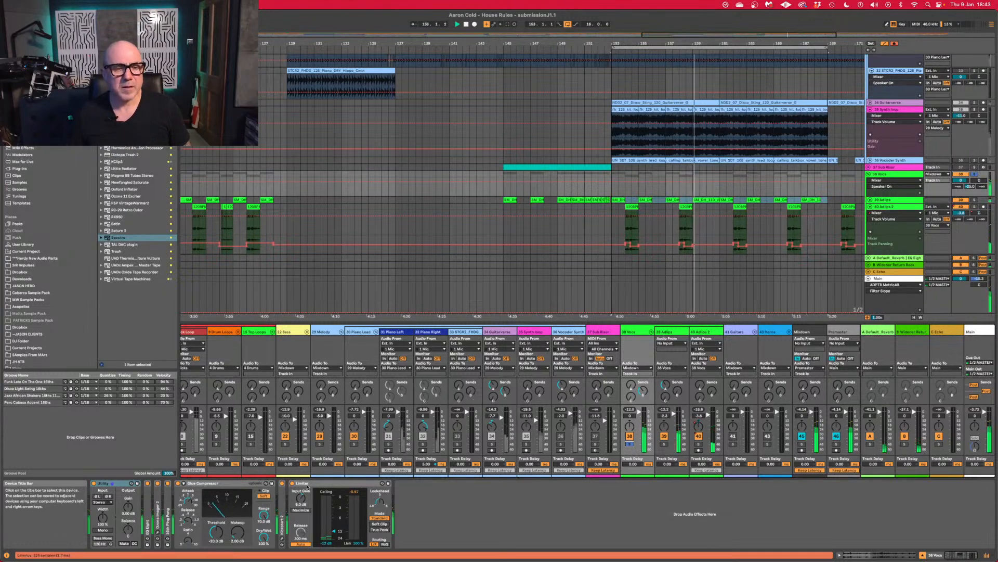
pyautogui.click(307, 485)
pyautogui.keyDown('shift'); pyautogui.click(103, 485); pyautogui.keyUp('shift')
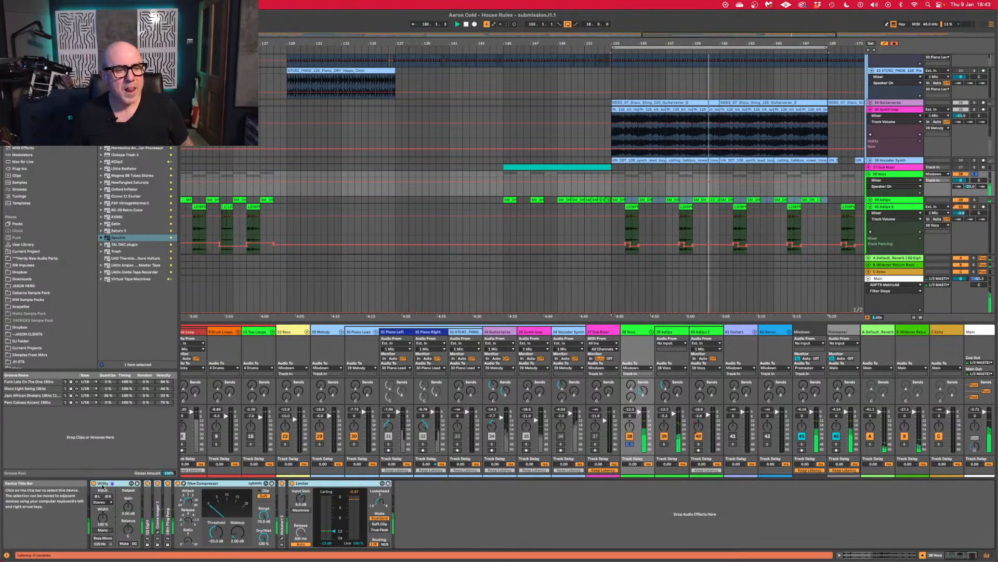
pyautogui.click(93, 484)
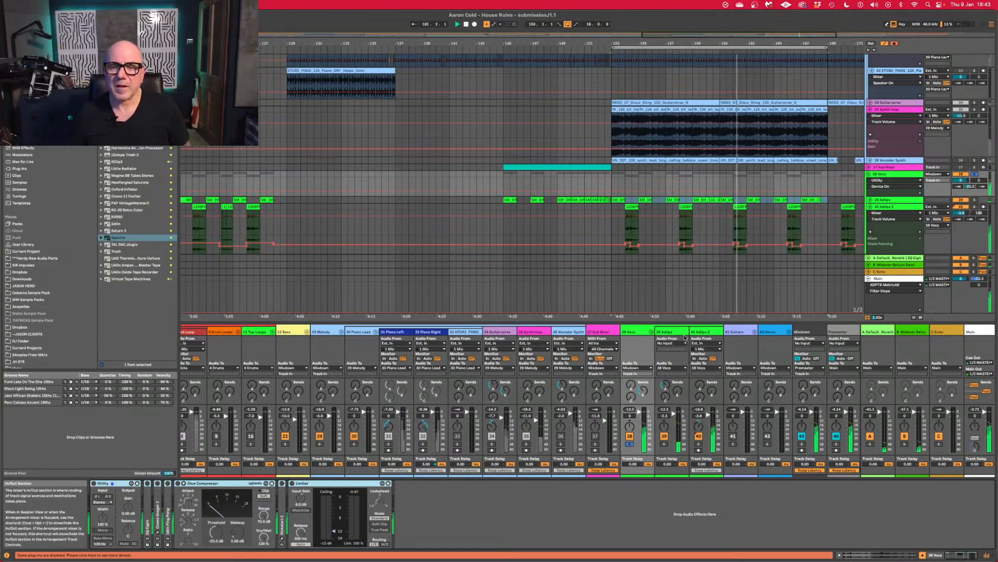
# Lower the Adlips 2 track's volume a little further and select the Adlips track.
pyautogui.click(700, 332)
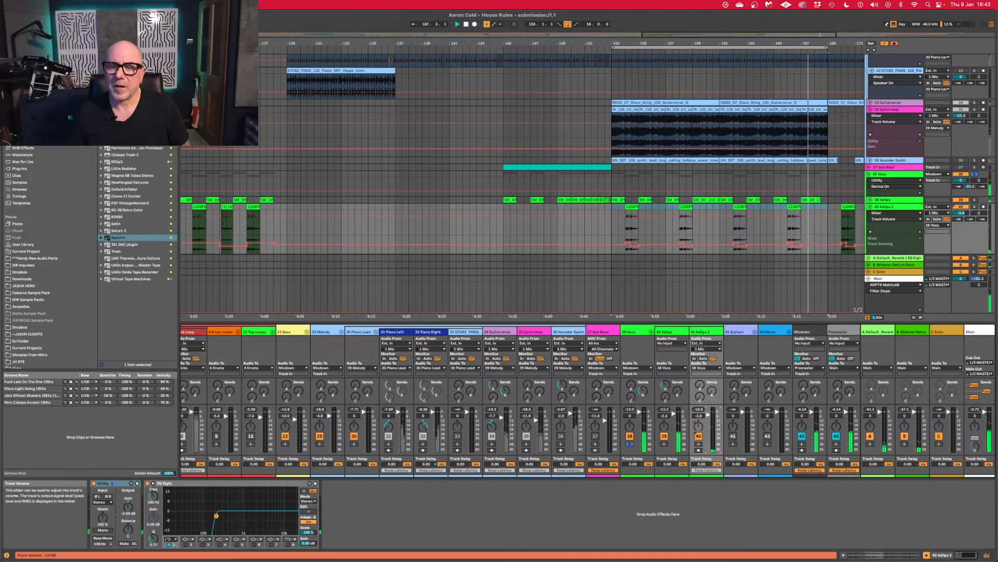
pyautogui.moveTo(708, 415); pyautogui.dragTo(708, 418)
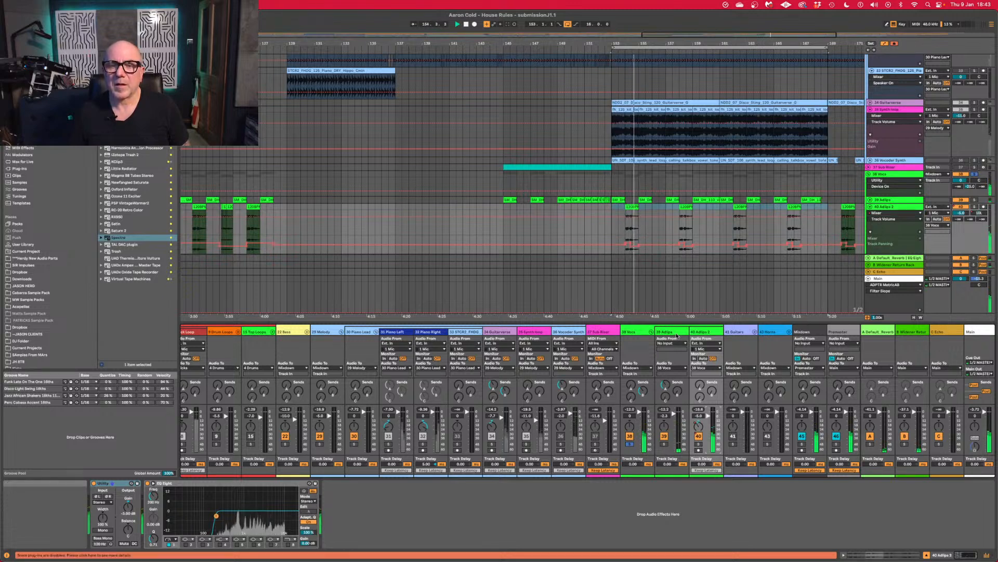
pyautogui.click(677, 335)
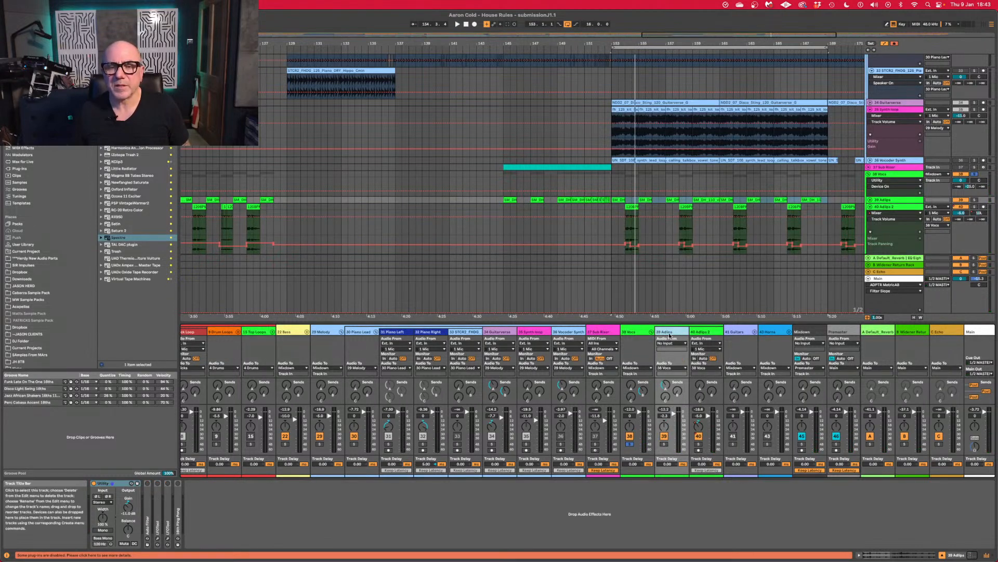
# Reset the vocal group's send to the Widener return during playback and lower the Adlips 2 track's volume a little.
pyautogui.press('space')
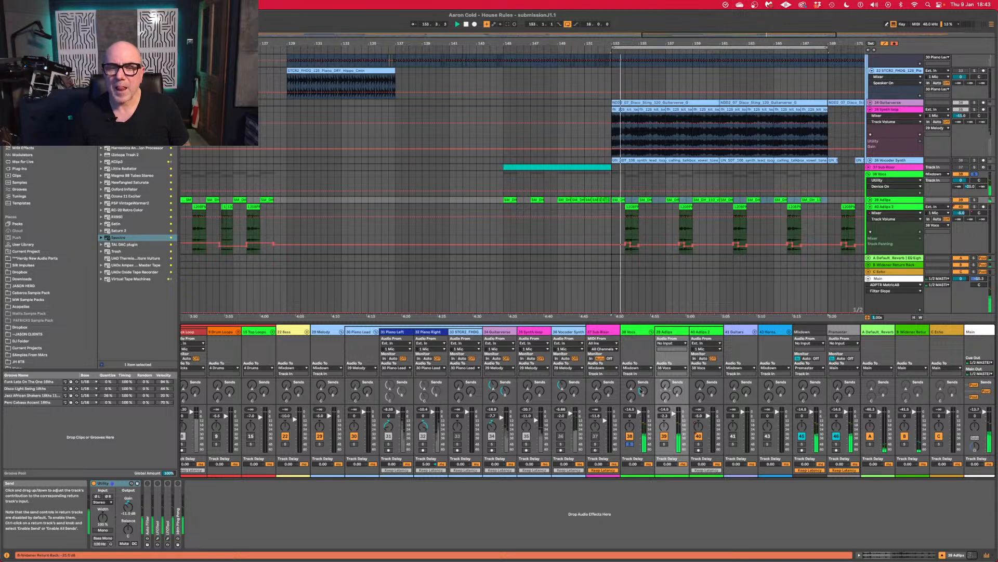
pyautogui.doubleClick(642, 391)
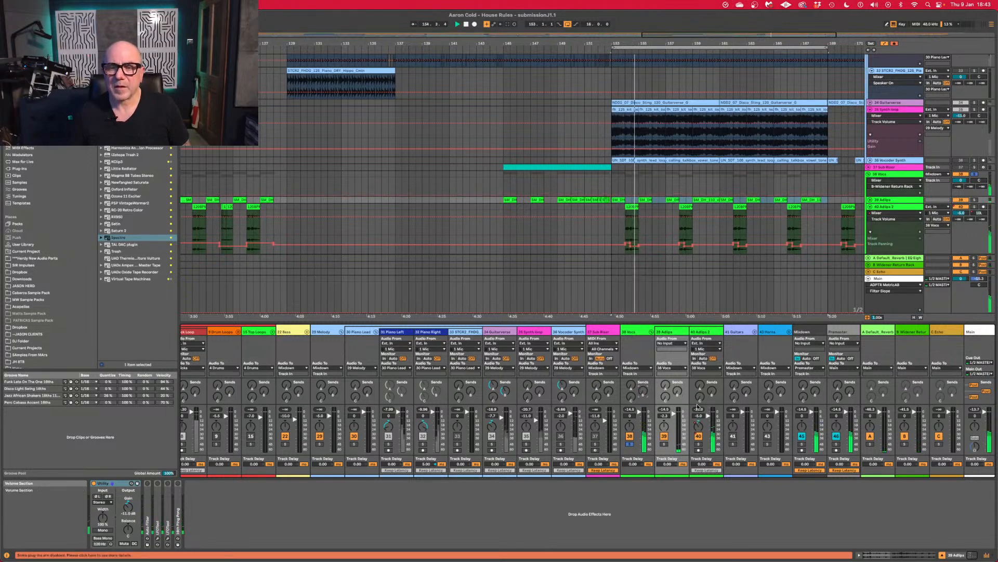
pyautogui.moveTo(708, 416); pyautogui.dragTo(709, 420)
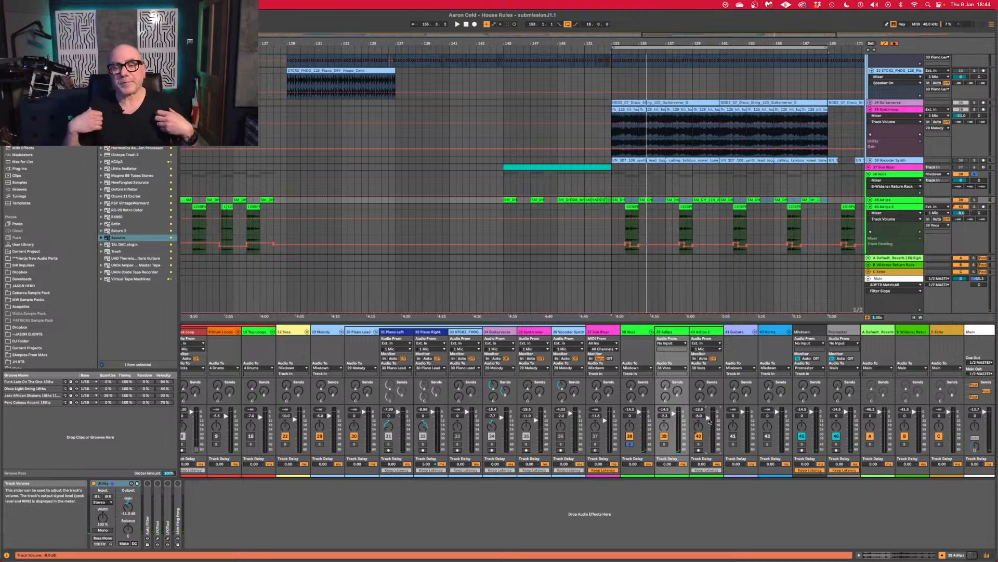
# Select the vocal group together with both Adlips tracks and recolour them cyan.
pyautogui.click(708, 333)
pyautogui.keyDown('shift'); pyautogui.click(640, 332); pyautogui.keyUp('shift')
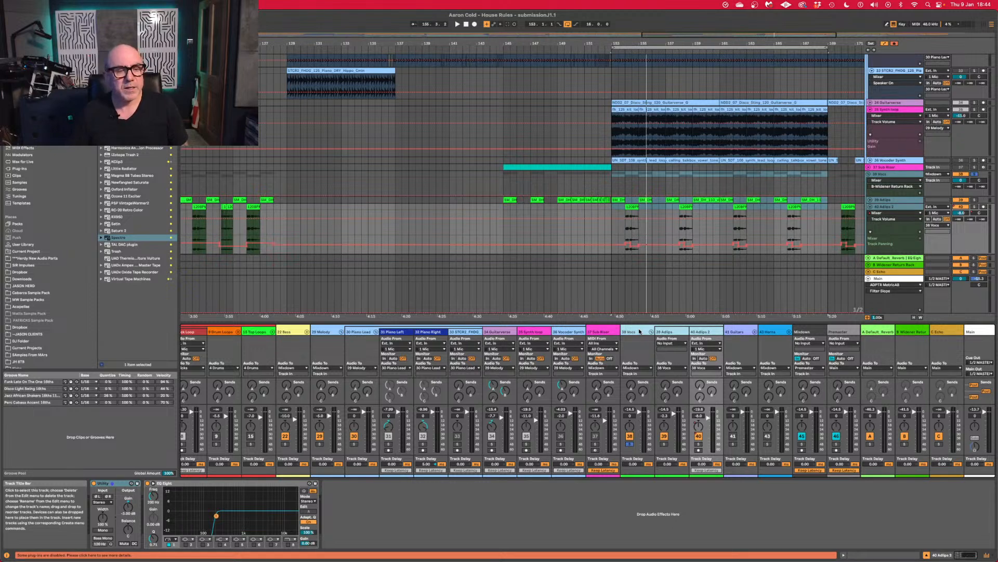
pyautogui.rightClick(640, 331)
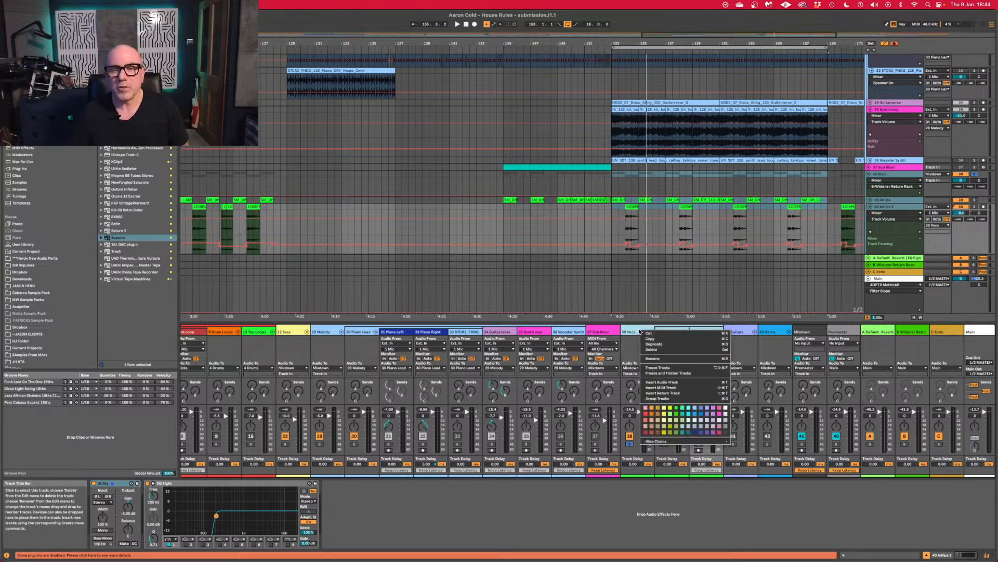
pyautogui.click(689, 415)
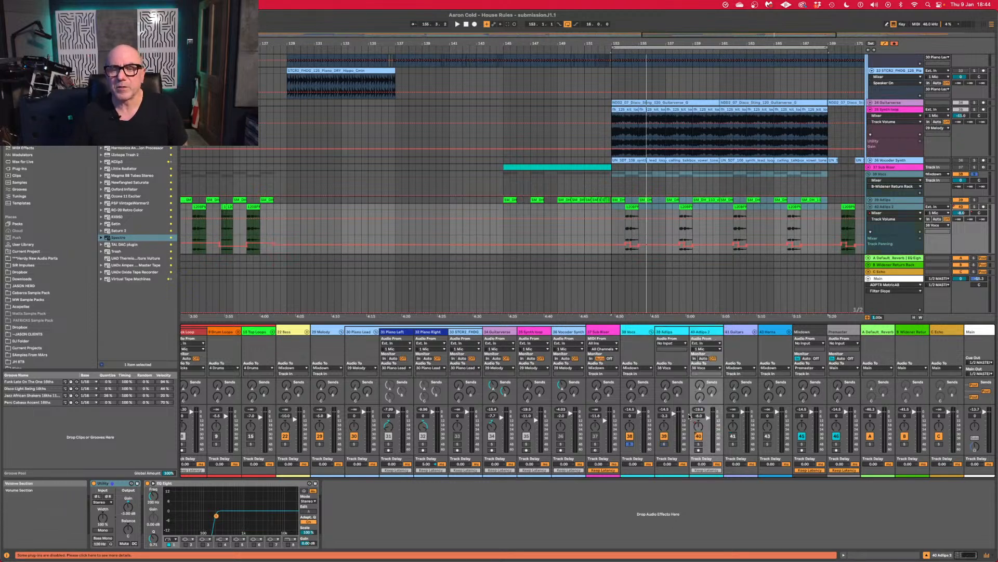
# Select the whole content of the Adlips track, set its clips' warp mode to Complex Pro and play the result.
pyautogui.press('Tab')
pyautogui.press('Tab')
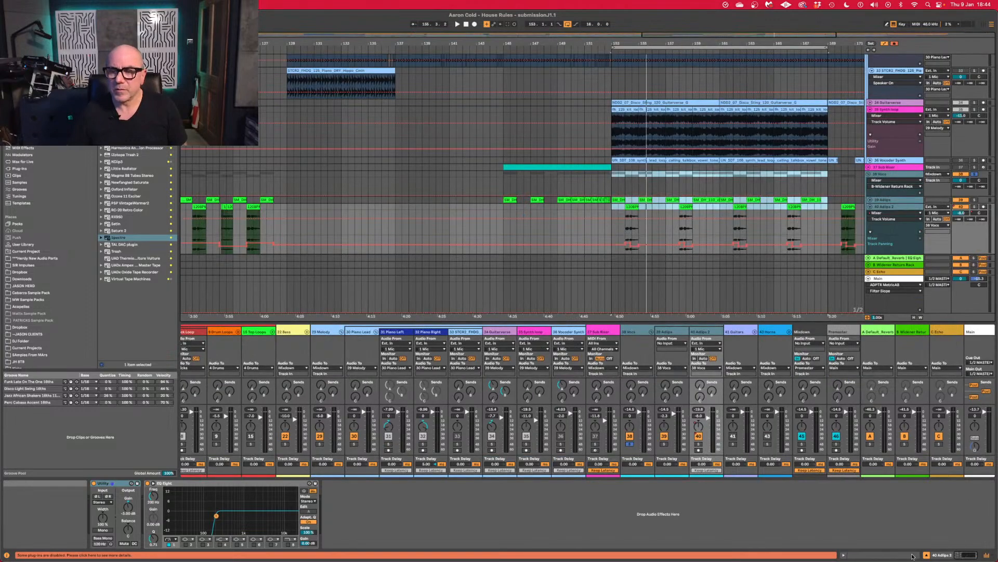
pyautogui.click(908, 556)
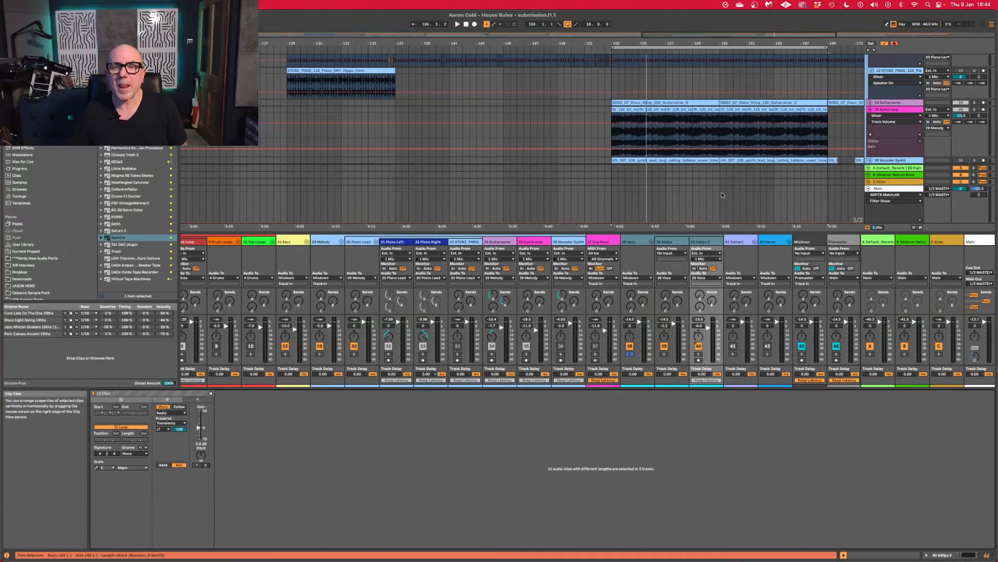
pyautogui.scroll(-10, 665, 102)
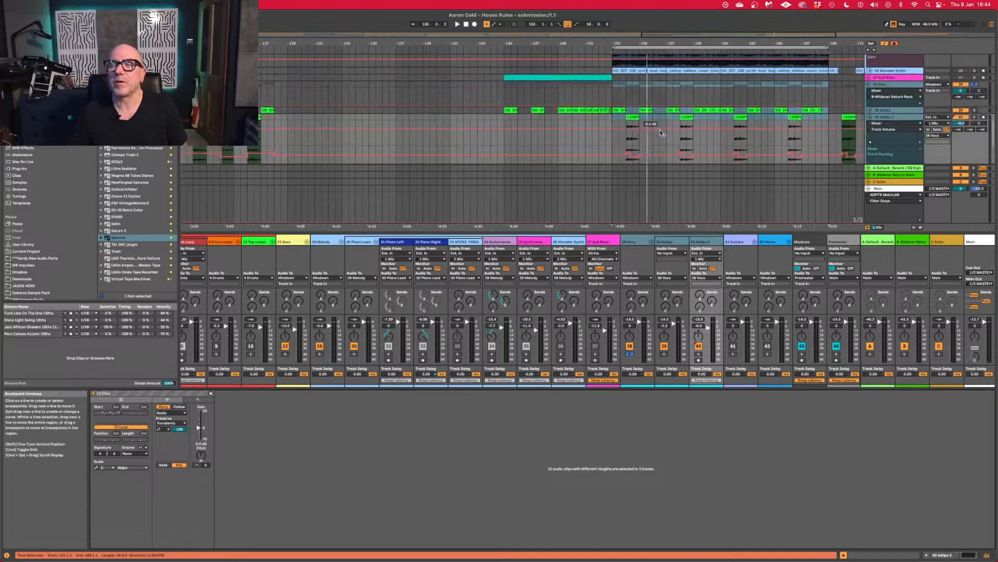
pyautogui.scroll(5, 661, 133)
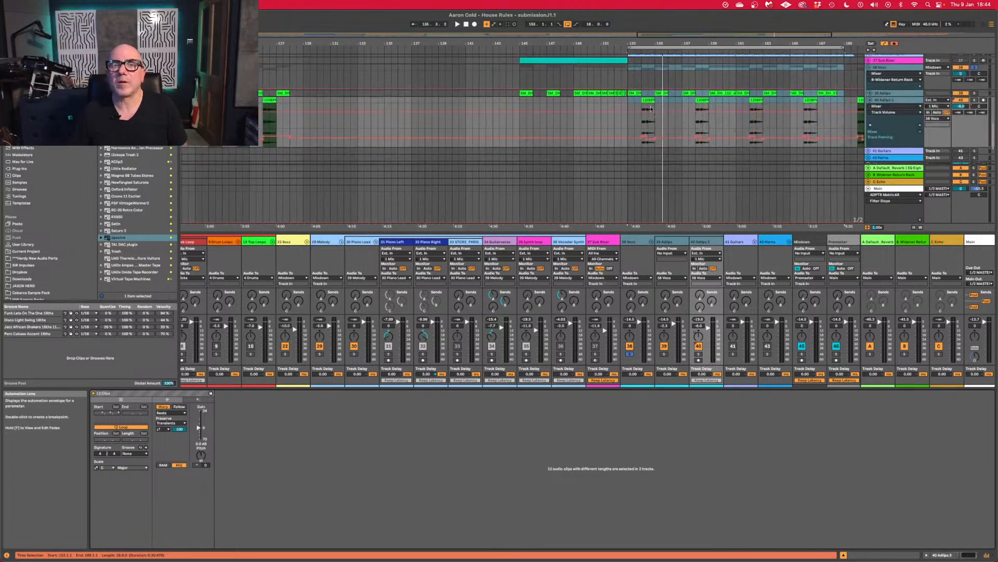
pyautogui.click(635, 92)
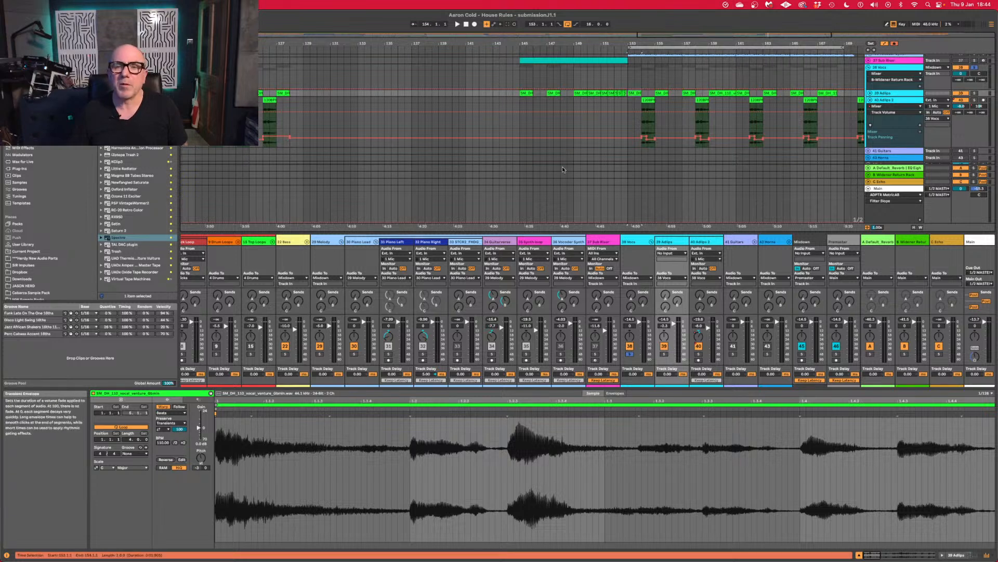
pyautogui.rightClick(887, 94)
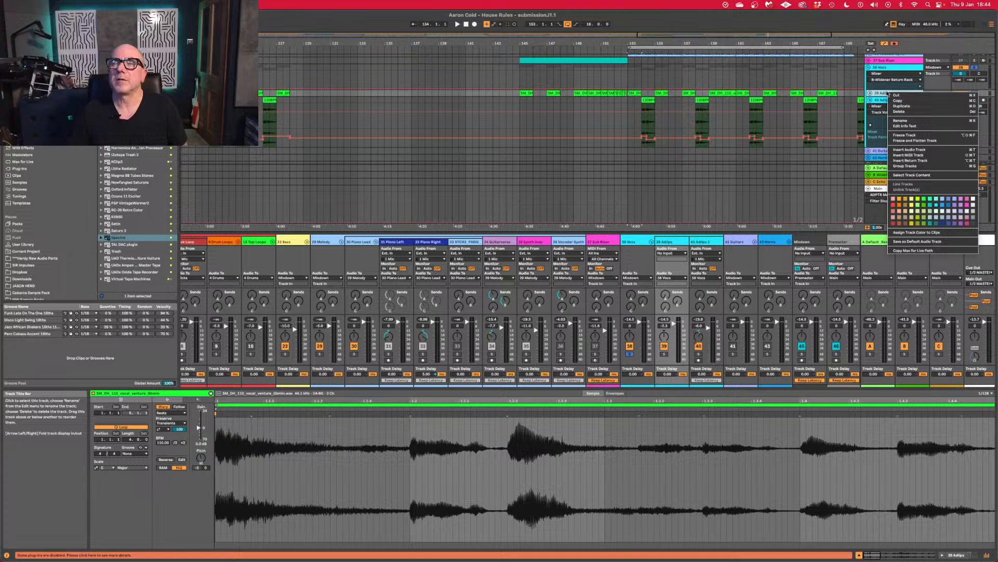
pyautogui.click(914, 176)
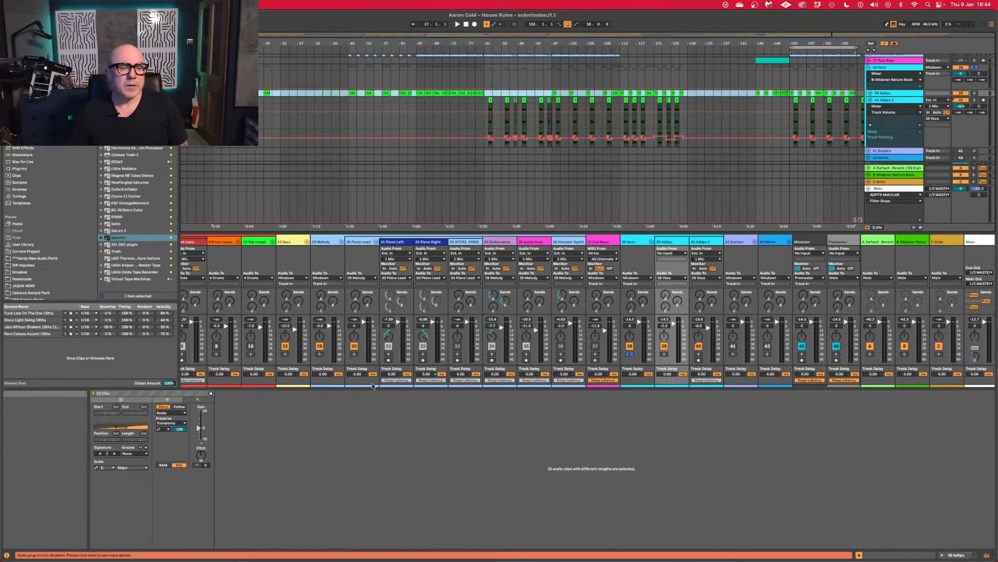
pyautogui.click(179, 413)
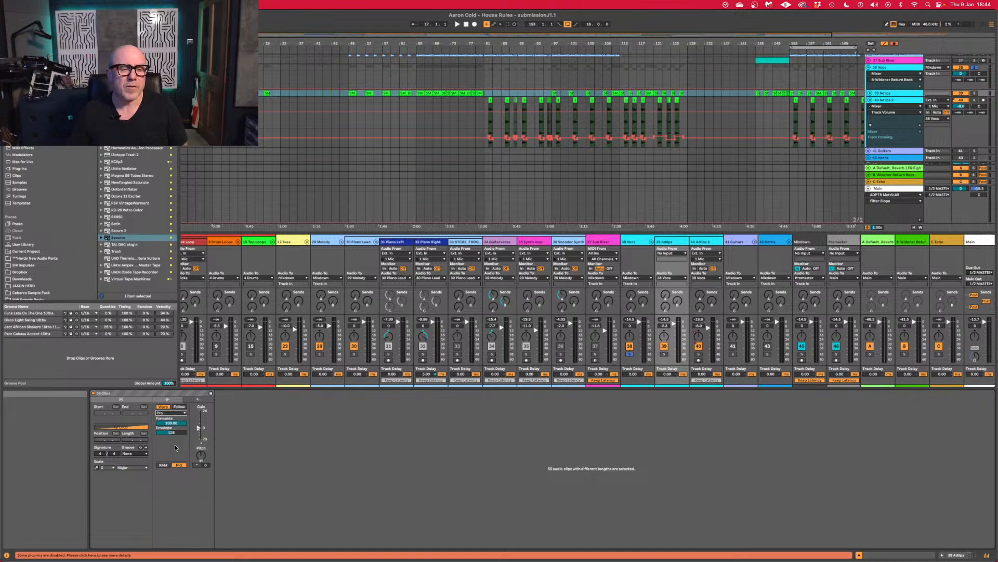
pyautogui.press('space')
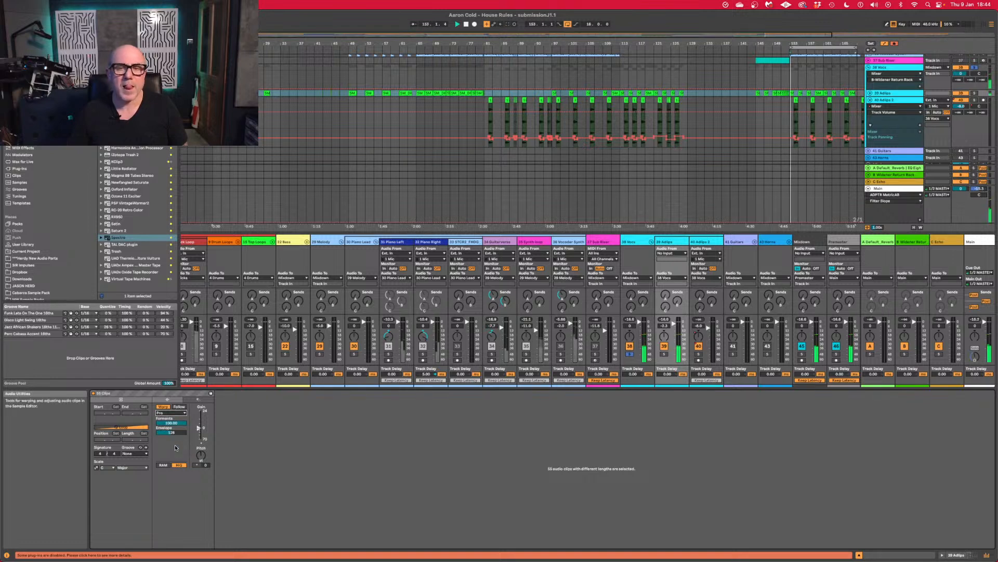
# Set the warp mode of all clips on the Adlips 2 track to Complex Pro and play the section.
pyautogui.click(886, 100)
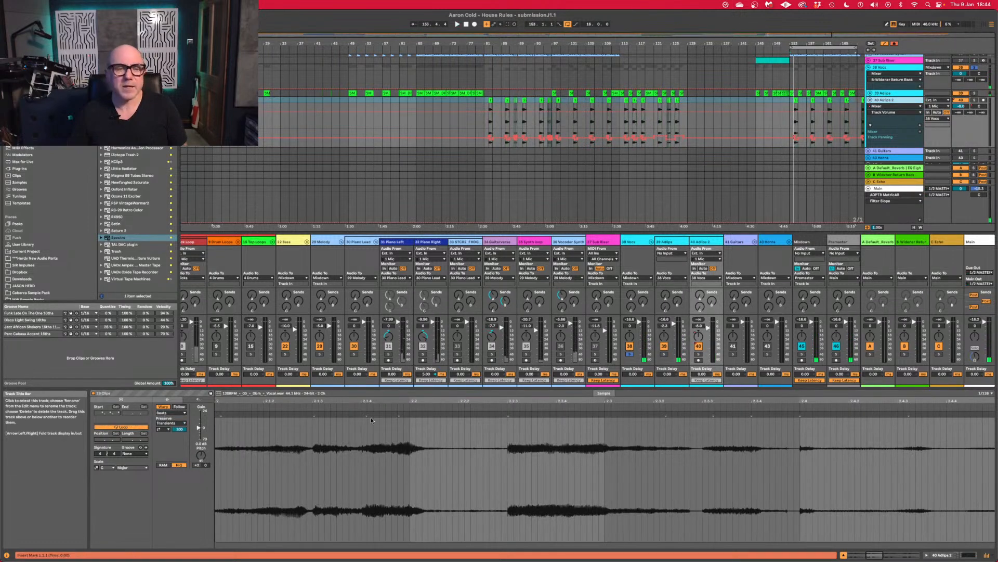
pyautogui.click(181, 413)
pyautogui.click(176, 447)
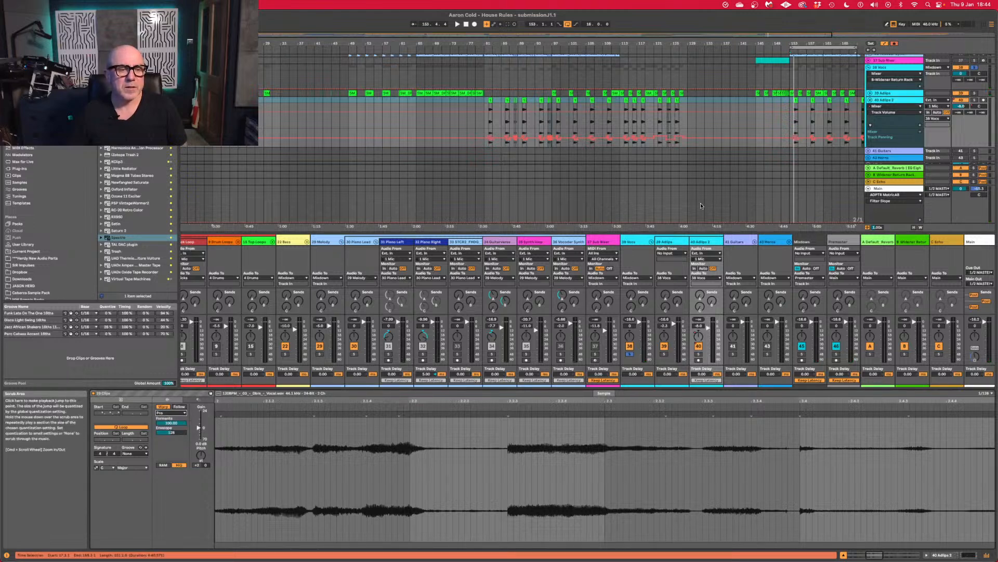
pyautogui.press('space')
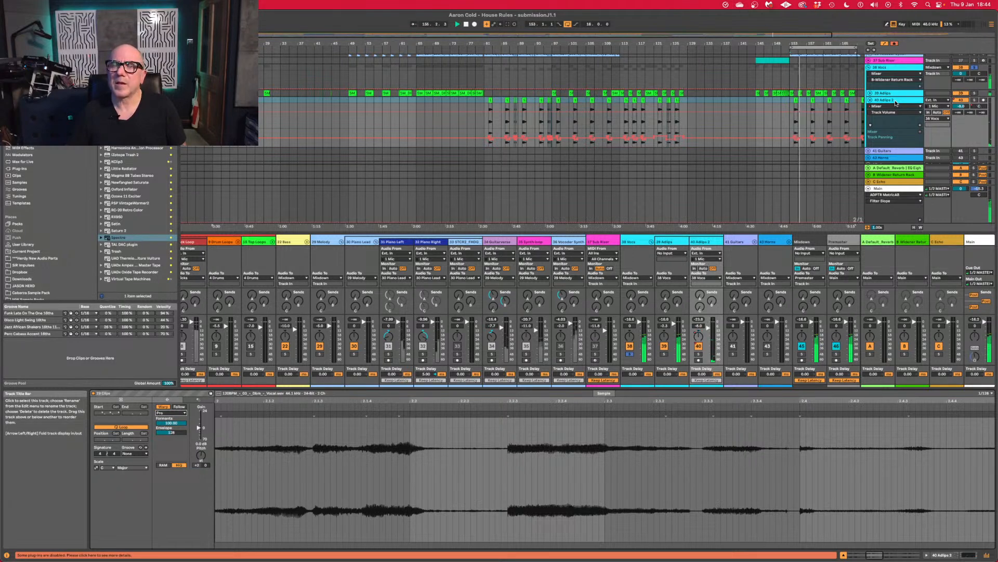
# Unfold the vocal group's EQ Eight and soften its low cut to about 86 Hz with a lower Q.
pyautogui.click(895, 69)
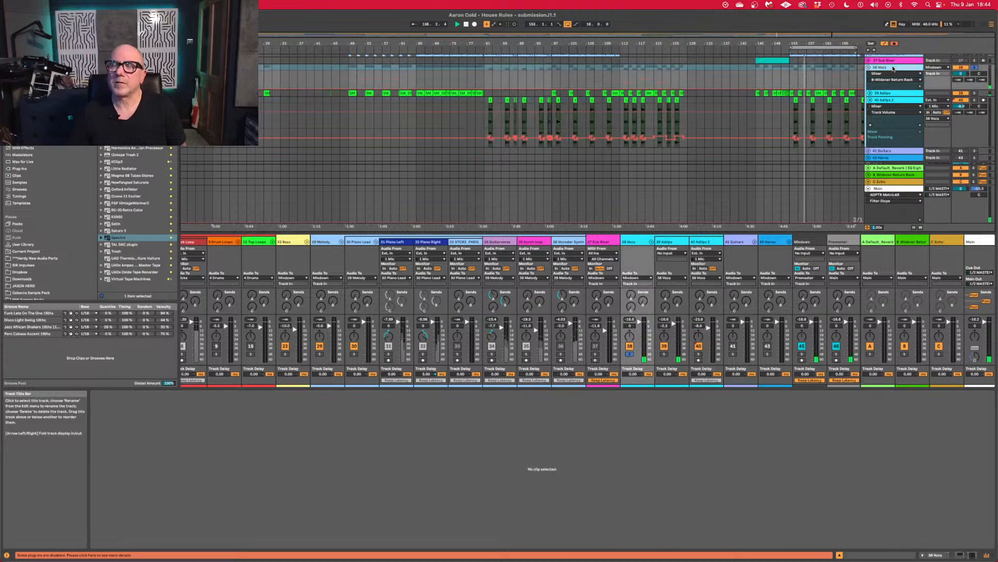
pyautogui.click(935, 556)
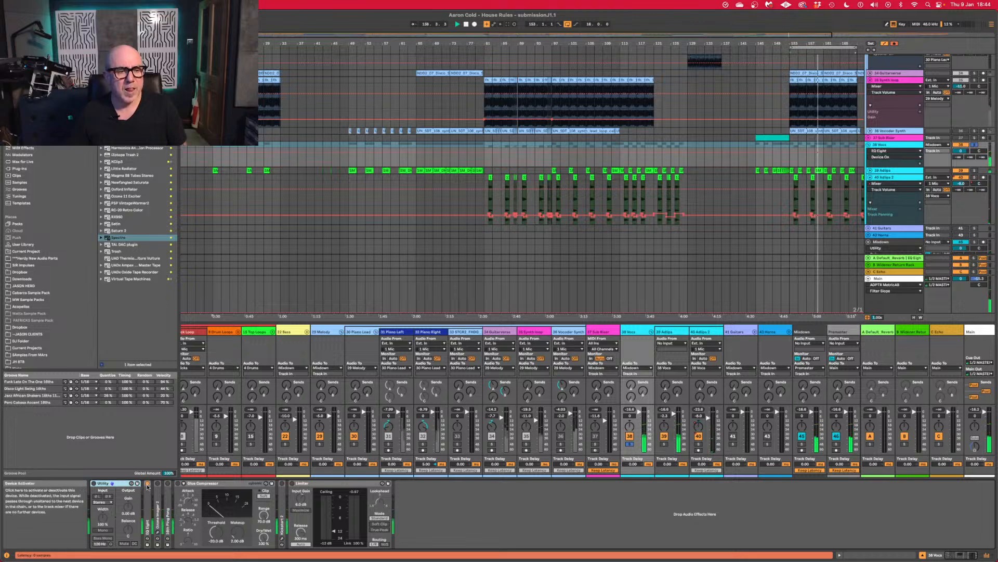
pyautogui.doubleClick(148, 527)
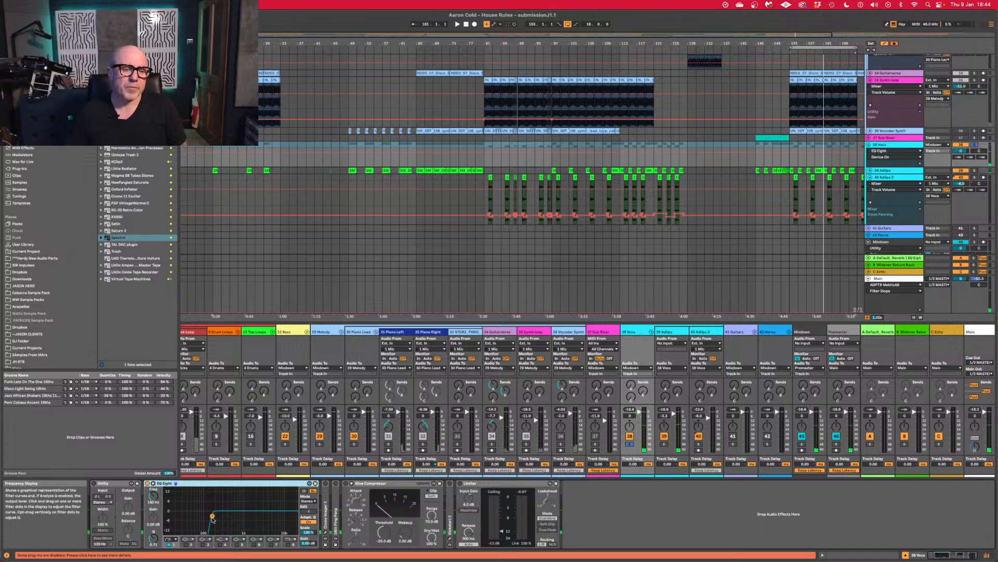
pyautogui.moveTo(212, 519); pyautogui.dragTo(207, 517)
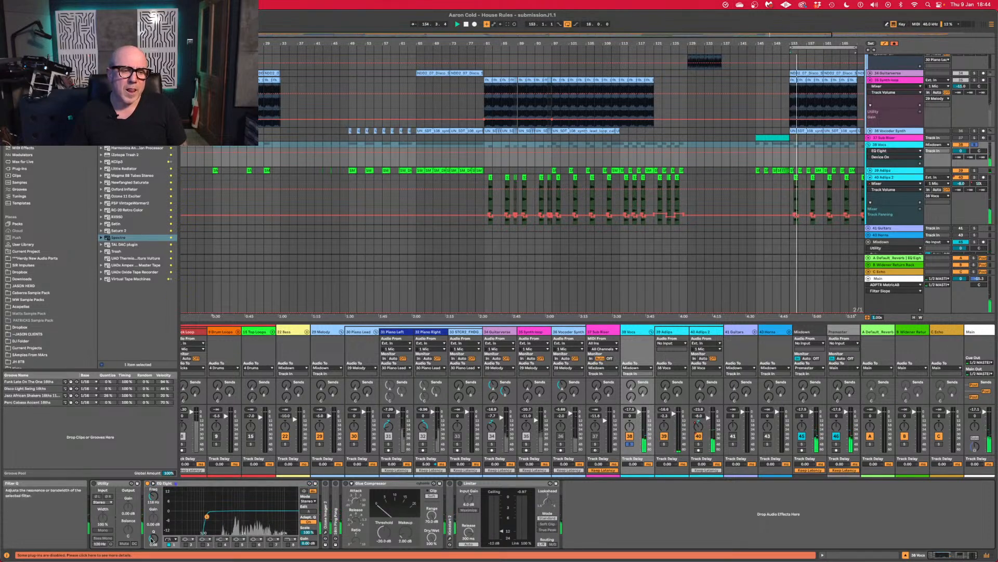
pyautogui.moveTo(151, 539); pyautogui.dragTo(202, 522)
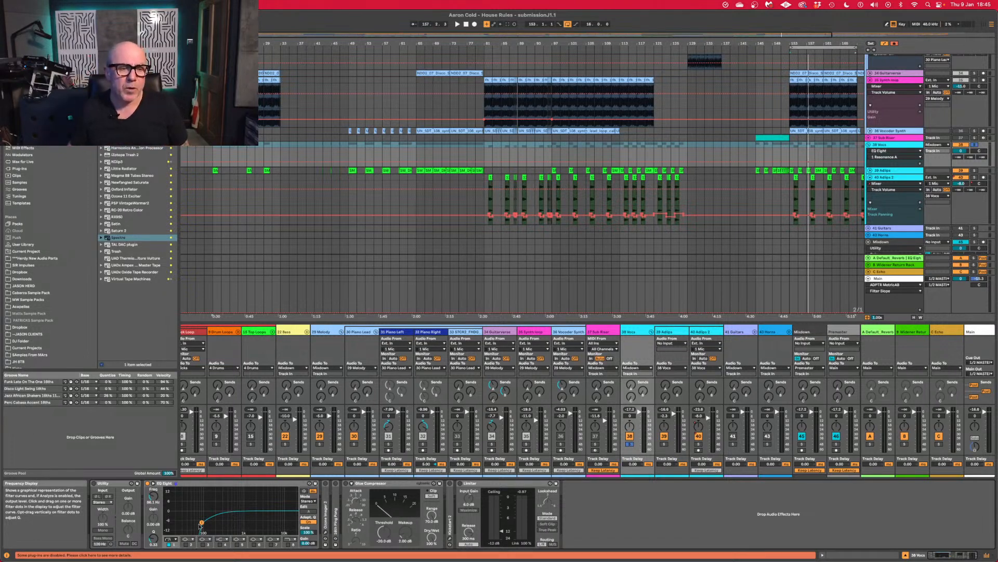
# Change band 1 of the vocal group's EQ Eight to a low shelf and cut it by about 8 dB during playback.
pyautogui.click(174, 539)
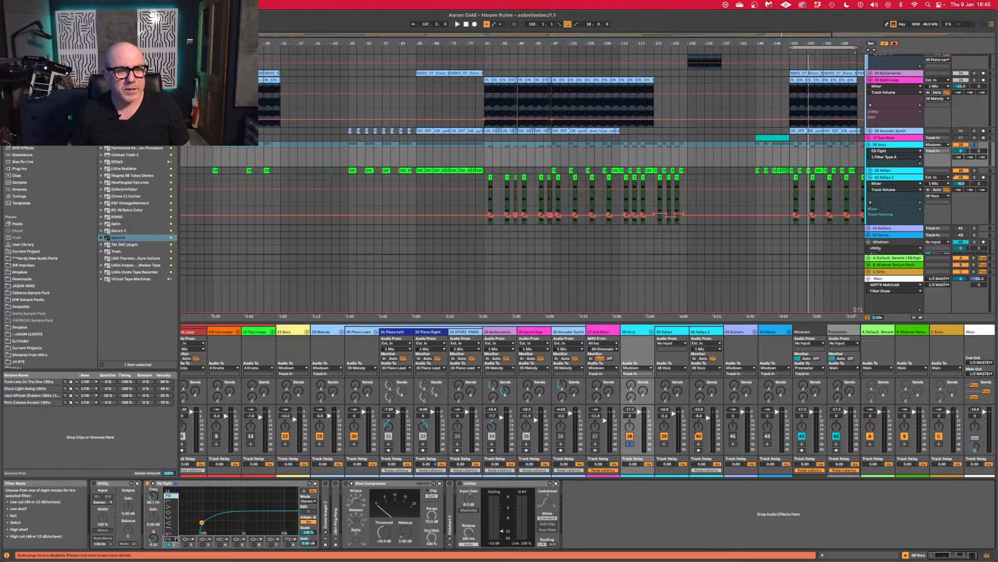
pyautogui.click(172, 507)
pyautogui.press('space')
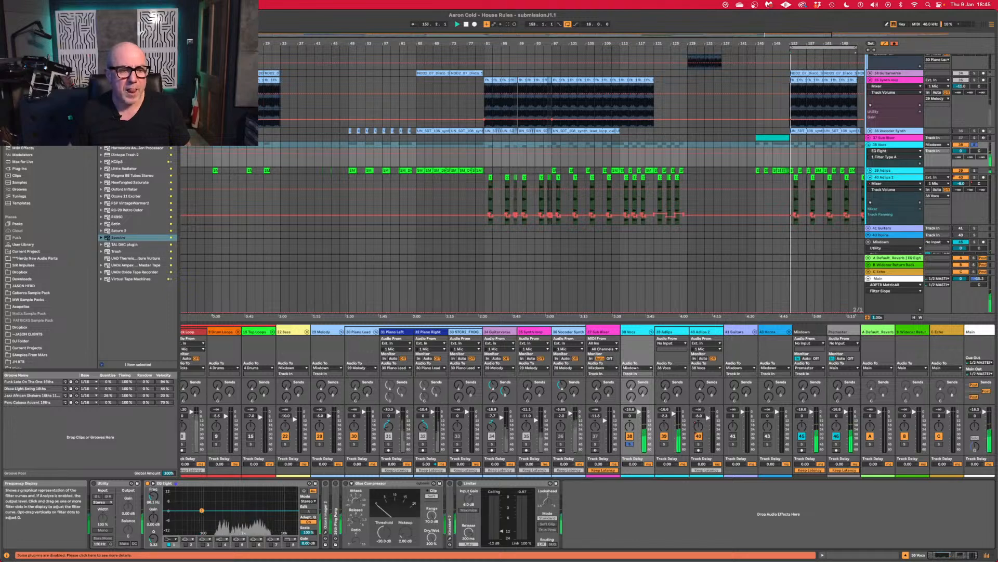
pyautogui.moveTo(202, 510)
pyautogui.mouseDown()
pyautogui.moveTo(195, 523)
pyautogui.moveTo(208, 523)
pyautogui.mouseUp()
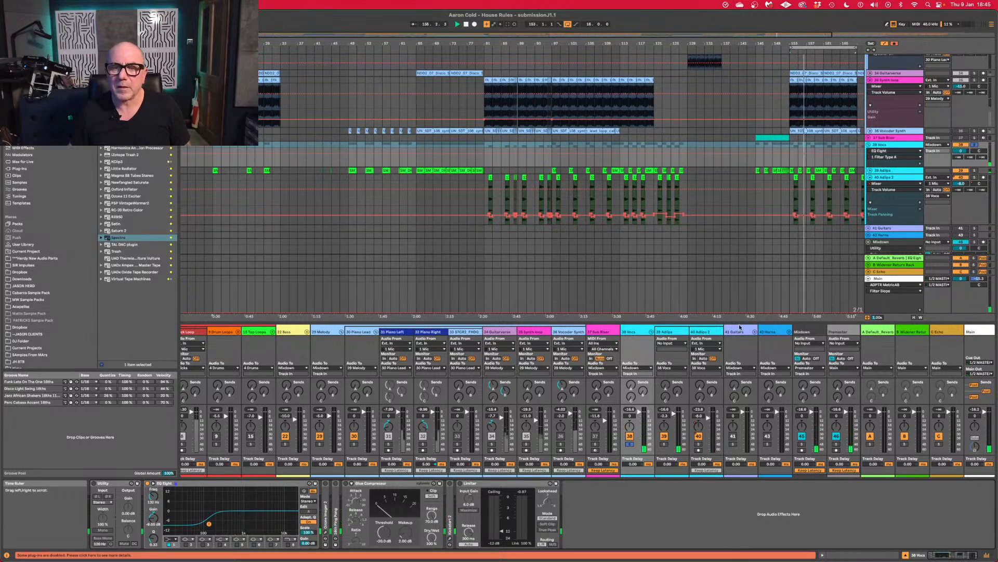
# Change band 1 of the Adlips 2 track's EQ Eight to a low shelf and cut it by about 8 dB.
pyautogui.click(703, 333)
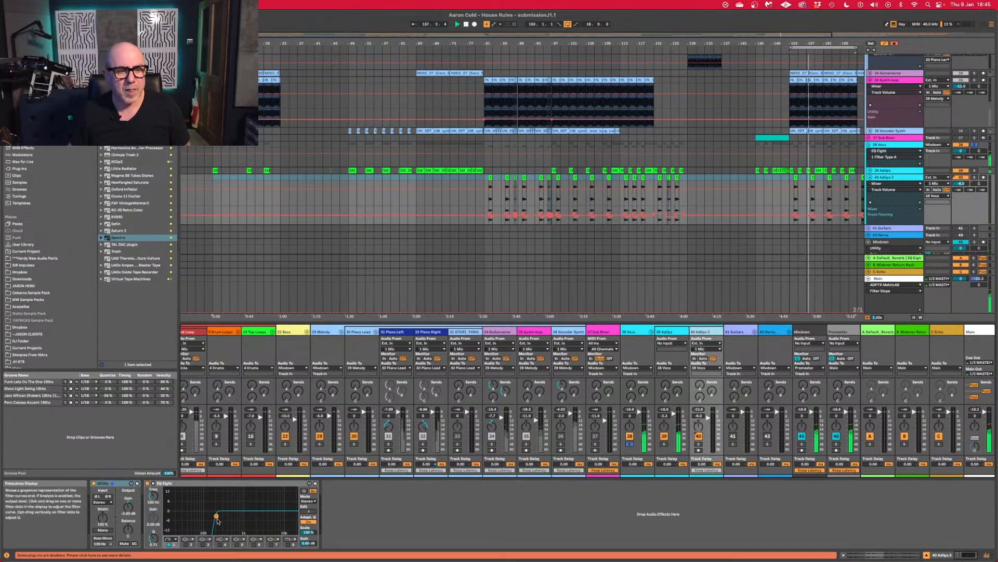
pyautogui.click(185, 539)
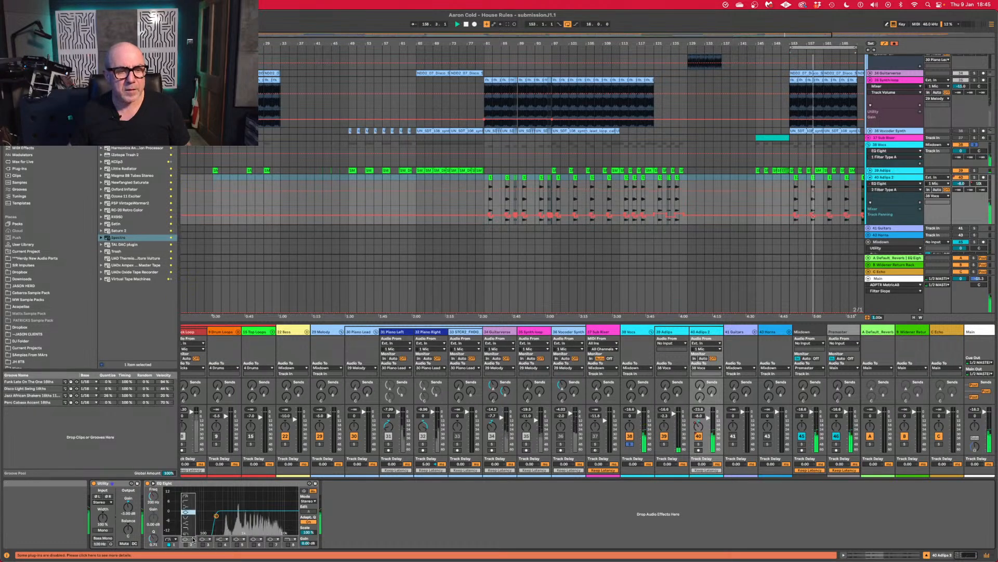
pyautogui.click(185, 502)
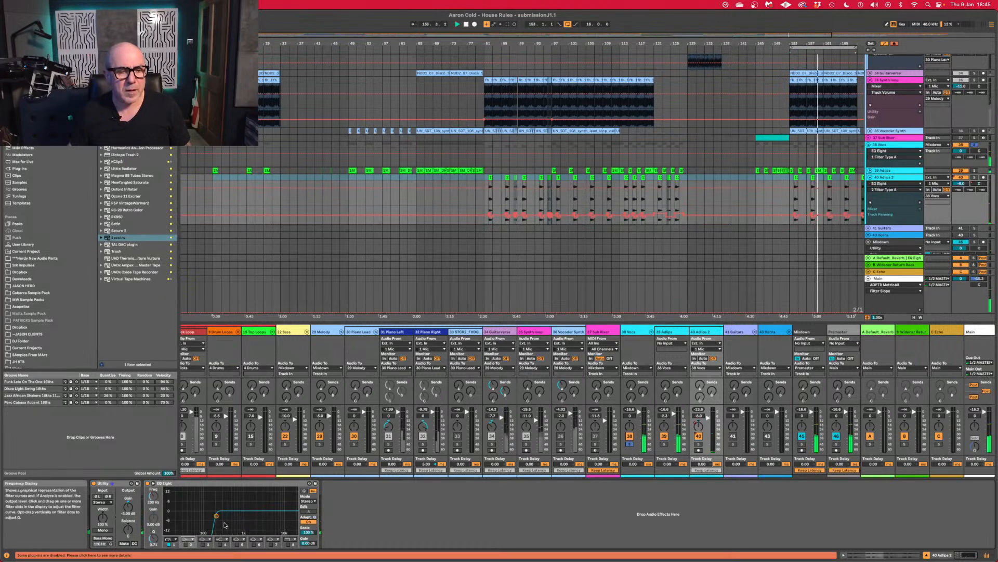
pyautogui.click(169, 539)
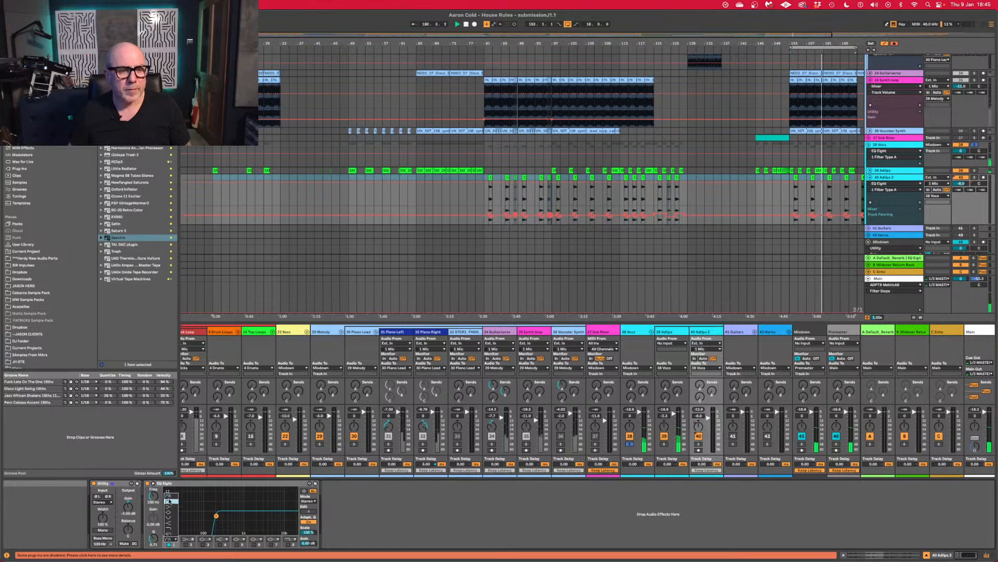
pyautogui.click(168, 507)
pyautogui.moveTo(216, 511); pyautogui.dragTo(212, 524)
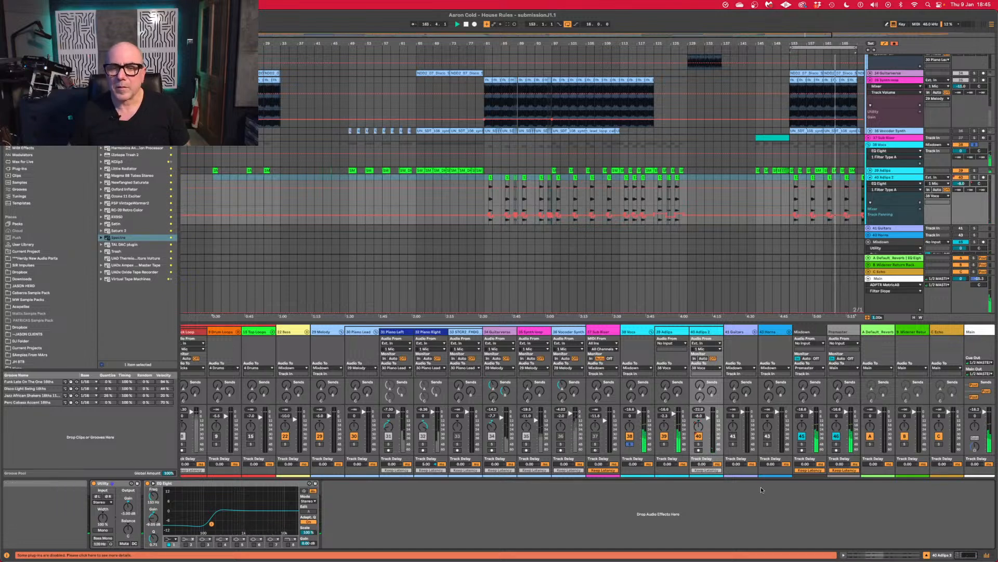
# With the vocal group unsoloed, raise the Adlips 2 track's volume to about -3 dB in the full mix and save the project.
pyautogui.click(631, 444)
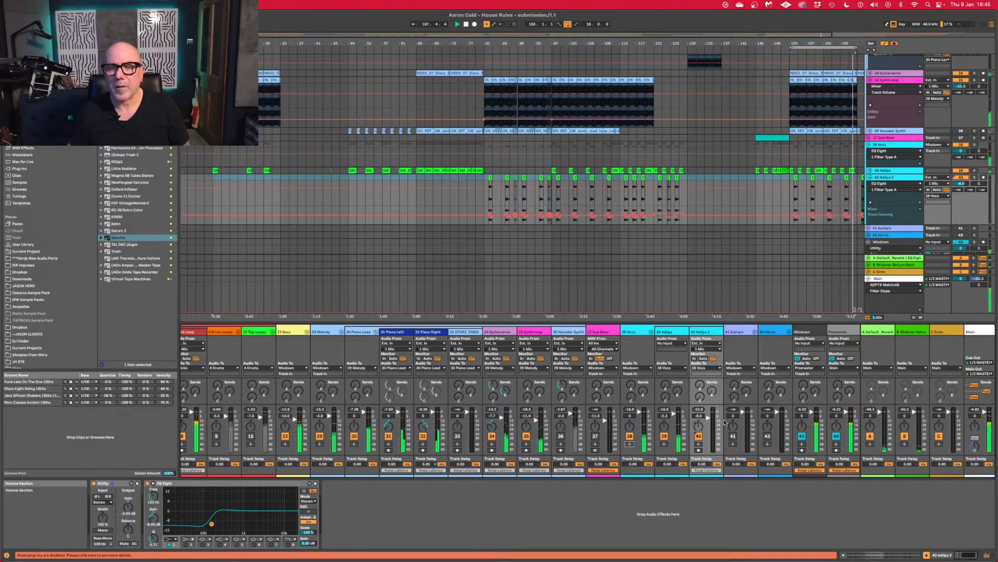
pyautogui.moveTo(699, 416); pyautogui.dragTo(710, 419)
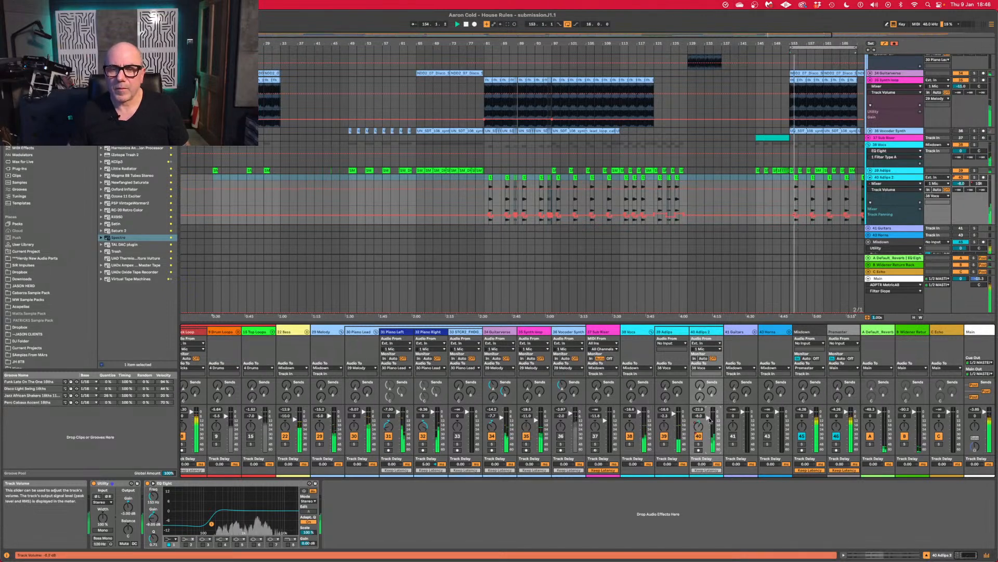
pyautogui.moveTo(709, 418); pyautogui.dragTo(709, 414)
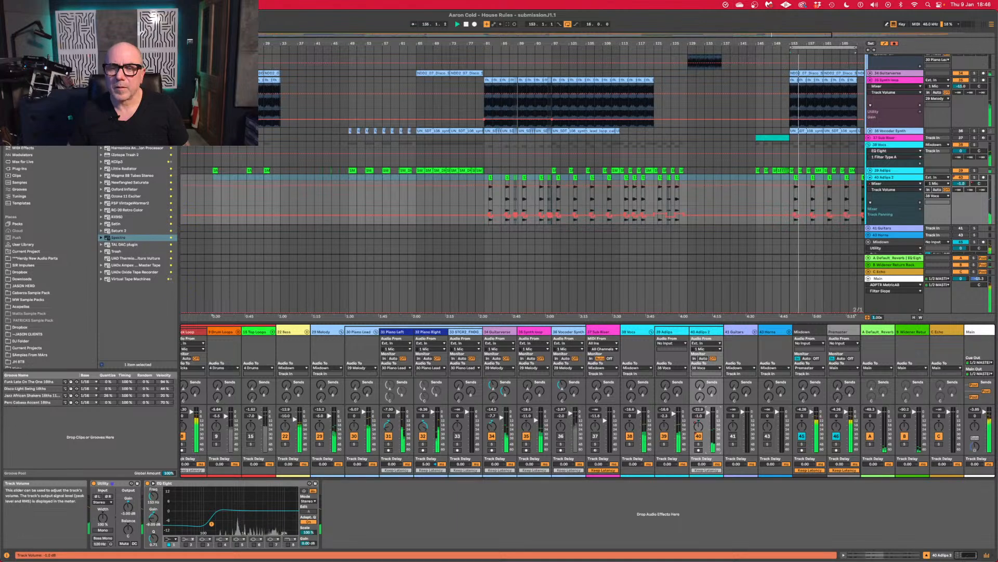
pyautogui.press('super+s')
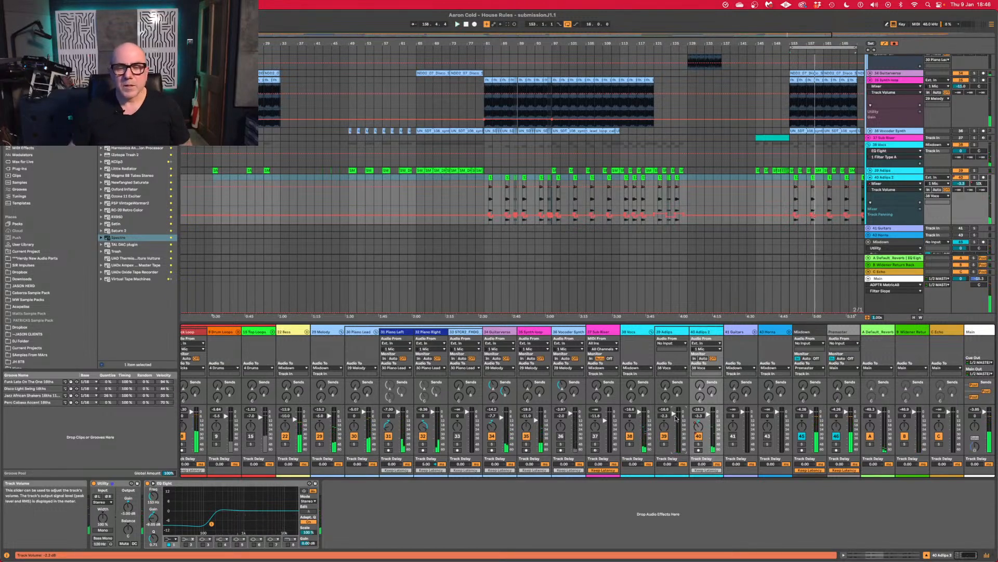
# Select the Adlips track and check its device chain against the full mix during playback.
pyautogui.click(672, 331)
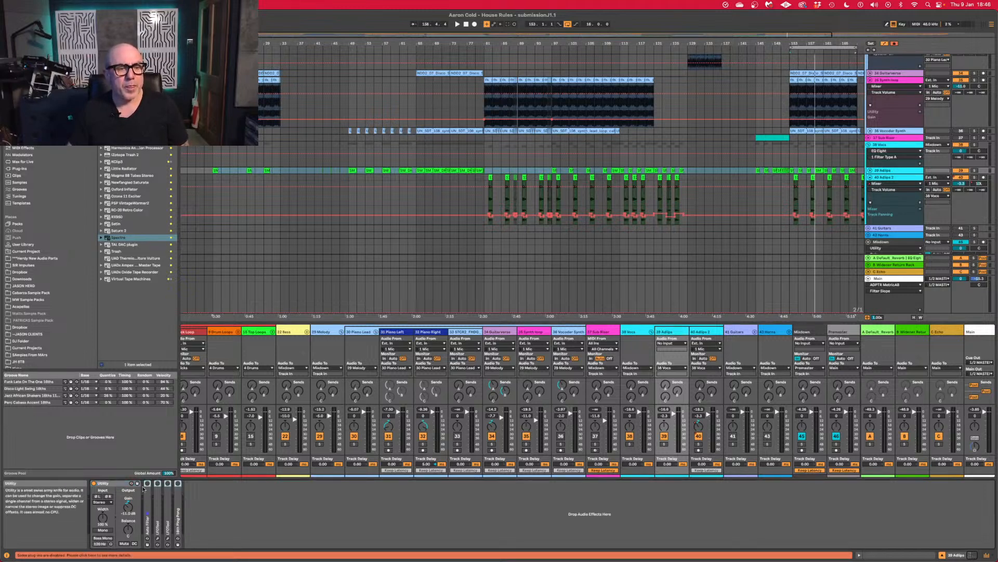
pyautogui.press('space')
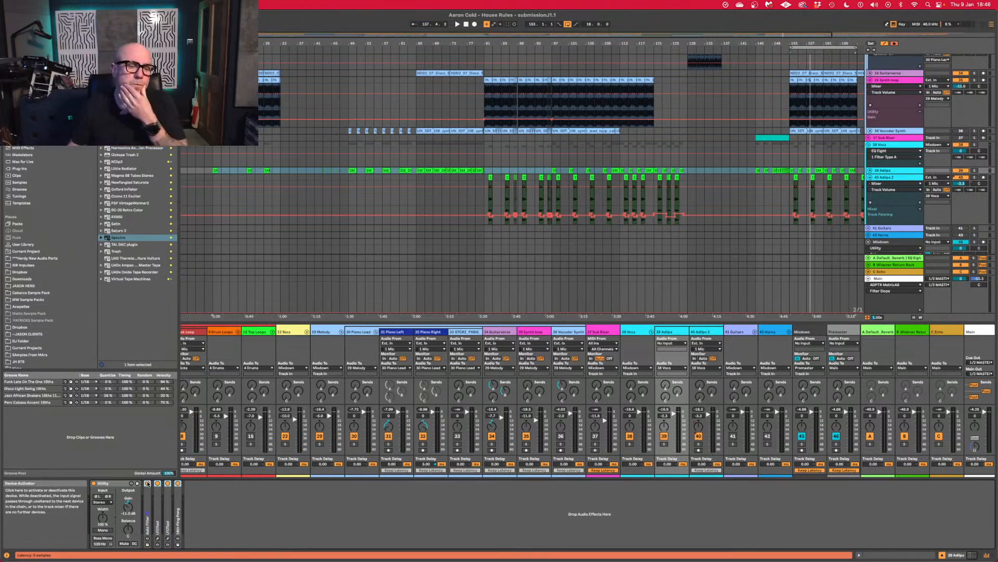
pyautogui.press('space')
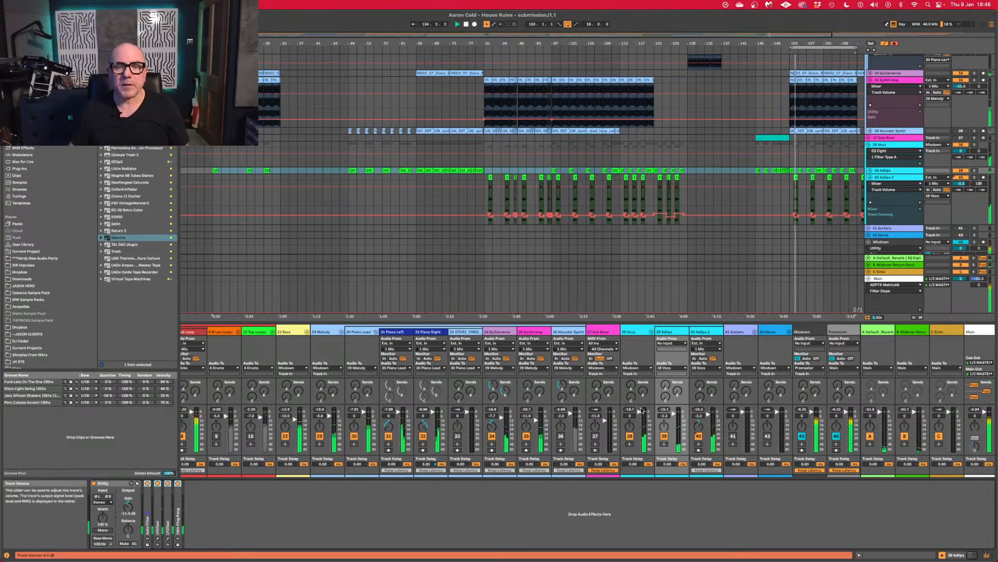
# Unfold the Drum Loops group in the mixer and select its High Kick & Claps Loop track during playback.
pyautogui.hscroll(-5, 577, 379)
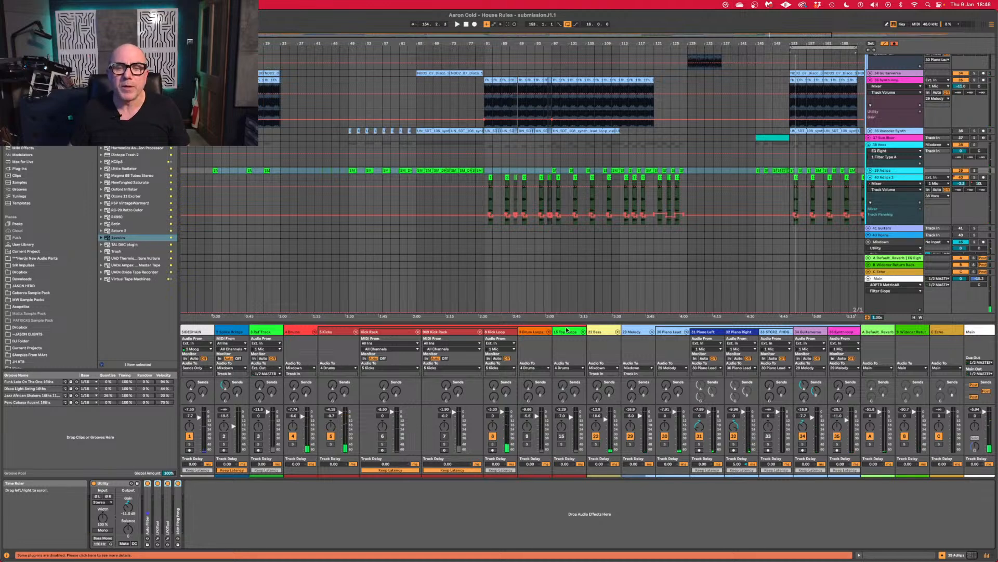
pyautogui.click(549, 332)
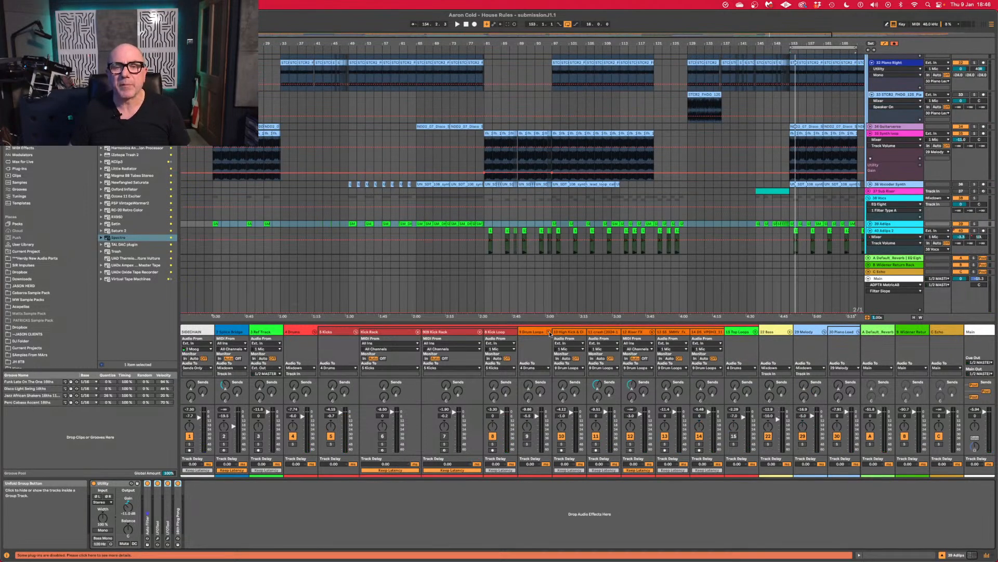
pyautogui.click(569, 331)
pyautogui.press('space')
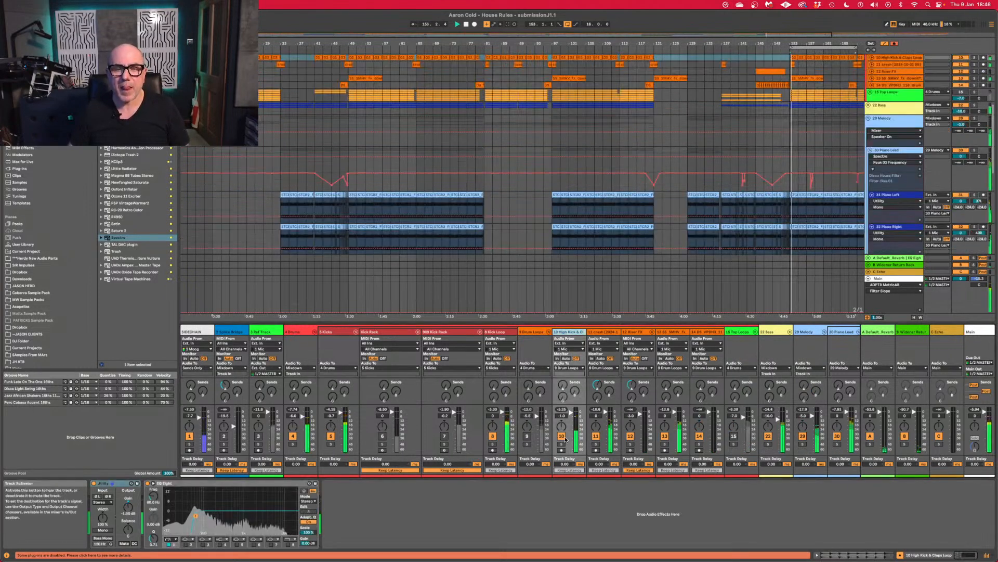
# Reactivate the Drum Loops group with its crash, riser FX and downlifter tracks deactivated, and play the mix.
pyautogui.click(596, 437)
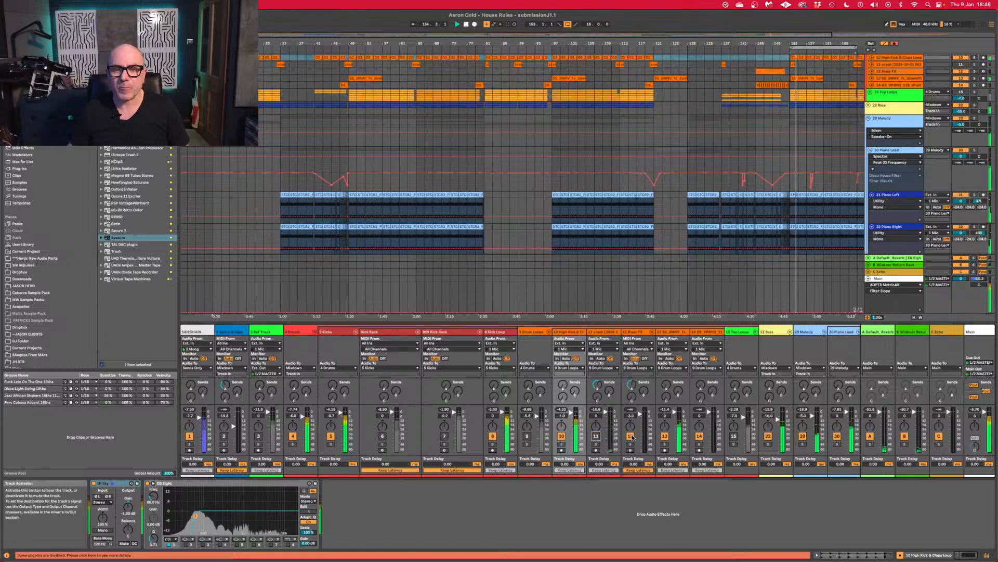
pyautogui.click(631, 436)
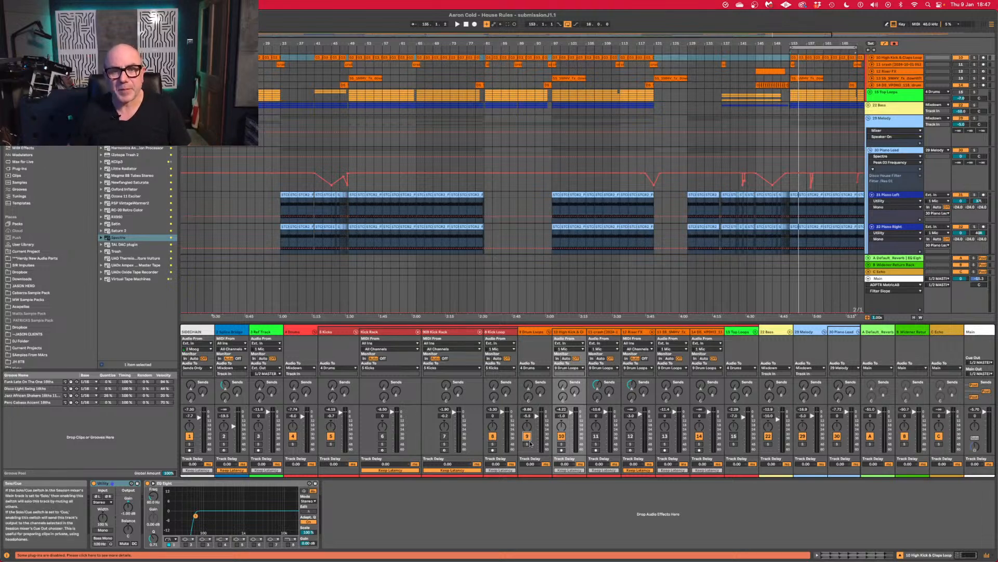
pyautogui.press('space')
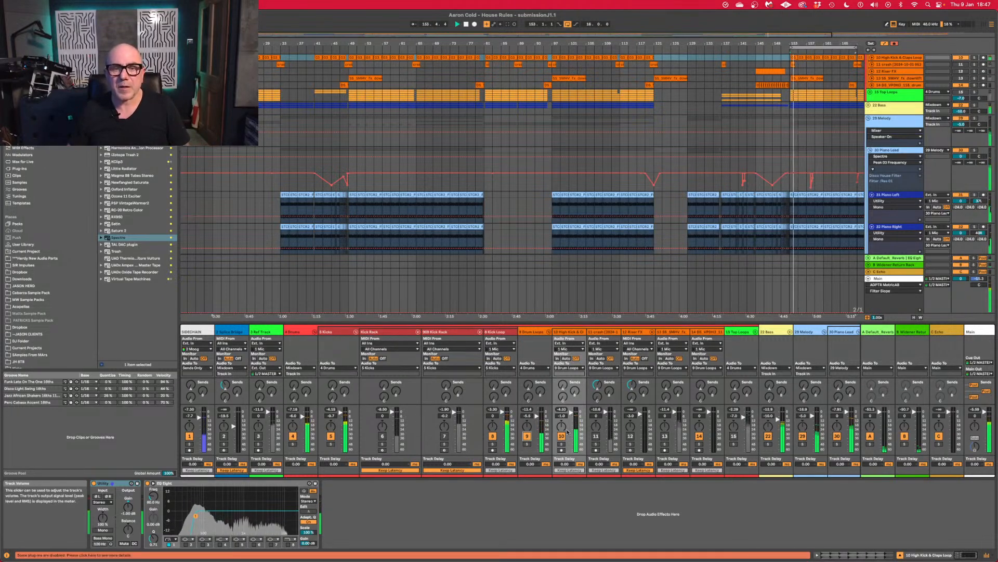
# Audition the High Kick & Claps Loop soloed, and compare it with the whole Drums group soloed.
pyautogui.click(562, 444)
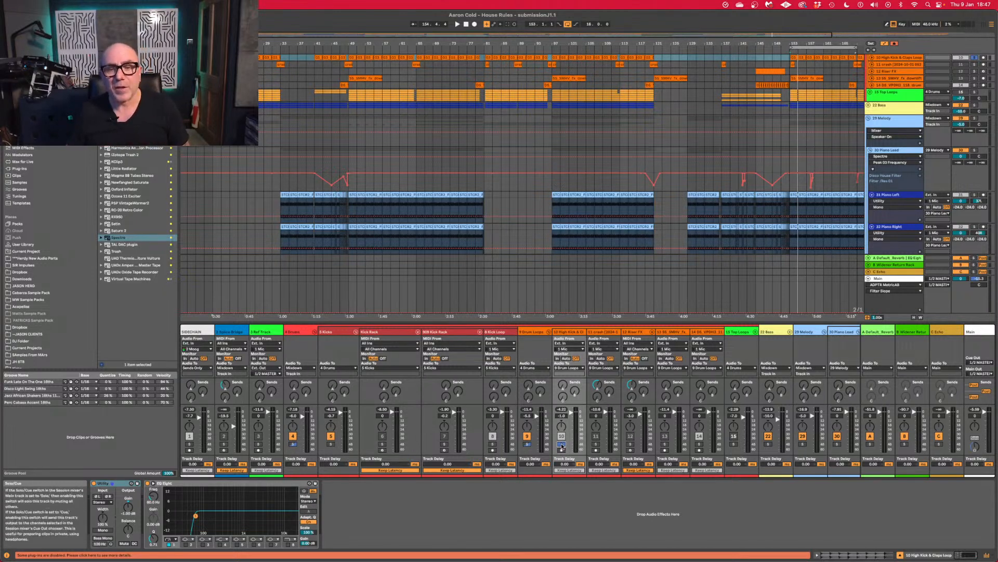
pyautogui.press('space')
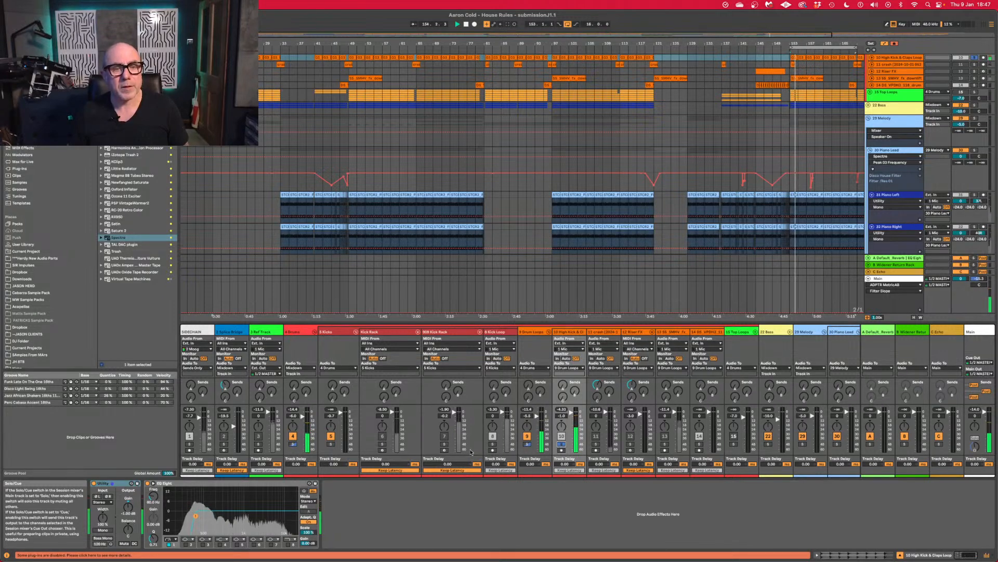
pyautogui.click(297, 446)
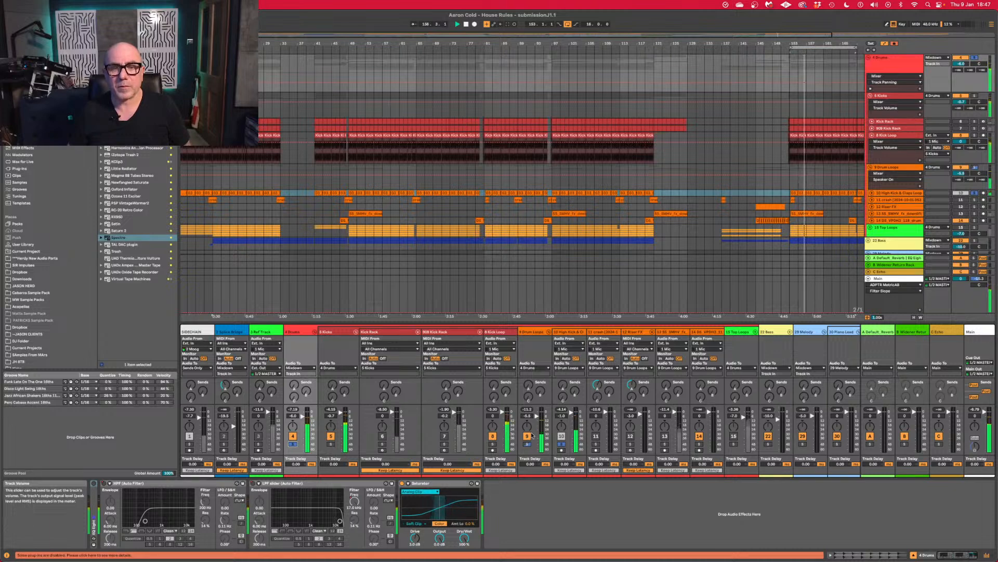
# Duplicate the High Kick & Claps Loop track.
pyautogui.click(894, 194)
pyautogui.rightClick(895, 194)
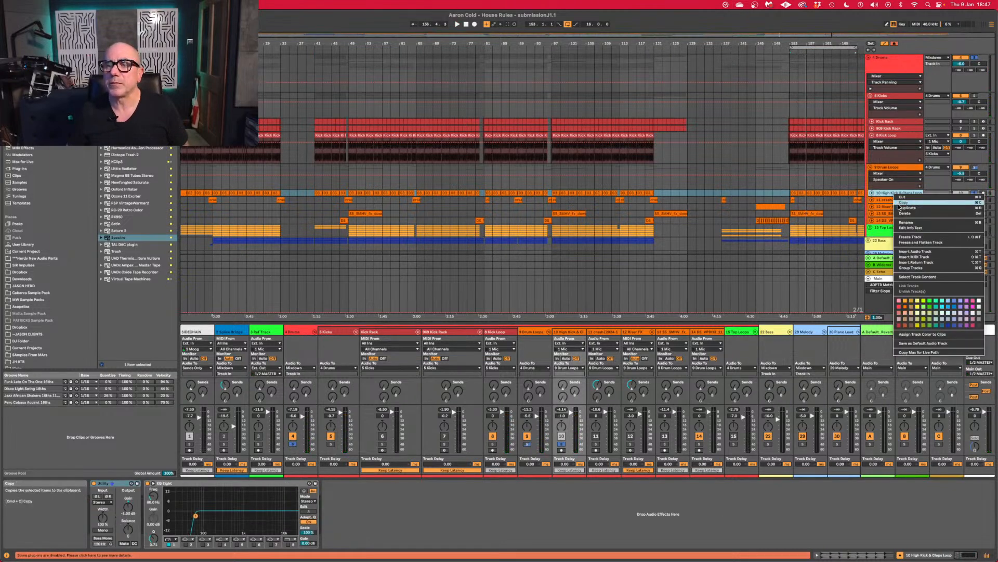
pyautogui.click(905, 208)
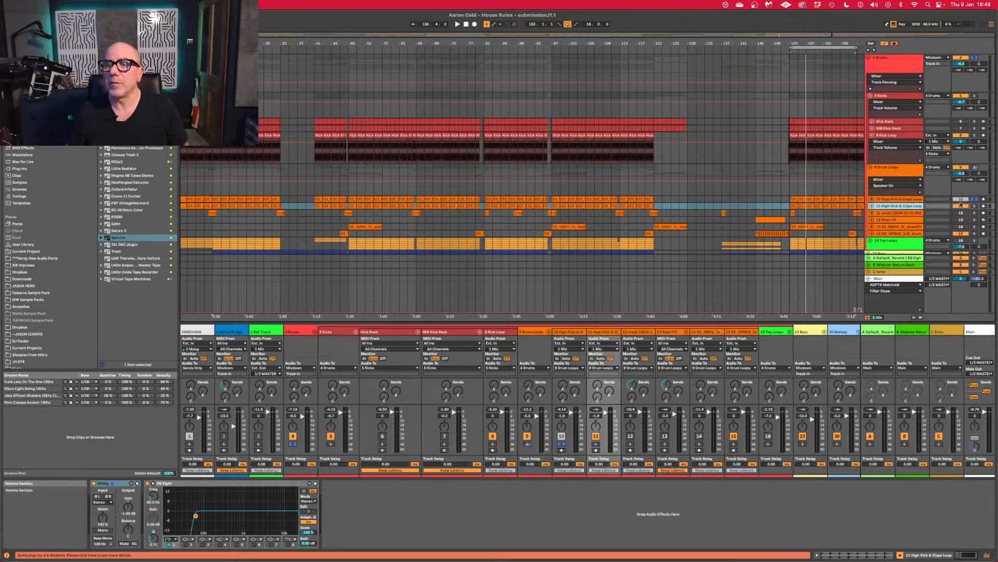
# Unfold the original High Kick & Claps Loop track around bar 153, audition its waveform soloed, and unsolo it.
pyautogui.click(892, 201)
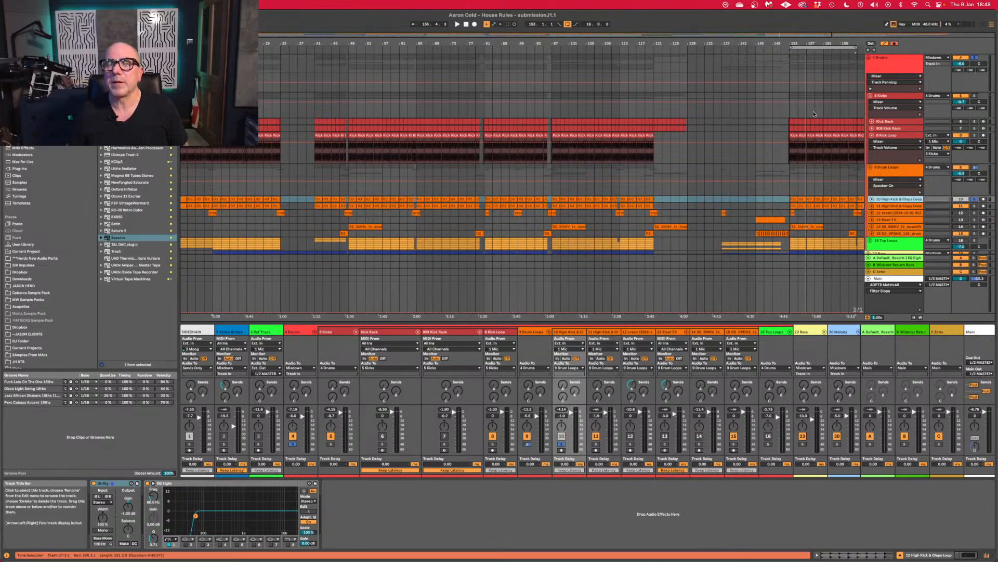
pyautogui.moveTo(801, 44); pyautogui.dragTo(801, 114)
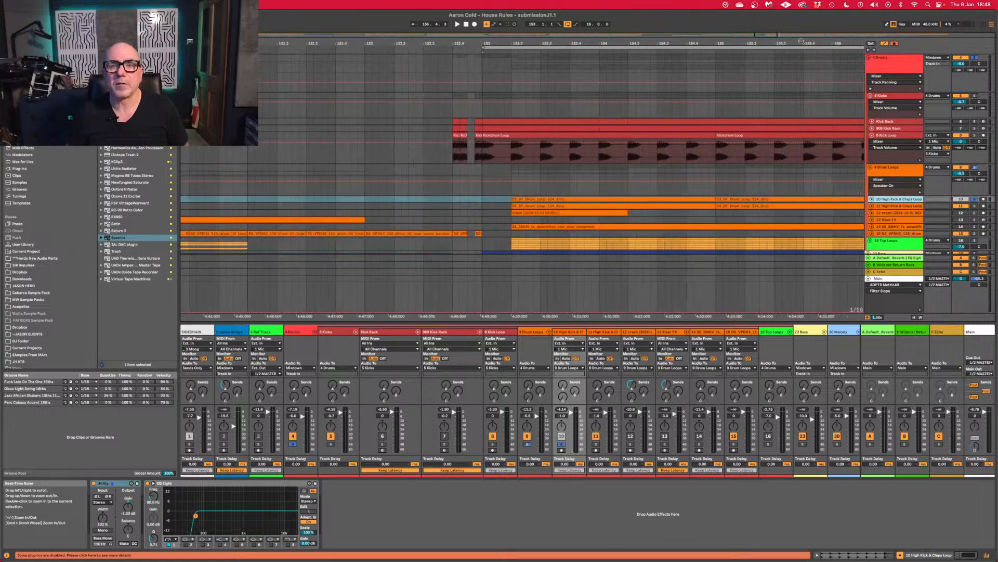
pyautogui.click(872, 199)
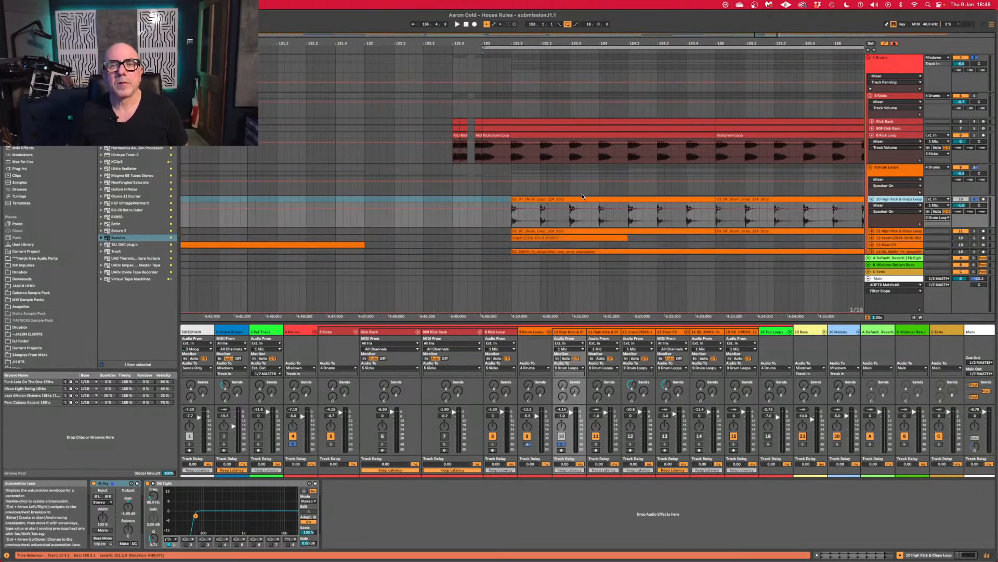
pyautogui.press('space')
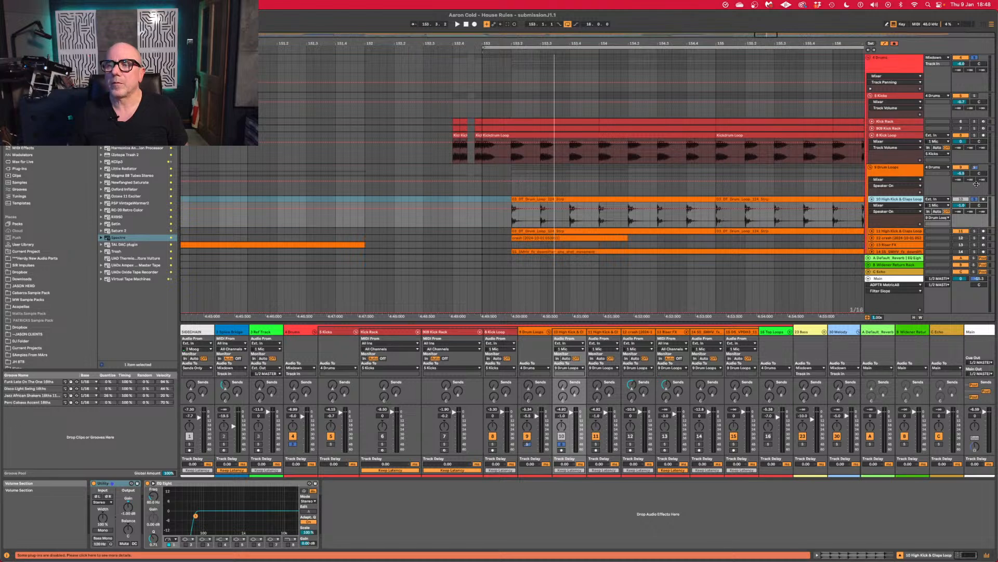
pyautogui.press('space')
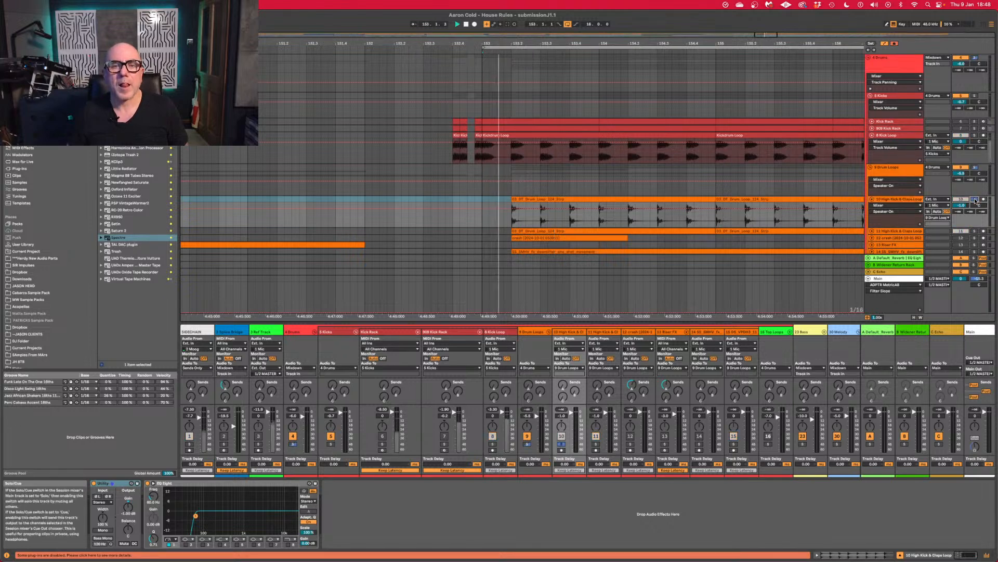
pyautogui.press('space')
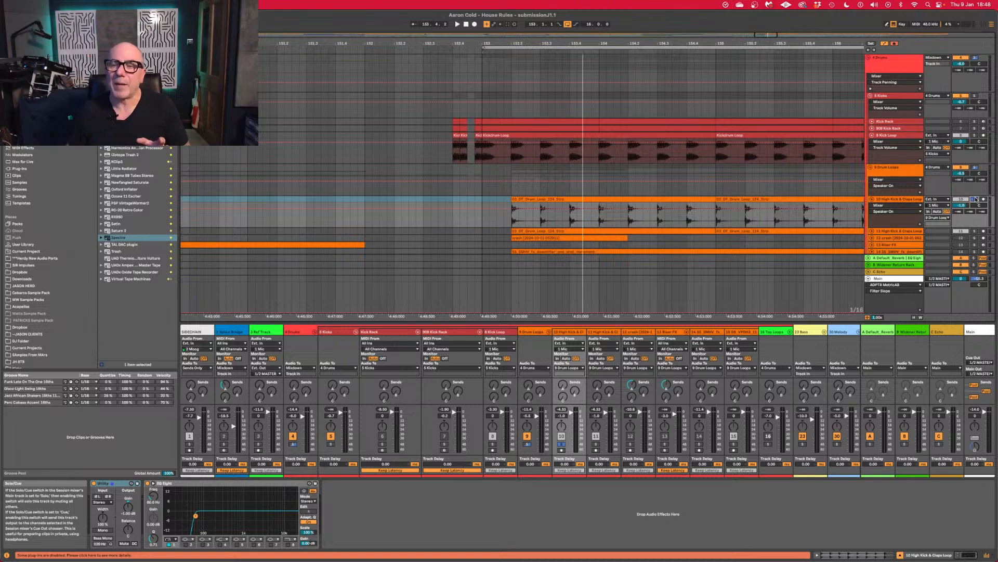
pyautogui.click(976, 199)
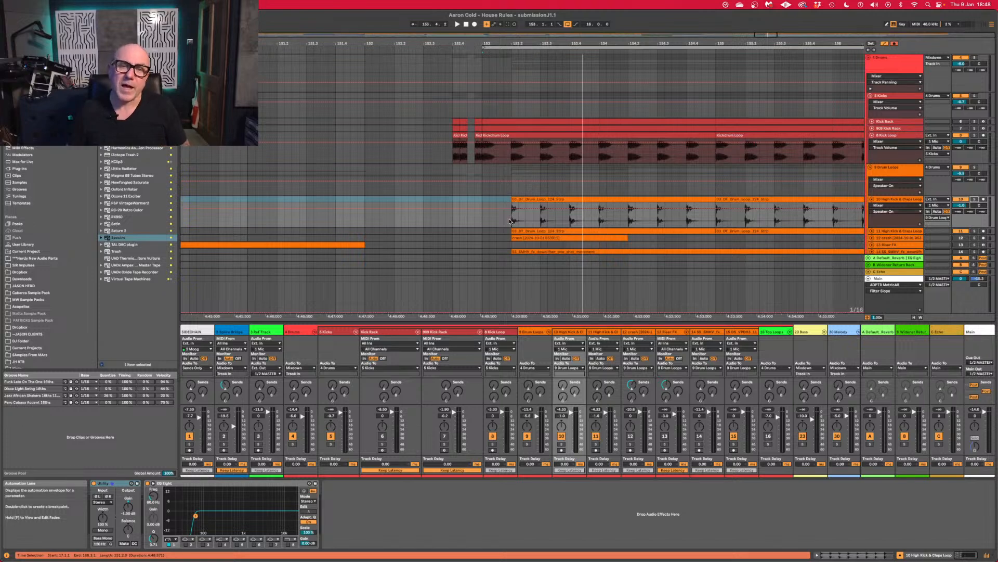
# Unfold the duplicated High Kick & Claps Loop track, audition it soloed, and delete that duplicate track.
pyautogui.click(892, 201)
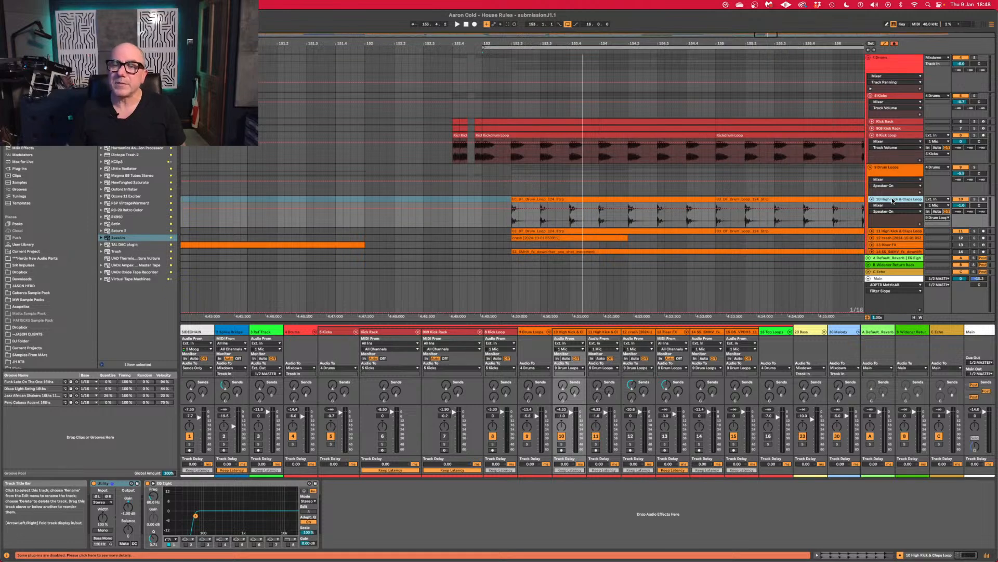
pyautogui.scroll(-2, 893, 201)
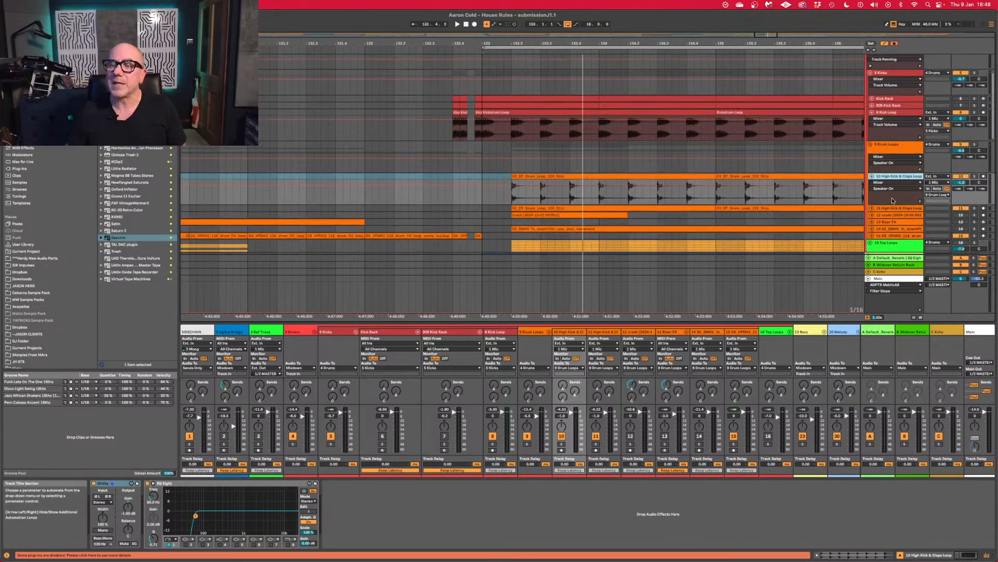
pyautogui.click(872, 208)
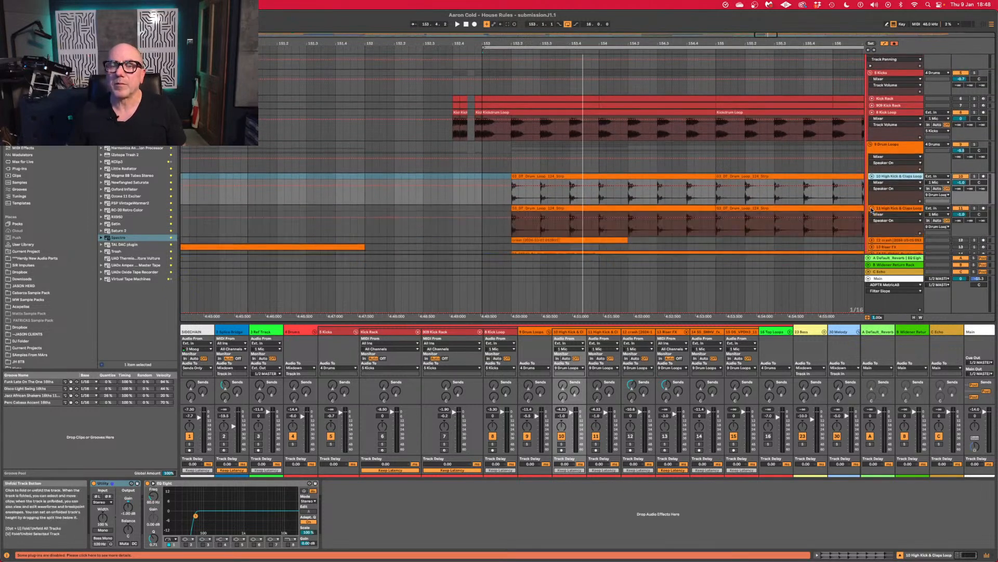
pyautogui.press('space')
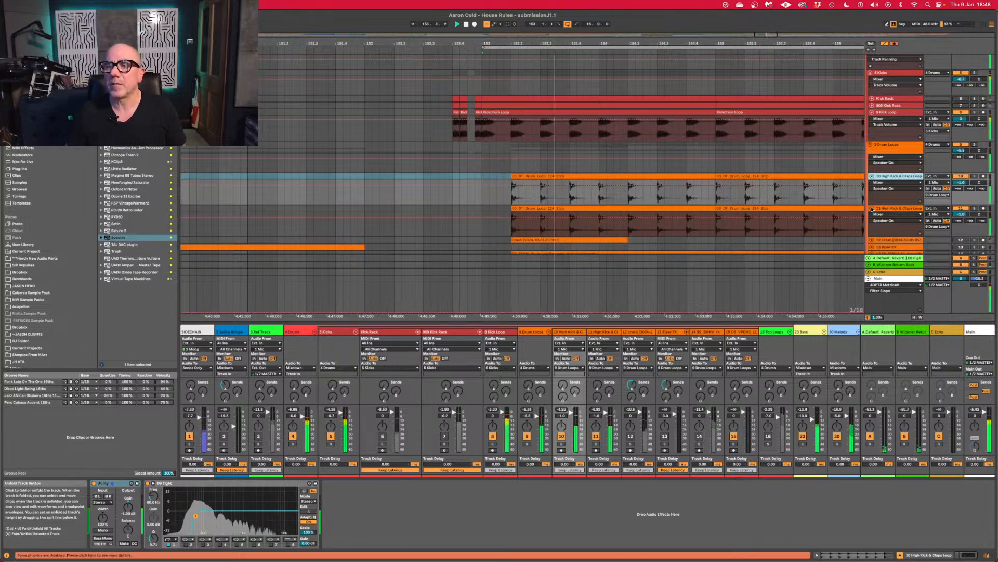
pyautogui.click(975, 208)
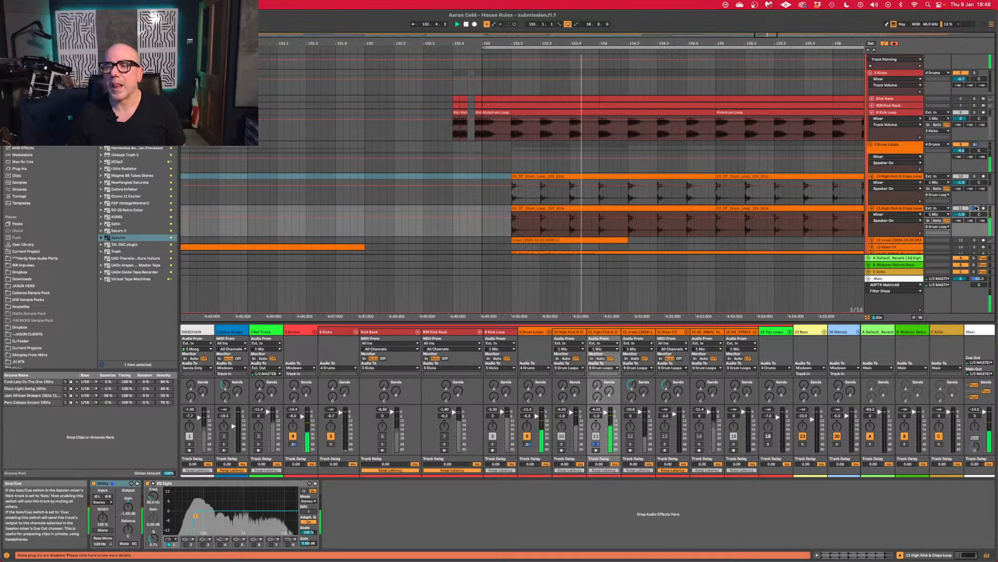
pyautogui.click(899, 208)
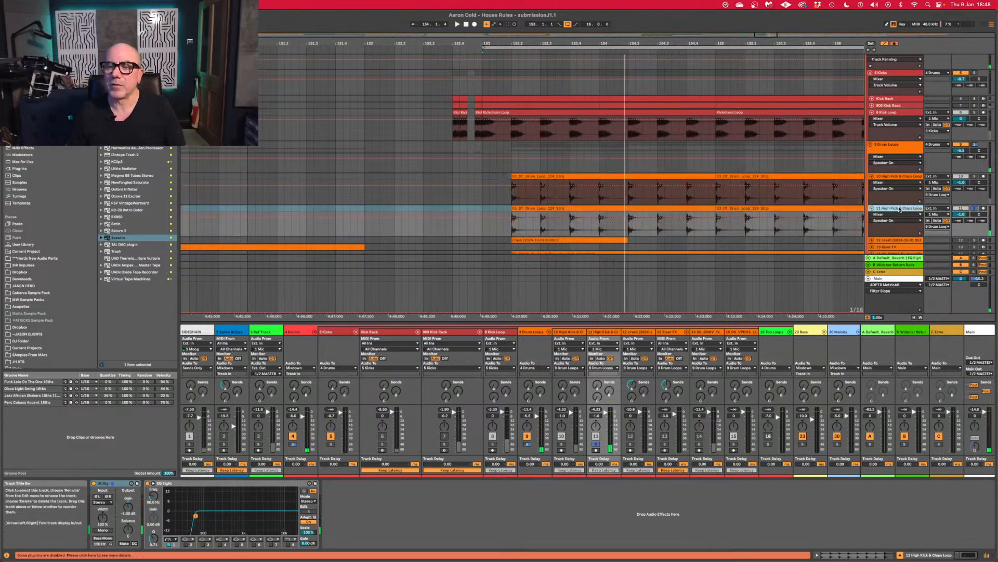
pyautogui.press('Delete')
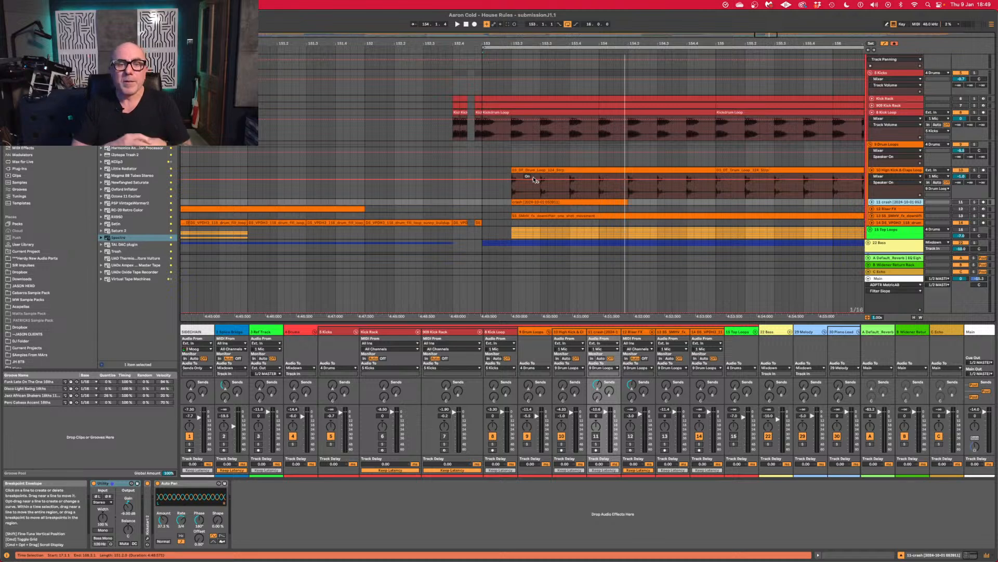
# Split the start of the High Kick & Claps Loop clip from 153.2 into one-beat slices, removing the second slice, and play it.
pyautogui.press('space')
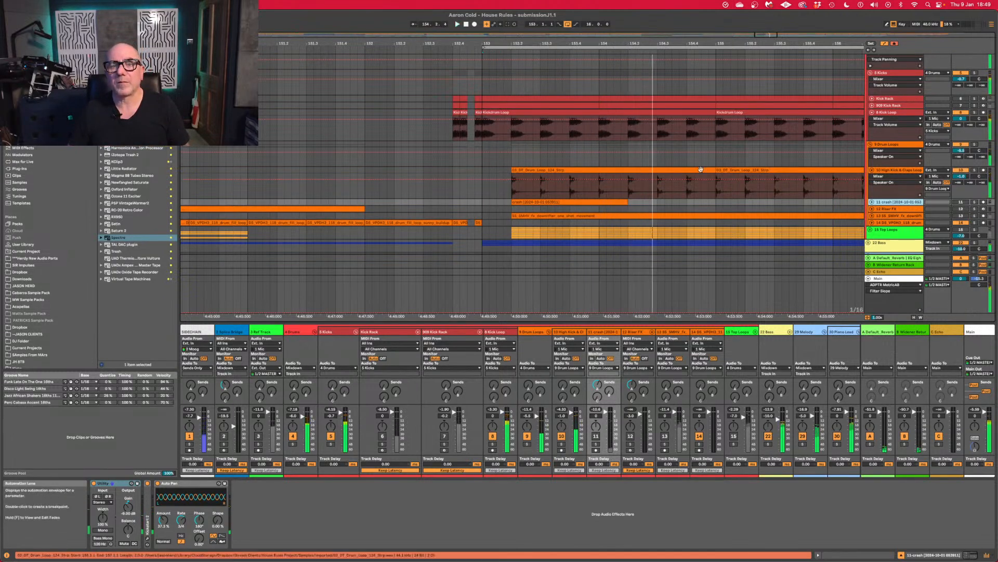
pyautogui.moveTo(541, 195); pyautogui.dragTo(517, 170)
pyautogui.press('super+d')
pyautogui.press('super+d')
pyautogui.press('super+d')
pyautogui.press('super+d')
pyautogui.press('super+d')
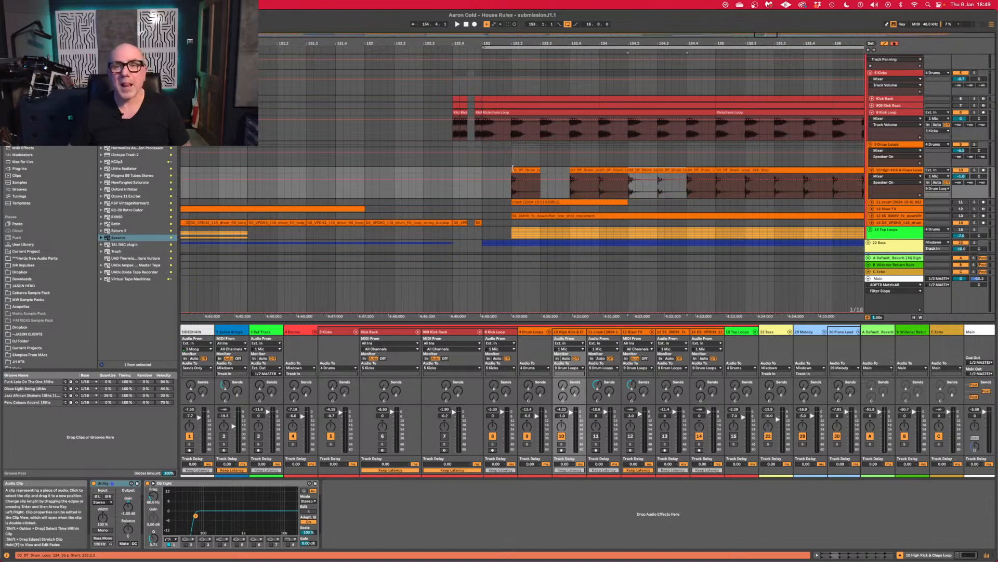
pyautogui.press('space')
pyautogui.press('space')
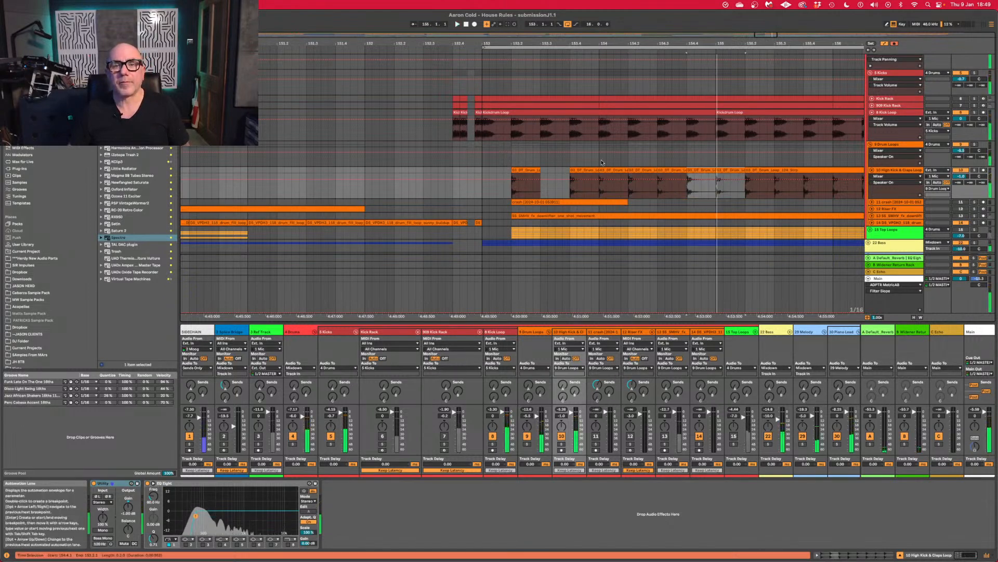
# Delete the one-beat slices at bar 154 and beat 154.3 so every other beat of the loop is empty.
pyautogui.click(617, 170)
pyautogui.press('Delete')
pyautogui.click(664, 170)
pyautogui.press('Delete')
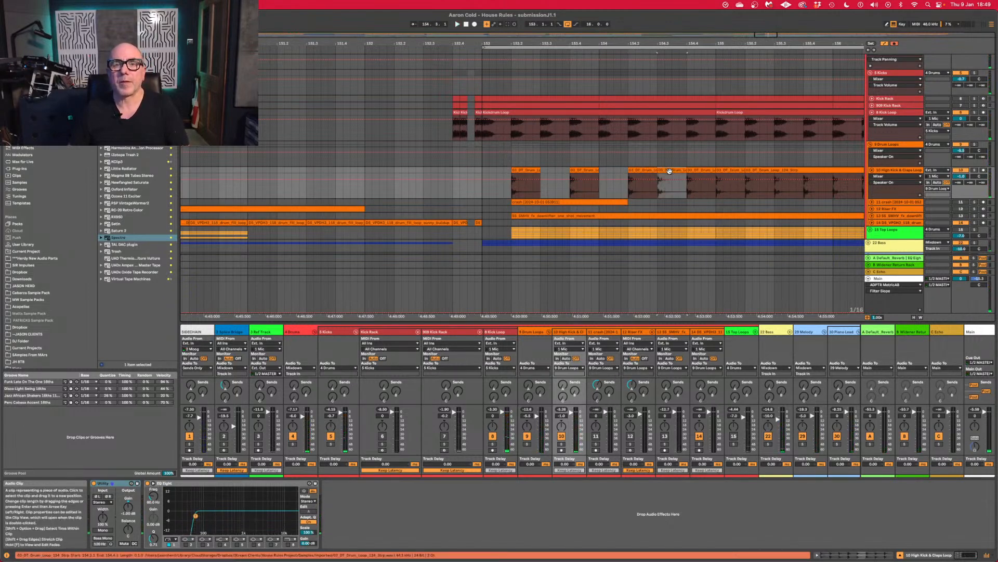
# Play the chopped High Kick & Claps Loop in the full mix from the loop region's start at bar 153.
pyautogui.click(500, 45)
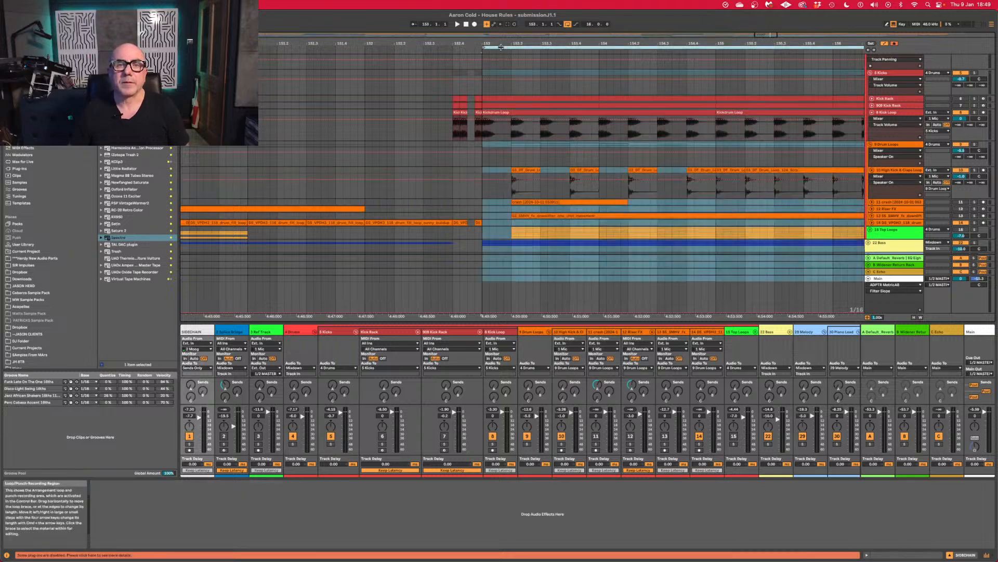
pyautogui.press('space')
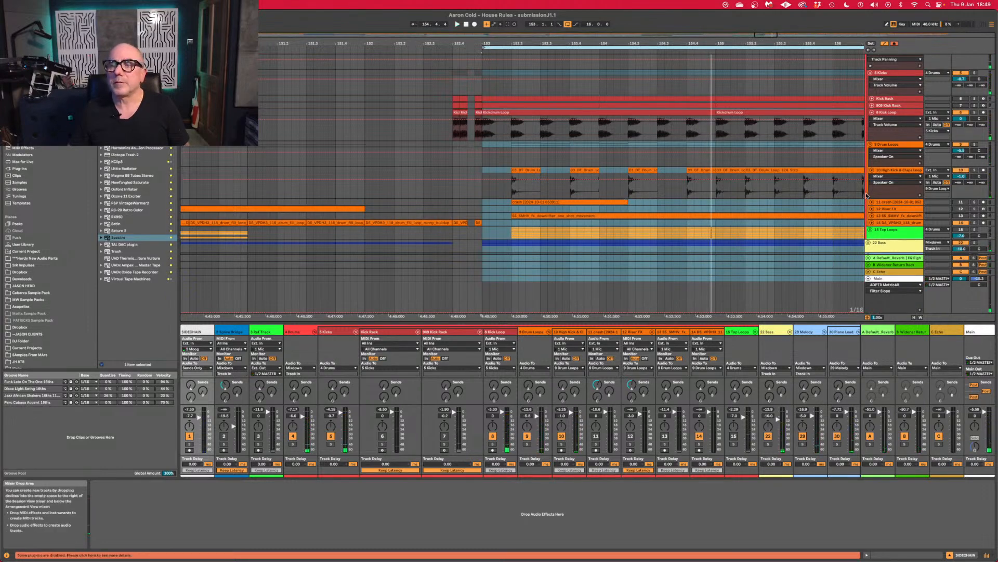
pyautogui.click(845, 182)
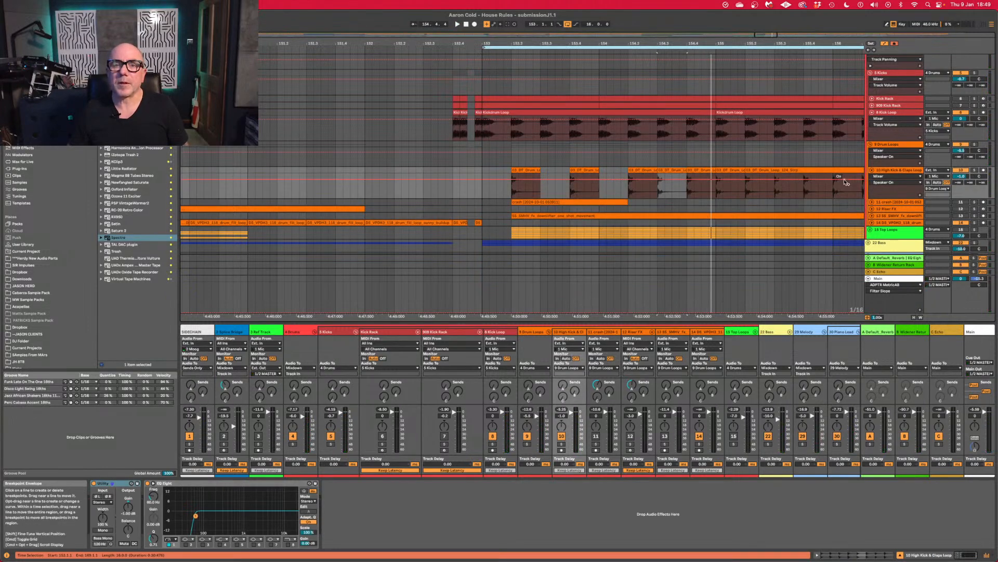
# Undo the beat slicing and deletions on the High Kick & Claps Loop clip, and play the restored loop in the mix.
pyautogui.press('super+z')
pyautogui.press('super+z')
pyautogui.press('super+z')
pyautogui.press('super+z')
pyautogui.press('super+z')
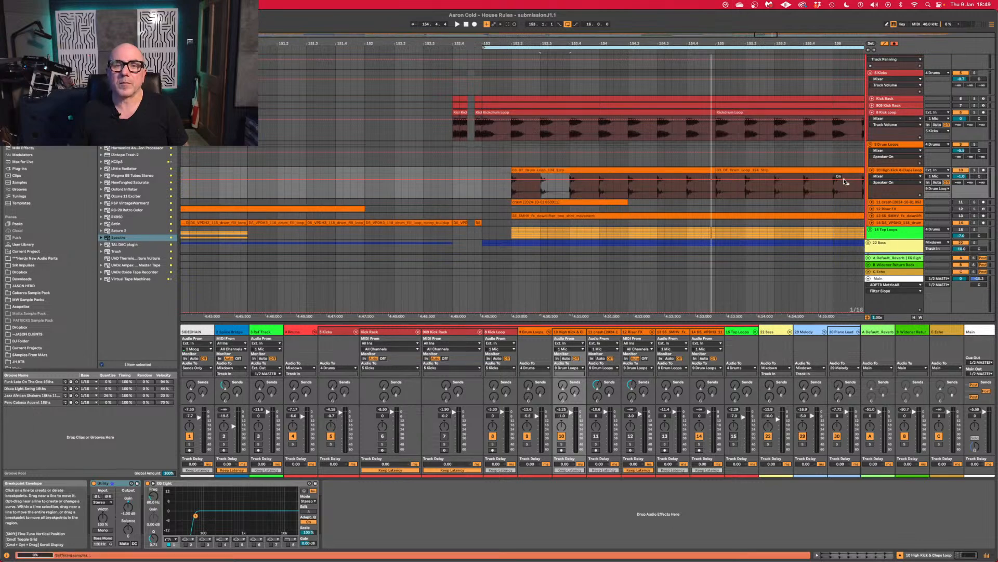
pyautogui.press('space')
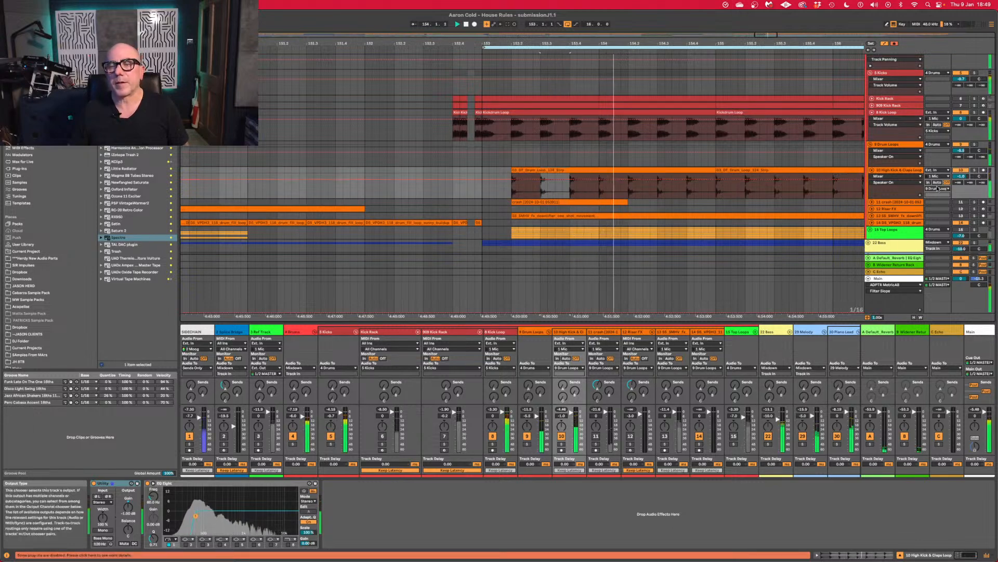
# Insert a MIDI track below High Kick & Claps Loop, load the Empty DR drum rack on it, and select its first pad.
pyautogui.rightClick(908, 170)
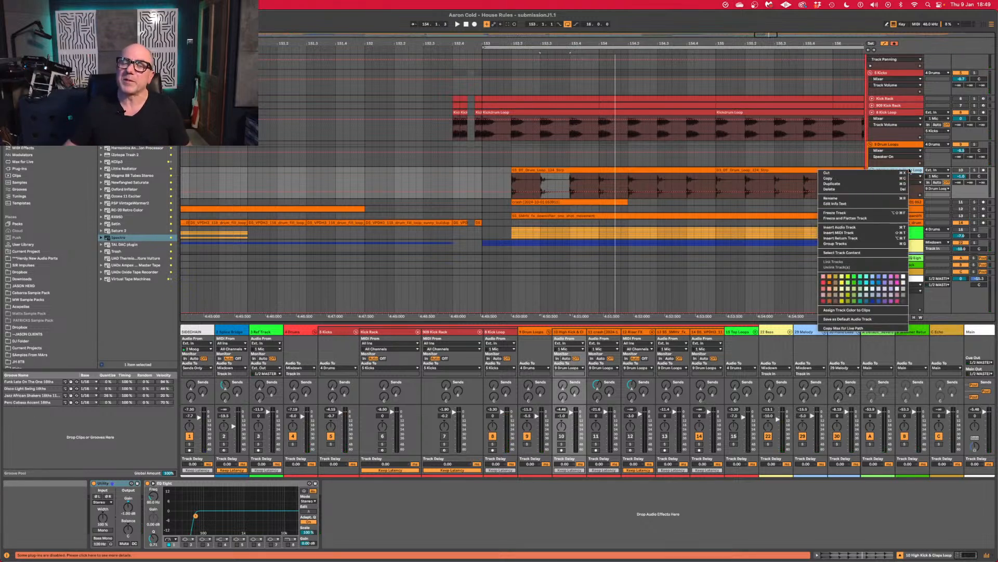
pyautogui.click(833, 235)
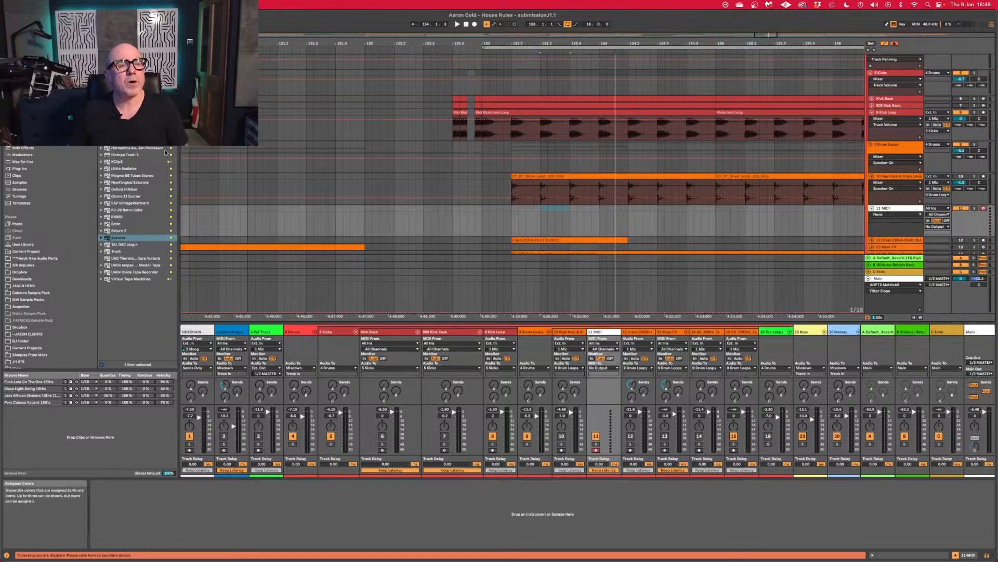
pyautogui.click(23, 59)
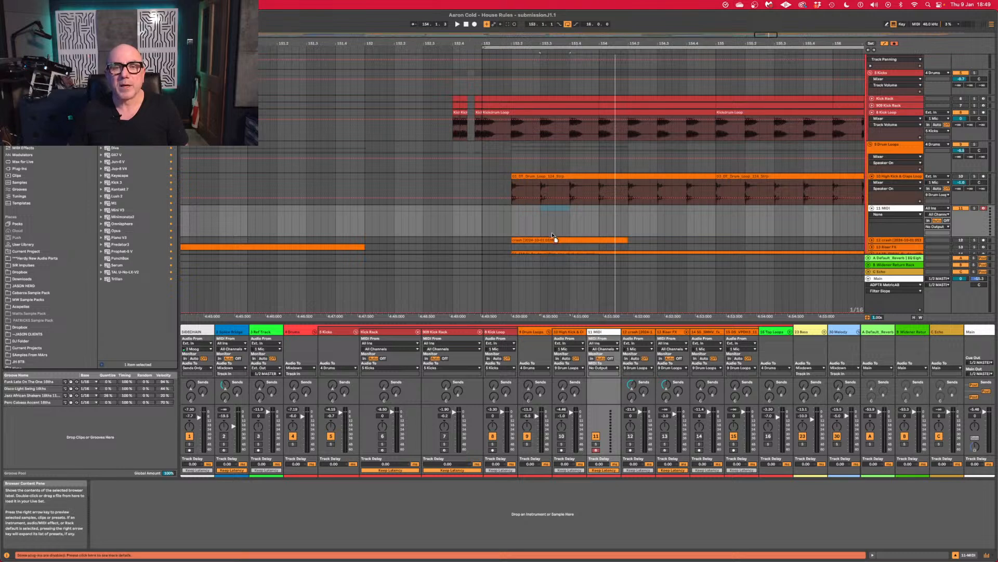
pyautogui.moveTo(551, 224); pyautogui.dragTo(550, 225)
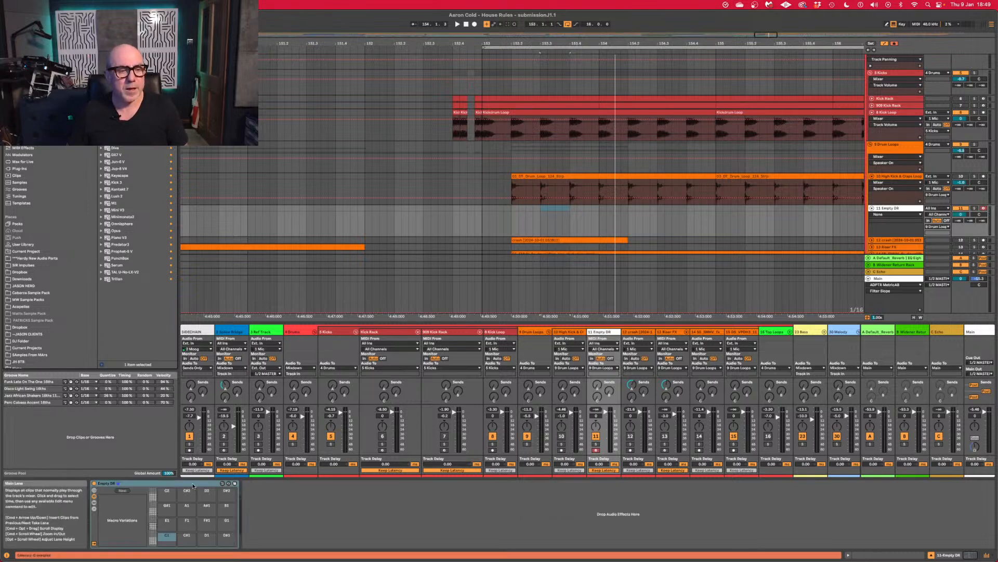
pyautogui.click(173, 540)
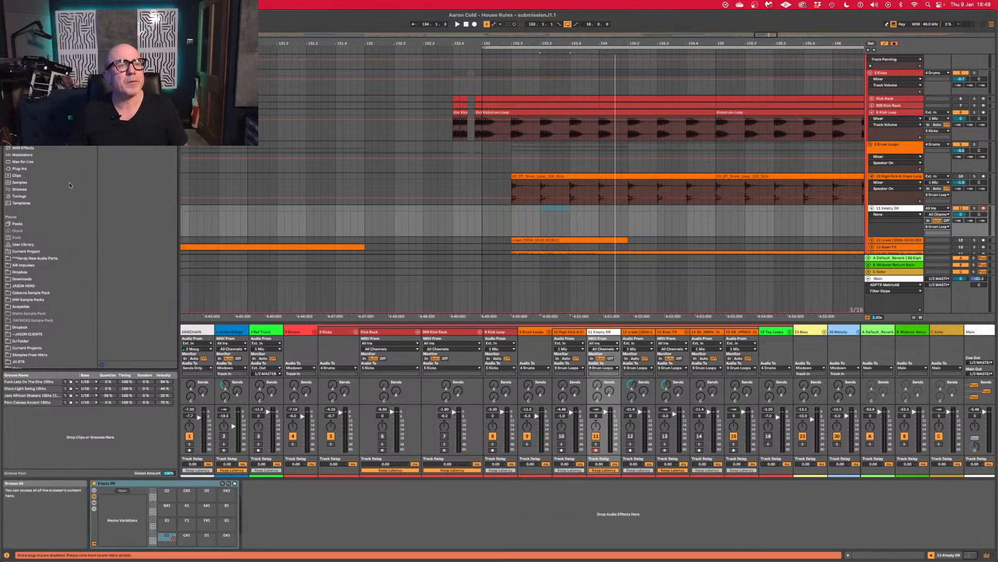
# Audition several samples in the Claps folder and load Clap 707.wav onto the selected drum rack pad.
pyautogui.click(49, 258)
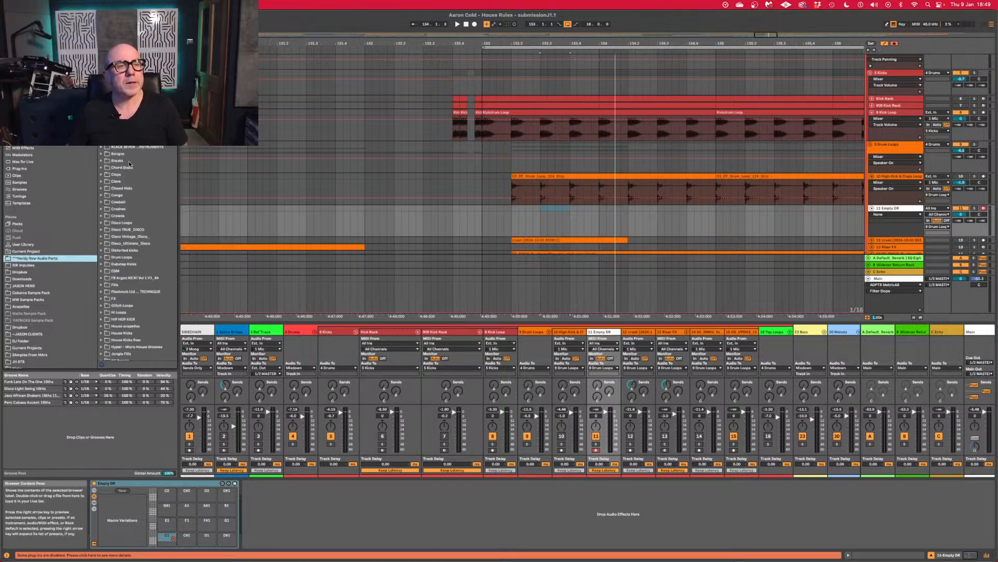
pyautogui.click(101, 174)
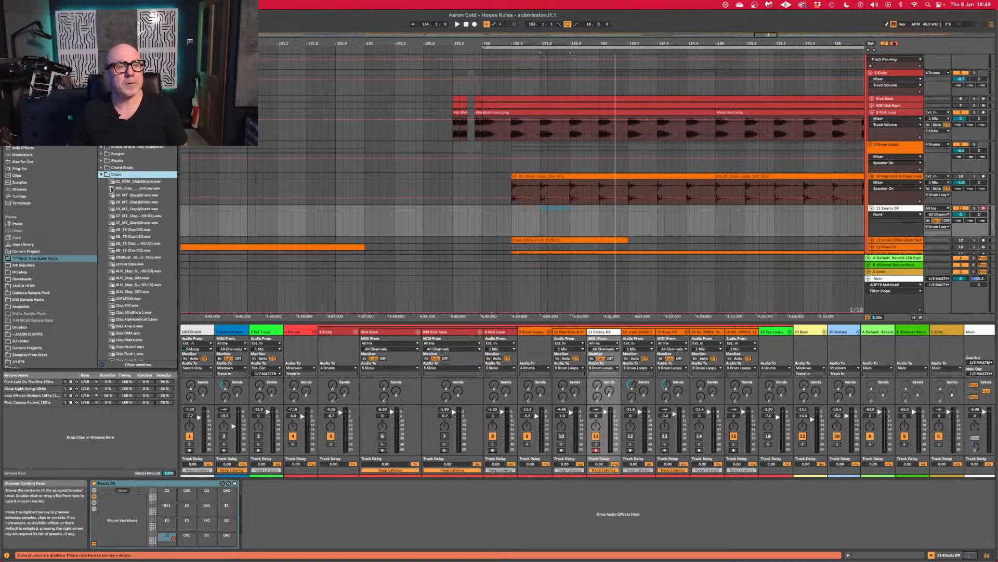
pyautogui.click(135, 243)
pyautogui.click(135, 251)
pyautogui.click(133, 258)
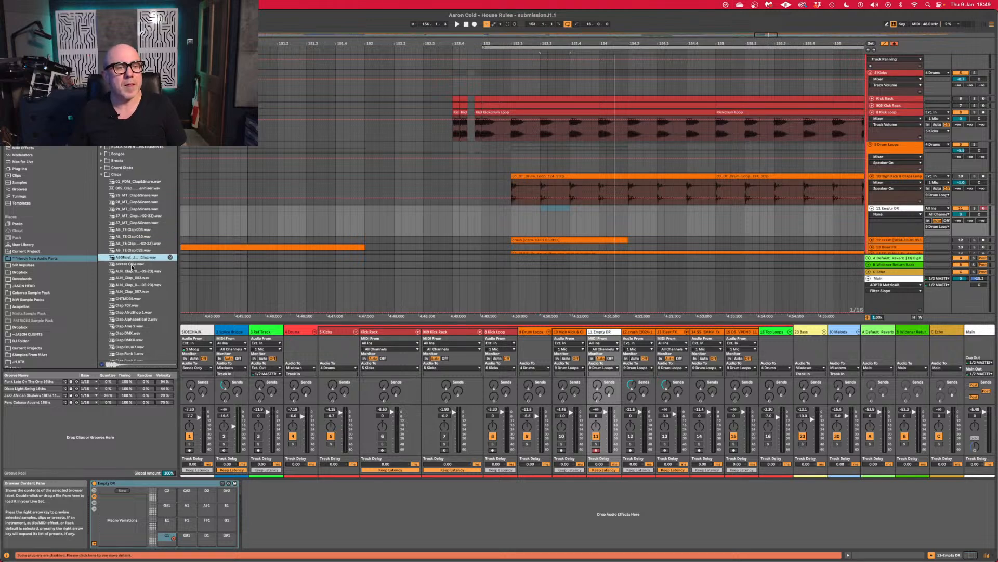
pyautogui.click(131, 265)
pyautogui.click(130, 271)
pyautogui.click(130, 285)
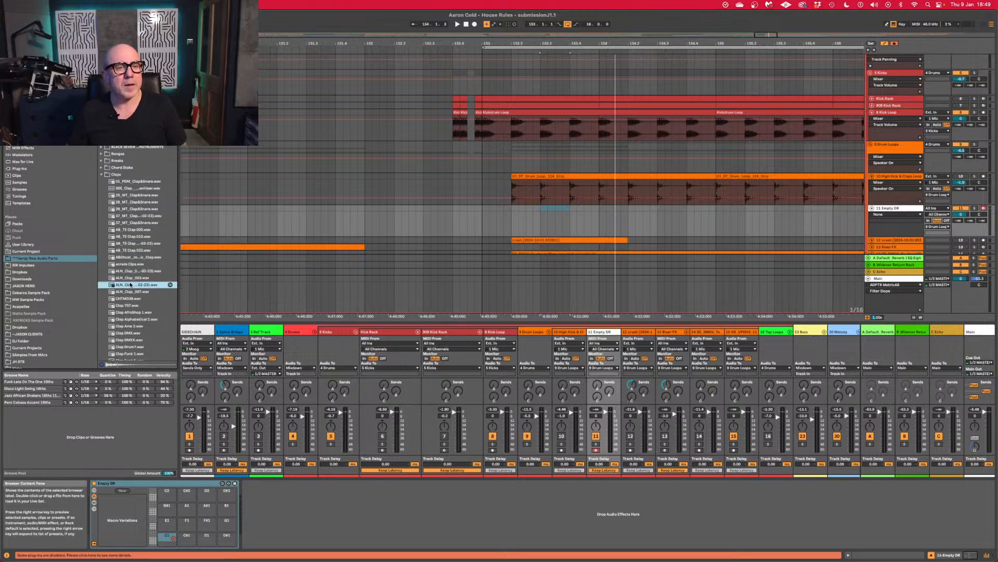
pyautogui.click(128, 306)
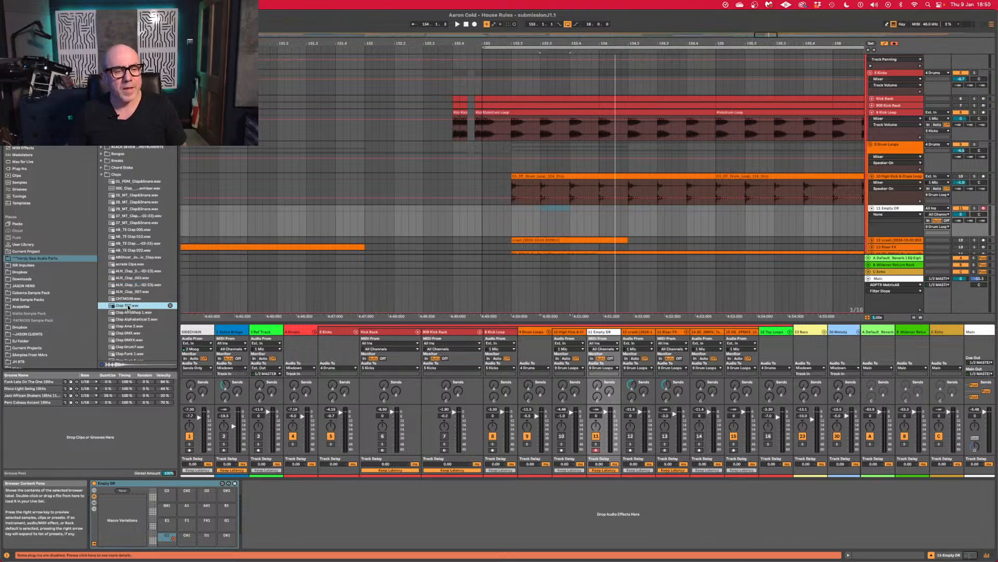
pyautogui.press('Return')
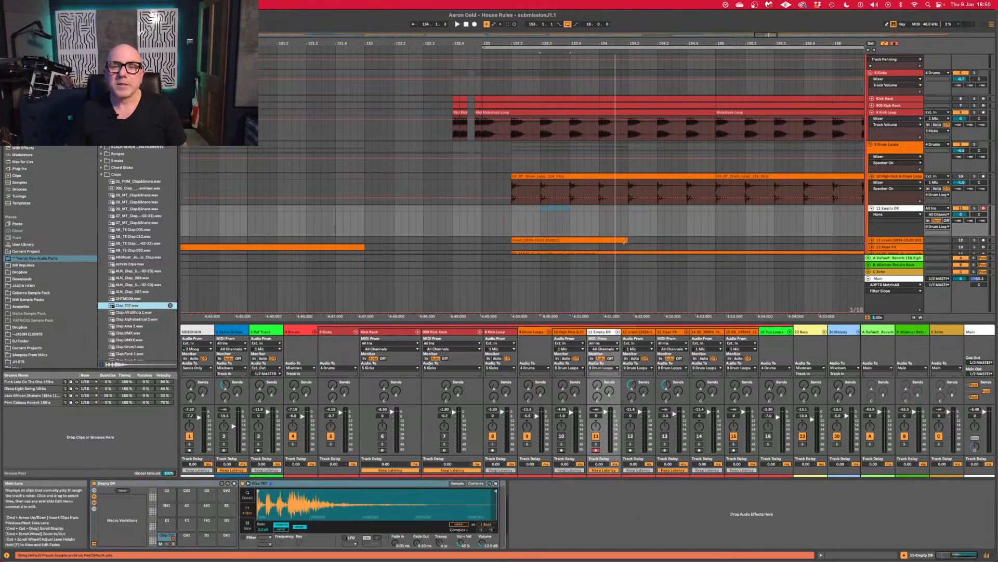
# Create a MIDI clip at 153.2 on the Empty DR track and set its loop length to one bar.
pyautogui.doubleClick(516, 206)
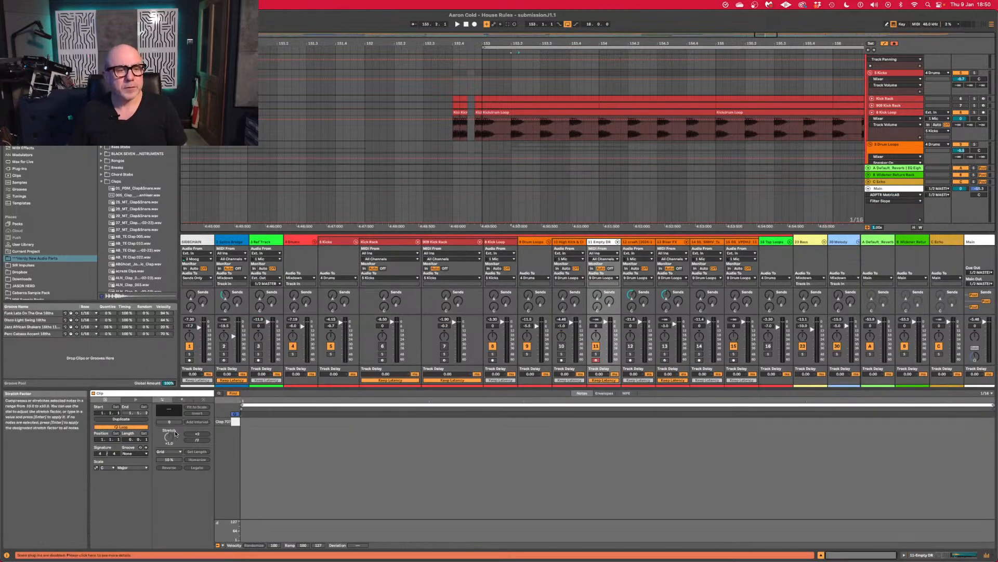
pyautogui.click(135, 440)
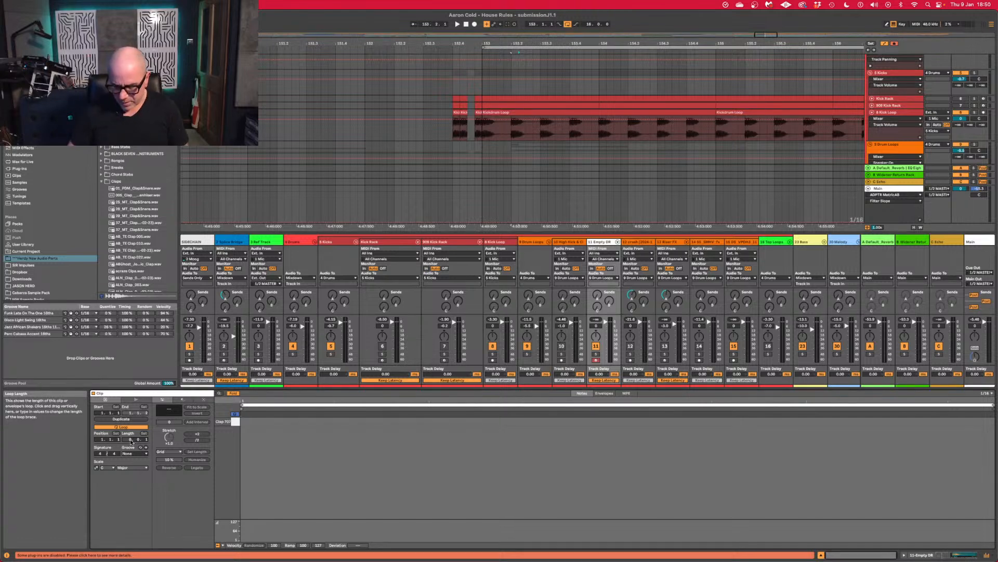
pyautogui.write('1')
pyautogui.press('Return')
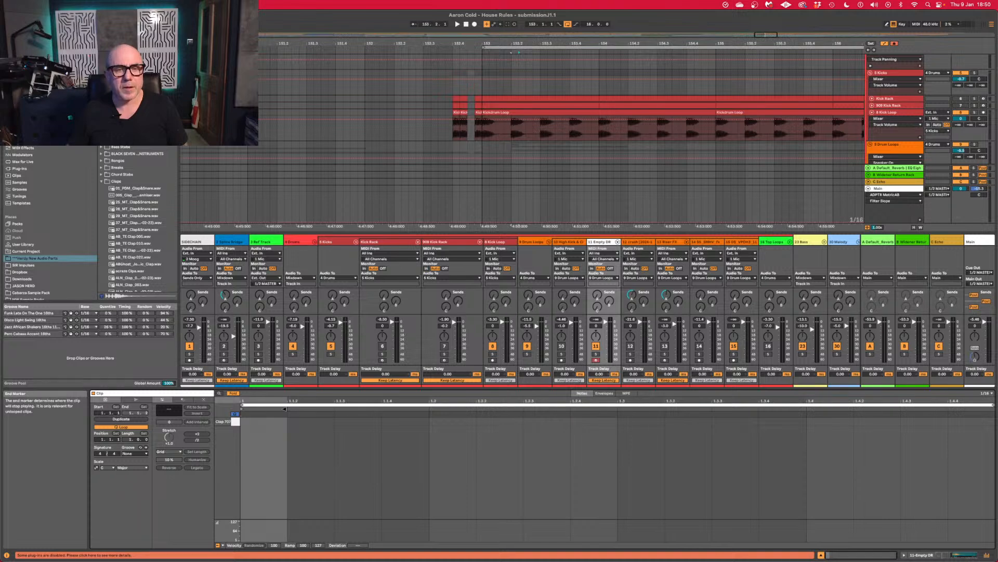
pyautogui.moveTo(285, 409); pyautogui.dragTo(707, 416)
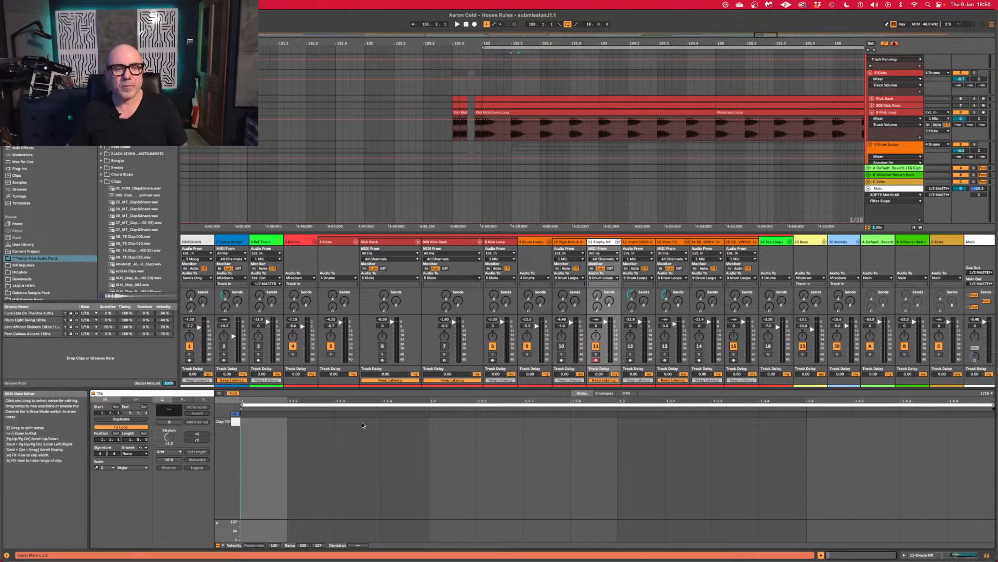
# Add Clap 707 notes at 1.2 and 1.4 in the new MIDI clip.
pyautogui.click(429, 416)
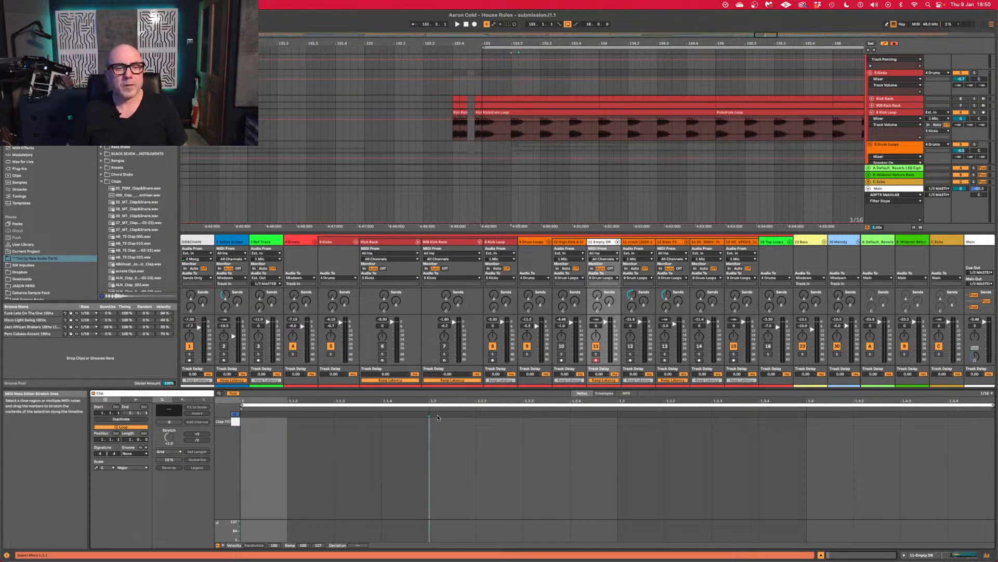
pyautogui.doubleClick(439, 421)
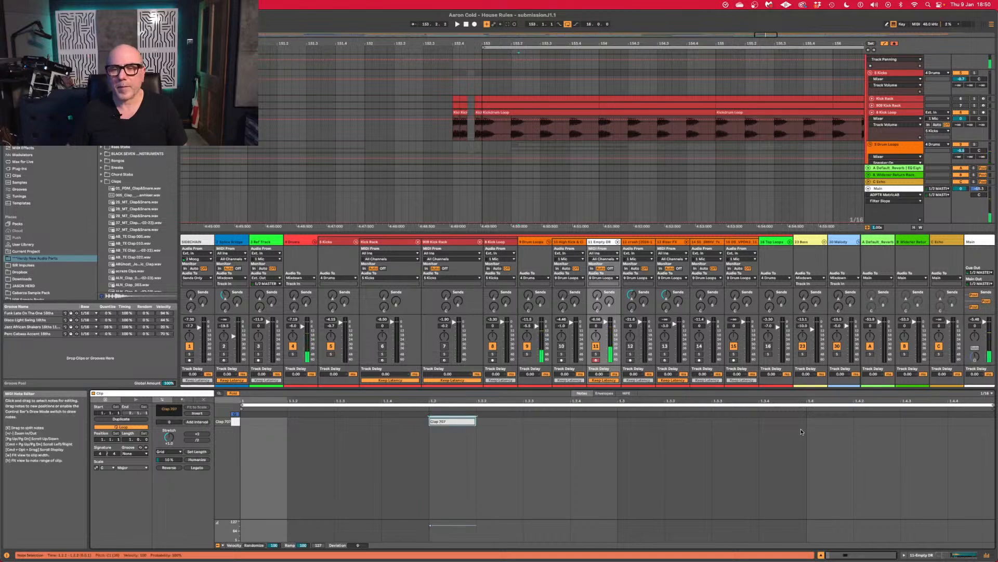
pyautogui.doubleClick(827, 421)
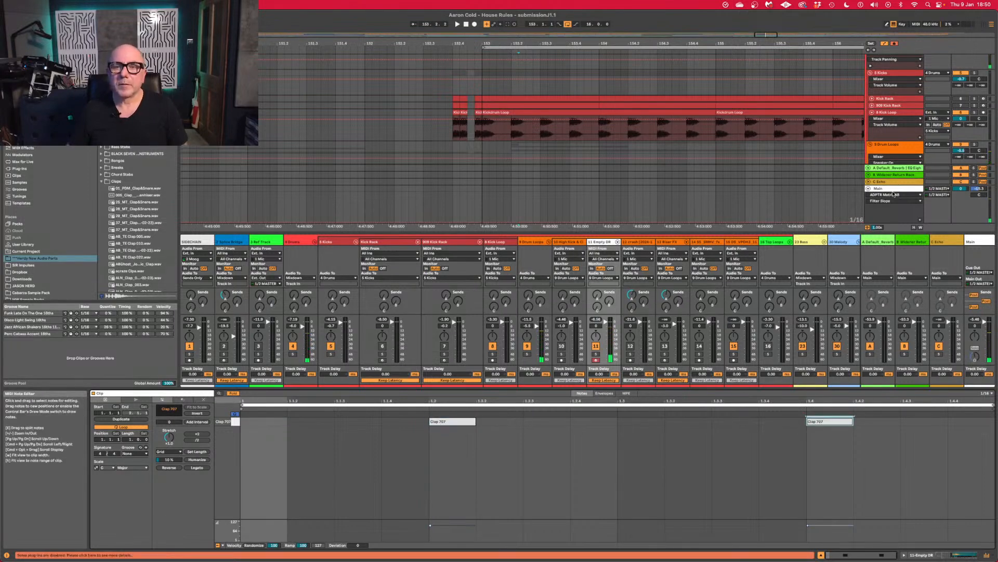
# Extend the looping clap clip on the Empty DR track from 153.2 to 158.2.
pyautogui.scroll(-5, 520, 125)
pyautogui.click(519, 133)
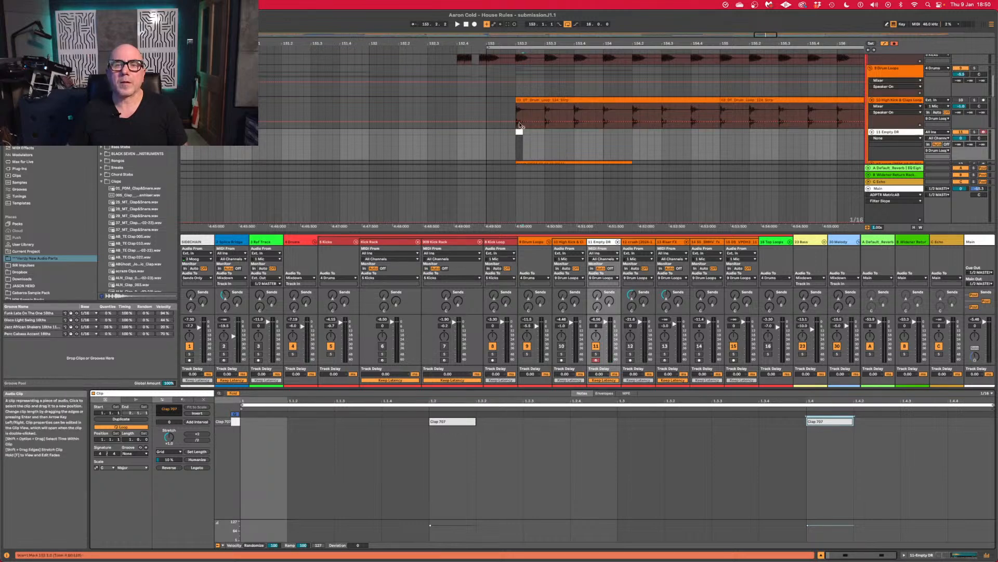
pyautogui.moveTo(522, 132); pyautogui.dragTo(874, 140)
pyautogui.moveTo(767, 43); pyautogui.dragTo(766, 18)
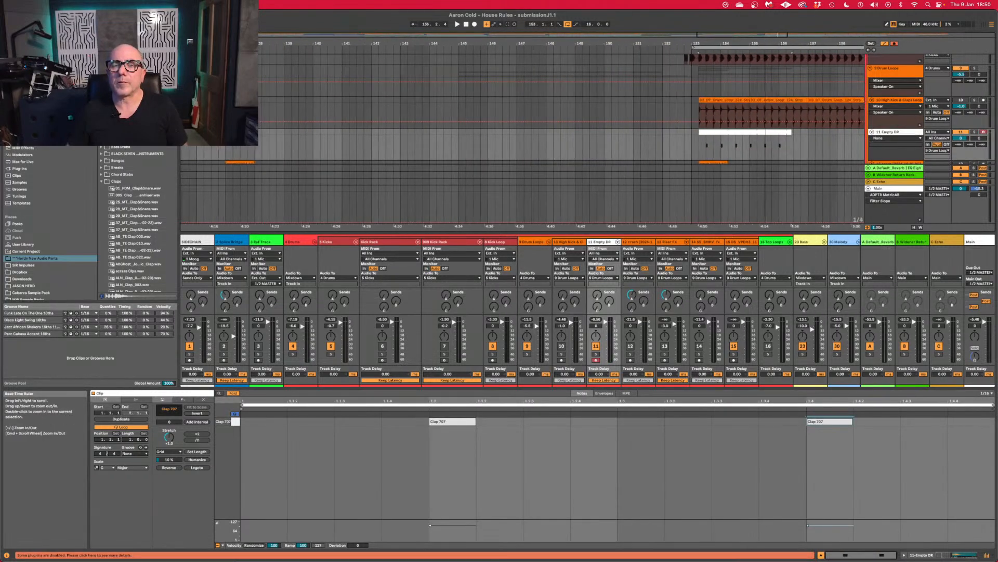
pyautogui.hscroll(3, 748, 143)
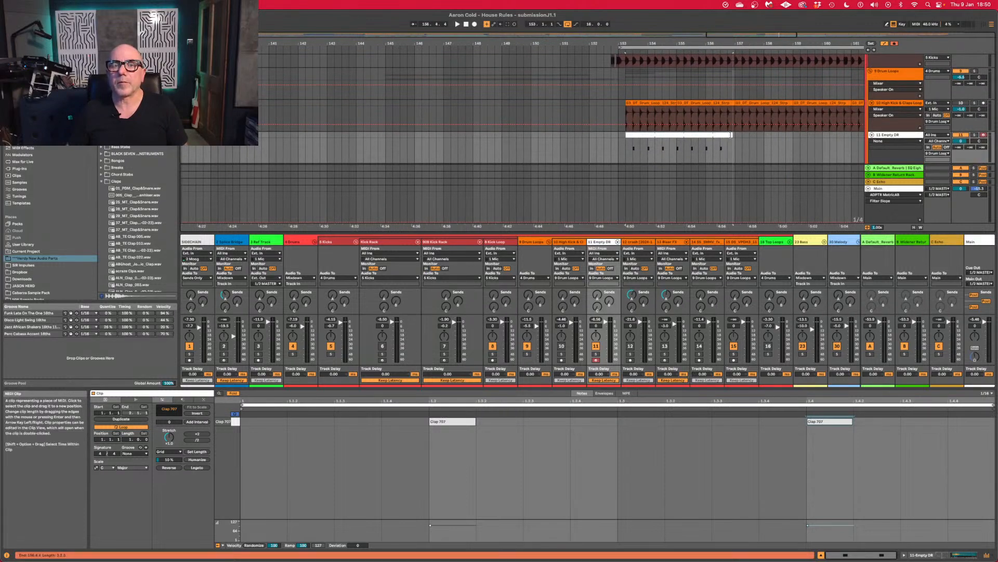
pyautogui.moveTo(731, 134); pyautogui.dragTo(772, 135)
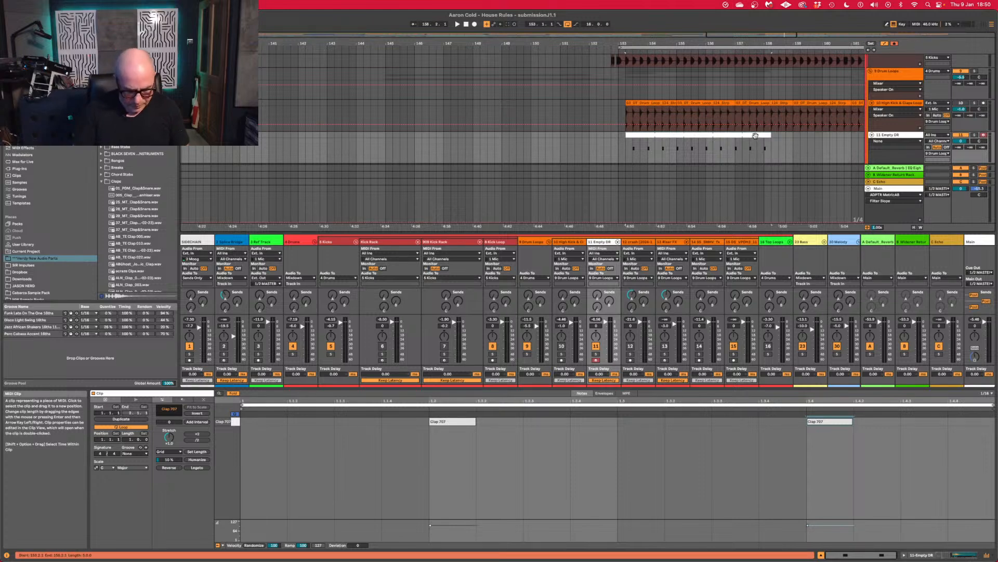
# Loop playback over the clap clip's range and slightly lower the Empty DR track's volume while it plays.
pyautogui.press('super+l')
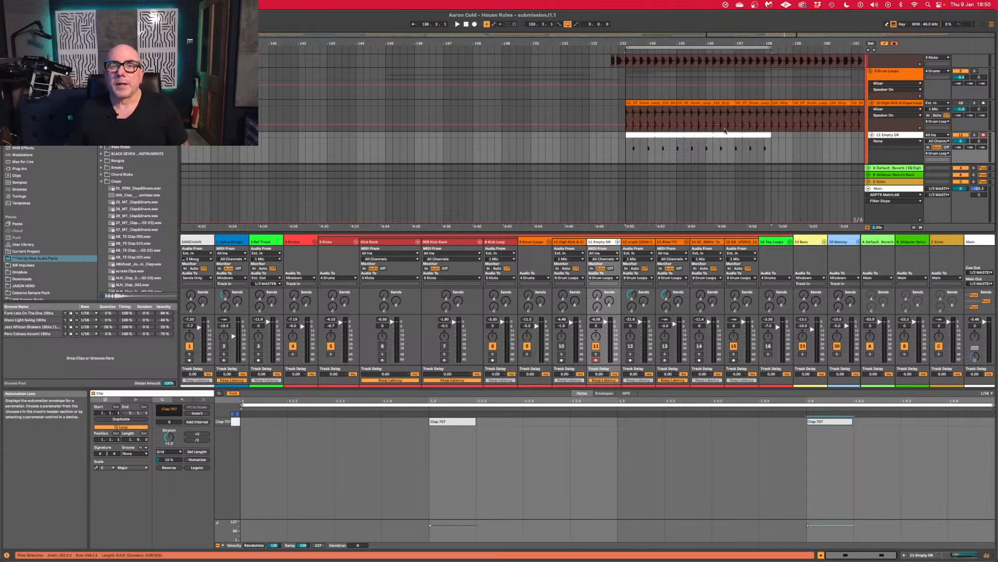
pyautogui.press('space')
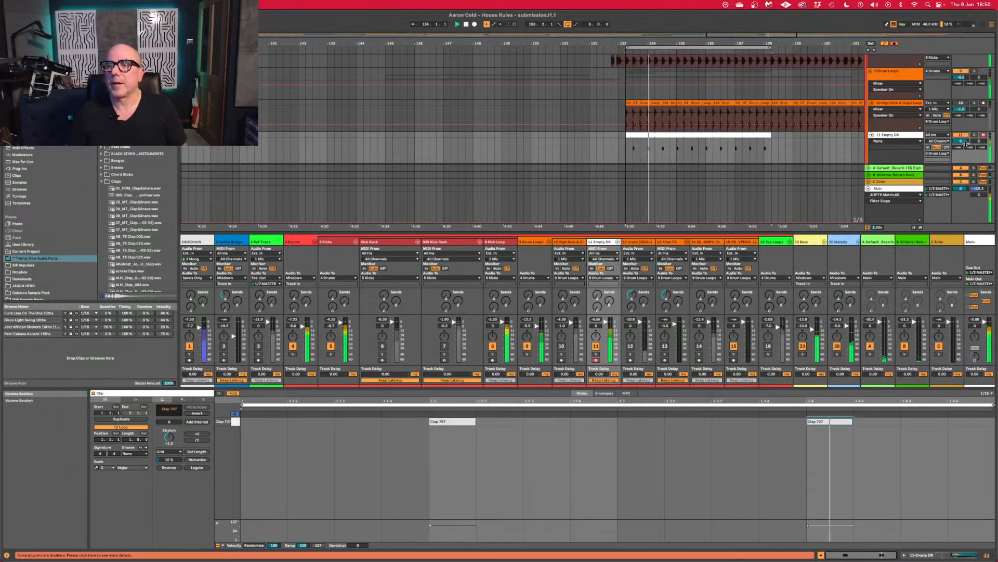
pyautogui.moveTo(961, 141); pyautogui.dragTo(961, 145)
pyautogui.press('space')
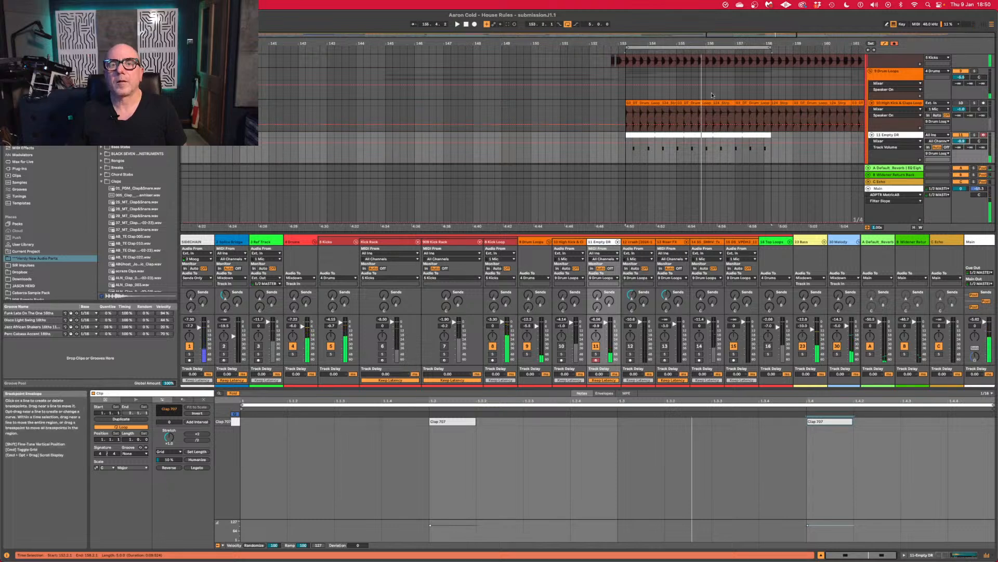
# Shift both Clap 707 notes together slightly ahead of beats 1.2 and 1.4, and play the result.
pyautogui.moveTo(640, 44); pyautogui.dragTo(640, 81)
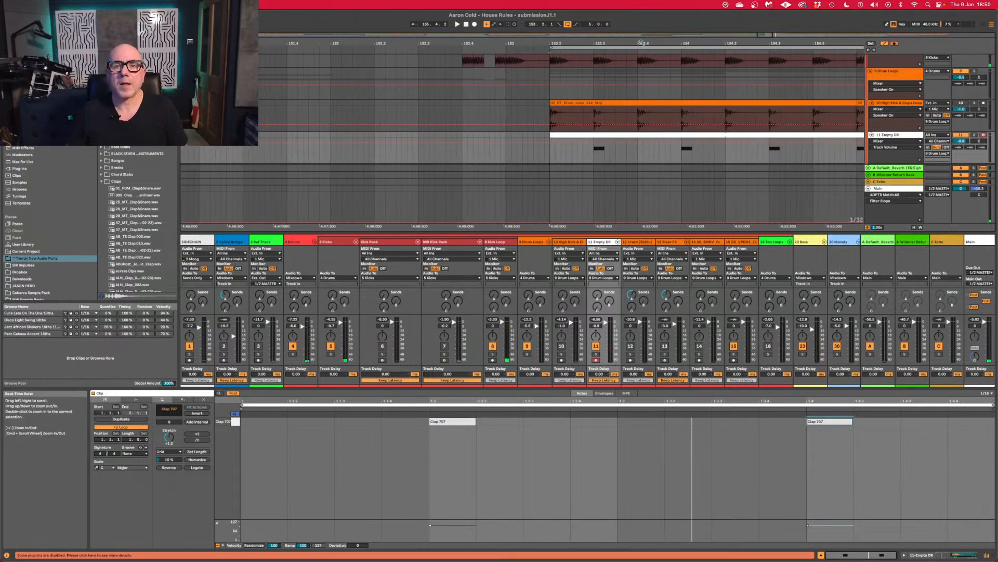
pyautogui.press('space')
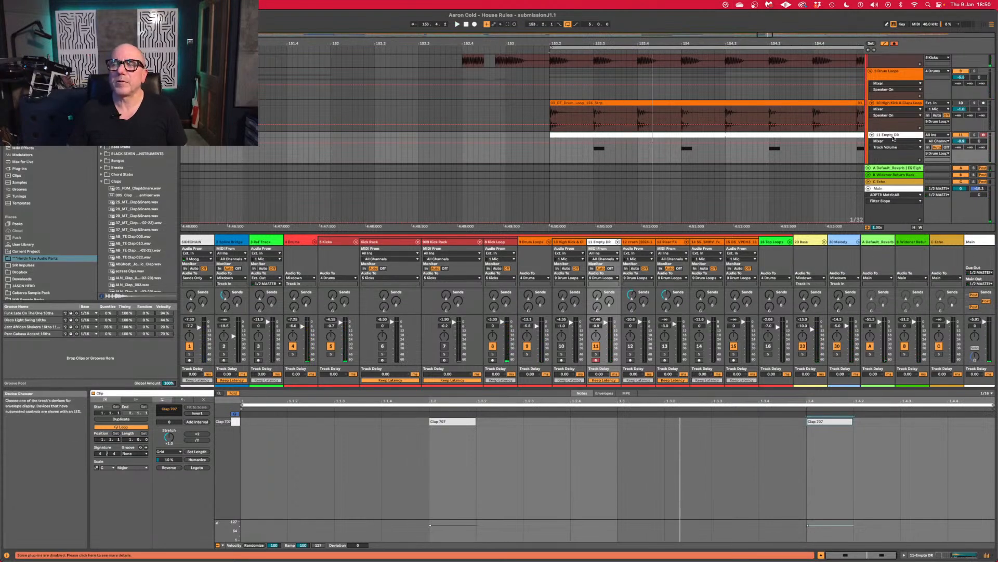
pyautogui.click(865, 426)
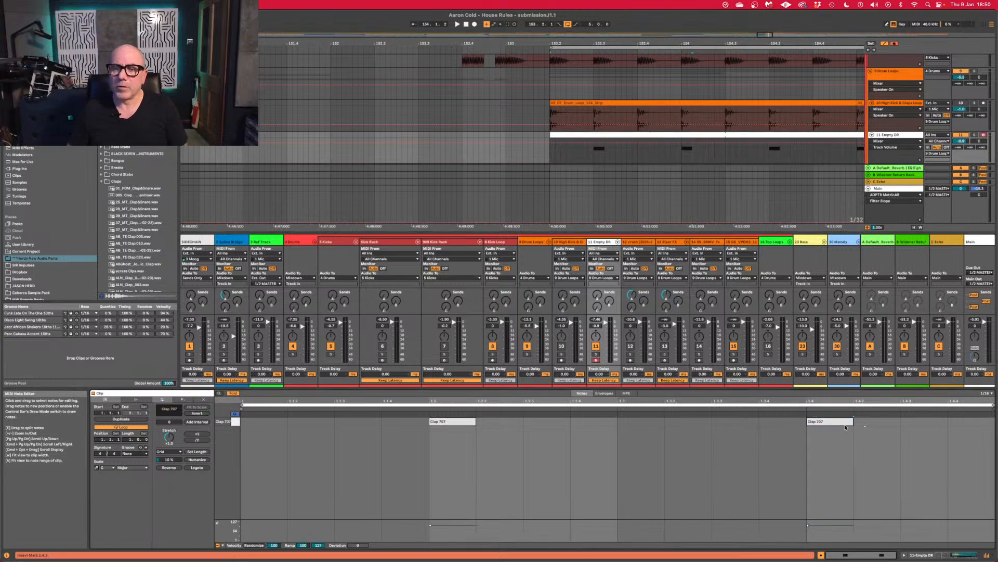
pyautogui.moveTo(846, 428); pyautogui.dragTo(444, 425)
pyautogui.press('space')
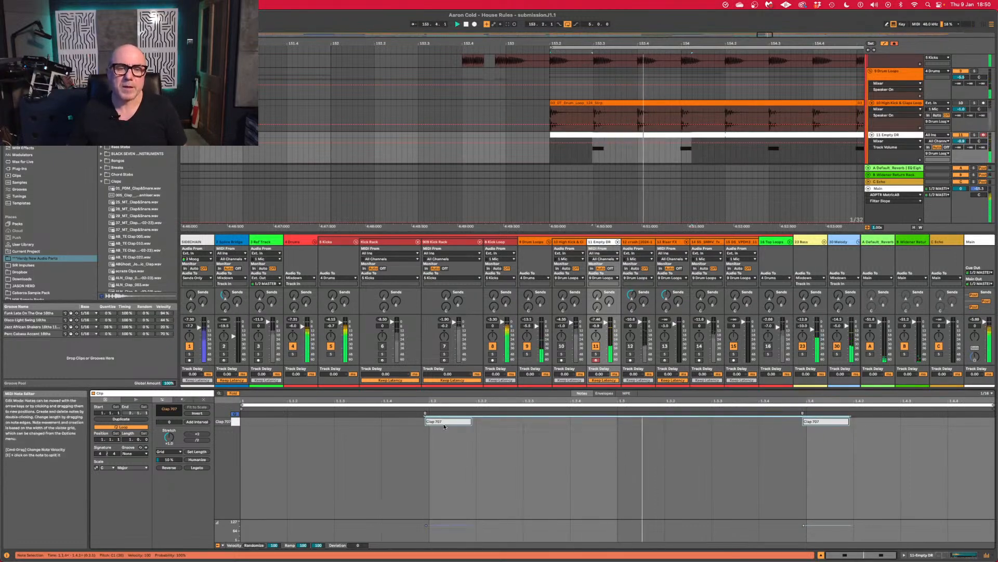
pyautogui.press('space')
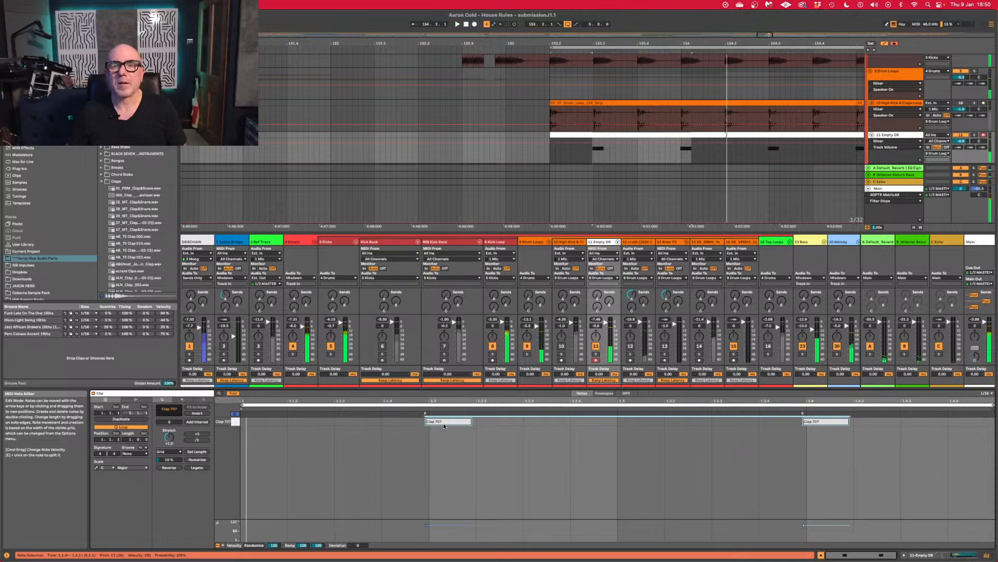
# Play the clap clip in the mix, then mute the Empty DR track and reactivate the High Kick & Claps Loop track.
pyautogui.click(601, 137)
pyautogui.press('space')
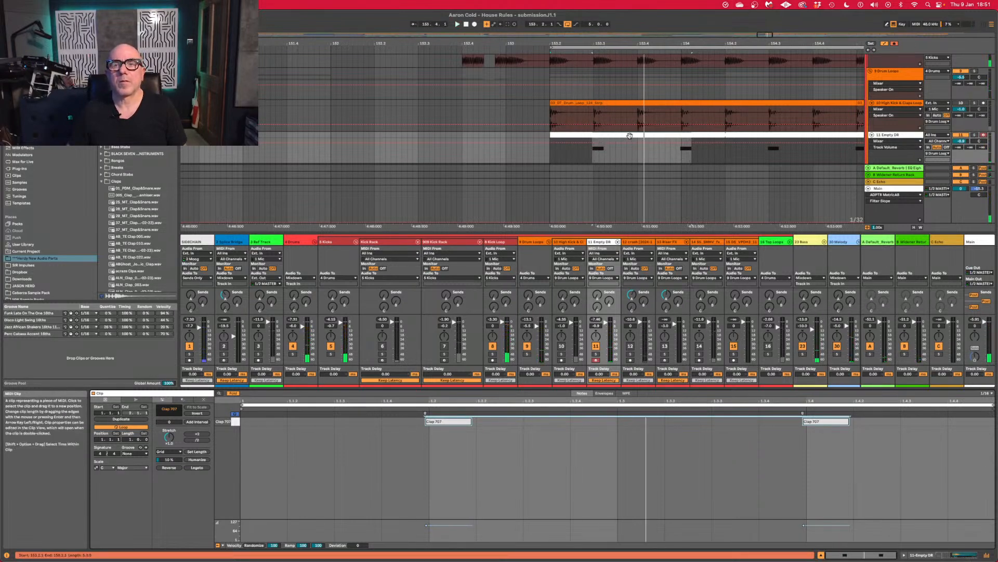
pyautogui.click(963, 135)
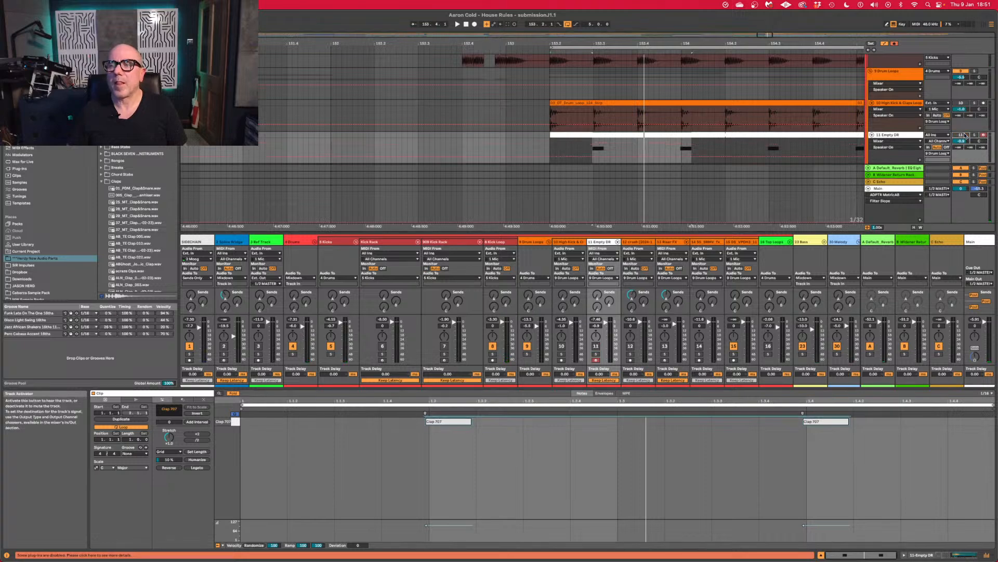
pyautogui.click(961, 103)
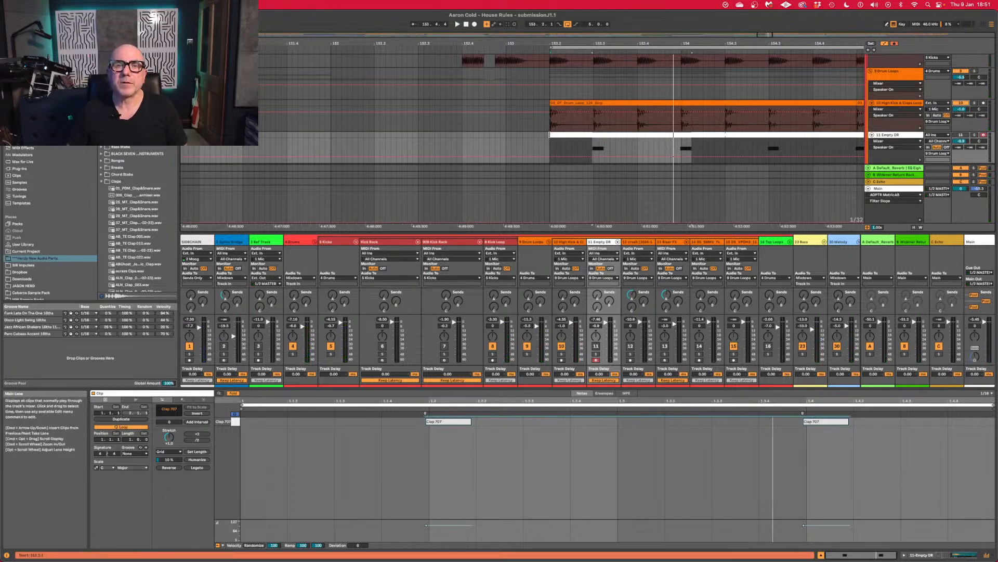
# Shift the Empty DR clap clip one beat earlier to start at 153.1.1, and start the playback loop at the same point.
pyautogui.moveTo(551, 137); pyautogui.dragTo(508, 137)
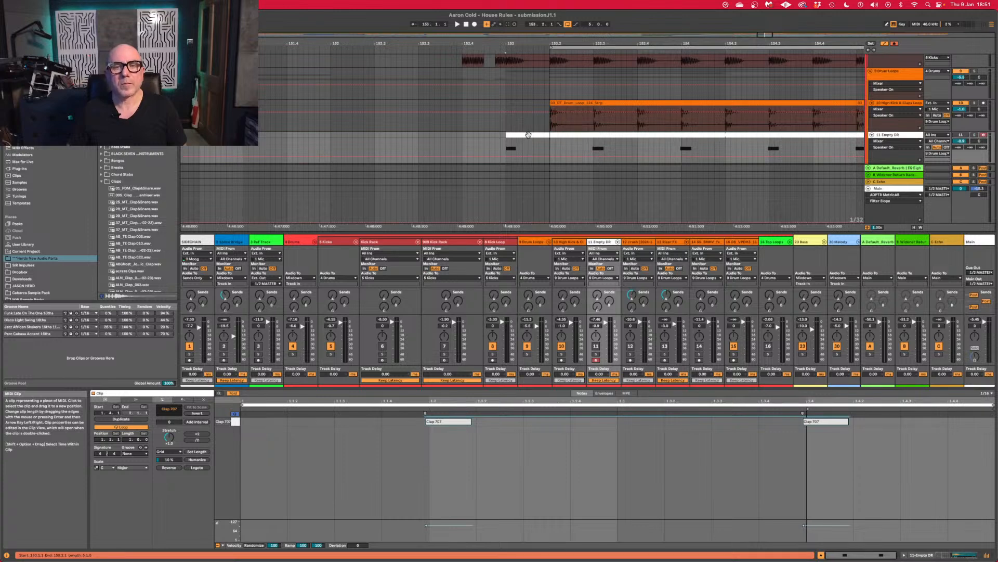
pyautogui.press('super+z')
pyautogui.moveTo(580, 136); pyautogui.dragTo(535, 137)
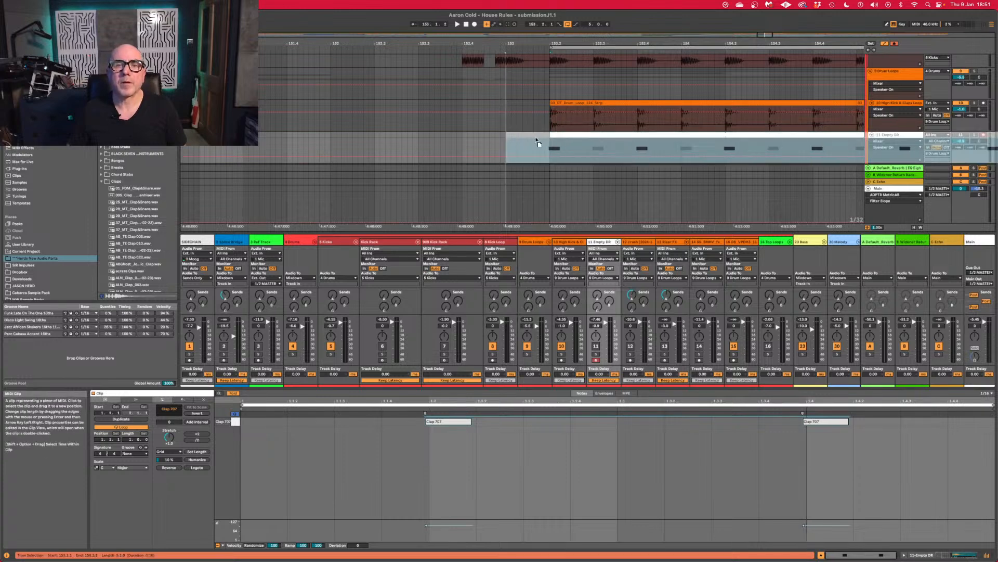
pyautogui.press('space')
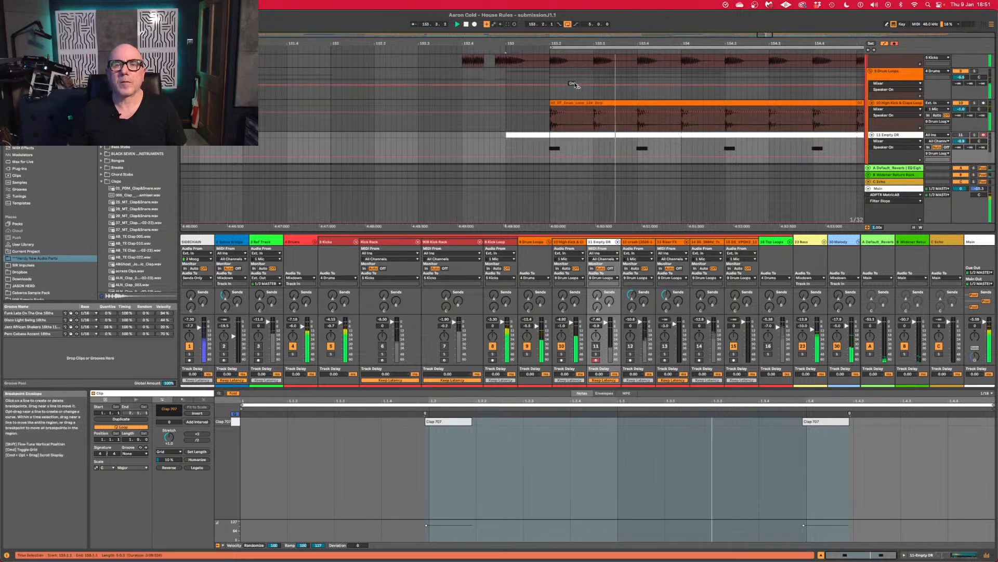
pyautogui.moveTo(551, 46); pyautogui.dragTo(511, 49)
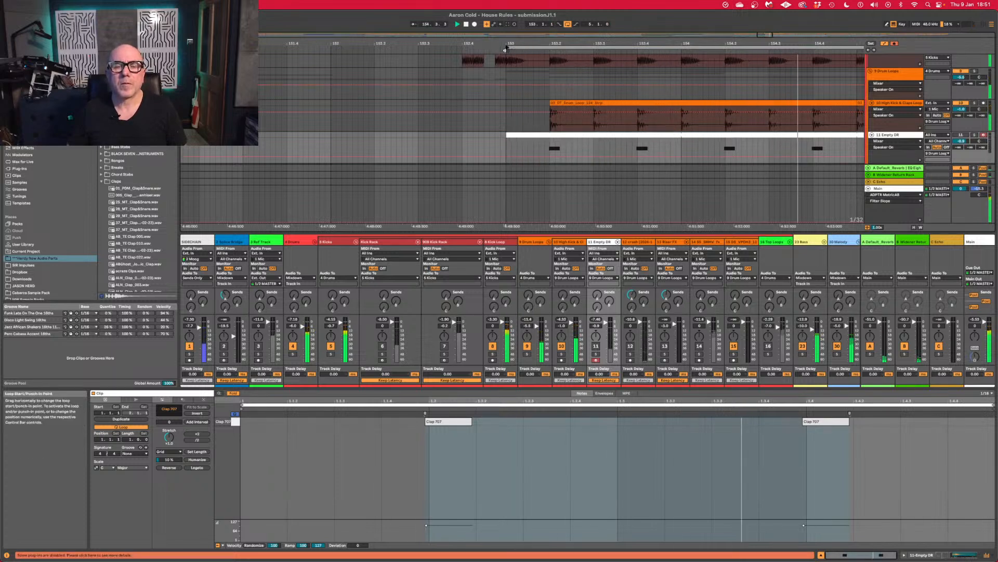
# During playback, mute the High Kick & Claps Loop track, activate the Empty DR track and lower its volume.
pyautogui.click(974, 121)
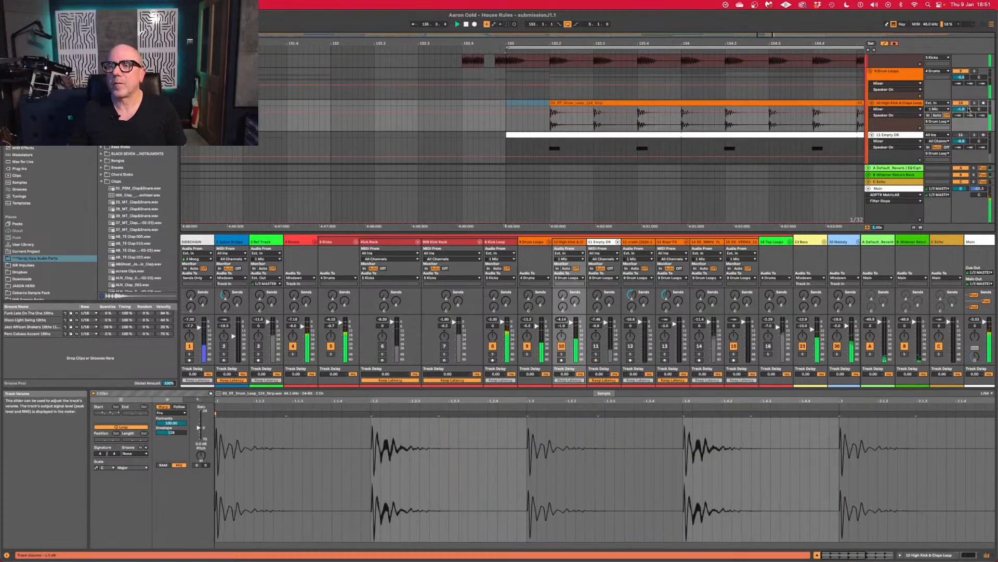
pyautogui.click(961, 103)
pyautogui.click(963, 136)
pyautogui.click(961, 141)
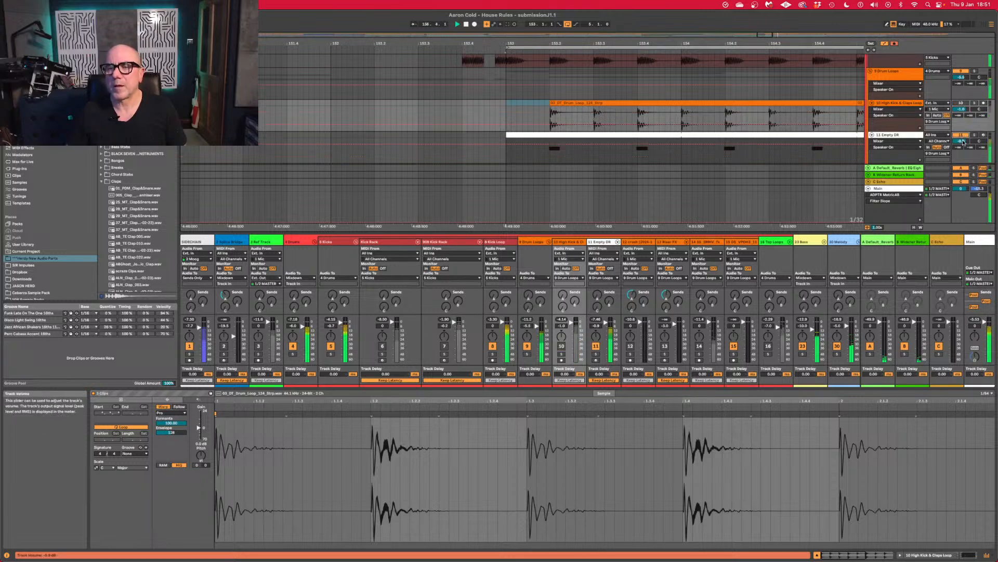
pyautogui.moveTo(961, 140); pyautogui.dragTo(961, 144)
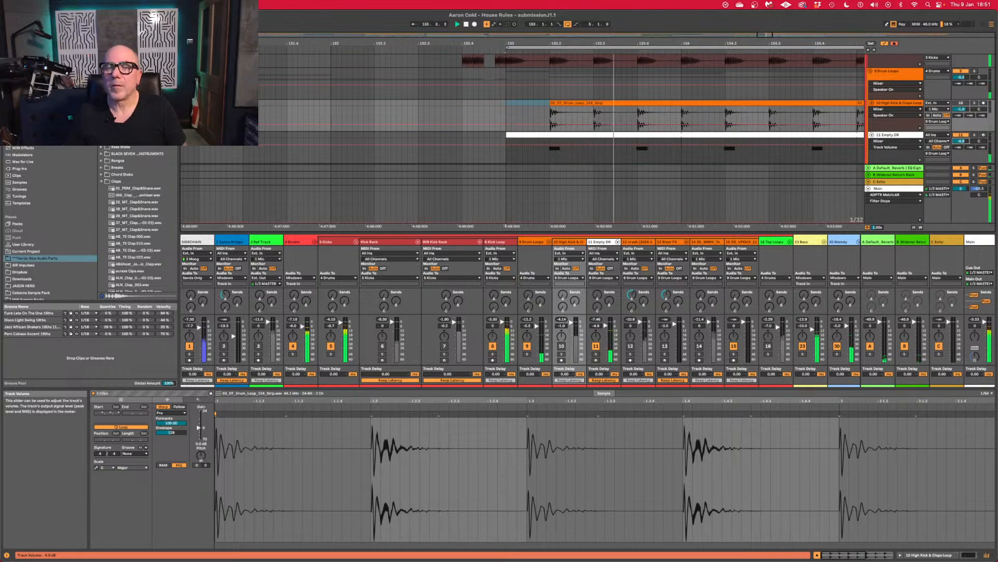
# Compare the High Kick & Claps Loop with the Empty DR clap during playback, ending with only the Empty DR track active.
pyautogui.click(903, 136)
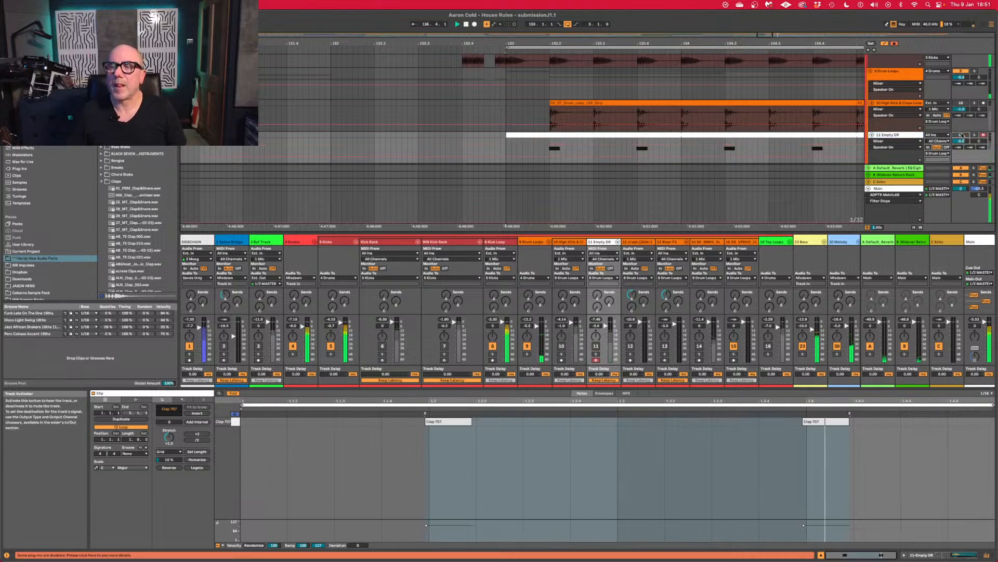
pyautogui.click(961, 103)
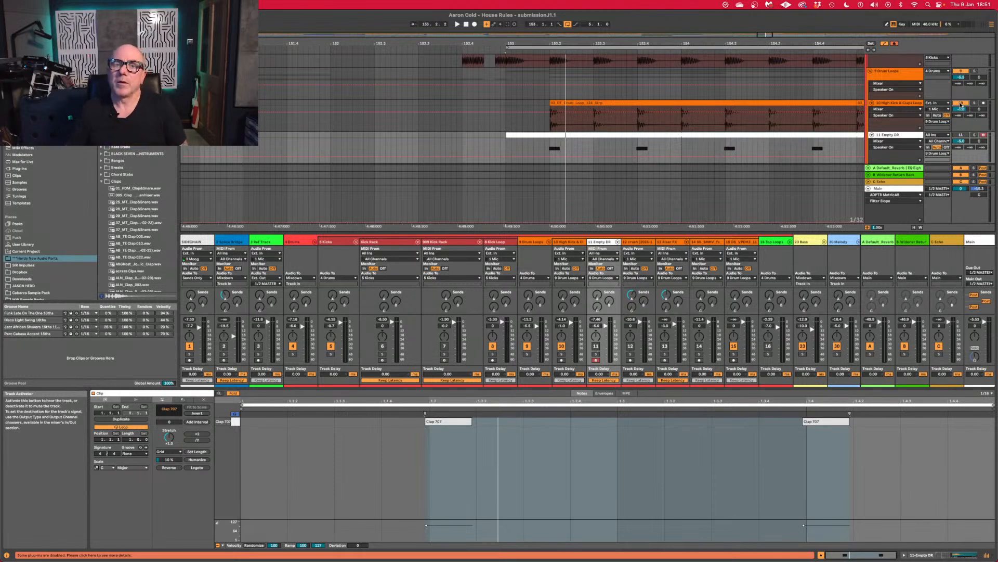
pyautogui.moveTo(793, 43); pyautogui.dragTo(793, 14)
pyautogui.hscroll(7, 754, 135)
pyautogui.scroll(-2, 753, 135)
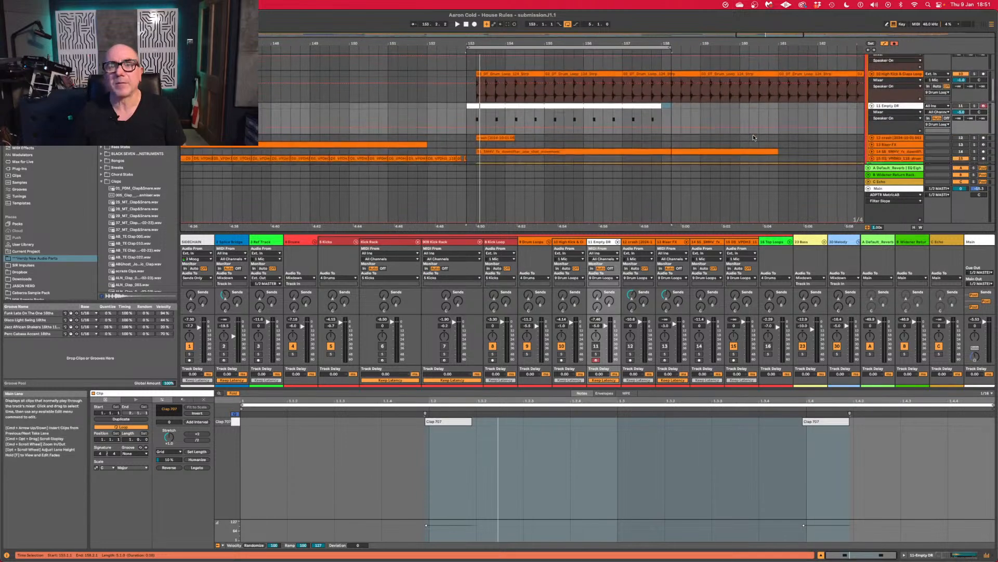
pyautogui.press('space')
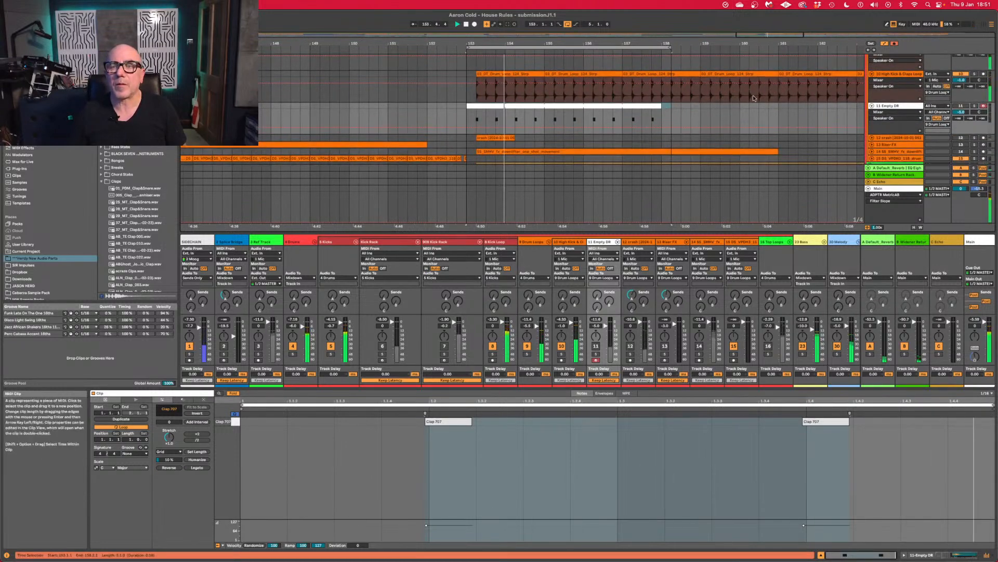
pyautogui.click(961, 105)
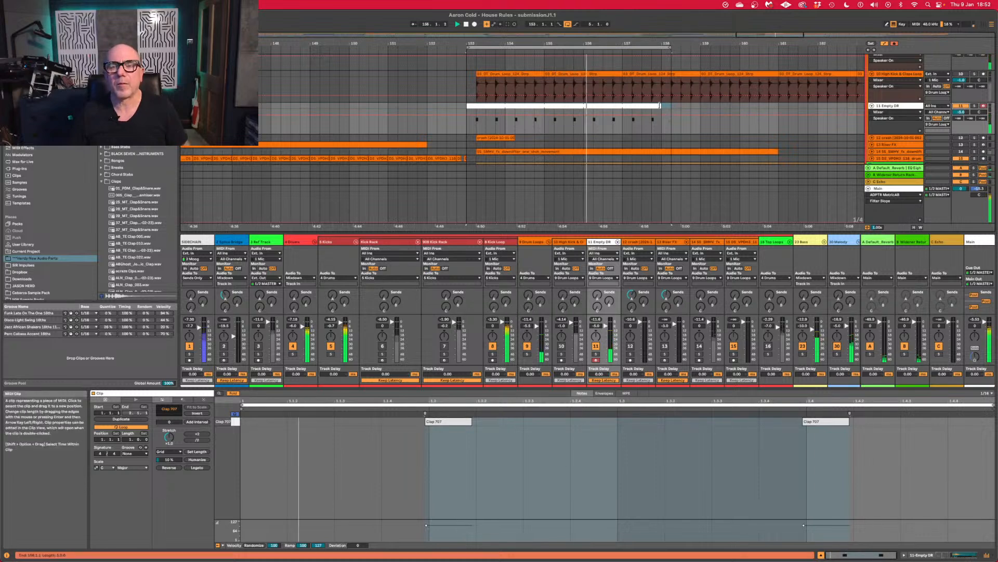
# Extend the looping clap clip on the Empty DR track to the end of the drum loop clips.
pyautogui.moveTo(659, 106); pyautogui.dragTo(671, 106)
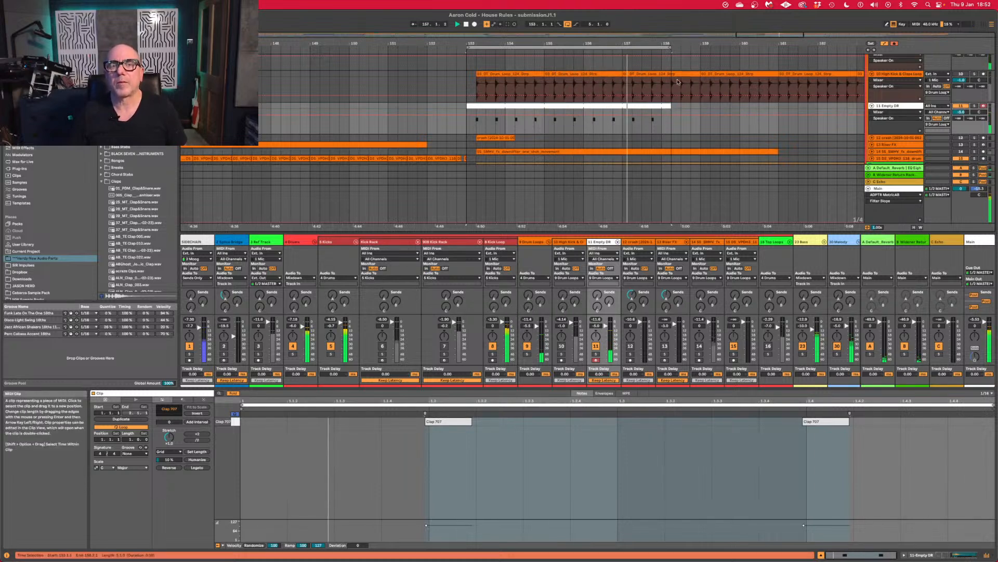
pyautogui.moveTo(681, 44); pyautogui.dragTo(680, 29)
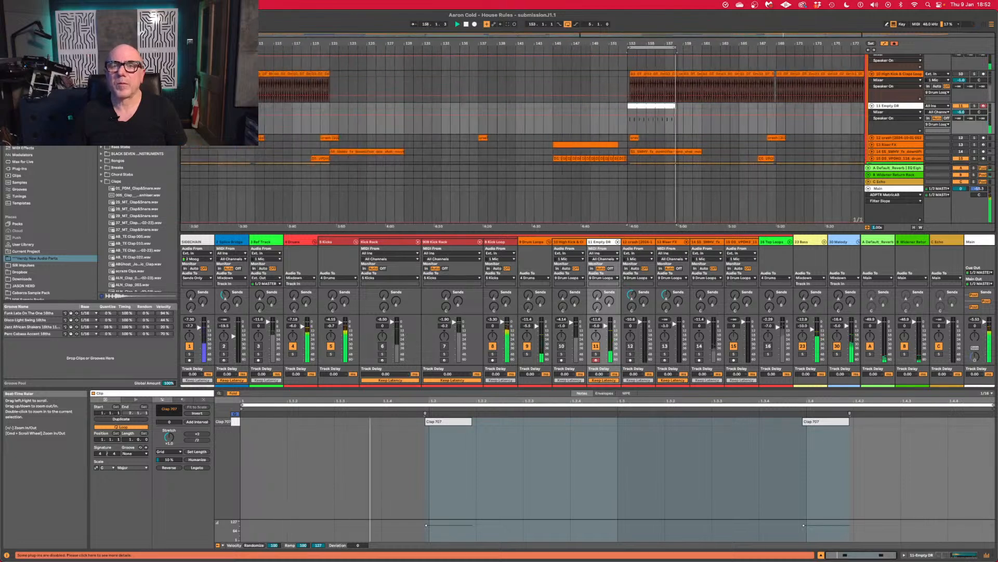
pyautogui.moveTo(676, 105); pyautogui.dragTo(807, 119)
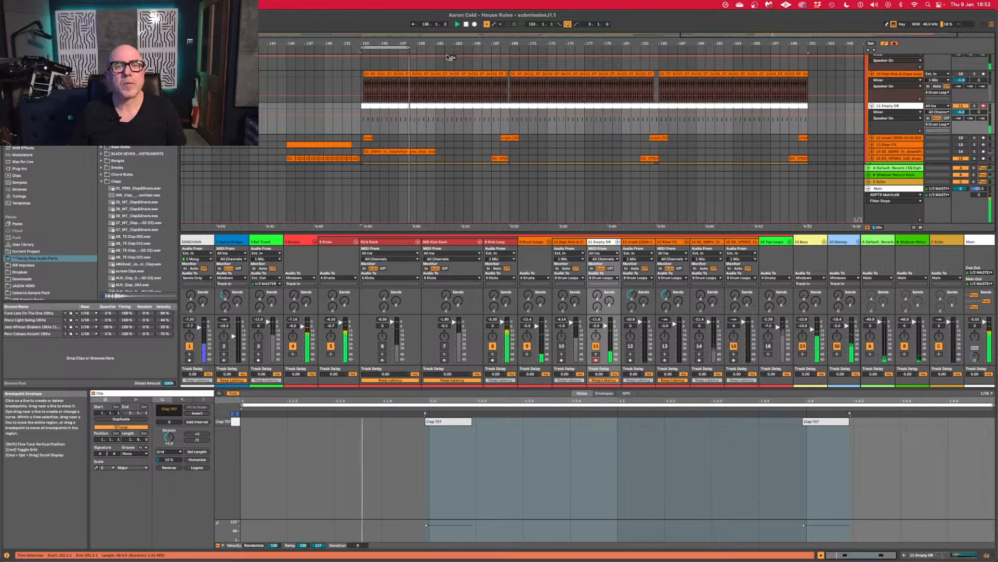
# Lengthen the playback loop to 8 bars and slightly lower the Empty DR track's volume.
pyautogui.moveTo(408, 49); pyautogui.dragTo(434, 47)
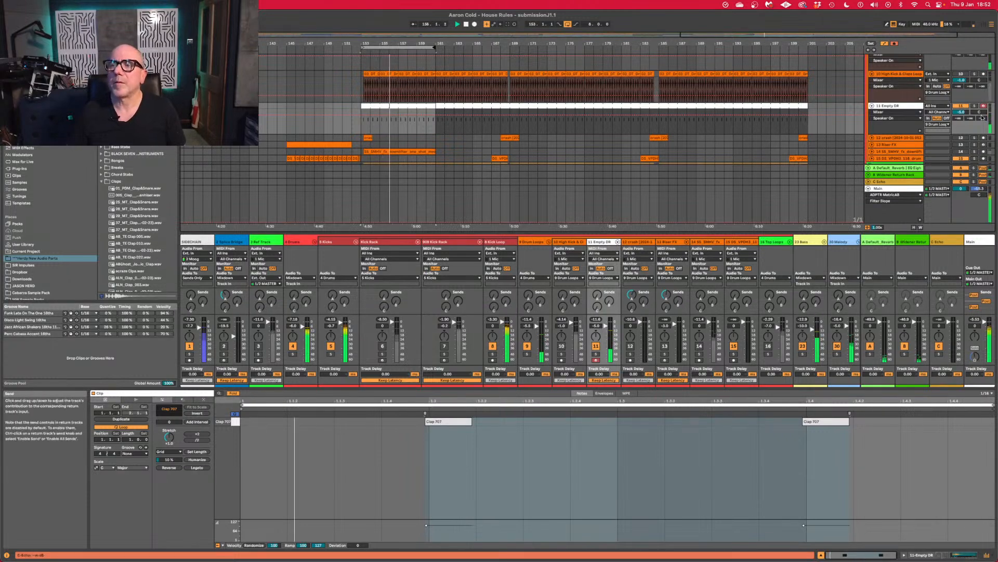
pyautogui.moveTo(961, 111); pyautogui.dragTo(961, 114)
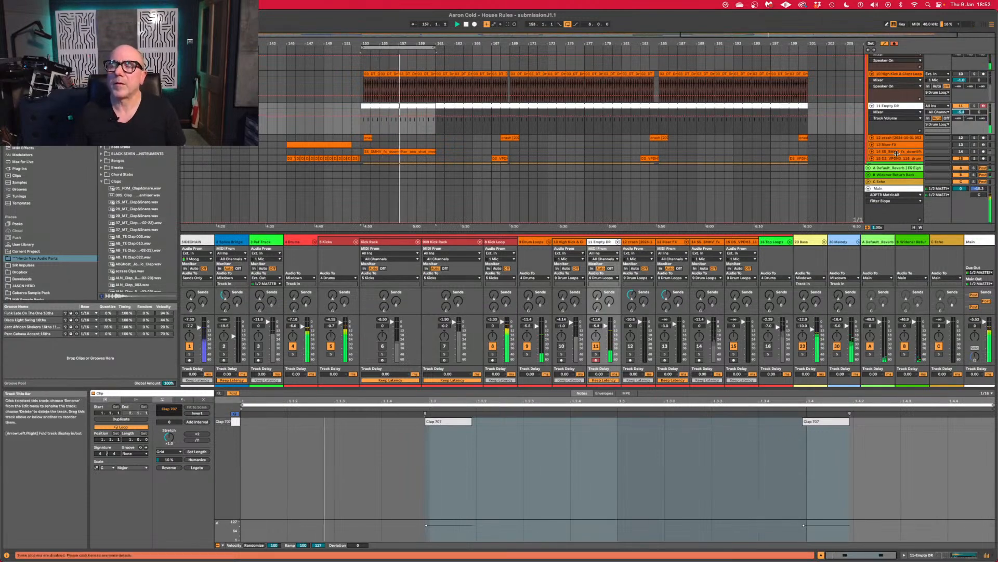
# Unfold and activate the downlifter FX track 14, lower its volume, and replay the section from the loop start.
pyautogui.scroll(-3, 875, 119)
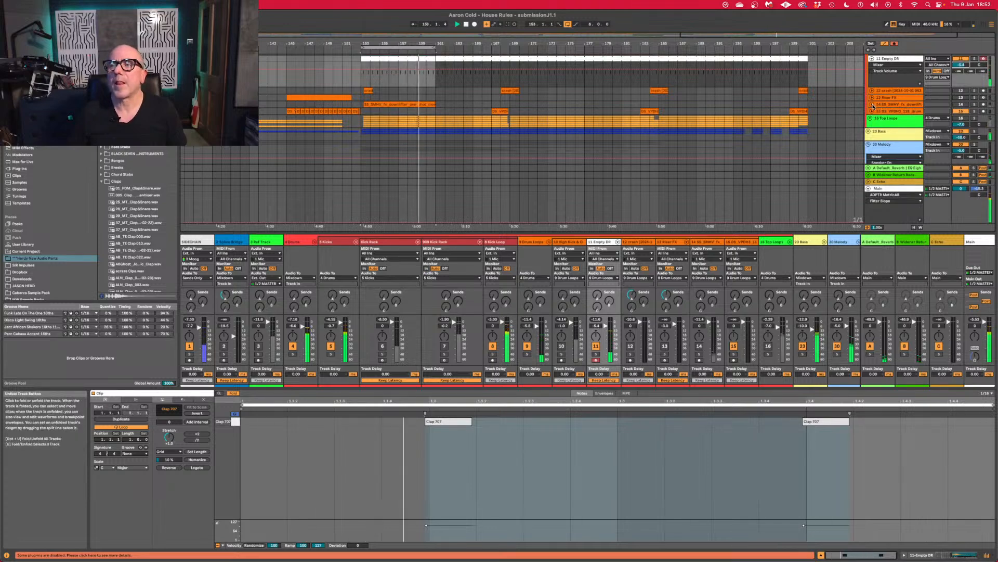
pyautogui.click(873, 106)
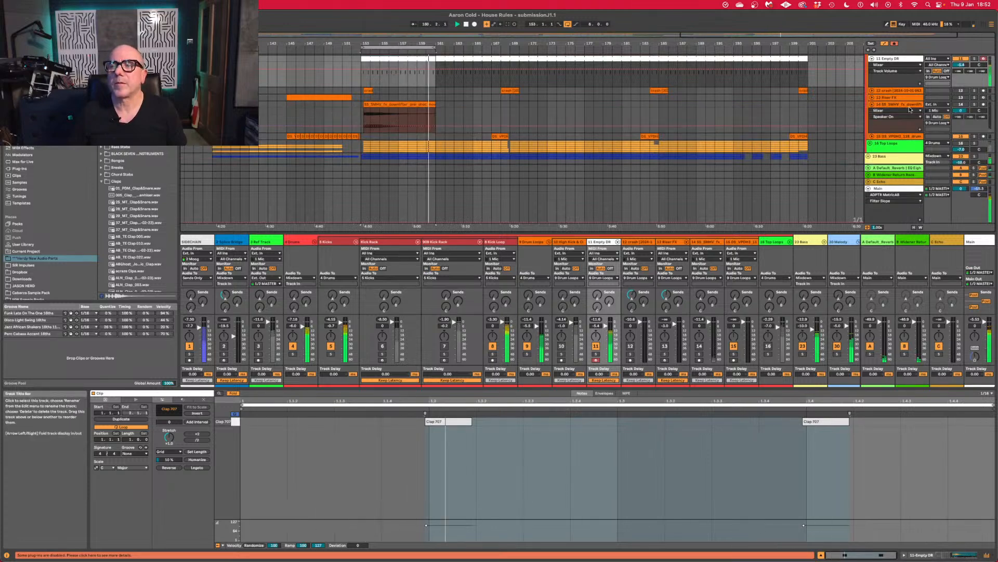
pyautogui.click(892, 106)
pyautogui.click(960, 105)
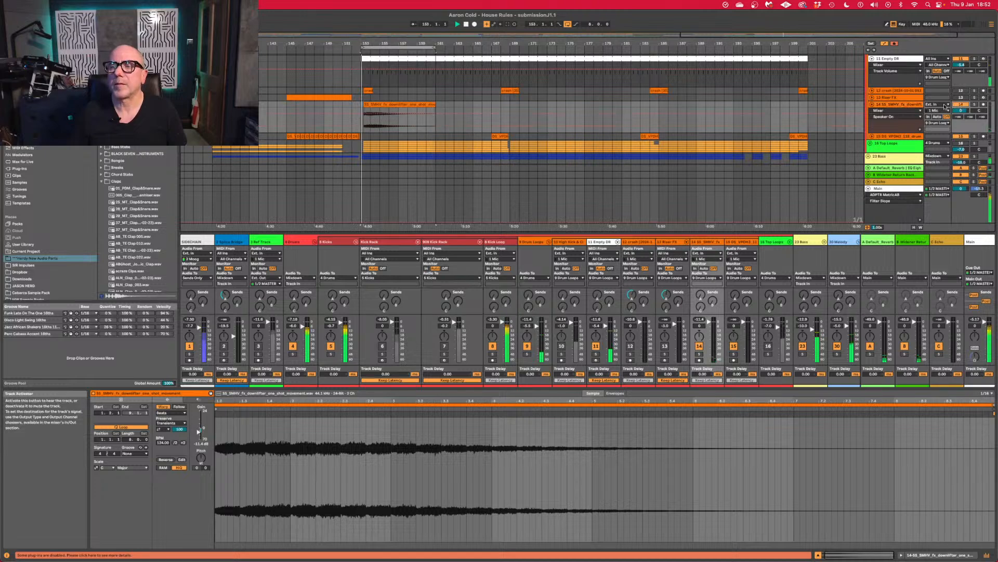
pyautogui.rightClick(888, 107)
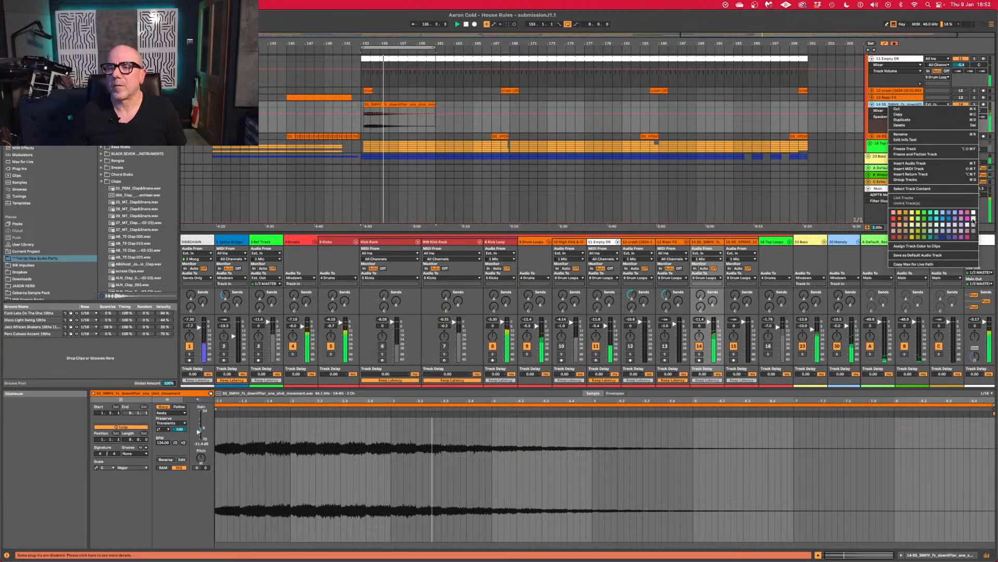
pyautogui.click(710, 322)
pyautogui.moveTo(710, 322); pyautogui.dragTo(710, 326)
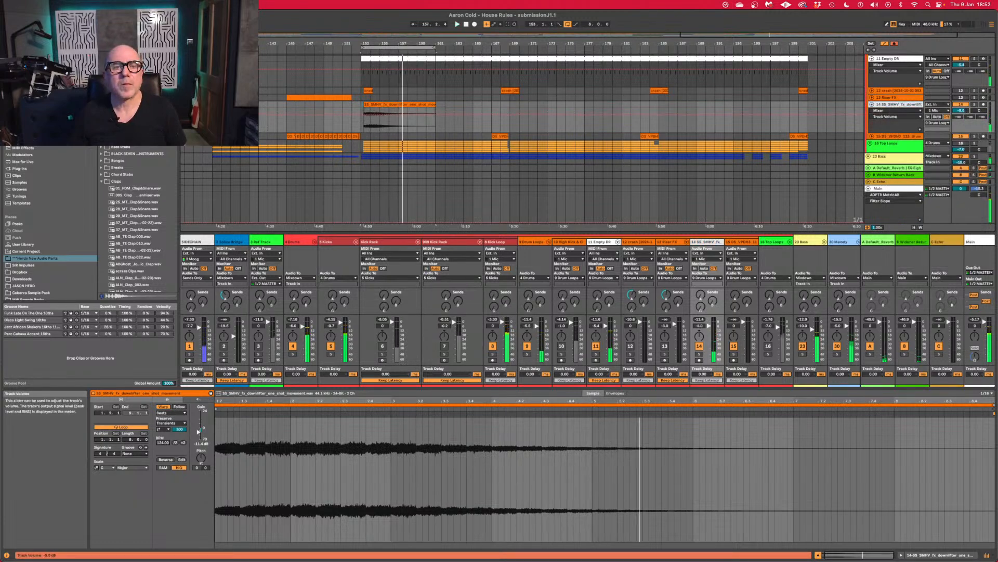
pyautogui.press('space')
pyautogui.press('space')
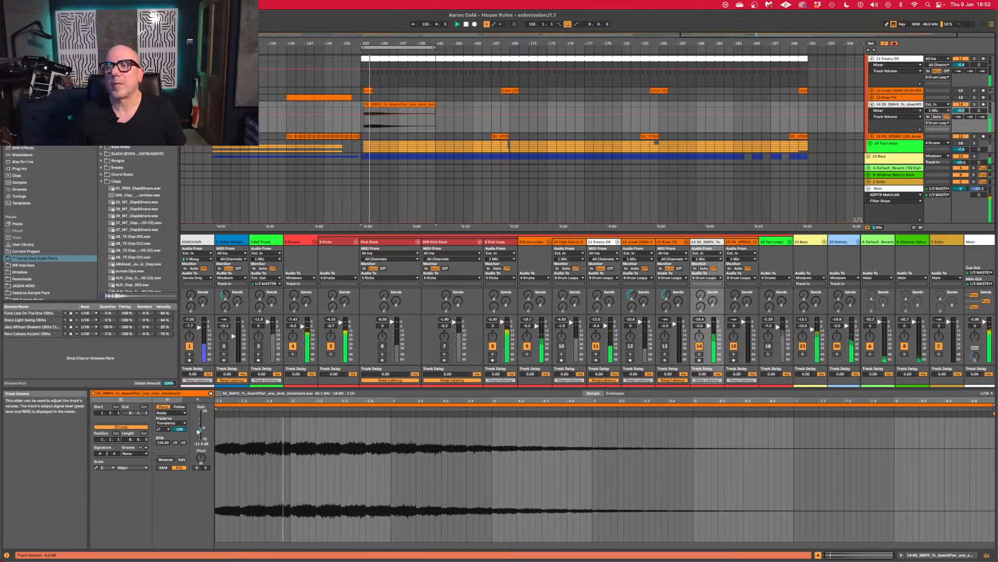
# Expand and activate the Top Loops group, and mute tracks 18 to 22 so that only its Snare Loop plays.
pyautogui.click(890, 143)
pyautogui.scroll(-4, 890, 142)
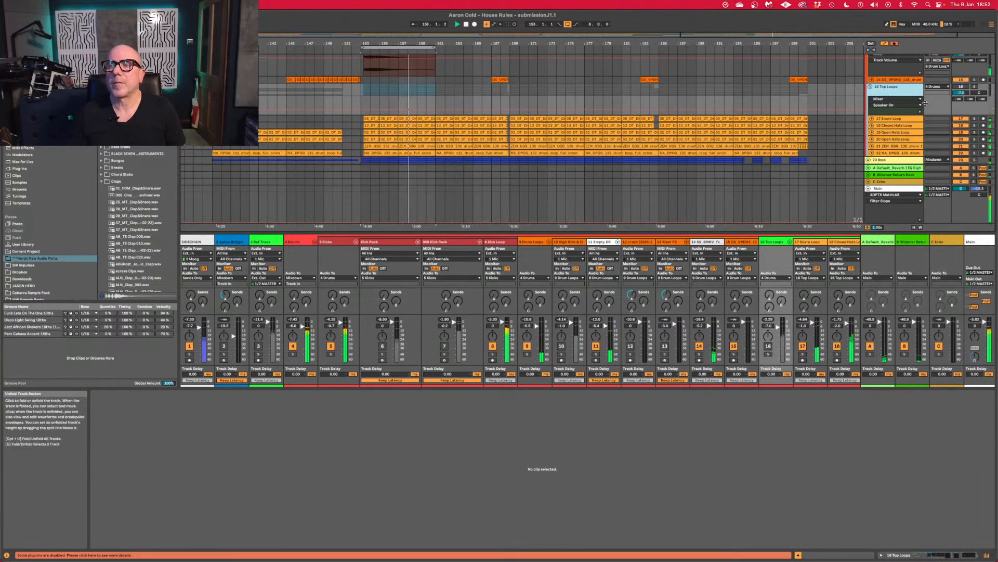
pyautogui.click(910, 126)
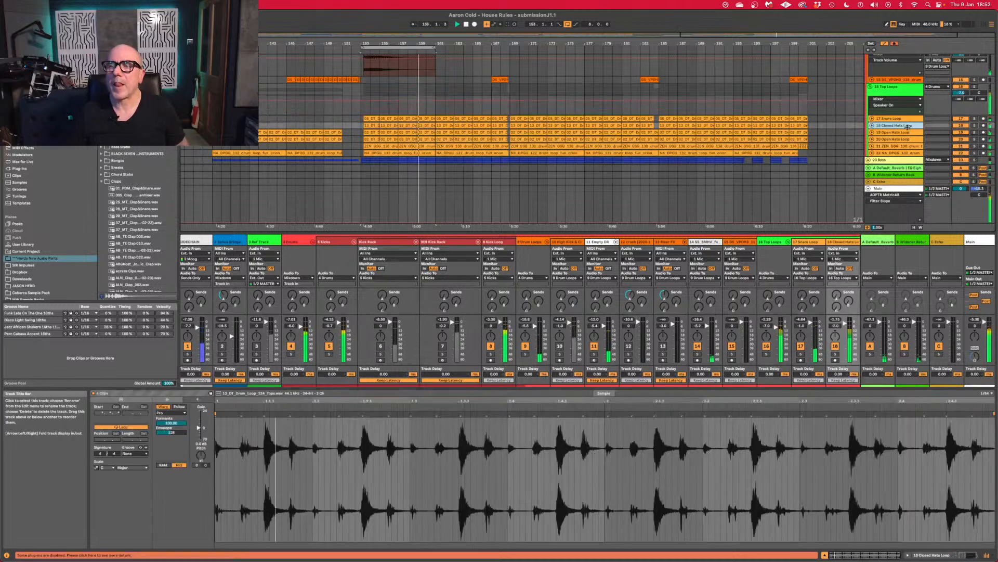
pyautogui.keyDown('shift'); pyautogui.click(908, 153); pyautogui.keyUp('shift')
pyautogui.click(965, 153)
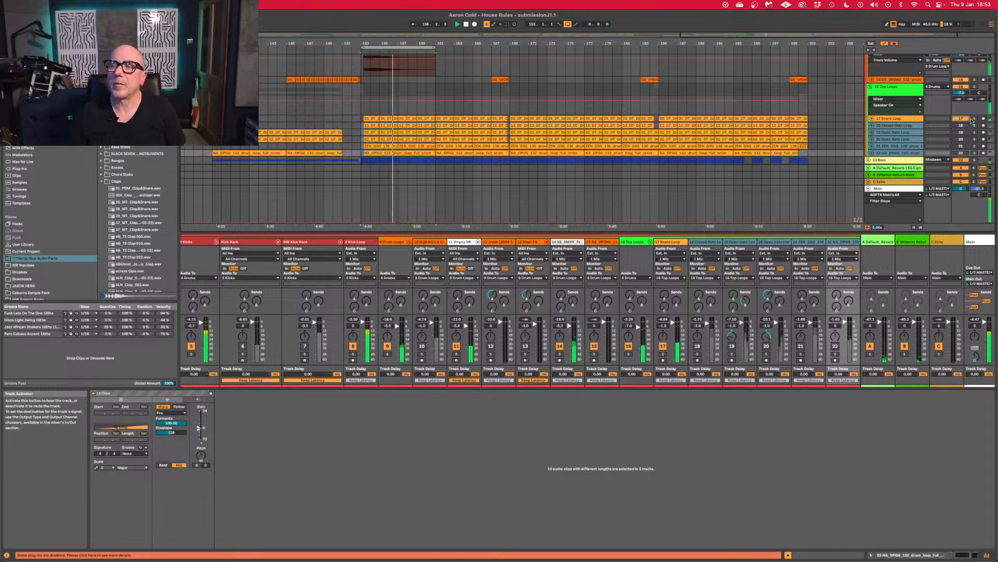
# Unfold the Snare Loop track, lower its volume in the mix, and replay the section.
pyautogui.click(895, 119)
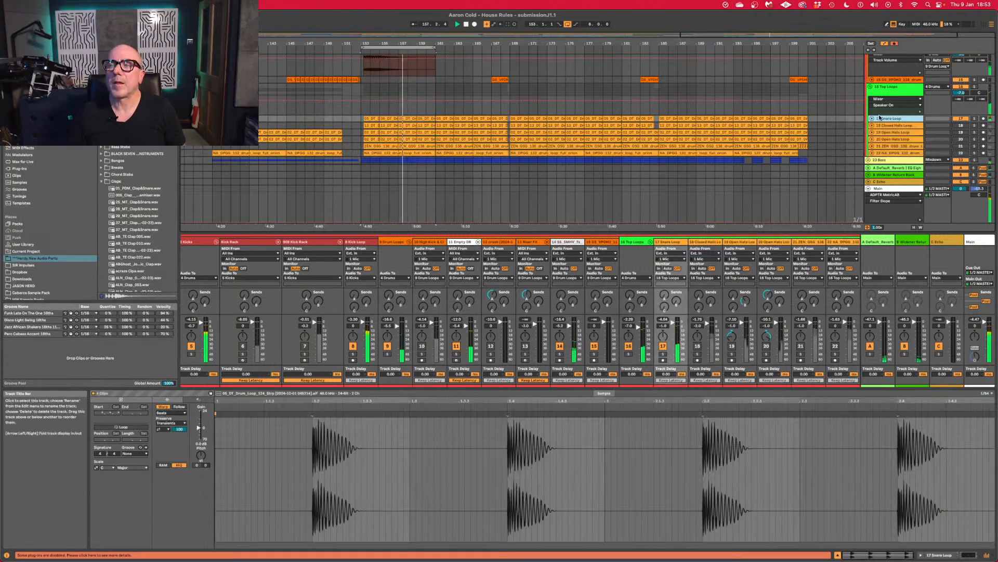
pyautogui.click(872, 119)
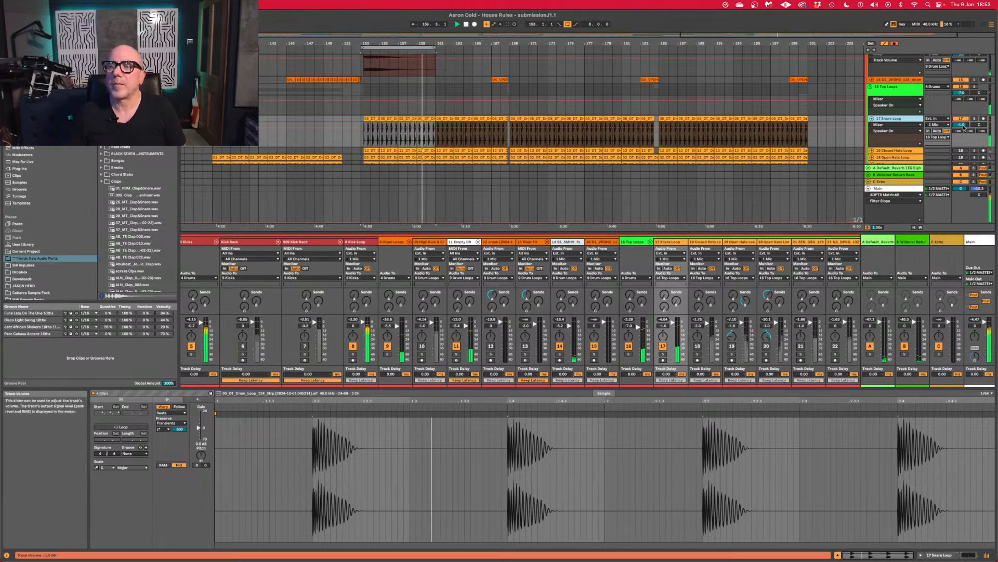
pyautogui.moveTo(961, 125); pyautogui.dragTo(961, 138)
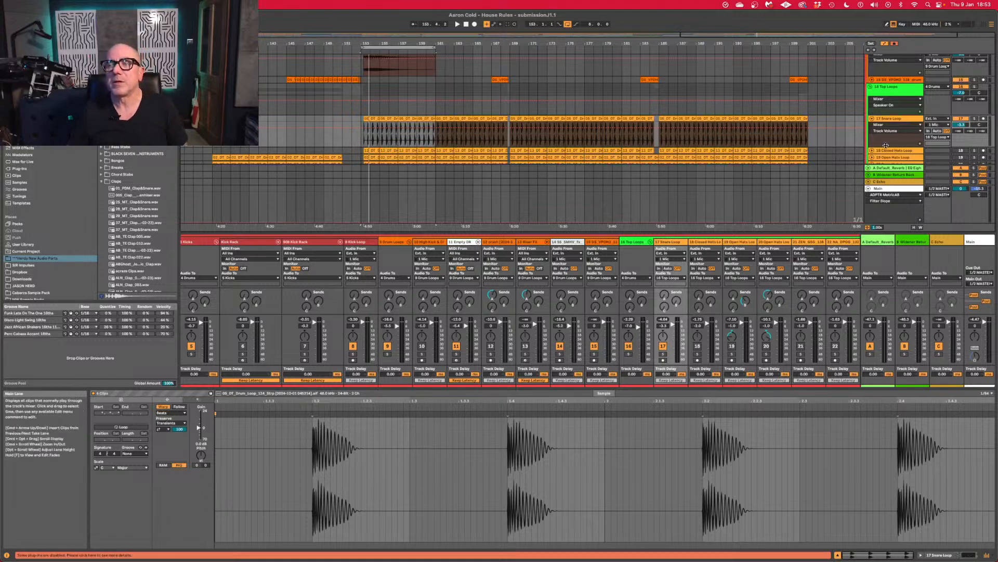
pyautogui.click(902, 117)
pyautogui.press('space')
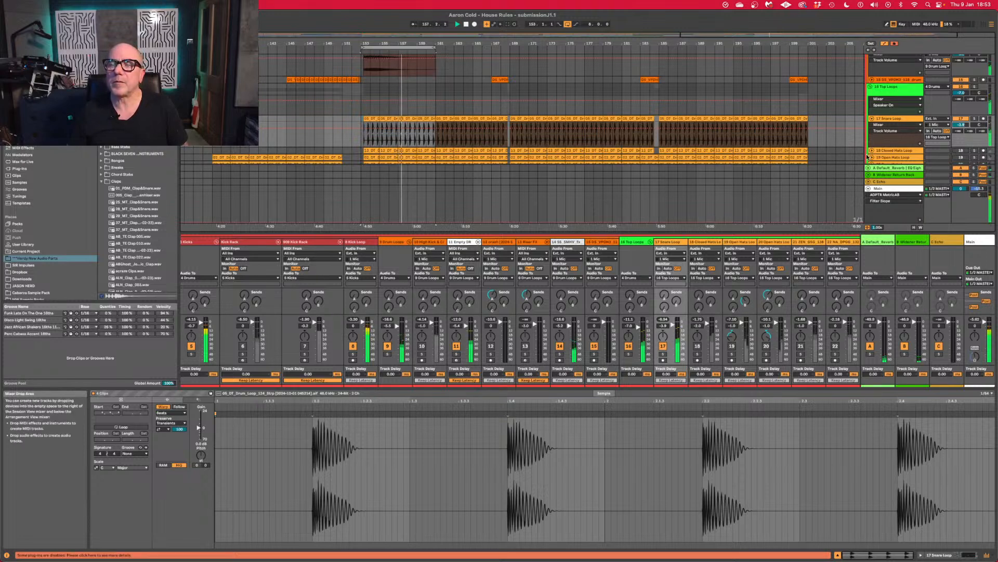
# Unfold and activate the Closed Hats Loop track and lower its volume while the section plays.
pyautogui.click(873, 151)
pyautogui.scroll(-2, 920, 130)
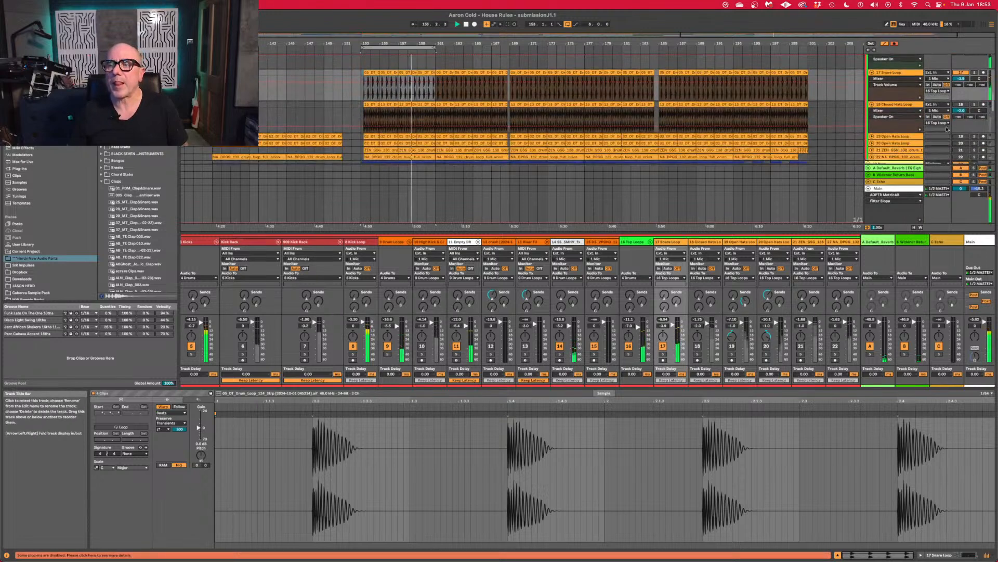
pyautogui.moveTo(962, 110); pyautogui.dragTo(961, 117)
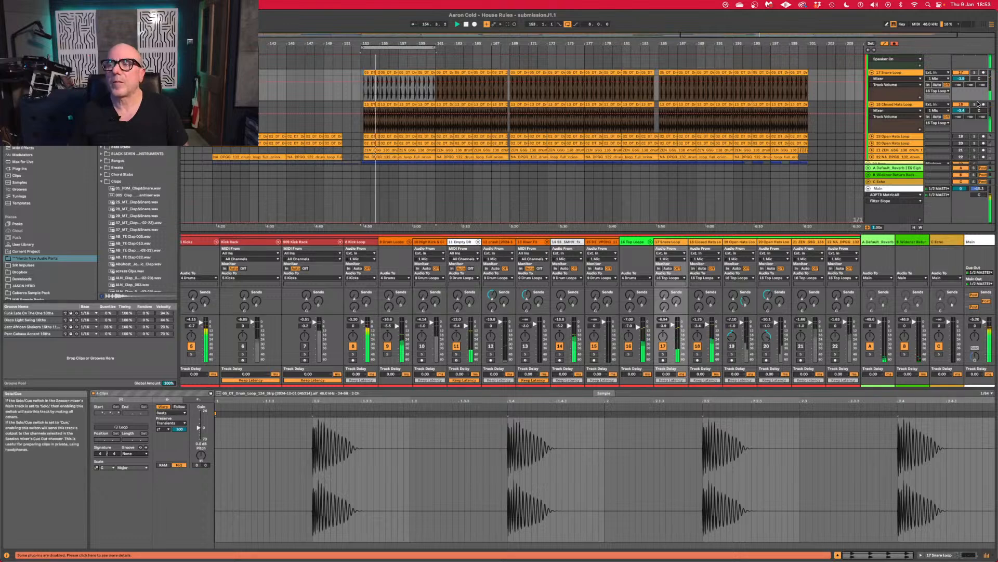
# Solo the Closed Hats Loop track, play it from the loop start and show its device chain.
pyautogui.click(975, 105)
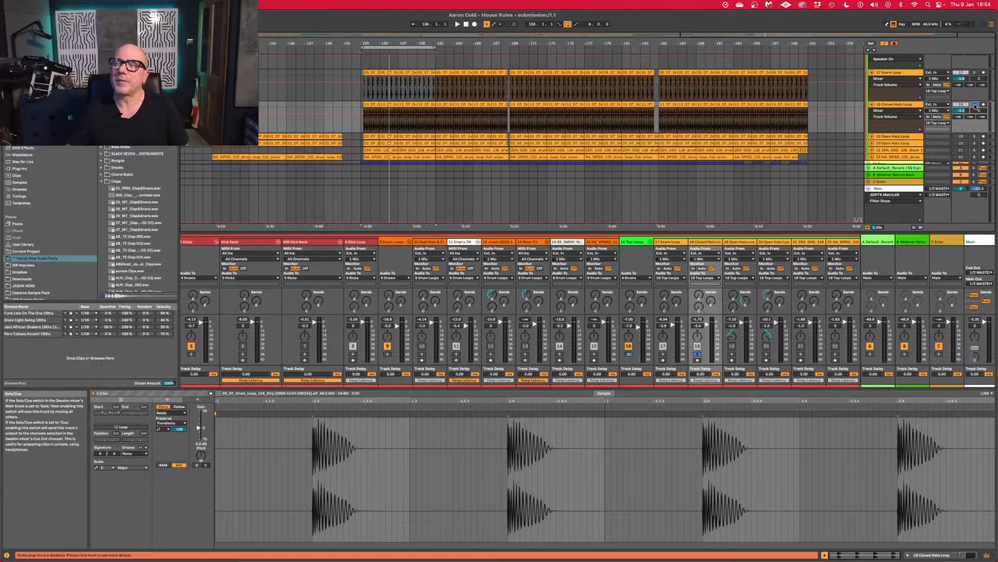
pyautogui.click(919, 104)
pyautogui.press('space')
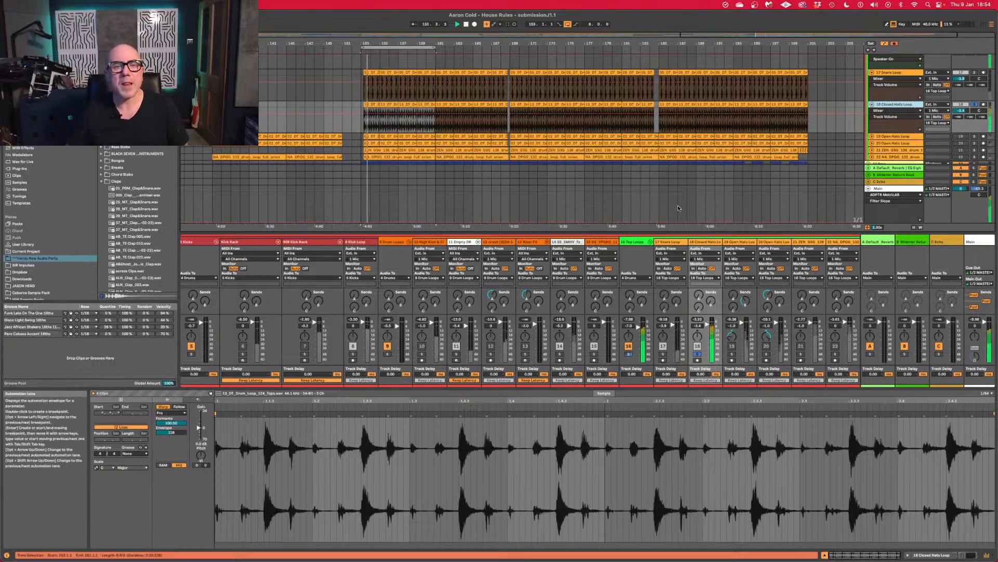
pyautogui.click(952, 556)
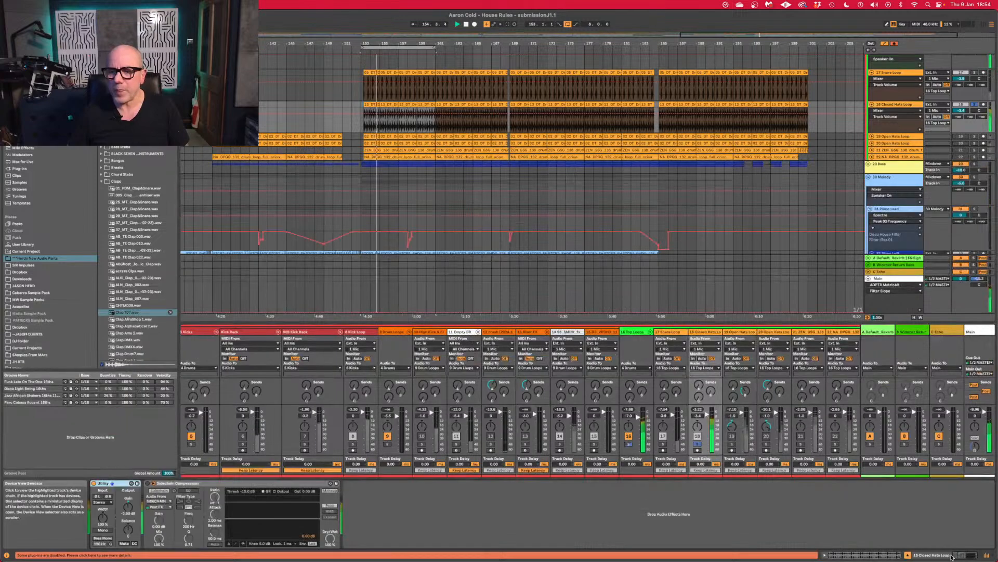
# Add a Gate to the end of the Closed Hats Loop track's device chain and adjust its threshold while the section plays.
pyautogui.press('space')
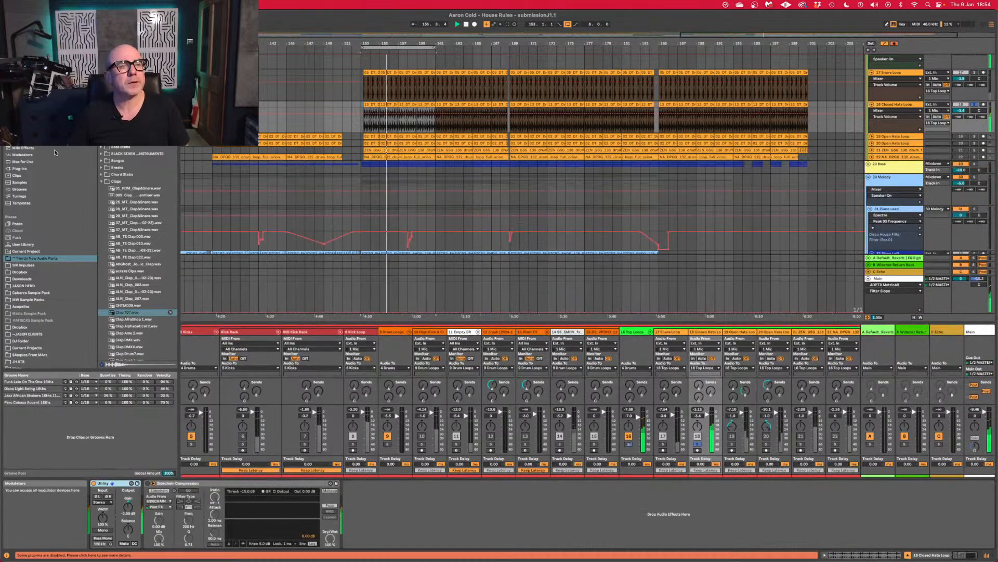
pyautogui.click(36, 140)
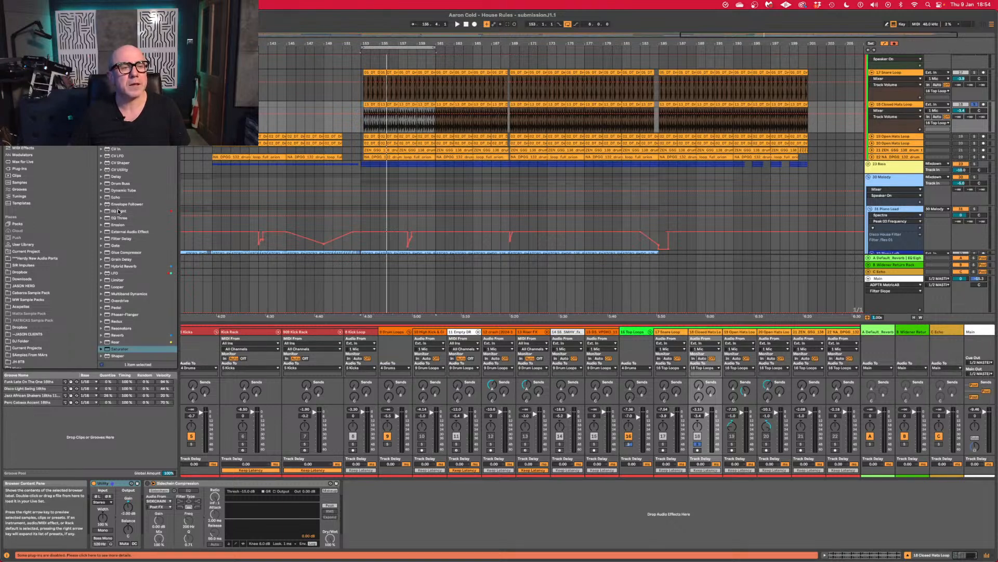
pyautogui.doubleClick(117, 245)
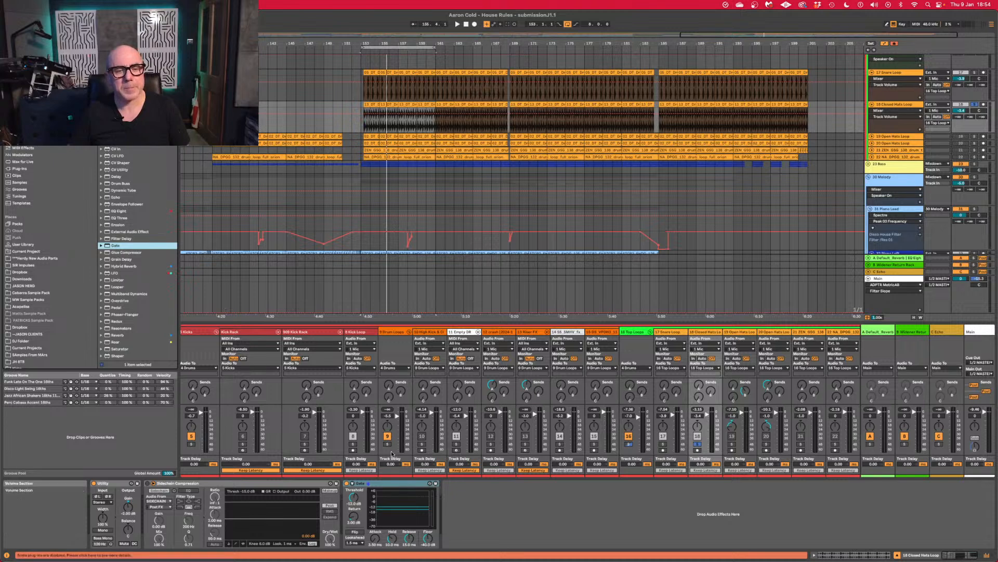
pyautogui.moveTo(356, 496); pyautogui.dragTo(410, 550)
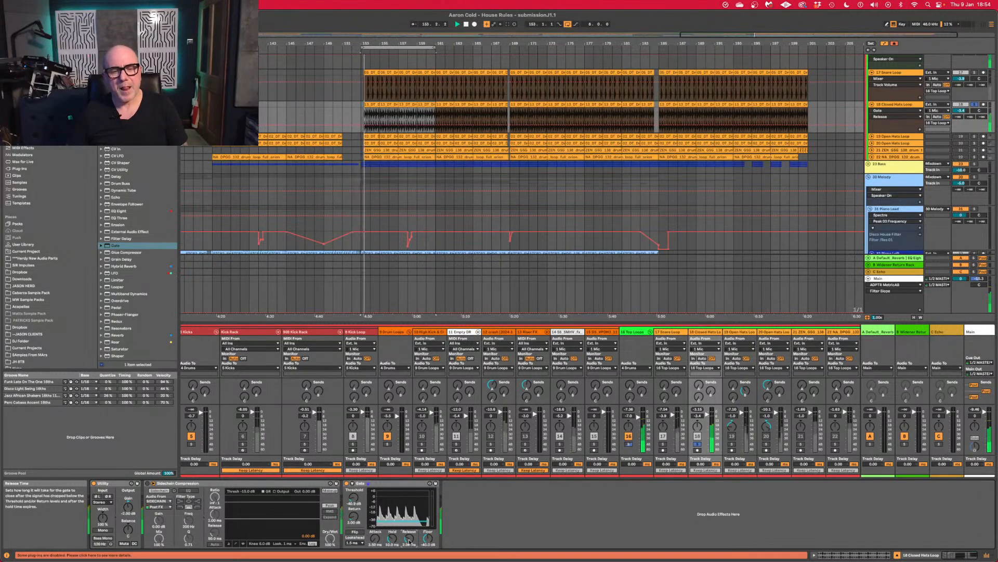
pyautogui.moveTo(354, 498); pyautogui.dragTo(353, 493)
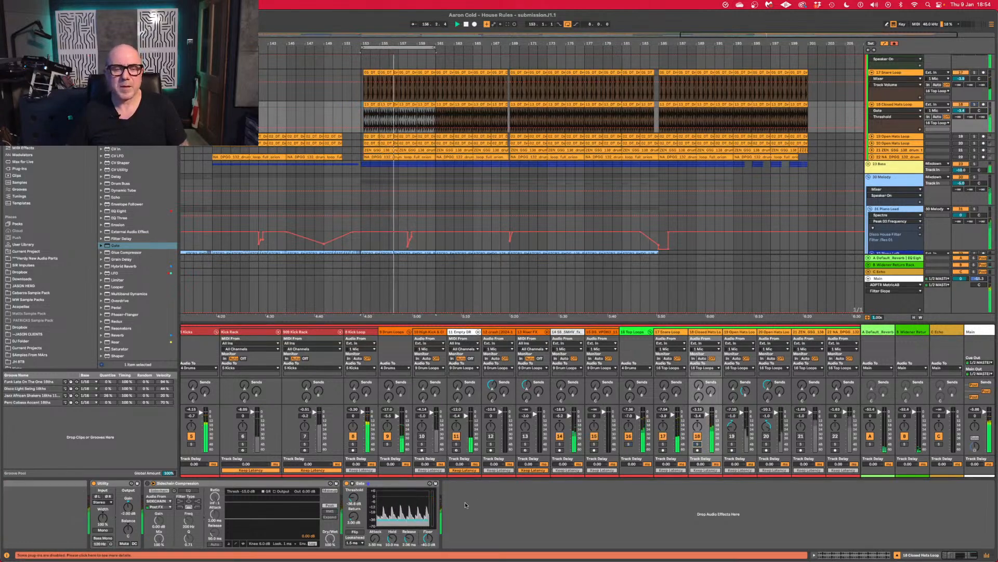
# Bypass and re-enable the Gate to compare its effect in the mix, and lower the Closed Hats Loop track's volume slightly.
pyautogui.click(347, 483)
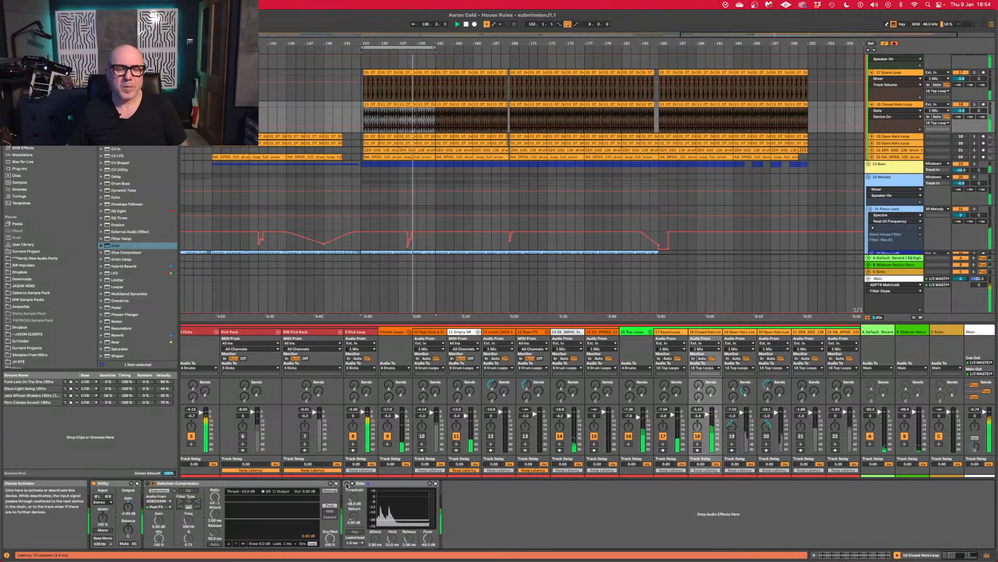
pyautogui.click(347, 483)
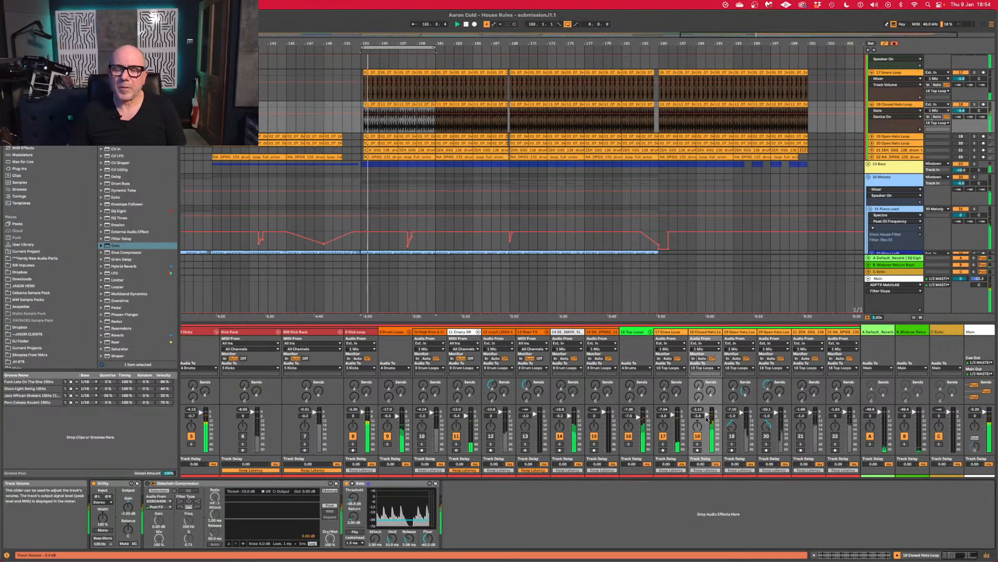
pyautogui.moveTo(707, 414); pyautogui.dragTo(708, 416)
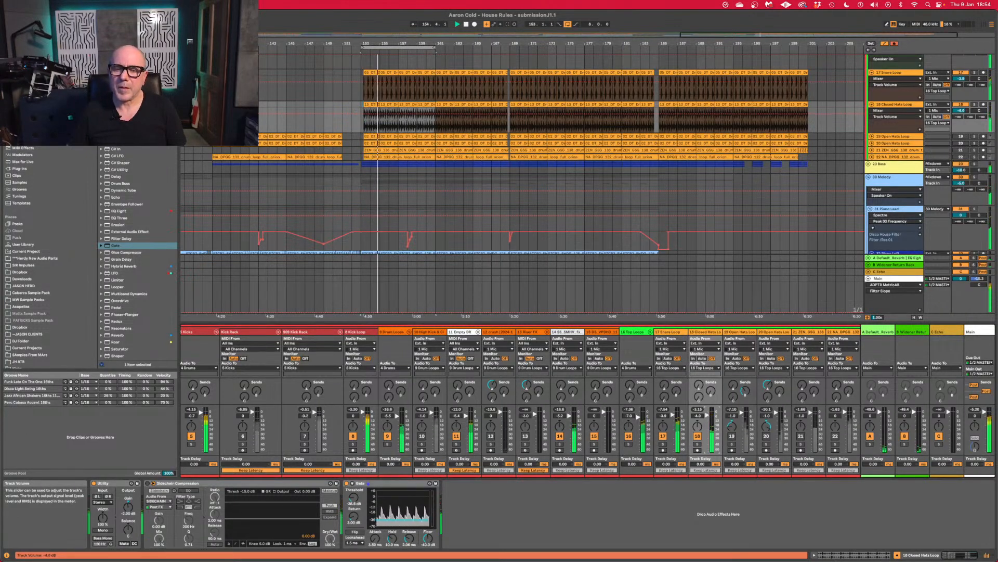
# Try both Open Hats Loop tracks, 19 and 20, in the mix and adjust the panning of track 20.
pyautogui.click(735, 438)
pyautogui.click(768, 438)
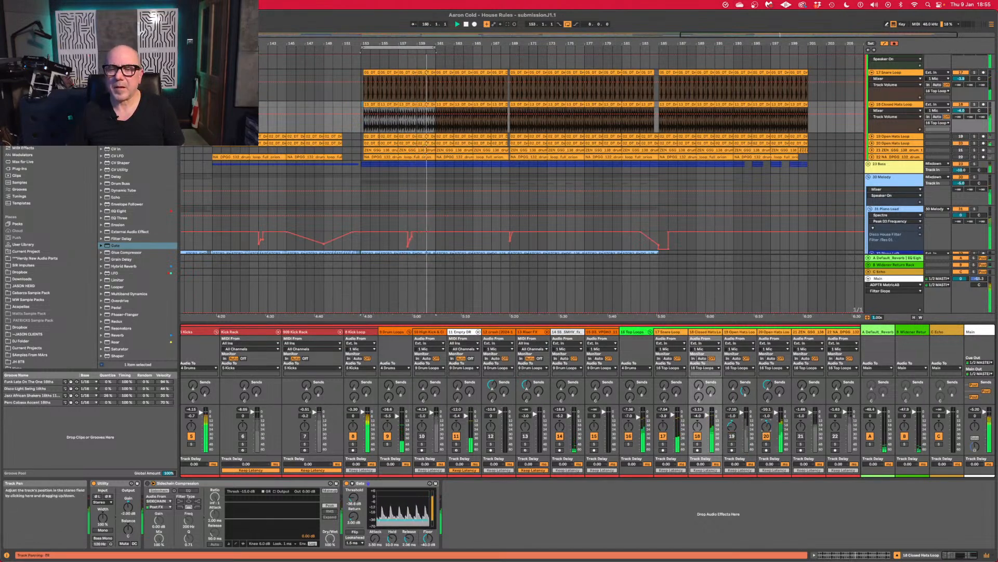
pyautogui.moveTo(767, 427); pyautogui.dragTo(767, 423)
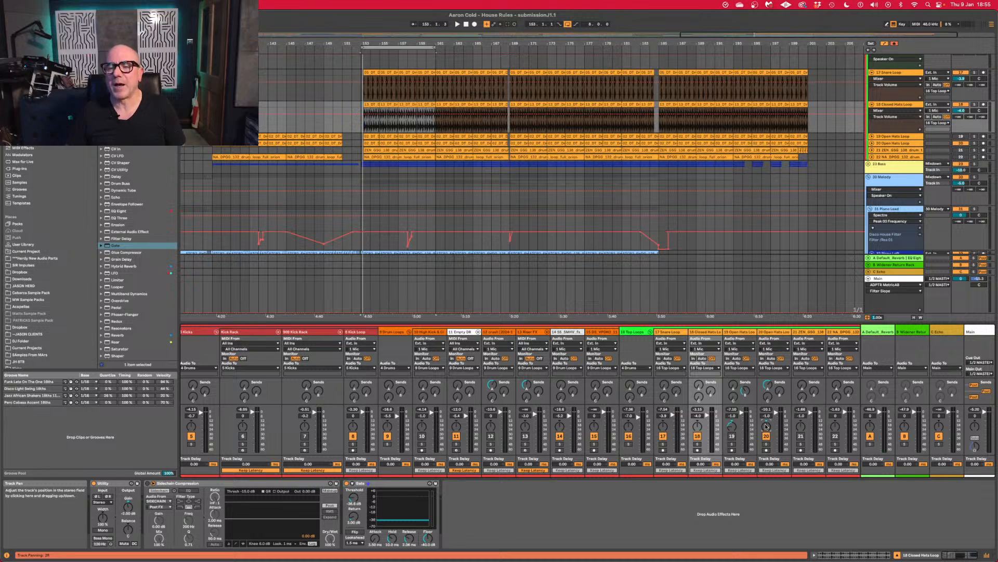
# Solo Open Hats Loop tracks 20 and 19 in turn and listen to how they sound alone and in the mix.
pyautogui.click(767, 443)
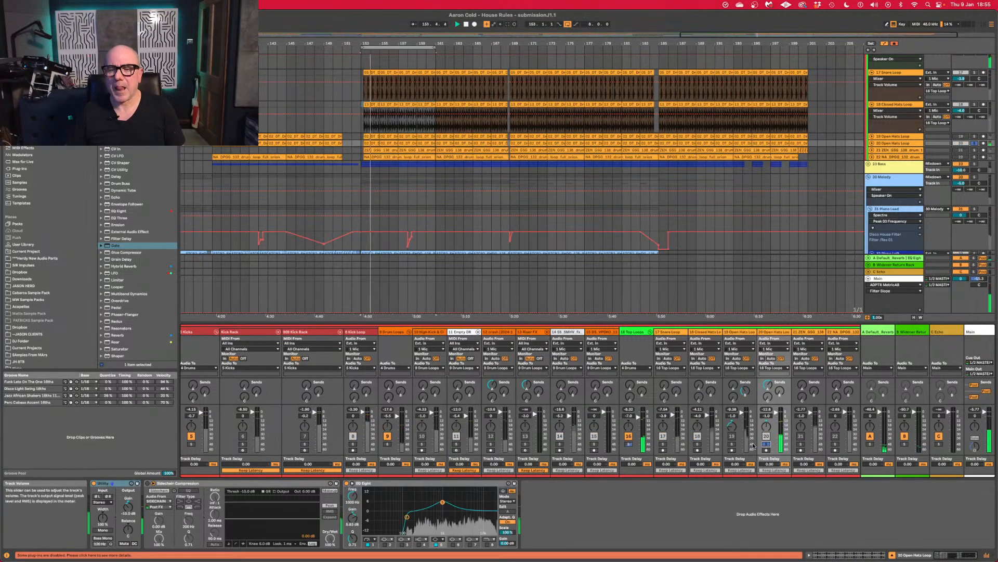
pyautogui.click(732, 444)
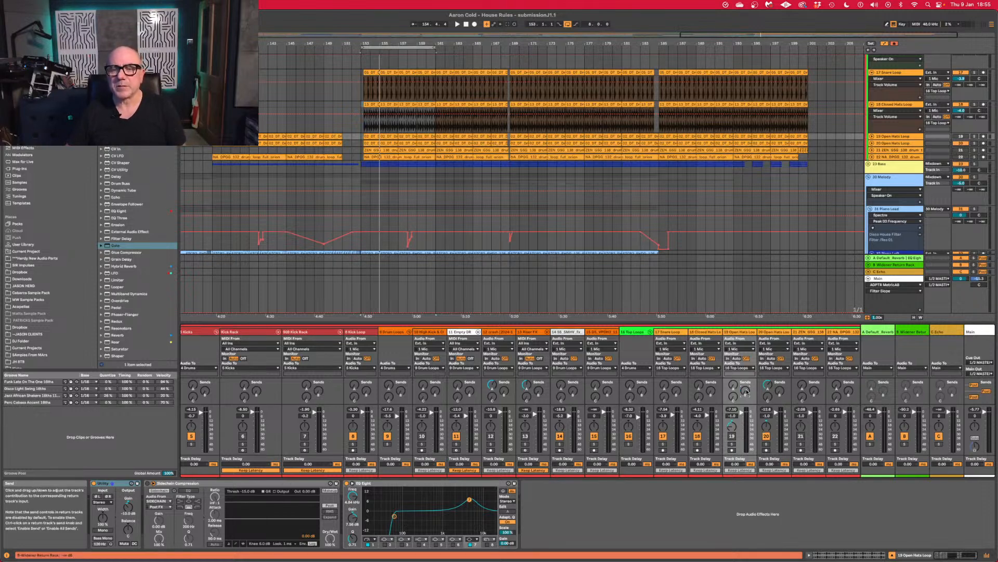
pyautogui.press('space')
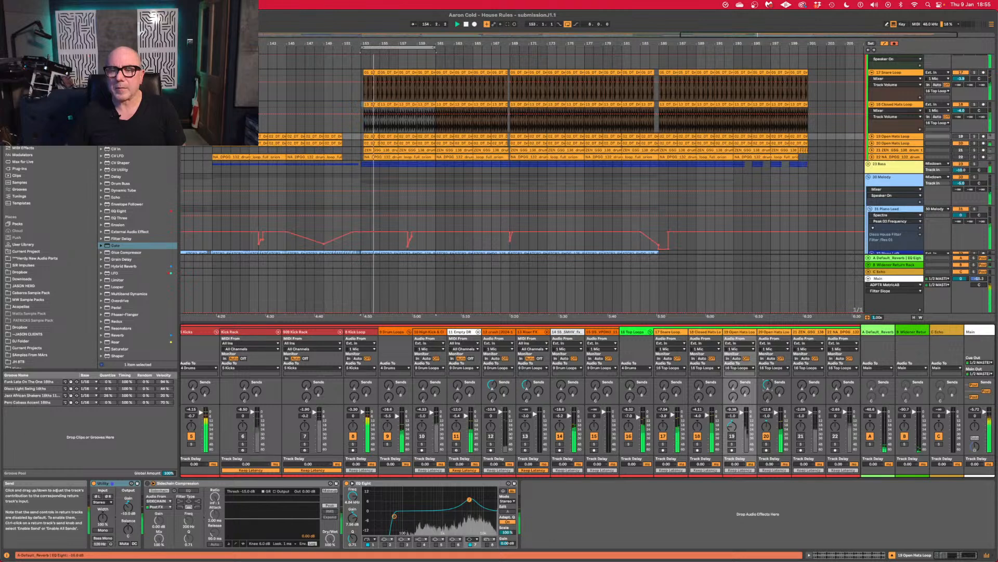
pyautogui.click(767, 443)
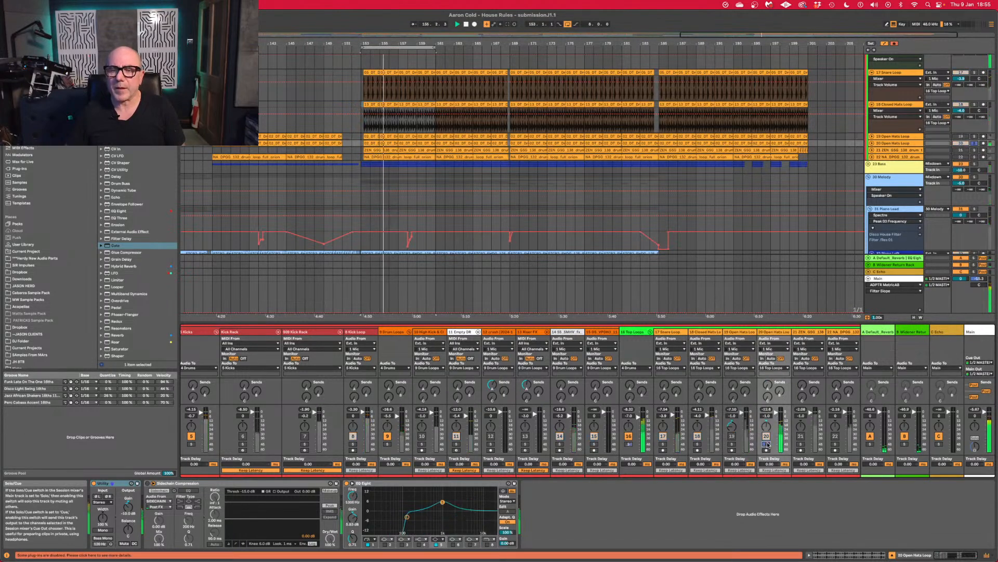
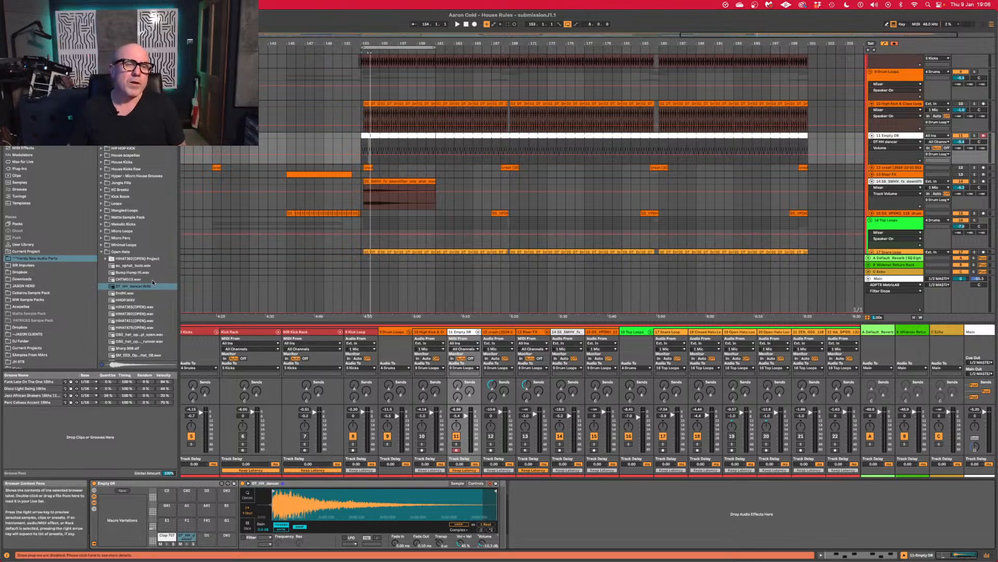
# Play the section and toggle the Empty DR track off and on to compare its programmed drums with the loop on track 10.
pyautogui.scroll(-4, 137, 308)
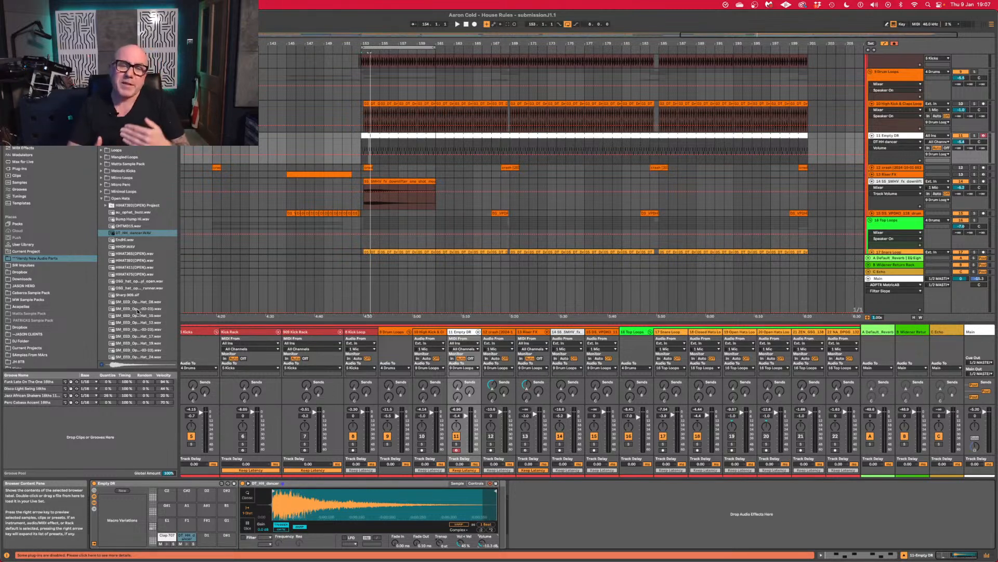
pyautogui.press('space')
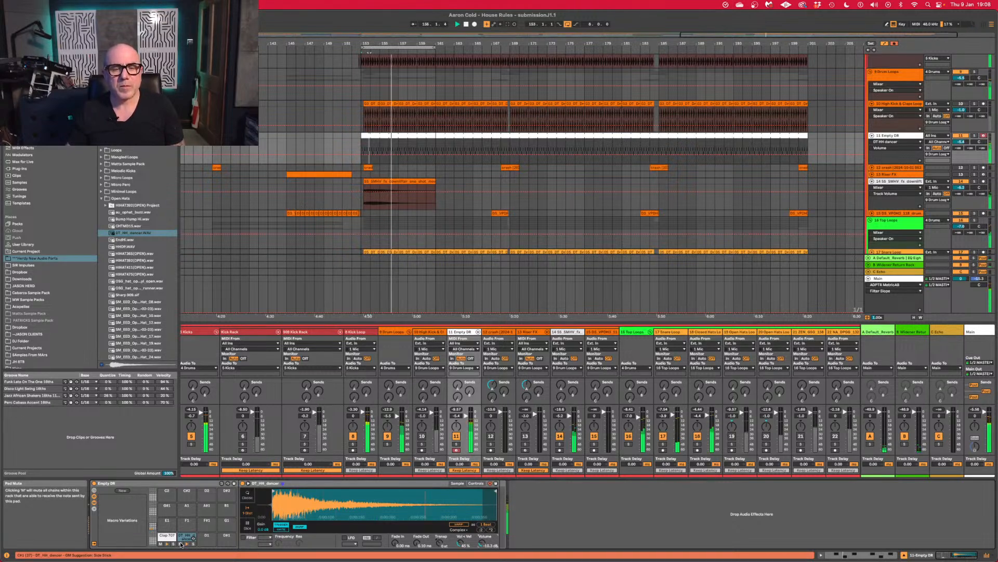
pyautogui.click(458, 437)
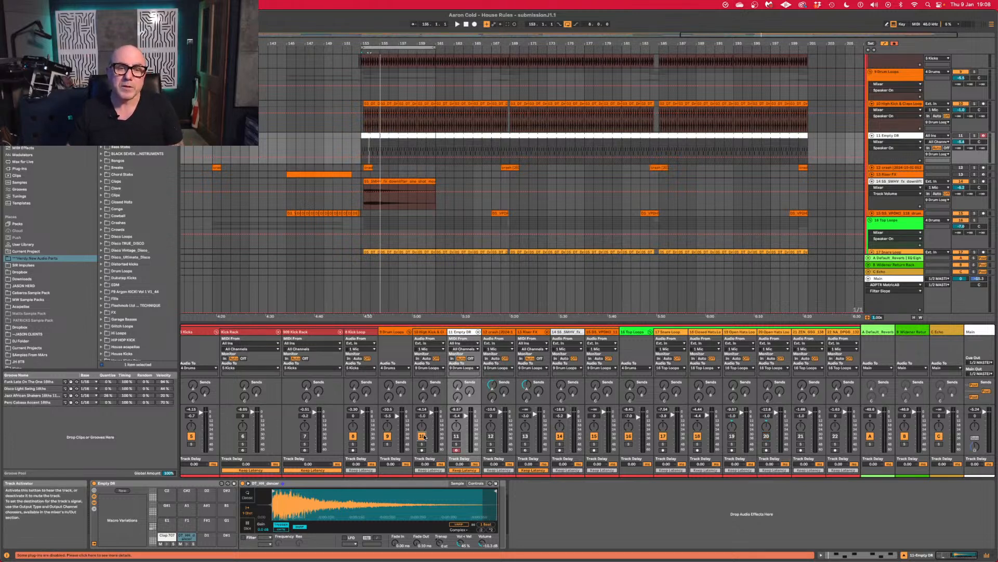
pyautogui.click(457, 438)
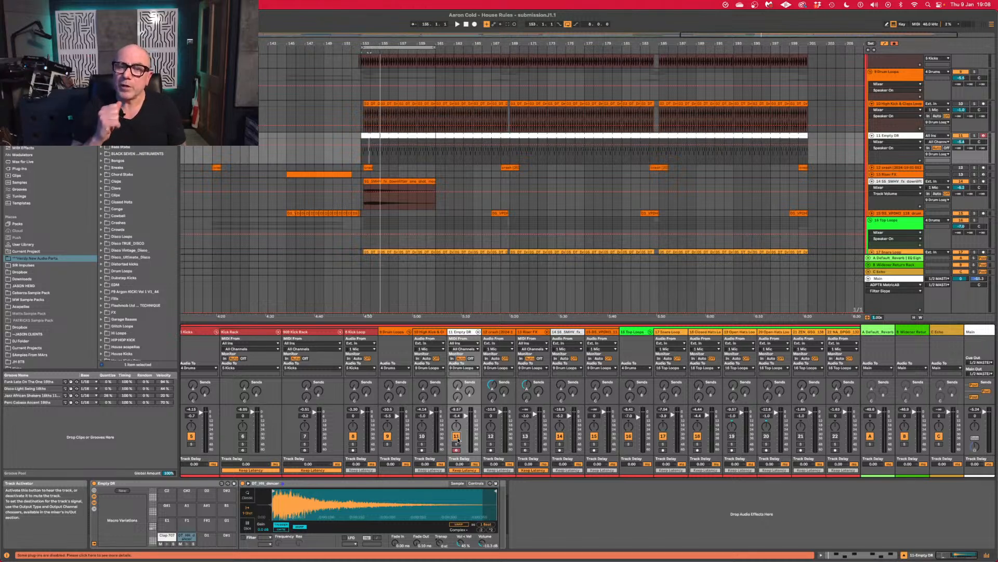
pyautogui.press('space')
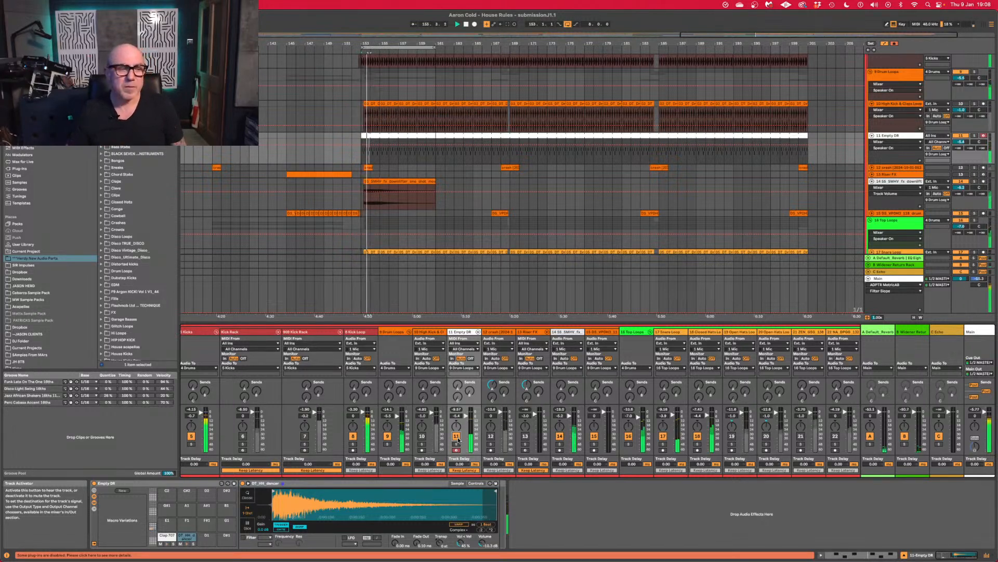
# Show the Metric AB plug-in window and load the House Rules submissionJ1.1 WAV into its second reference slot.
pyautogui.press('alt+super+p')
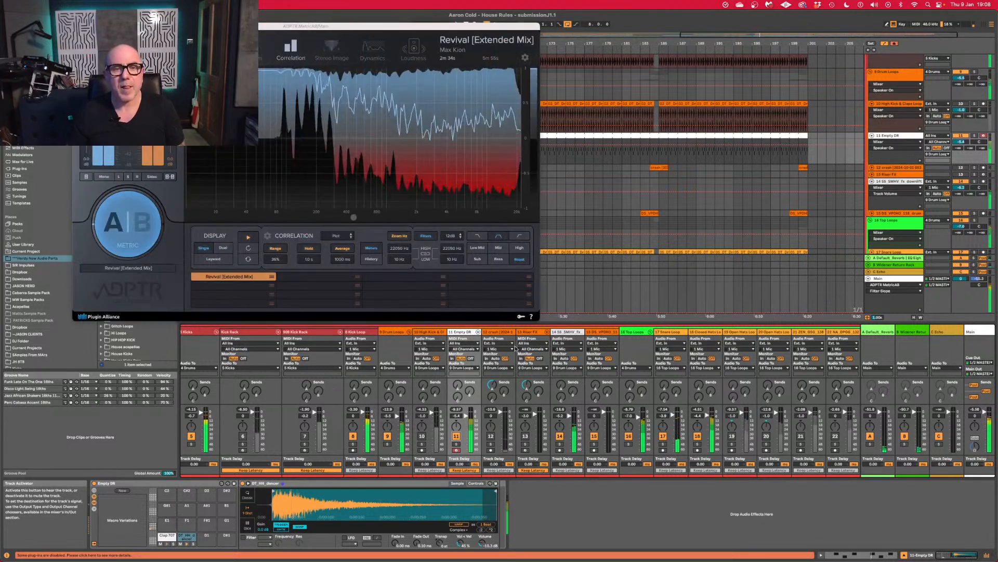
pyautogui.click(270, 288)
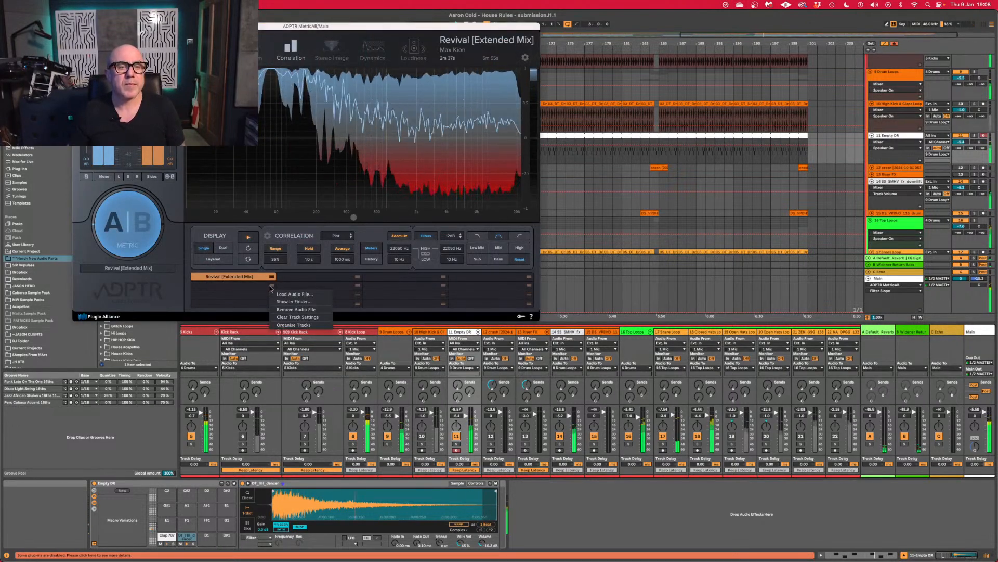
pyautogui.click(287, 293)
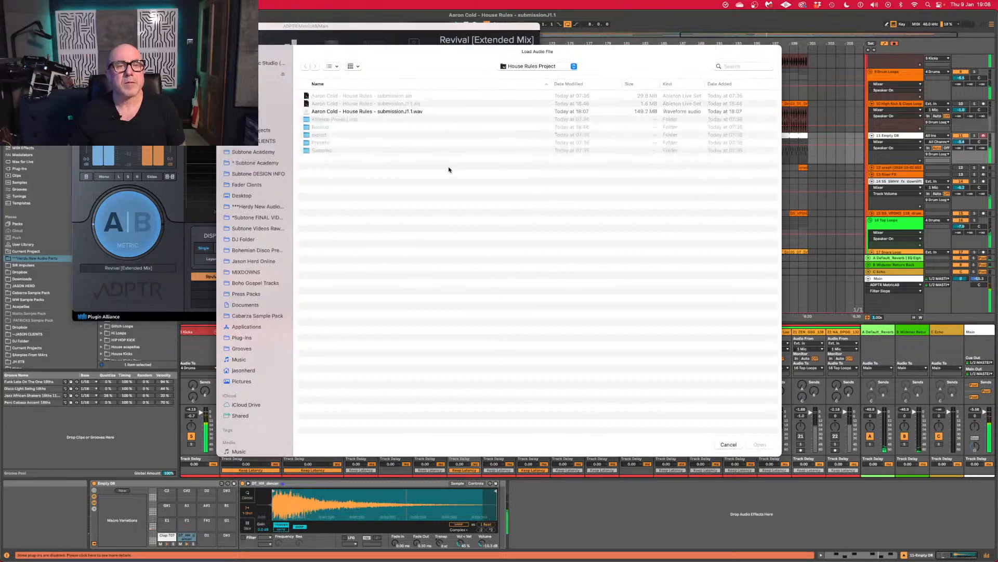
pyautogui.doubleClick(383, 112)
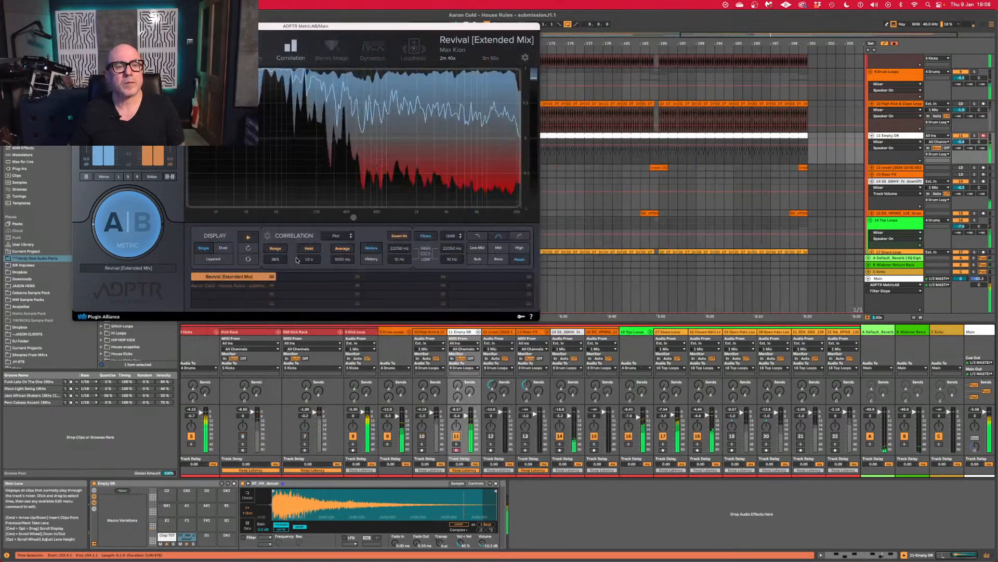
# Select the House Rules bounce as the reference, return to monitoring mix A, and set the reference playback mode to Sync.
pyautogui.click(226, 288)
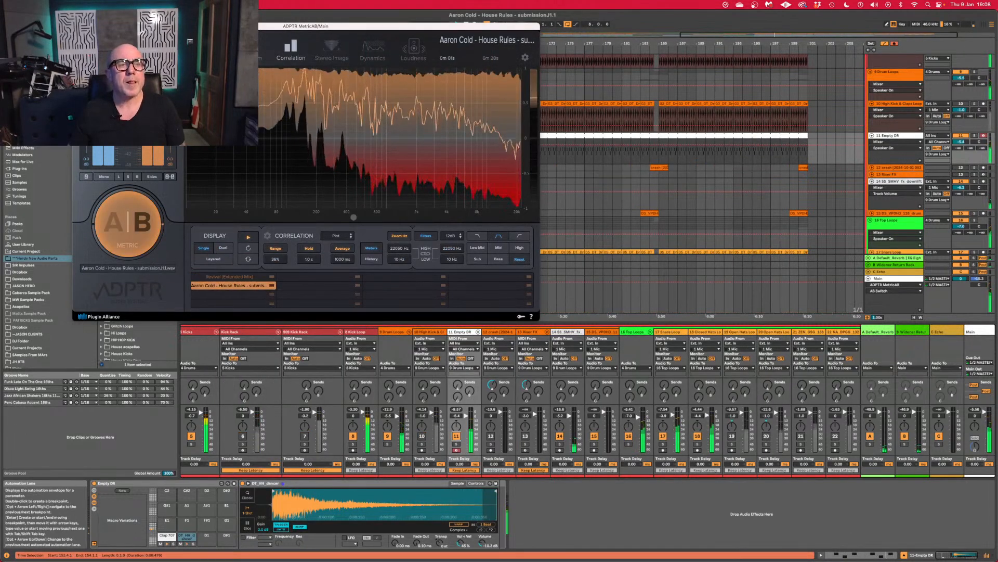
pyautogui.click(149, 229)
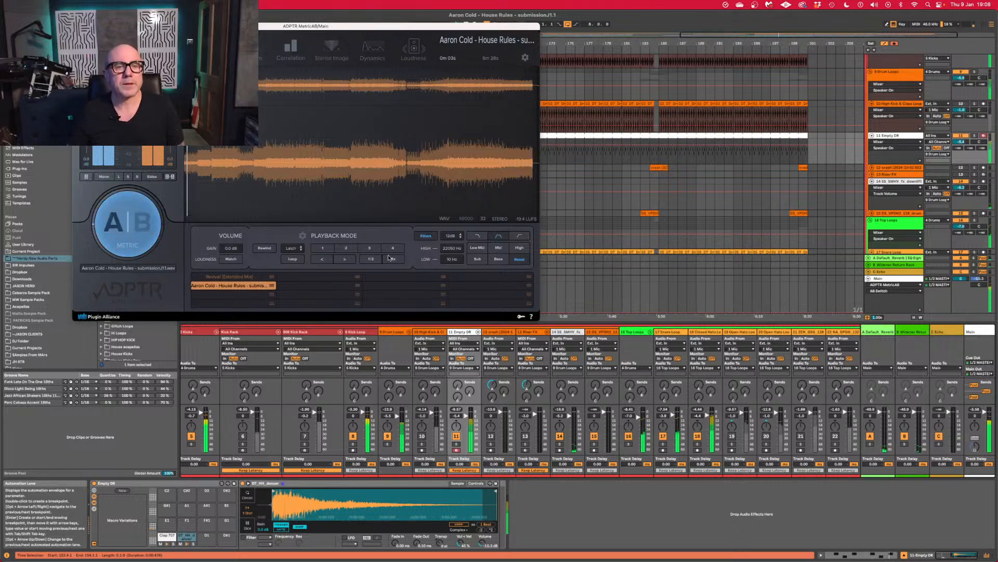
pyautogui.click(292, 249)
pyautogui.click(293, 275)
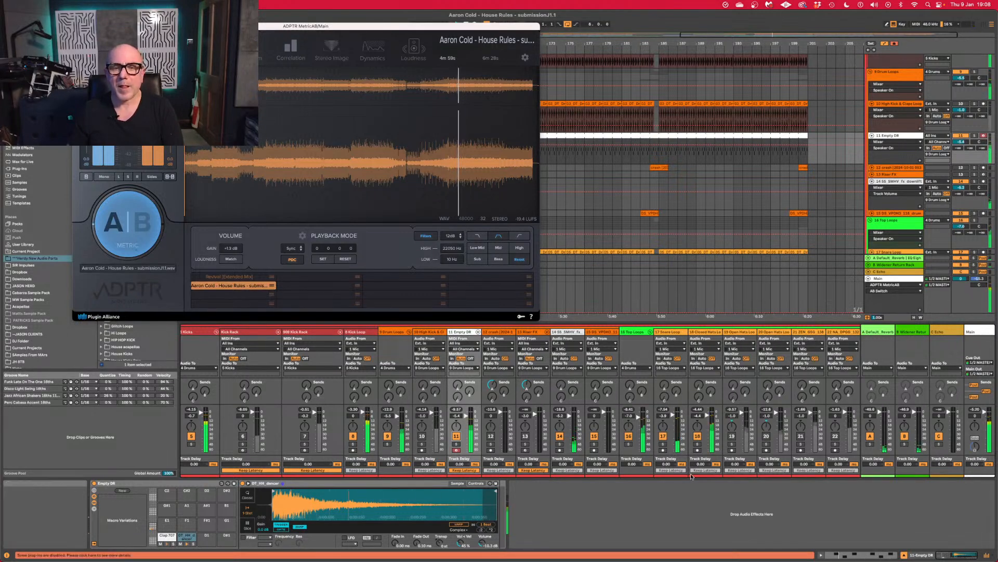
# Adjust the Bass group's volume slightly in the mixer while the section plays.
pyautogui.hscroll(-5, 643, 432)
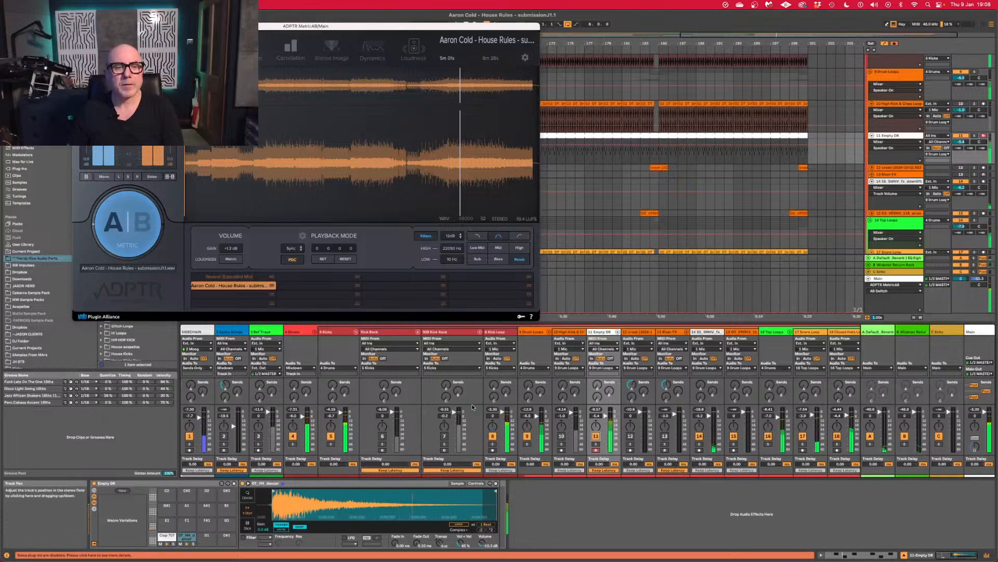
pyautogui.hscroll(6, 535, 397)
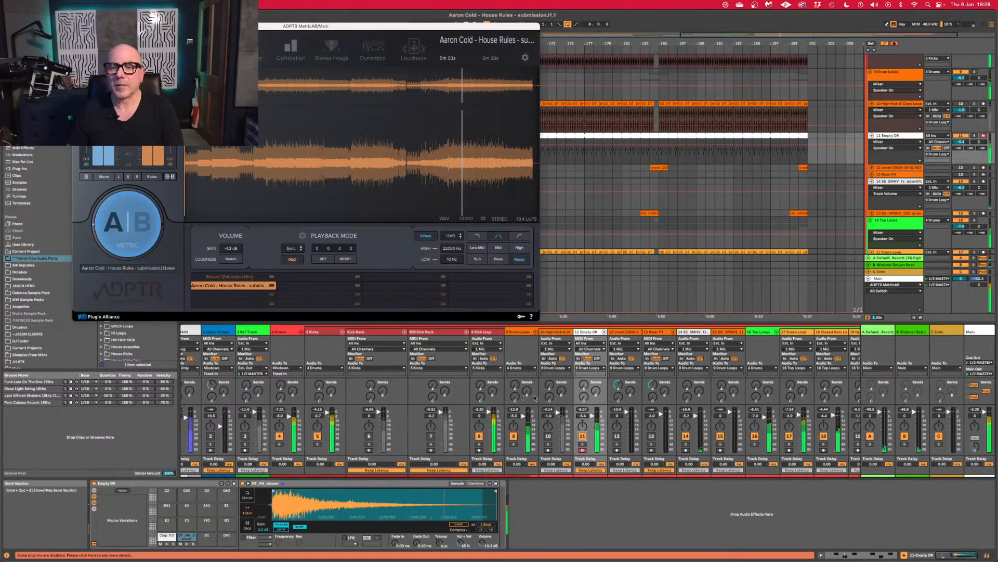
pyautogui.hscroll(1, 535, 397)
pyautogui.moveTo(625, 419); pyautogui.dragTo(625, 421)
# Compare the current mix with the reference bounce by switching to B and back to A, stop playback, and hide the plug-in window.
pyautogui.click(147, 229)
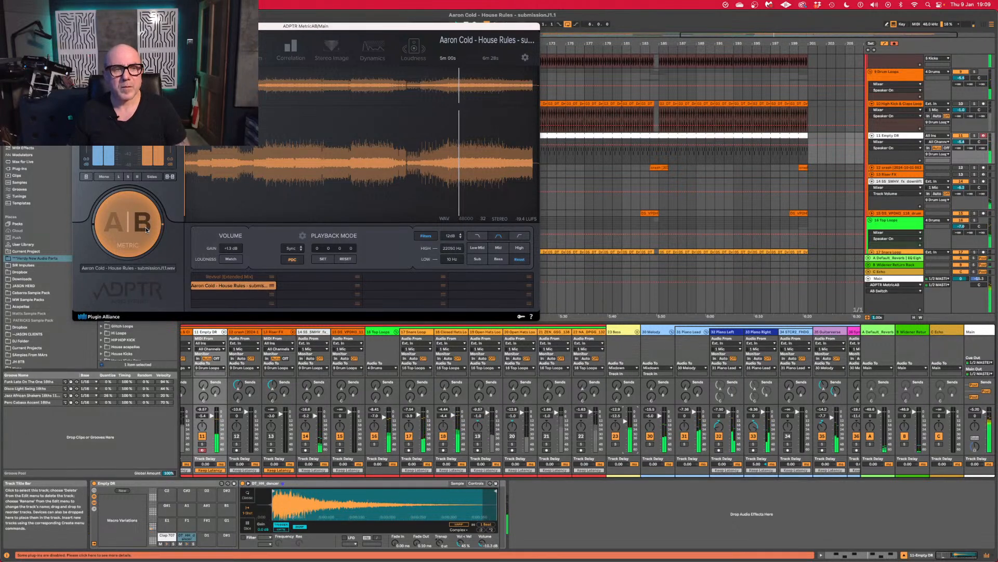
pyautogui.click(146, 230)
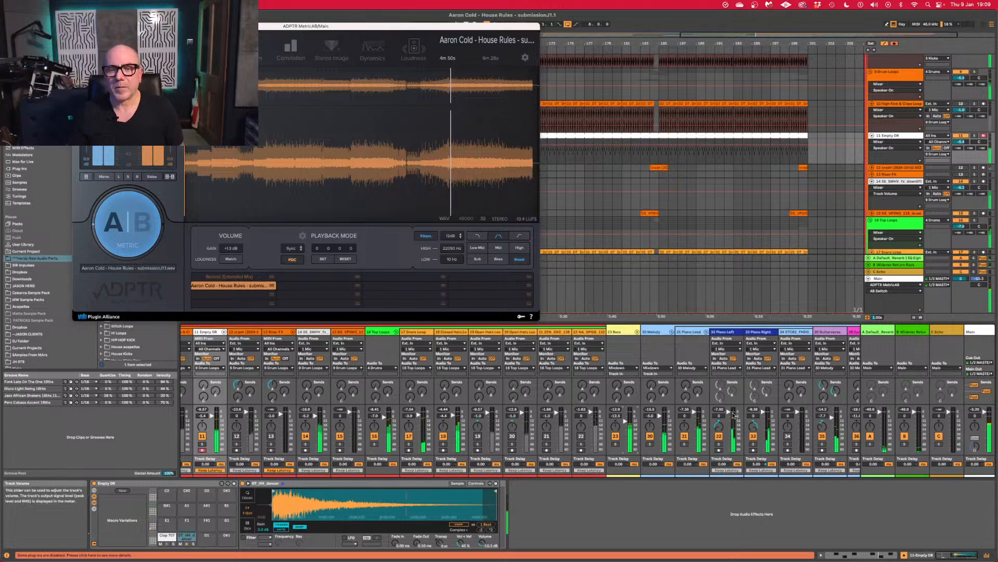
pyautogui.press('space')
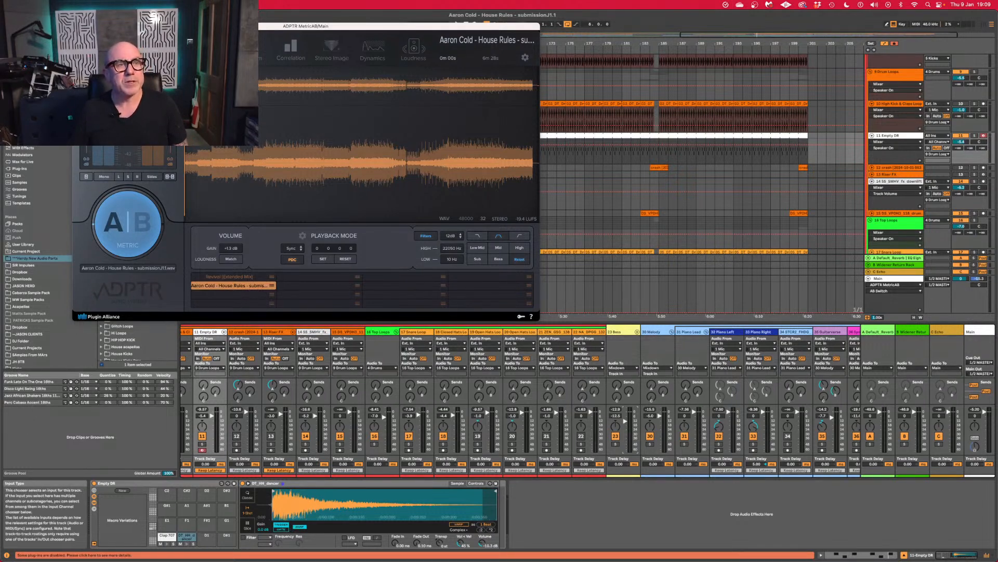
pyautogui.press('alt+super+p')
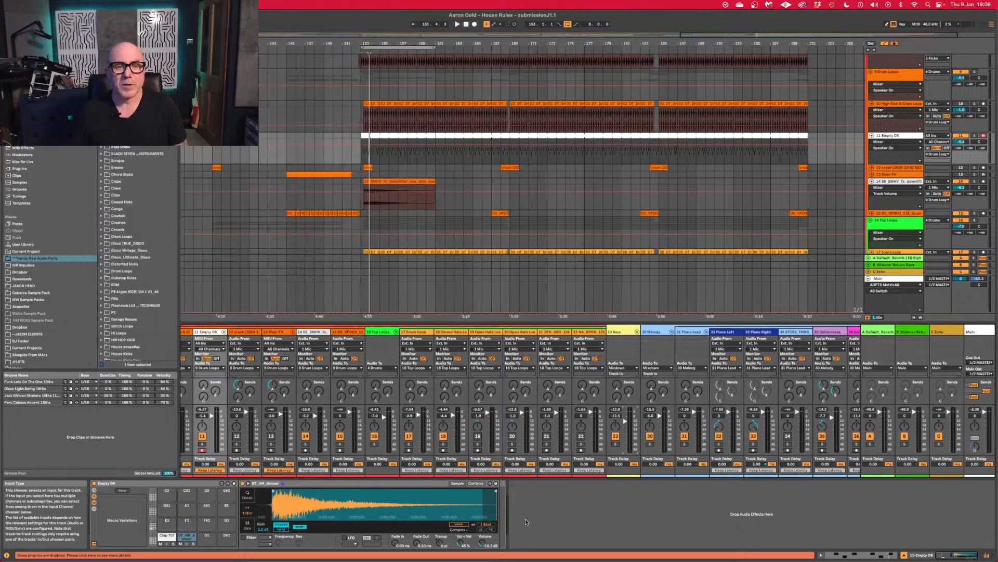
# Unfold the Bass group, play the section, and show the Bassline Sub track's device chain.
pyautogui.click(626, 331)
pyautogui.click(637, 331)
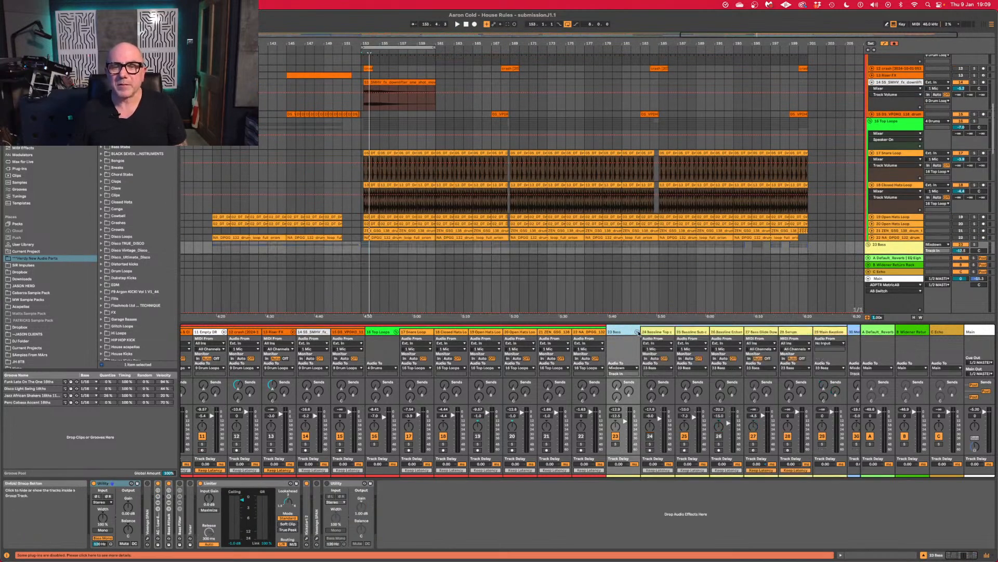
pyautogui.press('space')
pyautogui.click(696, 333)
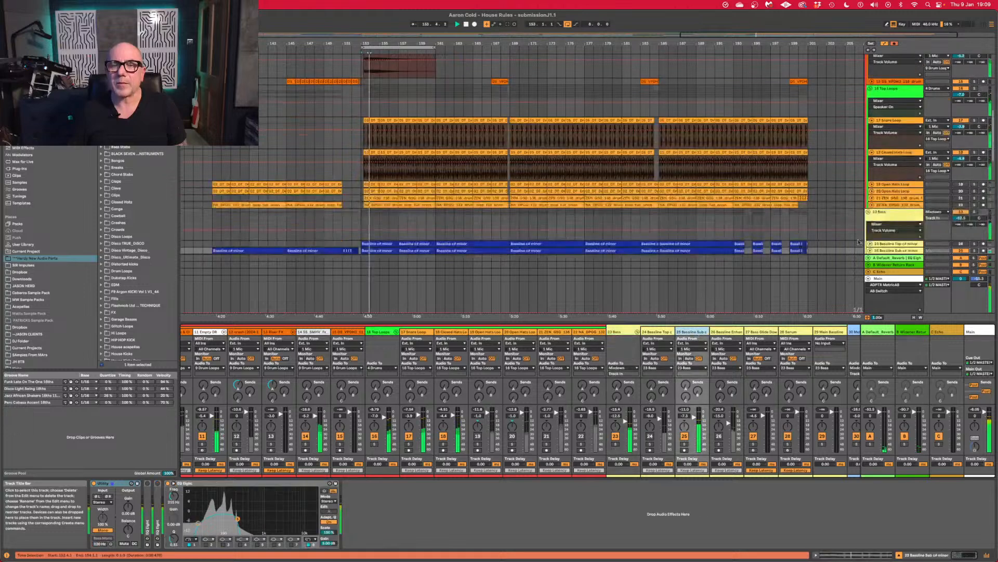
# Select all content of the Bassline Sub track and show the properties of its clips.
pyautogui.rightClick(882, 251)
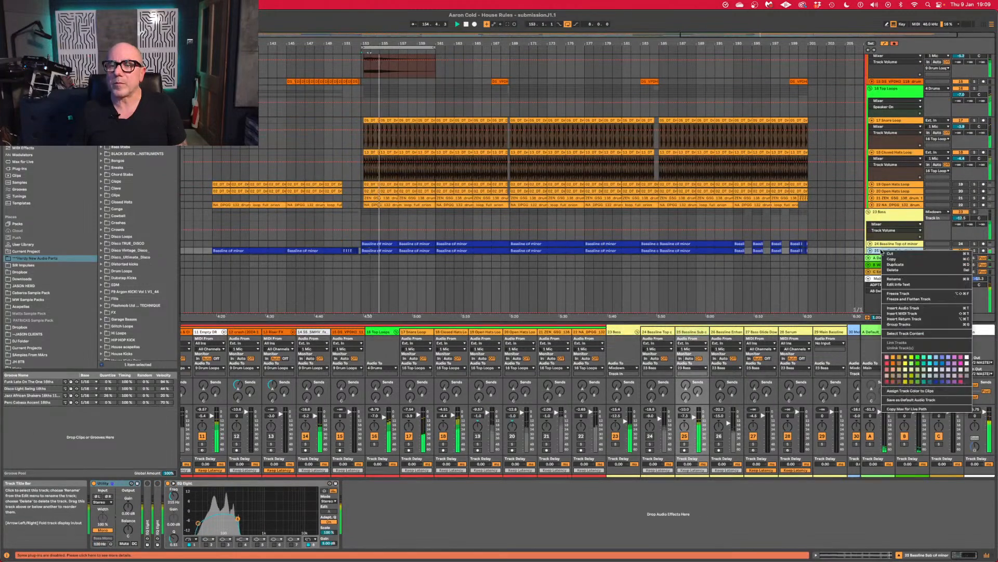
pyautogui.click(906, 344)
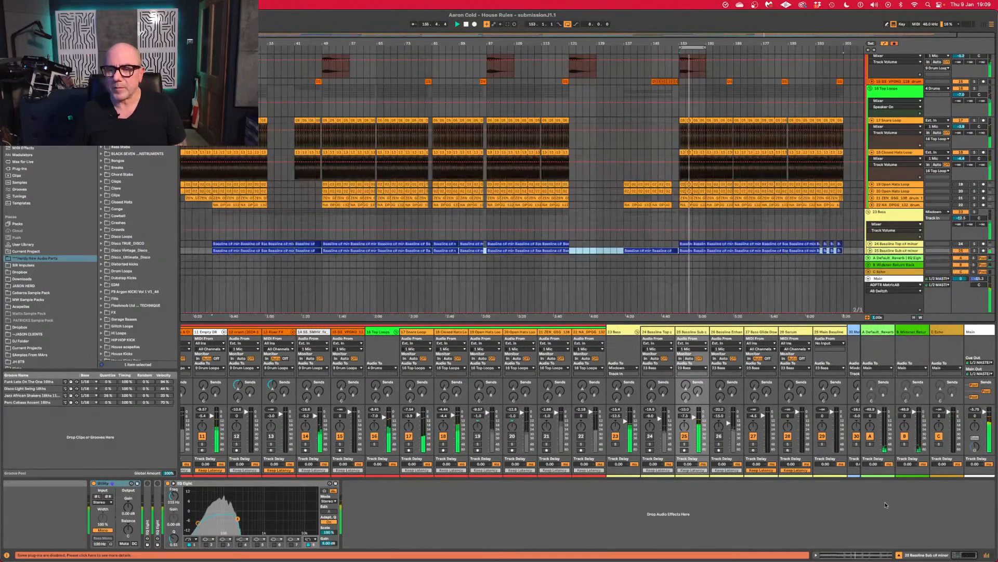
pyautogui.click(843, 556)
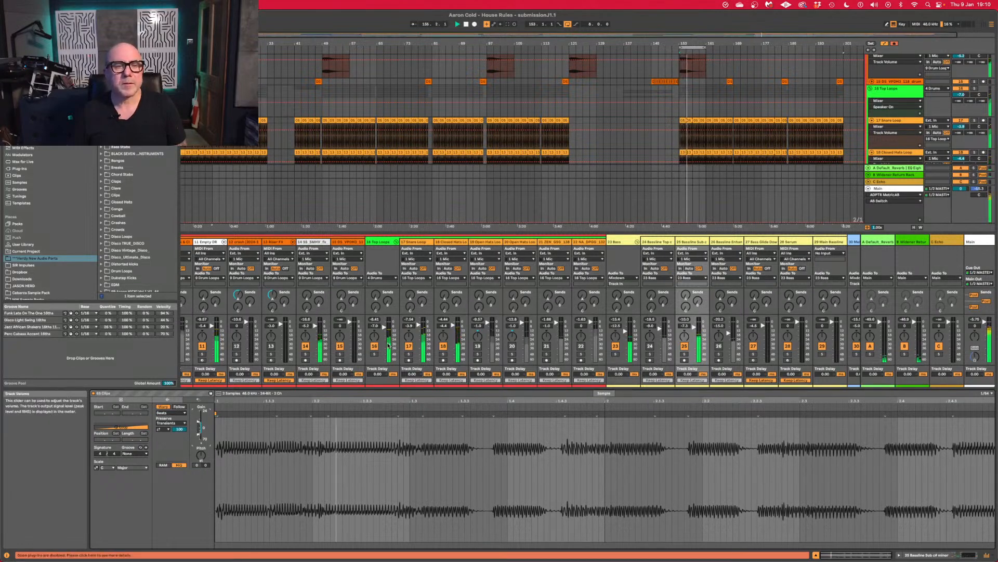
# Select all clips on the Kick Loop track and lower their clip gain by about 1 dB.
pyautogui.hscroll(-4, 245, 346)
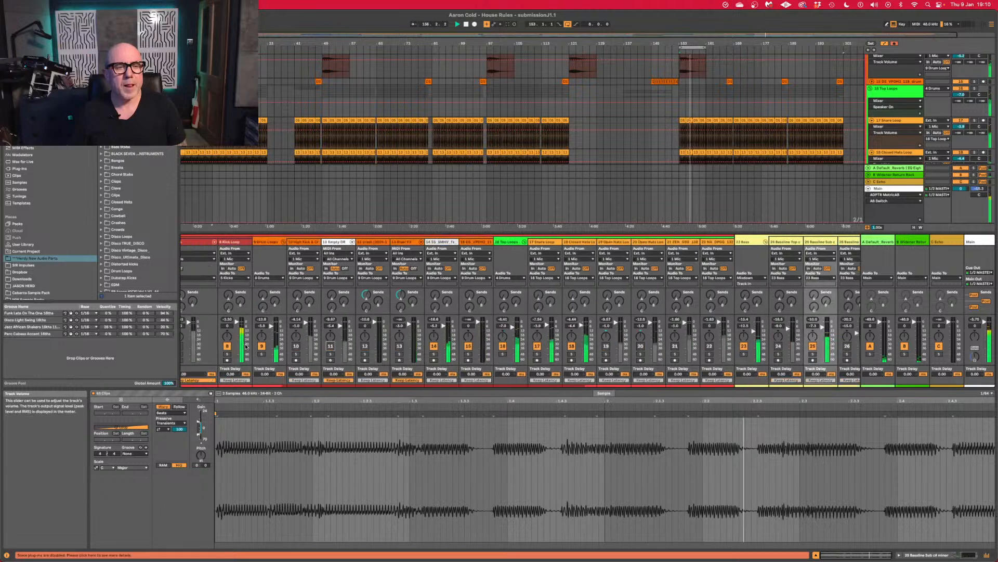
pyautogui.hscroll(-5, 246, 345)
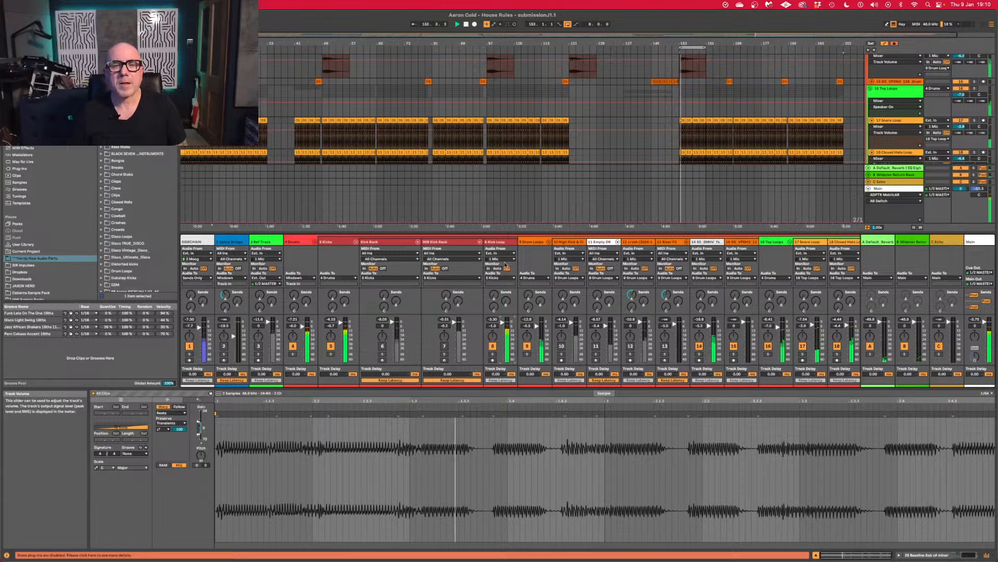
pyautogui.click(499, 242)
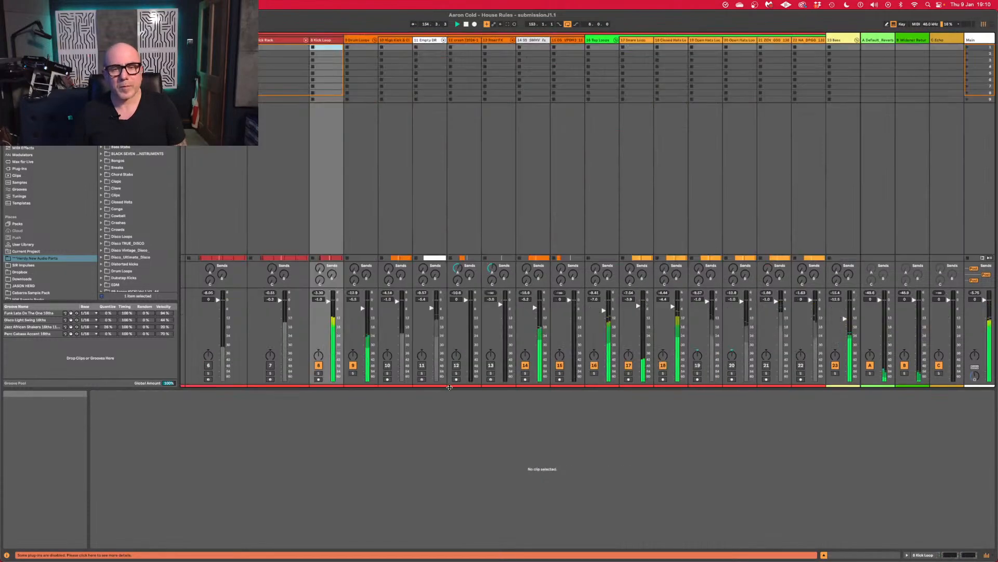
pyautogui.press('Tab')
pyautogui.press('Tab')
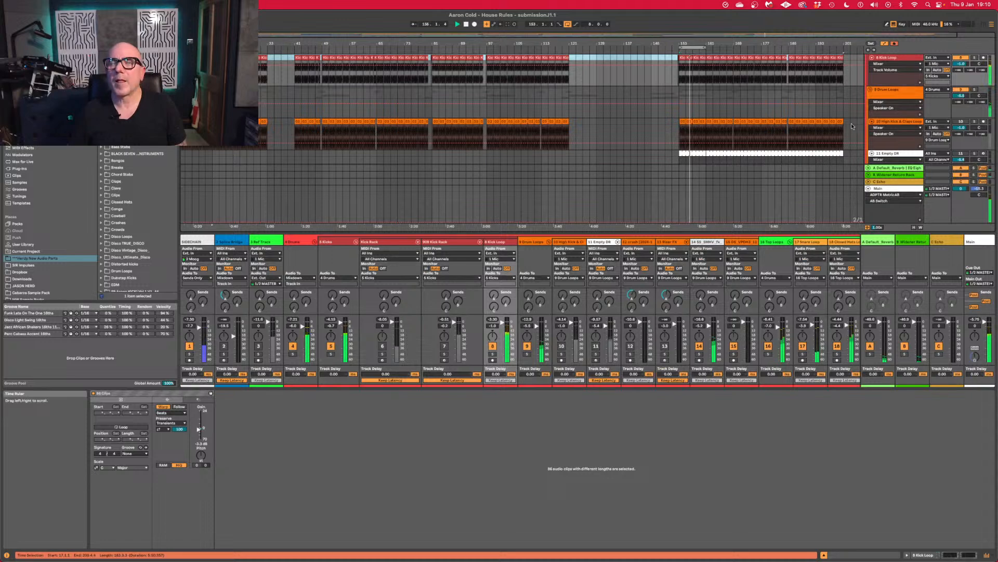
pyautogui.rightClick(900, 58)
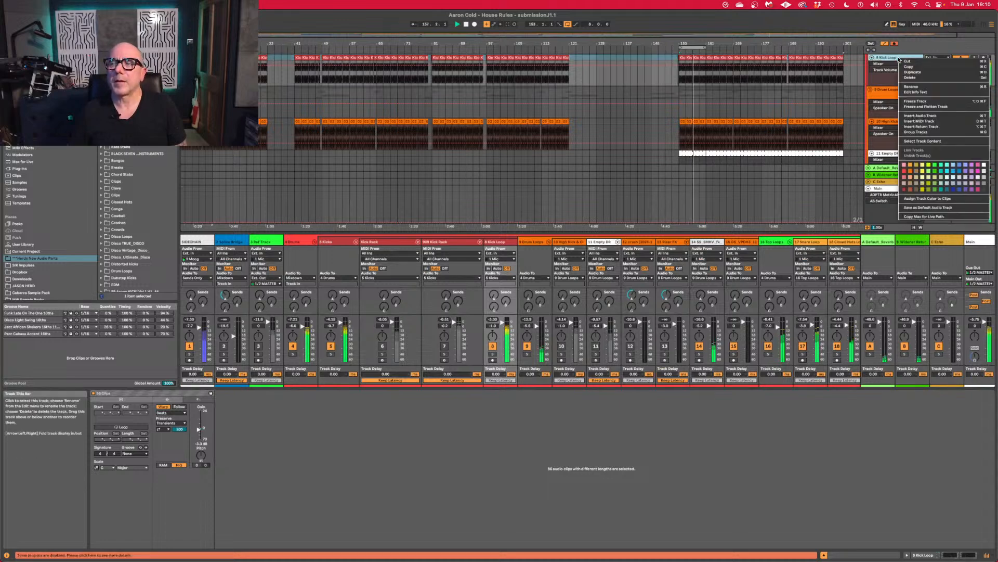
pyautogui.click(923, 141)
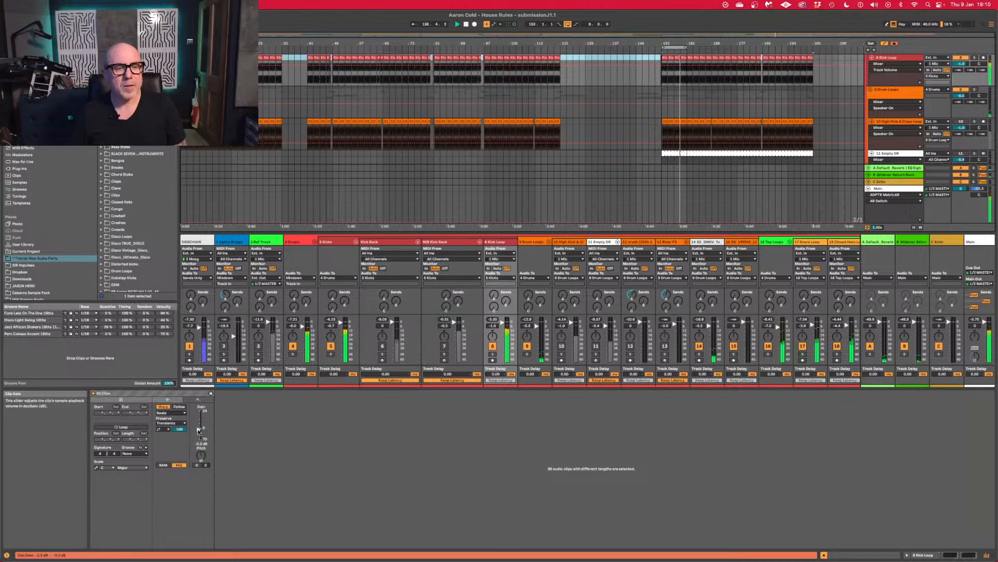
pyautogui.moveTo(198, 429); pyautogui.dragTo(198, 430)
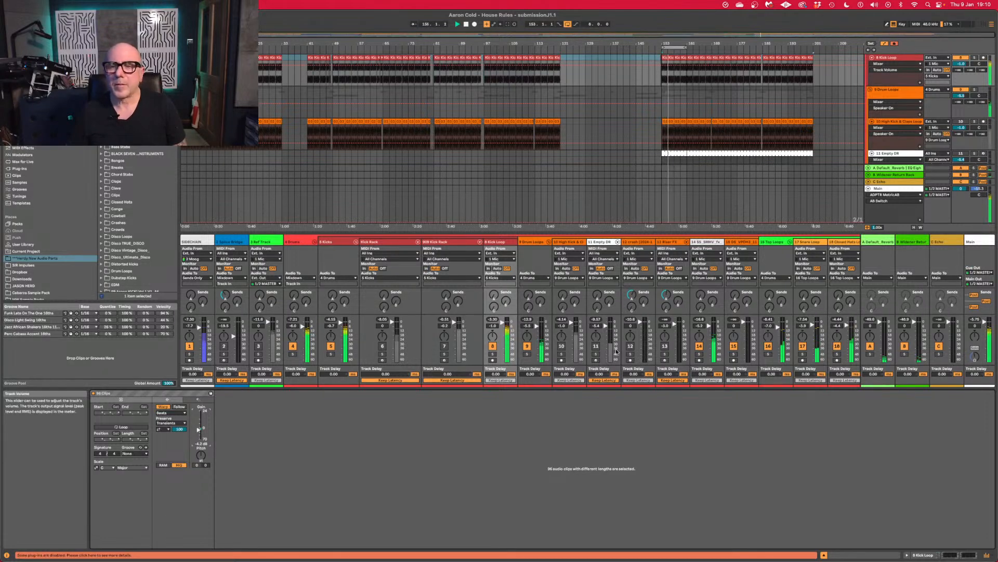
# Fine-tune the Closed Hats Loop track's volume in the mixer and save the set.
pyautogui.hscroll(10, 740, 335)
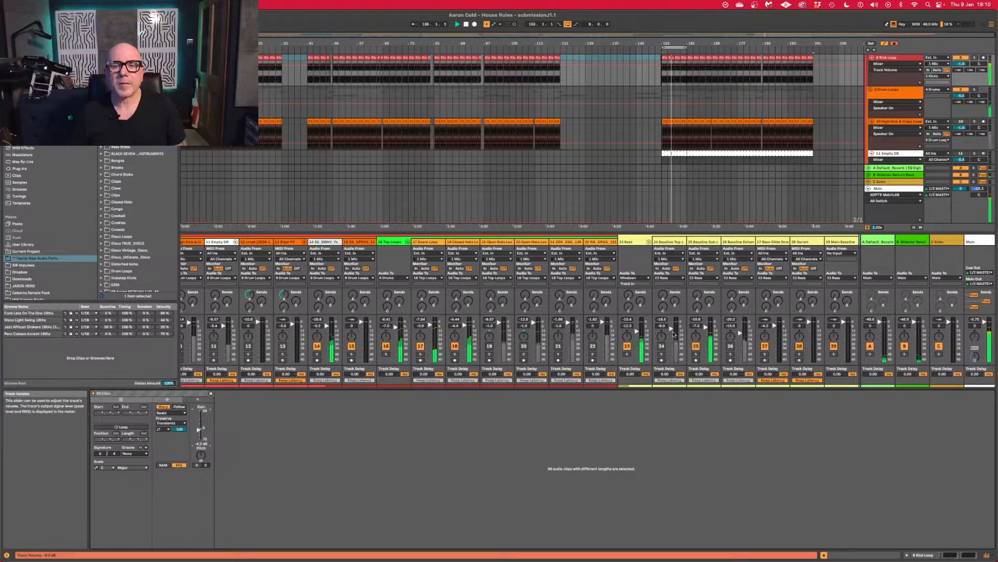
pyautogui.moveTo(465, 325); pyautogui.dragTo(464, 323)
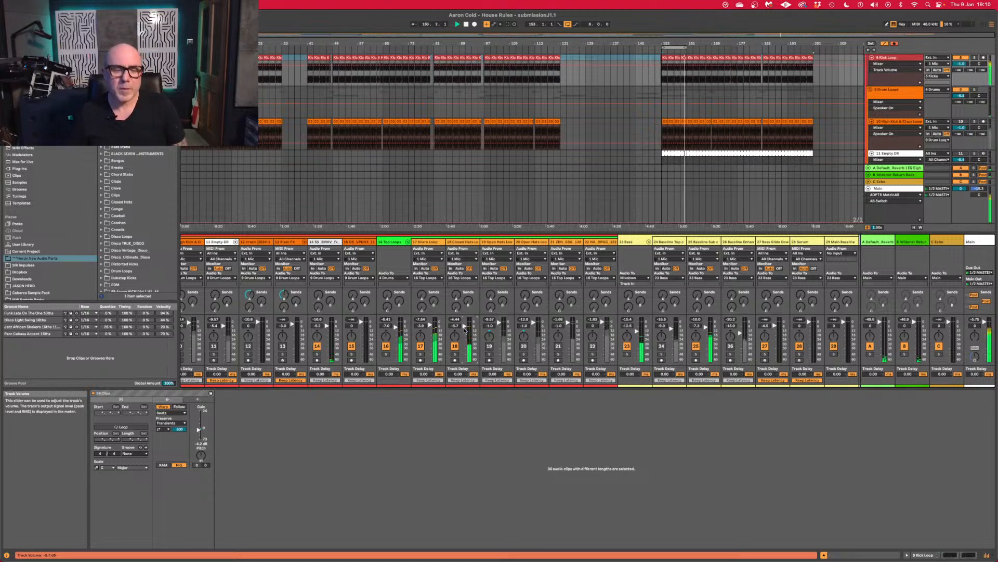
pyautogui.press('super+s')
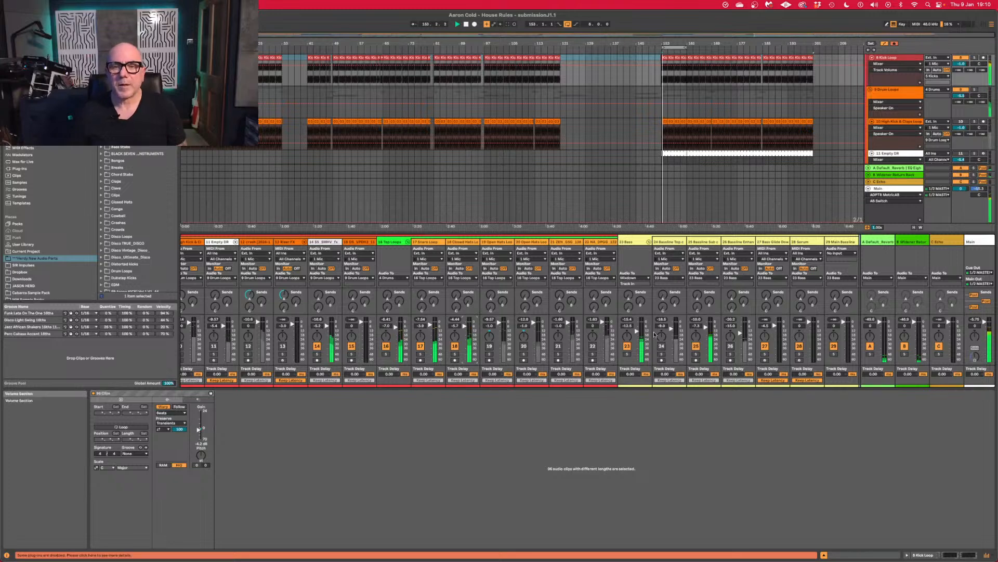
# Activate the Kick Rack track and lower its volume slightly, solo the Drums group briefly as a check, and save the set.
pyautogui.hscroll(-5, 572, 335)
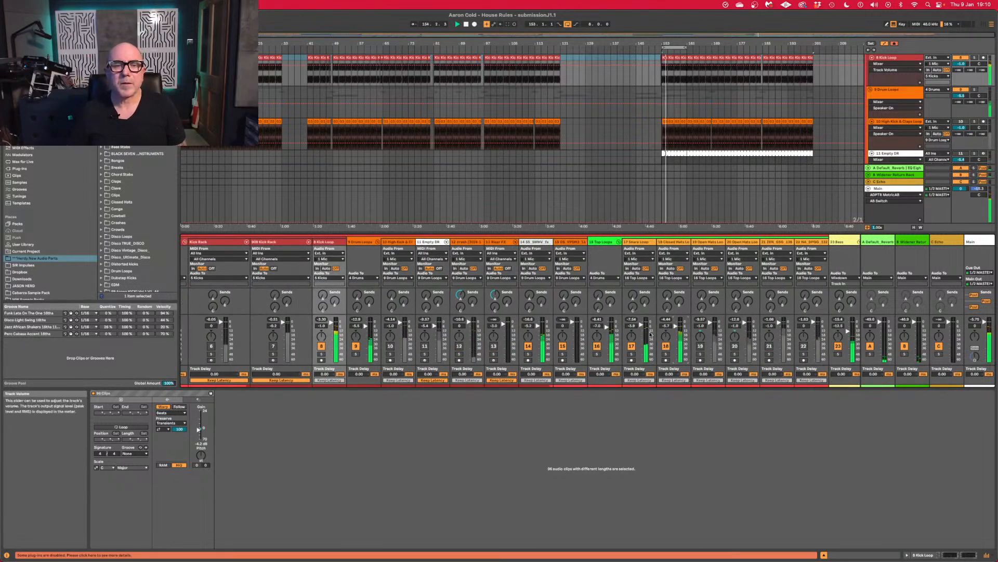
pyautogui.hscroll(-5, 531, 333)
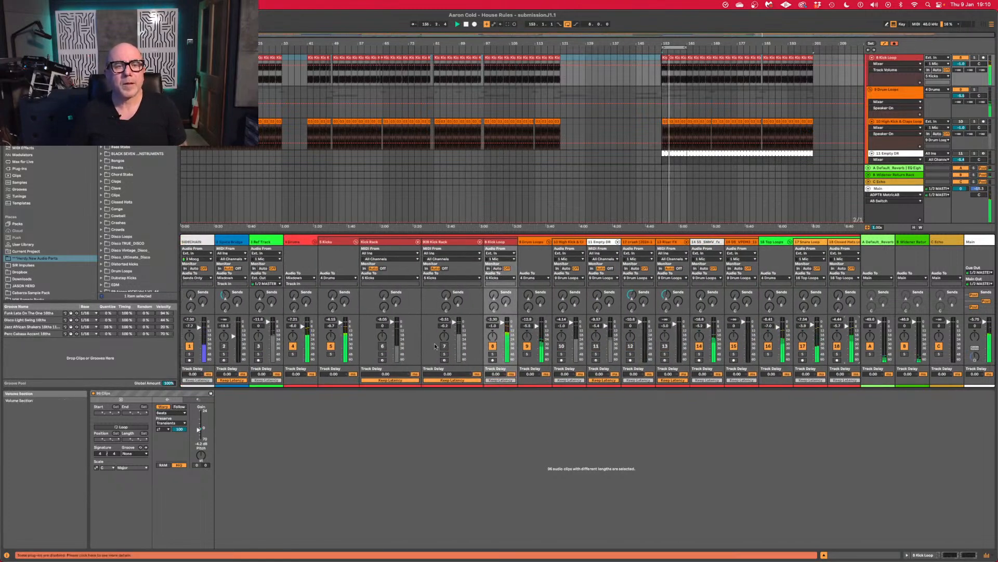
pyautogui.moveTo(396, 323); pyautogui.dragTo(396, 327)
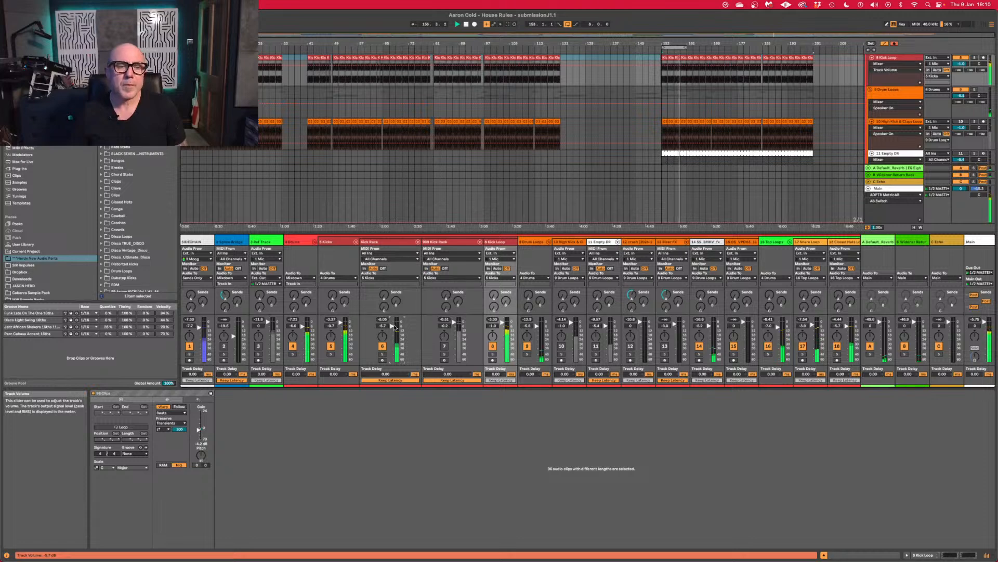
pyautogui.click(294, 354)
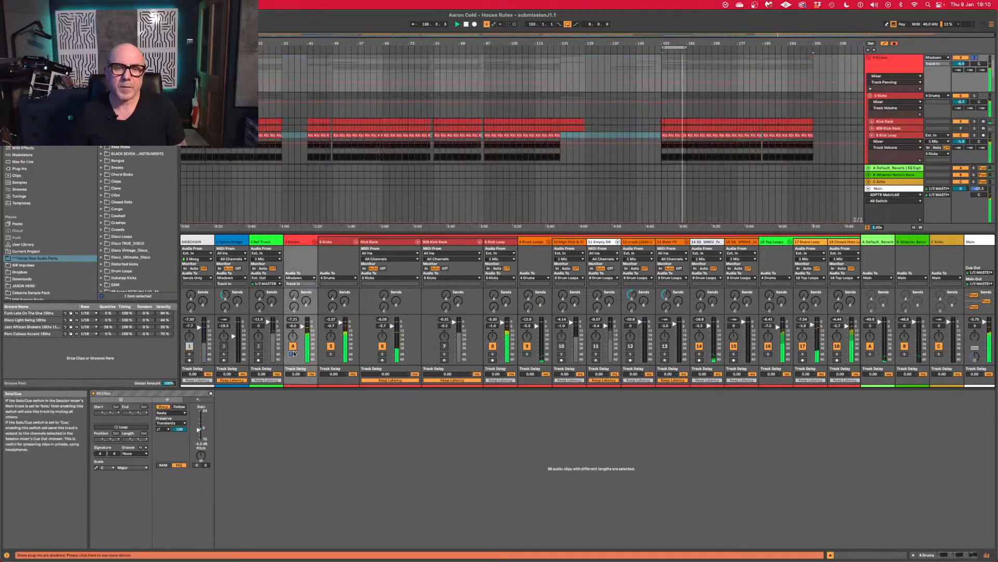
pyautogui.press('cmd+s')
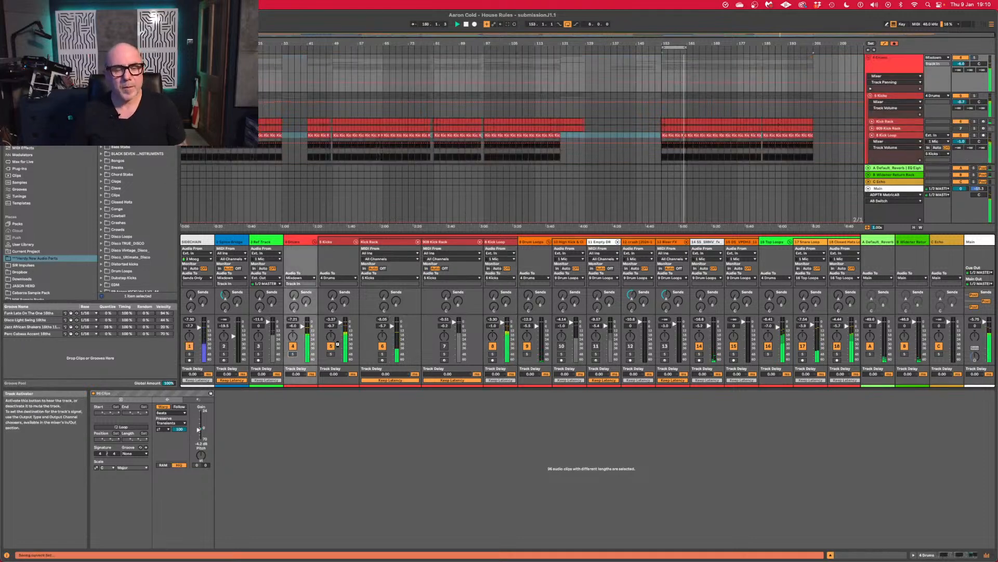
# Match the reference bounce's loudness to the current mix, and compare them by switching to B and back to A.
pyautogui.hscroll(10, 337, 344)
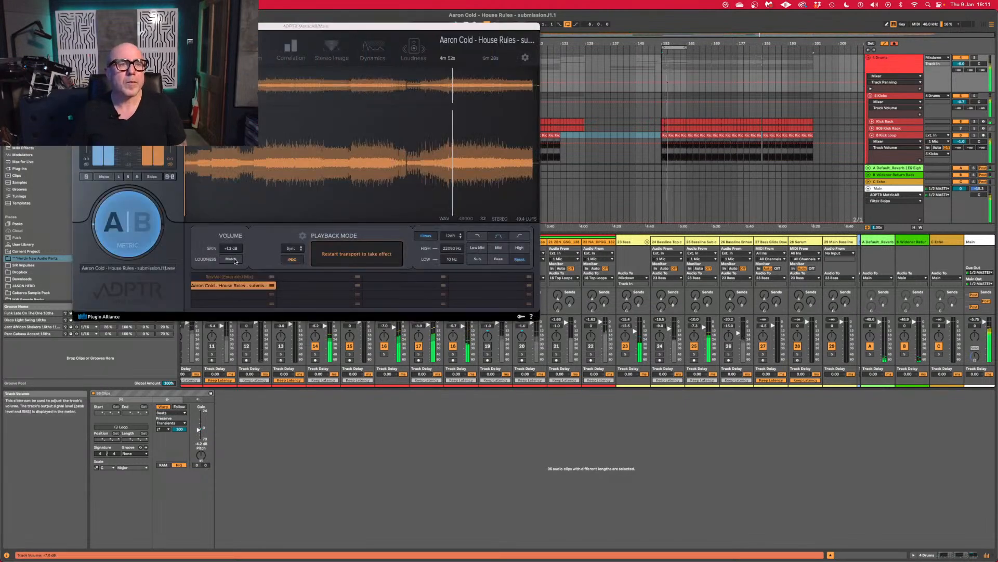
pyautogui.click(234, 260)
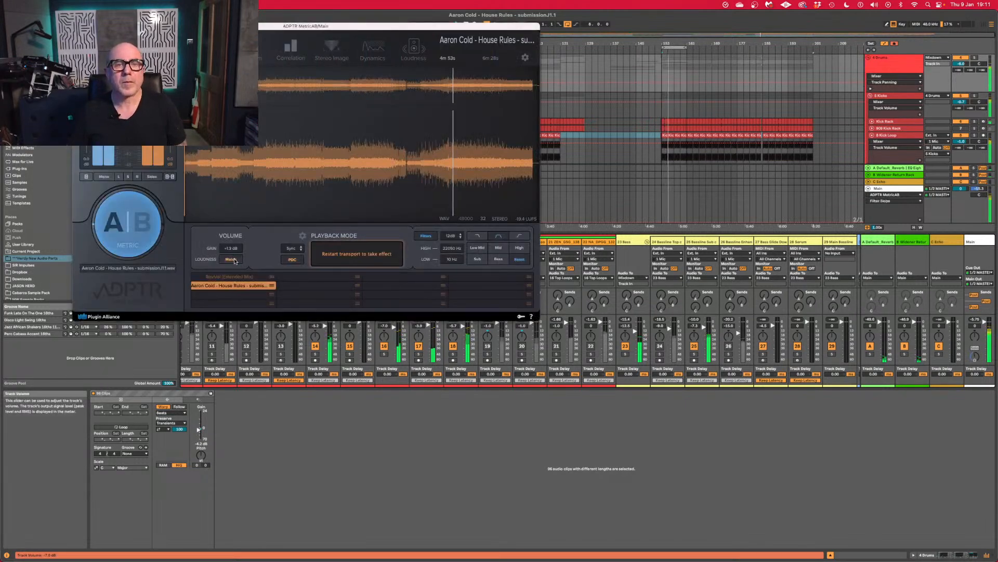
pyautogui.click(147, 231)
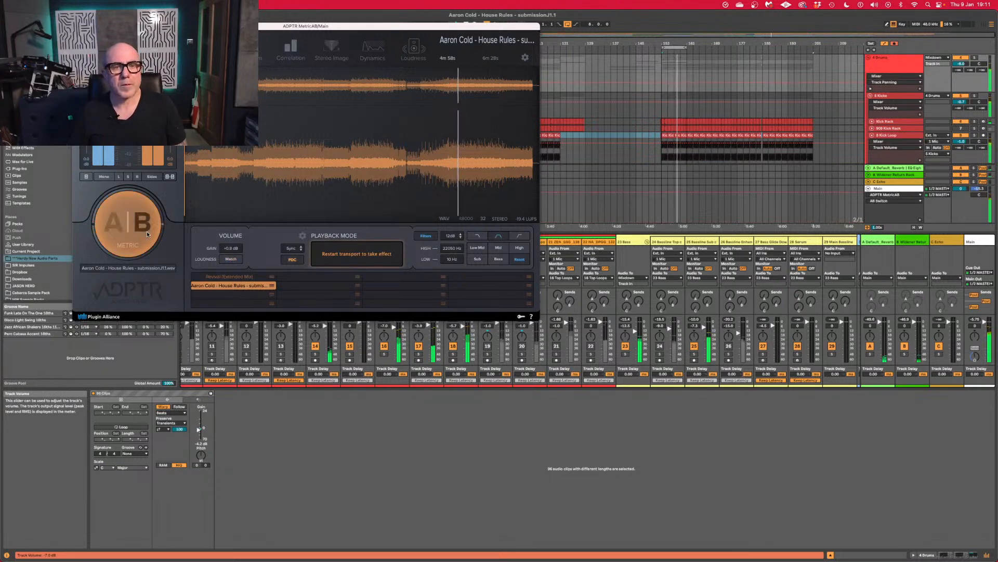
pyautogui.click(147, 231)
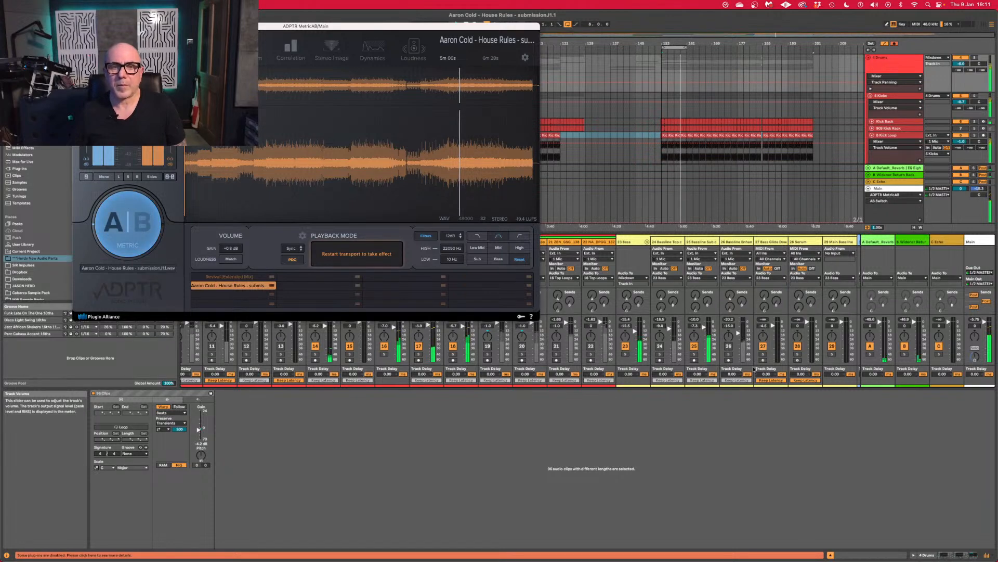
# Raise the Piano Lead group's volume slightly in the mixer while the section plays.
pyautogui.hscroll(5, 760, 369)
pyautogui.hscroll(-3, 760, 369)
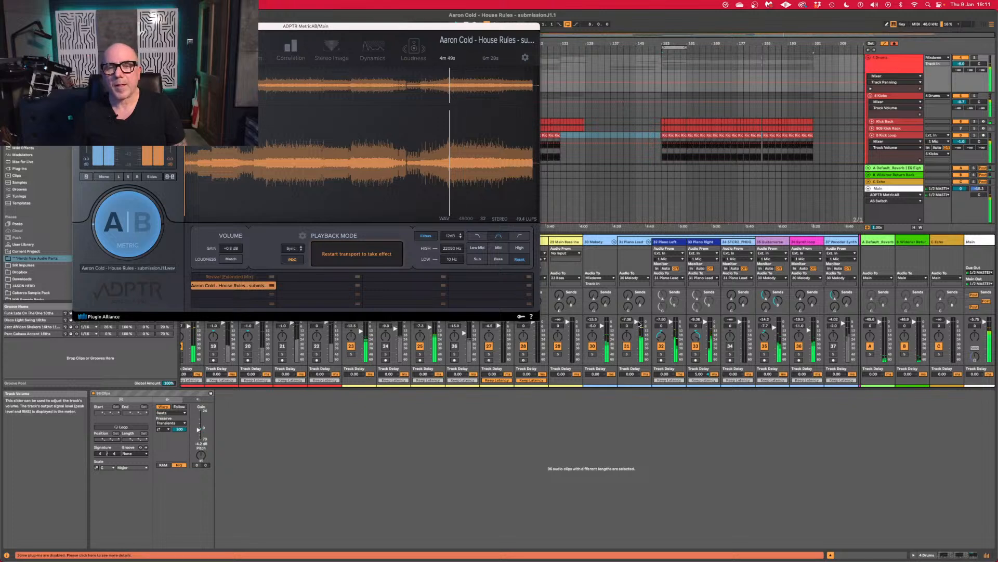
pyautogui.moveTo(637, 322); pyautogui.dragTo(637, 319)
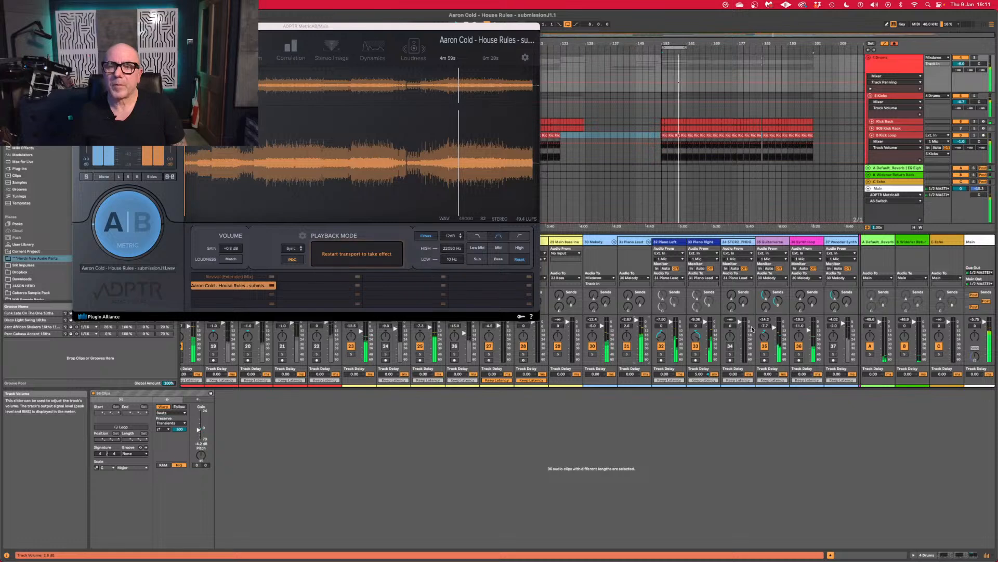
pyautogui.hscroll(-5, 671, 325)
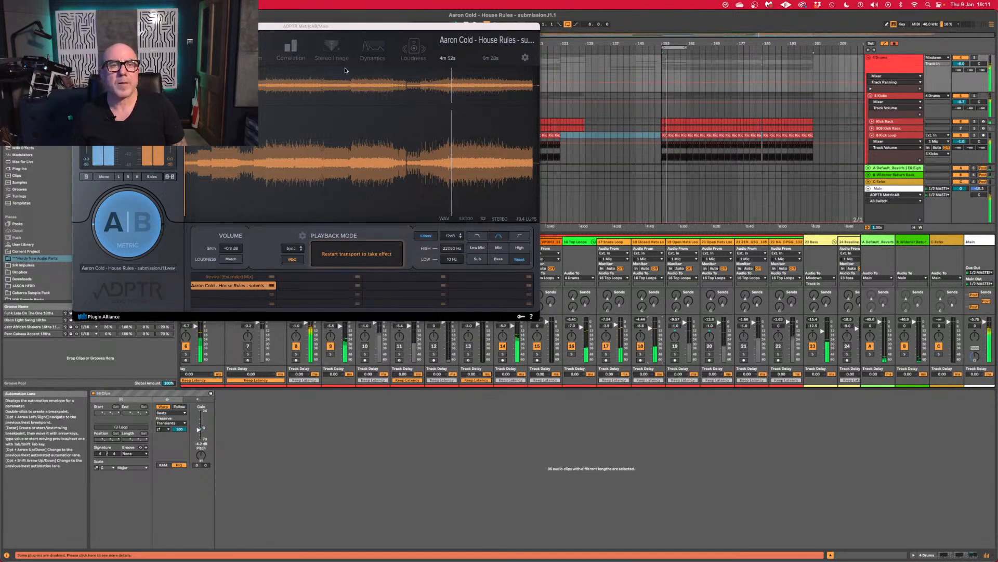
# Activate mixer track 11 and compare the playing mix against the reference track in MetricAB, closing the plugin window when done.
pyautogui.moveTo(337, 29); pyautogui.dragTo(765, 263)
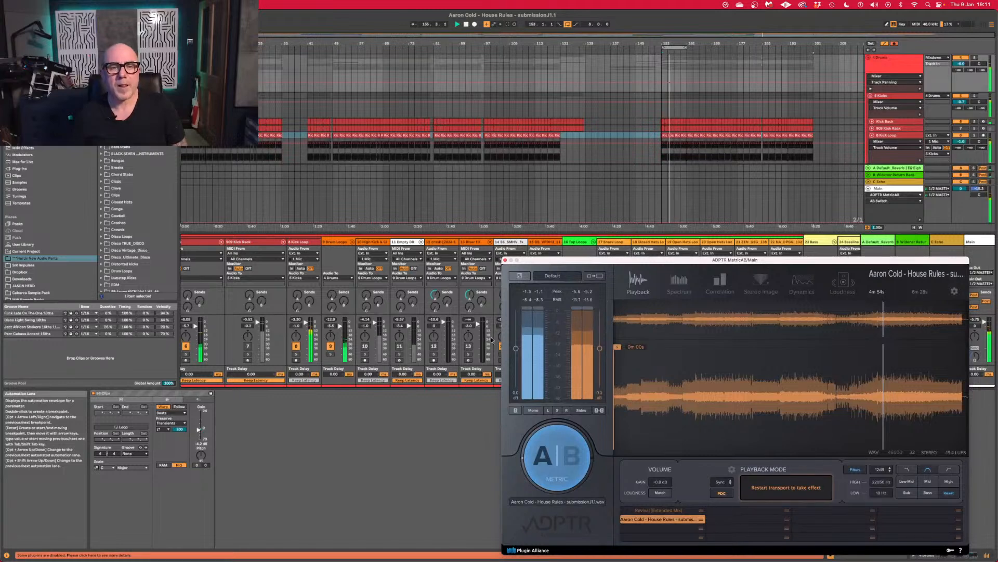
pyautogui.click(399, 346)
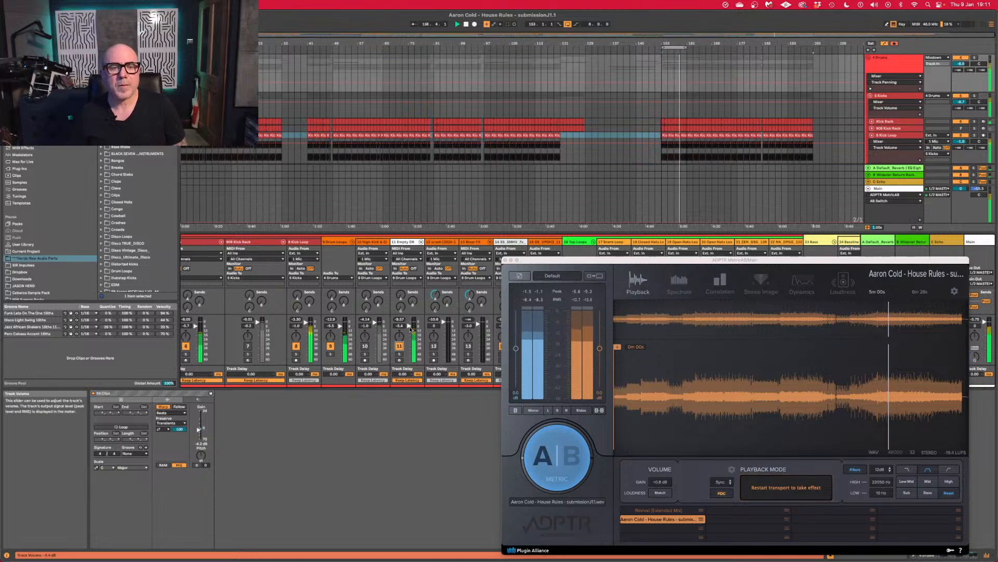
pyautogui.click(548, 462)
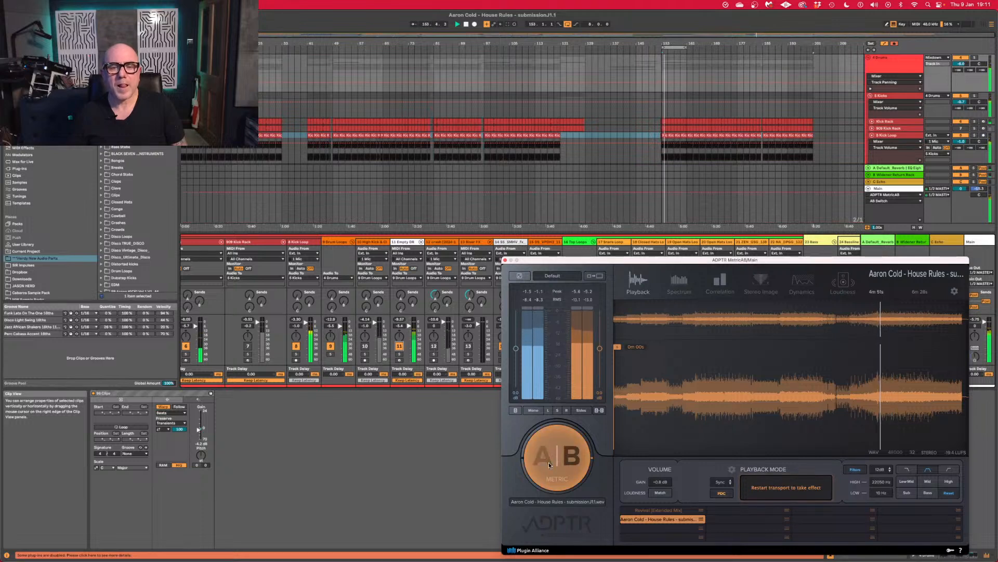
pyautogui.click(548, 462)
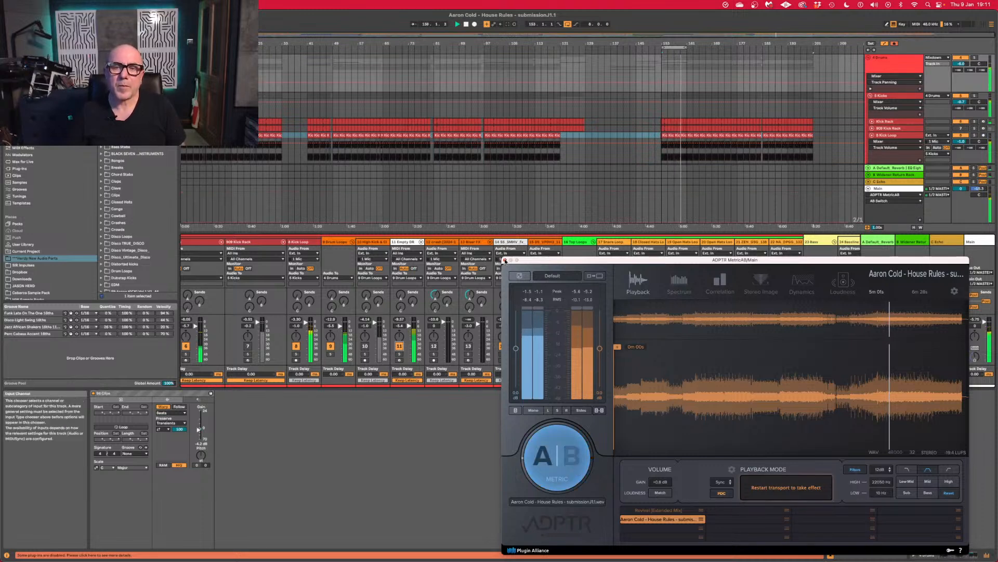
pyautogui.click(505, 260)
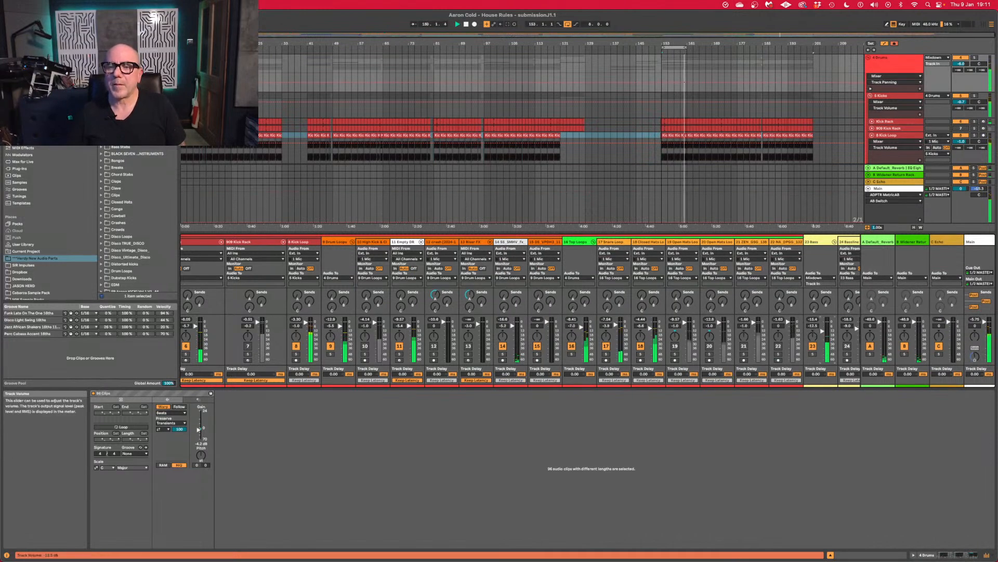
# Lower the Bass track's volume slightly, save the project and stop playback.
pyautogui.moveTo(822, 331); pyautogui.dragTo(822, 333)
pyautogui.press('super+s')
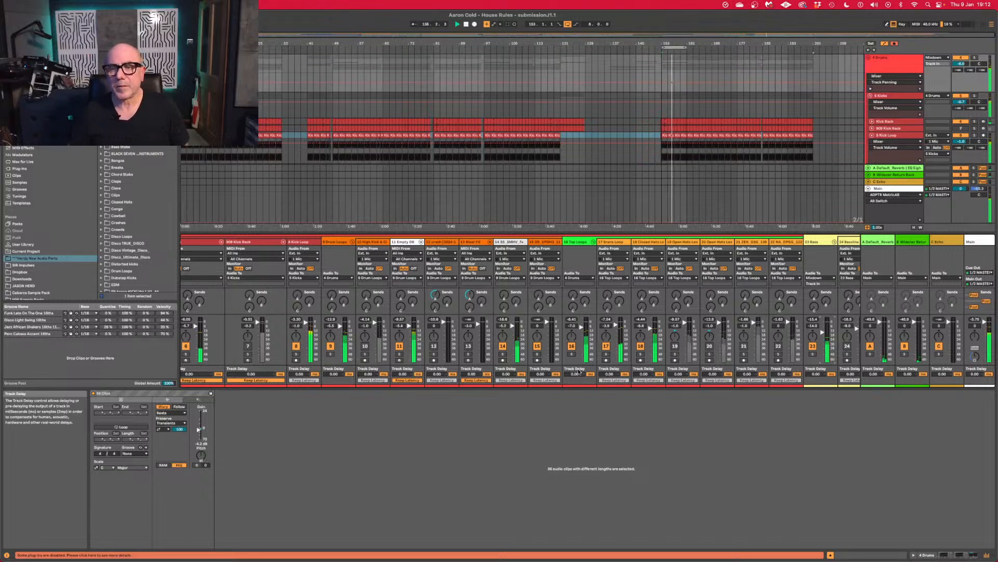
pyautogui.press('space')
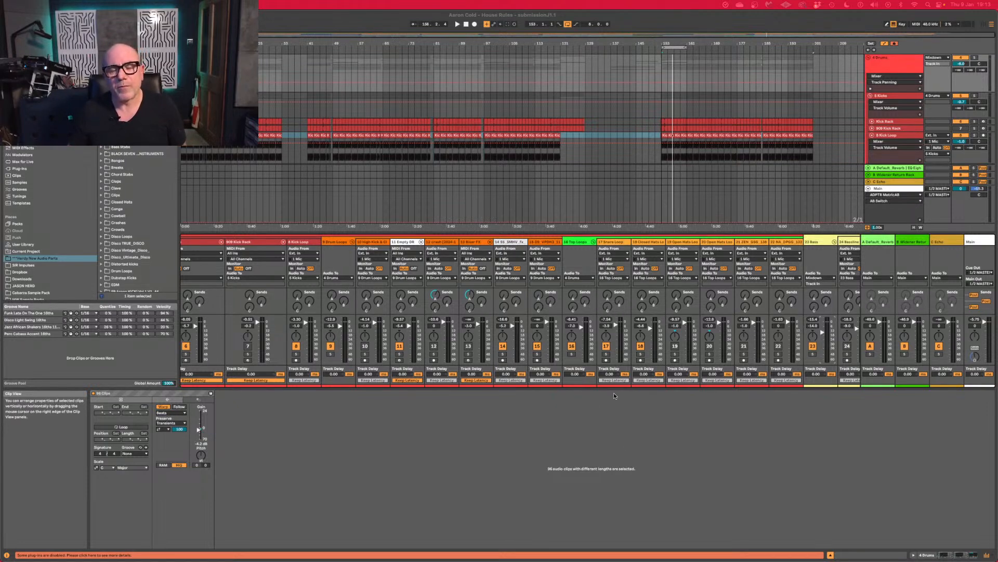
pyautogui.hscroll(10, 614, 365)
pyautogui.hscroll(6, 614, 364)
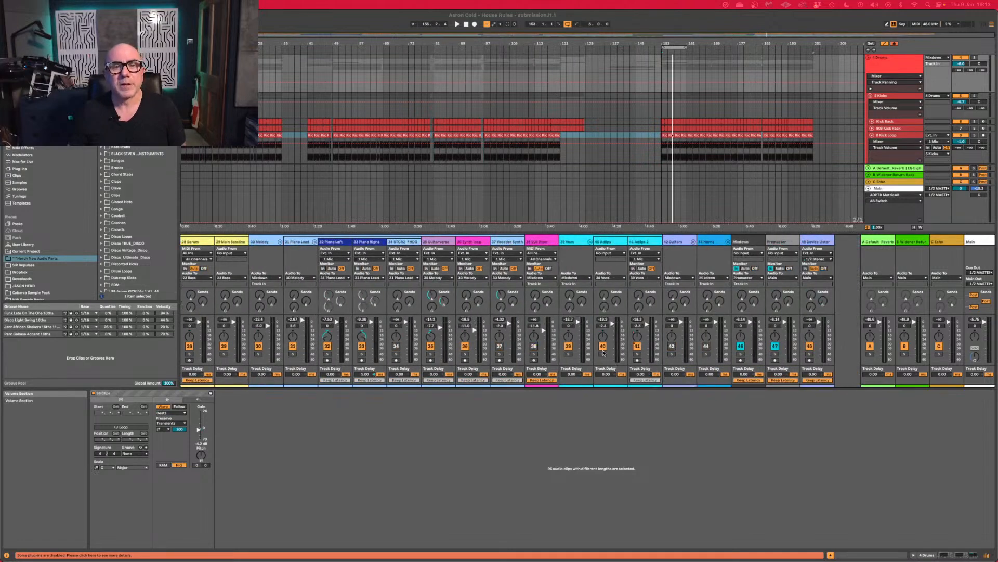
pyautogui.hscroll(-15, 603, 353)
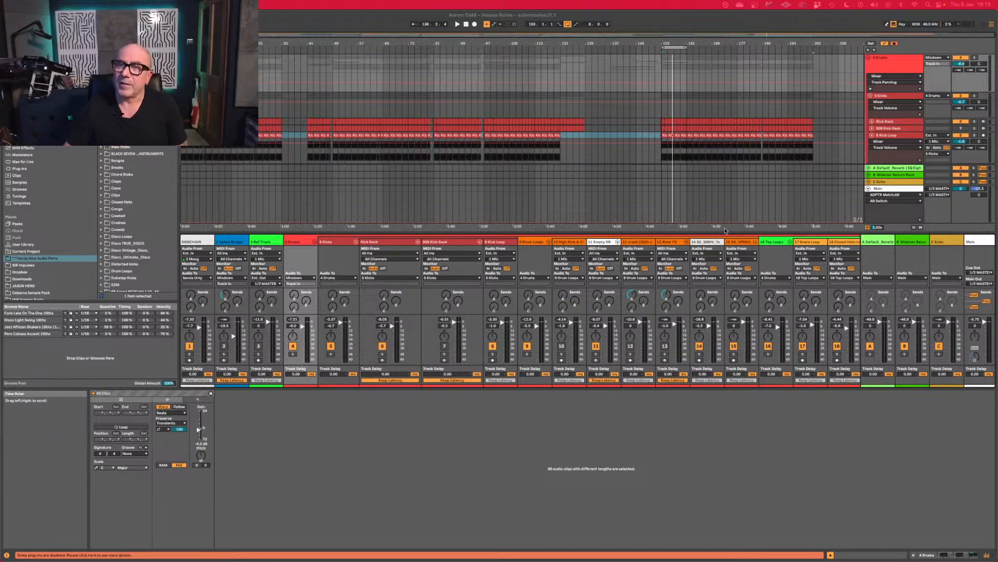
# Reopen MetricAB during playback, switch monitoring to the reference track and restart the transport so its pending playback change takes effect.
pyautogui.press('space')
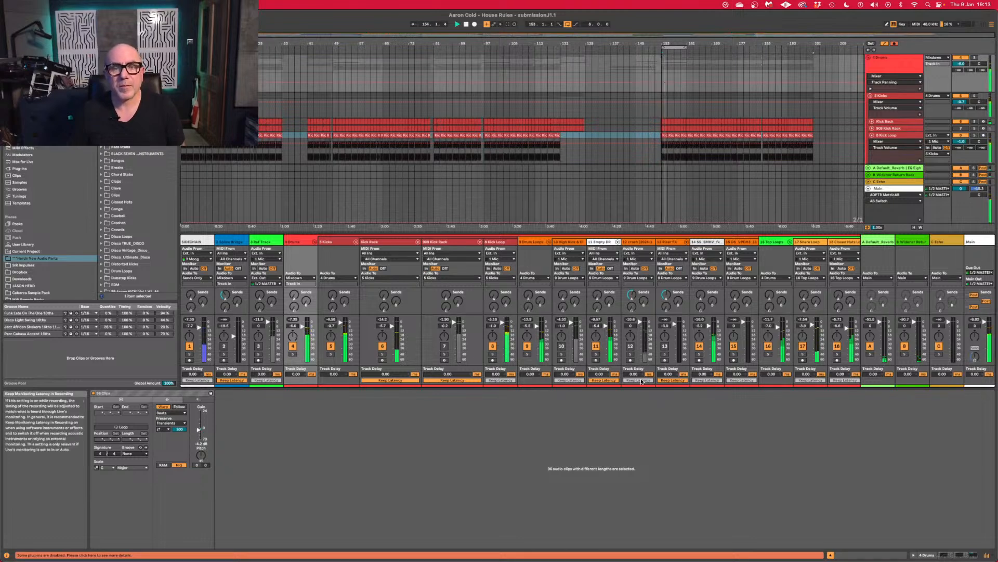
pyautogui.press('alt+super+p')
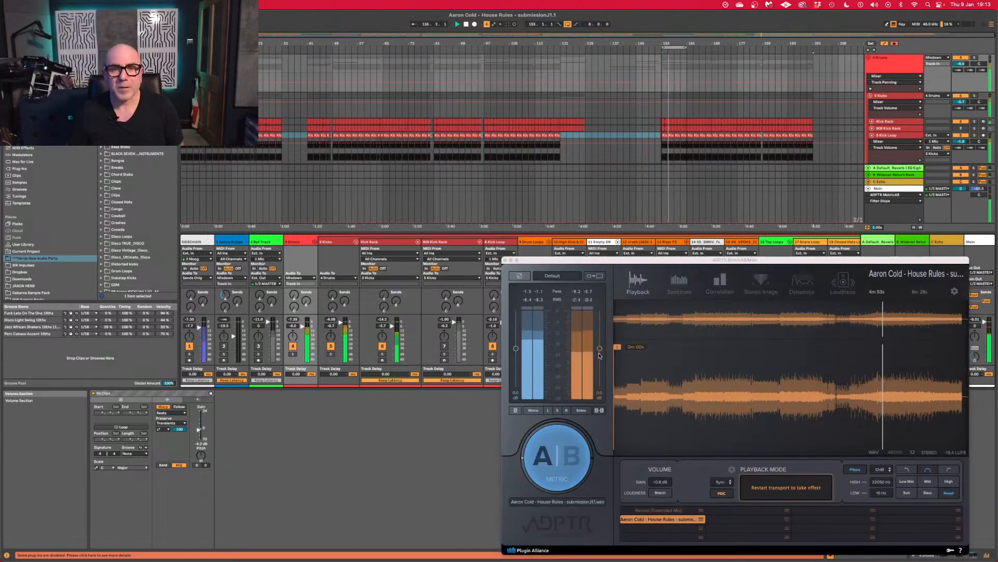
pyautogui.click(573, 447)
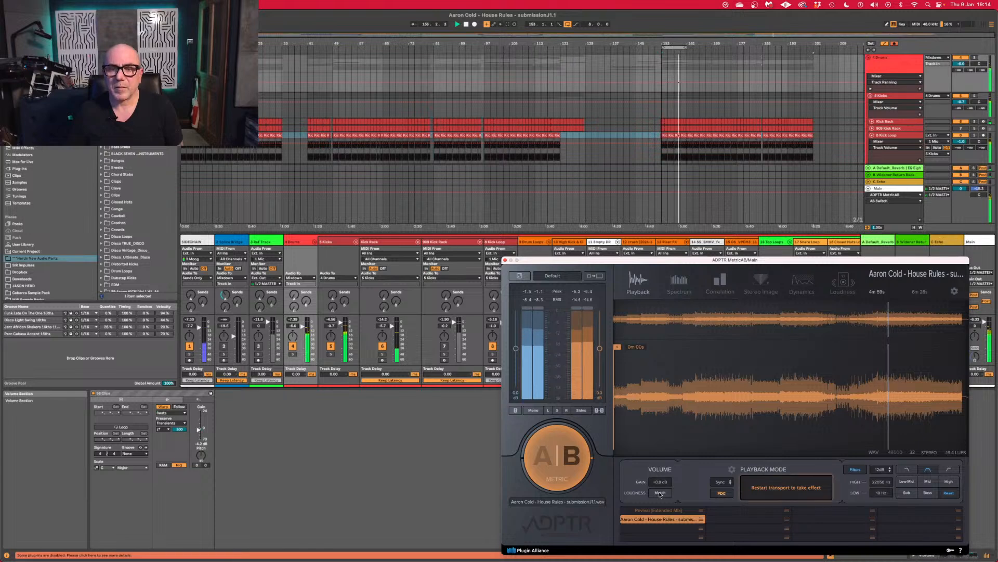
pyautogui.press('space')
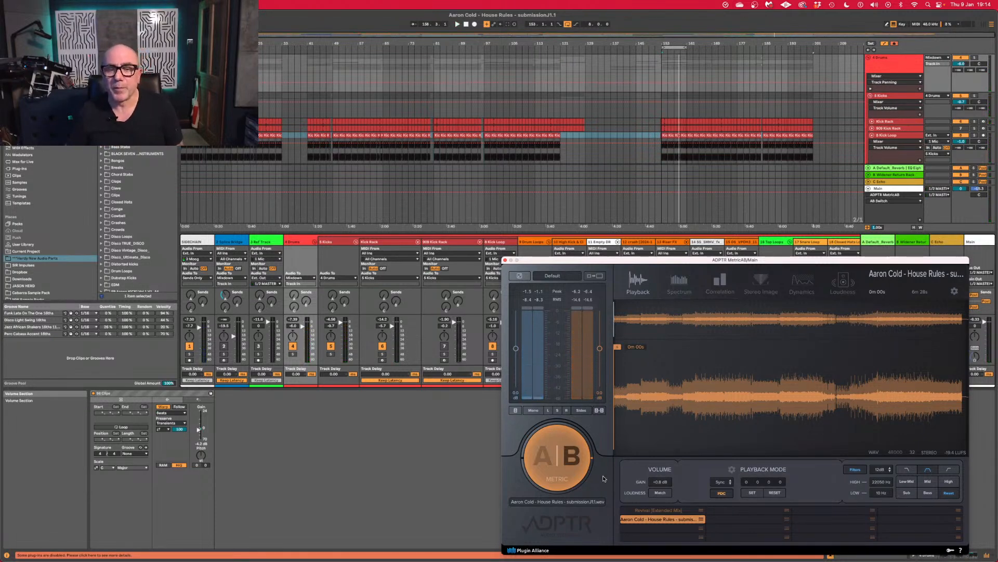
pyautogui.press('space')
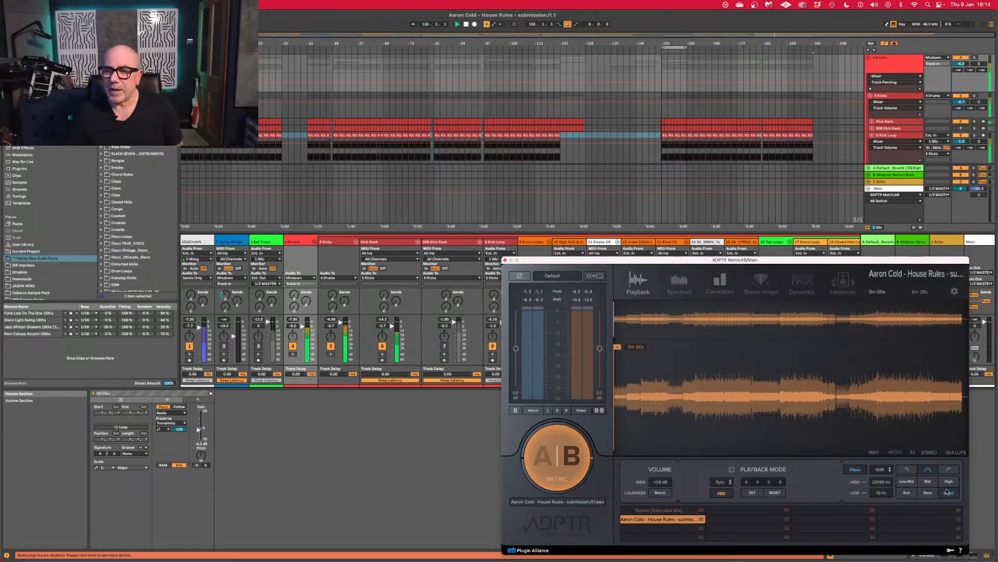
# Isolate the Sub band in MetricAB and compare the reference with the mix in that range, stopping playback after listening.
pyautogui.click(909, 492)
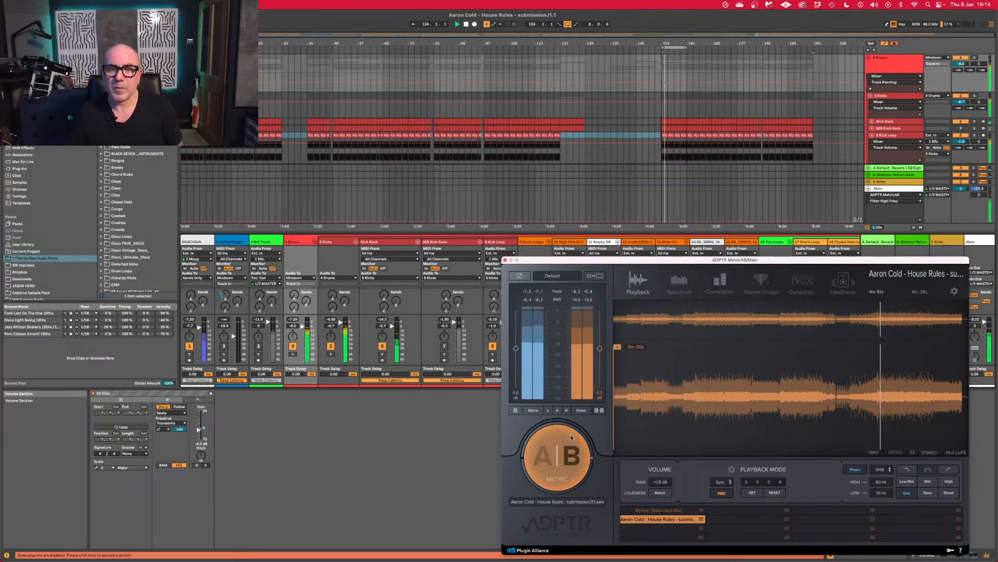
pyautogui.click(568, 456)
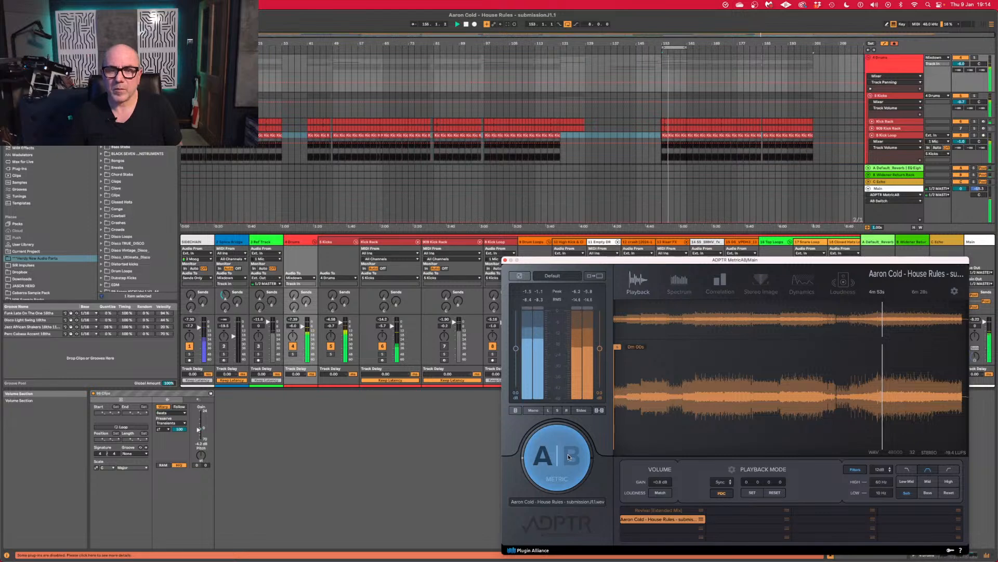
pyautogui.press('space')
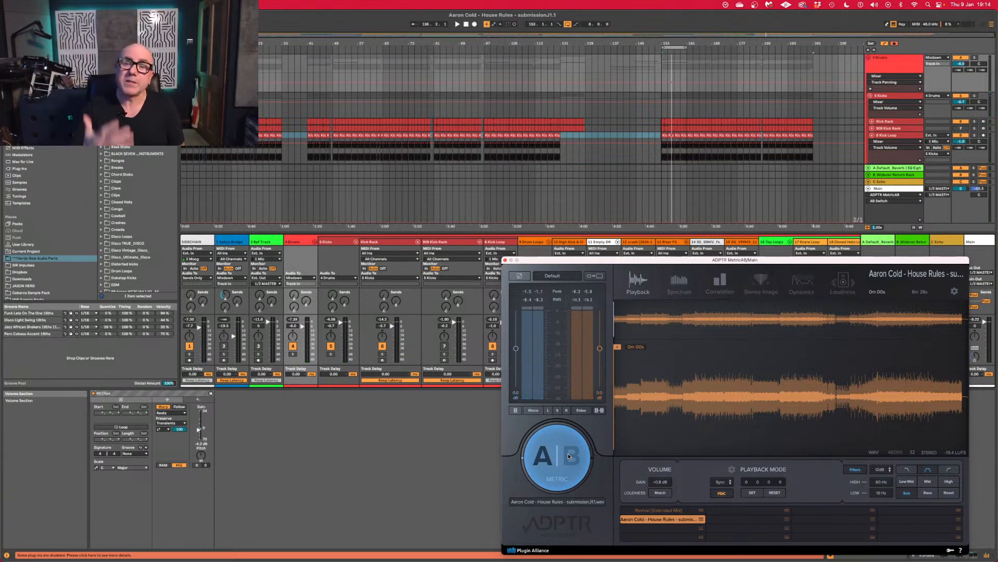
# Resume playback with MetricAB's Bass band filter and compare the mix with the reference, ending on the reference.
pyautogui.press('space')
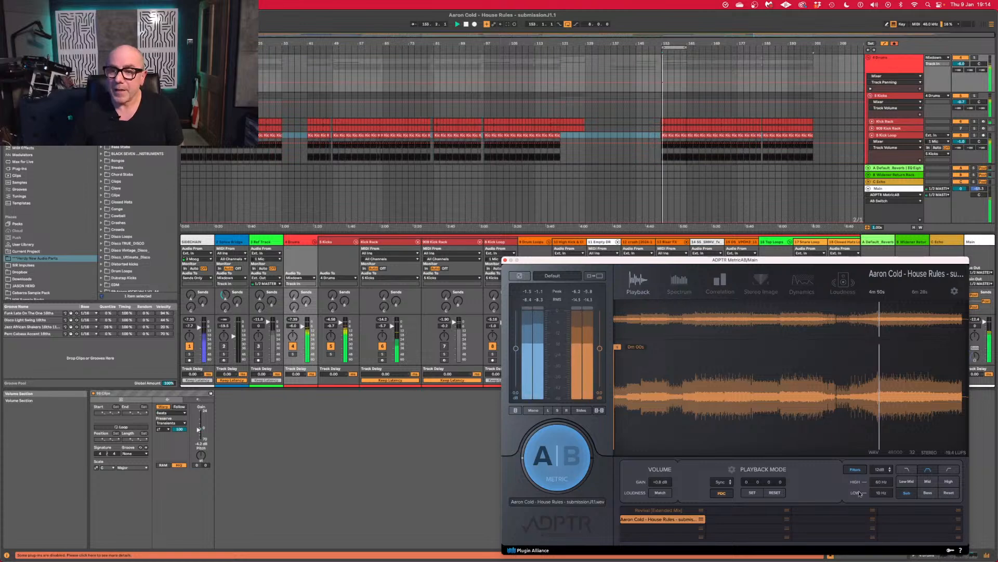
pyautogui.click(926, 493)
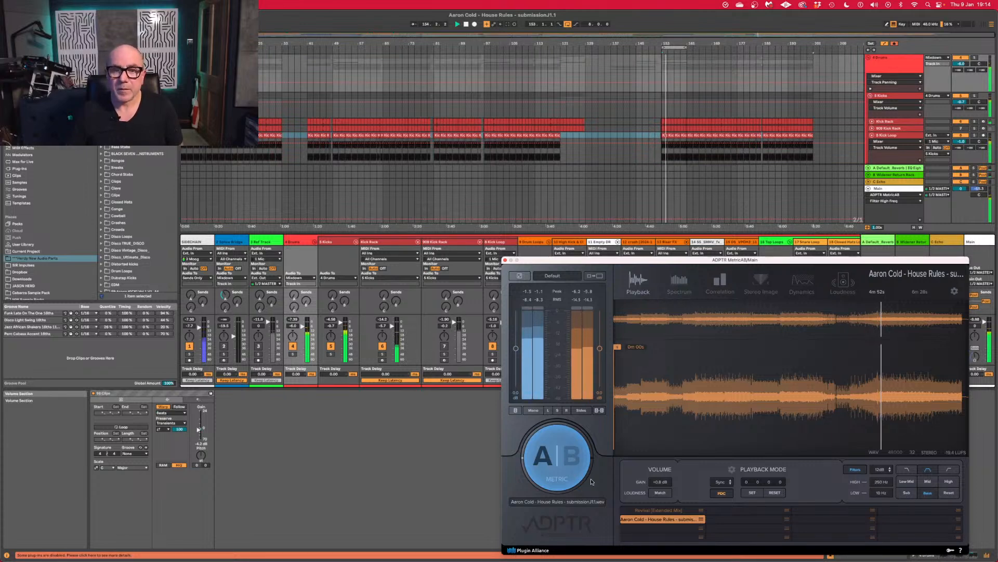
pyautogui.click(567, 466)
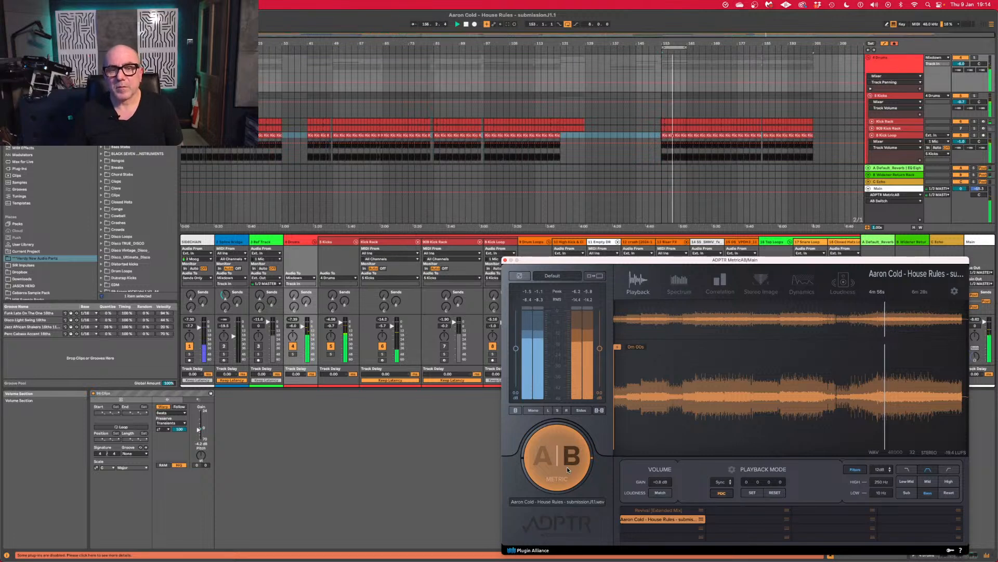
pyautogui.press('space')
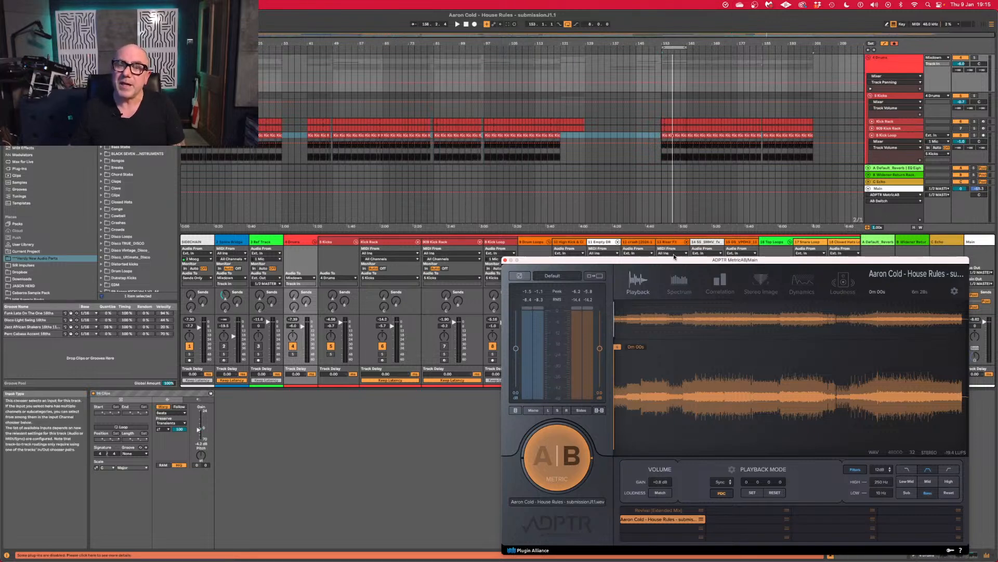
# Reposition the MetricAB window and alternate repeatedly between reference and mix to recheck the bass range during playback.
pyautogui.moveTo(674, 262); pyautogui.dragTo(655, 236)
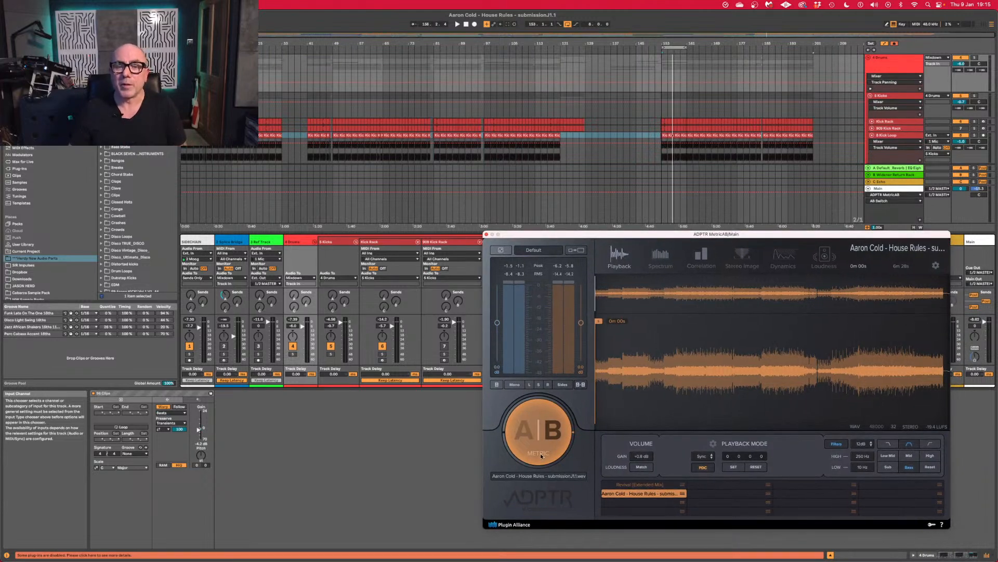
pyautogui.press('space')
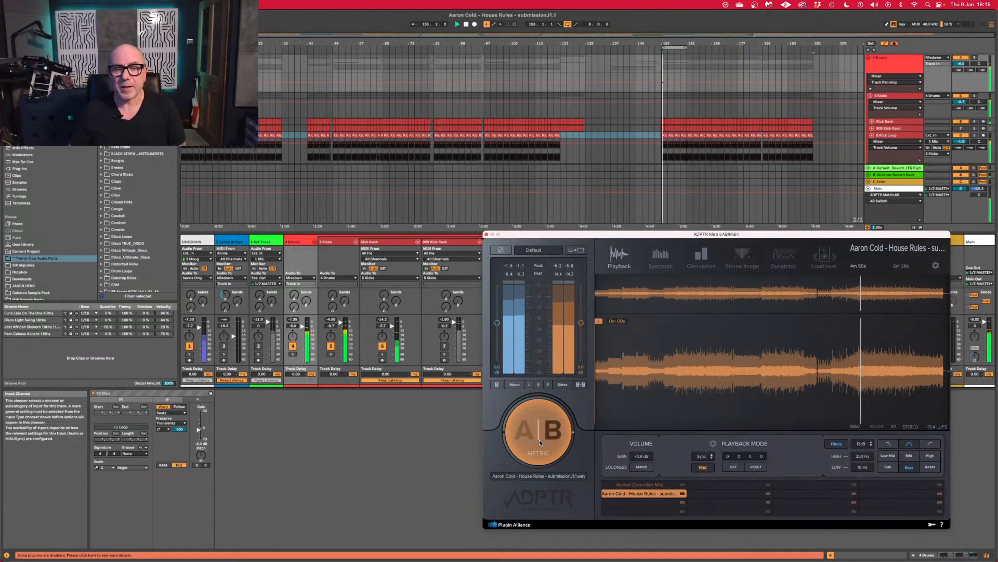
pyautogui.click(539, 439)
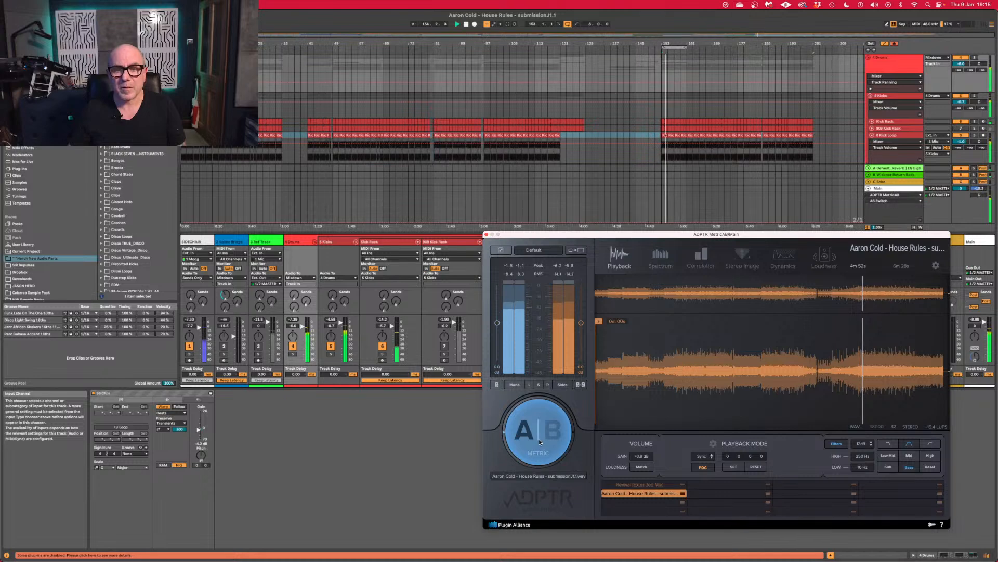
pyautogui.click(538, 436)
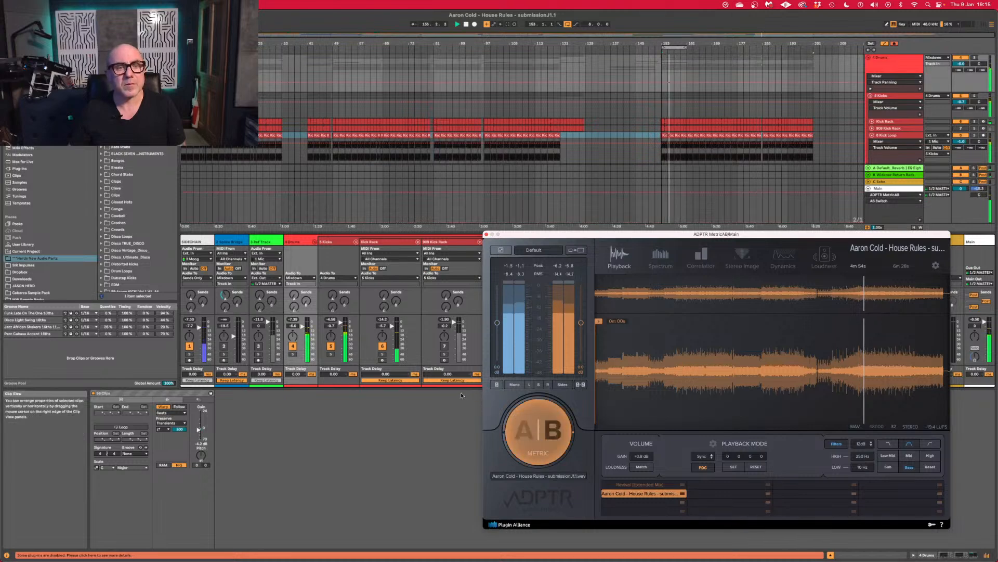
pyautogui.click(544, 438)
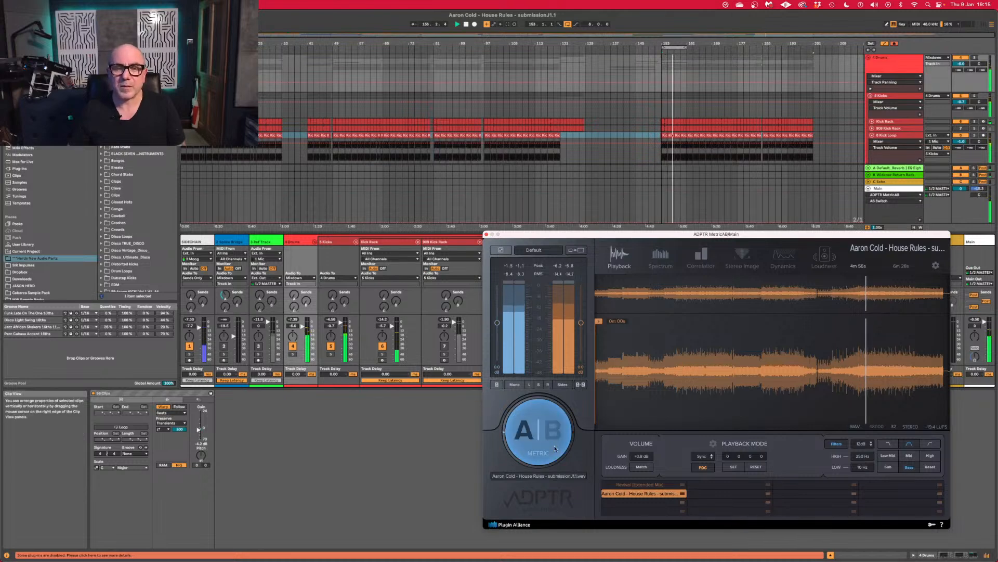
pyautogui.click(543, 438)
pyautogui.press('space')
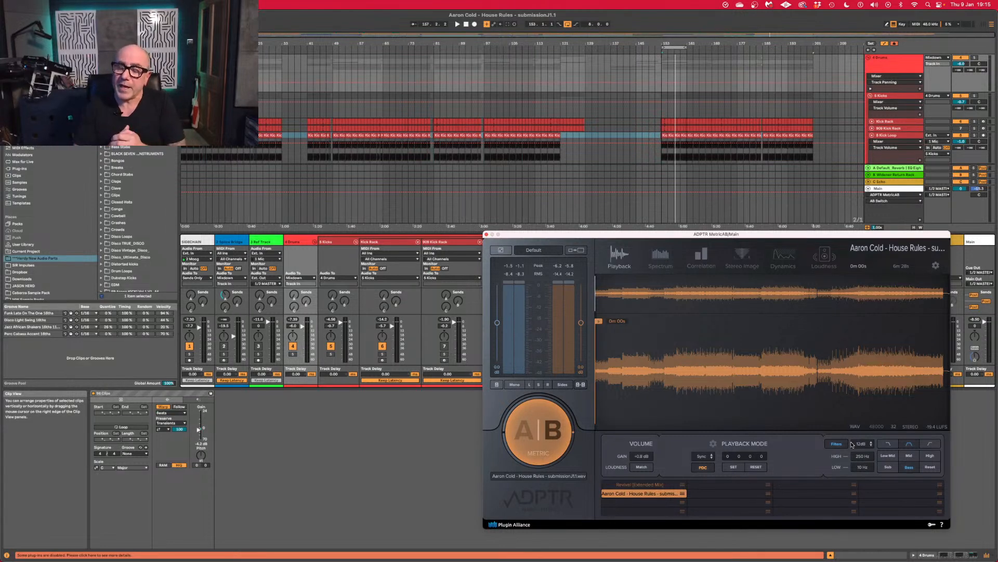
# Restart playback, set the MetricAB filter to the Low-Mid band (250–800 Hz) and switch from the reference to the mix.
pyautogui.press('space')
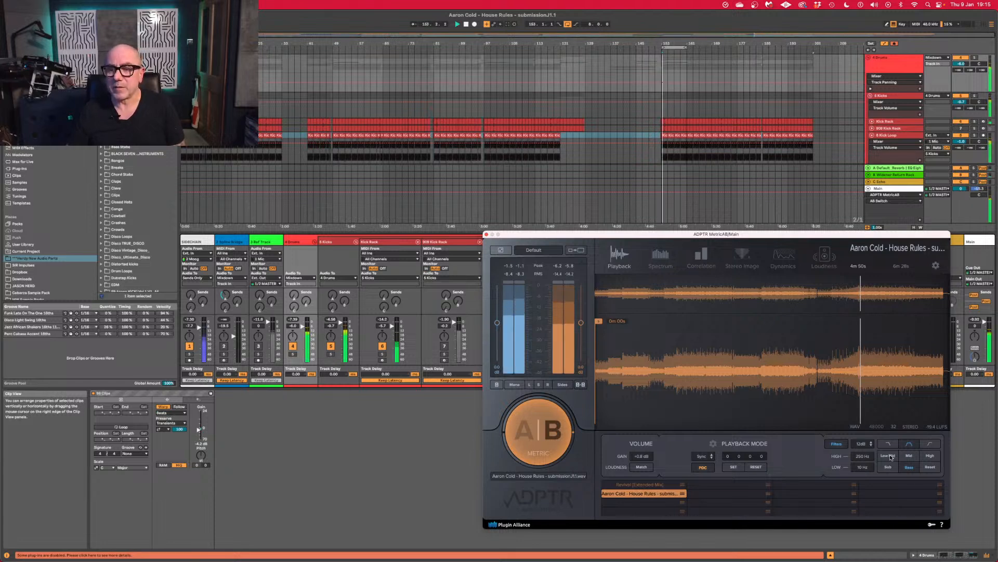
pyautogui.click(889, 456)
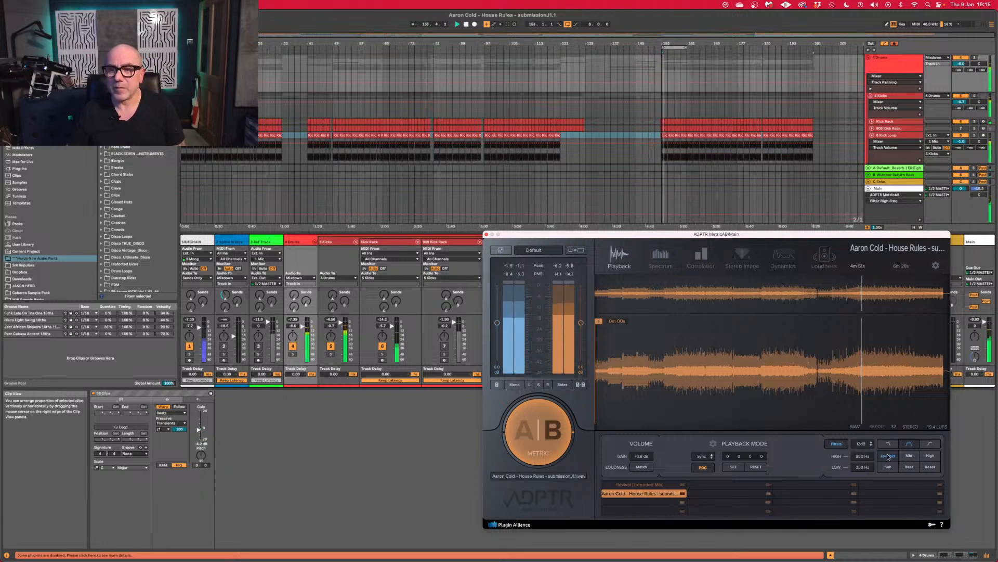
pyautogui.click(546, 444)
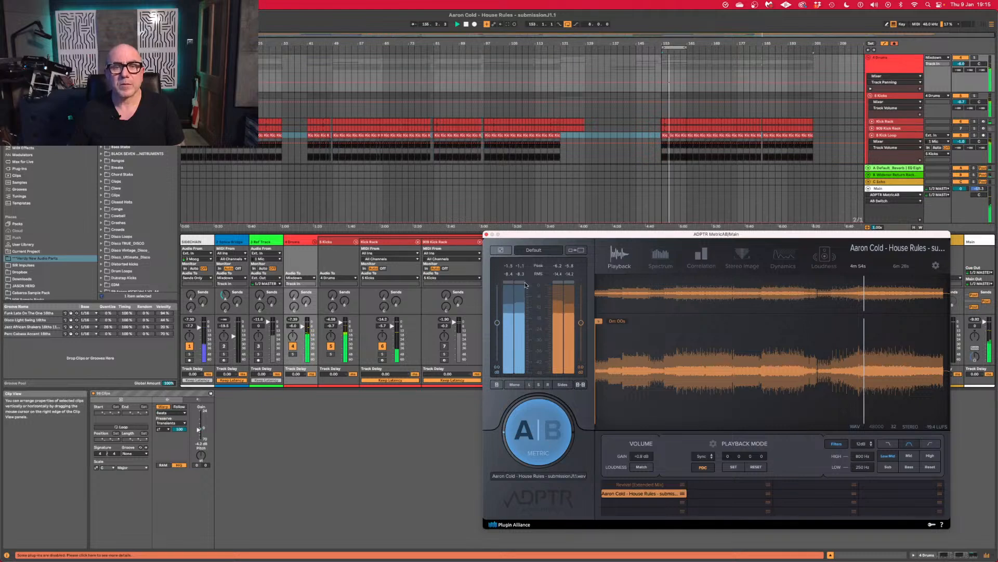
# Move the MetricAB window clear of the channel faders and raise the volume of the Melody track (30) slightly during playback.
pyautogui.moveTo(537, 235); pyautogui.dragTo(281, 216)
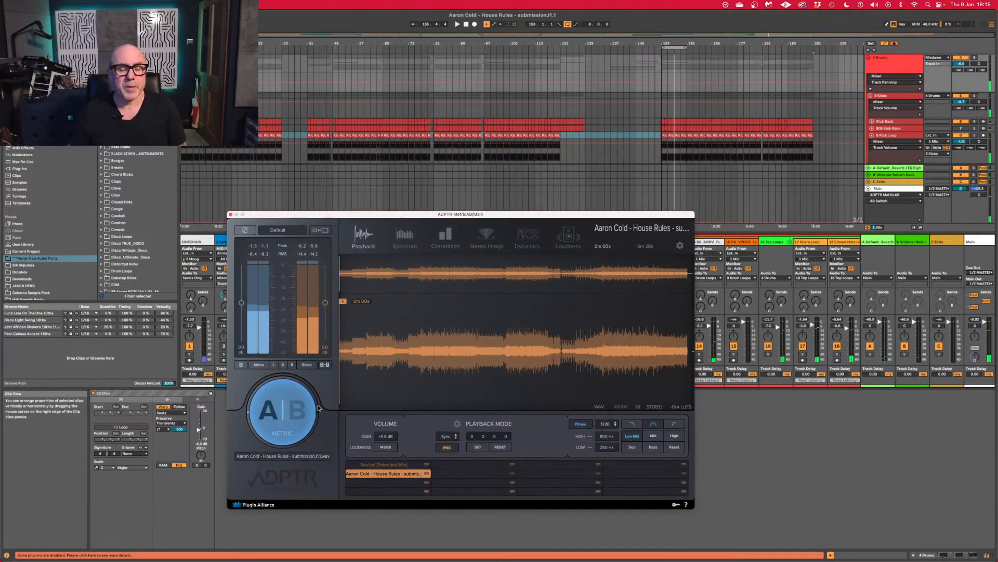
pyautogui.press('space')
pyautogui.hscroll(1, 758, 319)
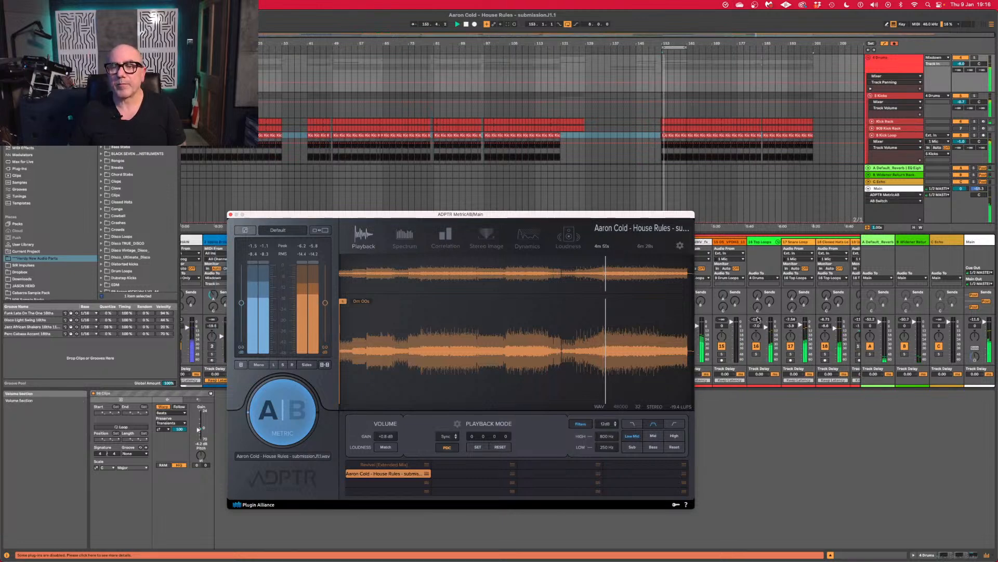
pyautogui.hscroll(14, 758, 320)
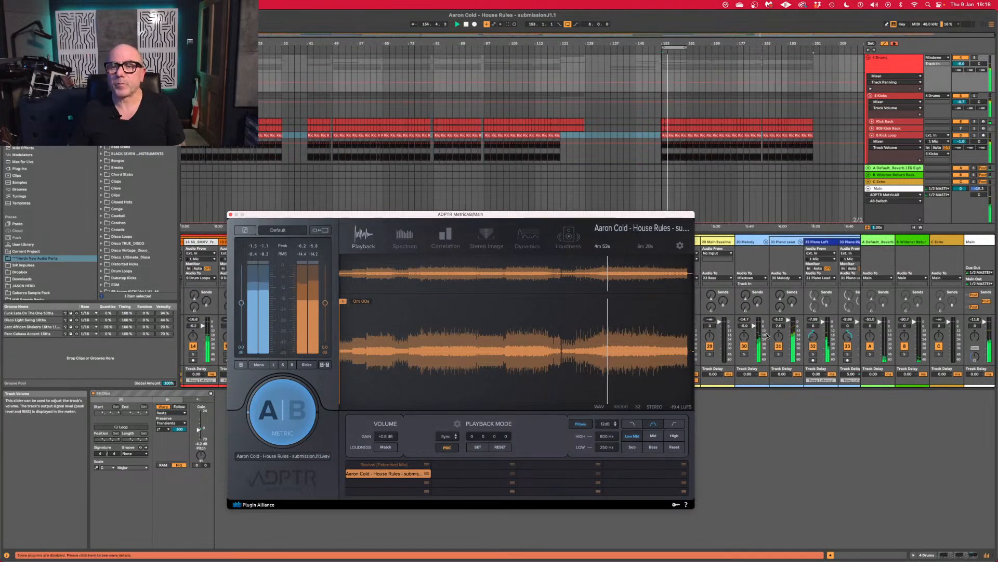
pyautogui.click(755, 327)
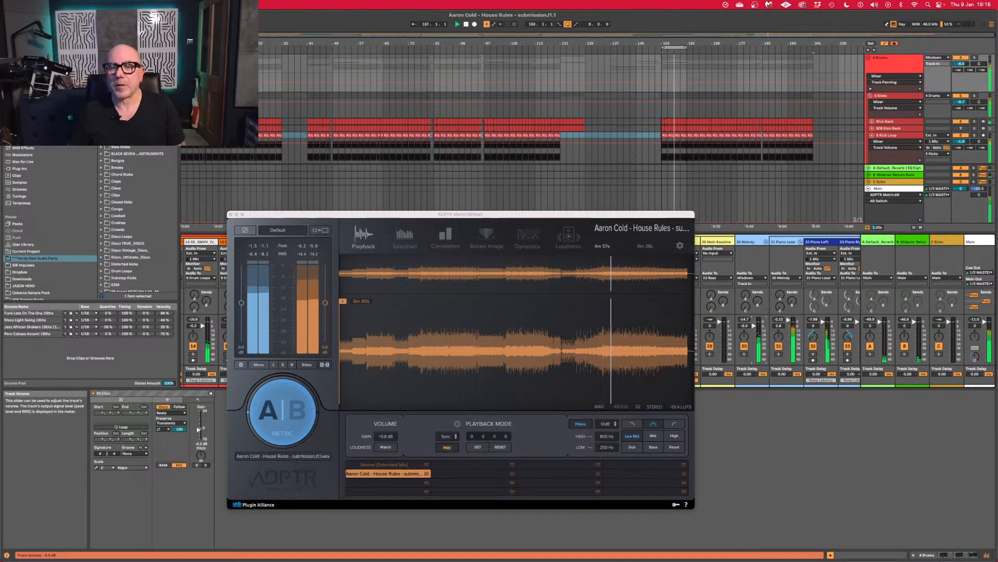
pyautogui.moveTo(758, 326); pyautogui.dragTo(758, 323)
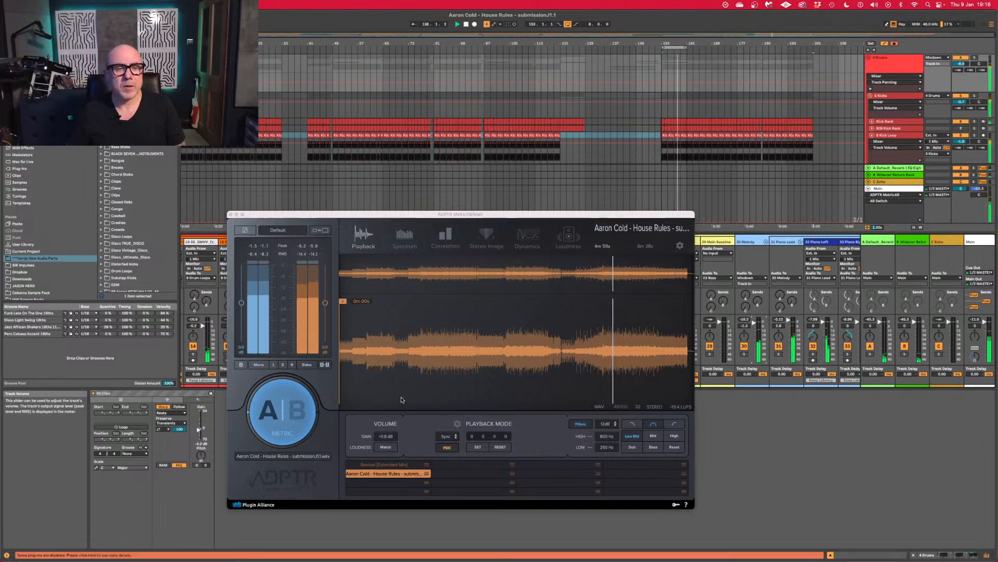
# Alternate between mix and reference in the Low-Mid band over repeated playback passes, stopping with the mix selected.
pyautogui.click(295, 421)
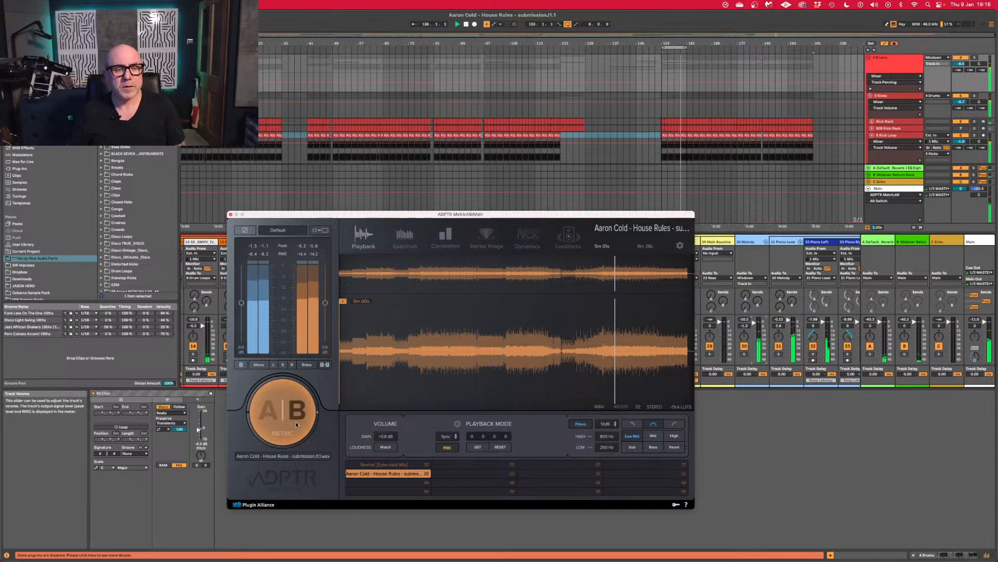
pyautogui.click(296, 421)
pyautogui.press('space')
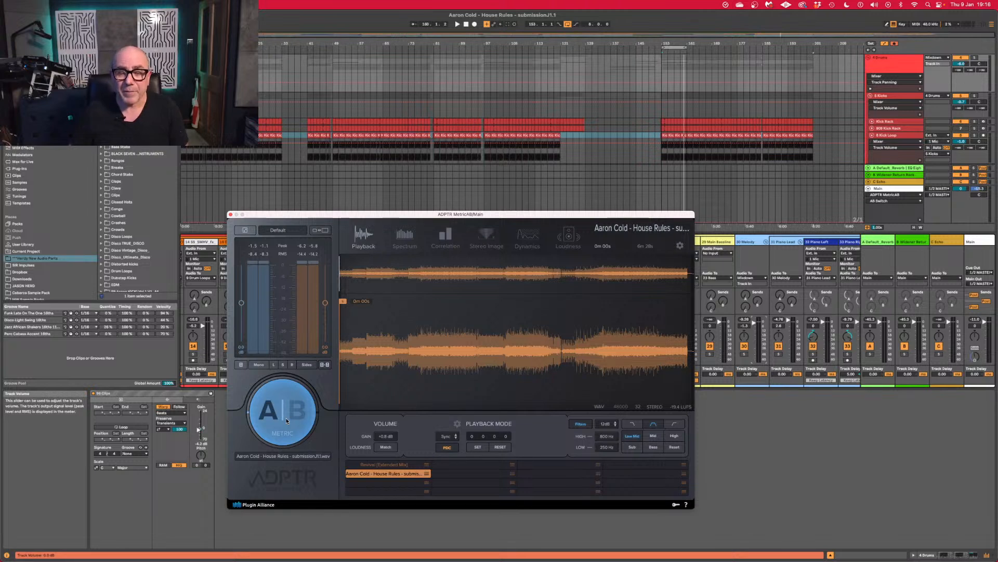
pyautogui.press('space')
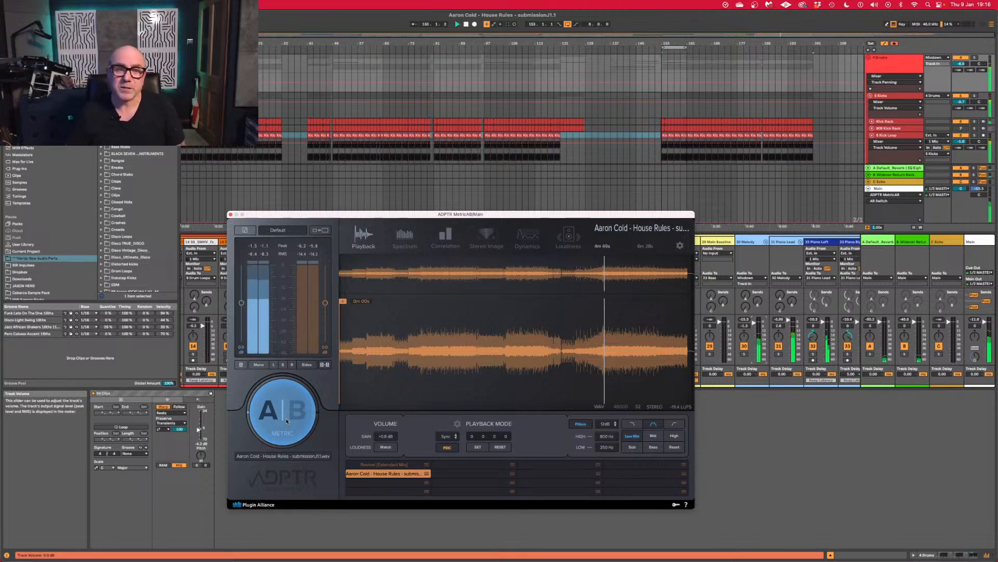
pyautogui.click(286, 420)
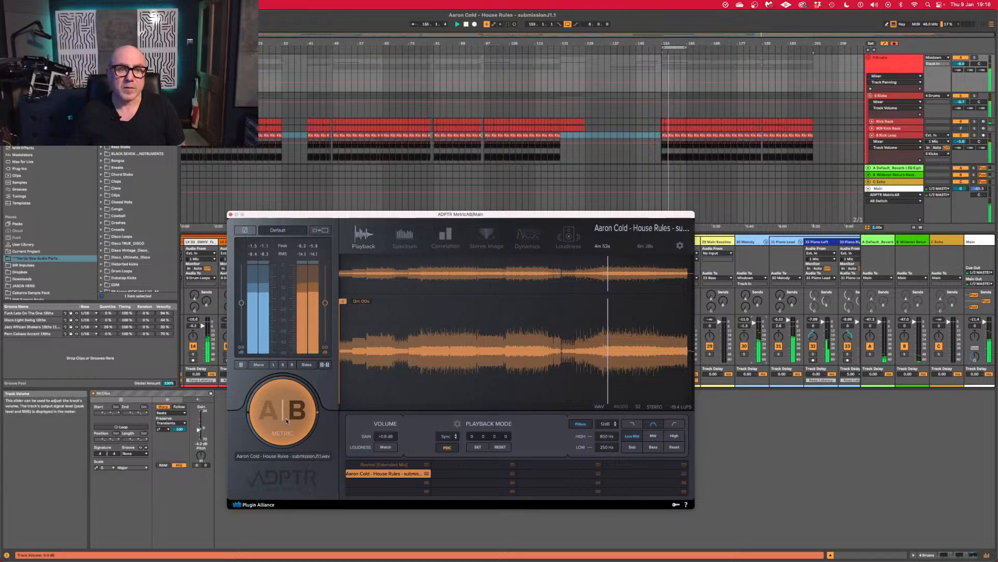
pyautogui.click(286, 421)
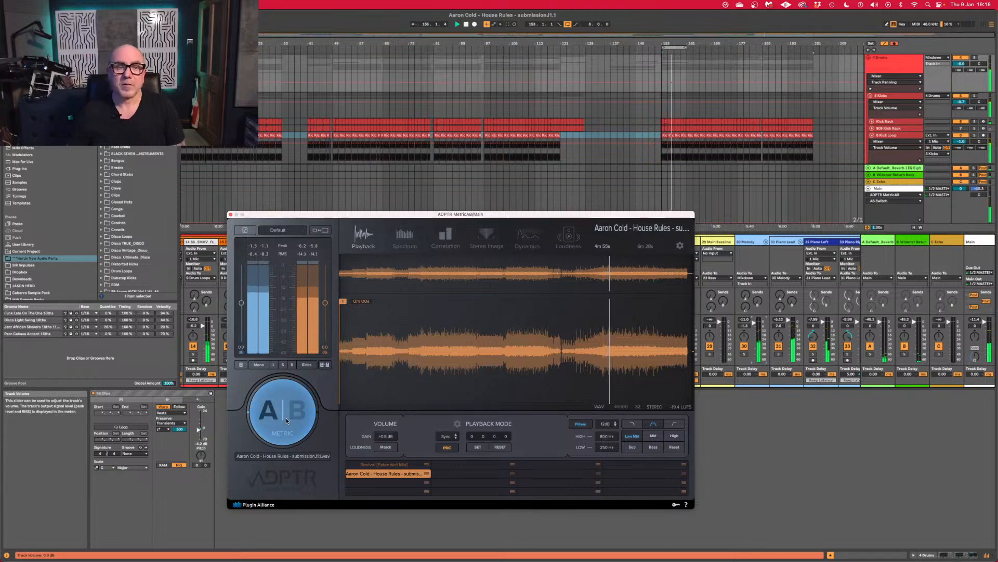
pyautogui.click(286, 421)
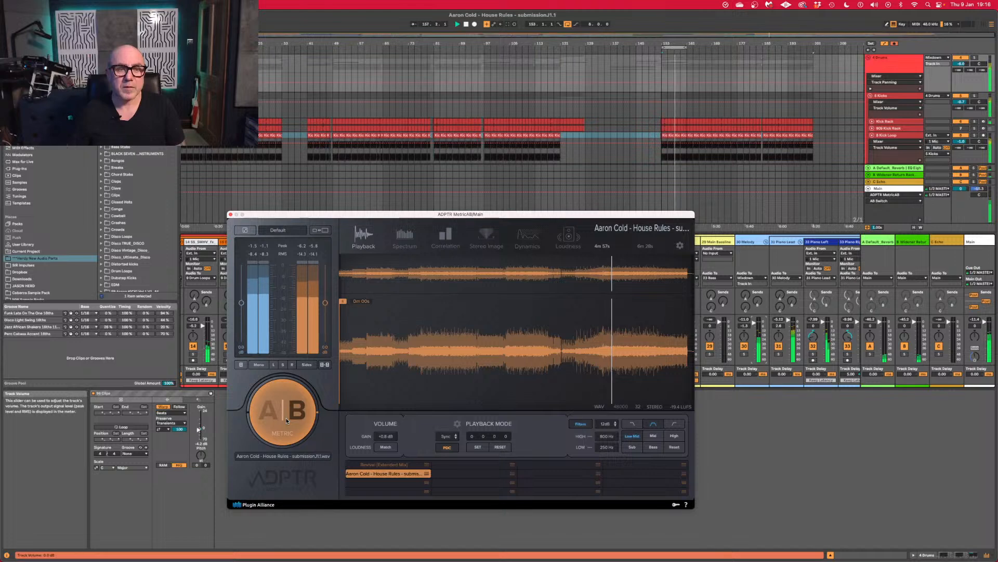
pyautogui.click(285, 419)
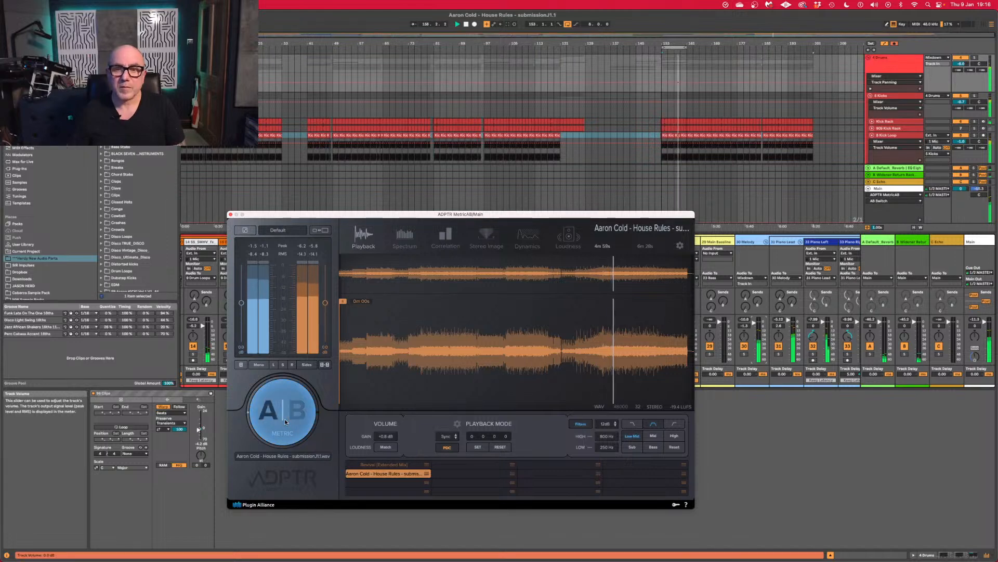
pyautogui.press('space')
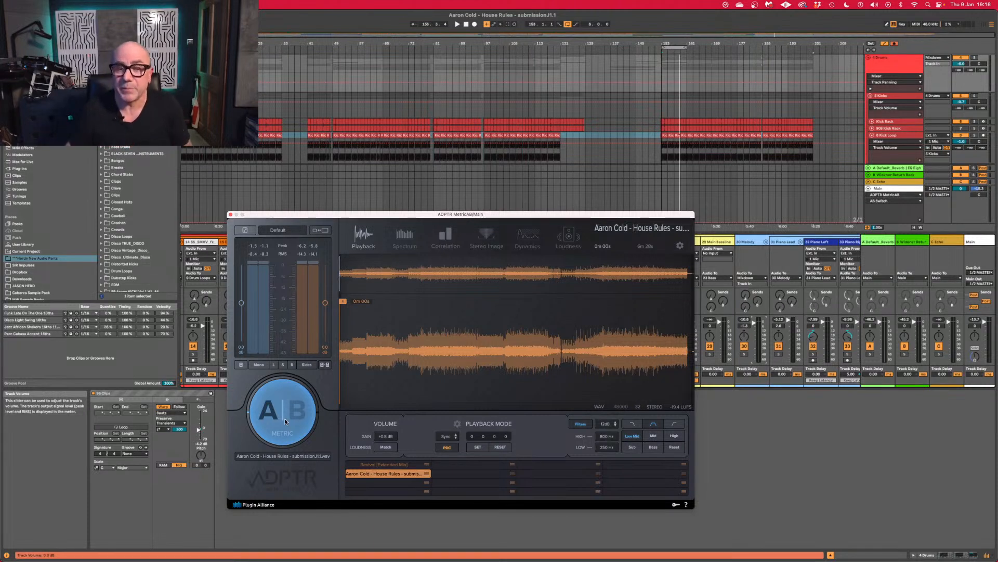
# Restart playback, set the MetricAB filter to the Mid band (800–4000 Hz) and compare mix and reference, ending on the reference.
pyautogui.press('space')
pyautogui.click(285, 418)
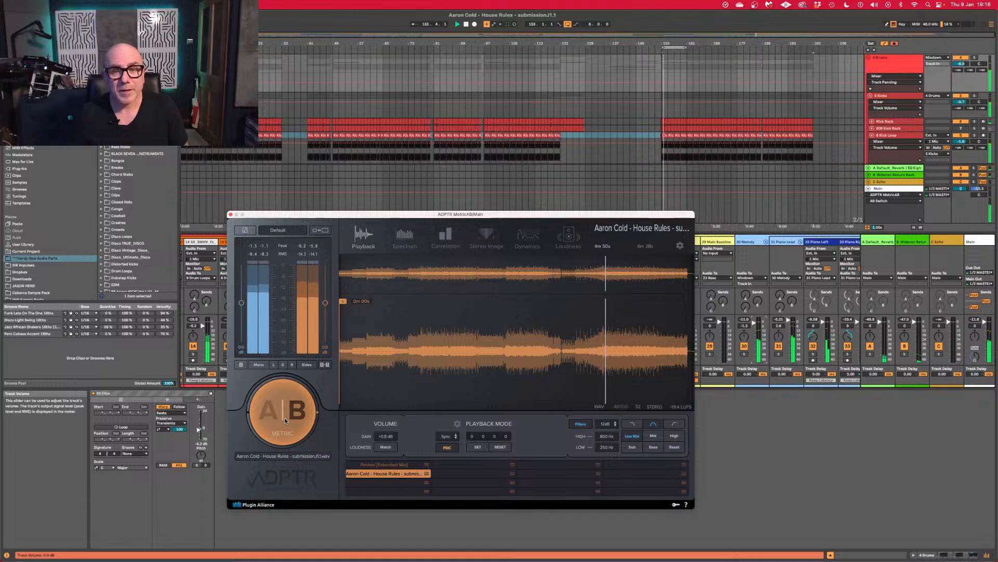
pyautogui.click(285, 417)
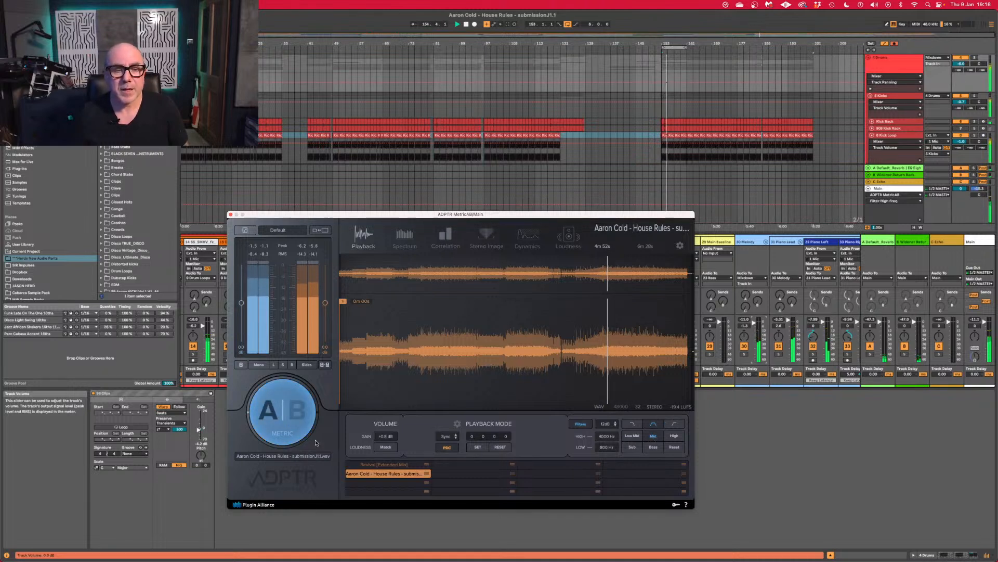
pyautogui.click(297, 417)
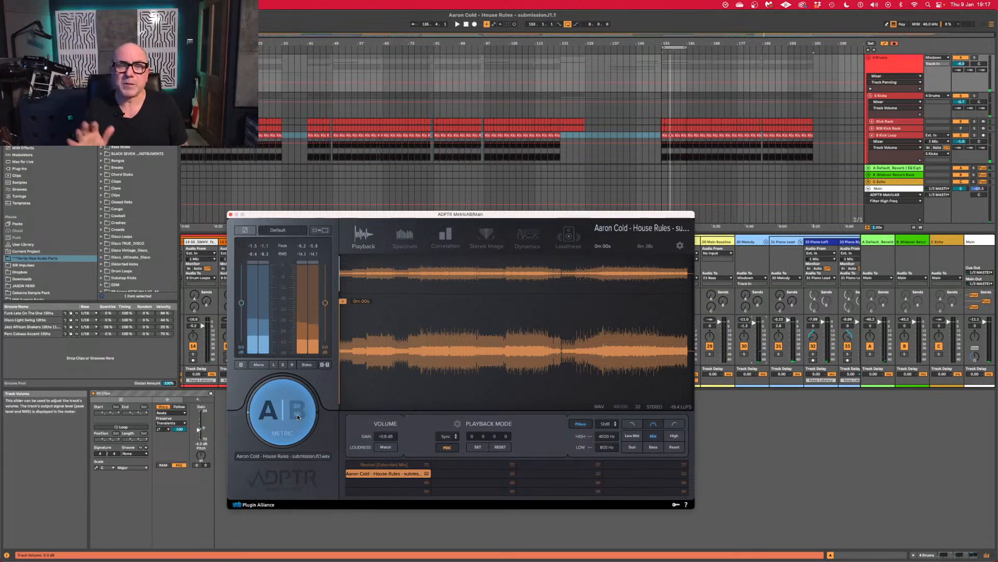
pyautogui.press('space')
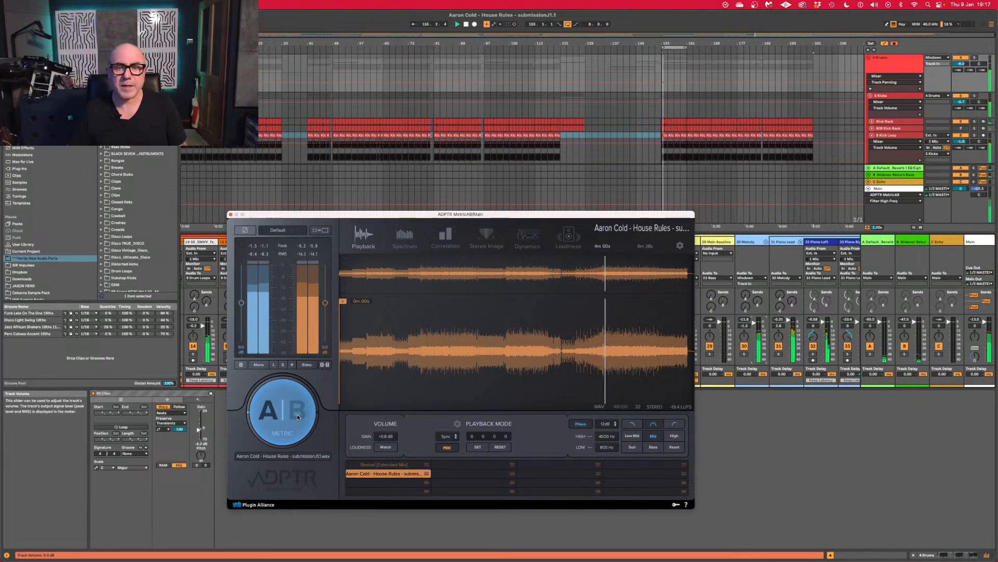
pyautogui.click(297, 414)
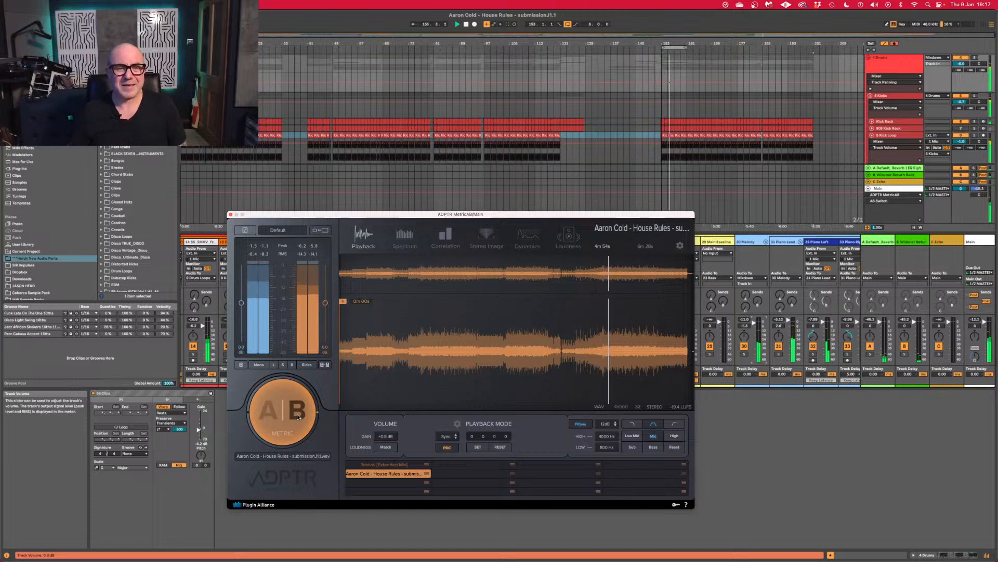
pyautogui.press('space')
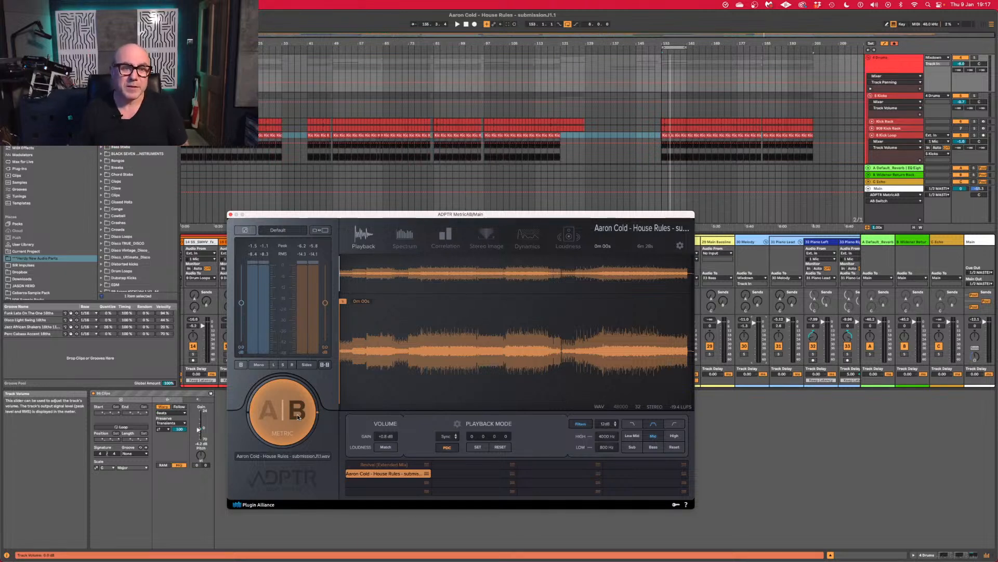
# Set the MetricAB filter to the High band (4000–22050 Hz) and resume playback, switching from the reference to the mix.
pyautogui.press('space')
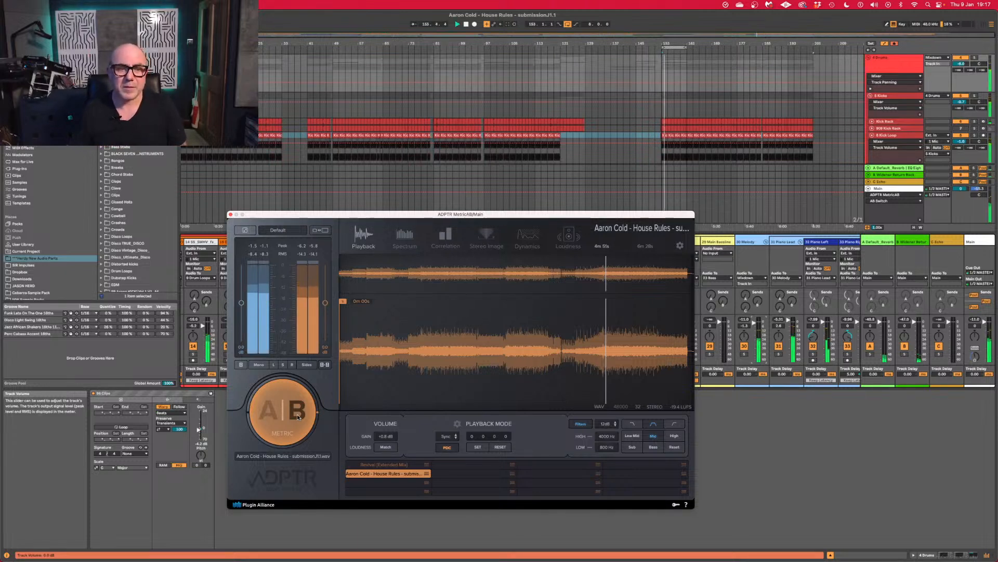
pyautogui.press('space')
pyautogui.click(673, 436)
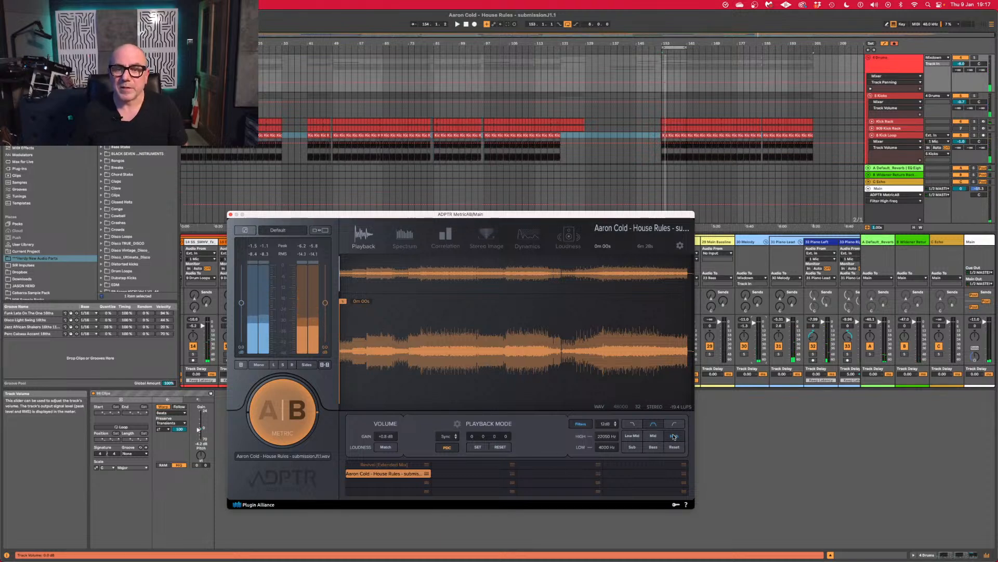
pyautogui.press('space')
pyautogui.click(278, 423)
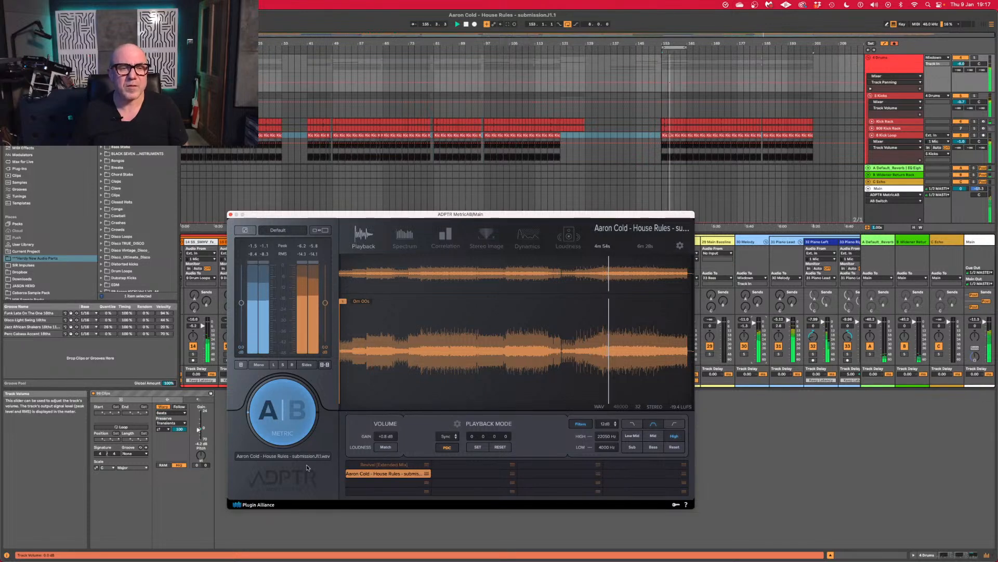
# Move the MetricAB window clear of the drum channels and raise the Empty DR track's (11) volume slightly during playback.
pyautogui.moveTo(329, 219); pyautogui.dragTo(489, 223)
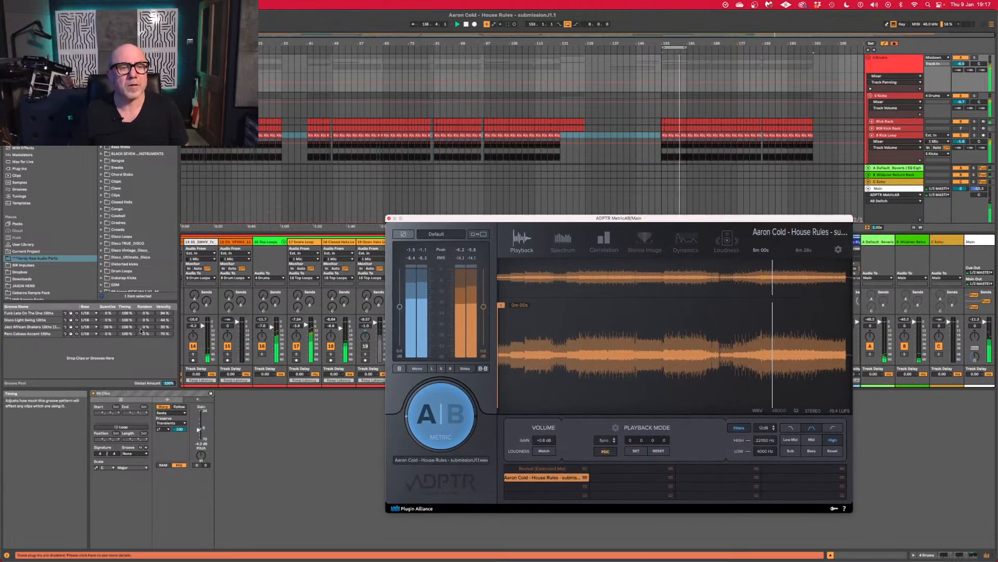
pyautogui.hscroll(-5, 241, 329)
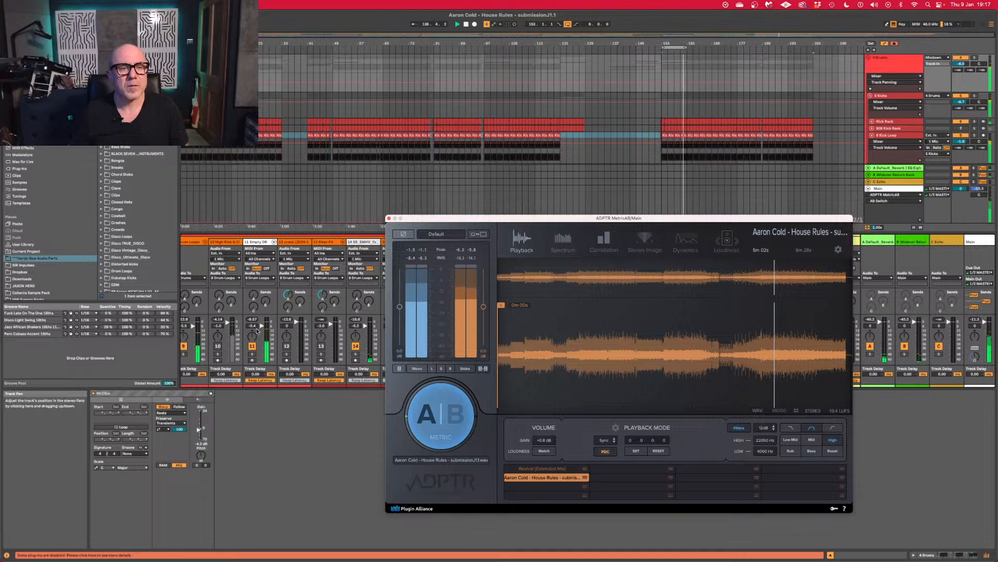
pyautogui.click(262, 326)
pyautogui.moveTo(262, 326); pyautogui.dragTo(262, 325)
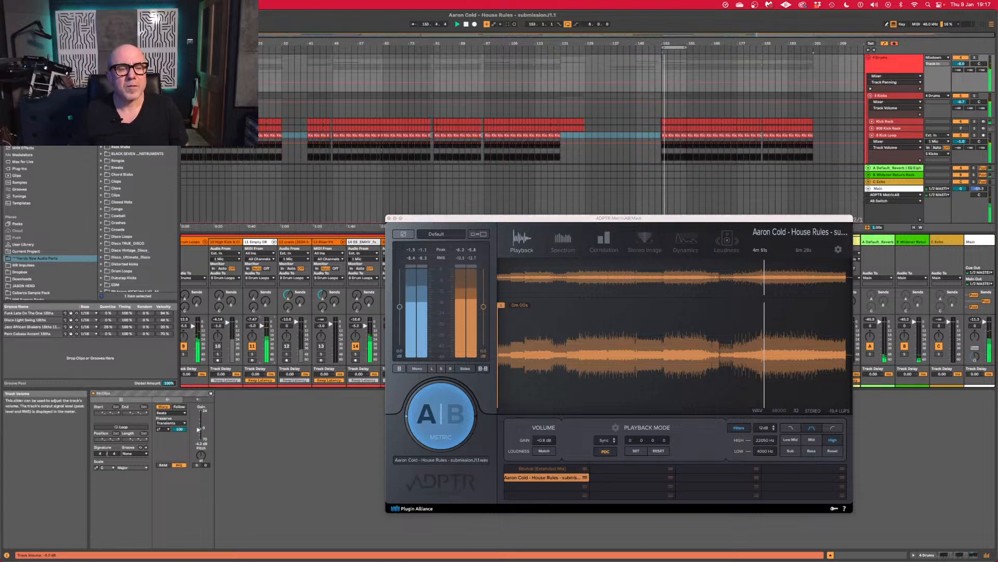
# Recheck the High band against the reference, restarting playback and switching back to the mix.
pyautogui.click(454, 415)
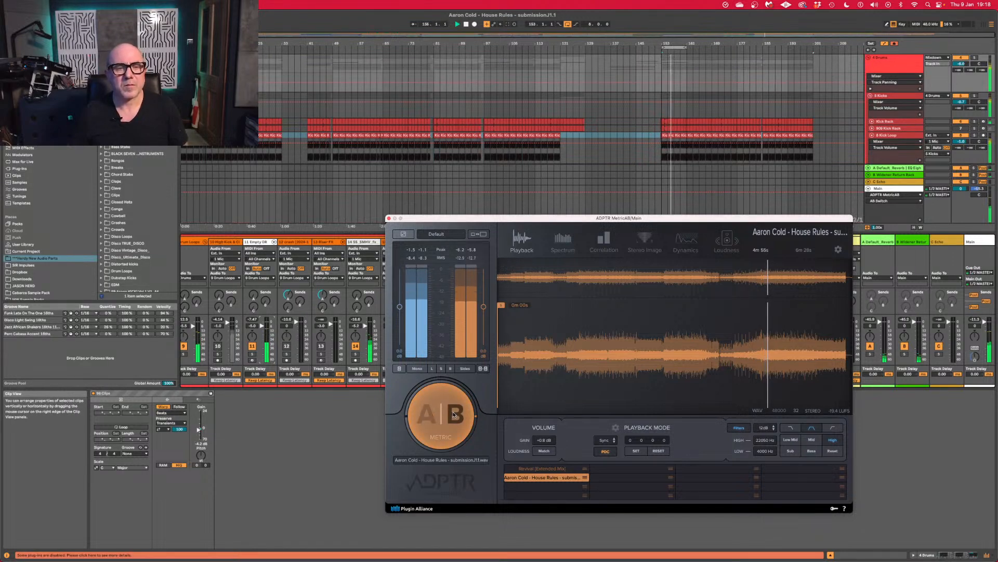
pyautogui.press('space')
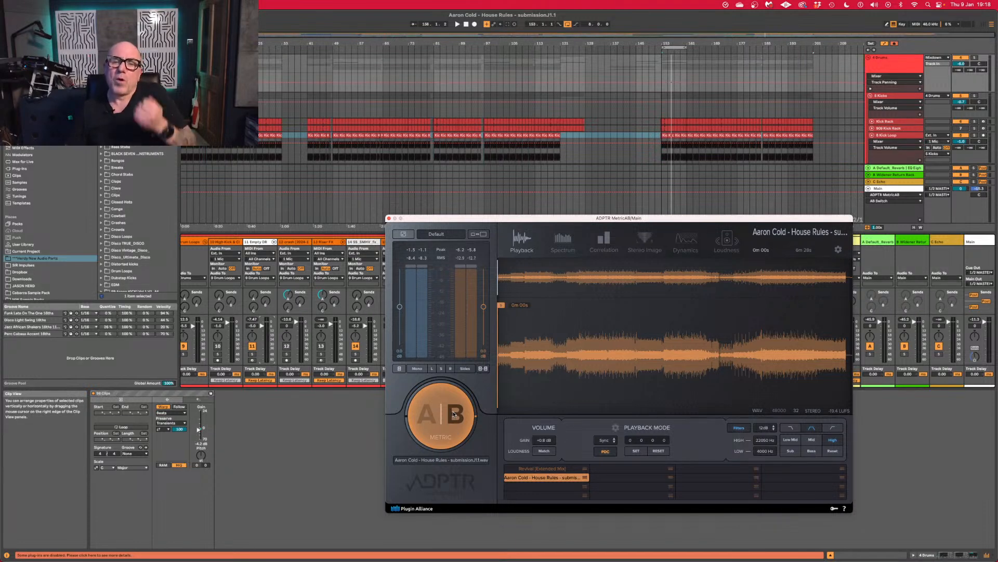
pyautogui.press('space')
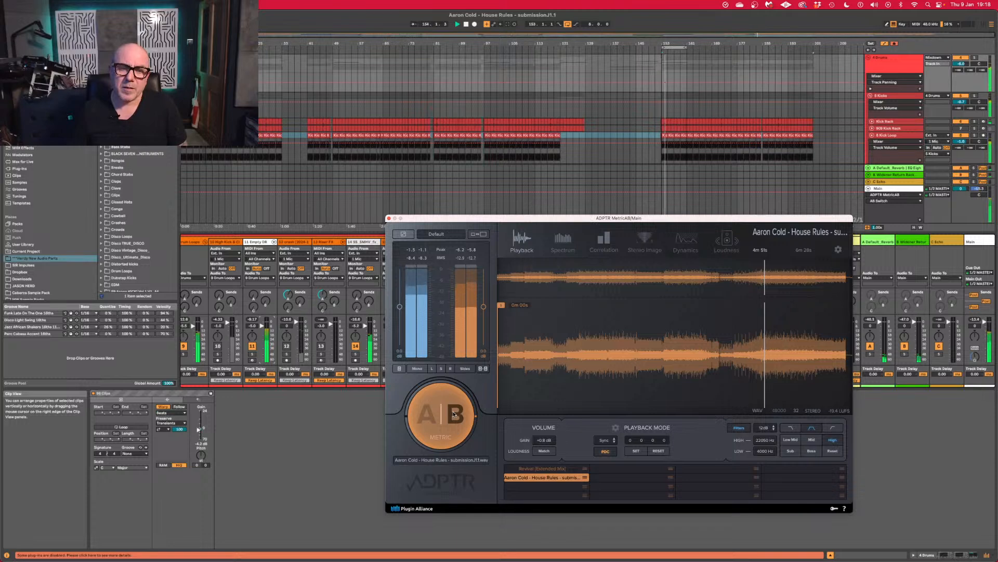
pyautogui.click(453, 413)
# Reset the MetricAB filter to the full frequency range and compare the reference with the mix, ending on the mix.
pyautogui.click(834, 452)
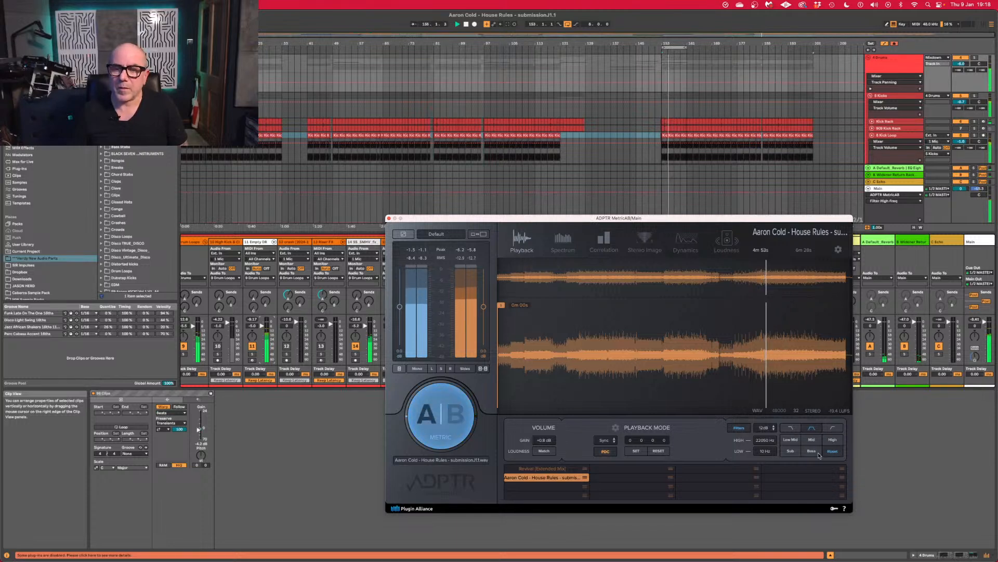
pyautogui.click(440, 429)
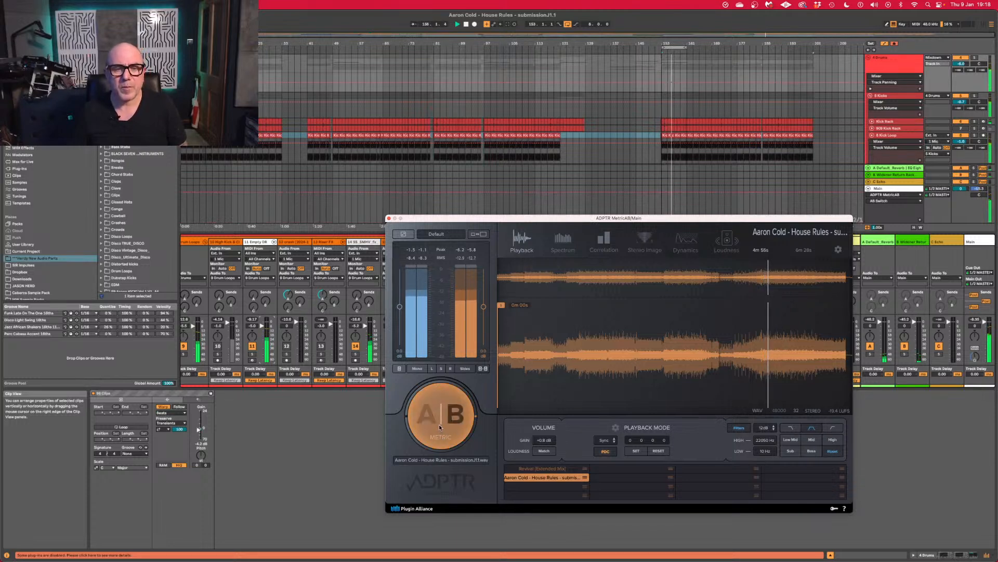
pyautogui.click(439, 423)
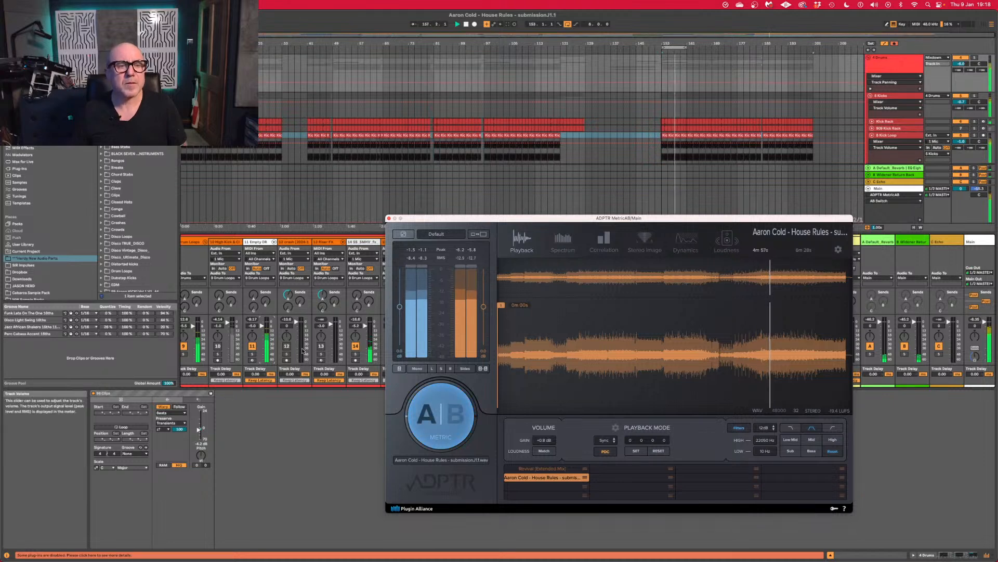
# Lower the volume of the Kick Loop track (8) slightly while the mix plays.
pyautogui.hscroll(-6, 303, 351)
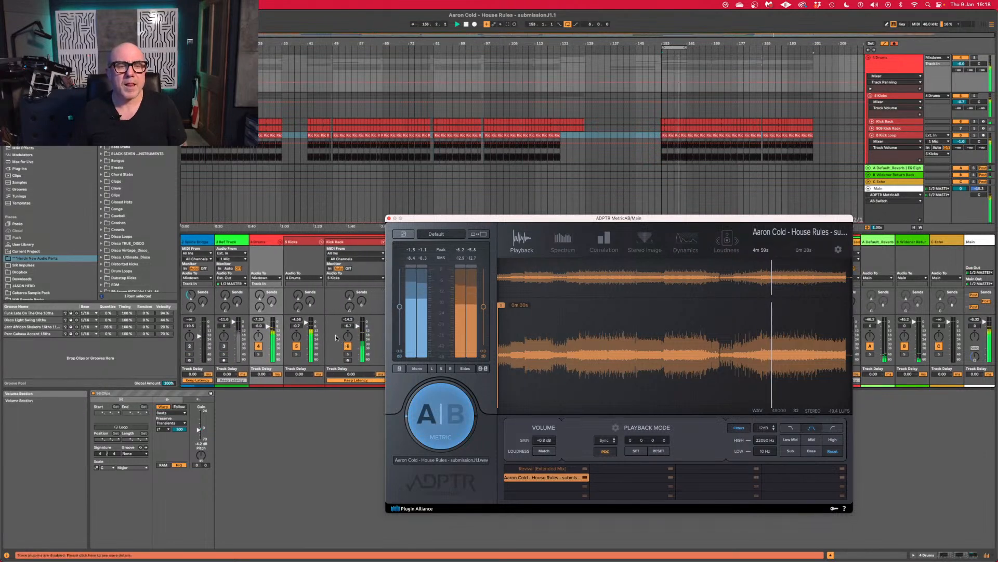
pyautogui.hscroll(5, 335, 335)
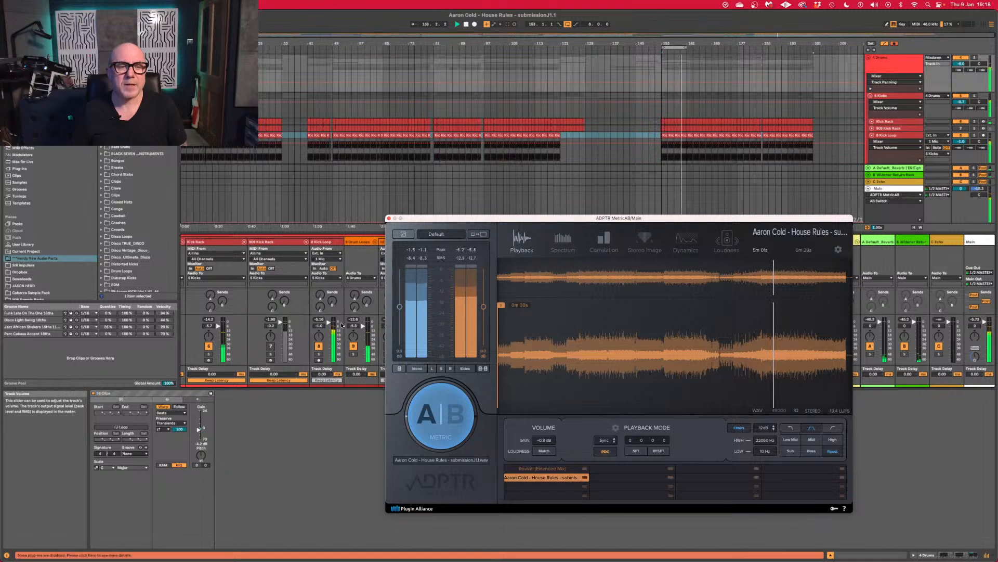
pyautogui.moveTo(341, 325); pyautogui.dragTo(341, 329)
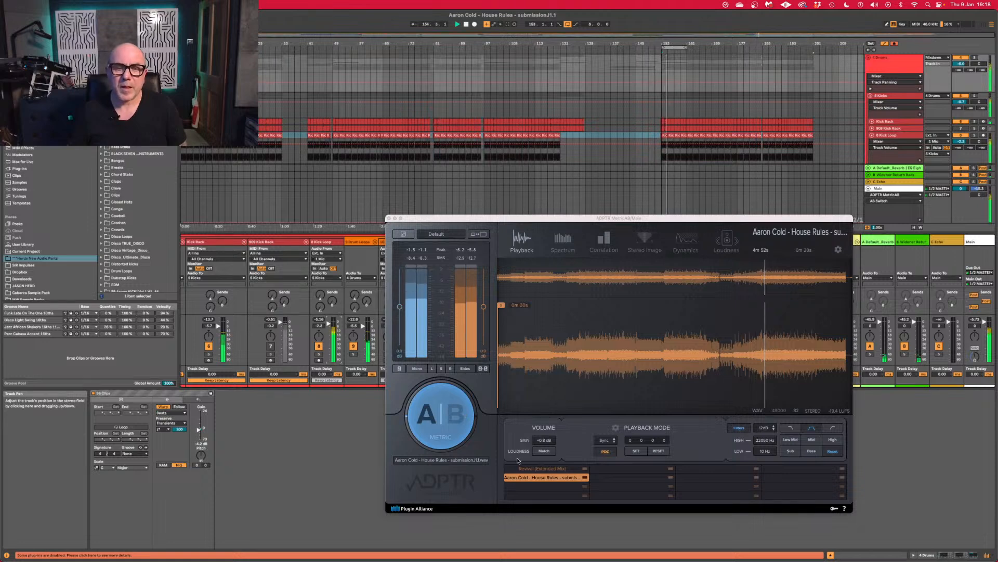
# Load the Revival [Extended Mix] reference with loudness matching, compare it with the mix and switch back to the House Rules submission reference.
pyautogui.click(538, 469)
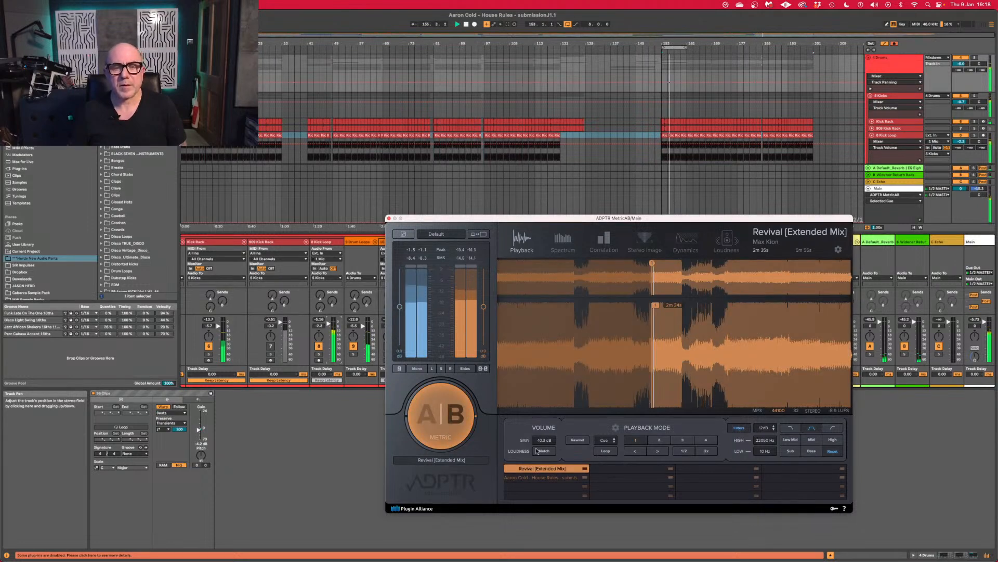
pyautogui.click(460, 423)
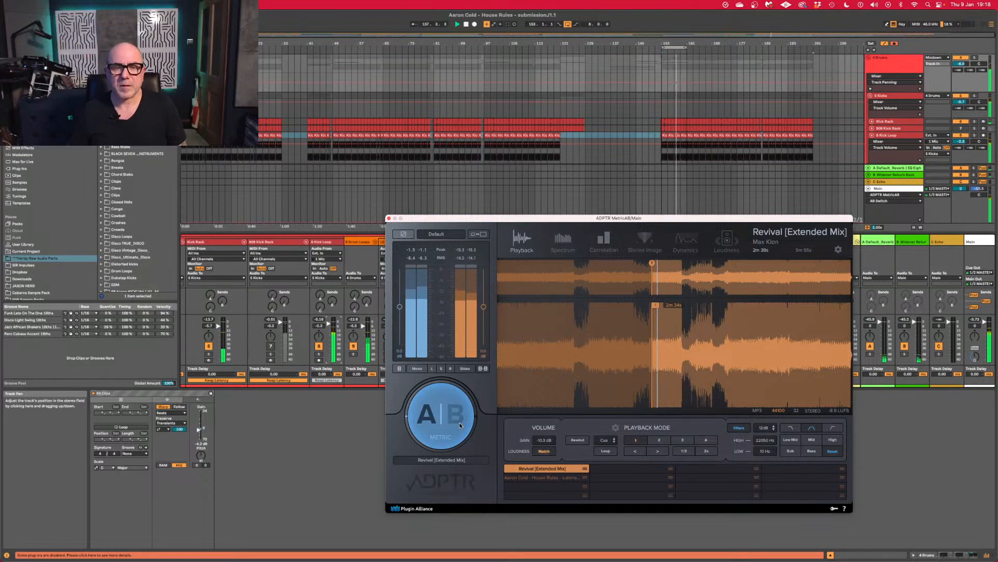
pyautogui.click(543, 477)
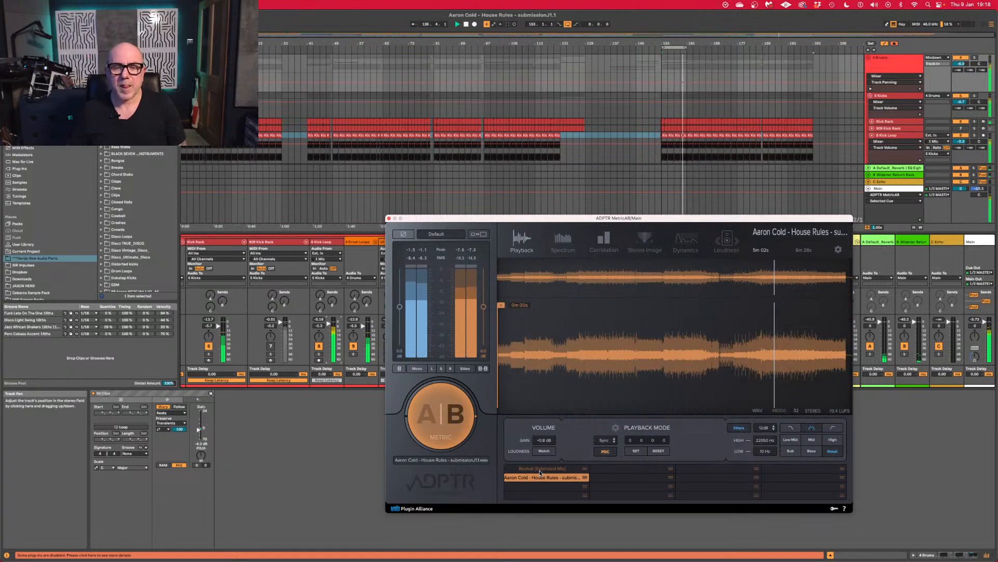
# Reselect the Revival [Extended Mix] reference, audition it from near its beginning and stop playback.
pyautogui.click(541, 468)
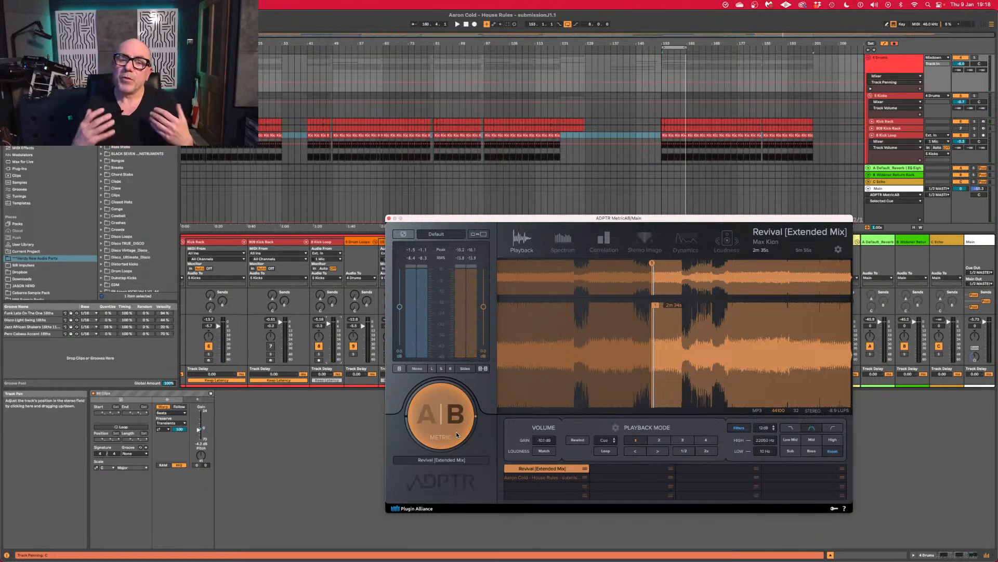
pyautogui.click(499, 403)
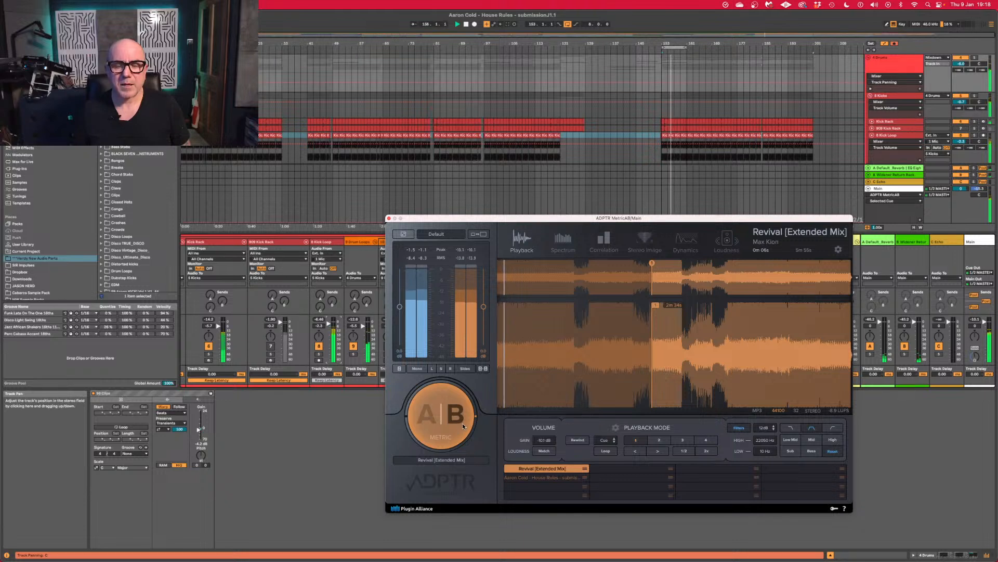
pyautogui.press('space')
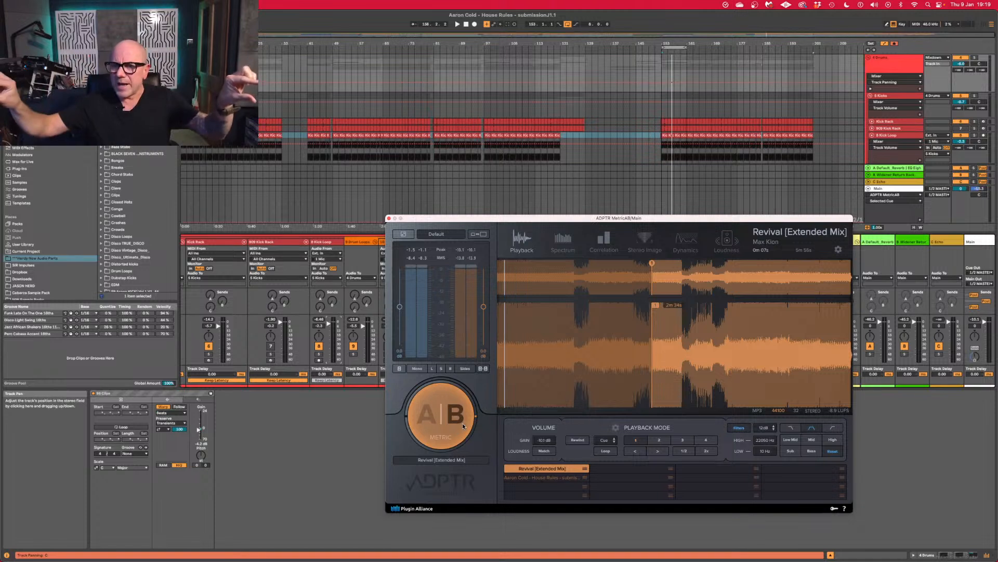
# Audition the Revival [Extended Mix] reference from different points in its opening section, restart playback and switch back to the mix.
pyautogui.press('space')
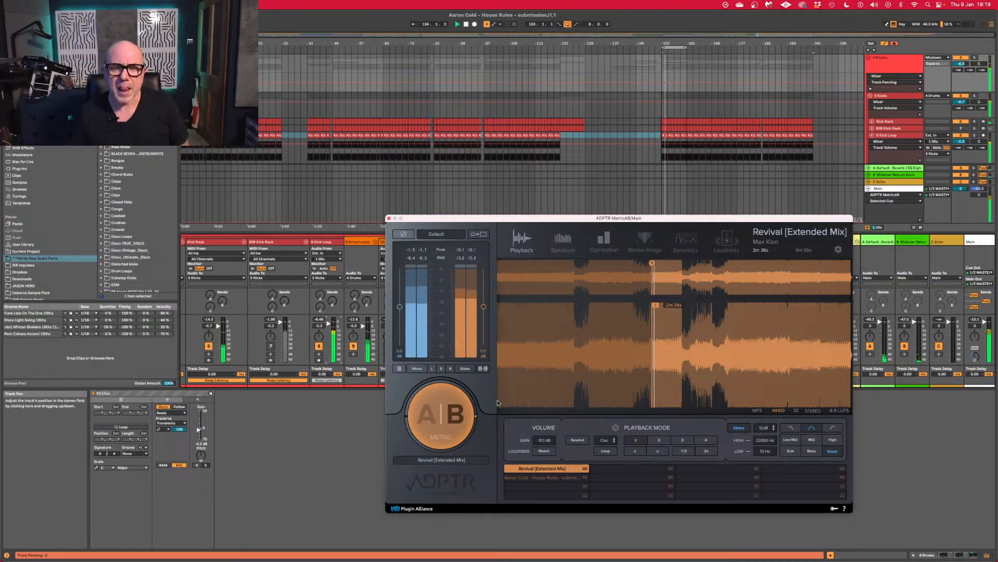
pyautogui.click(506, 400)
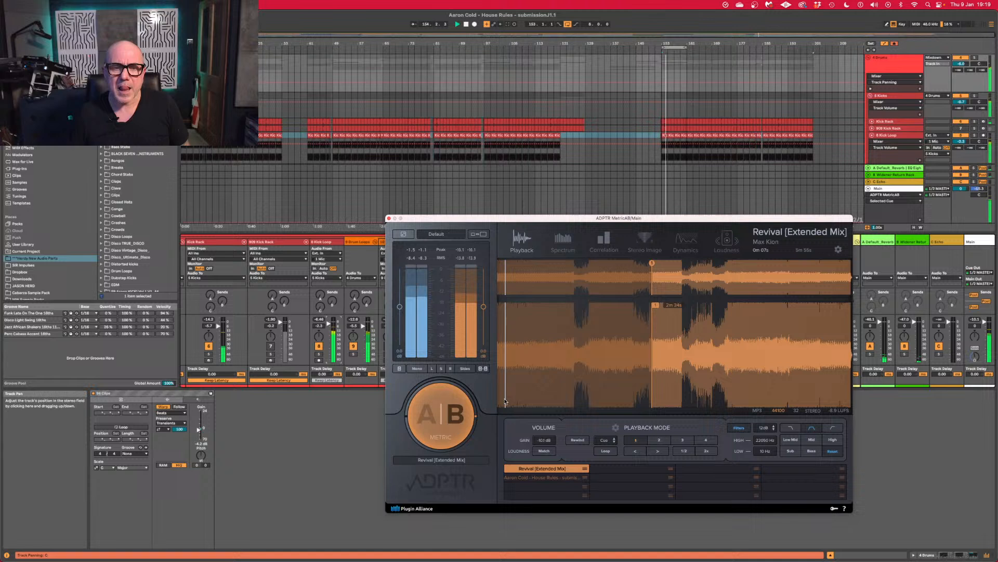
pyautogui.click(534, 399)
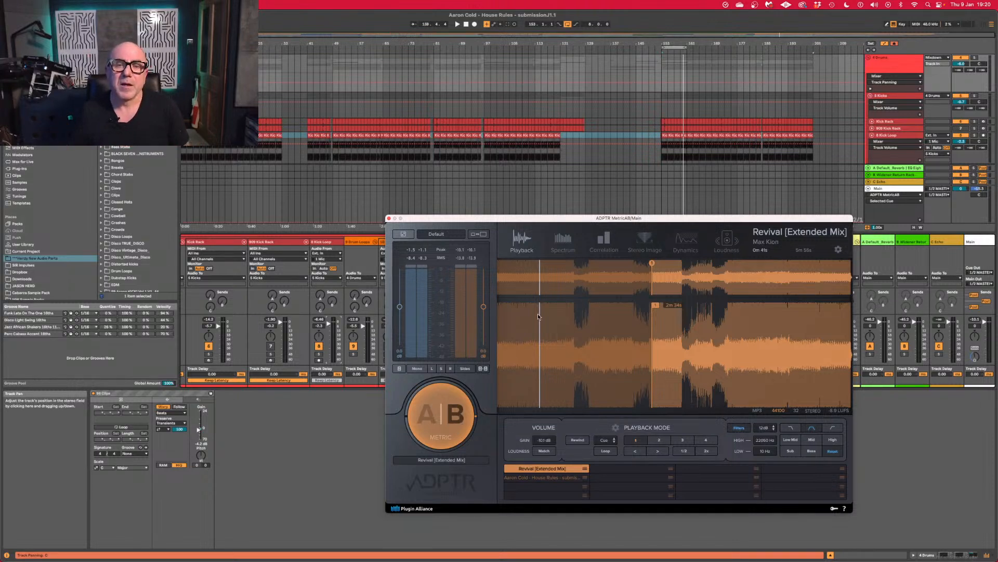
pyautogui.click(508, 284)
pyautogui.press('space')
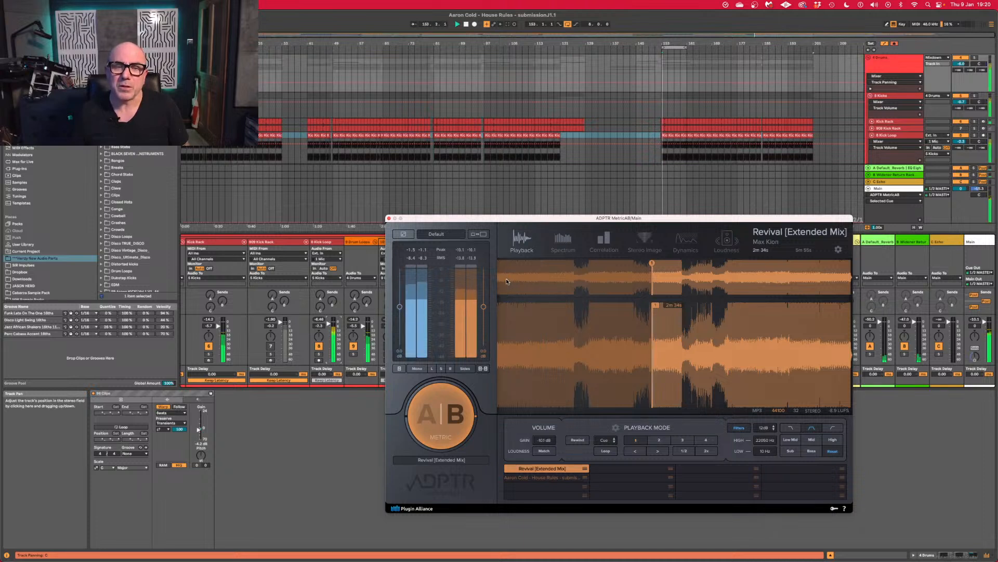
pyautogui.press('space')
pyautogui.click(448, 417)
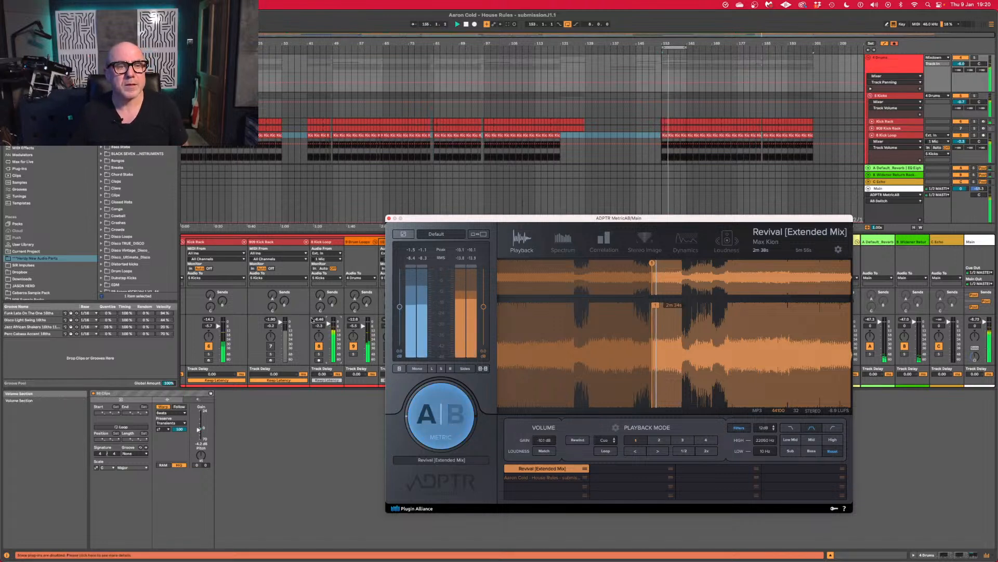
# Open the Empty DR track's (11) drum rack and raise the Simpler output volume of the Clap 707 pad slightly.
pyautogui.hscroll(-5, 234, 328)
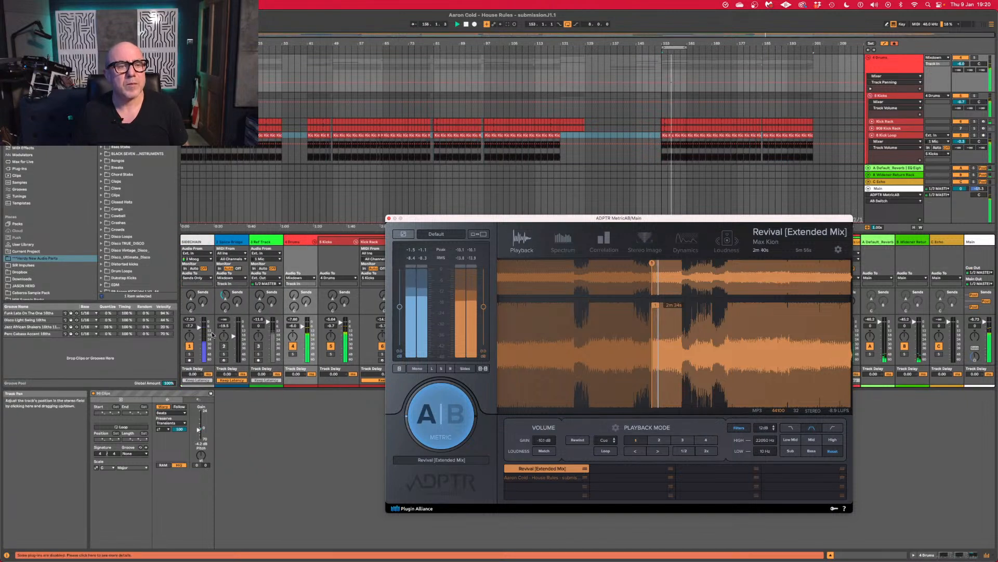
pyautogui.hscroll(6, 202, 330)
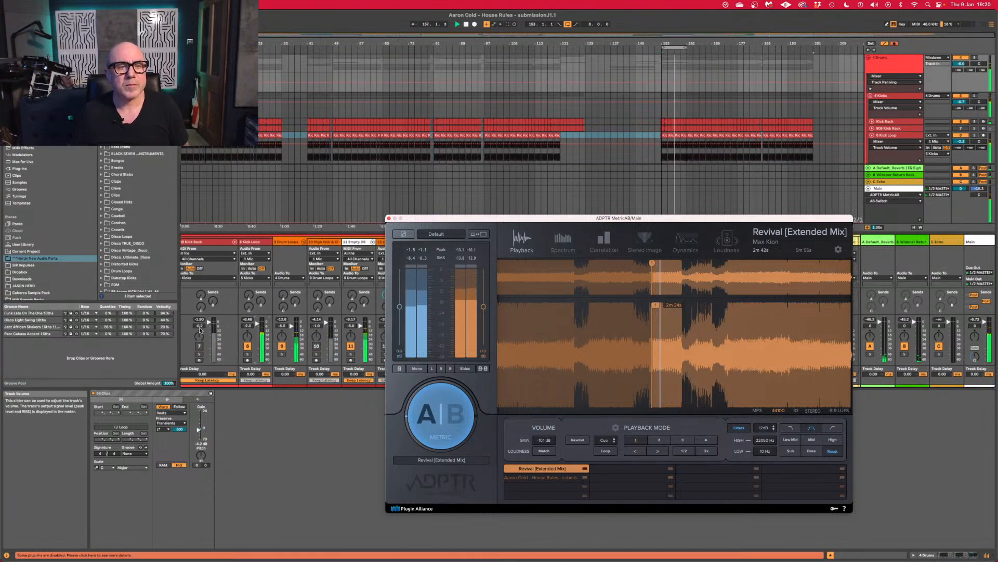
pyautogui.hscroll(4, 199, 329)
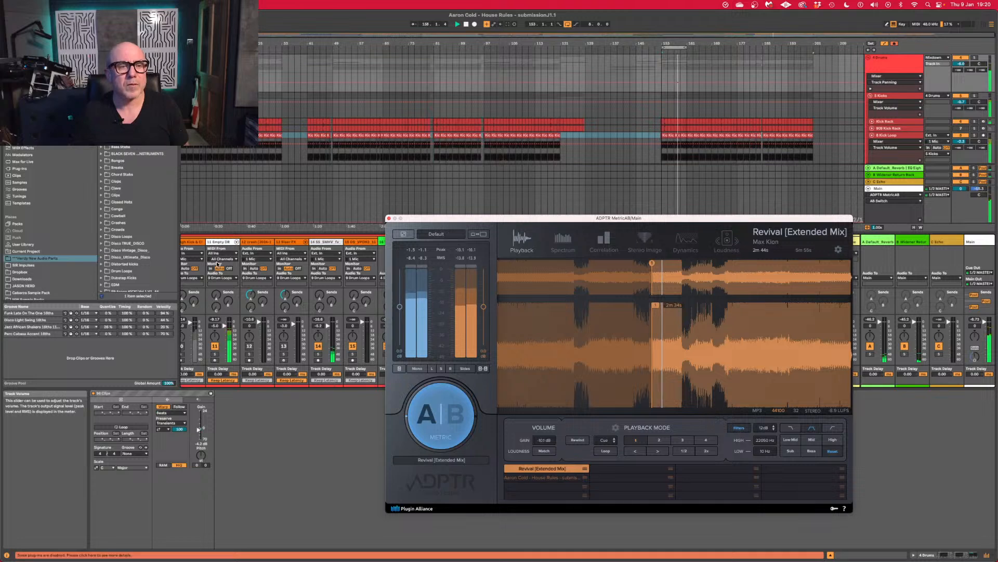
pyautogui.click(218, 242)
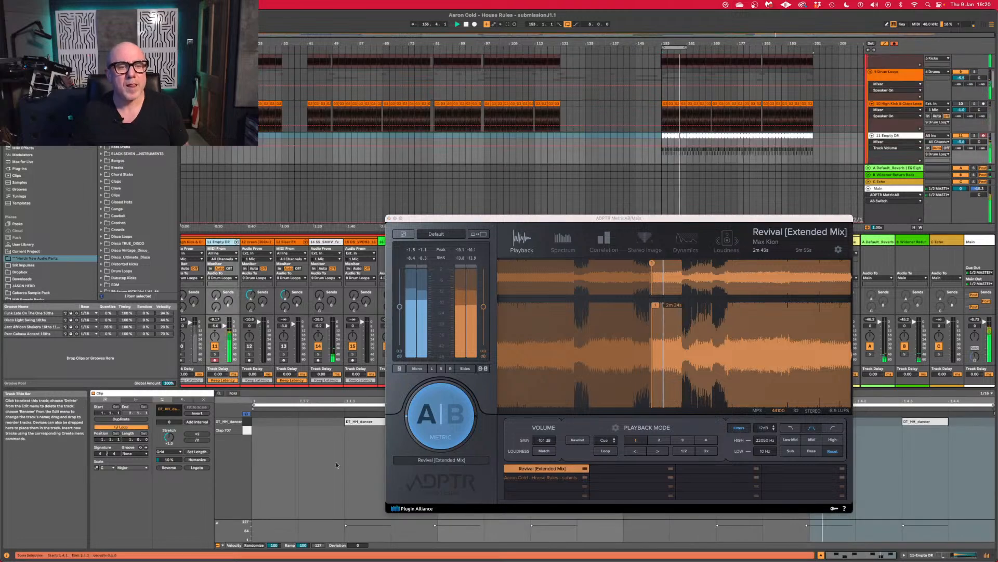
pyautogui.click(822, 556)
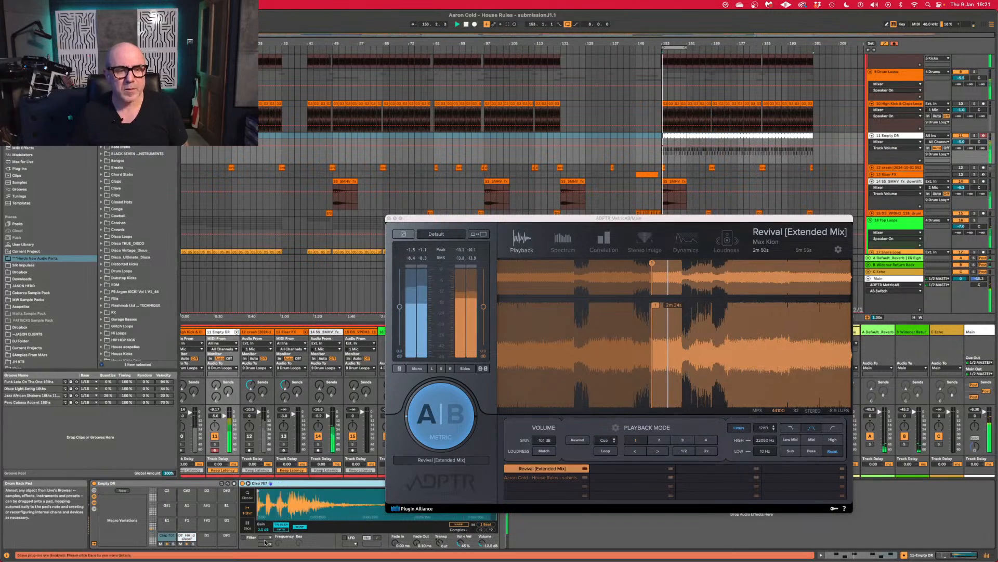
pyautogui.moveTo(482, 543); pyautogui.dragTo(482, 536)
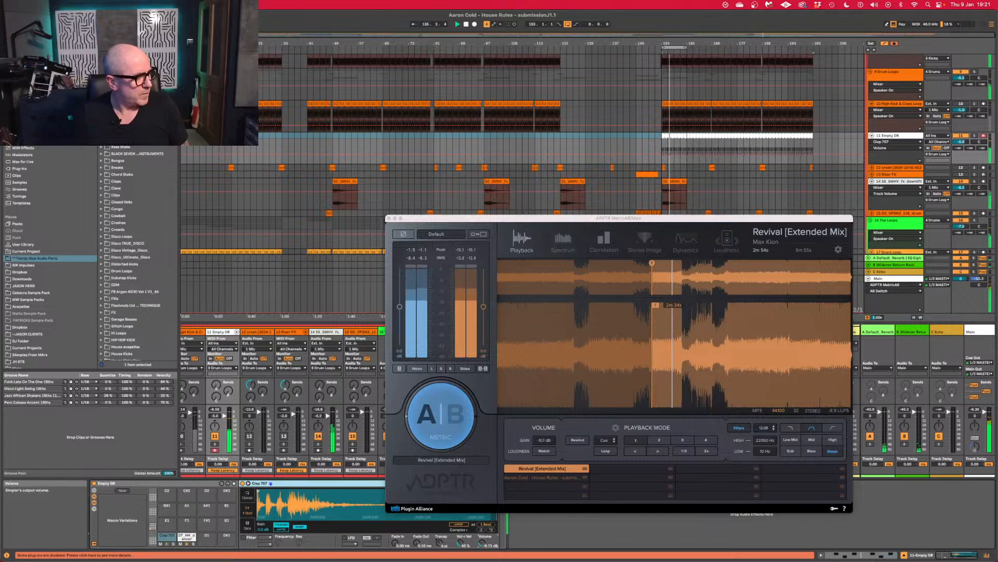
# Compare the mix with the Revival [Extended Mix] reference, return to the mix and close the MetricAB window.
pyautogui.click(446, 438)
pyautogui.click(446, 437)
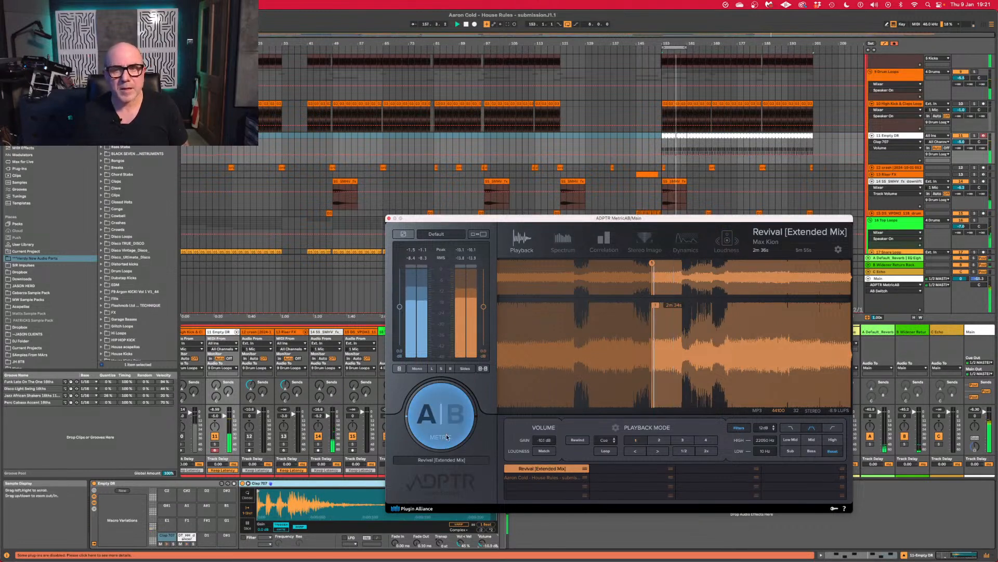
pyautogui.click(388, 217)
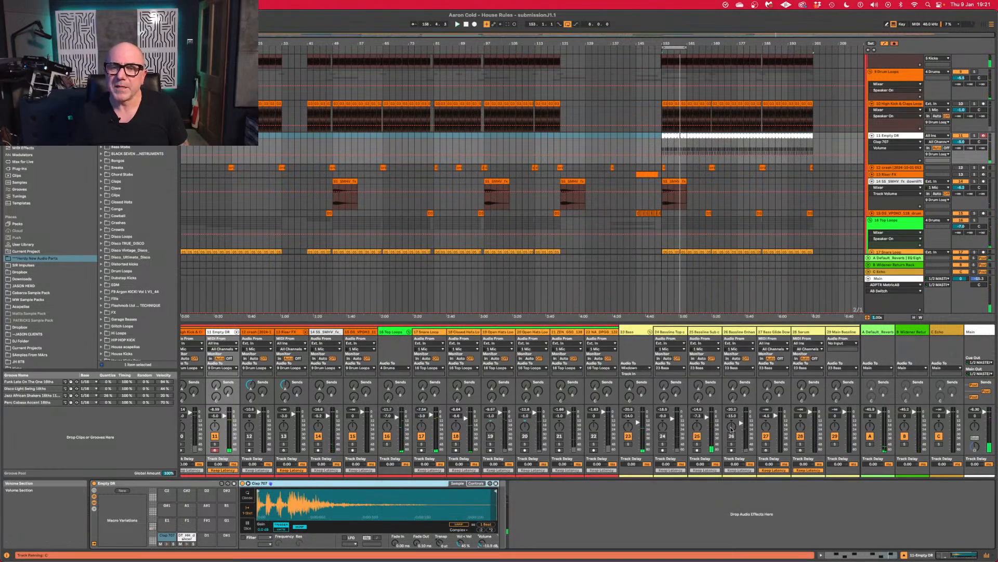
# Move the upper cutoff point in the Bassline Sub track's (25) EQ Eight slightly higher in frequency while the mix plays.
pyautogui.press('space')
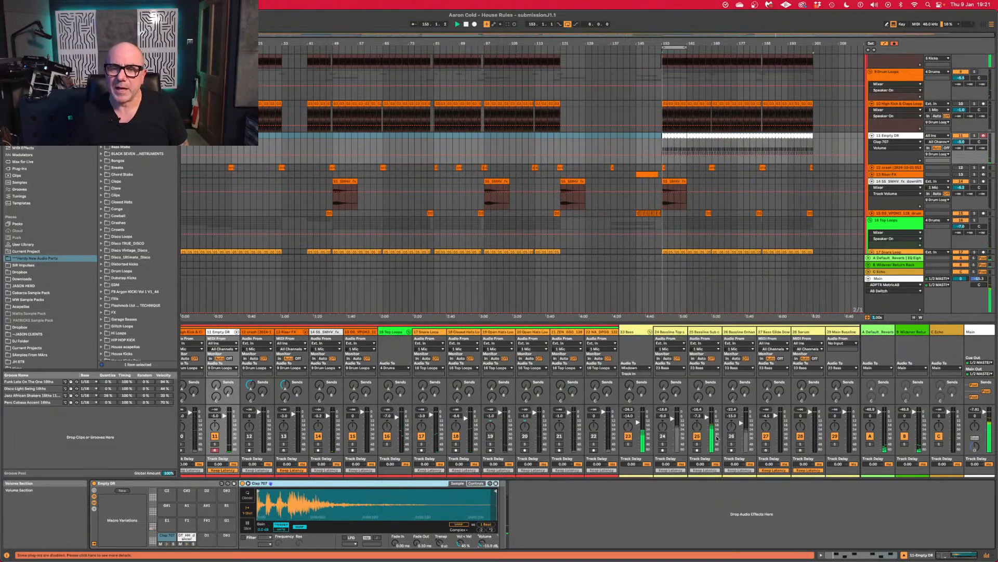
pyautogui.click(708, 334)
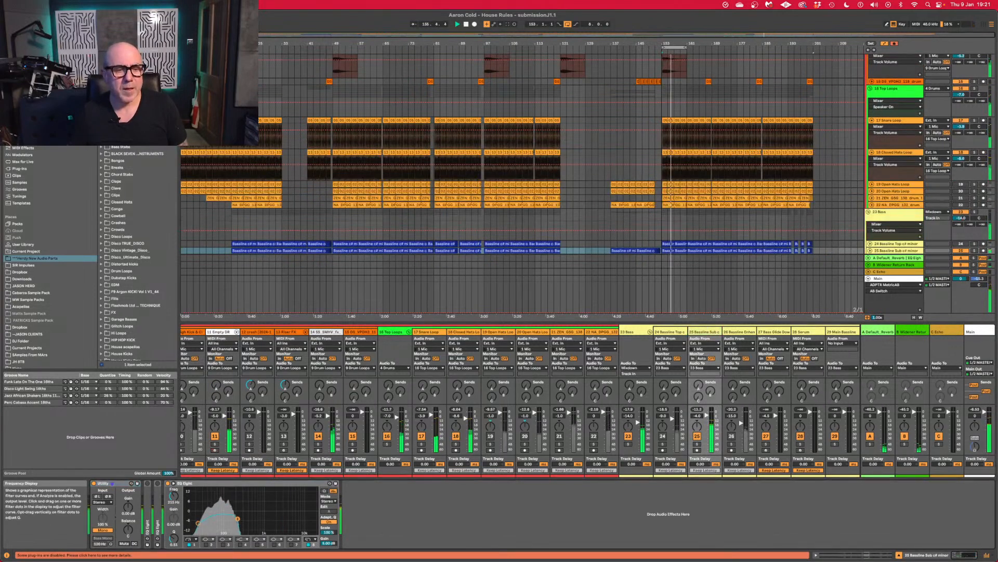
pyautogui.moveTo(237, 519)
pyautogui.mouseDown()
pyautogui.moveTo(257, 518)
pyautogui.moveTo(240, 518)
pyautogui.mouseUp()
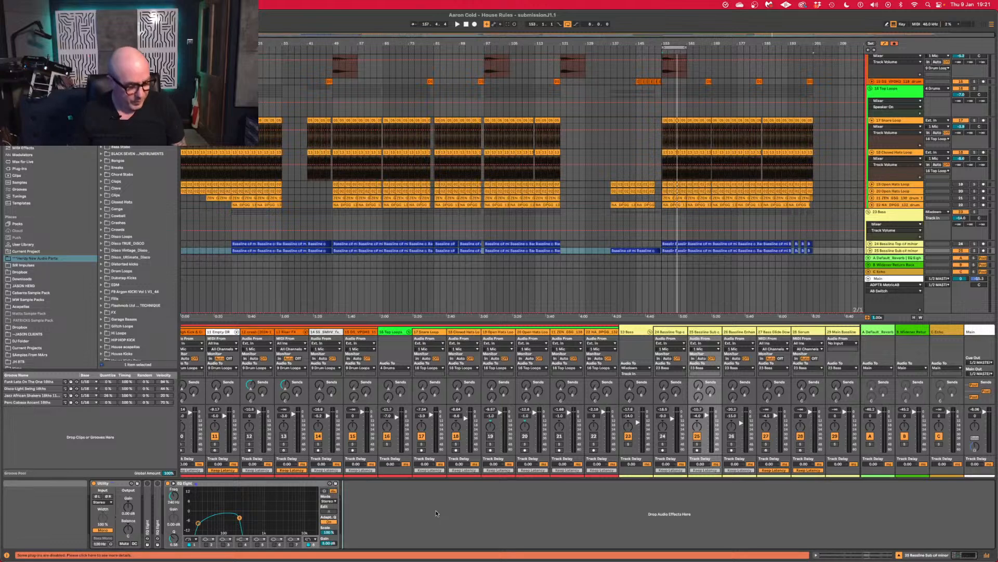
# Reopen MetricAB, compare the playing mix with the reference, return to the mix, stop playback and close the plug-in window.
pyautogui.press('alt+super+p')
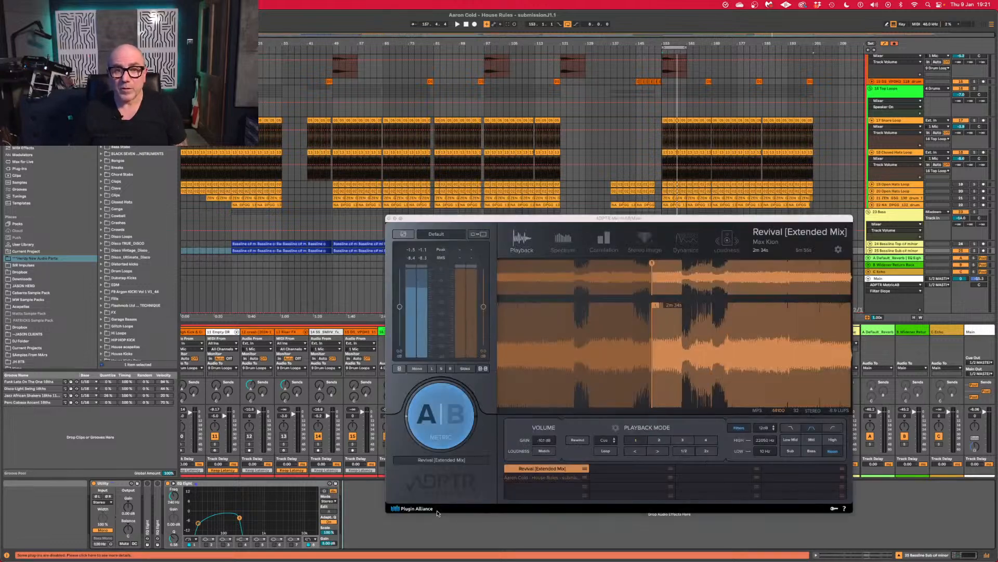
pyautogui.press('space')
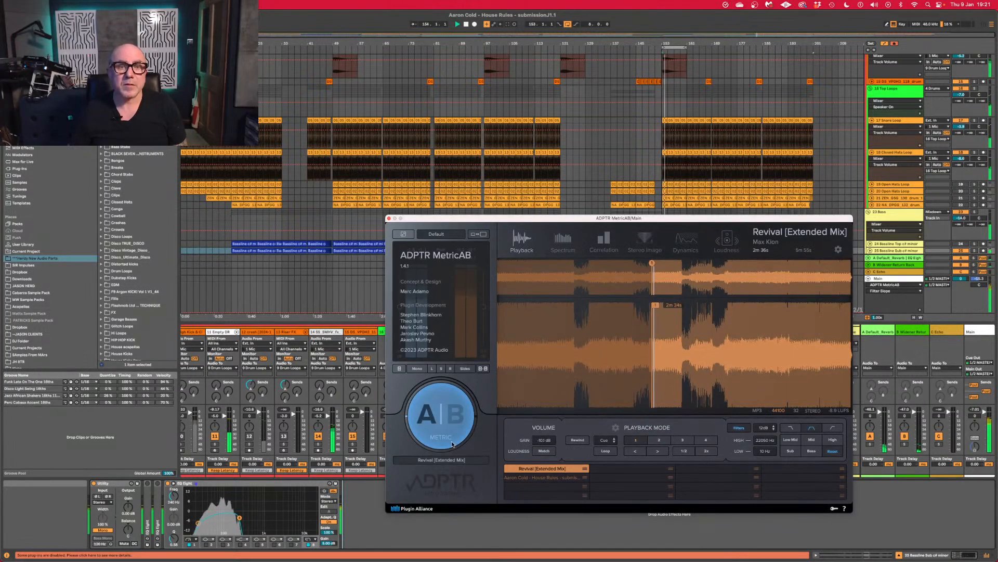
pyautogui.click(451, 437)
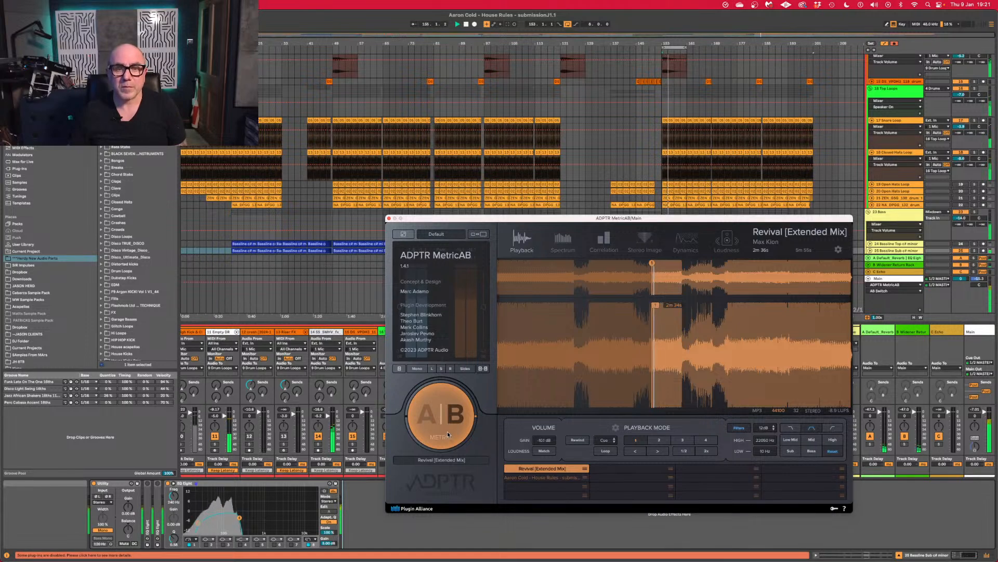
pyautogui.click(447, 431)
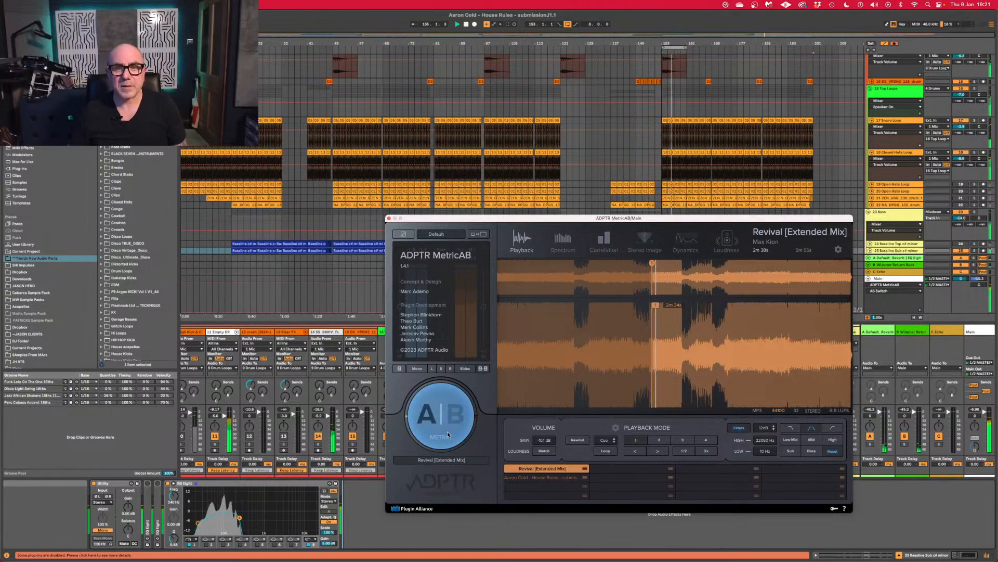
pyautogui.press('space')
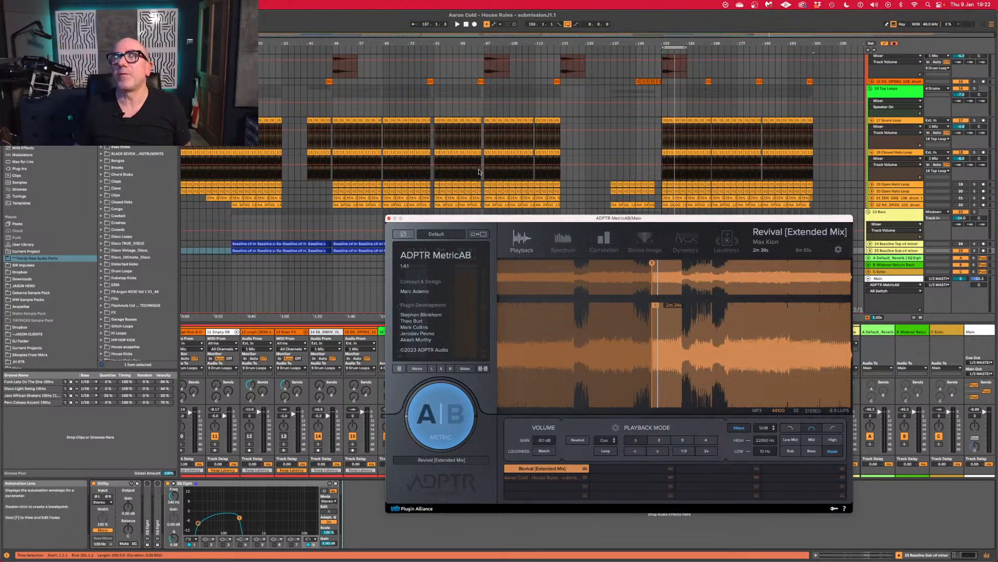
pyautogui.click(388, 219)
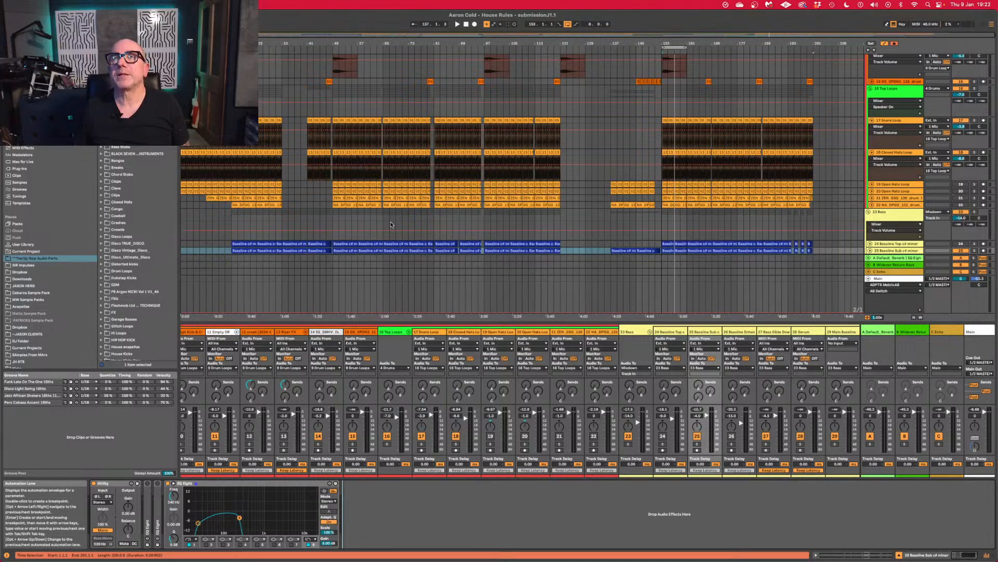
# Play the mix and mute track 35 in the melody group.
pyautogui.press('space')
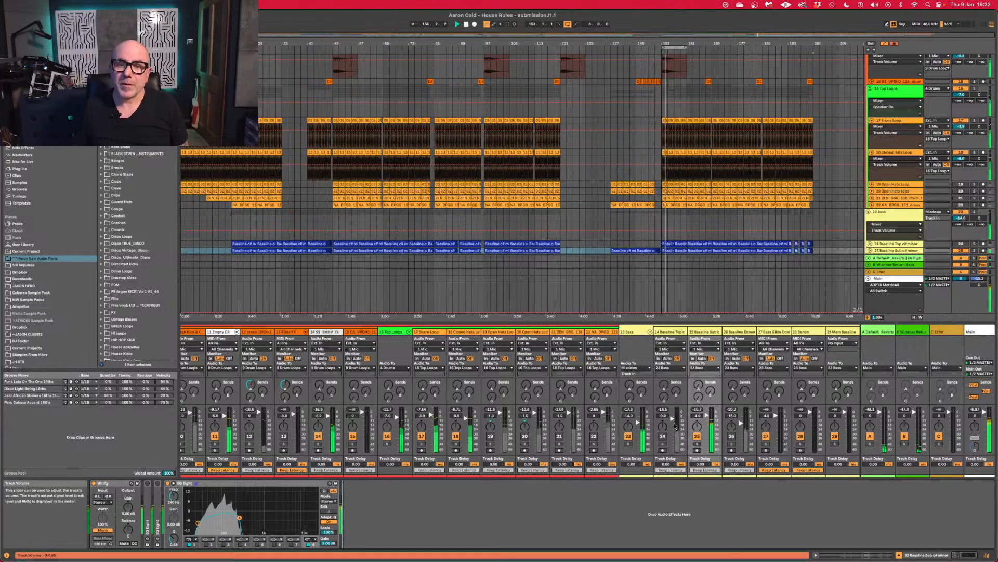
pyautogui.hscroll(5, 674, 425)
pyautogui.hscroll(7, 674, 425)
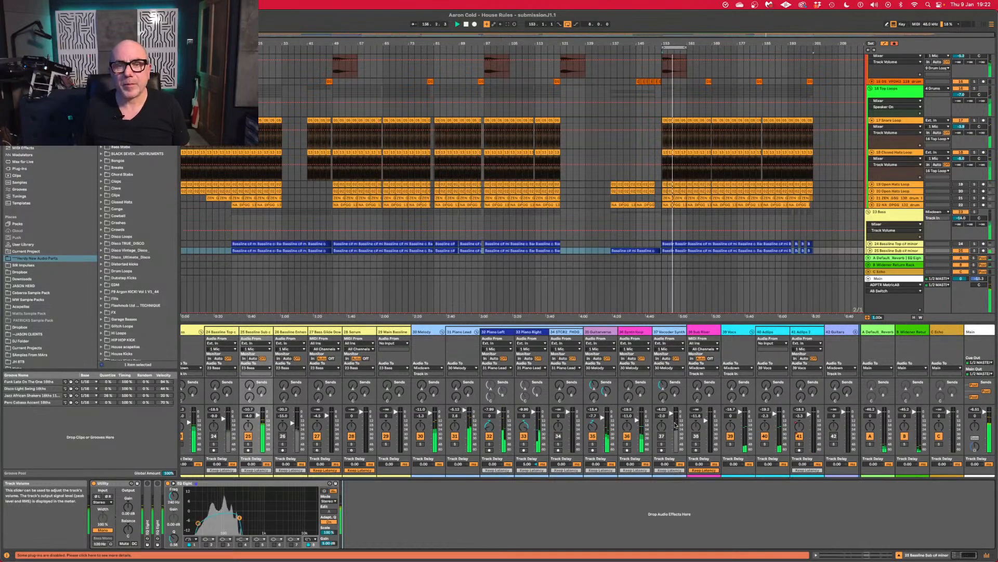
pyautogui.click(593, 437)
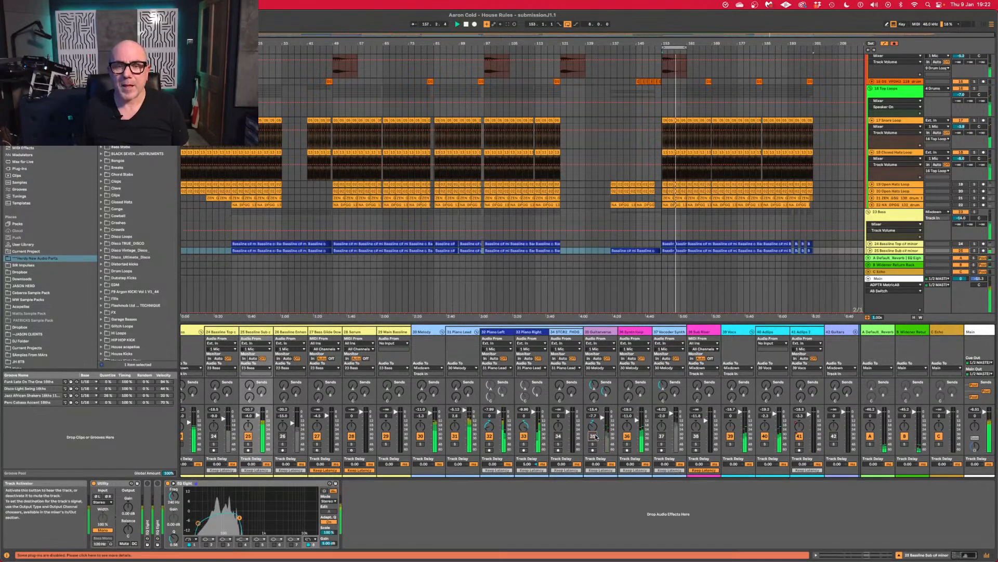
# Select the Synth loop track (36), keep it active and adjust its volume slightly in the mixer.
pyautogui.click(628, 436)
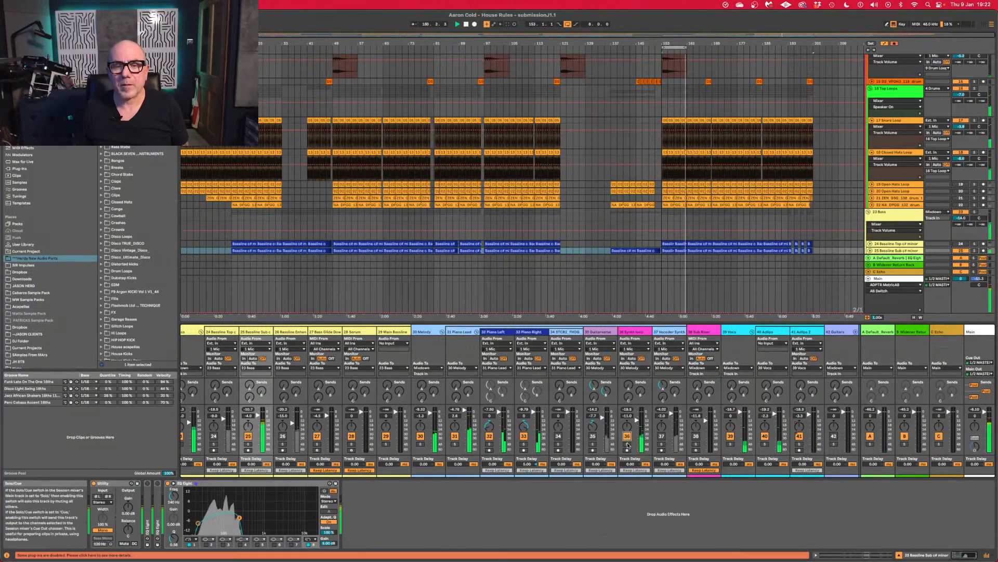
pyautogui.click(628, 444)
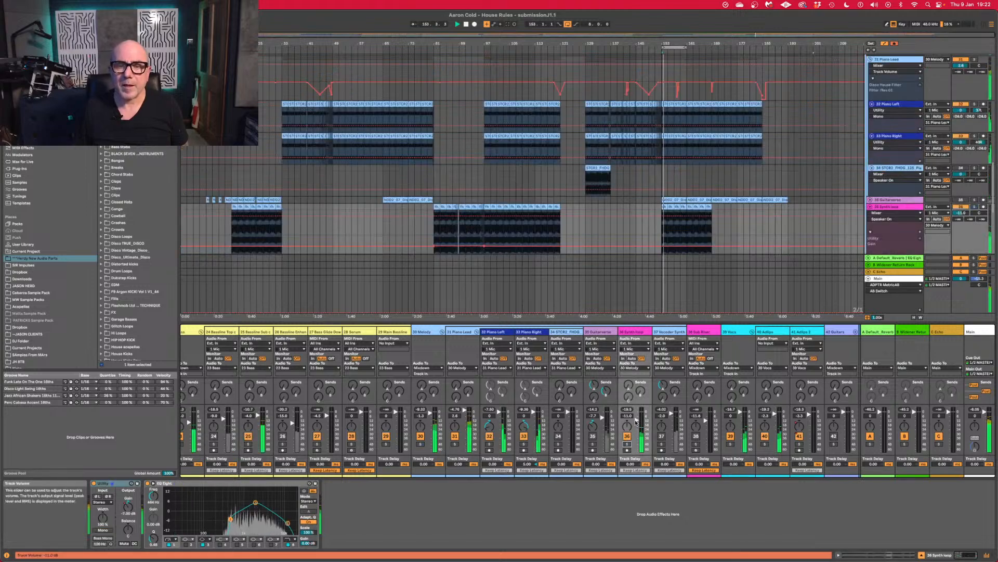
pyautogui.moveTo(637, 420); pyautogui.dragTo(637, 422)
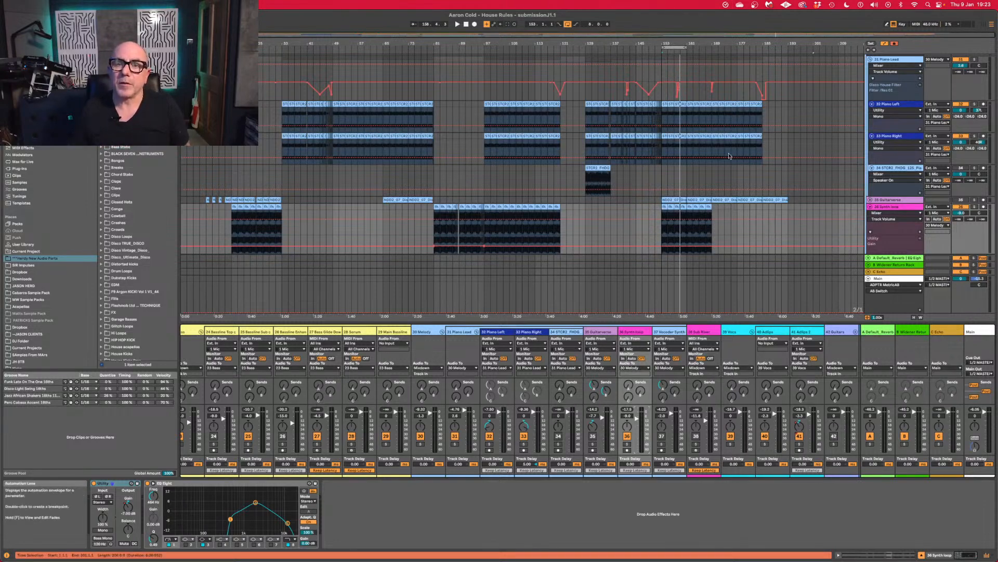
# Bring the kick tracks into view in the arrangement and expand the House Kicks sample folder in the browser.
pyautogui.scroll(15, 724, 154)
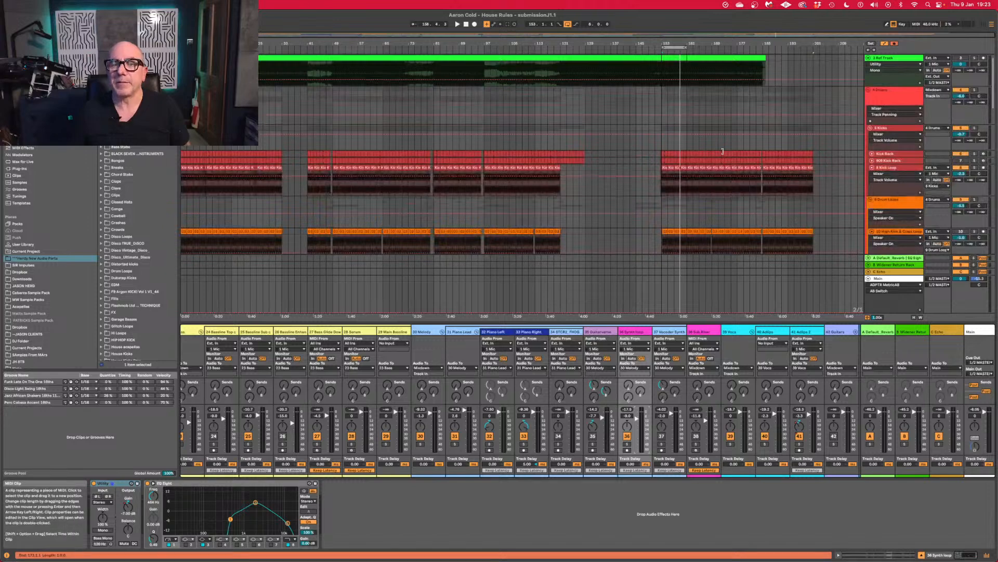
pyautogui.scroll(-5, 724, 153)
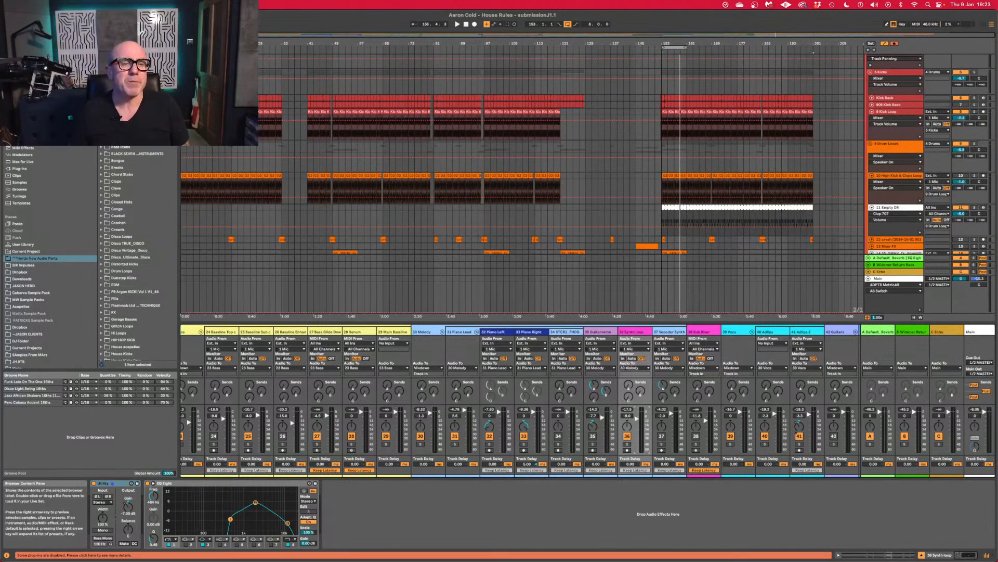
pyautogui.scroll(-9, 116, 249)
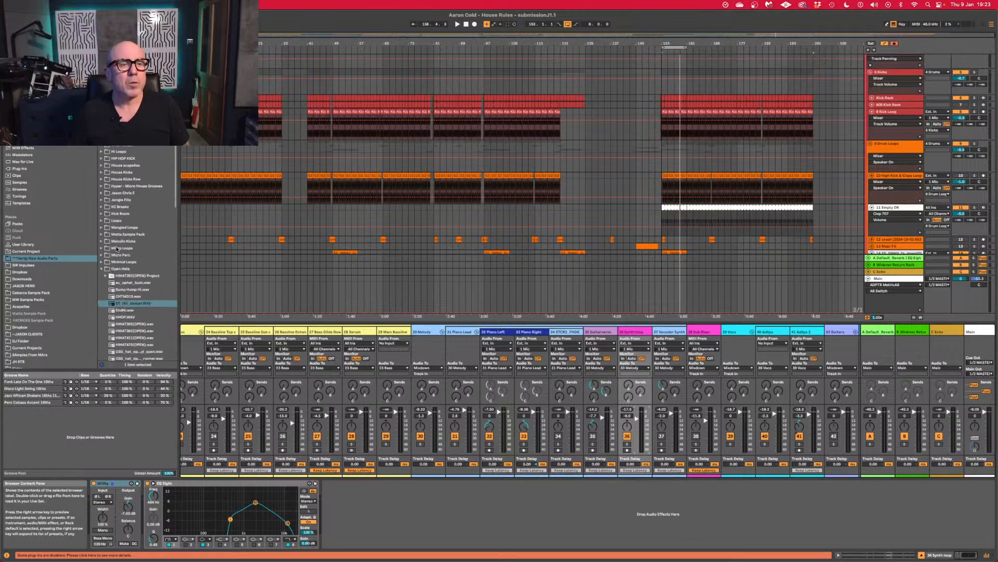
pyautogui.click(102, 172)
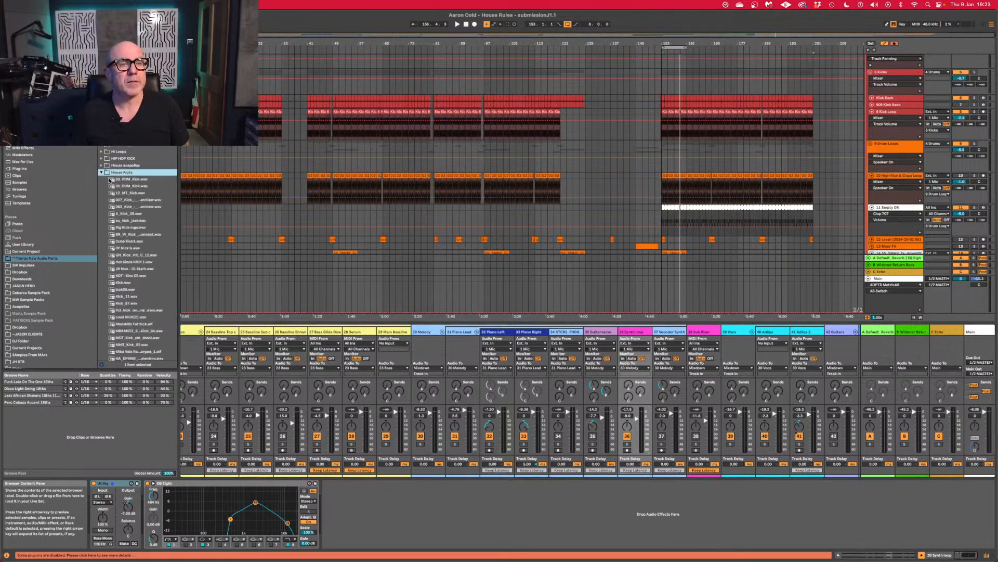
# Preview the kick samples in the House Kicks folder one after another, starting from the first file.
pyautogui.click(143, 179)
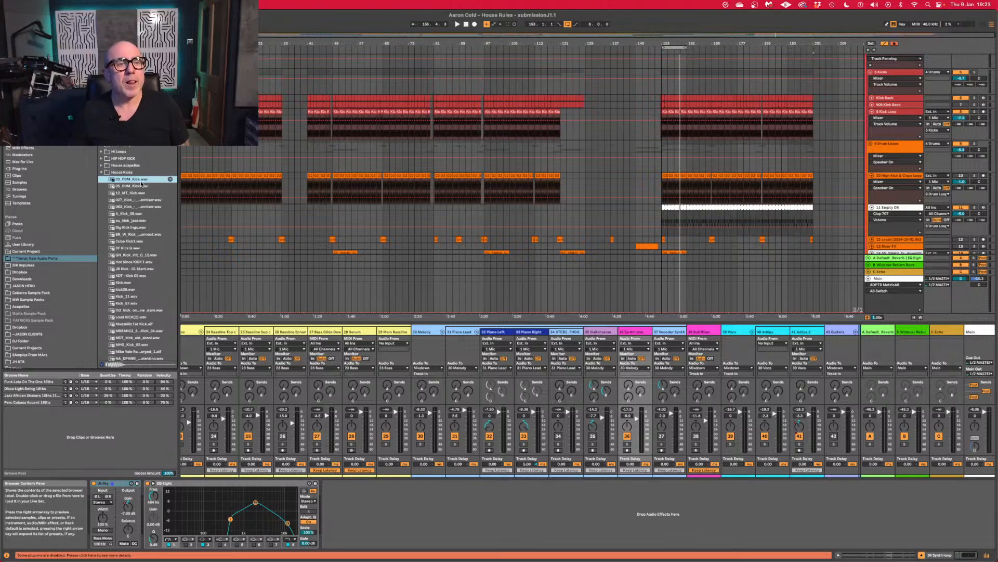
pyautogui.click(140, 186)
pyautogui.click(140, 193)
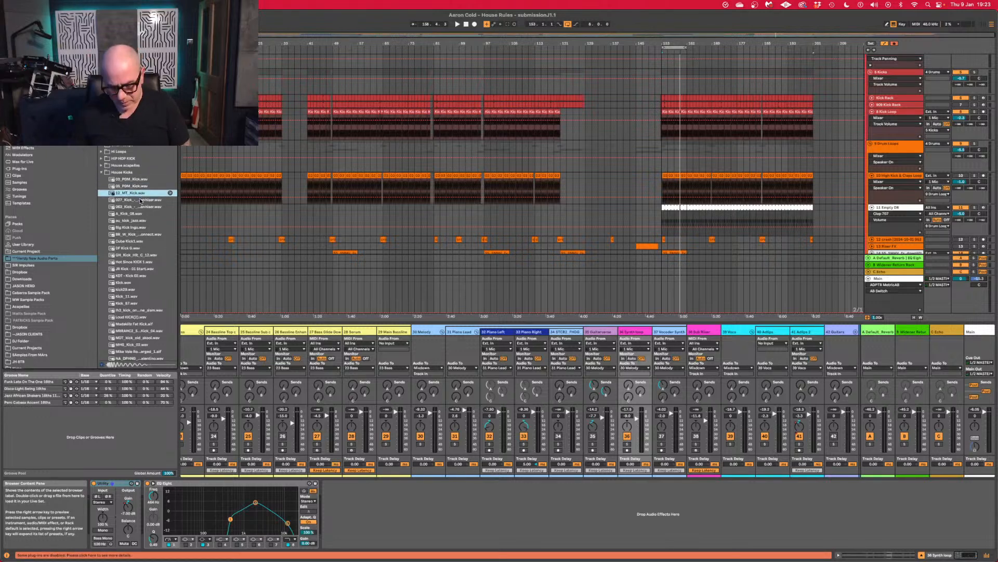
pyautogui.press('Down')
pyautogui.press('Down')
pyautogui.press('Down')
pyautogui.press('Down')
pyautogui.press('Down')
pyautogui.press('Down')
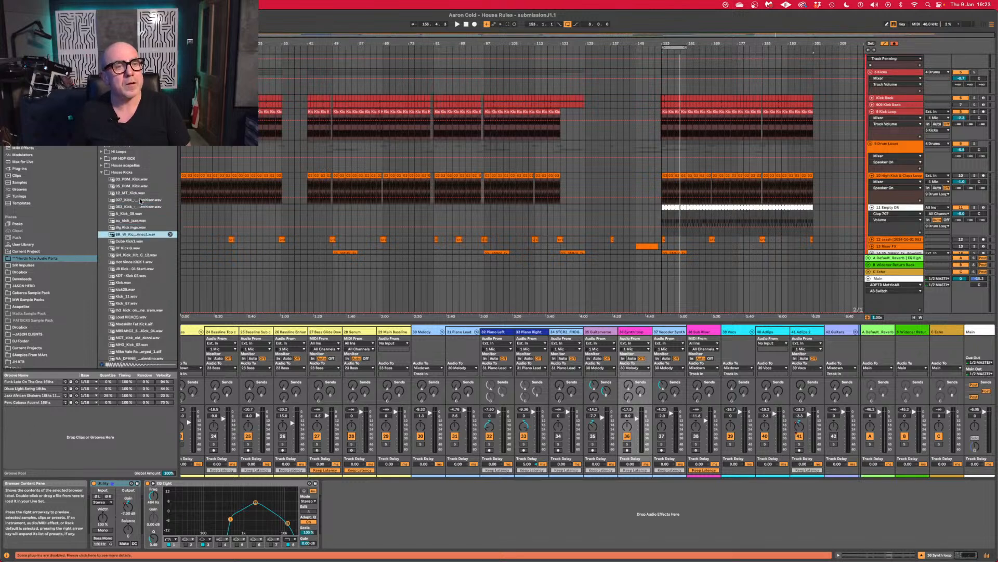
# Audition further samples down the House Kicks folder as far as the JR Kick - 01 Start file.
pyautogui.press('Down')
pyautogui.press('Down')
pyautogui.press('Down')
pyautogui.press('Down')
pyautogui.press('Down')
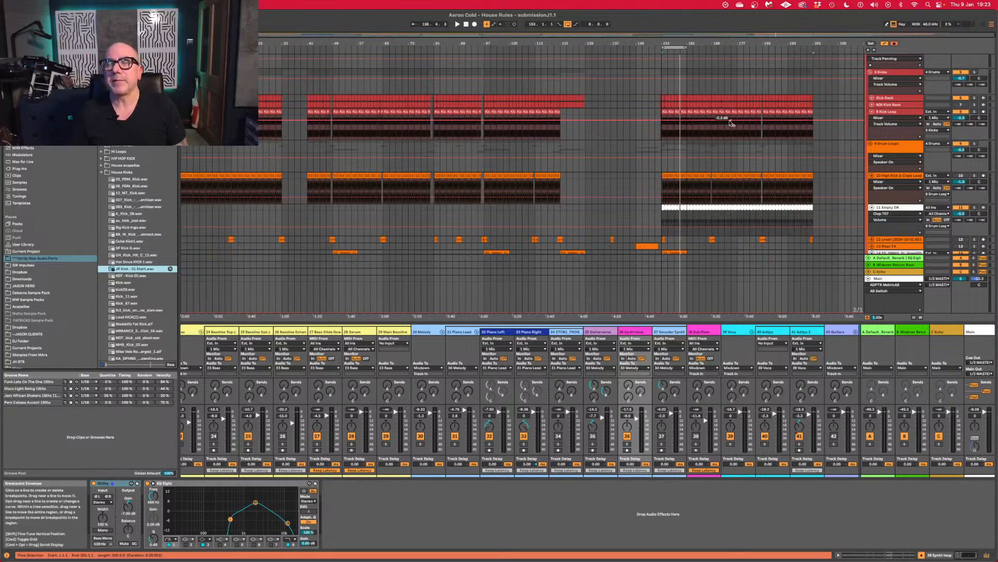
# Play the section from bar 153 and solo the Snare Loop track within the Top Loops group to check it.
pyautogui.scroll(-5, 729, 120)
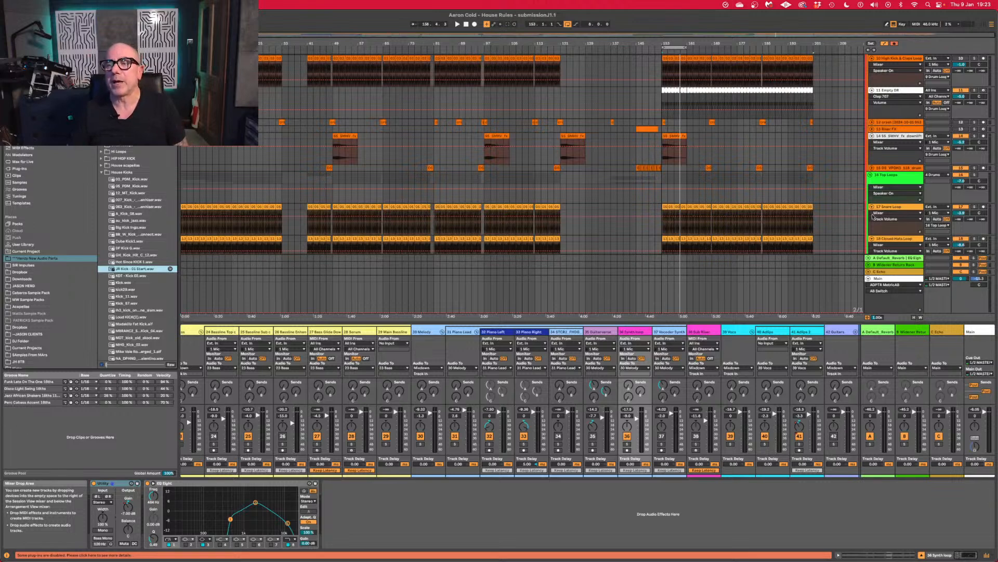
pyautogui.click(893, 180)
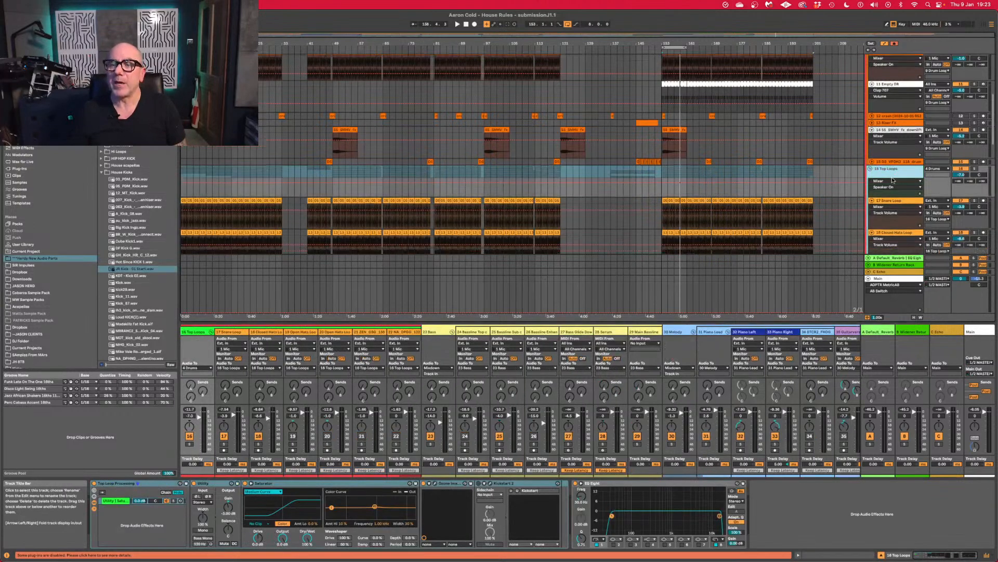
pyautogui.scroll(-2, 925, 177)
pyautogui.press('space')
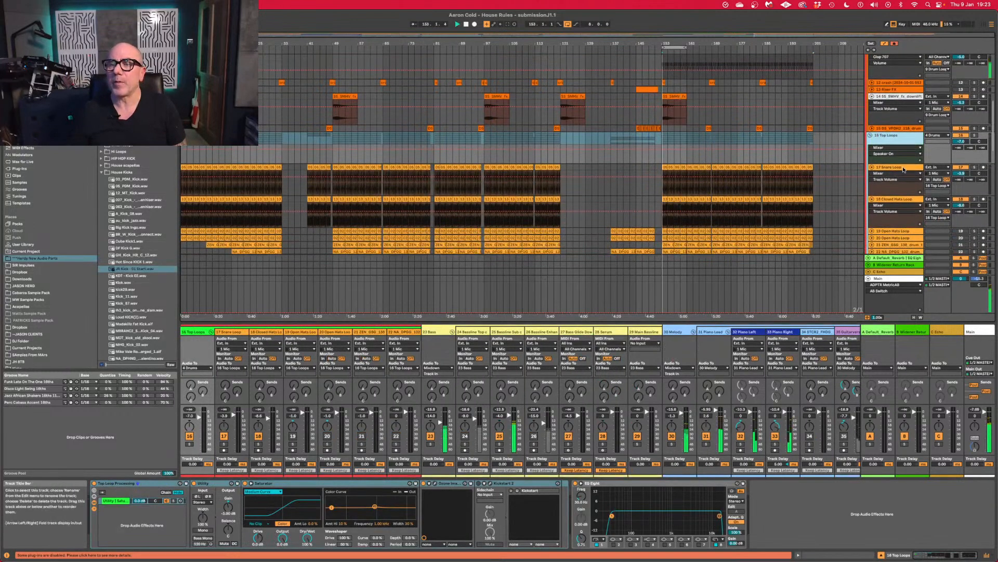
pyautogui.click(975, 168)
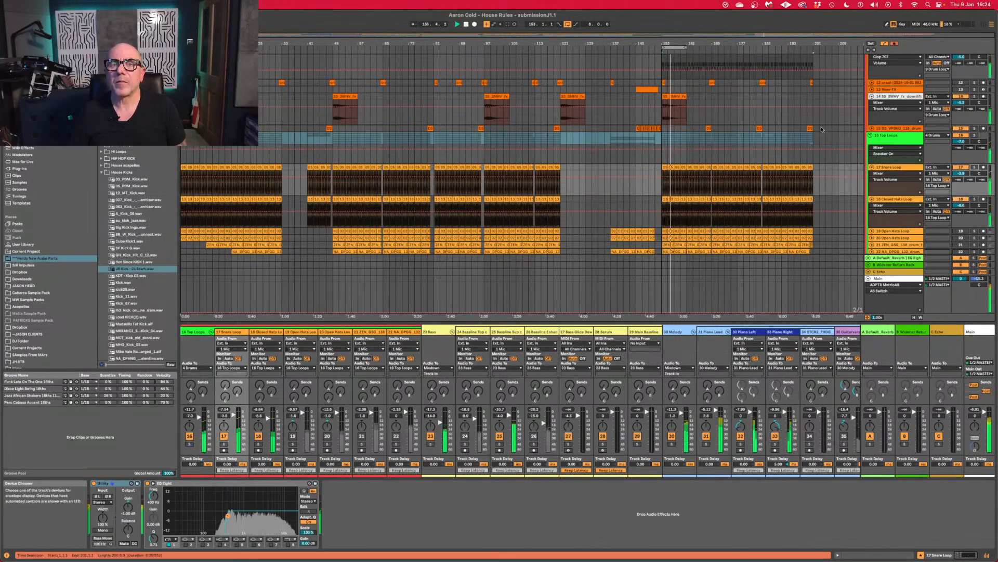
pyautogui.moveTo(664, 44)
pyautogui.mouseDown()
pyautogui.moveTo(665, 125)
pyautogui.moveTo(664, 57)
pyautogui.mouseUp()
pyautogui.press('space')
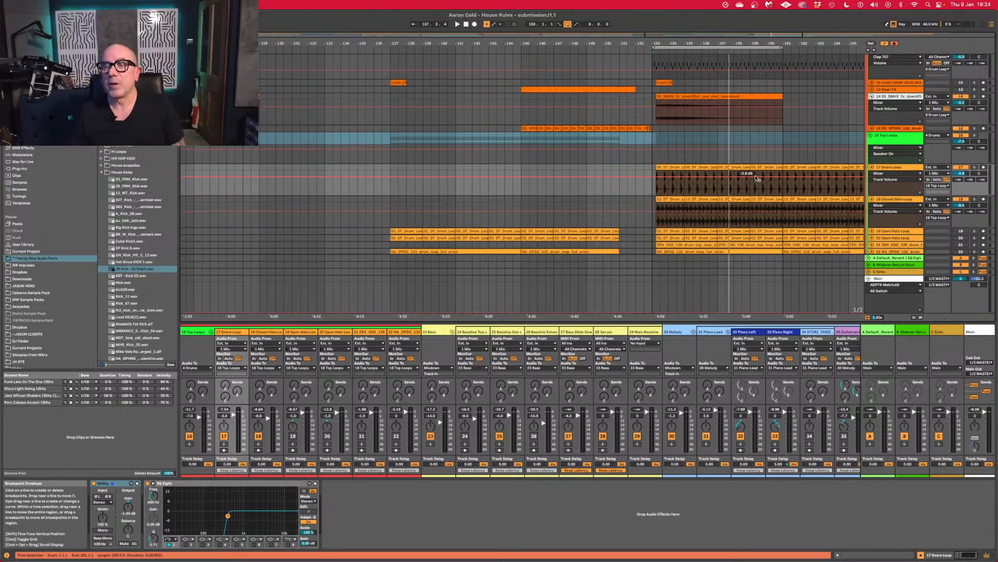
# Unfold drum top loop track 21, activate it during playback and lower its volume to about -3 dB.
pyautogui.scroll(-3, 917, 189)
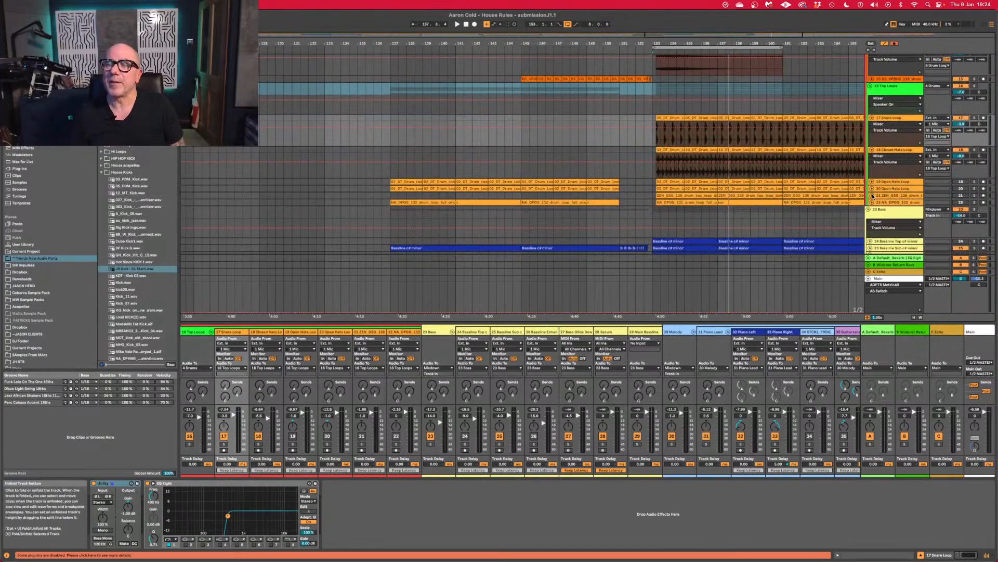
pyautogui.click(872, 195)
pyautogui.click(892, 197)
pyautogui.press('space')
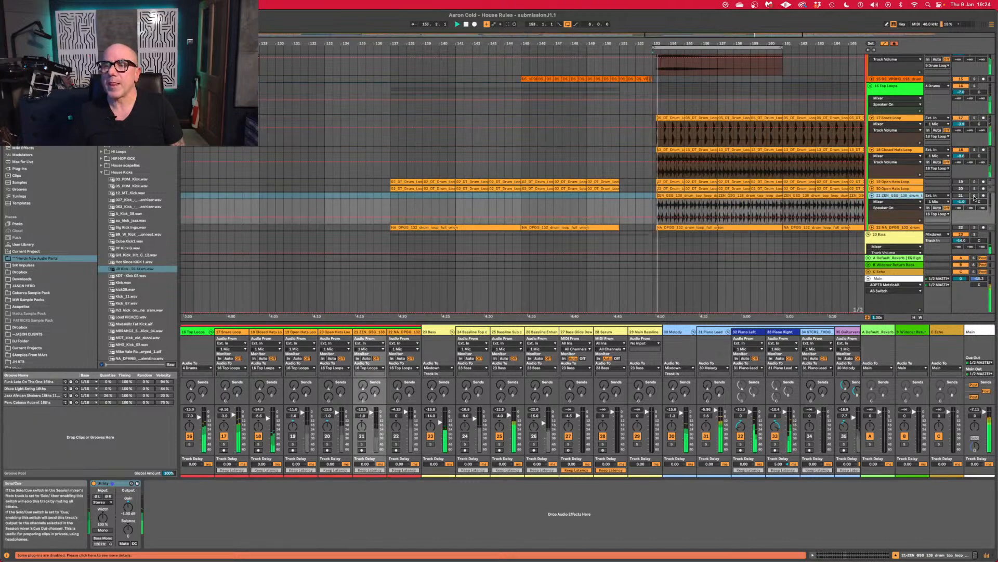
pyautogui.moveTo(961, 201); pyautogui.dragTo(961, 207)
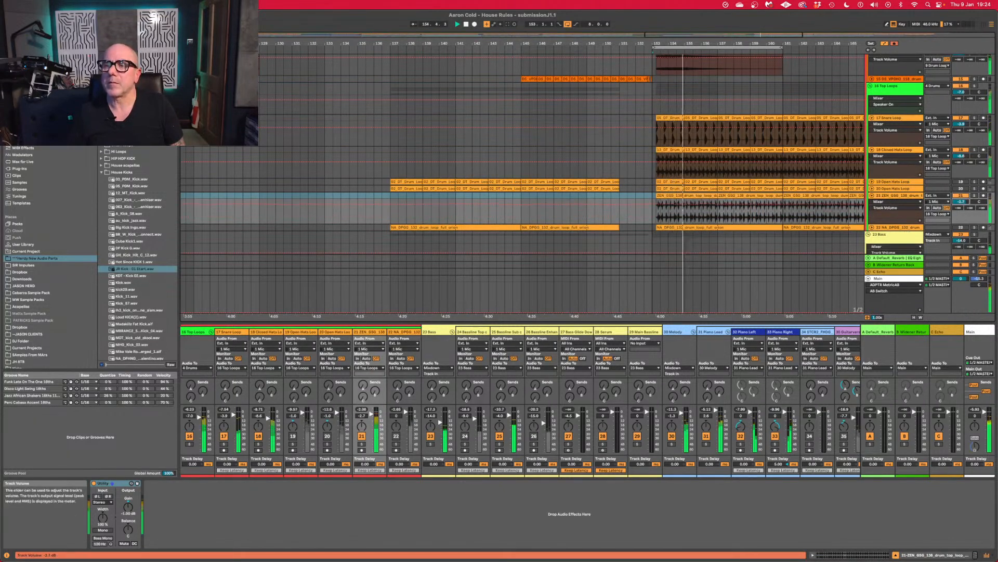
pyautogui.click(964, 197)
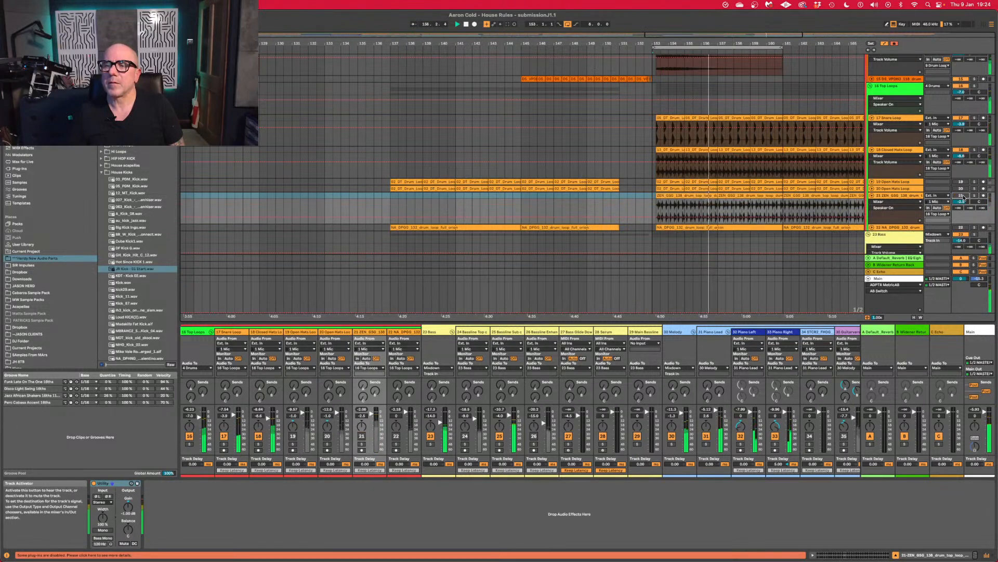
pyautogui.click(961, 197)
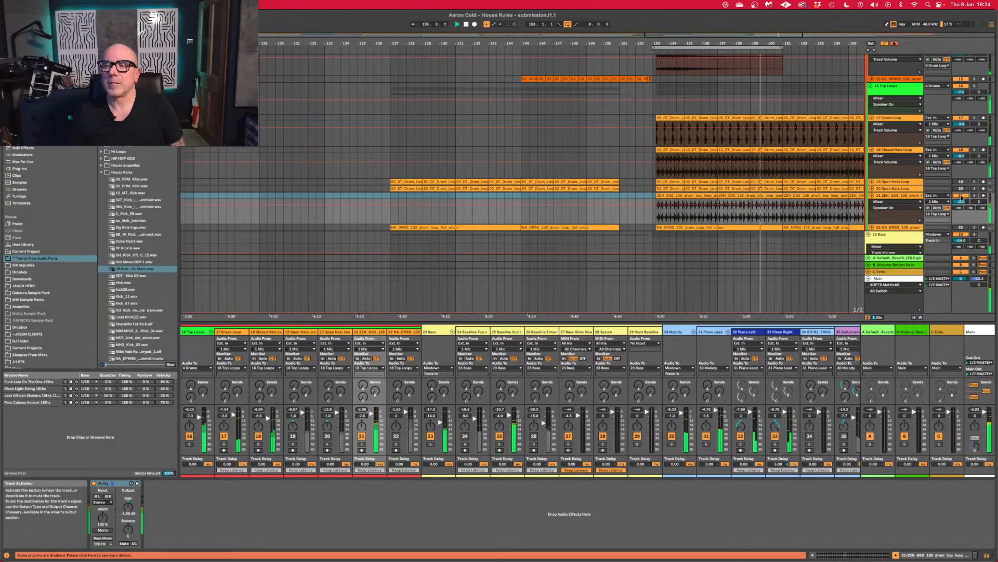
pyautogui.click(960, 201)
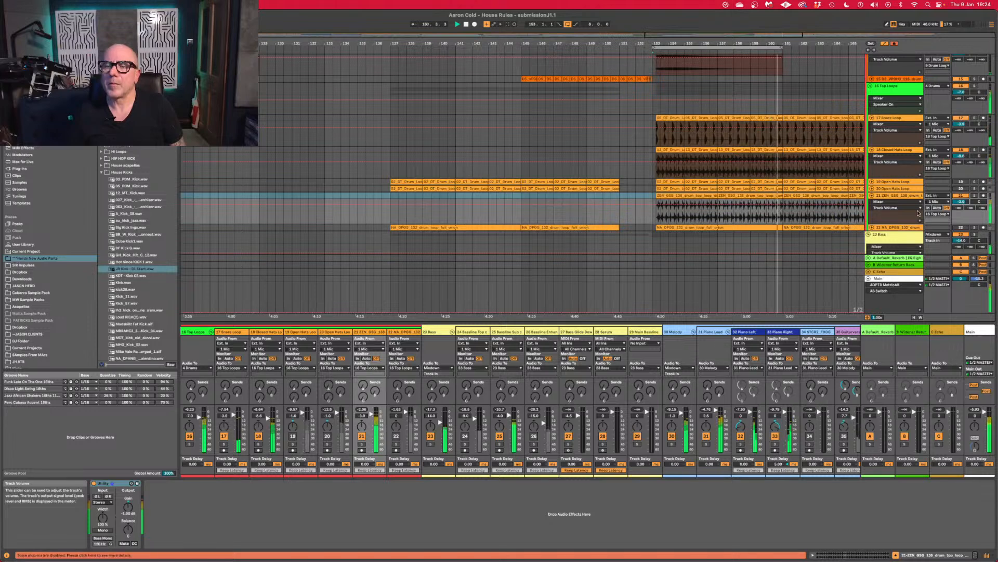
# Mute the Melody group and compare the mix with drum top loop track 21 switched off and back on.
pyautogui.scroll(-5, 918, 213)
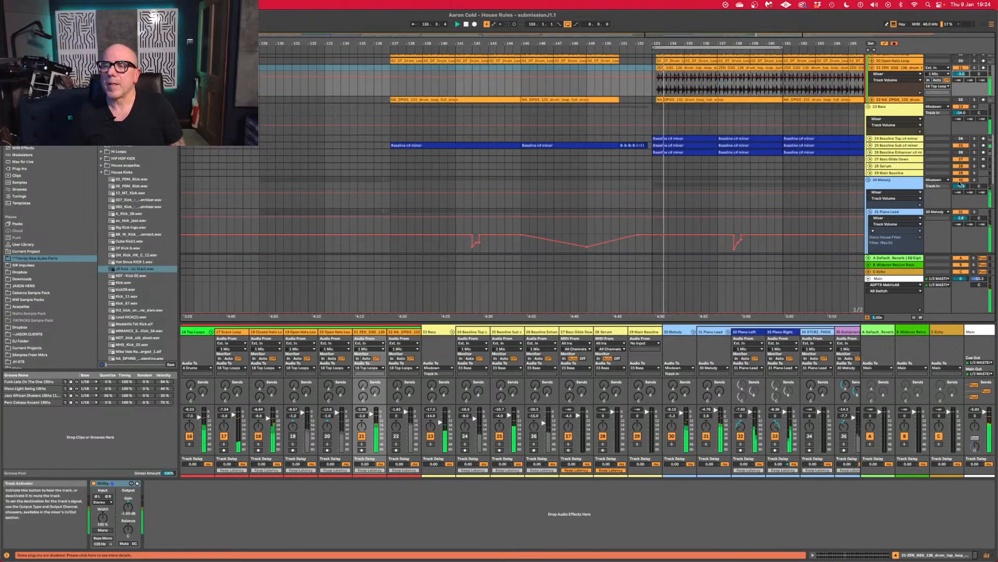
pyautogui.scroll(2, 960, 183)
pyautogui.scroll(2, 961, 183)
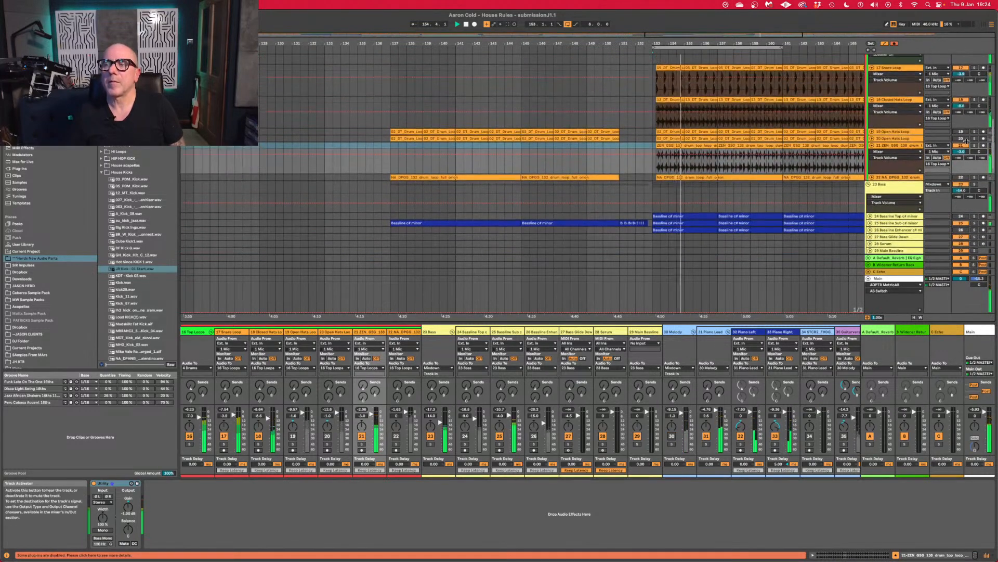
pyautogui.click(965, 148)
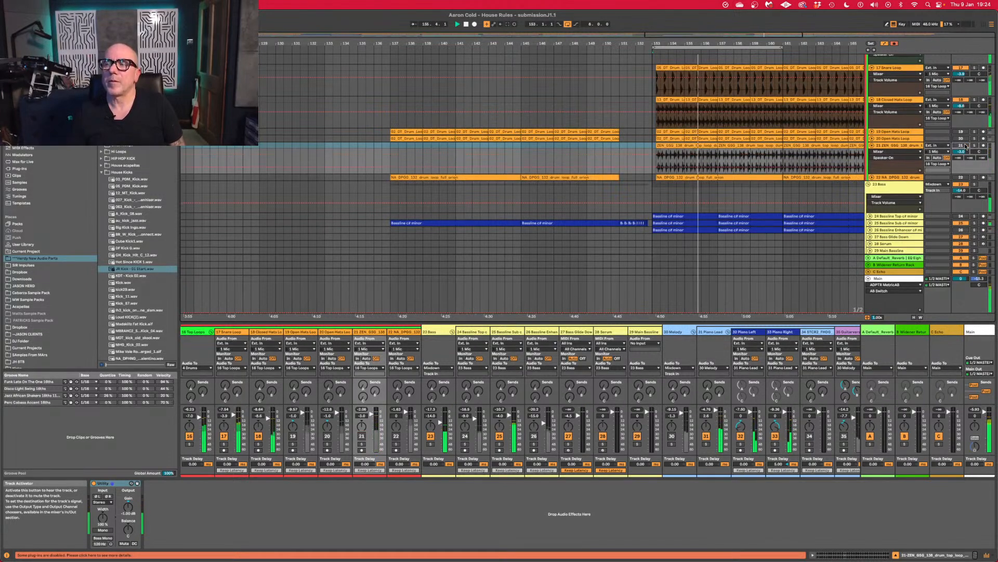
pyautogui.click(965, 147)
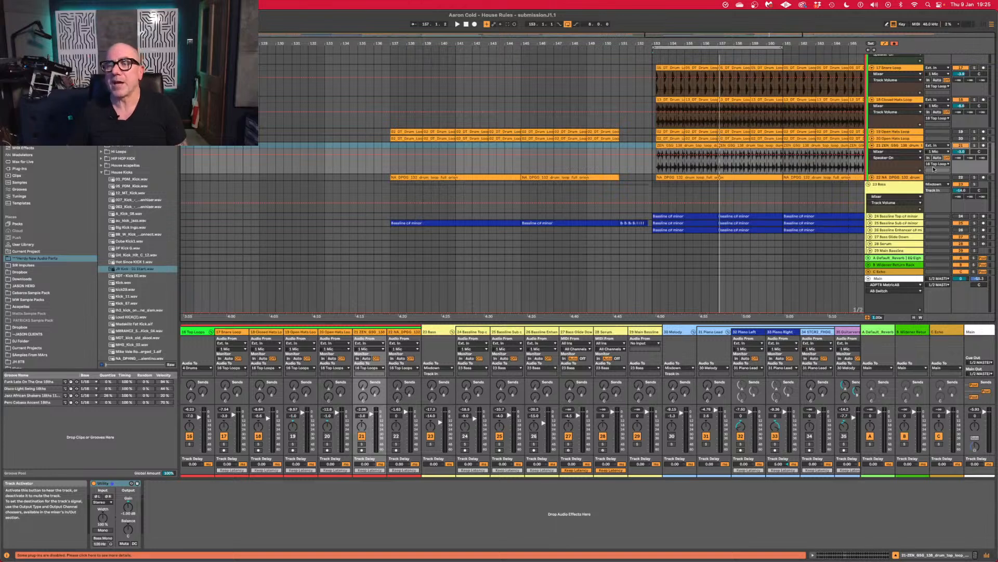
# Save the set and fine-tune drum top loop track 21 to about -3.1 dB while the mix plays.
pyautogui.press('space')
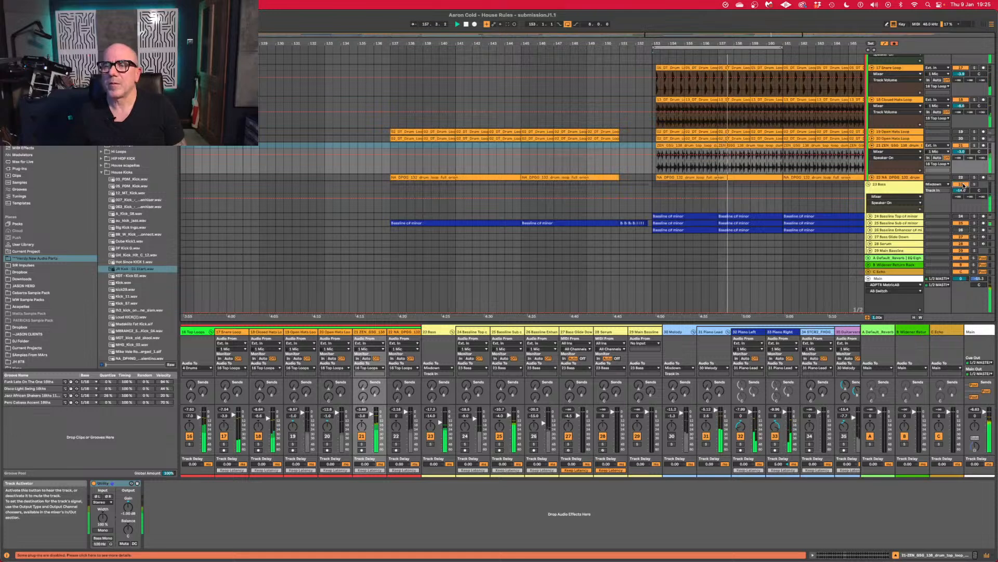
pyautogui.press('super+s')
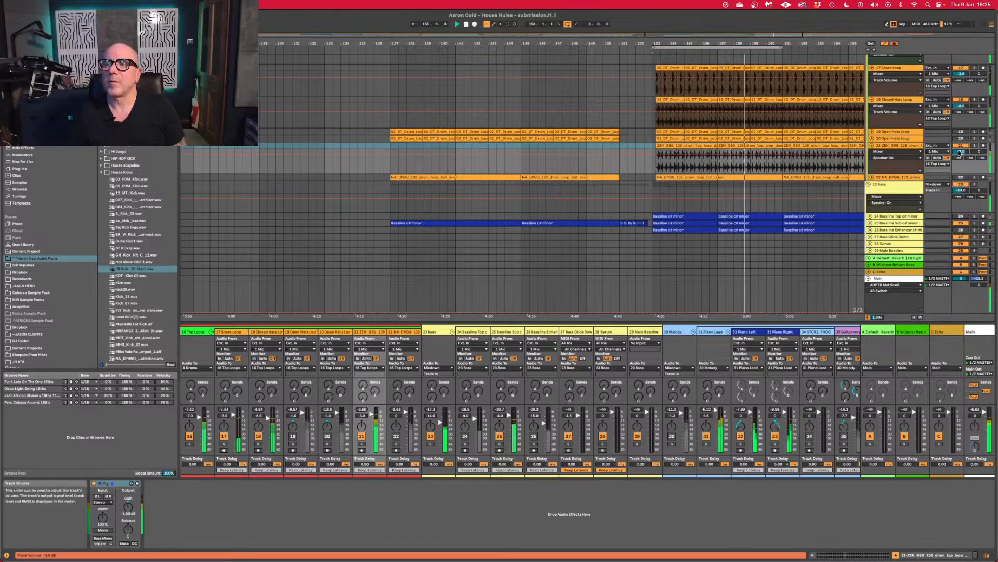
pyautogui.moveTo(961, 151); pyautogui.dragTo(961, 153)
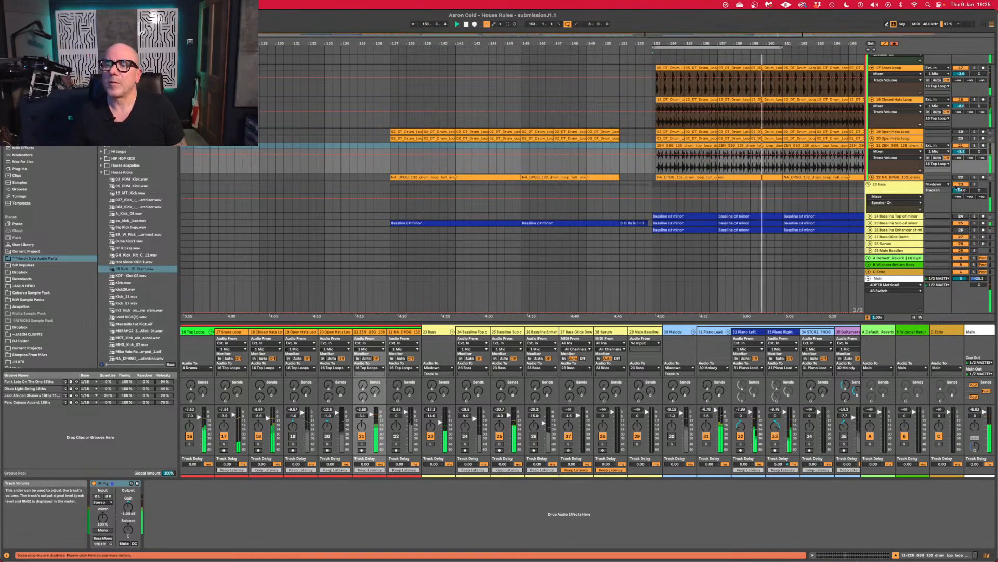
# Unfold full drum loop track 22, activate it at about -3.1 dB and solo it to hear it alone.
pyautogui.click(871, 177)
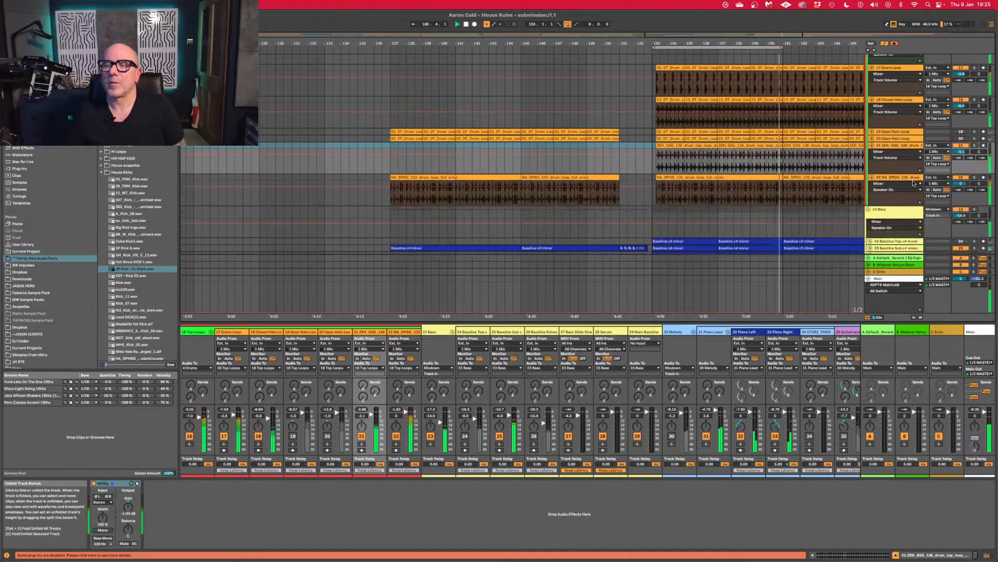
pyautogui.moveTo(961, 183); pyautogui.dragTo(961, 181)
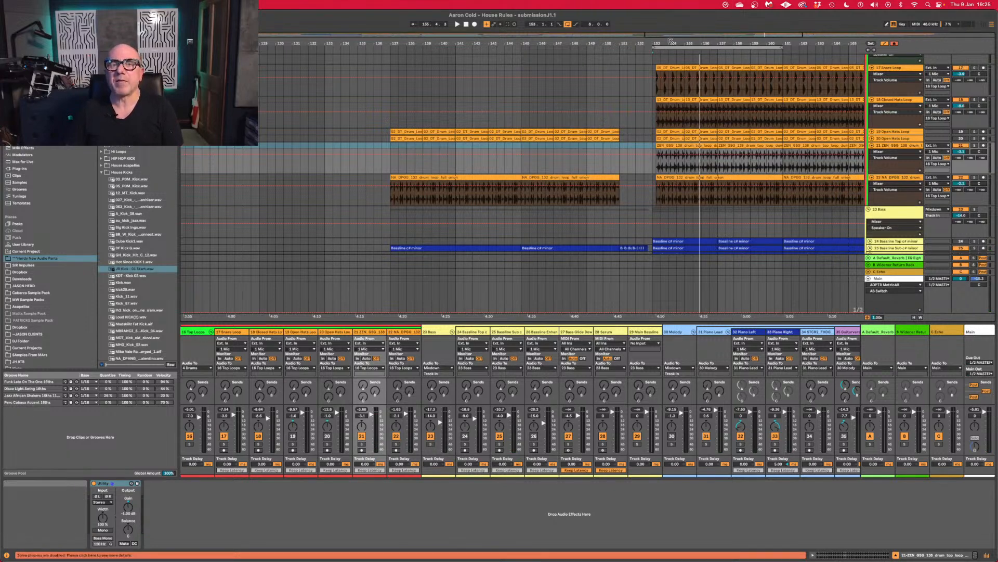
pyautogui.moveTo(672, 44); pyautogui.dragTo(671, 114)
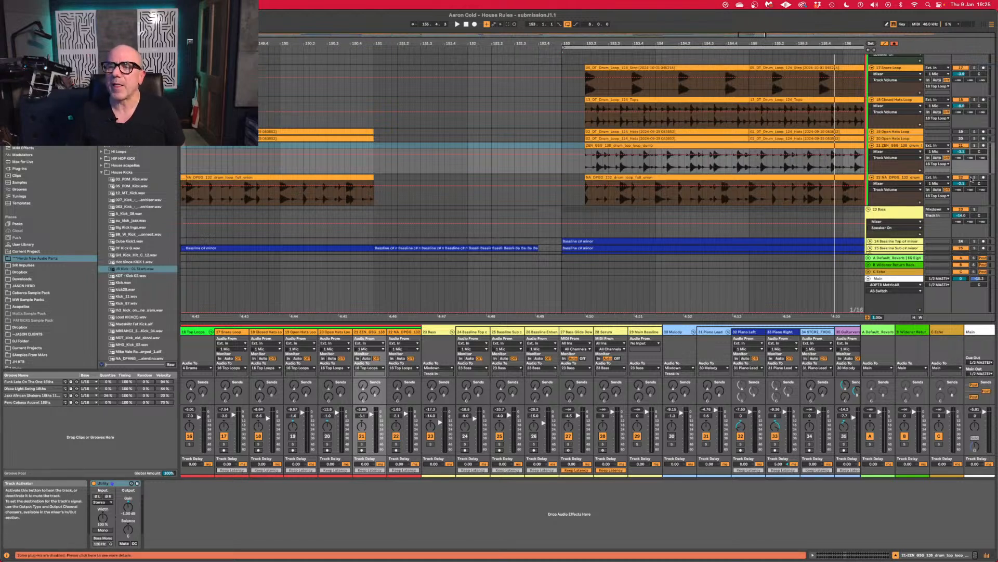
pyautogui.click(975, 177)
pyautogui.press('space')
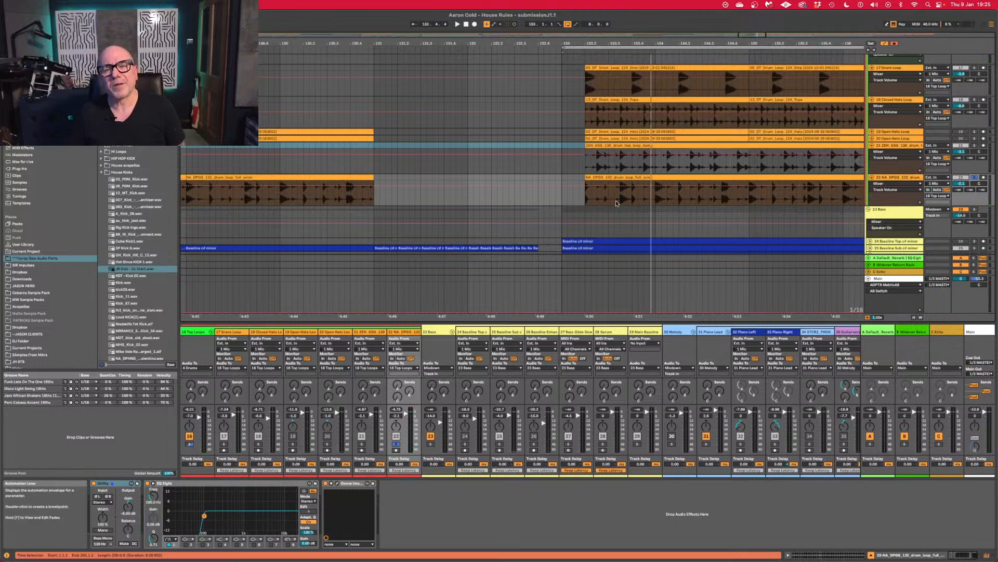
# Take drum loop track 22 out of solo, mute it and replay the section without it.
pyautogui.click(975, 177)
pyautogui.press('space')
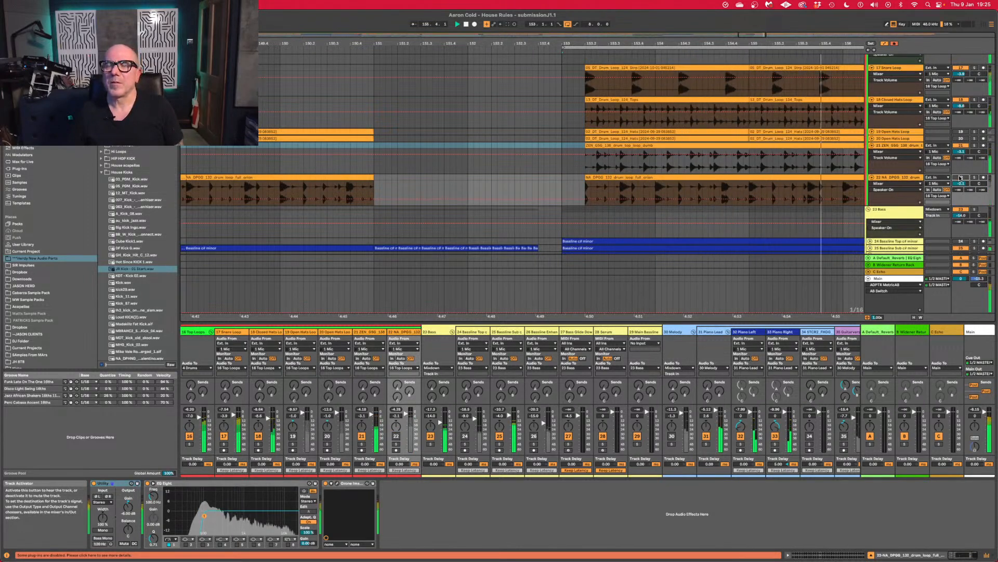
pyautogui.press('space')
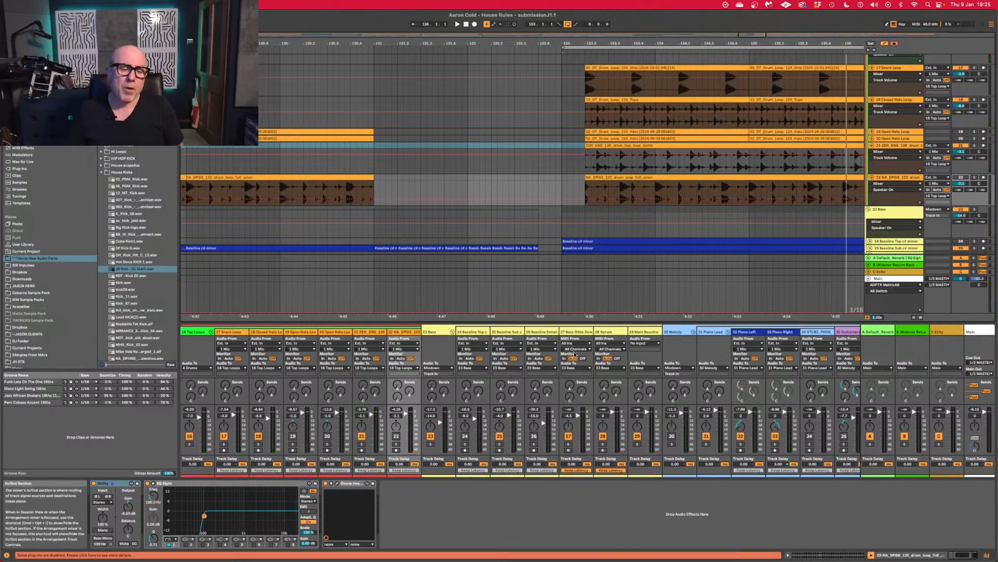
pyautogui.press('space')
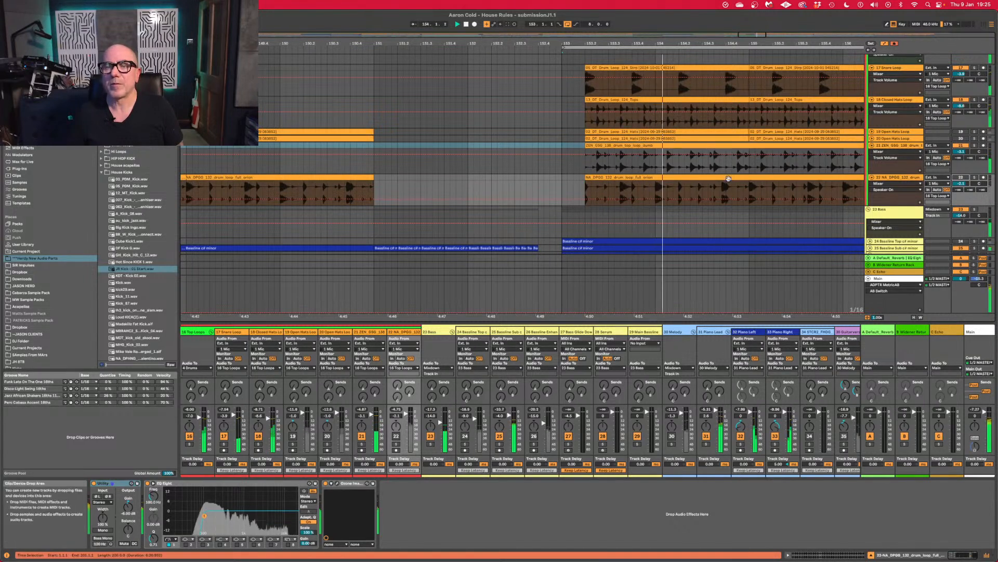
# Lower the Closed Hats Loop track's volume slightly while the wider section plays.
pyautogui.moveTo(699, 44); pyautogui.dragTo(698, 21)
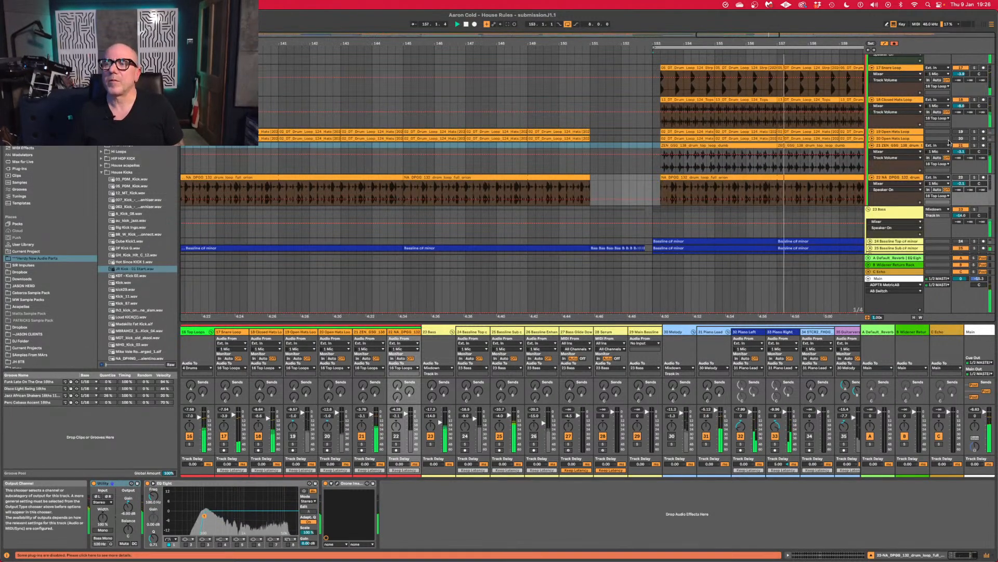
pyautogui.moveTo(961, 108); pyautogui.dragTo(960, 109)
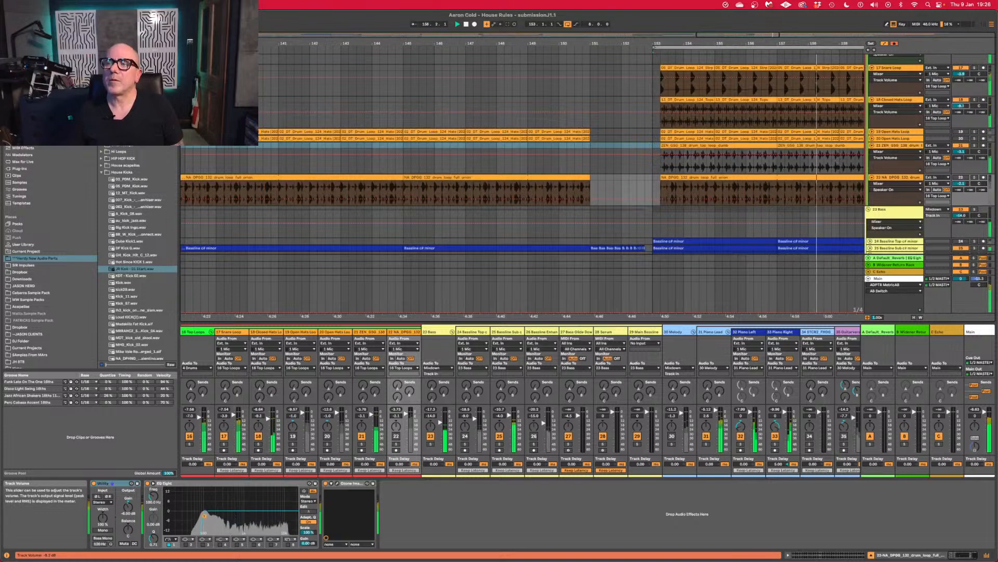
pyautogui.press('space')
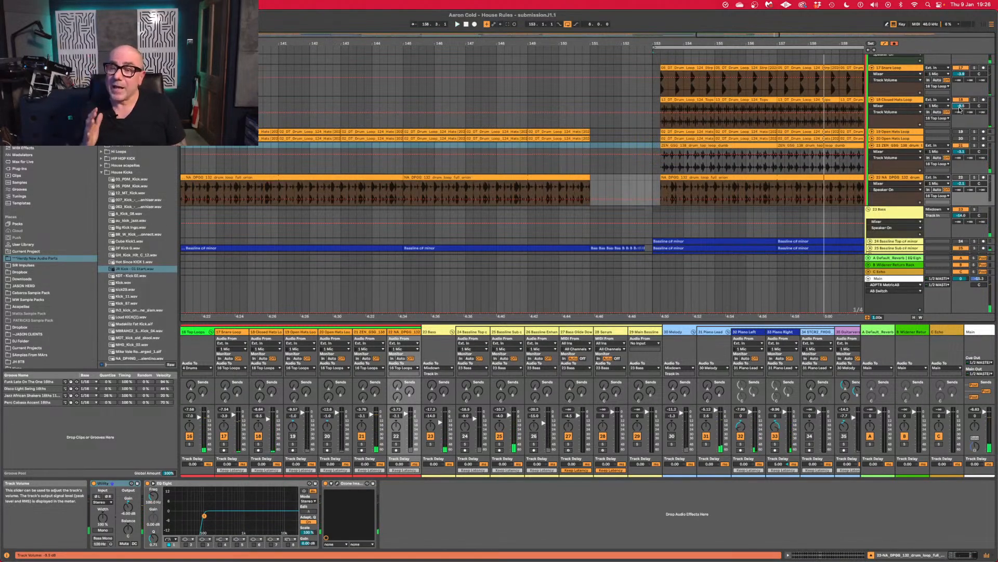
# Solo drum loop track 22 and drum top loop track 21 in turn during playback to compare them.
pyautogui.click(975, 178)
pyautogui.press('space')
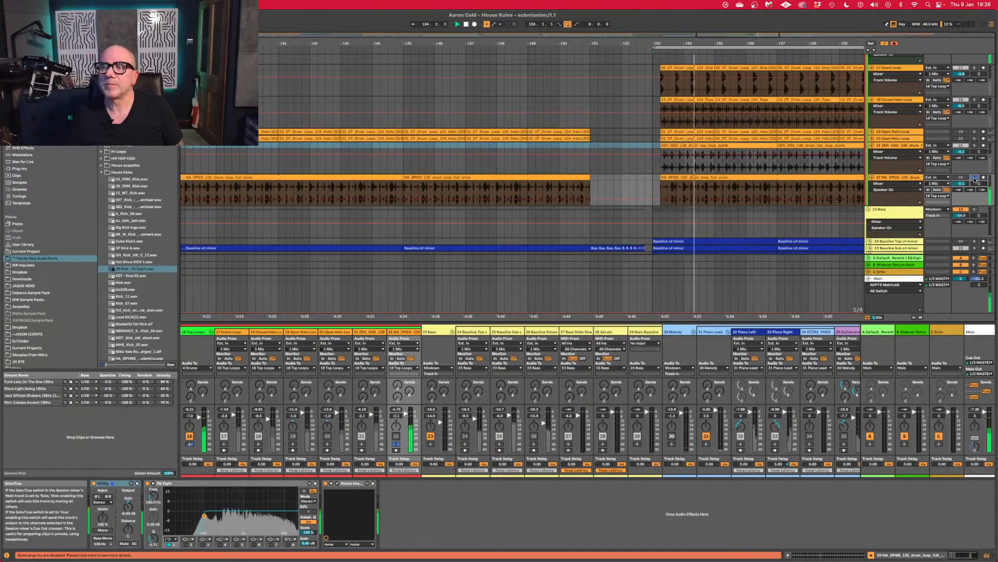
pyautogui.click(975, 178)
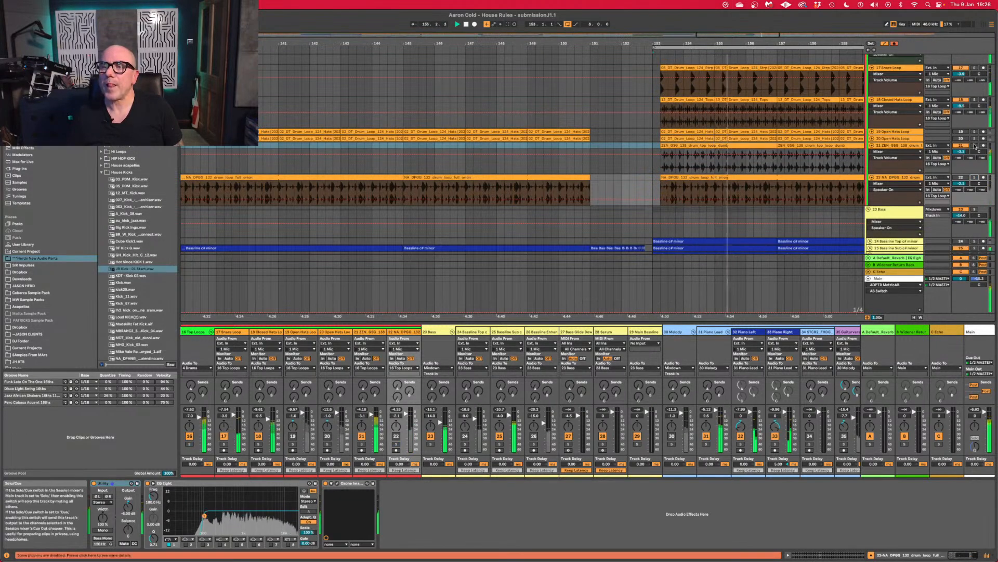
pyautogui.click(975, 145)
pyautogui.click(975, 145)
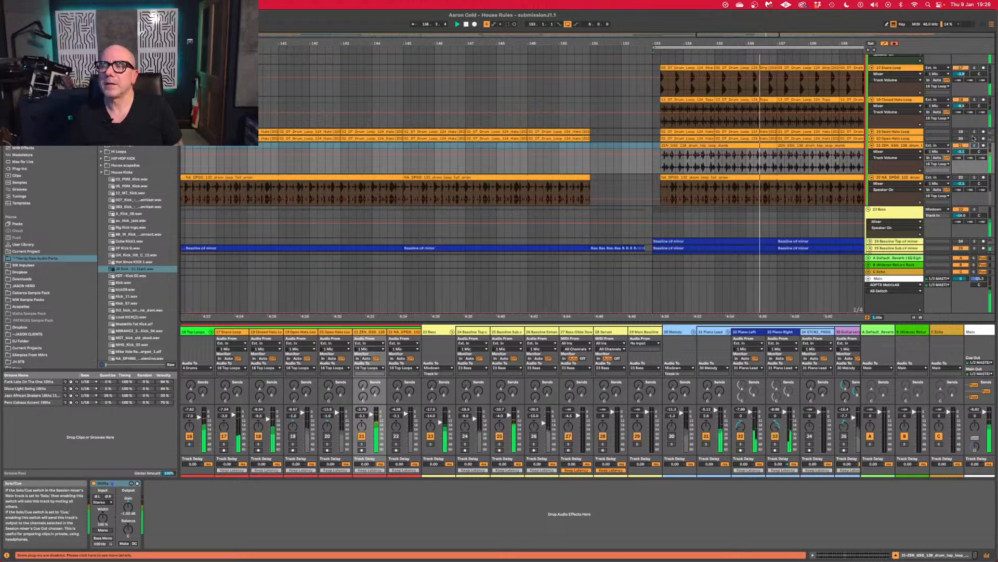
# Mute the Closed Hats Loop track and set drum top loop track 21 to -3.4 dB, ending playback.
pyautogui.click(961, 100)
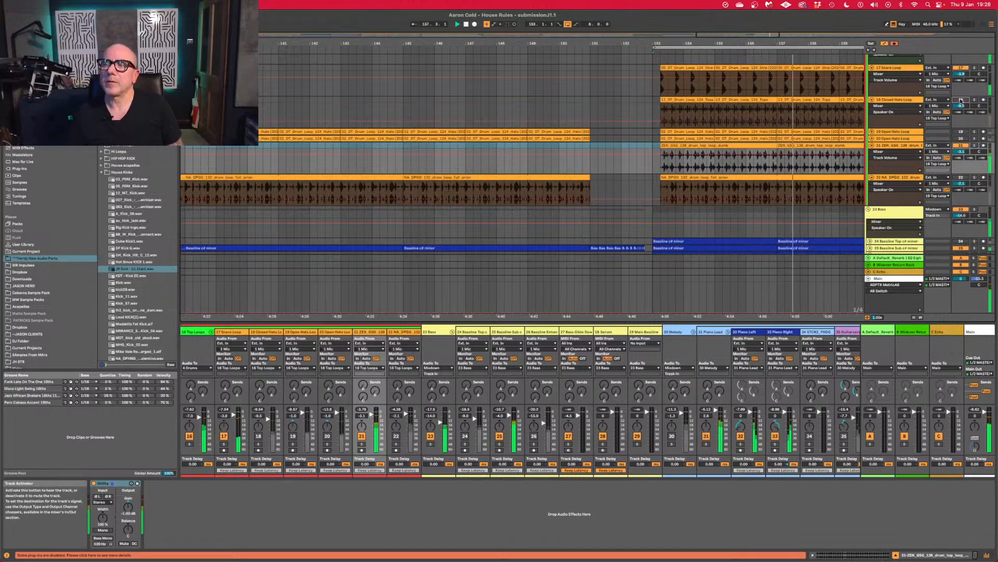
pyautogui.moveTo(961, 151); pyautogui.dragTo(960, 152)
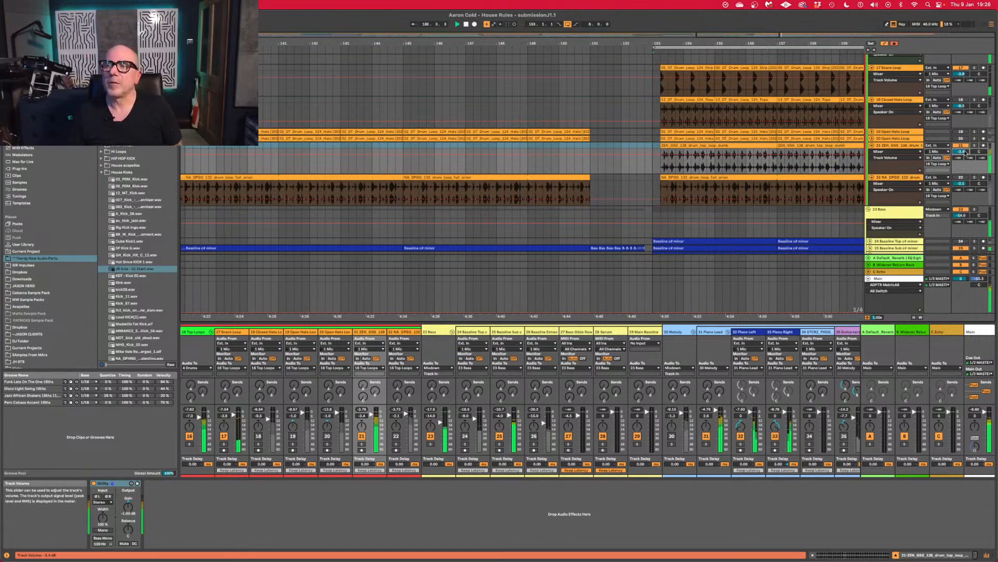
pyautogui.press('space')
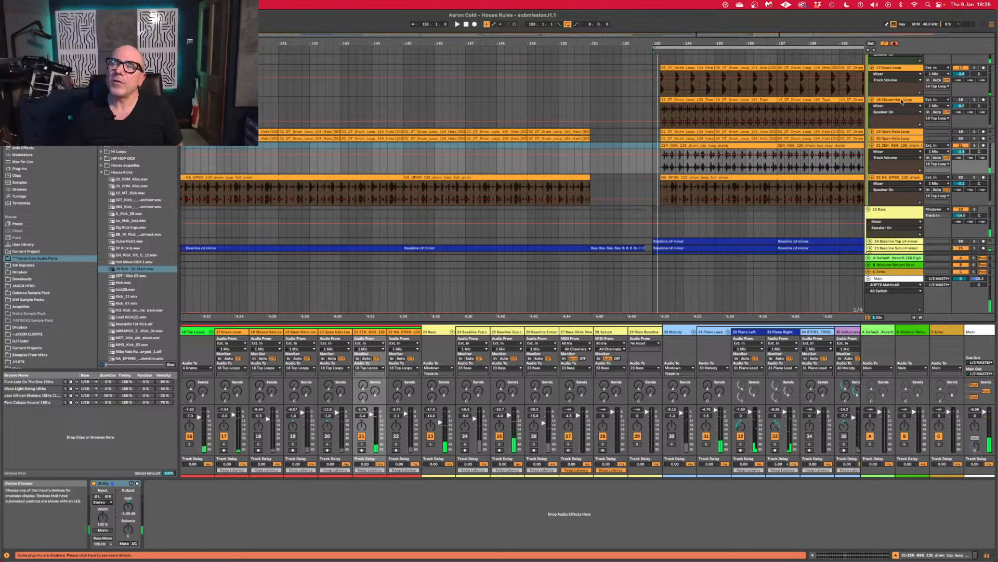
# Check the Closed Hats Loop track's devices, switch to drum top loop track 21 and replay the section.
pyautogui.click(902, 100)
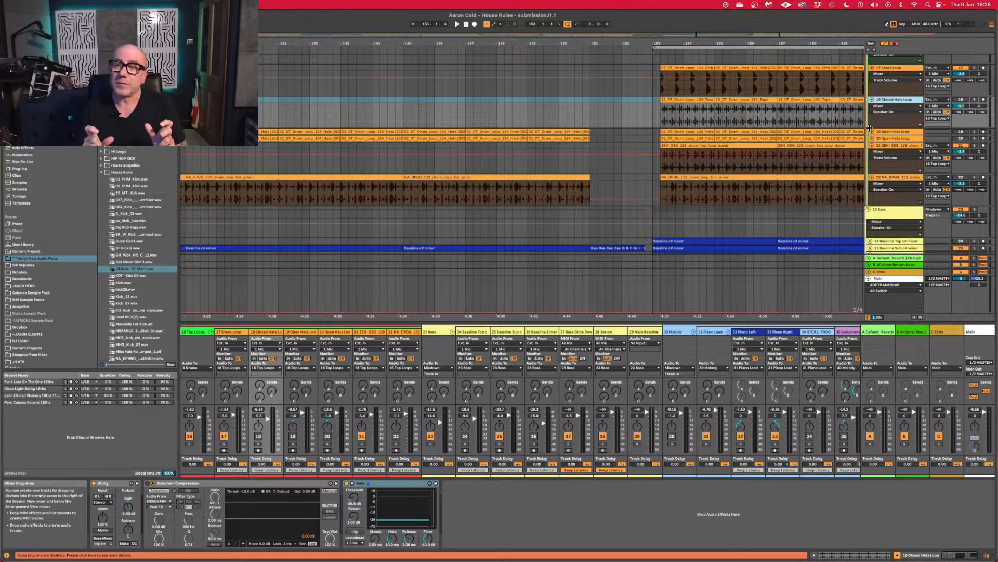
pyautogui.click(910, 147)
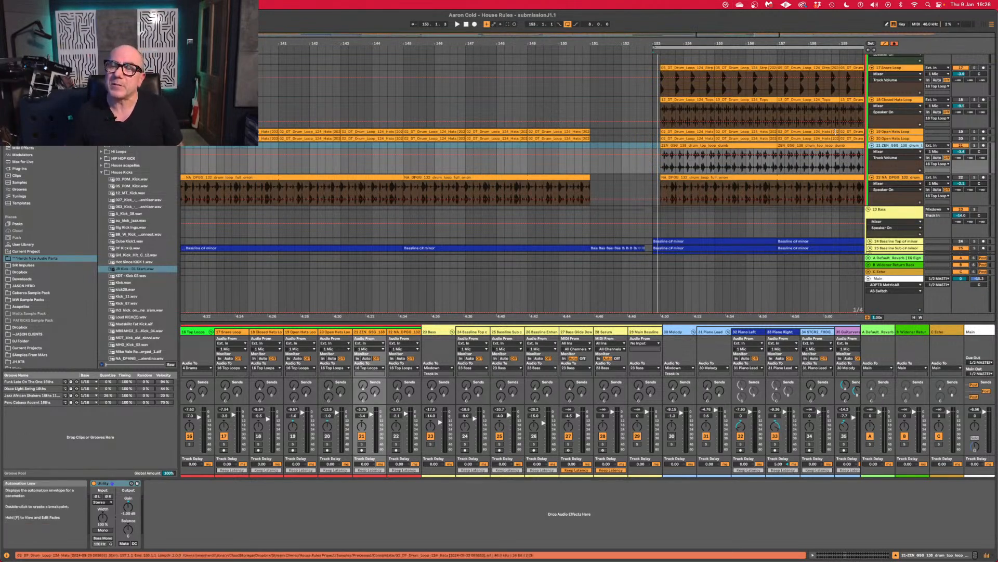
pyautogui.press('space')
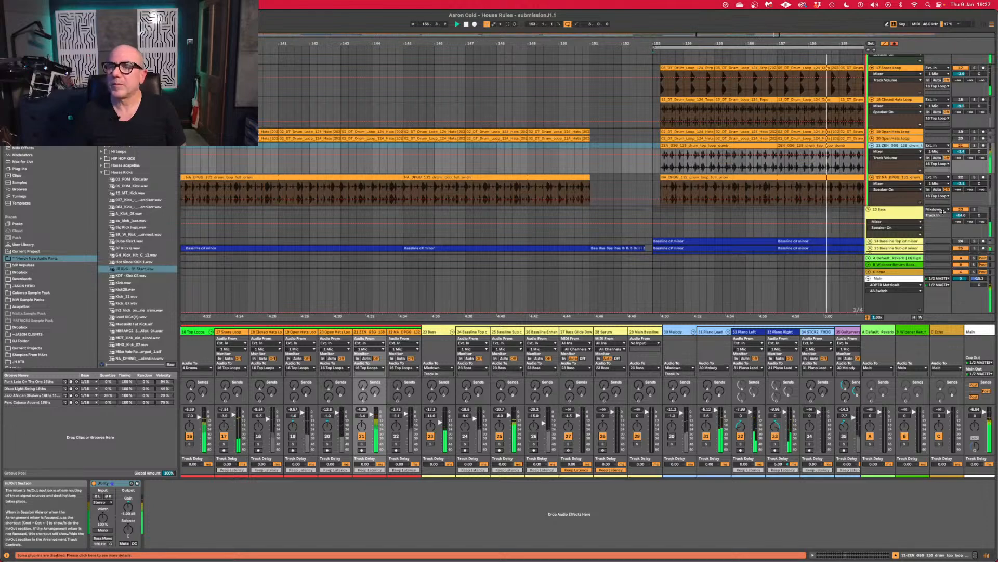
# Mute the Synth Loop track while the section plays and select that track.
pyautogui.scroll(-8, 944, 213)
pyautogui.scroll(4, 943, 213)
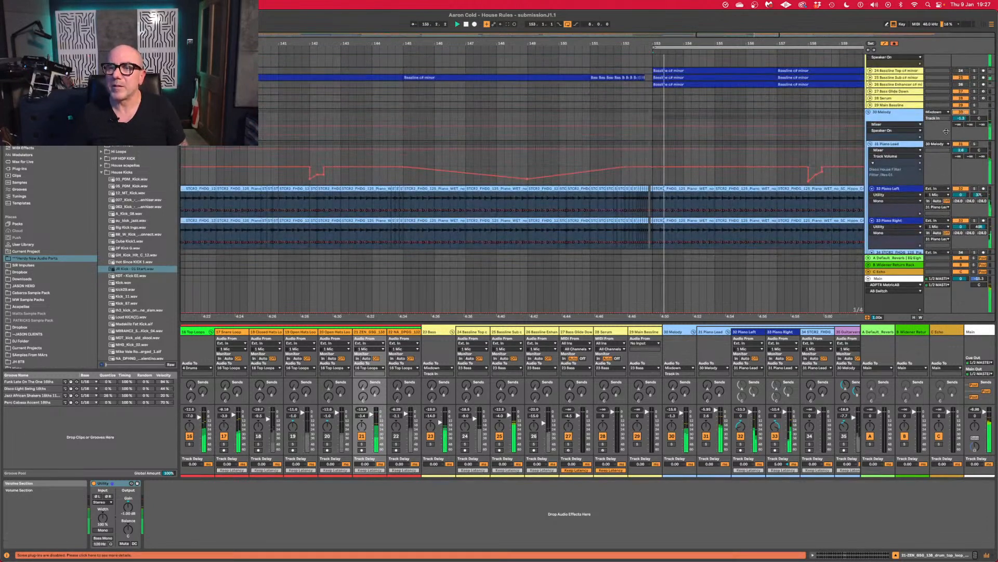
pyautogui.scroll(-4, 924, 157)
pyautogui.scroll(-3, 924, 157)
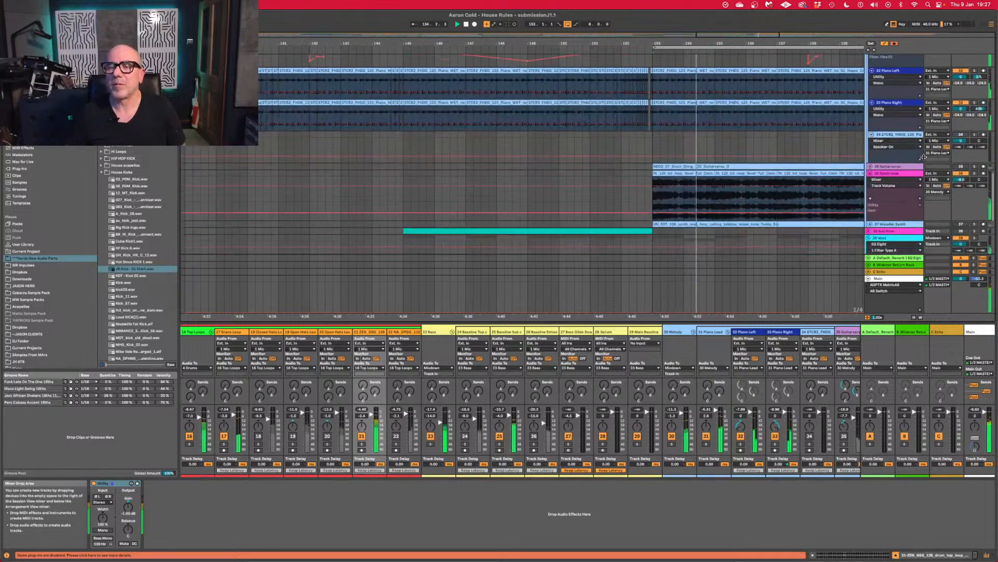
pyautogui.click(961, 174)
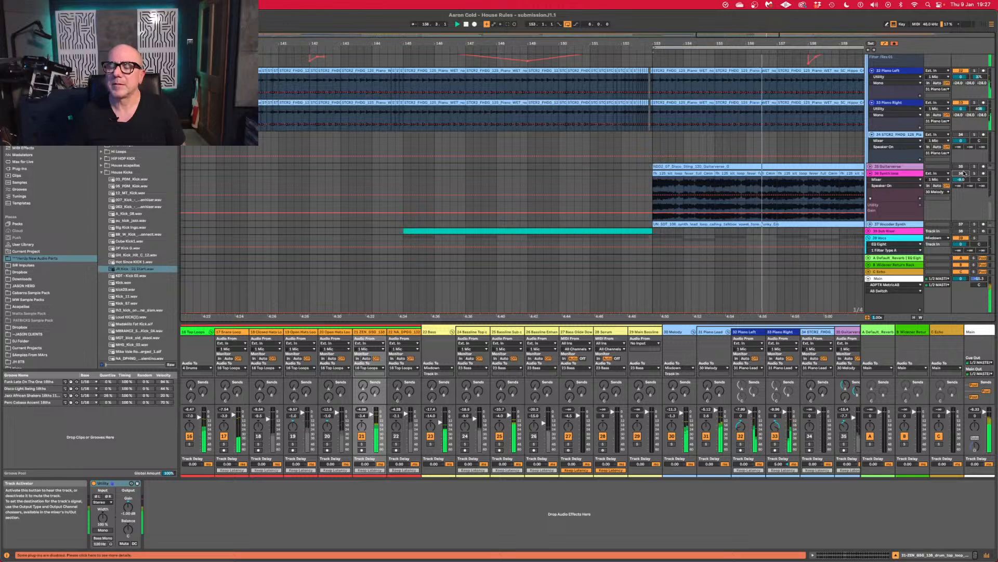
pyautogui.click(957, 174)
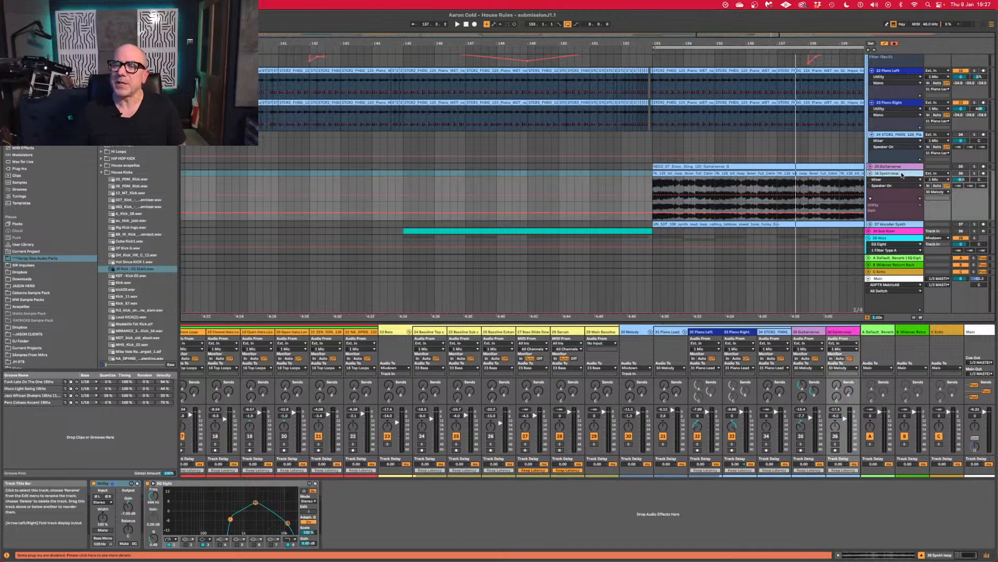
pyautogui.click(875, 175)
# Alternate between the mix and the Revival [Extended Mix] reference in Metric AB during playback.
pyautogui.press('alt+super+p')
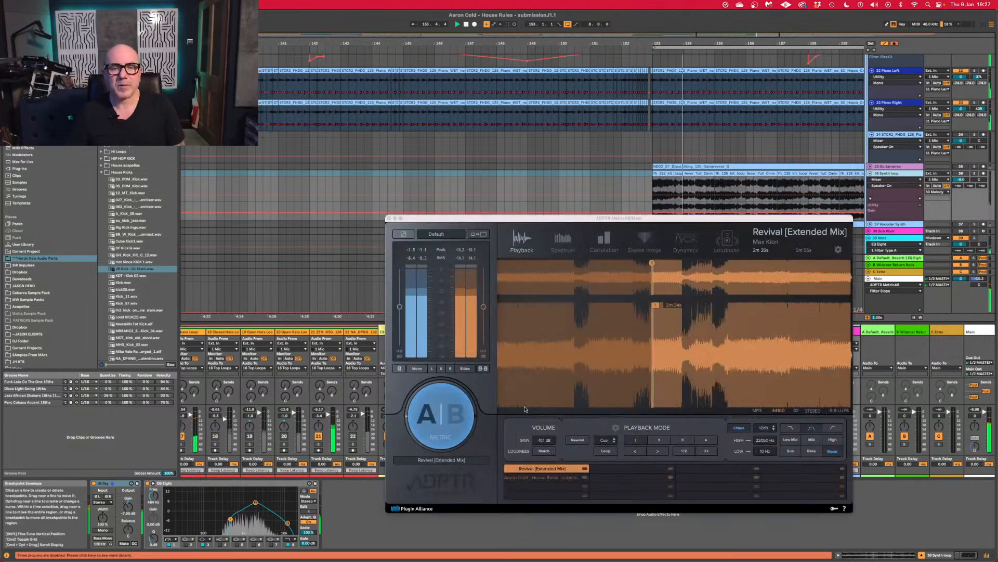
pyautogui.click(461, 426)
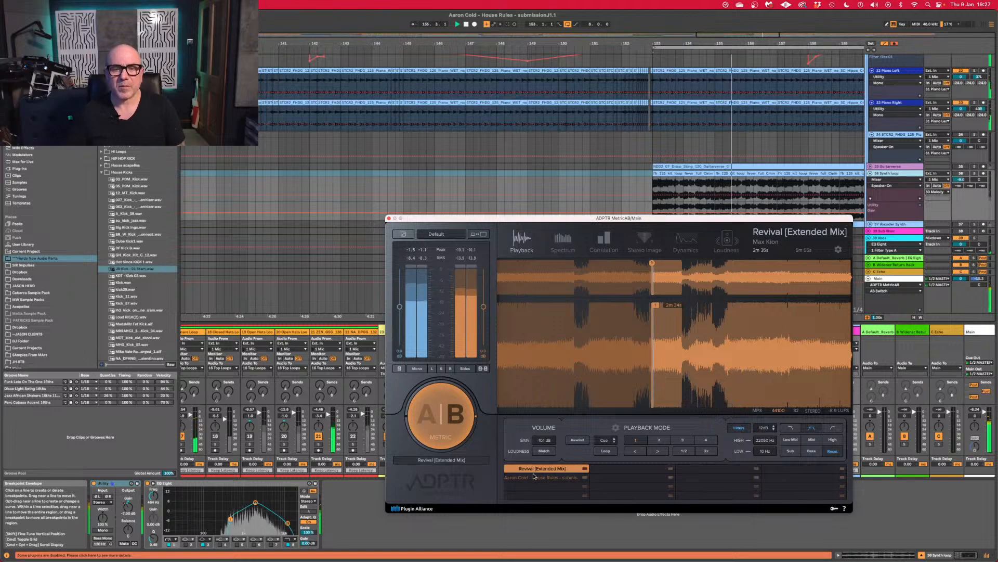
pyautogui.click(461, 430)
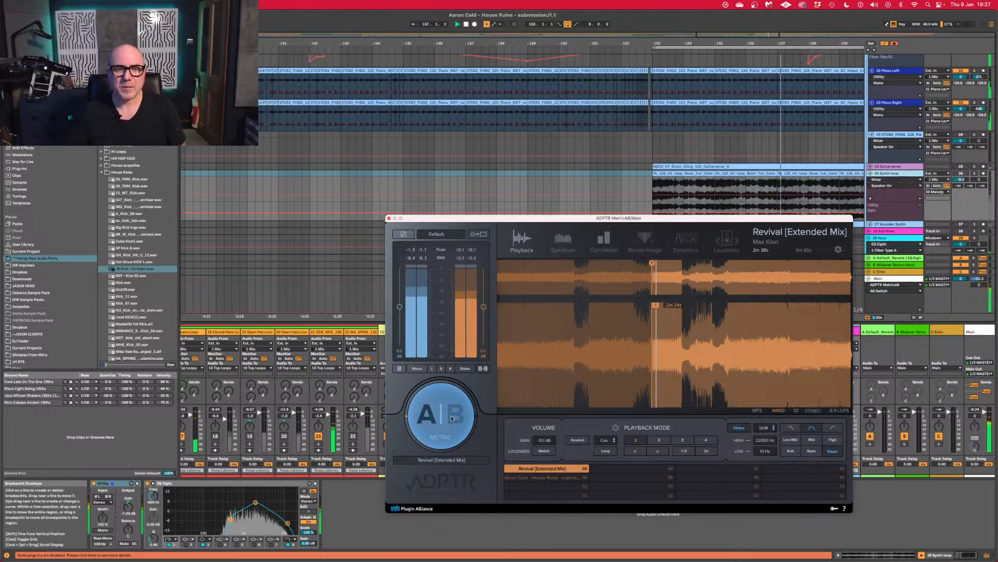
pyautogui.click(453, 420)
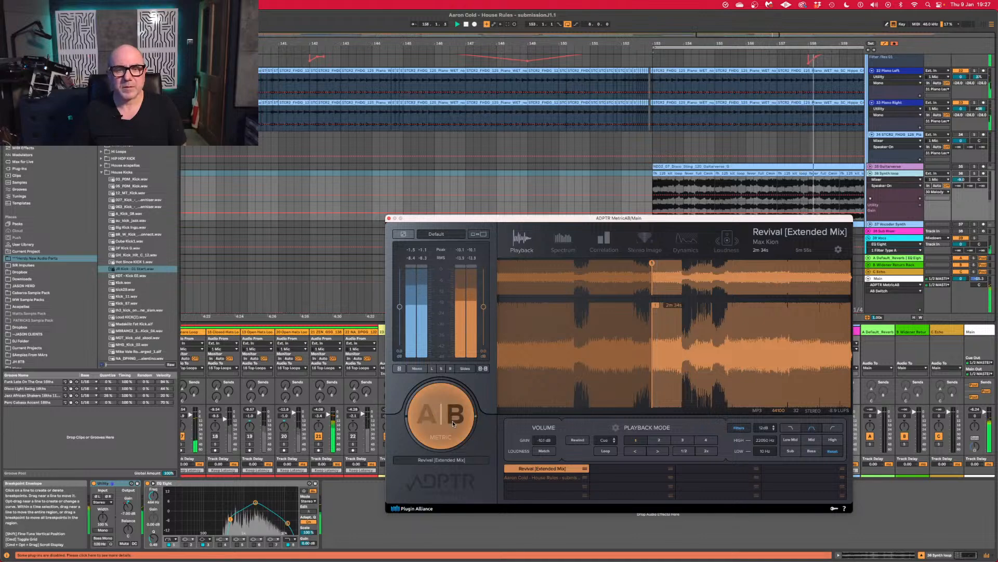
pyautogui.press('space')
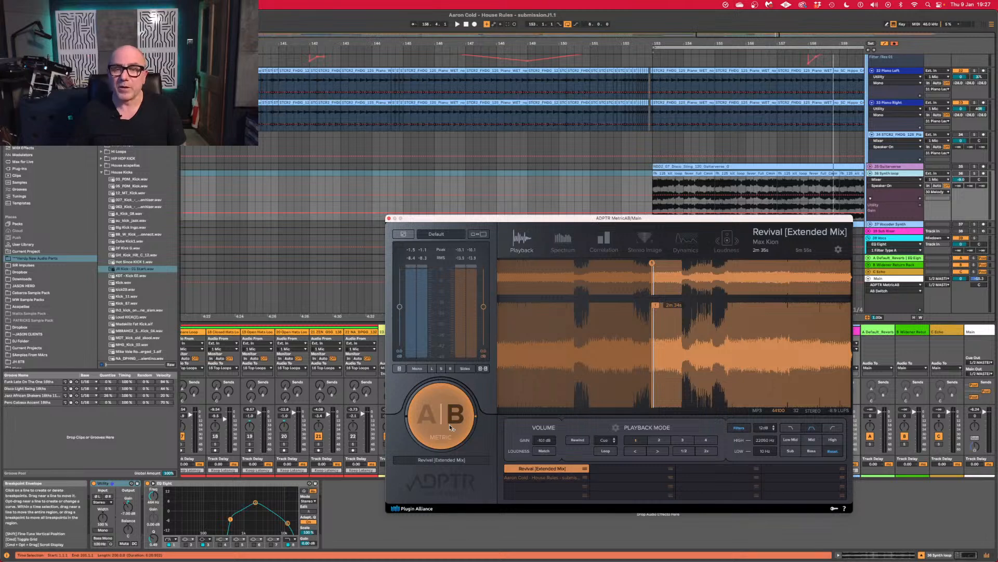
# Repeat the A/B comparison from the section start, change the reference to the House Rules submission file and close Metric AB.
pyautogui.press('space')
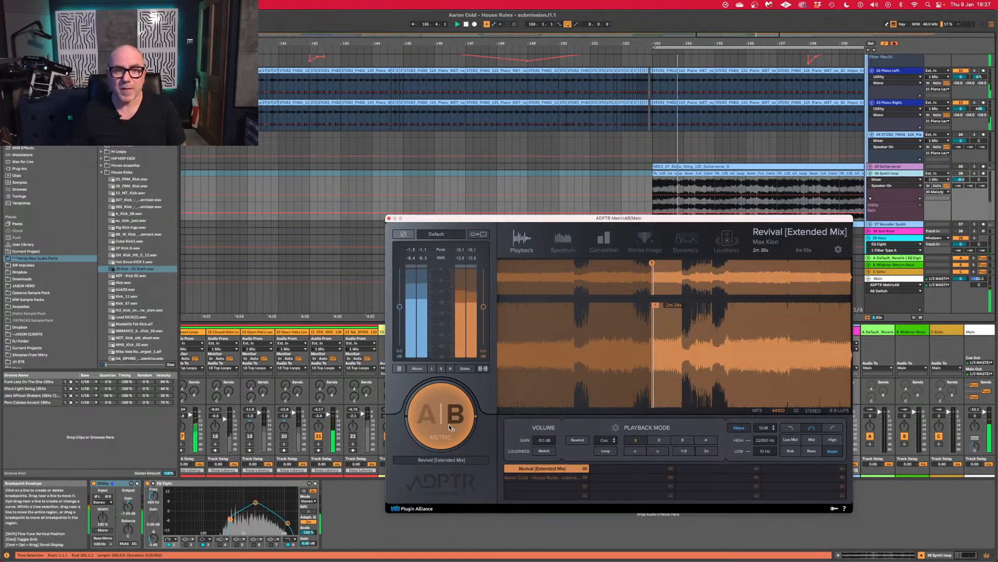
pyautogui.click(449, 424)
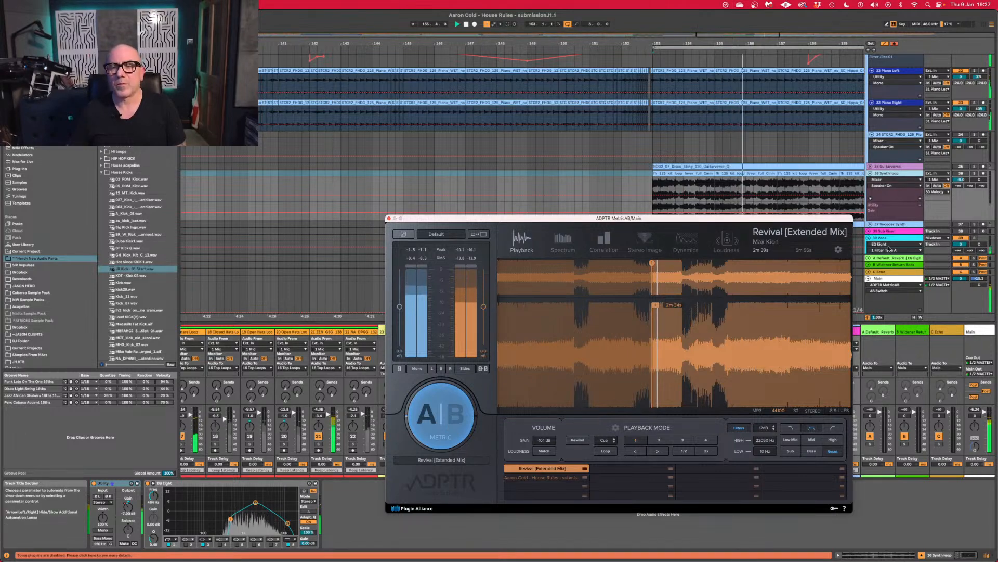
pyautogui.press('space')
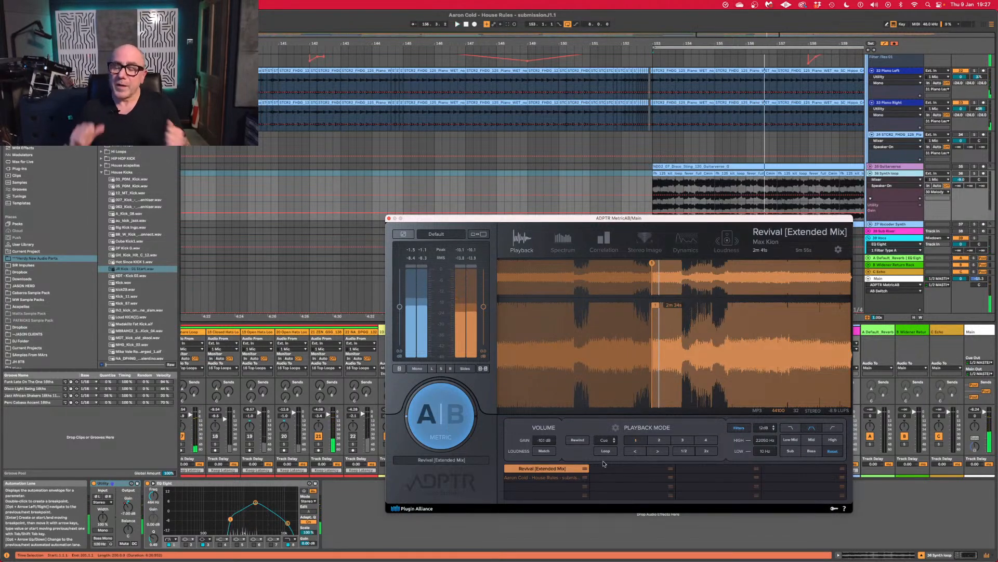
pyautogui.press('space')
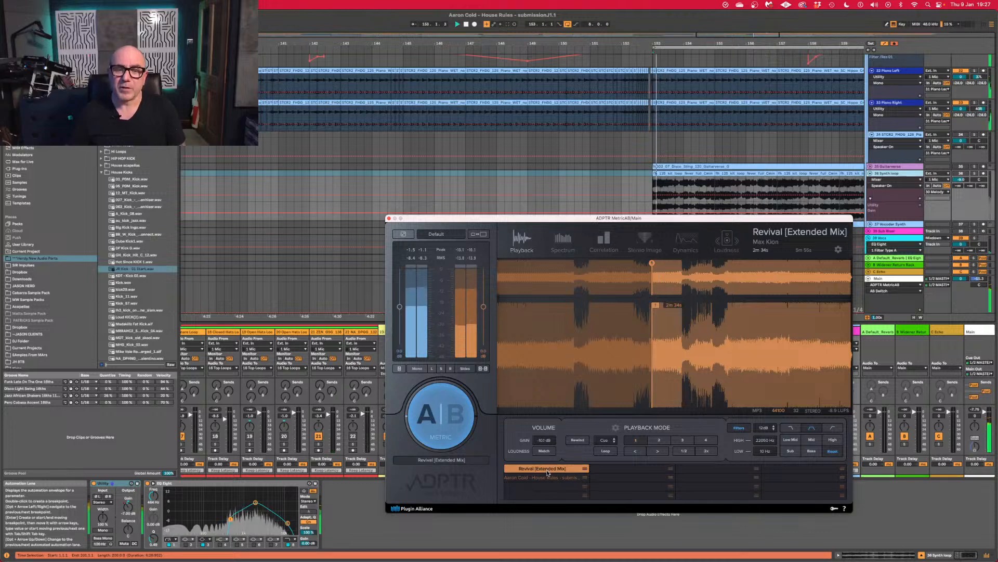
pyautogui.click(546, 478)
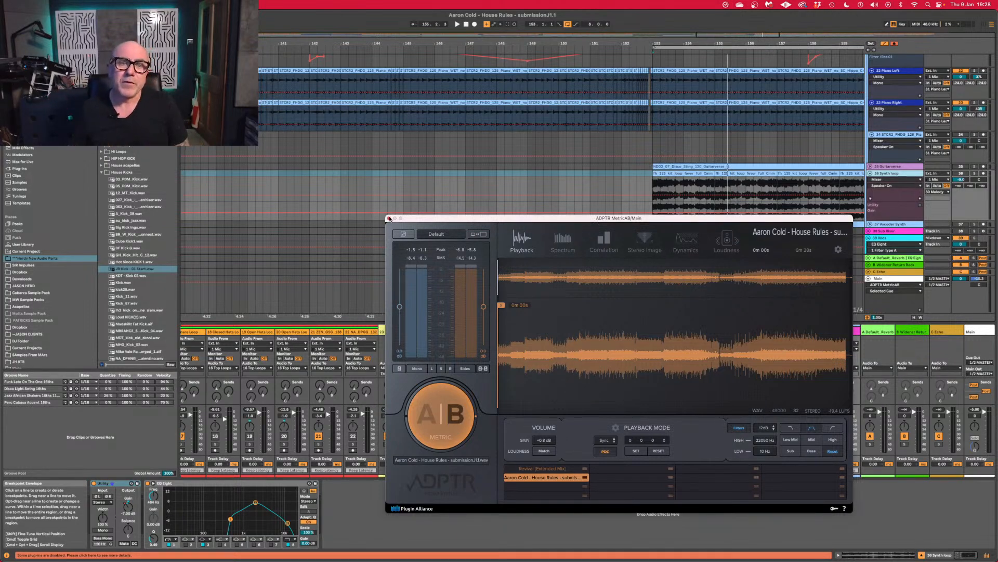
pyautogui.click(388, 219)
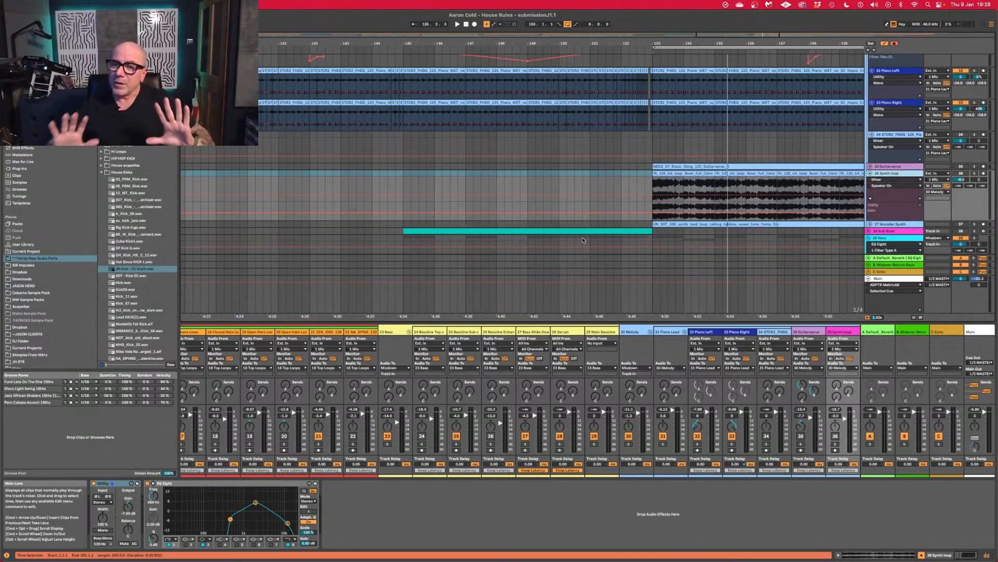
# Replay the section and toggle the Piano Lead group off and on to check its part in the mix.
pyautogui.press('space')
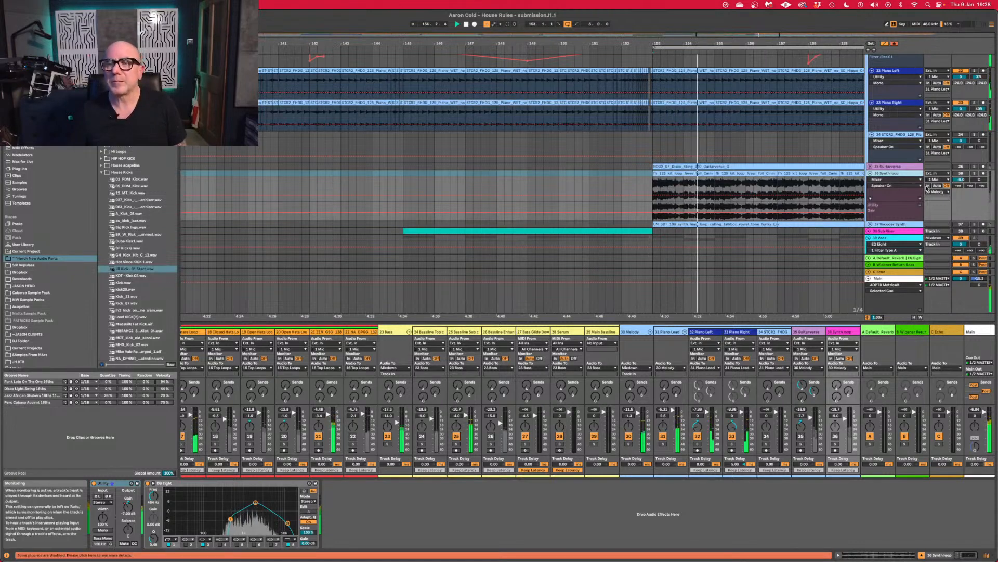
pyautogui.scroll(5, 968, 103)
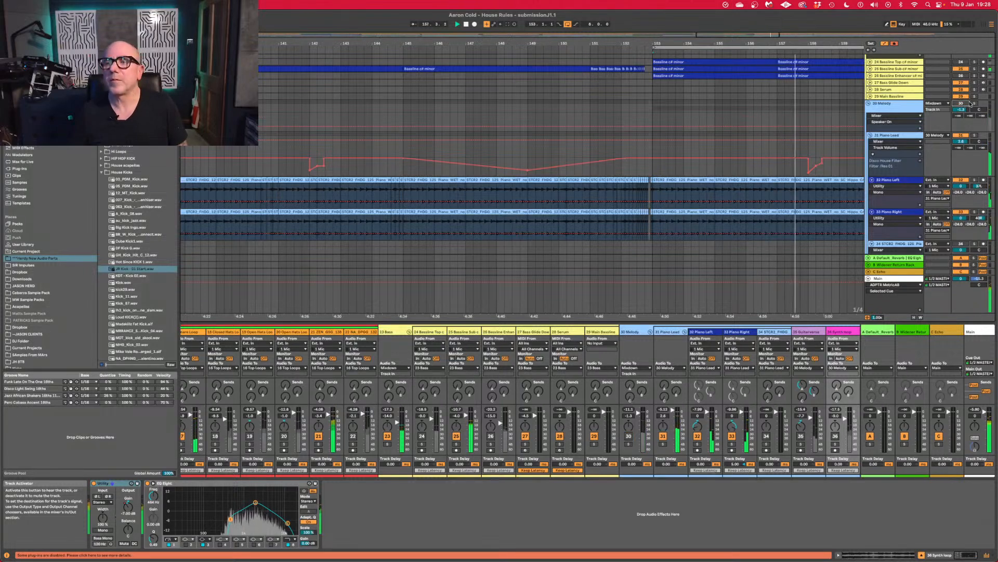
pyautogui.click(961, 136)
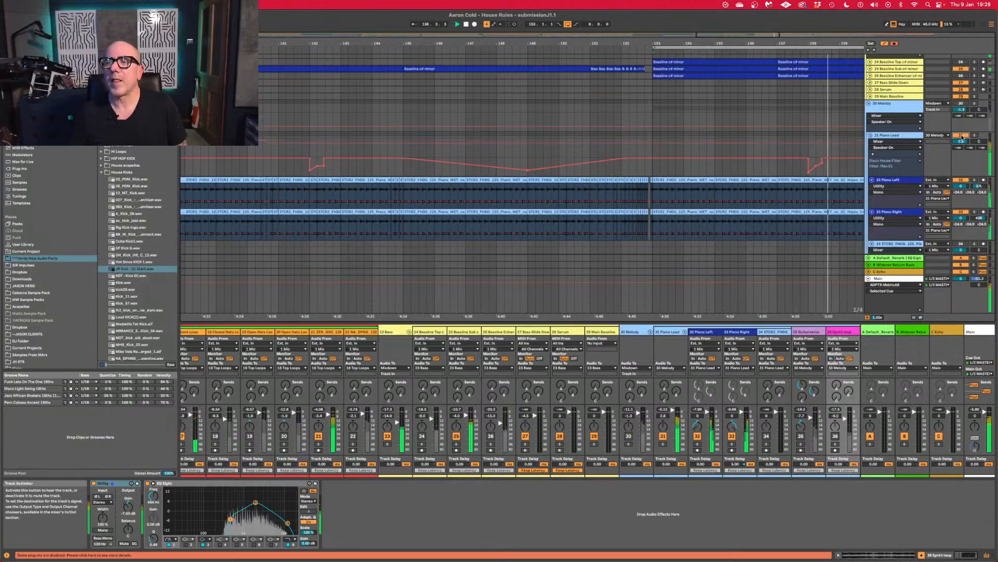
pyautogui.click(962, 135)
# Compare the mix with the House Rules submission reference in Metric AB, ending playback on the mix.
pyautogui.press('super+alt+p')
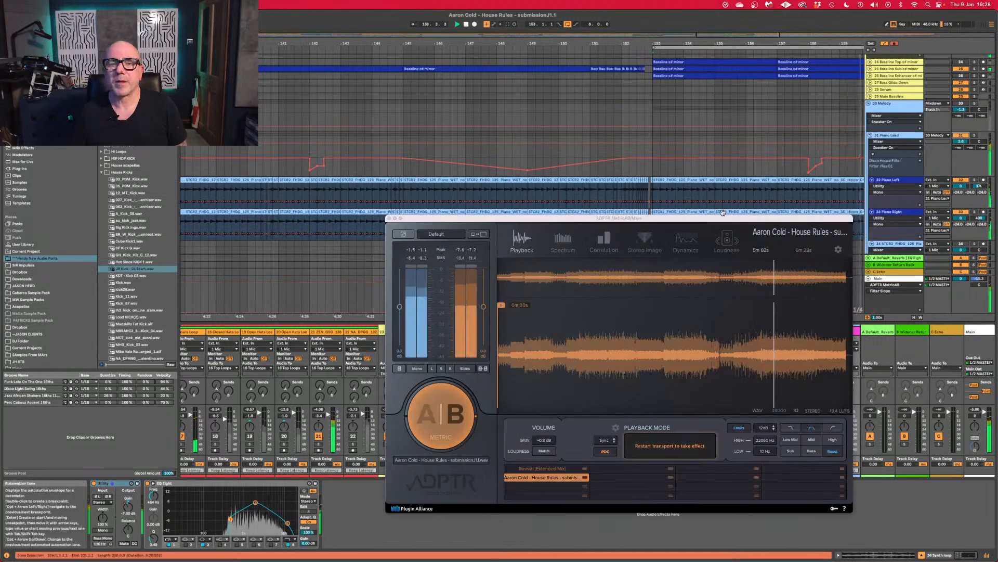
pyautogui.click(440, 415)
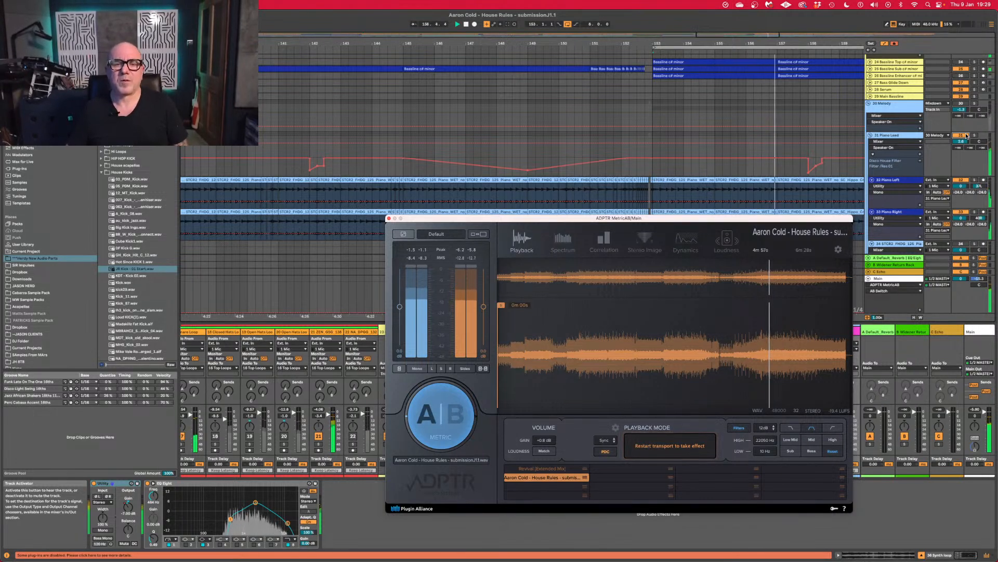
pyautogui.press('space')
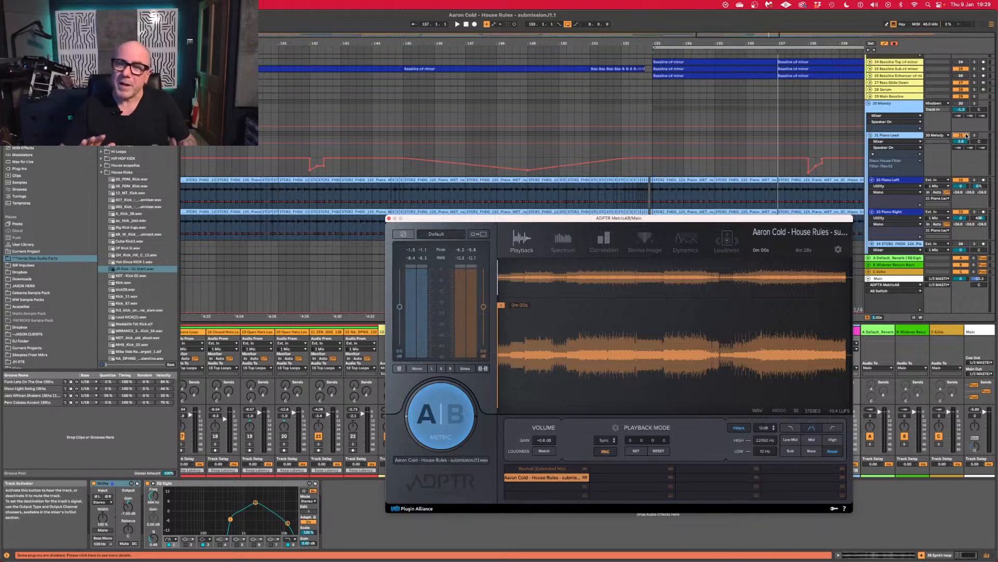
# Fold the Drum Loops and Top Loops groups and close the Metric AB window.
pyautogui.scroll(10, 858, 99)
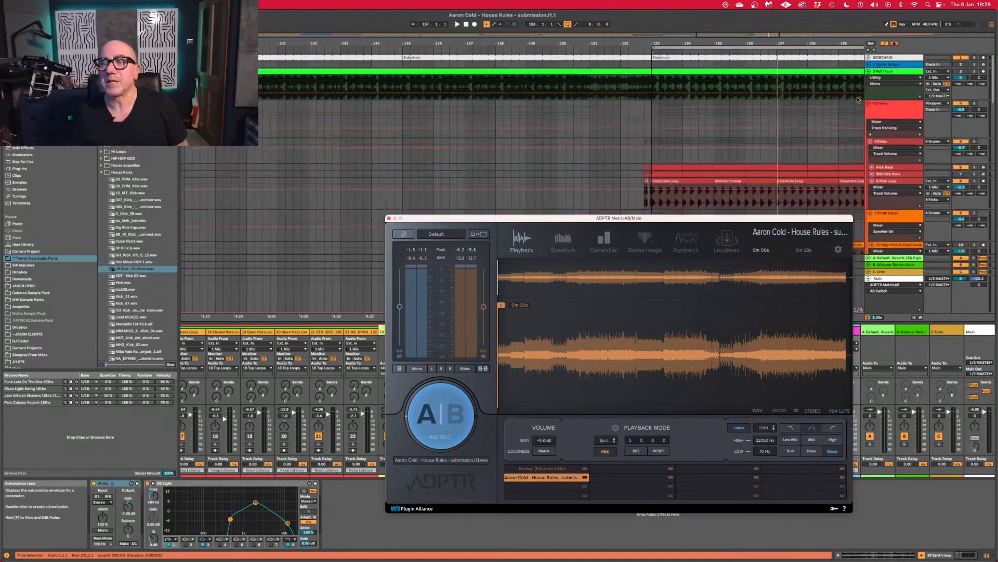
pyautogui.scroll(-4, 903, 124)
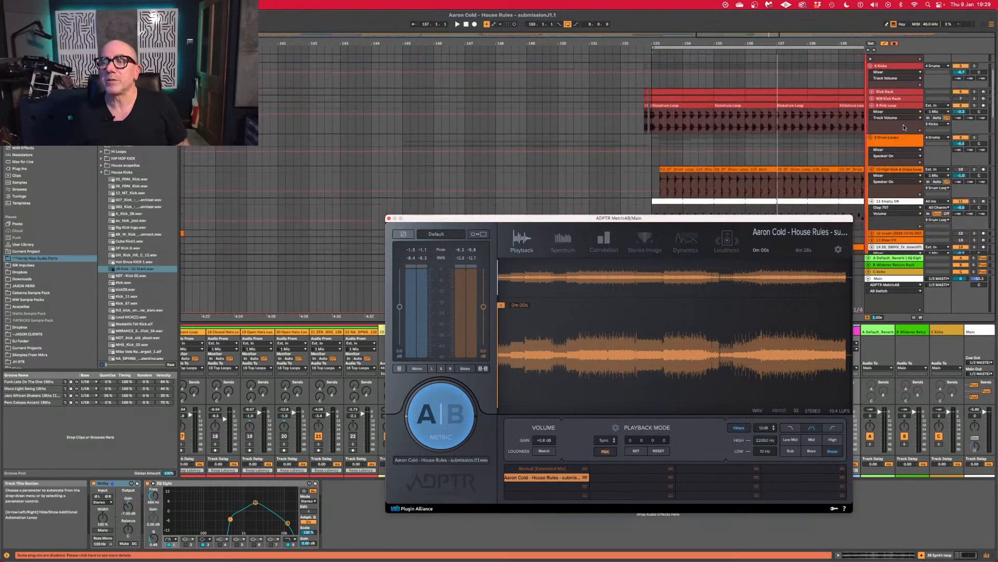
pyautogui.click(900, 137)
pyautogui.scroll(-4, 900, 137)
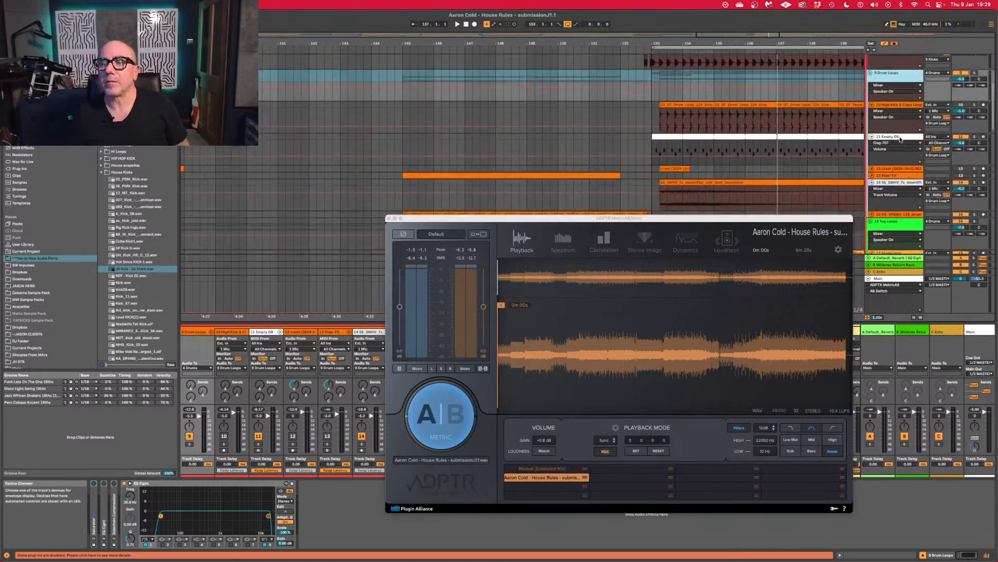
pyautogui.scroll(3, 899, 137)
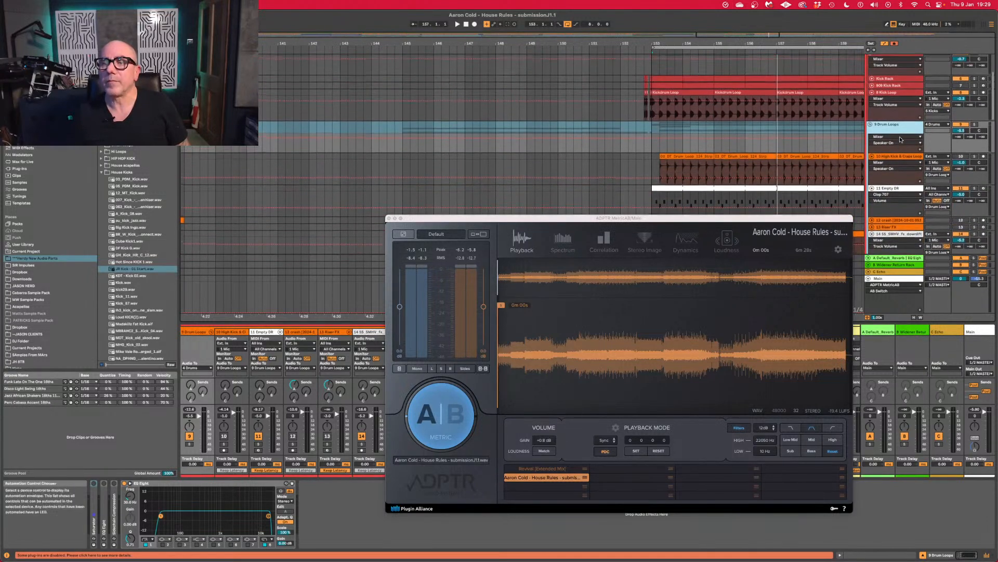
pyautogui.click(872, 126)
pyautogui.click(871, 137)
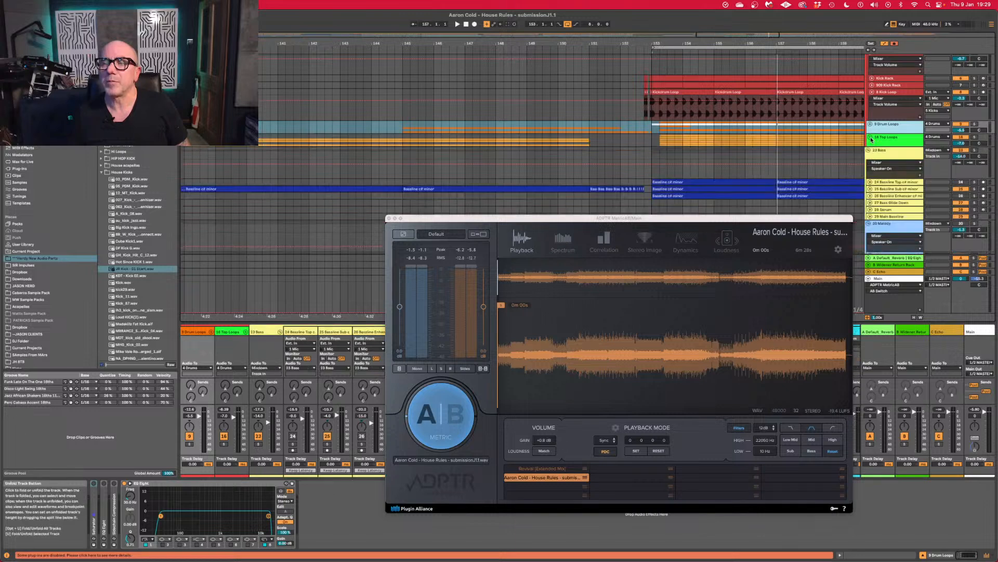
pyautogui.click(389, 218)
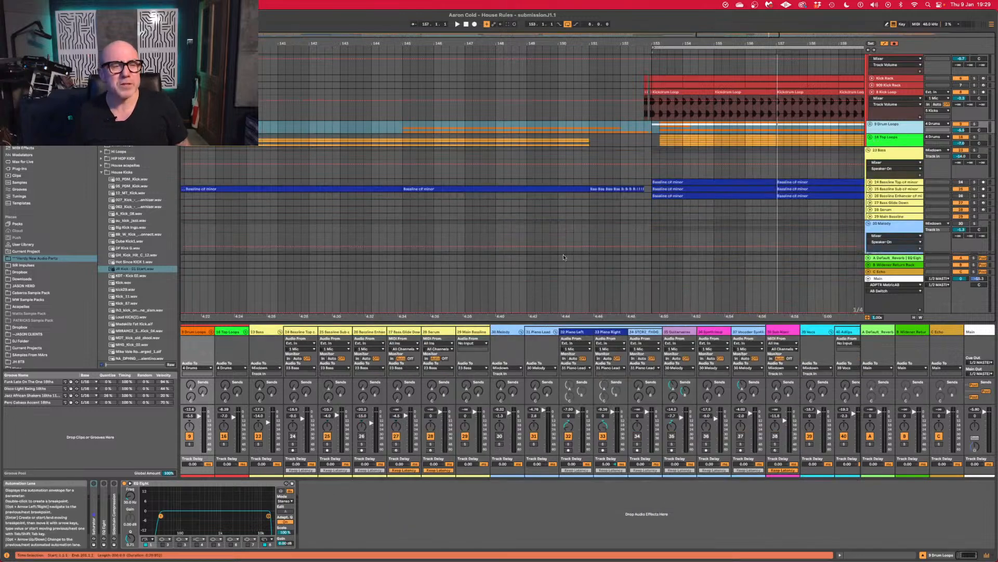
# Add LFOTool to the Drum Loops and Top Loops groups and close the Top Loops plug-in window.
pyautogui.click(21, 51)
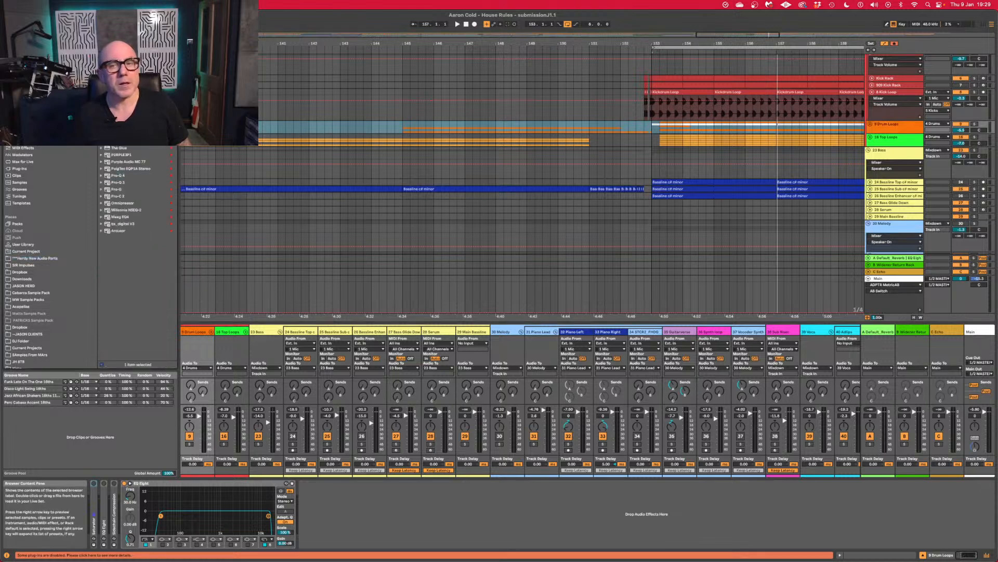
pyautogui.doubleClick(122, 113)
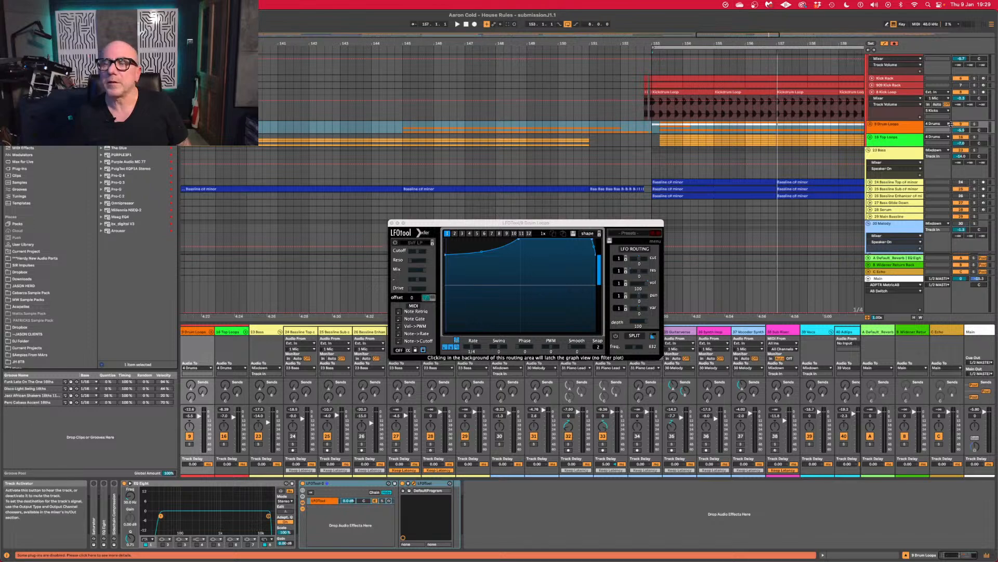
pyautogui.click(894, 137)
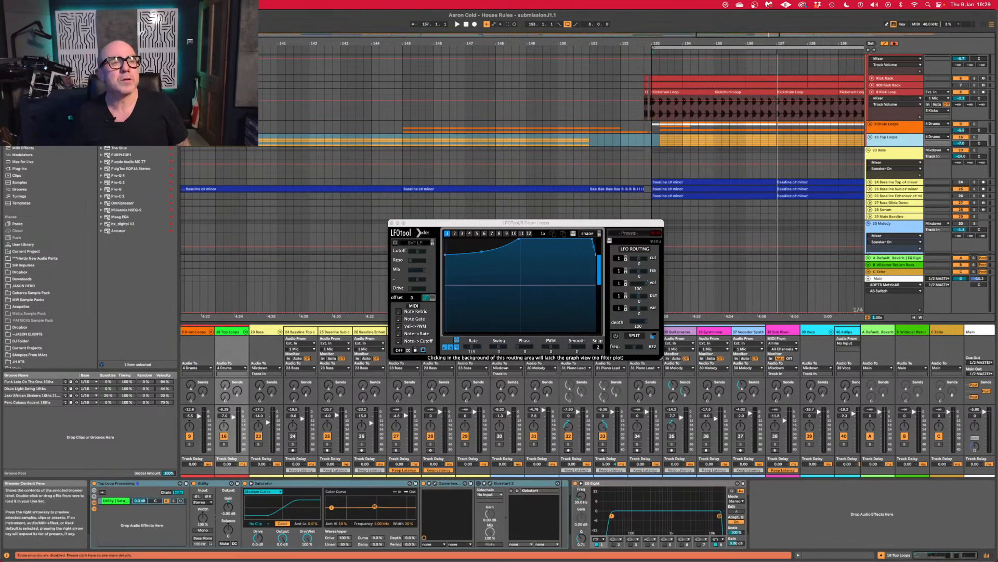
pyautogui.doubleClick(122, 113)
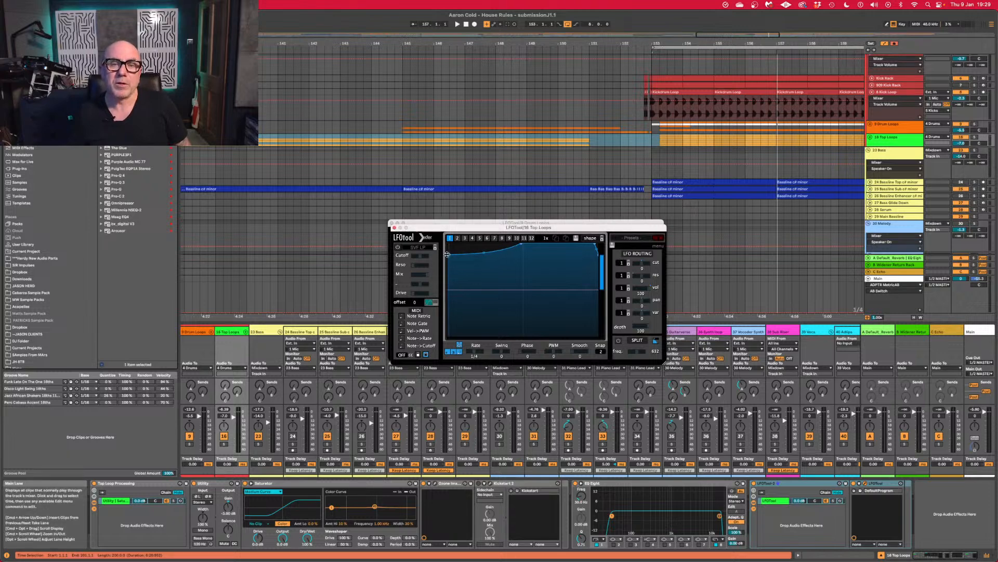
pyautogui.click(394, 228)
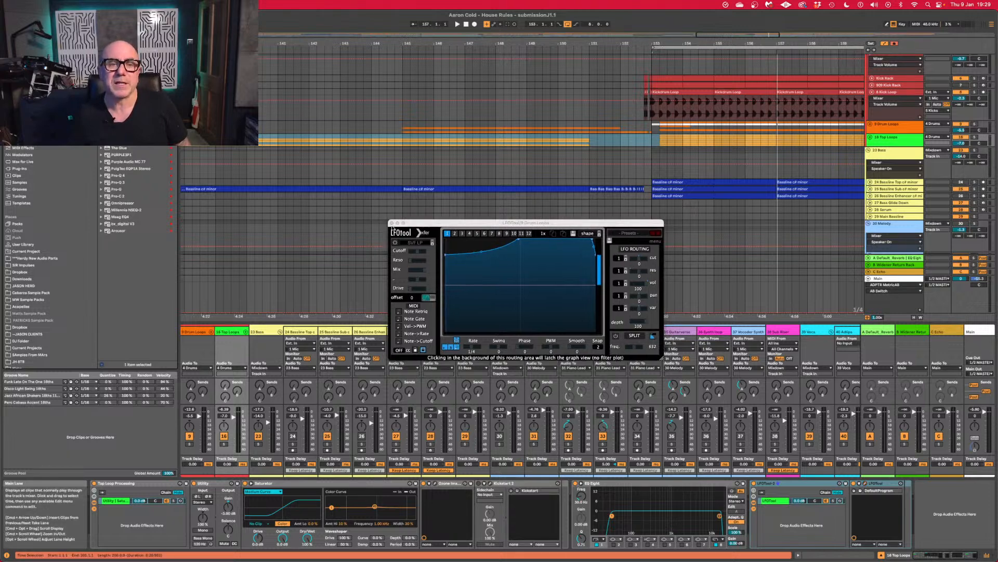
# Close the LFOTool window and play back the section to hear the added ducking.
pyautogui.click(392, 223)
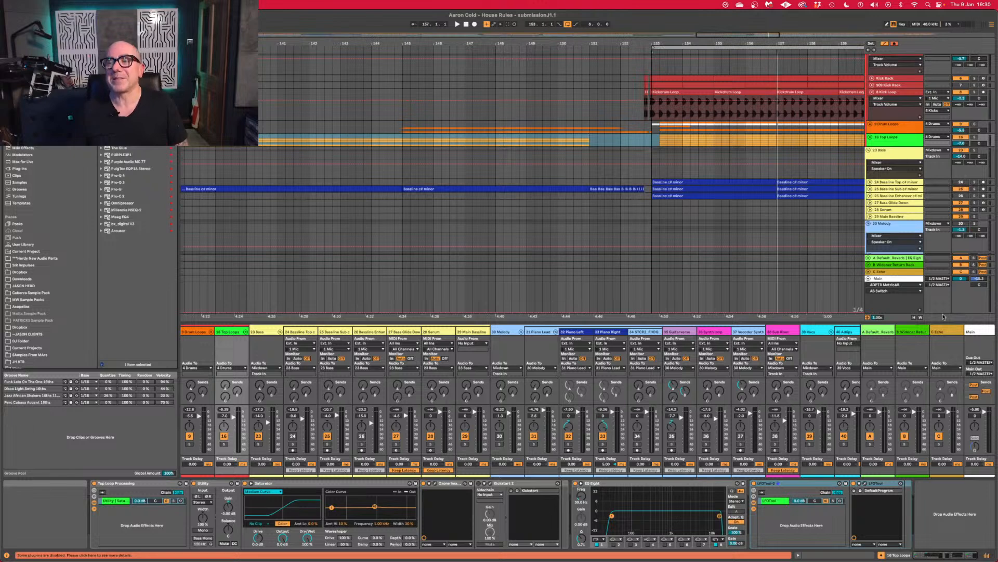
pyautogui.press('space')
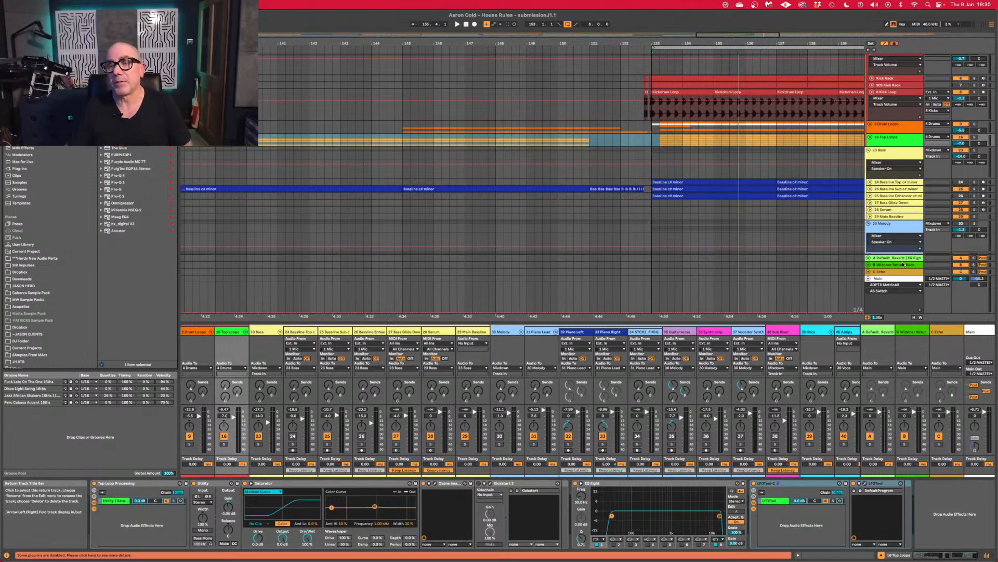
pyautogui.press('space')
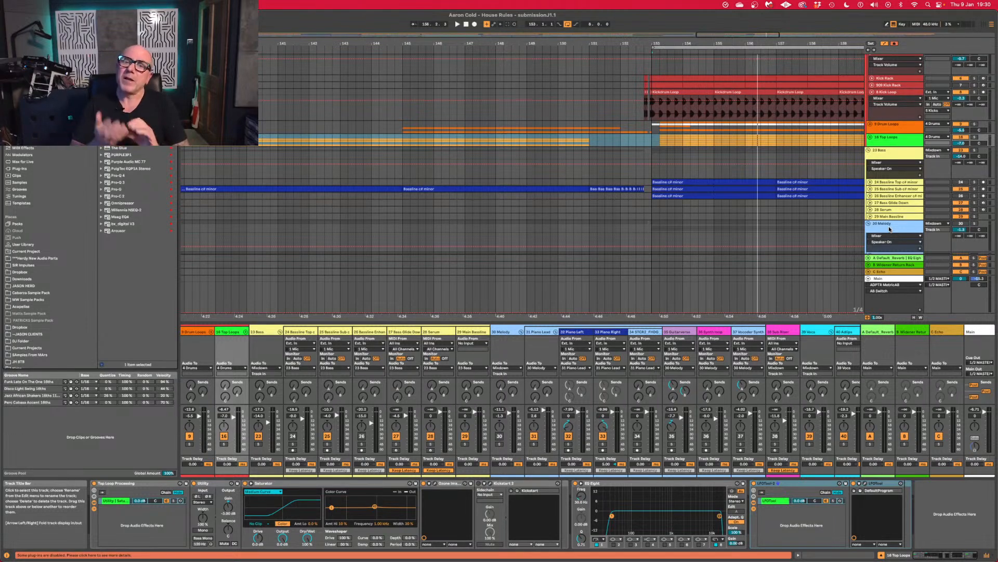
# Add Tuner to the Kick Loop track and play the section to read the kick's pitch.
pyautogui.click(887, 92)
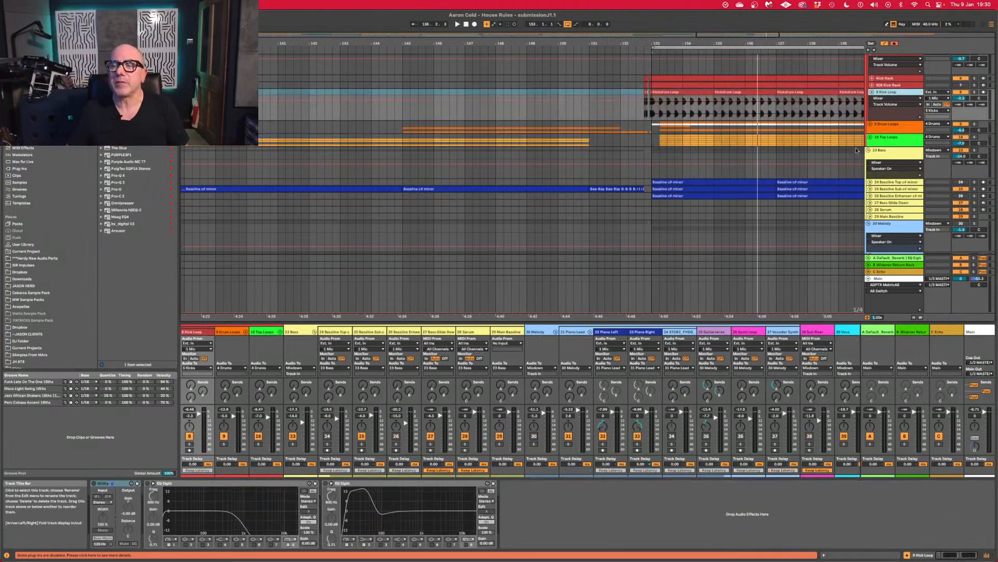
pyautogui.click(22, 69)
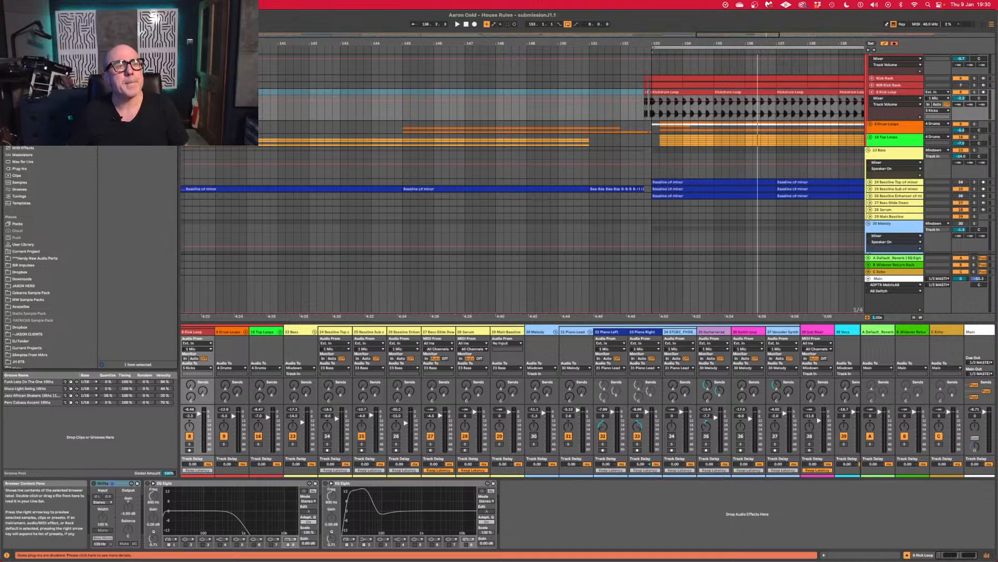
pyautogui.doubleClick(125, 57)
pyautogui.press('space')
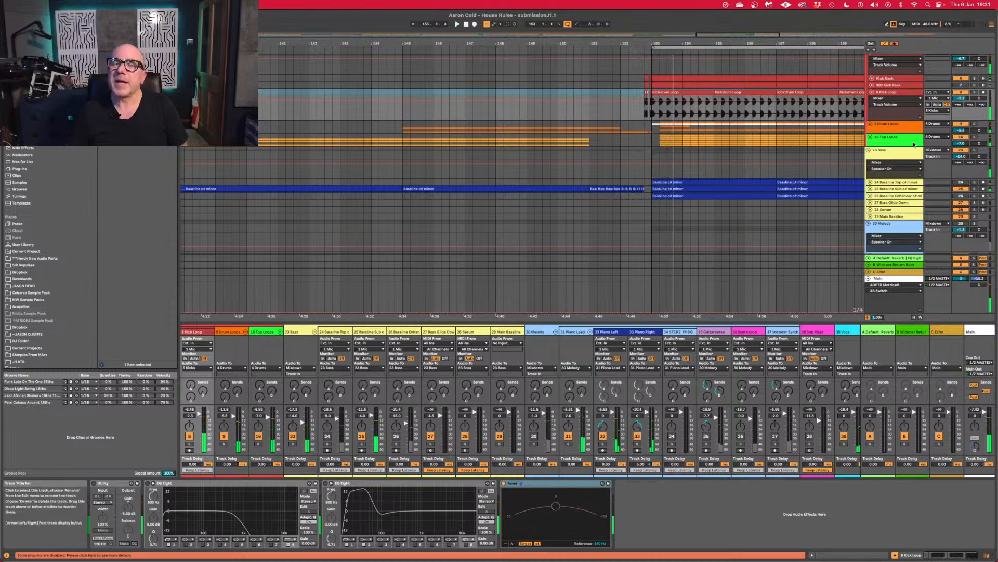
# Select all clips on the Kick Loop track, show their clip settings and lower their transposition during playback.
pyautogui.rightClick(914, 94)
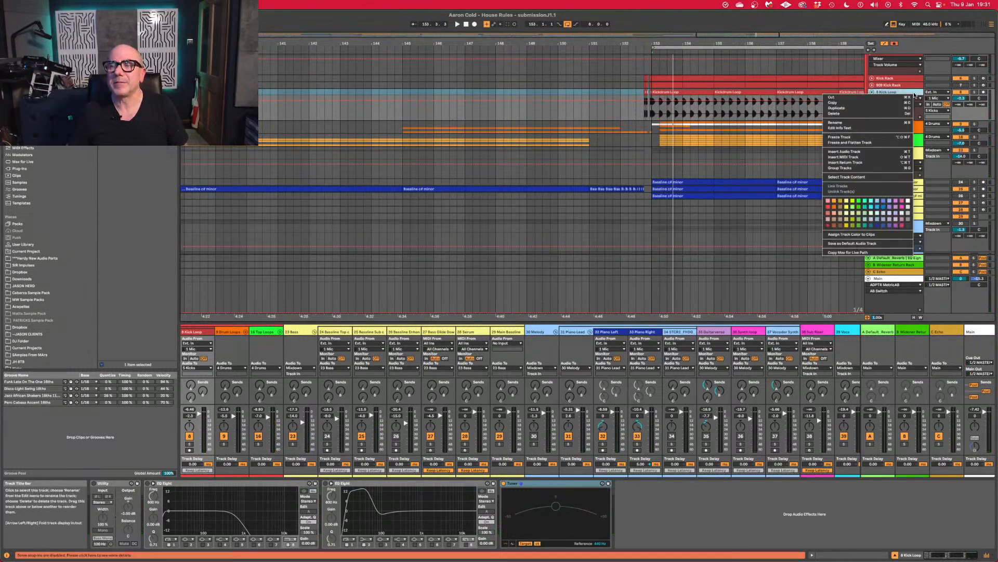
pyautogui.click(869, 234)
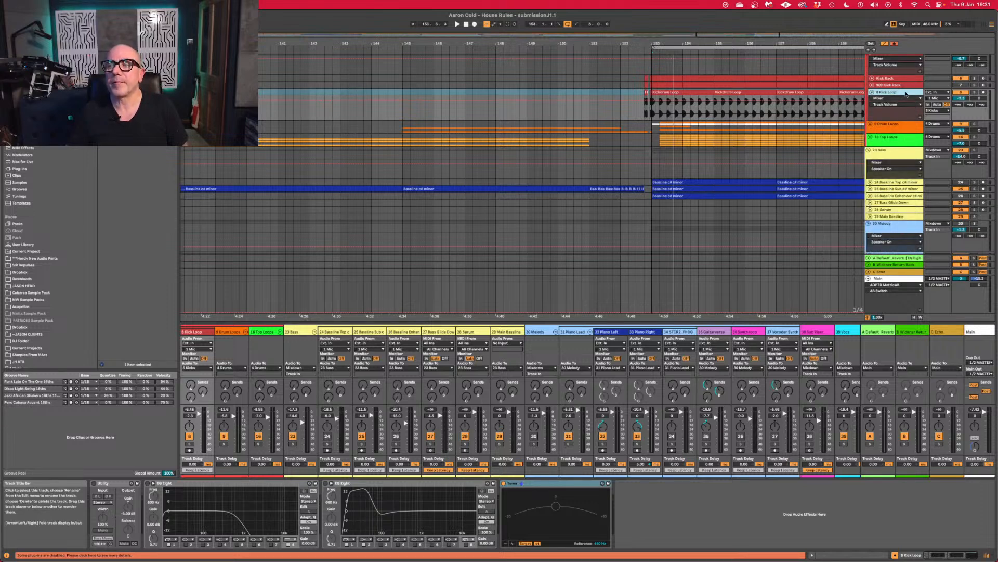
pyautogui.rightClick(906, 94)
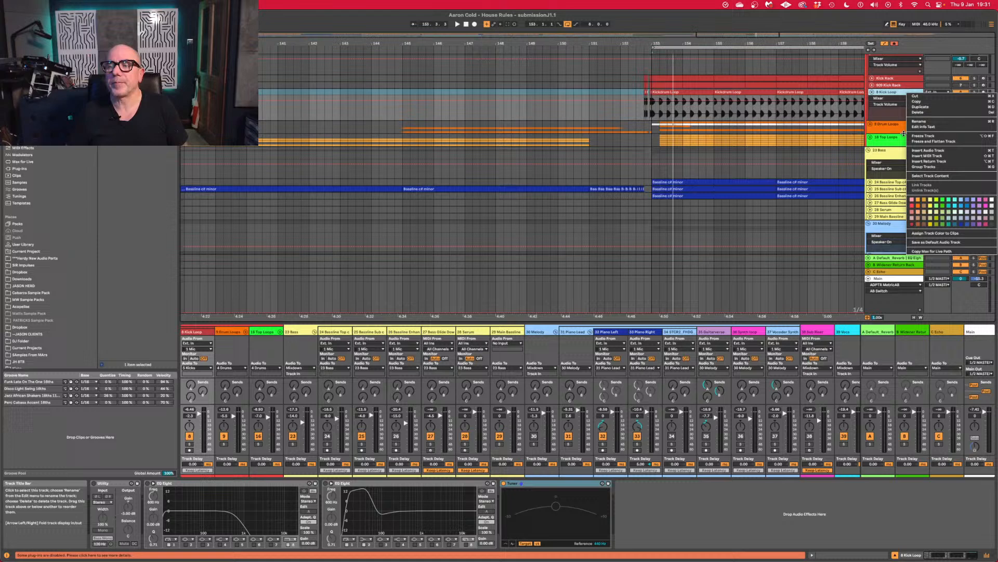
pyautogui.click(931, 177)
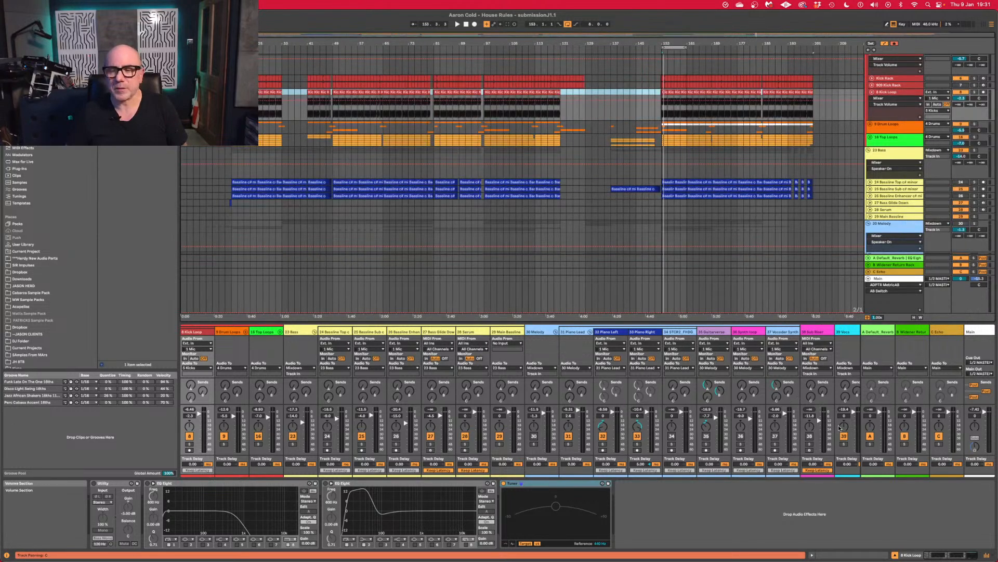
pyautogui.press('space')
pyautogui.click(855, 555)
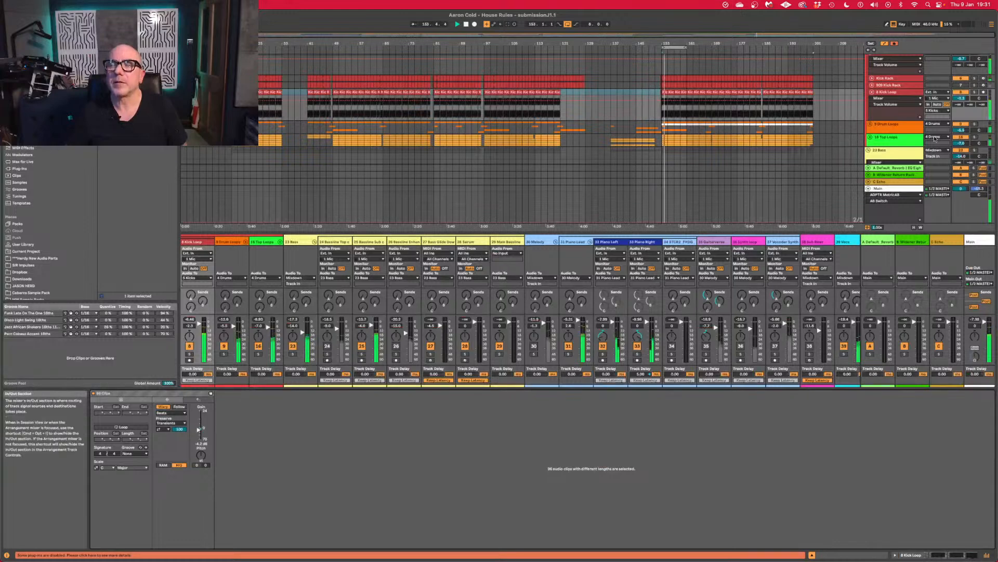
pyautogui.rightClick(892, 94)
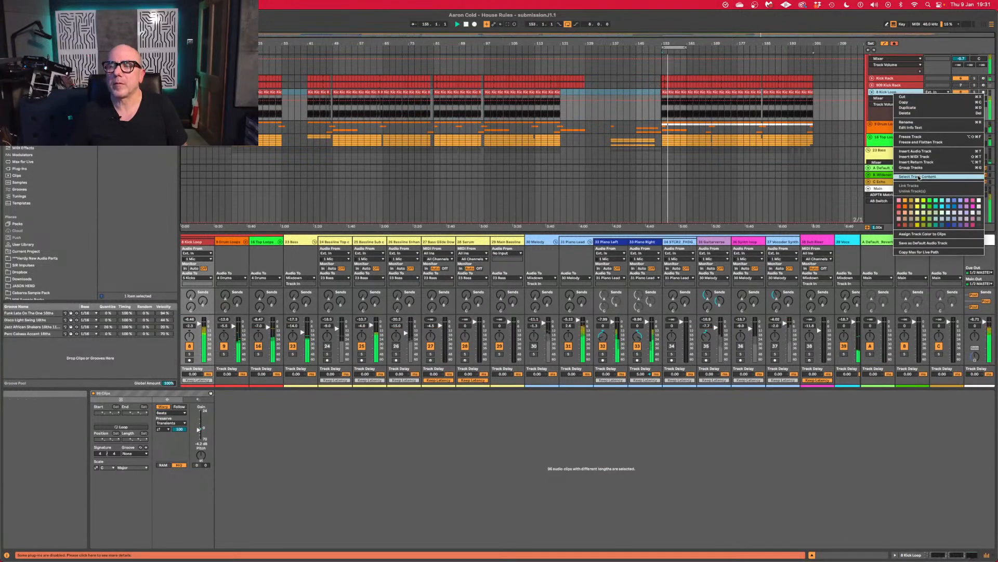
pyautogui.click(918, 176)
pyautogui.moveTo(200, 461); pyautogui.dragTo(201, 468)
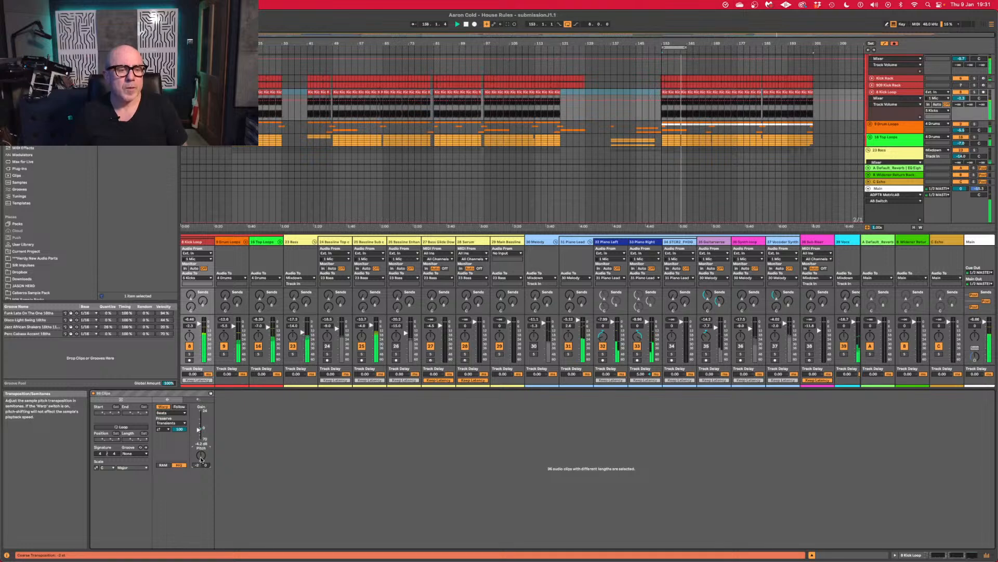
# Load the Revival [Extended Mix] reference in Metric AB and compare it with the mix, ending on the mix.
pyautogui.press('alt+super+p')
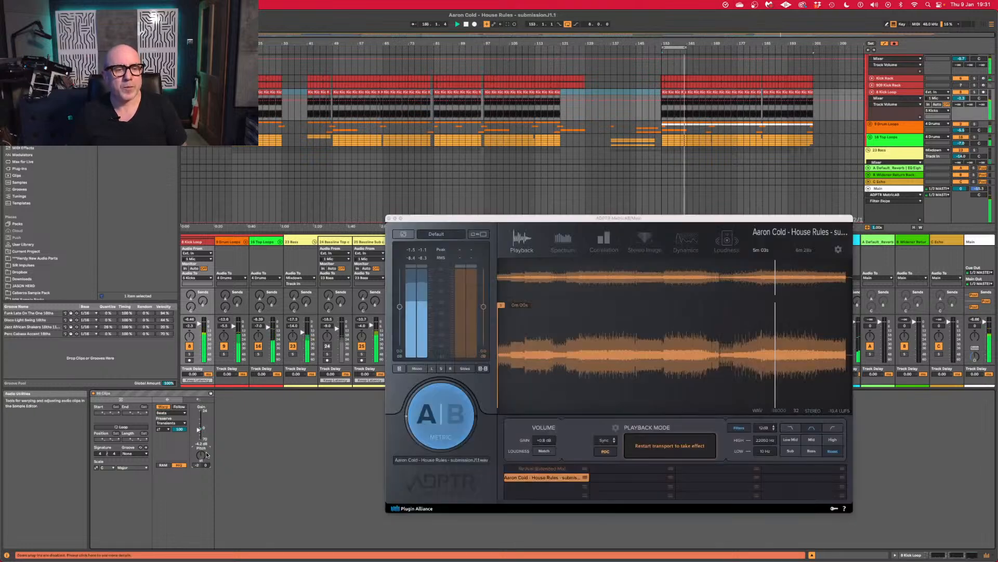
pyautogui.click(451, 424)
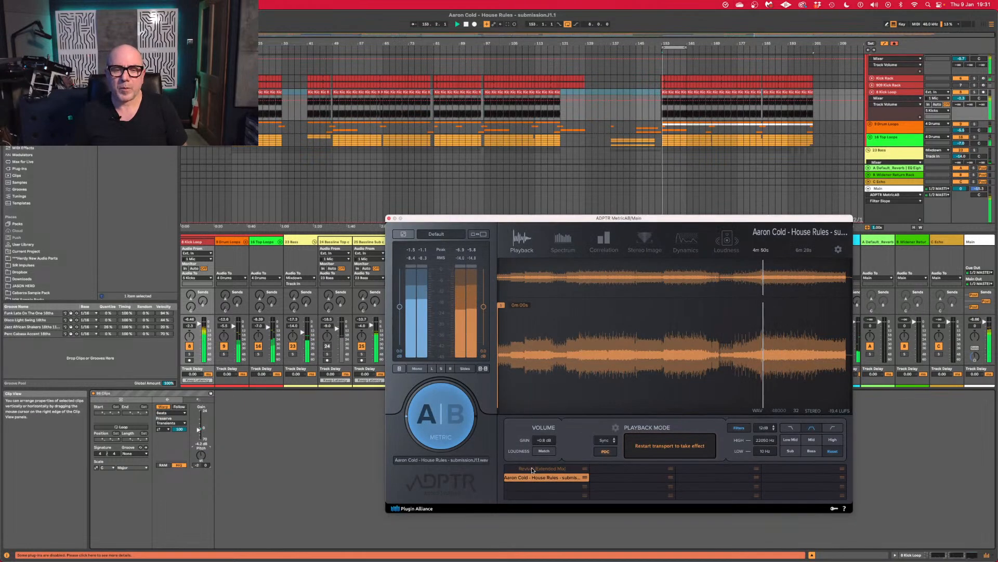
pyautogui.click(450, 419)
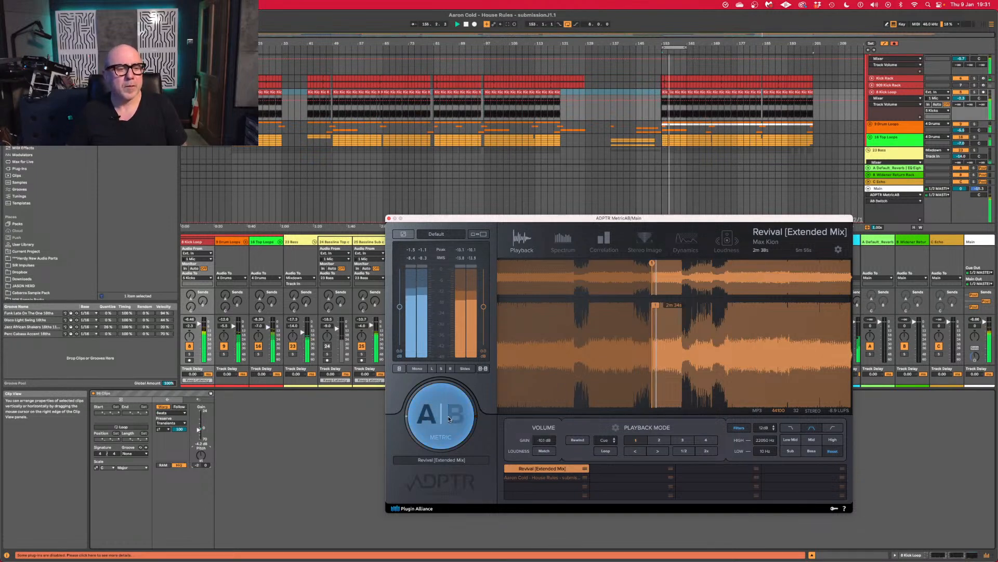
pyautogui.press('space')
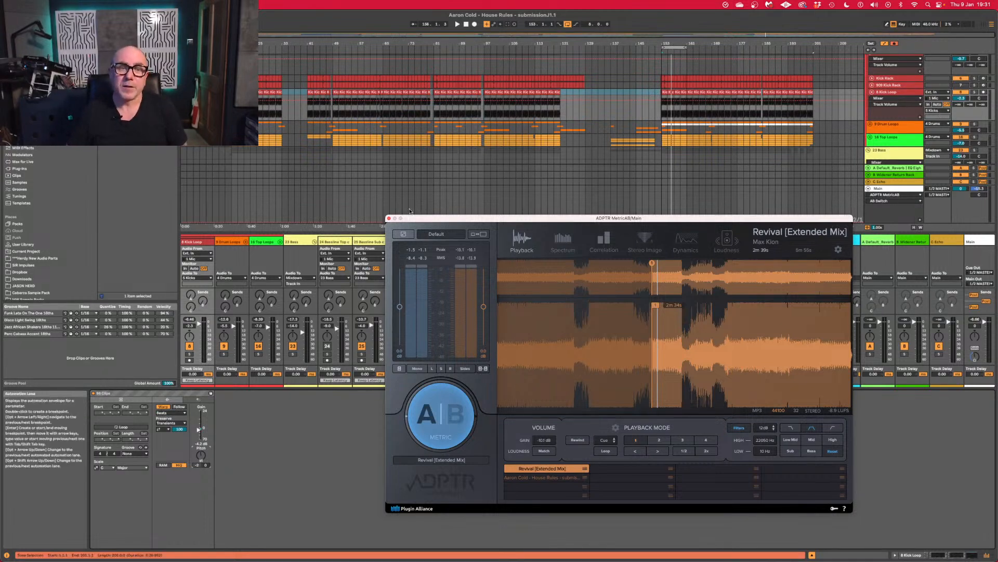
pyautogui.moveTo(429, 218); pyautogui.dragTo(341, 222)
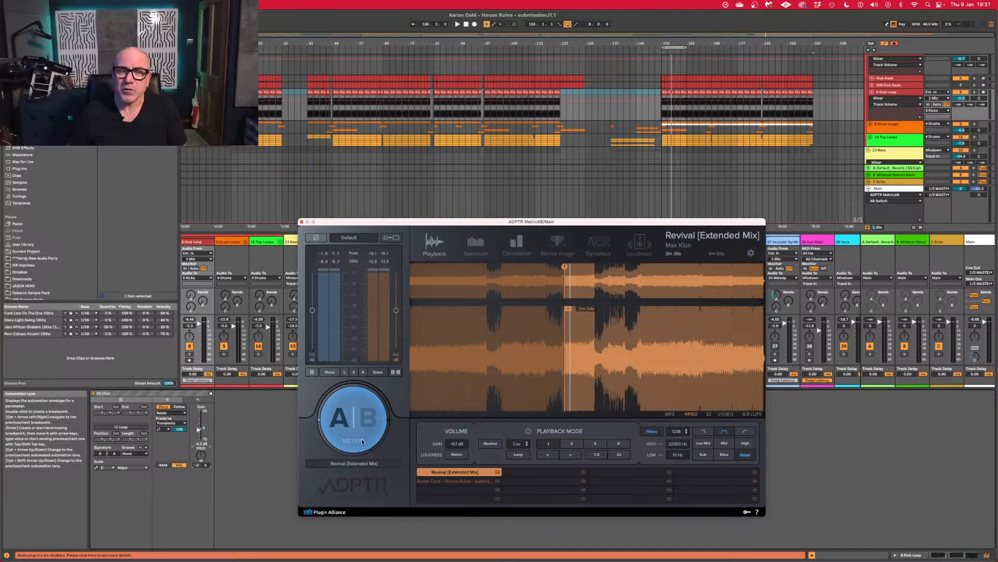
pyautogui.press('space')
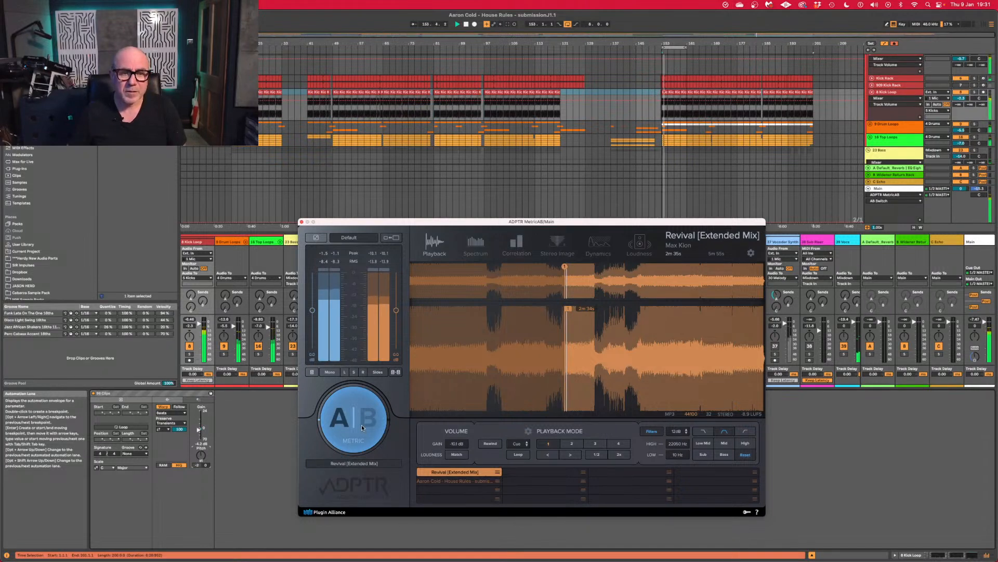
pyautogui.click(362, 427)
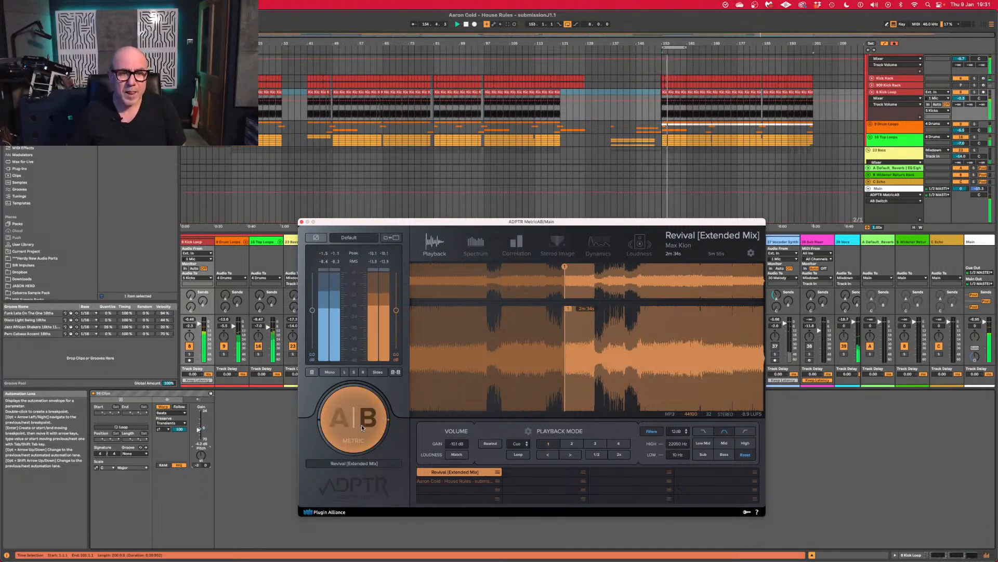
pyautogui.click(361, 425)
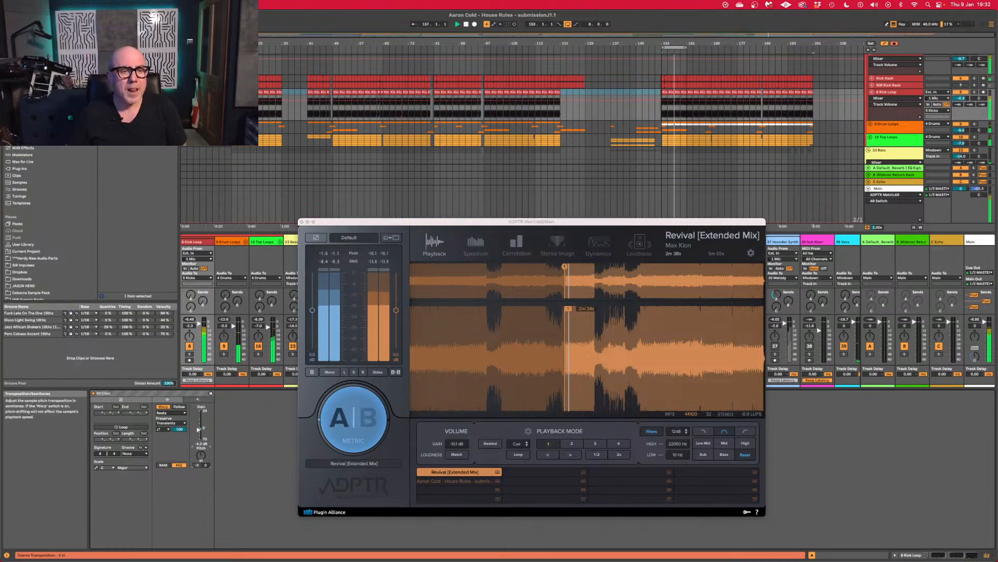
# Raise the Kick Loop clips' transposition, check the track soloed and in the mix, and close Metric AB.
pyautogui.moveTo(203, 459); pyautogui.dragTo(203, 456)
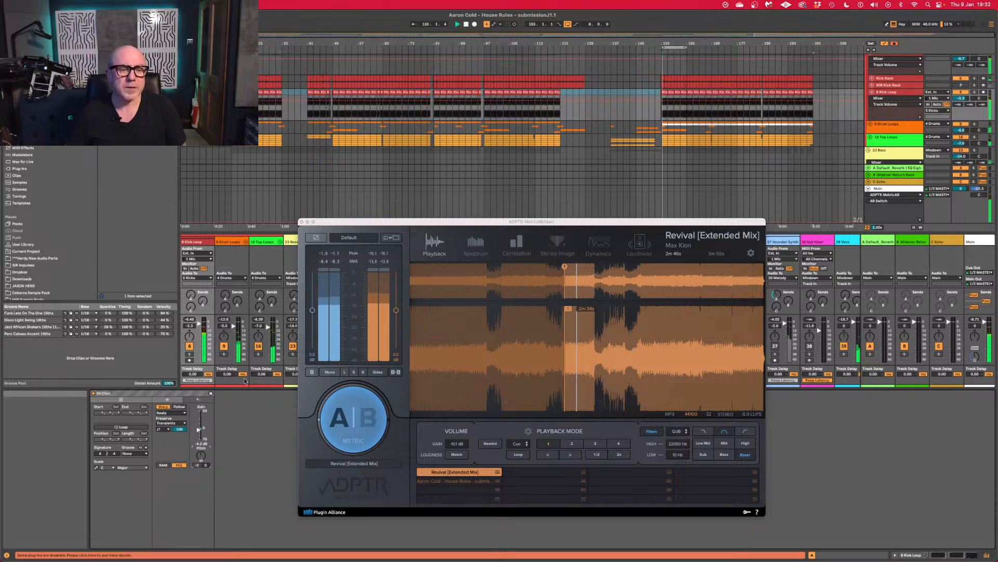
pyautogui.click(974, 94)
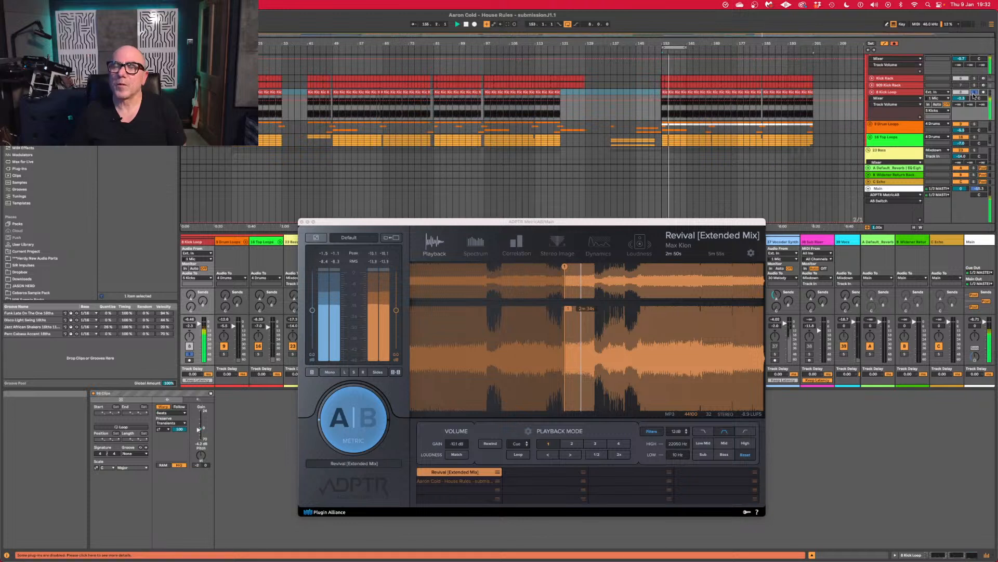
pyautogui.click(974, 94)
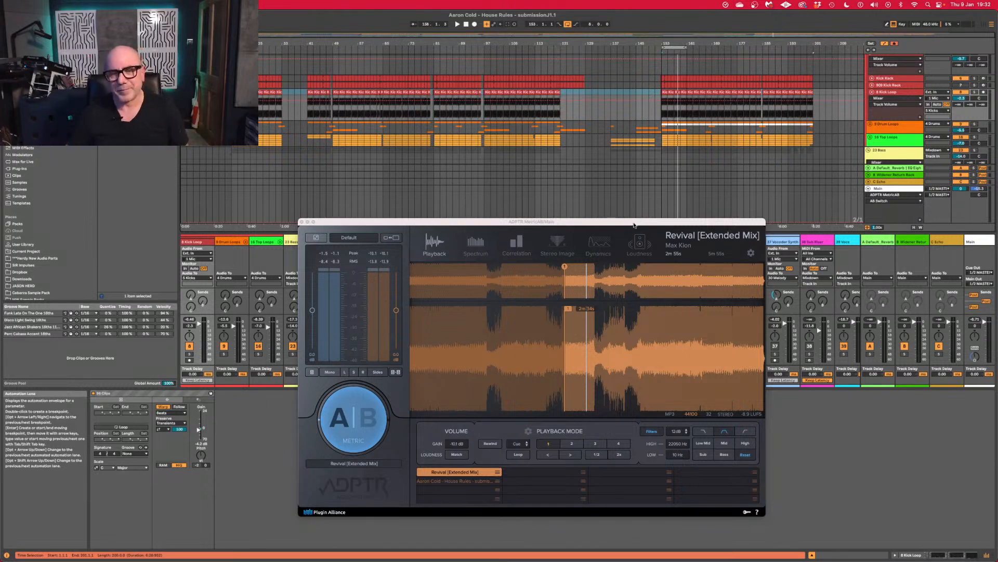
pyautogui.click(300, 222)
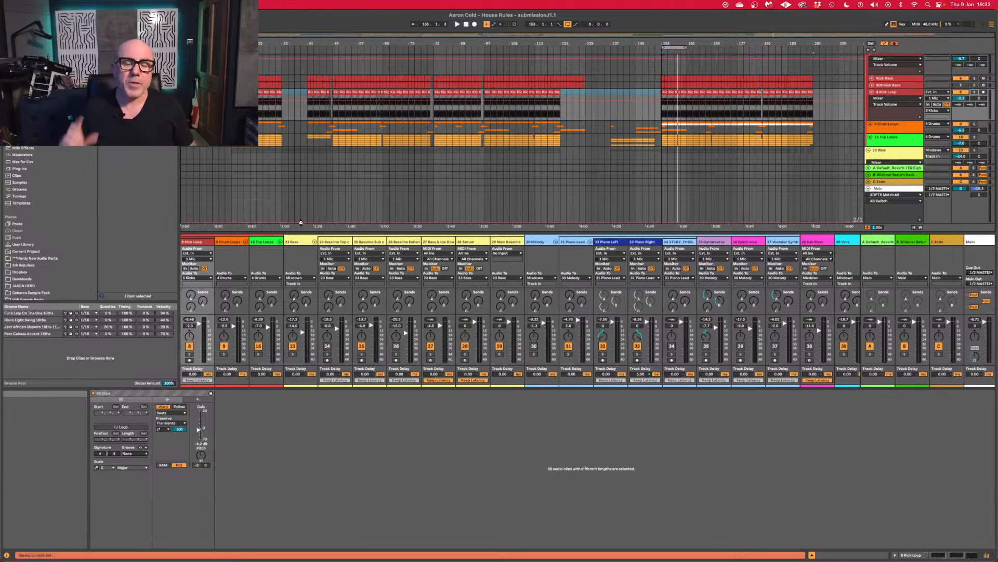
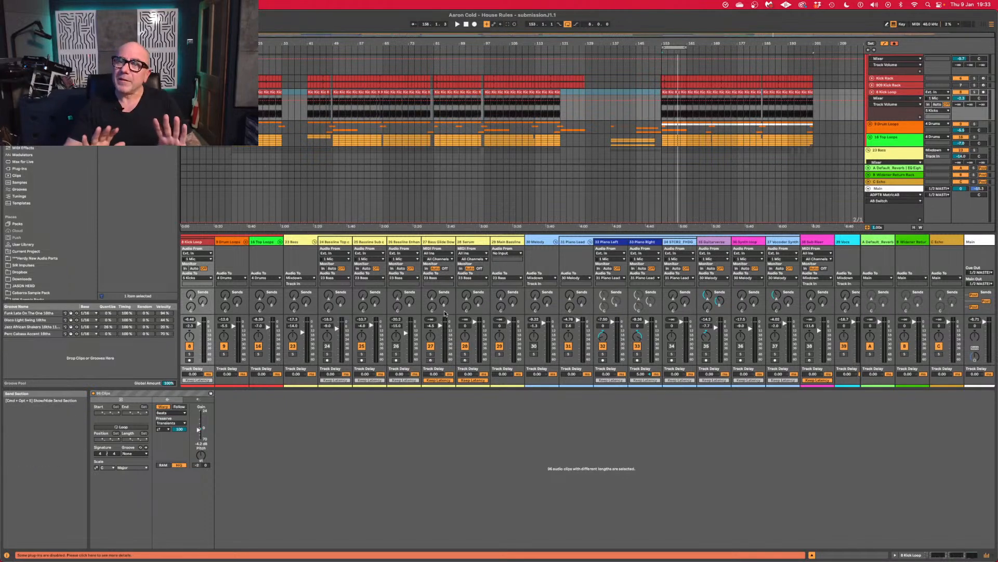
# Play the section and turn the Melody group back on.
pyautogui.press('space')
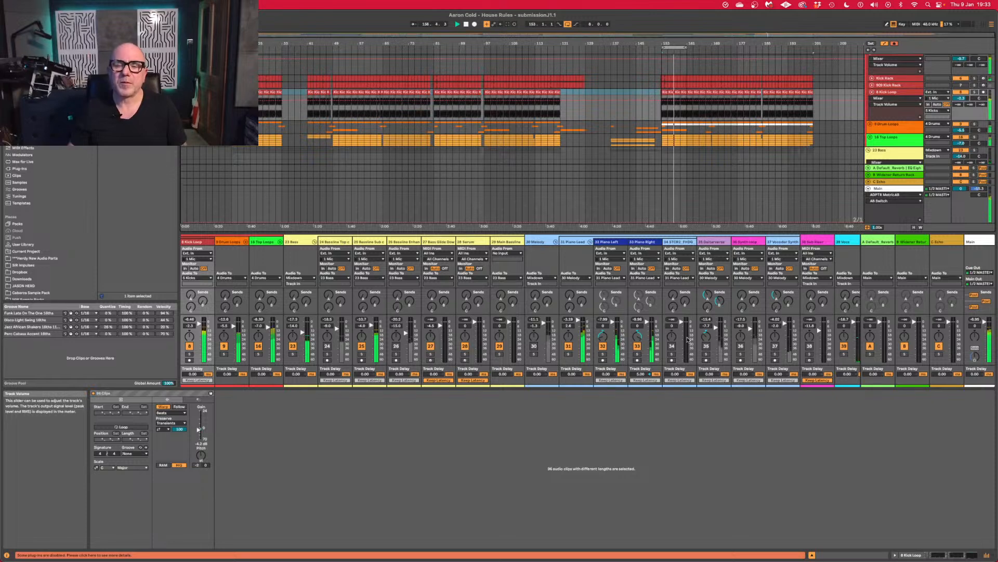
pyautogui.click(534, 345)
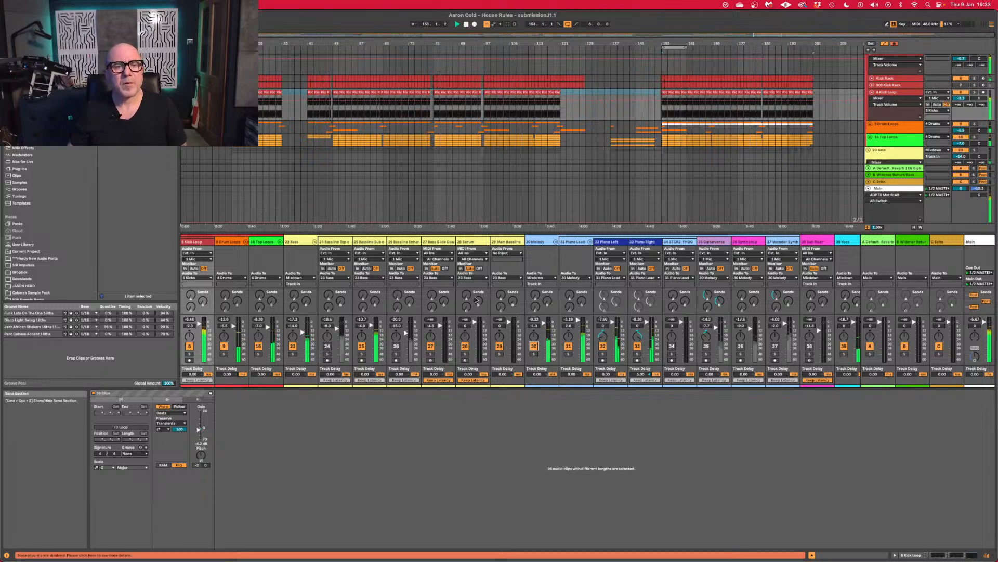
# Show the device chains of the Bassline Sub track and the Bass group, and unfold the Bassline Sub track.
pyautogui.click(369, 242)
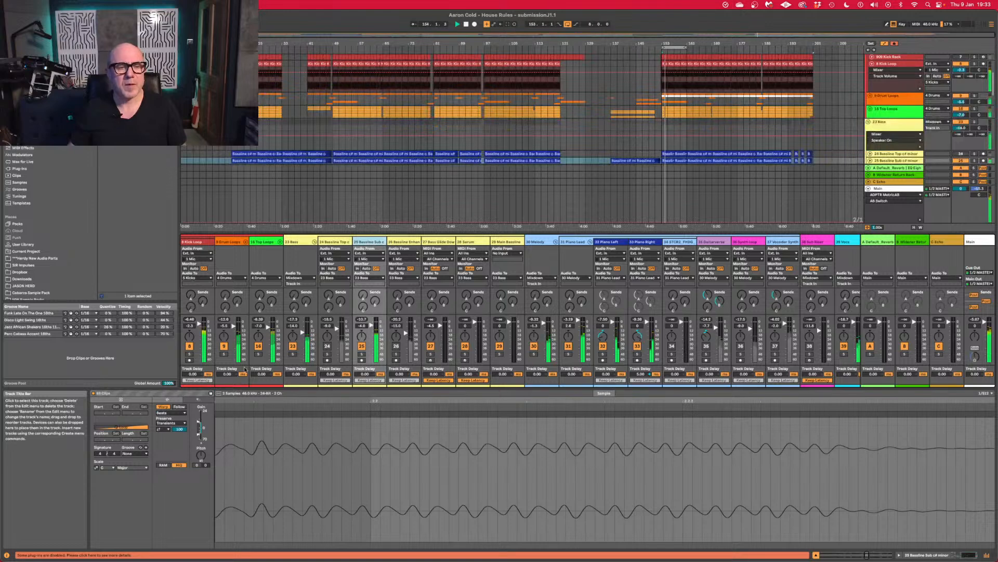
pyautogui.click(934, 555)
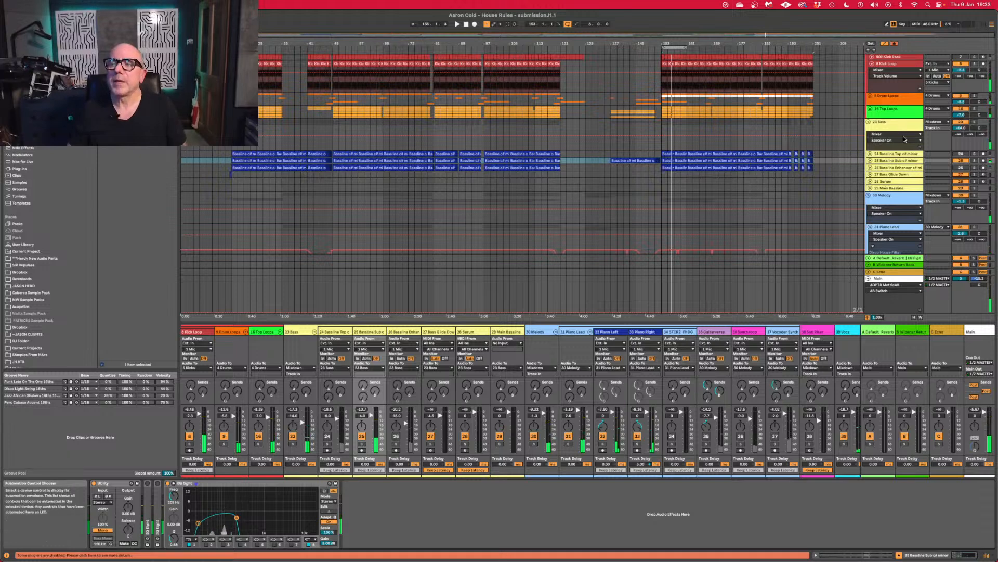
pyautogui.click(878, 130)
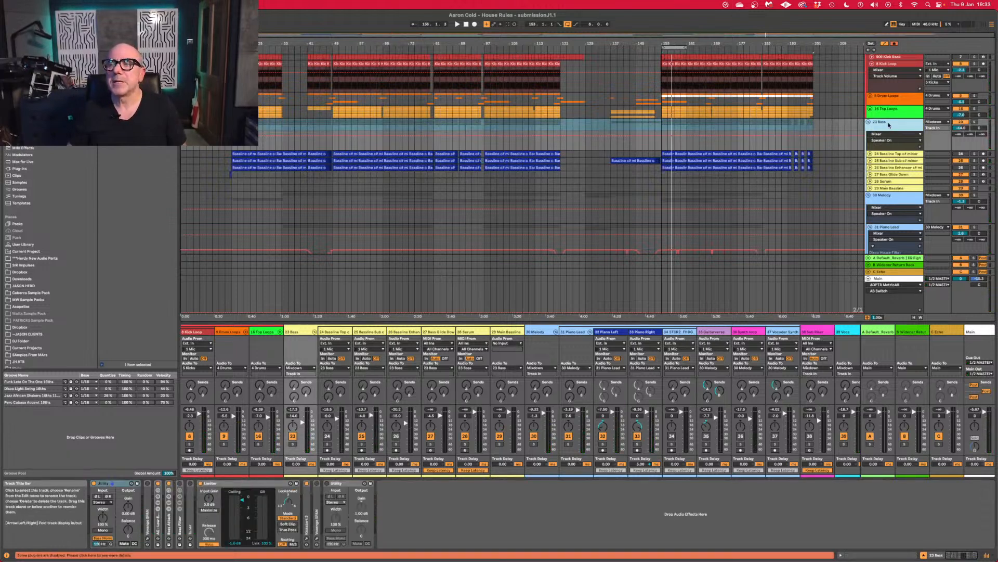
pyautogui.click(870, 160)
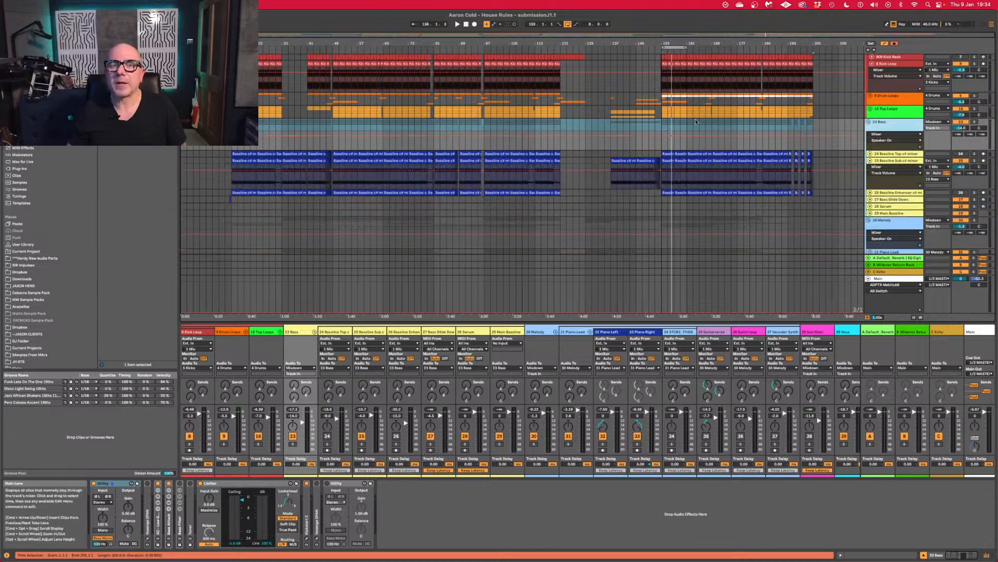
# Add LFOTool to the end of the Bassline Sub track's device chain and play the section.
pyautogui.moveTo(672, 44)
pyautogui.mouseDown()
pyautogui.moveTo(671, 141)
pyautogui.moveTo(670, 52)
pyautogui.mouseUp()
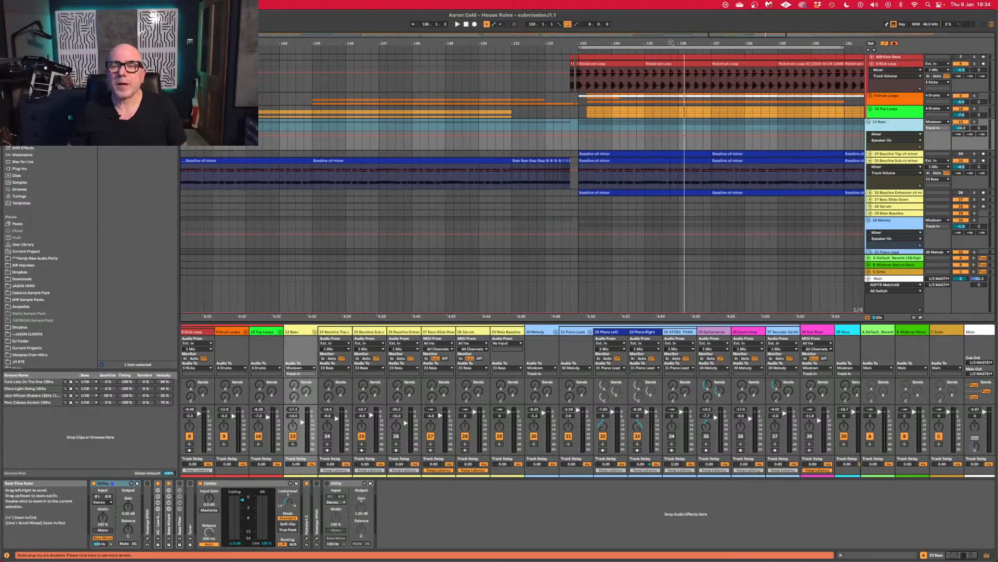
pyautogui.click(905, 163)
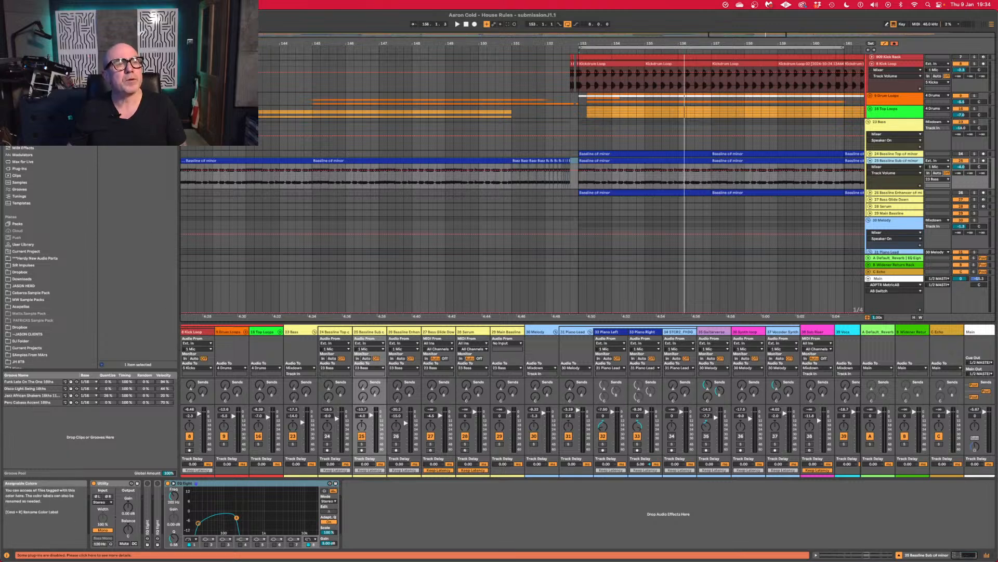
pyautogui.click(20, 51)
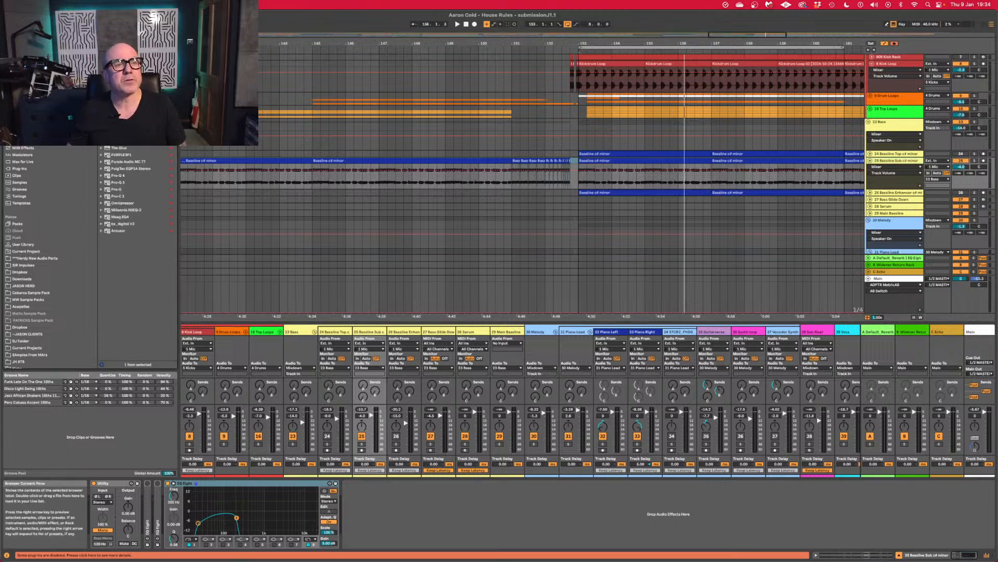
pyautogui.moveTo(318, 427); pyautogui.dragTo(385, 519)
pyautogui.press('space')
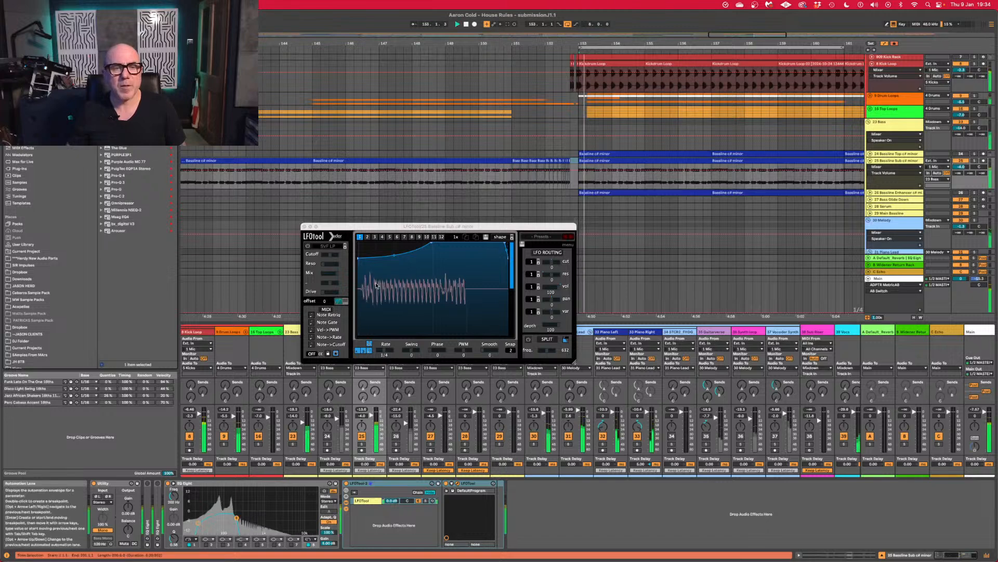
# Reshape the LFOTool curve to duck fully at its start, and enable frequency splitting at 111.
pyautogui.moveTo(358, 258); pyautogui.dragTo(398, 347)
pyautogui.doubleClick(368, 333)
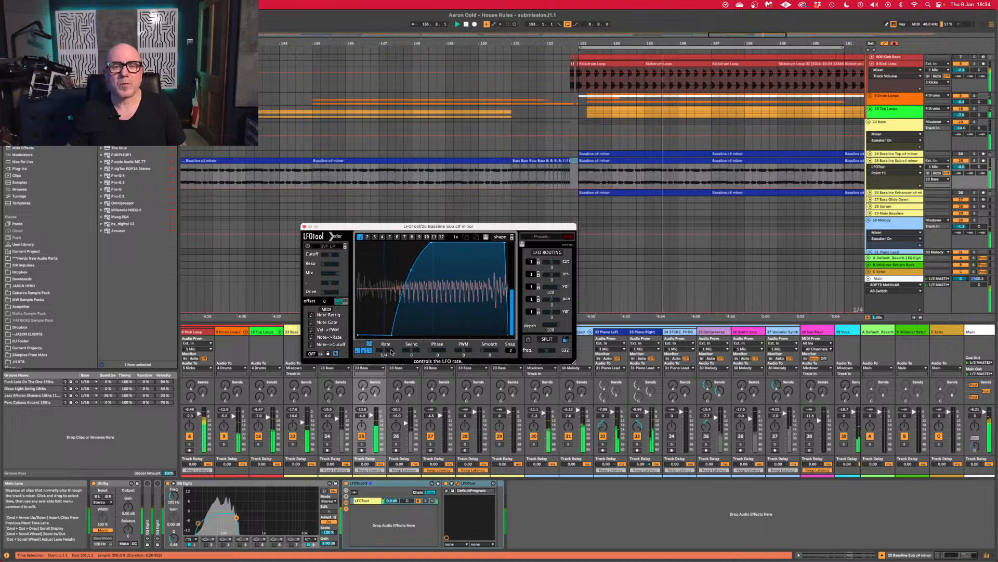
pyautogui.click(528, 340)
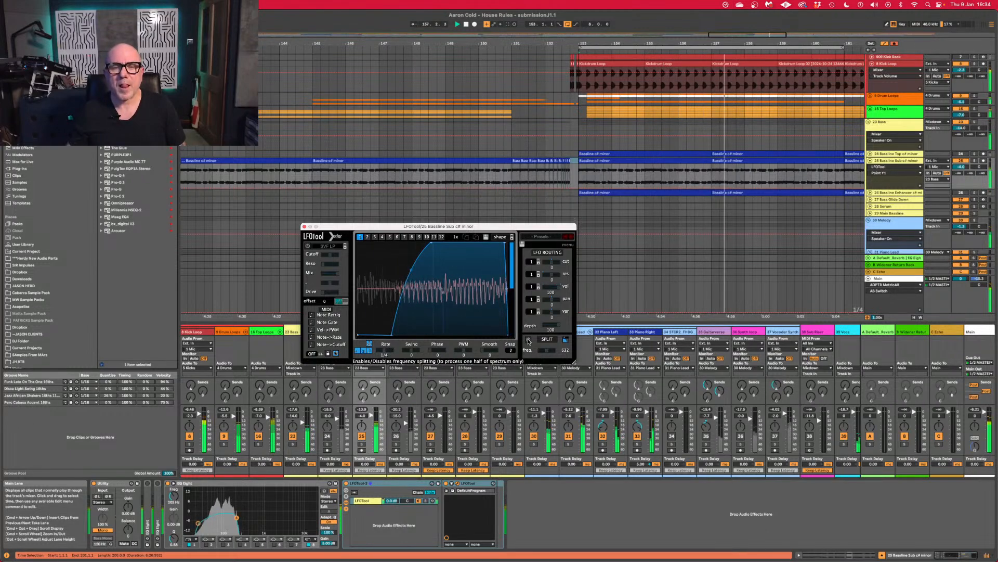
pyautogui.moveTo(546, 351); pyautogui.dragTo(533, 357)
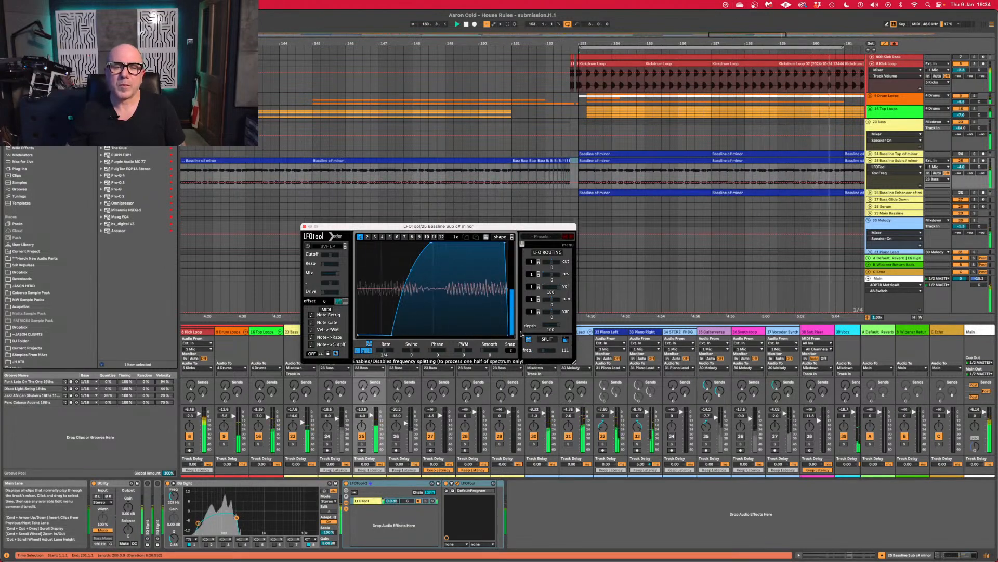
# Compare the Bassline Sub with LFOTool off and on, using Metric AB's Sub filter to isolate the low end.
pyautogui.click(446, 485)
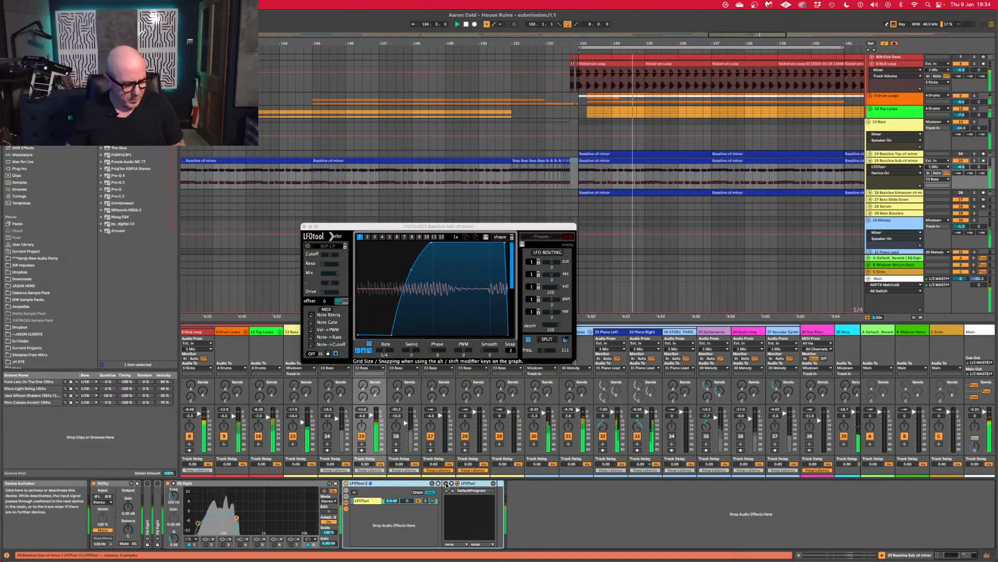
pyautogui.click(446, 484)
pyautogui.press('super+alt+p')
pyautogui.click(702, 455)
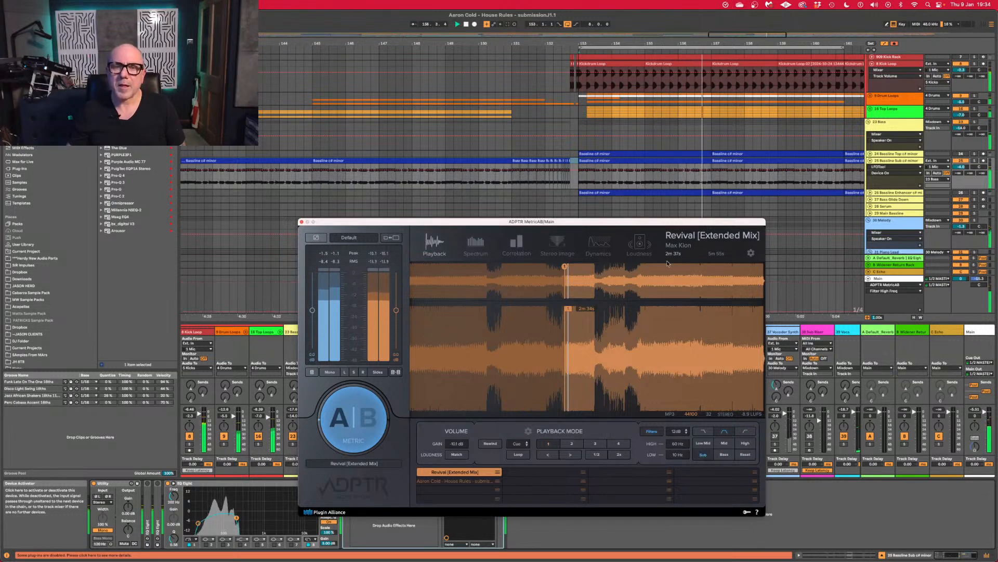
pyautogui.moveTo(663, 222); pyautogui.dragTo(715, 69)
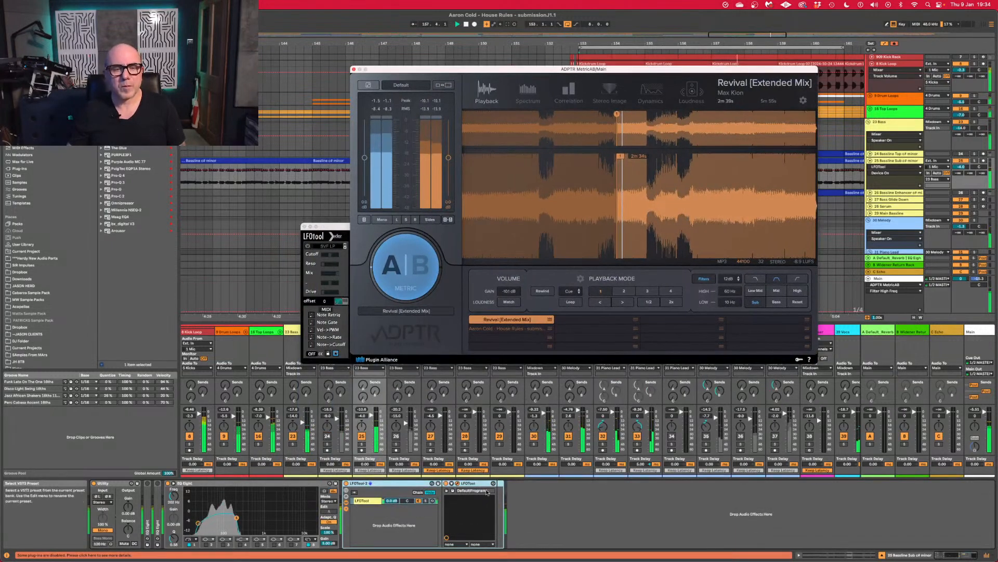
pyautogui.click(347, 484)
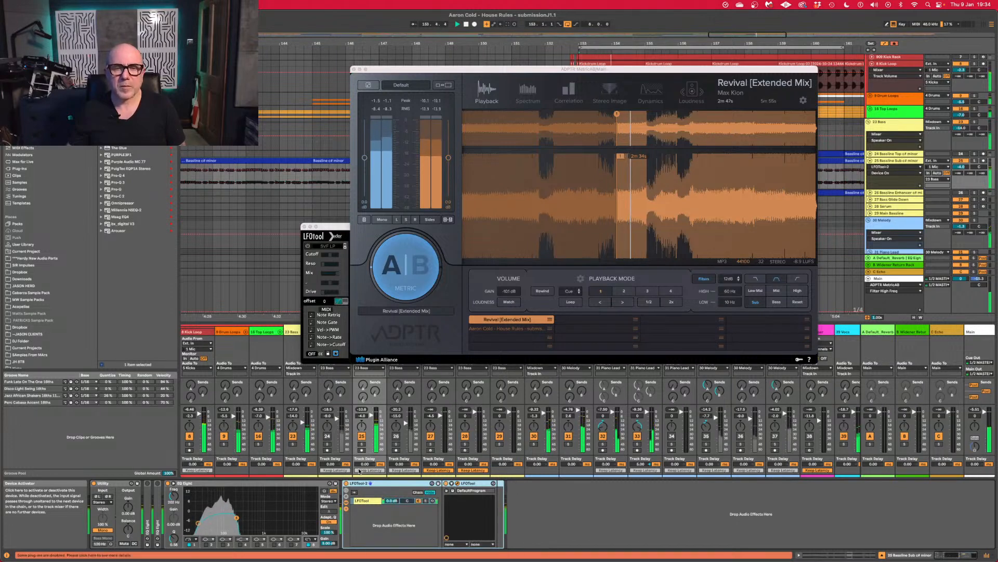
# Reset the Metric AB filter, close the LFOTool and Metric AB windows, and save the set during playback.
pyautogui.click(348, 227)
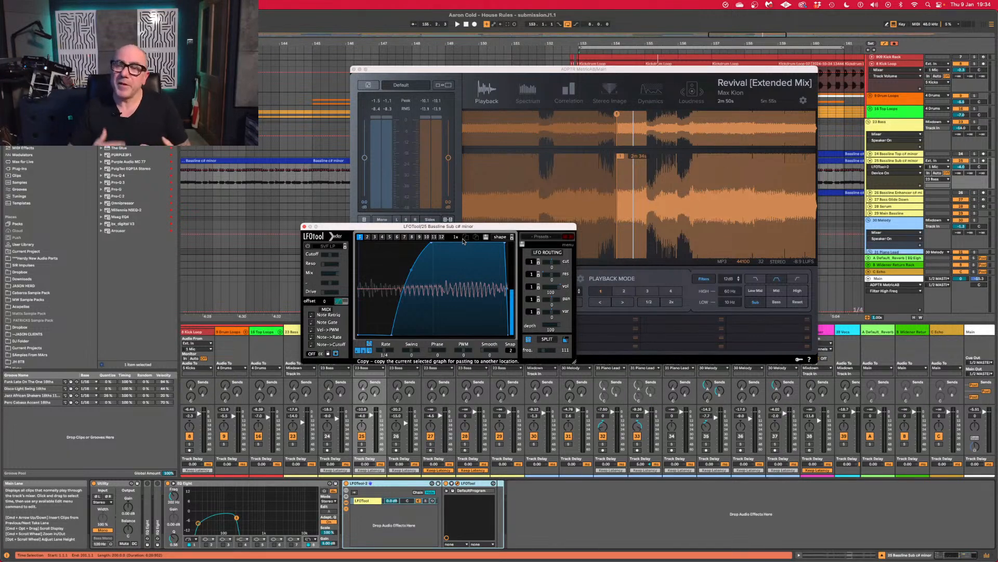
pyautogui.click(304, 227)
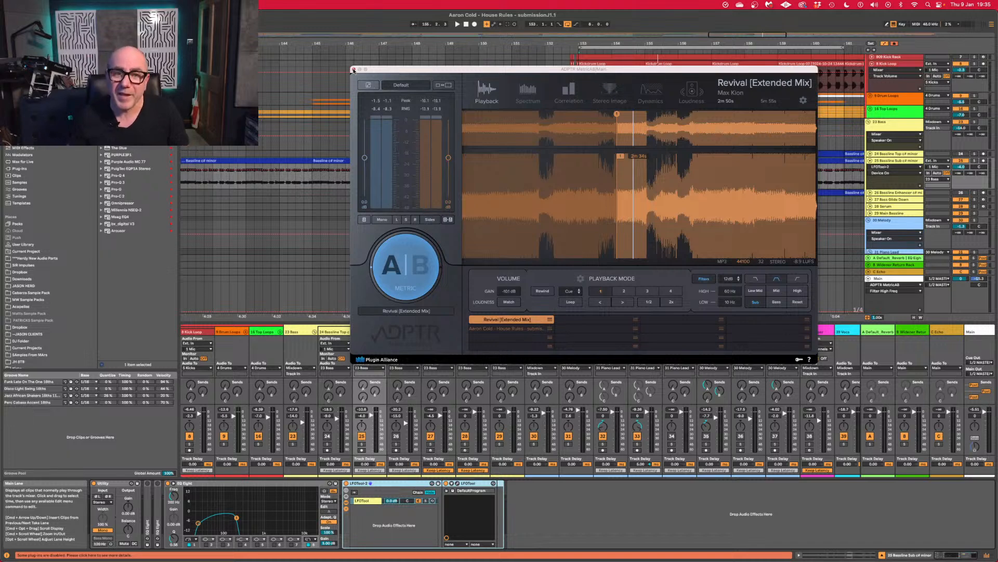
pyautogui.click(797, 303)
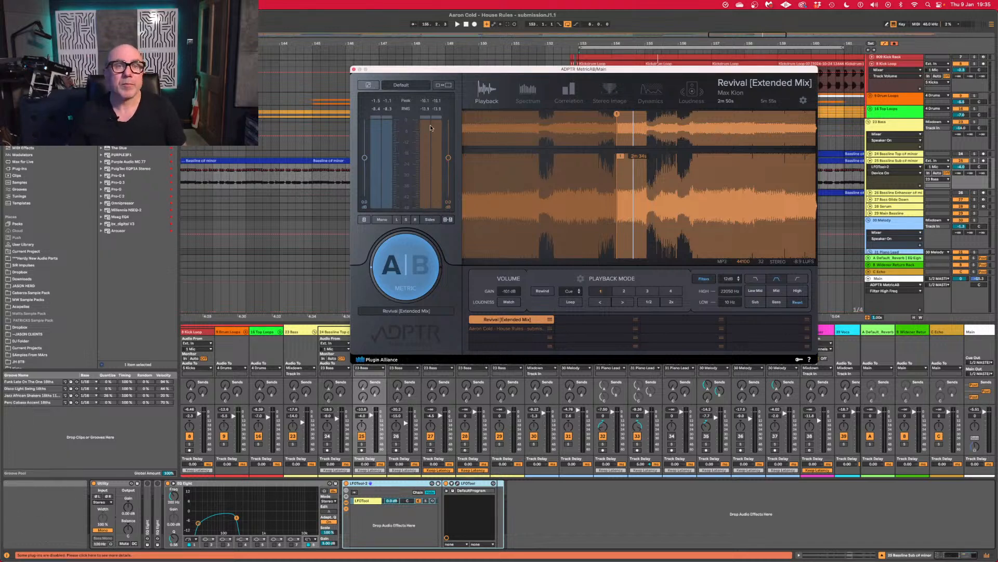
pyautogui.click(354, 70)
pyautogui.press('space')
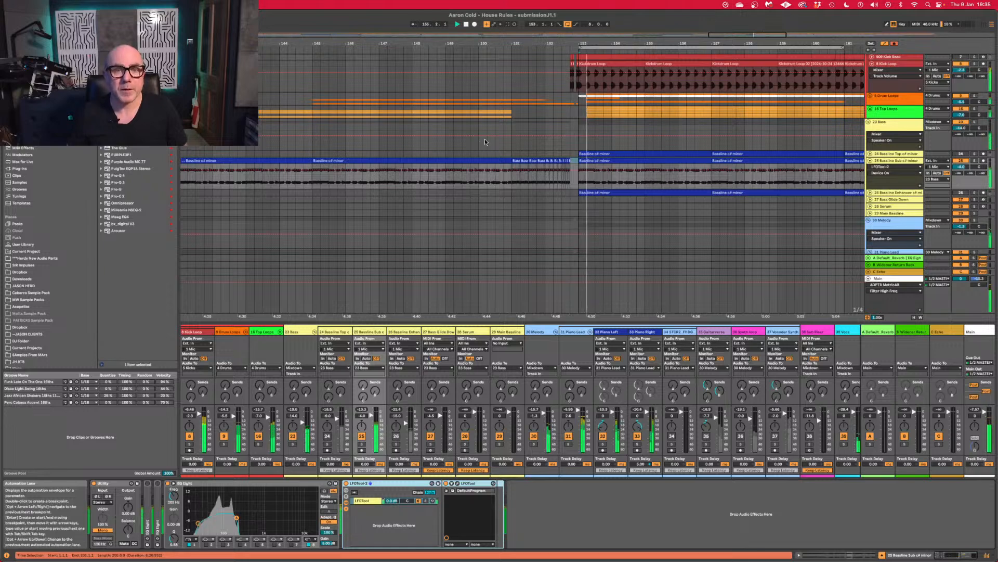
pyautogui.press('super+s')
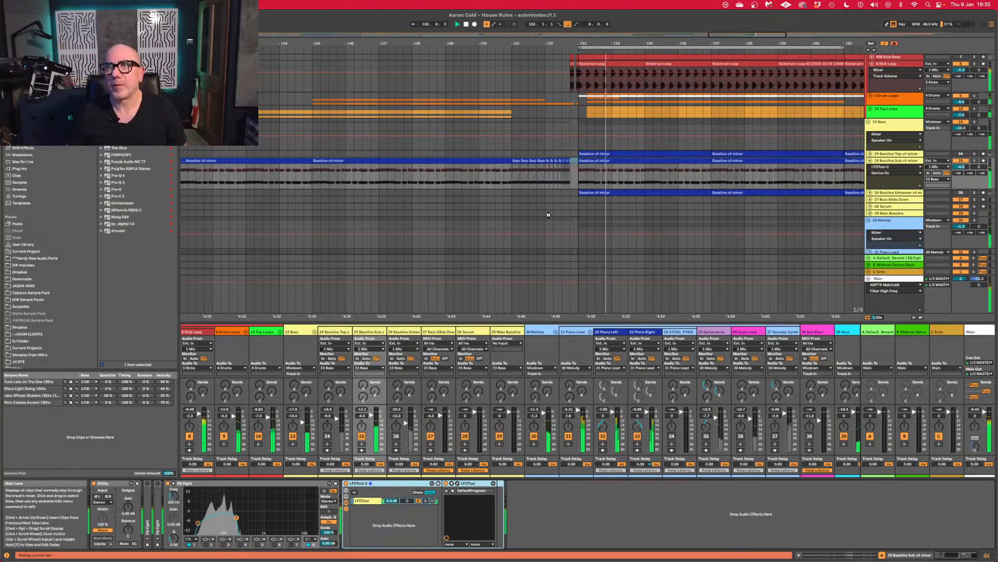
# Compare the current mix with the House Rules submission reference in Metric AB, ending on the mix, and close it.
pyautogui.hscroll(6, 548, 215)
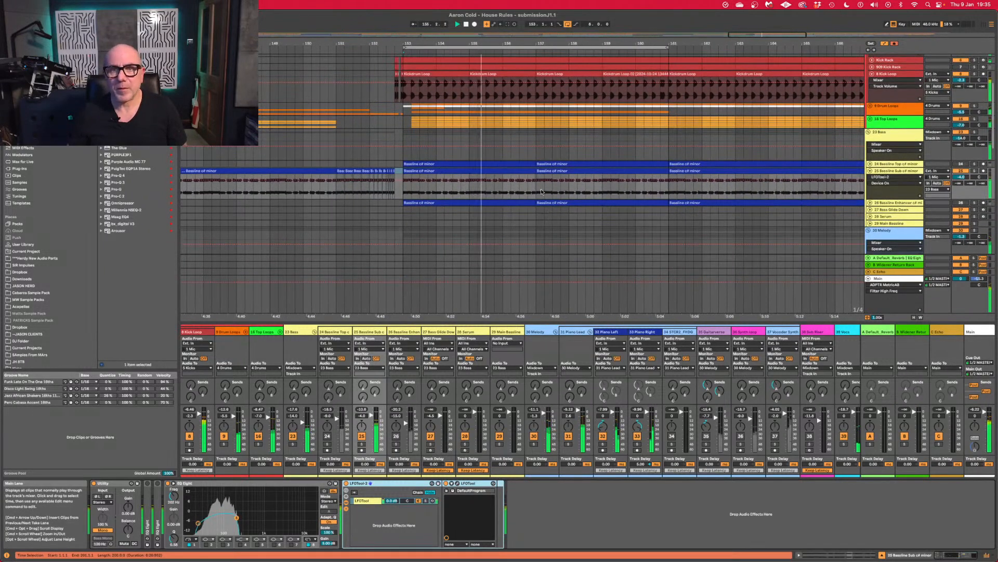
pyautogui.press('super+alt+p')
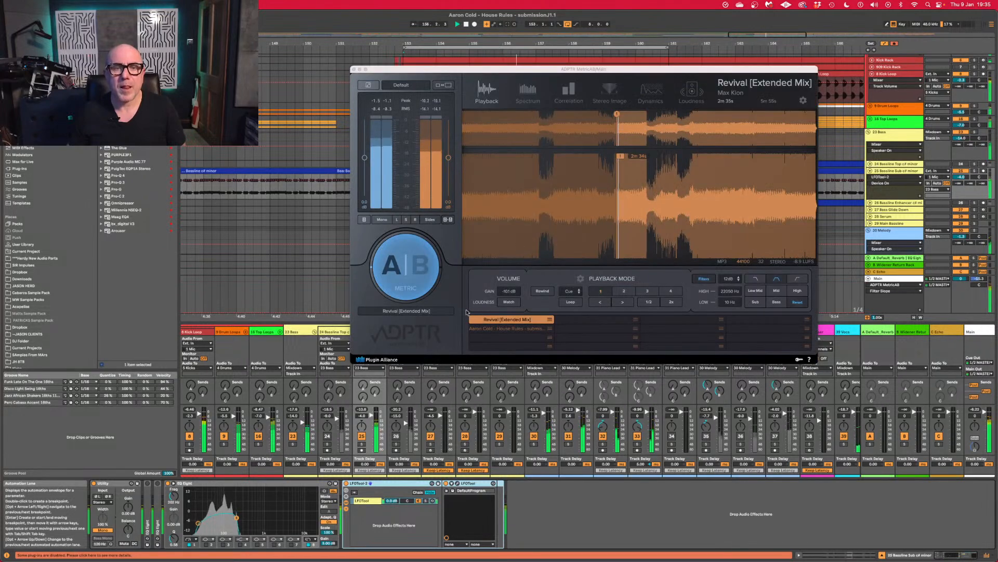
pyautogui.click(420, 282)
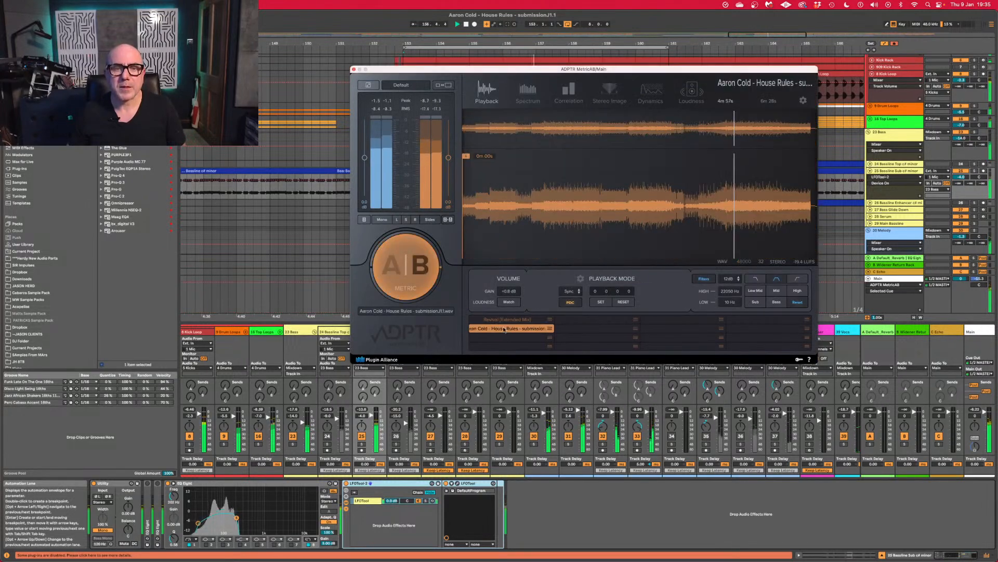
pyautogui.click(420, 278)
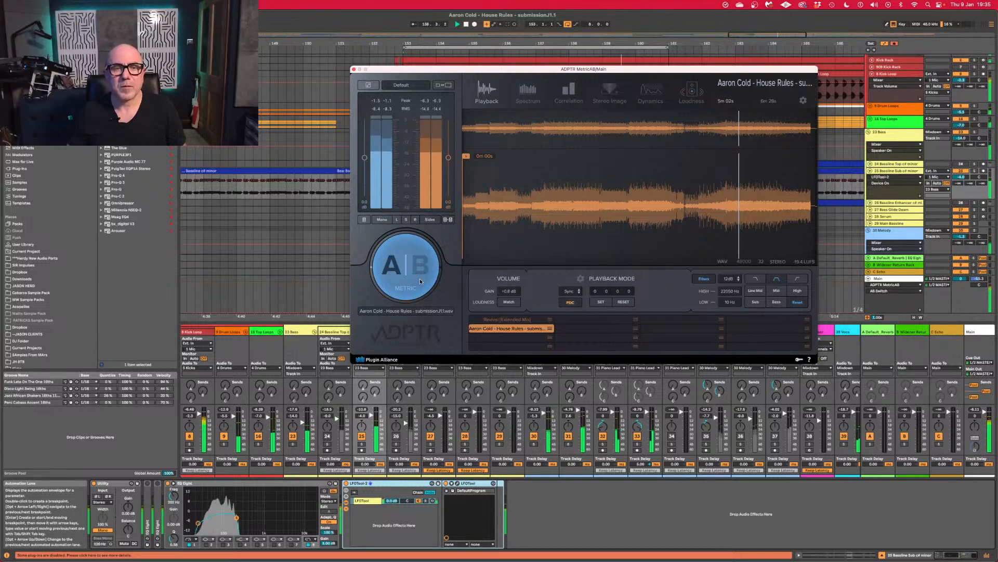
pyautogui.press('space')
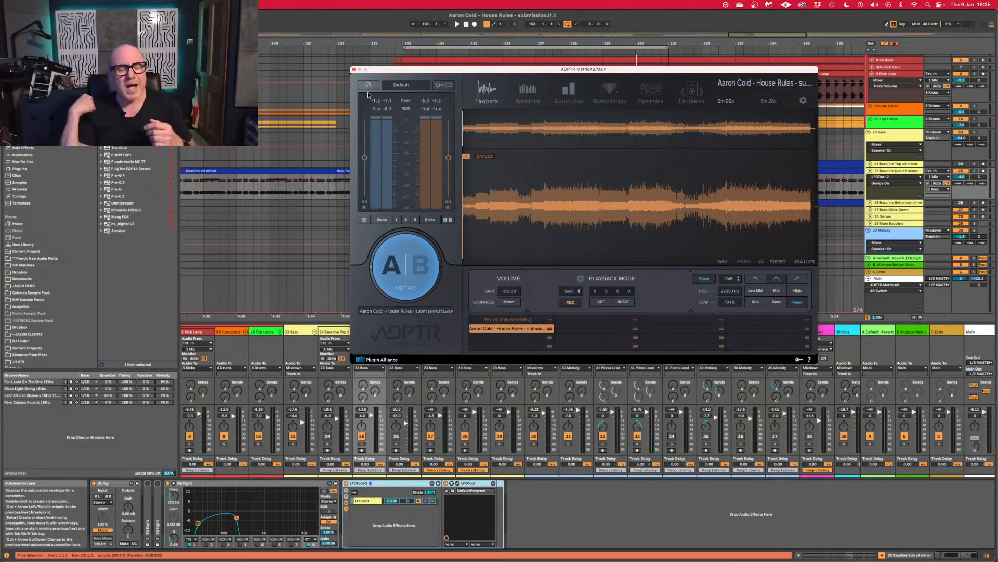
pyautogui.click(354, 69)
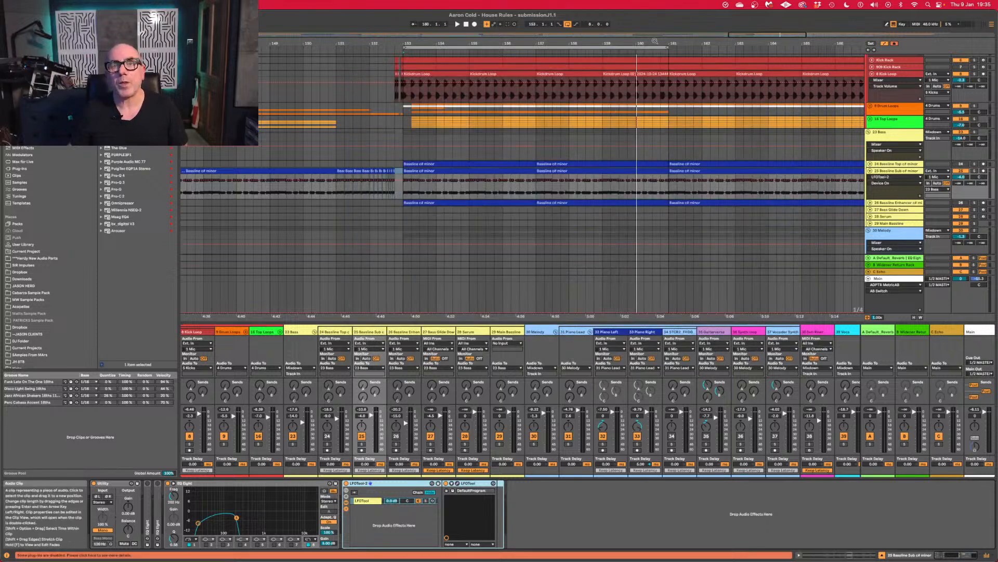
# Look through the Melody, synth and vocal tracks during playback and return to the piano tracks.
pyautogui.moveTo(669, 44); pyautogui.dragTo(669, 40)
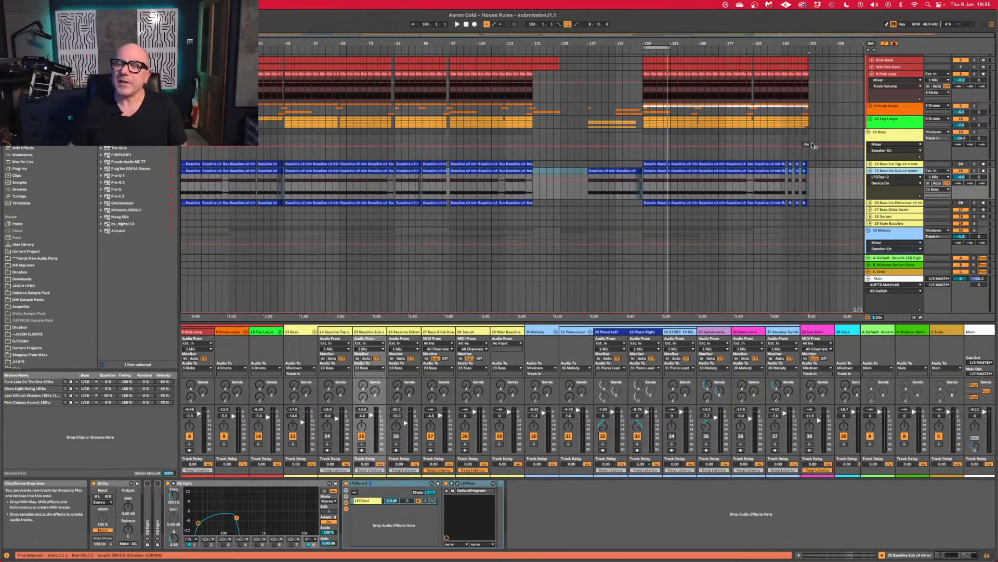
pyautogui.scroll(-5, 947, 182)
pyautogui.scroll(1, 947, 182)
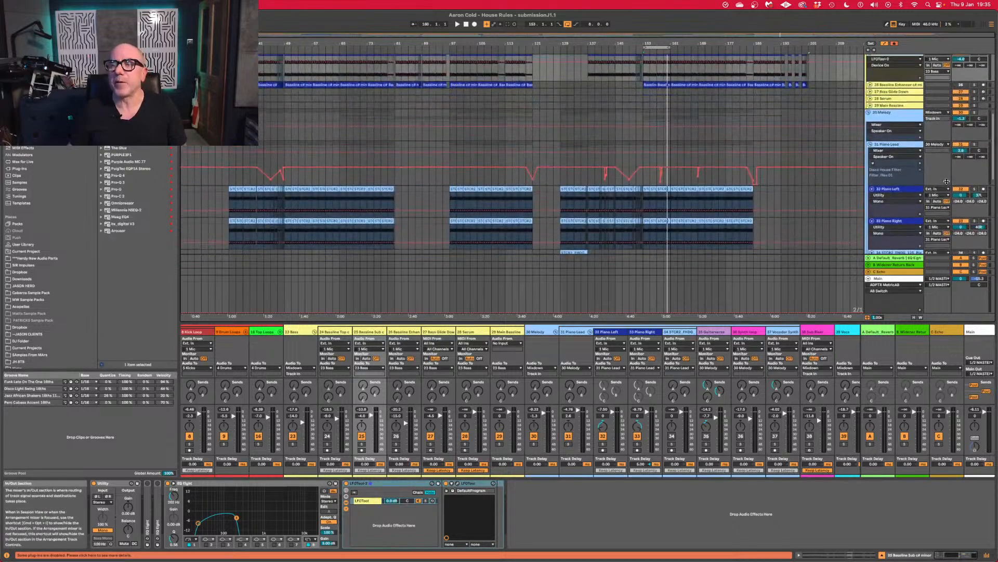
pyautogui.press('space')
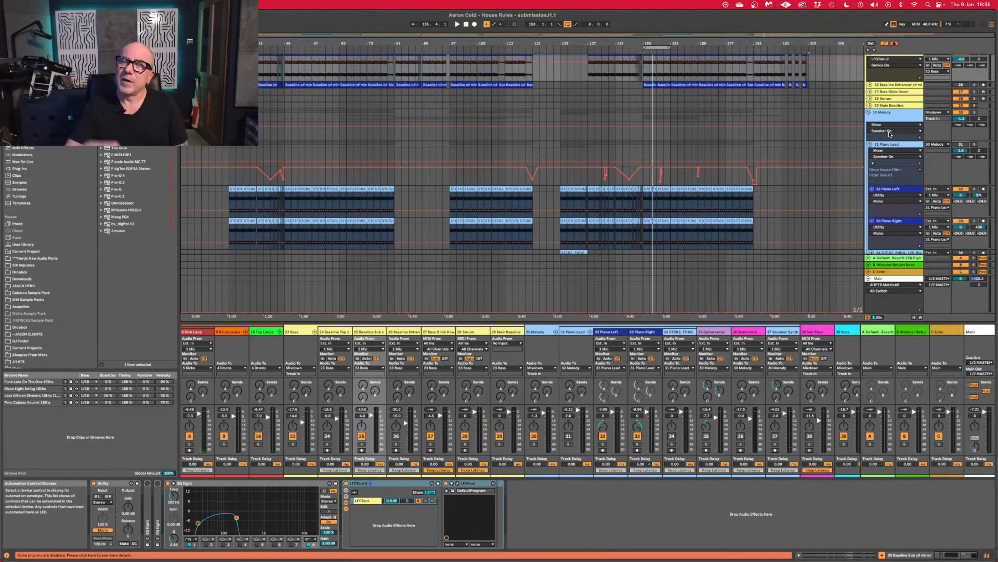
pyautogui.scroll(-6, 899, 166)
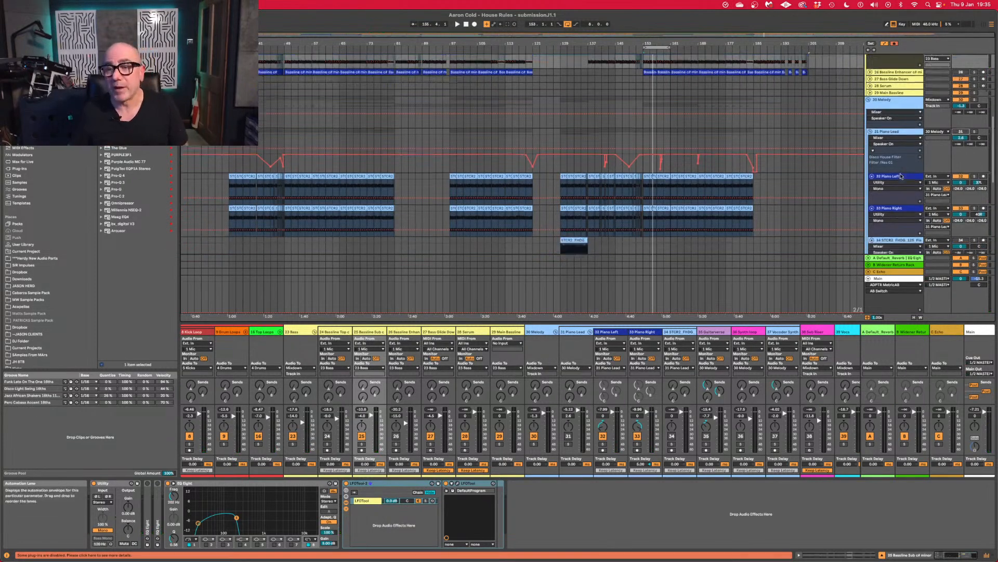
pyautogui.scroll(-3, 910, 188)
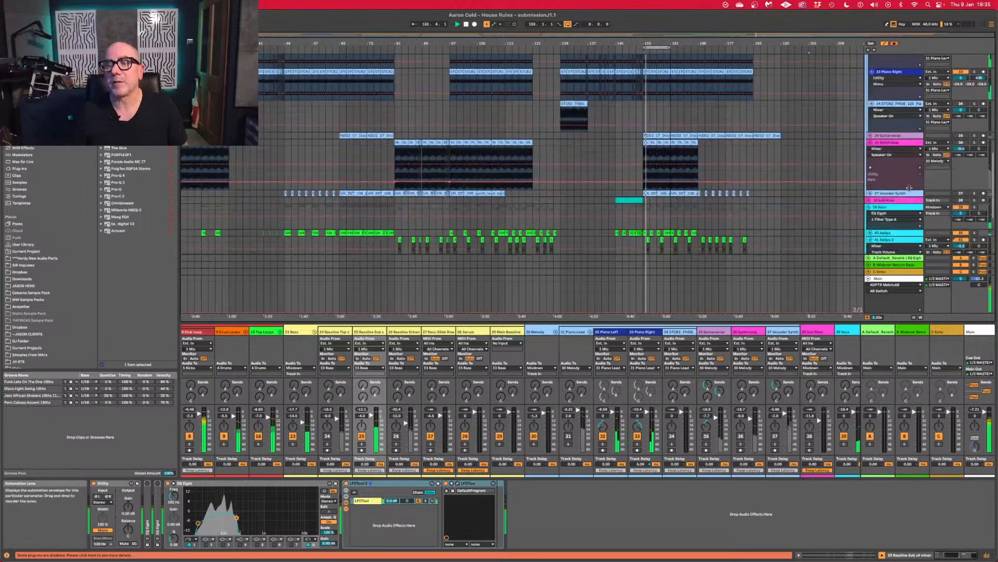
pyautogui.scroll(-4, 909, 188)
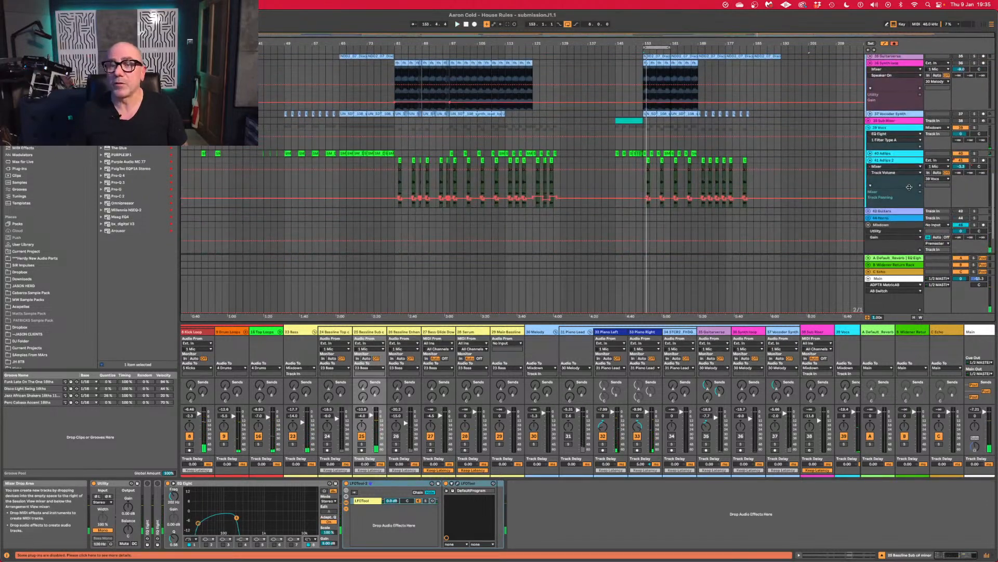
pyautogui.press('space')
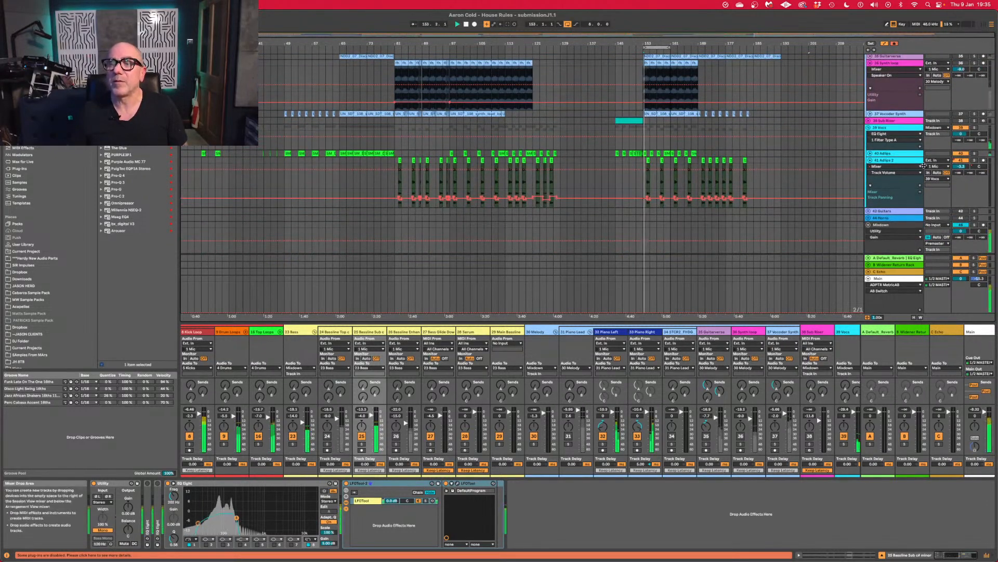
pyautogui.scroll(2, 923, 166)
pyautogui.scroll(5, 951, 114)
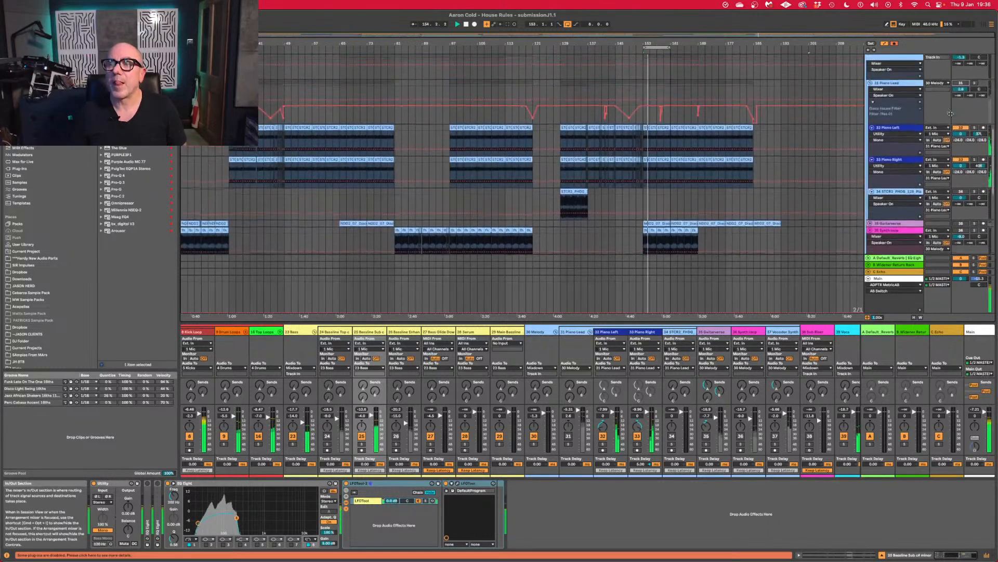
pyautogui.scroll(1, 950, 114)
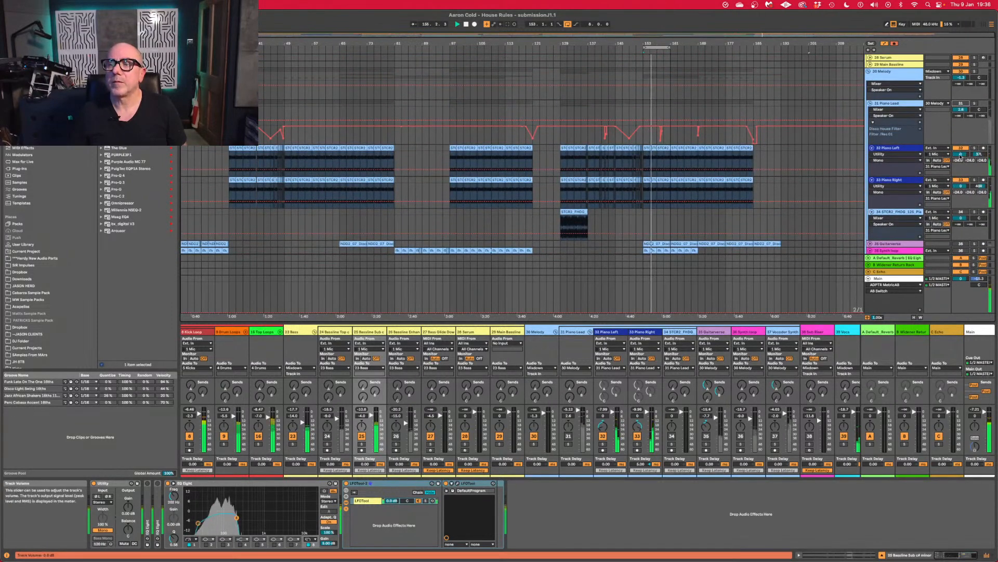
# Audition the Guitarverse track with its lane unfolded, adjust its volume, and switch the track off again.
pyautogui.scroll(-2, 963, 195)
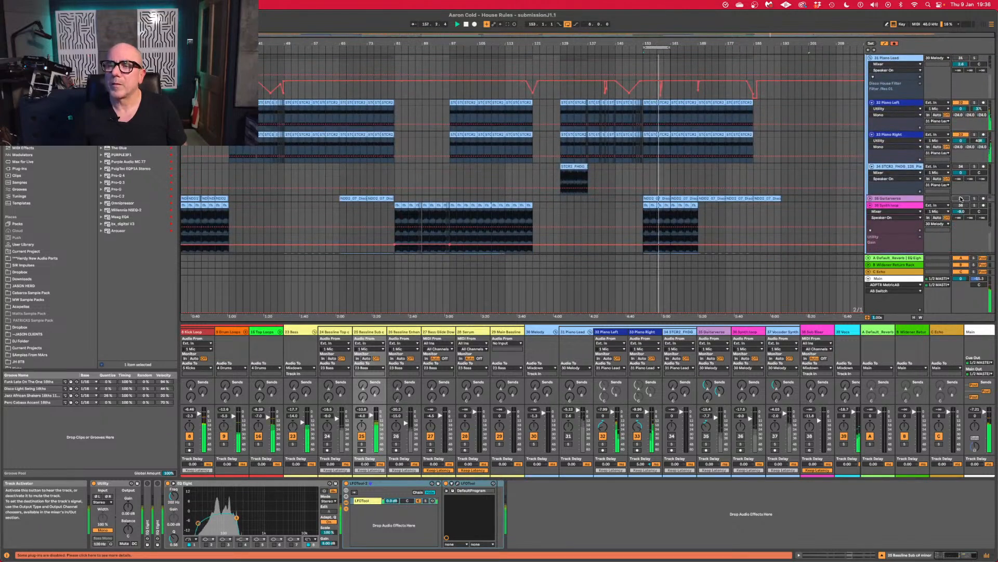
pyautogui.click(961, 198)
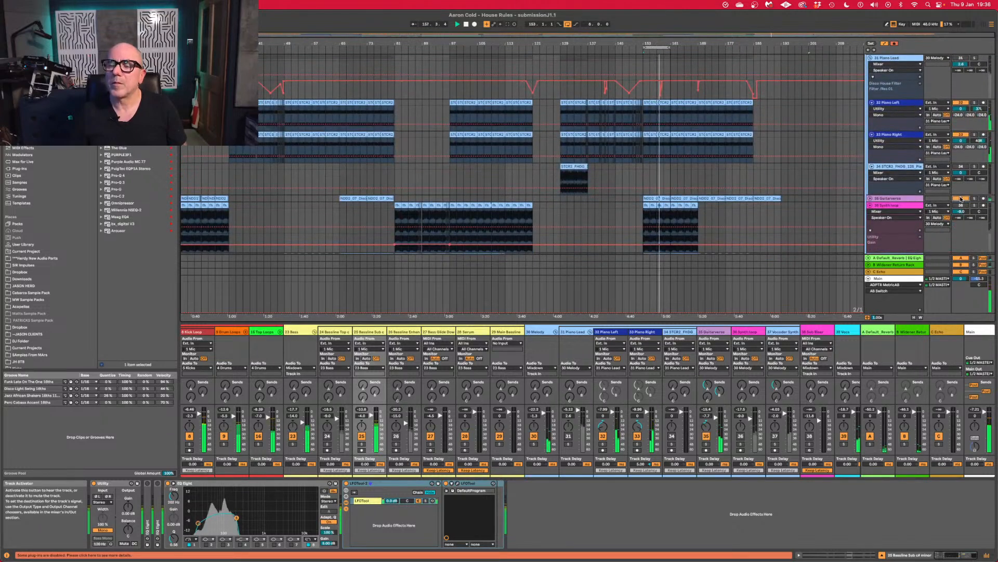
pyautogui.click(871, 199)
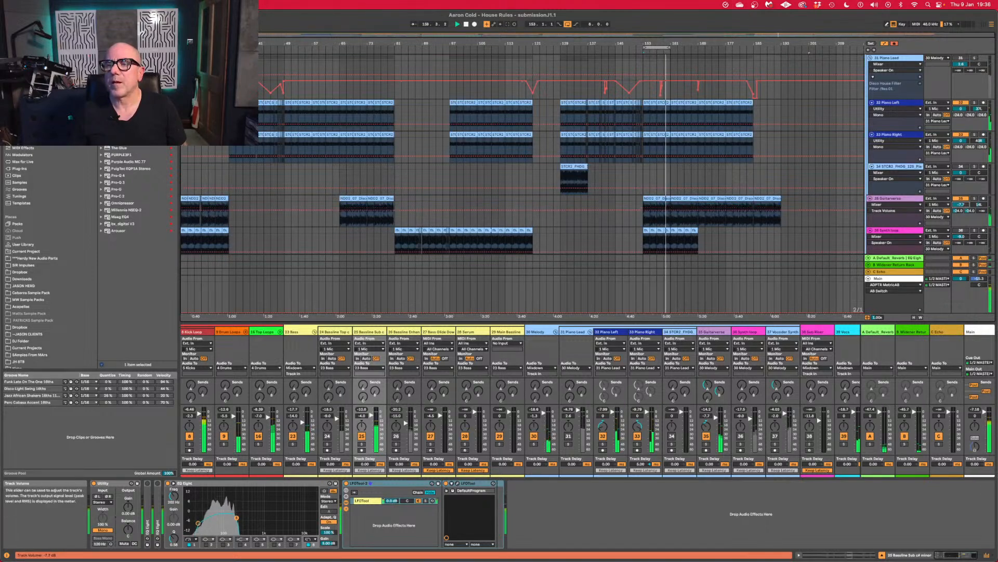
pyautogui.moveTo(961, 204); pyautogui.dragTo(961, 204)
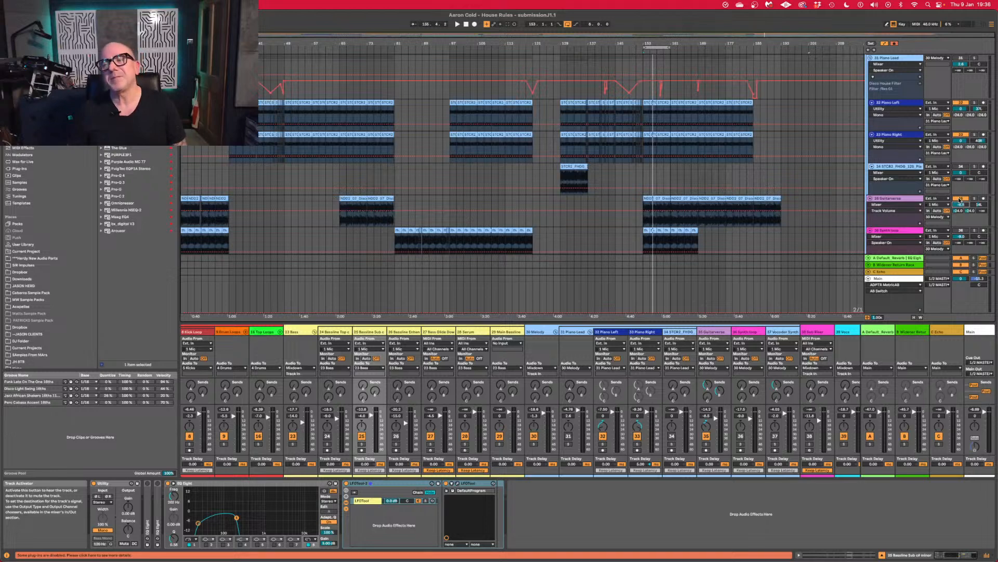
pyautogui.click(960, 200)
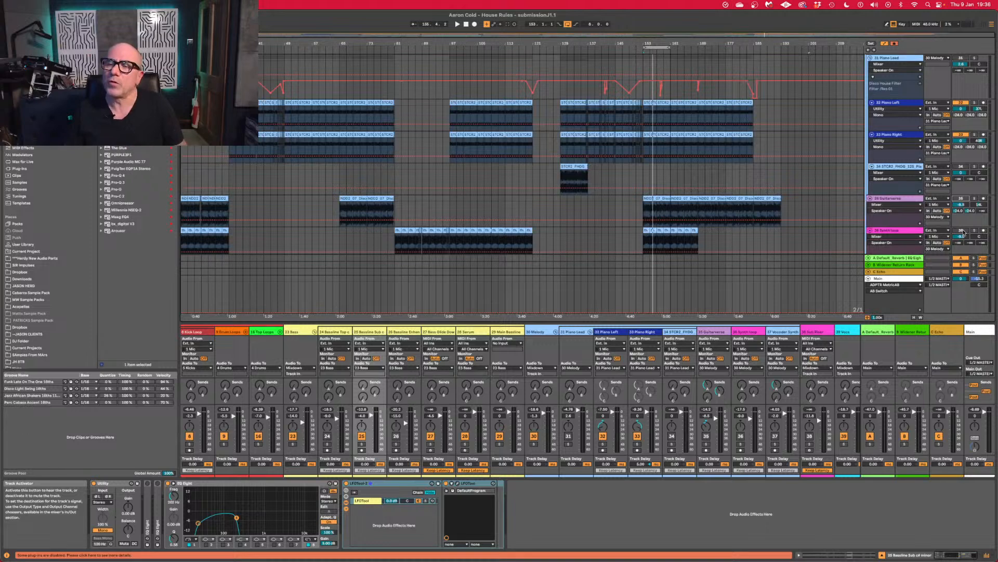
# Turn on the Synth Loop track during playback and raise its volume to -3.7 dB.
pyautogui.press('space')
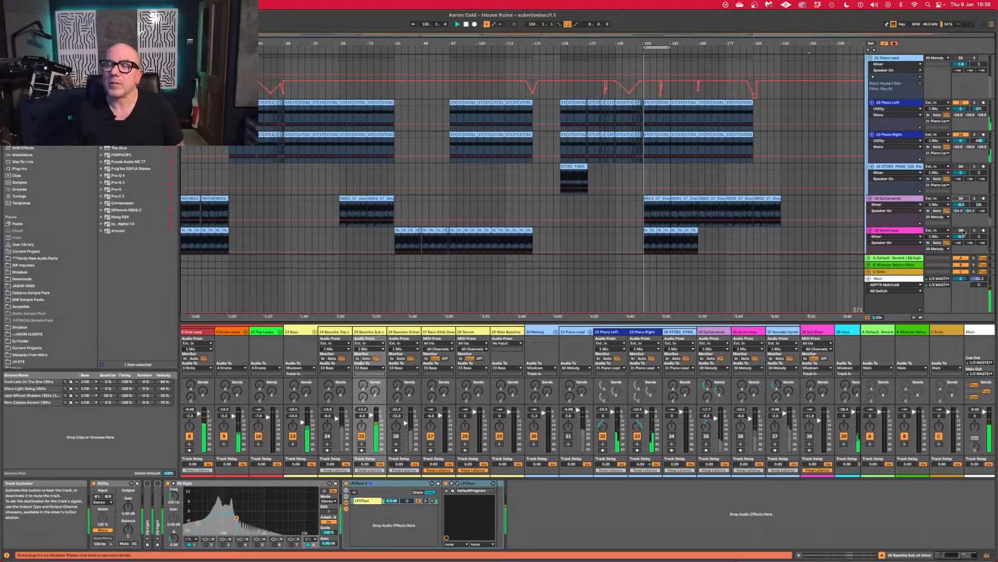
pyautogui.click(961, 236)
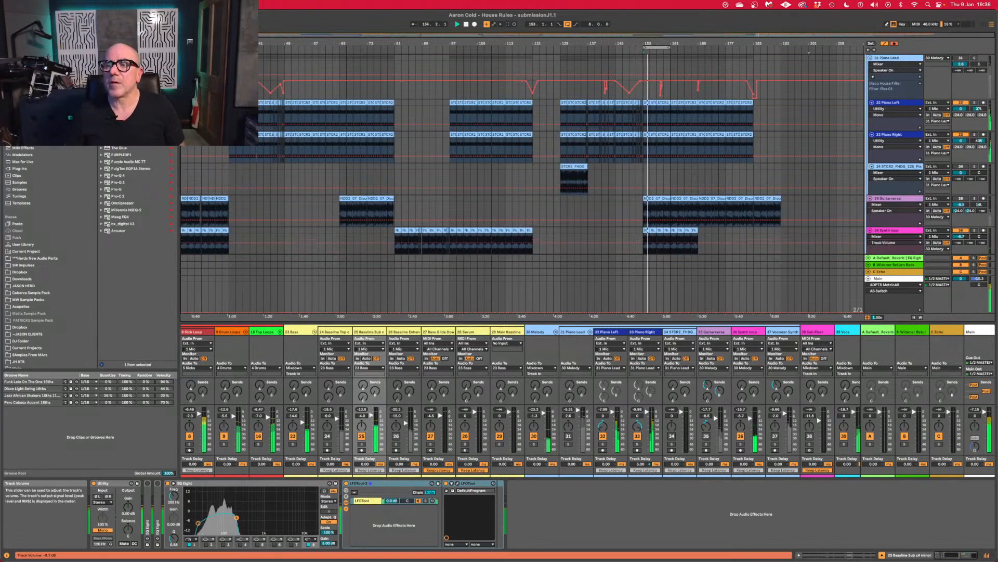
pyautogui.moveTo(961, 236); pyautogui.dragTo(961, 222)
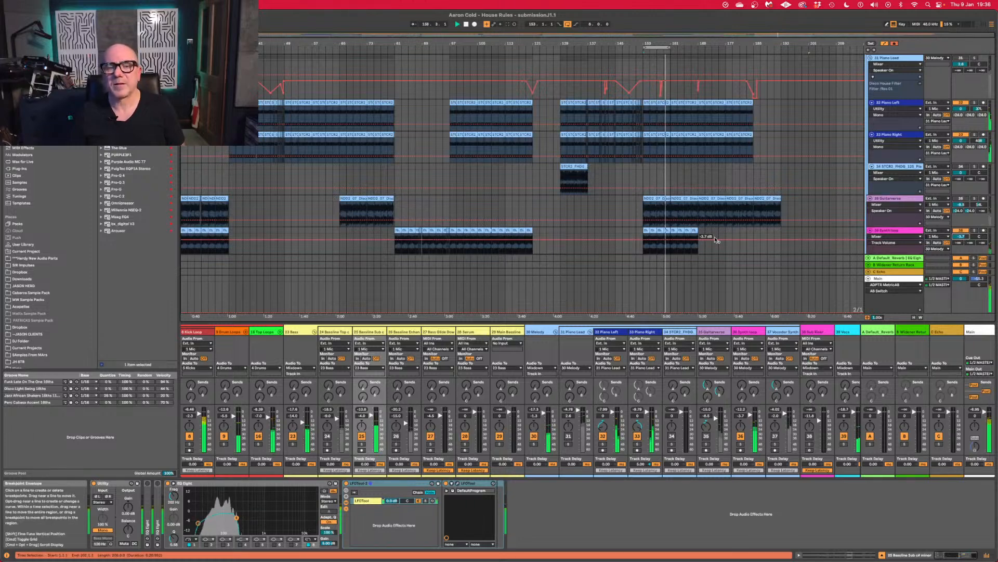
pyautogui.press('space')
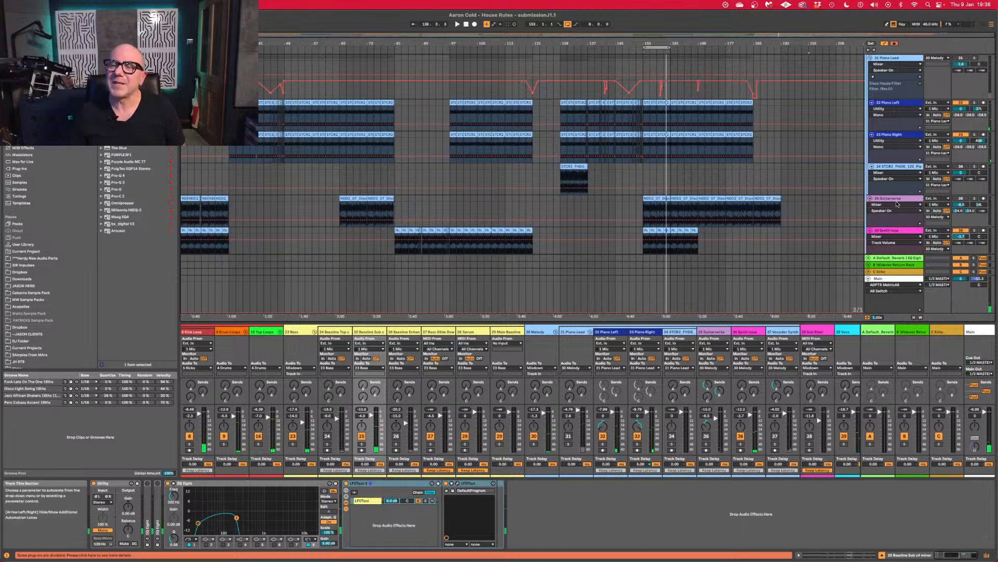
# Move the peak band of the Synth Loop's EQ Eight to a higher frequency and slightly lower gain while it plays.
pyautogui.click(894, 232)
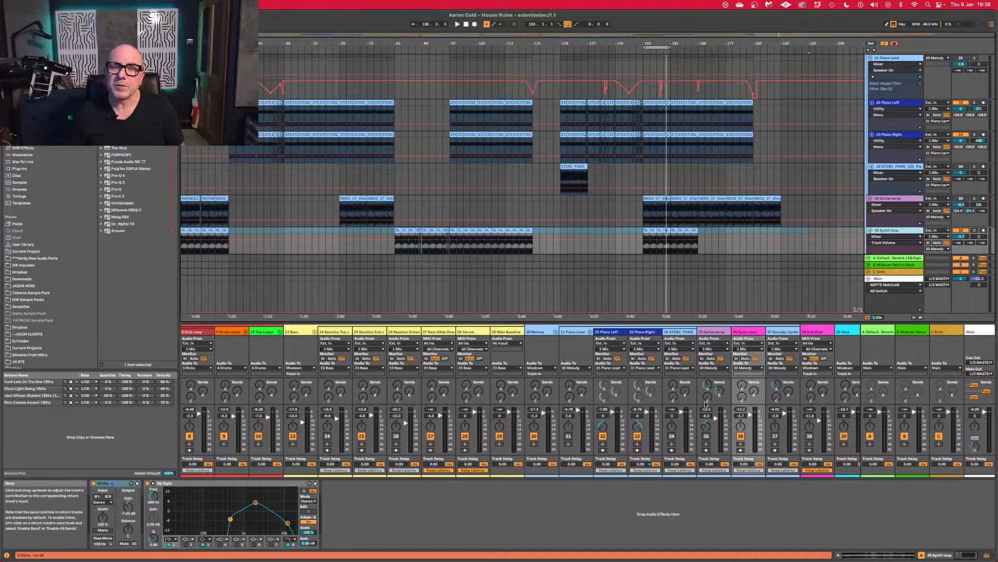
pyautogui.press('space')
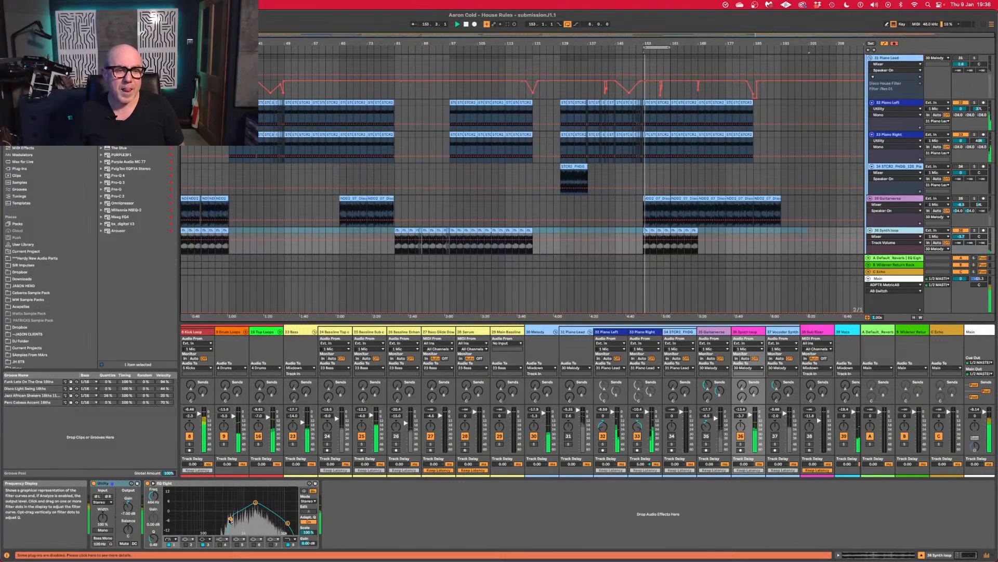
pyautogui.moveTo(245, 518); pyautogui.dragTo(262, 505)
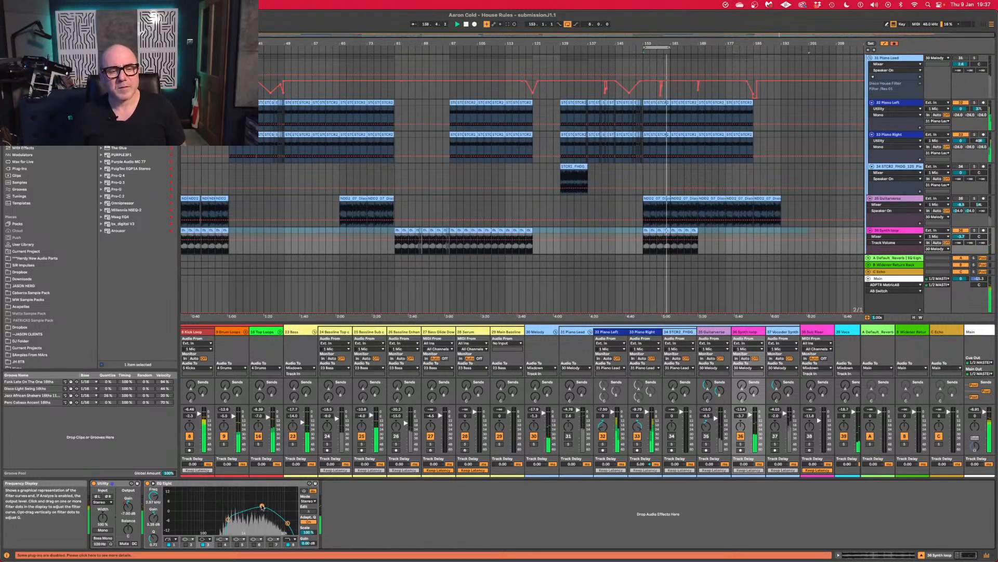
pyautogui.press('space')
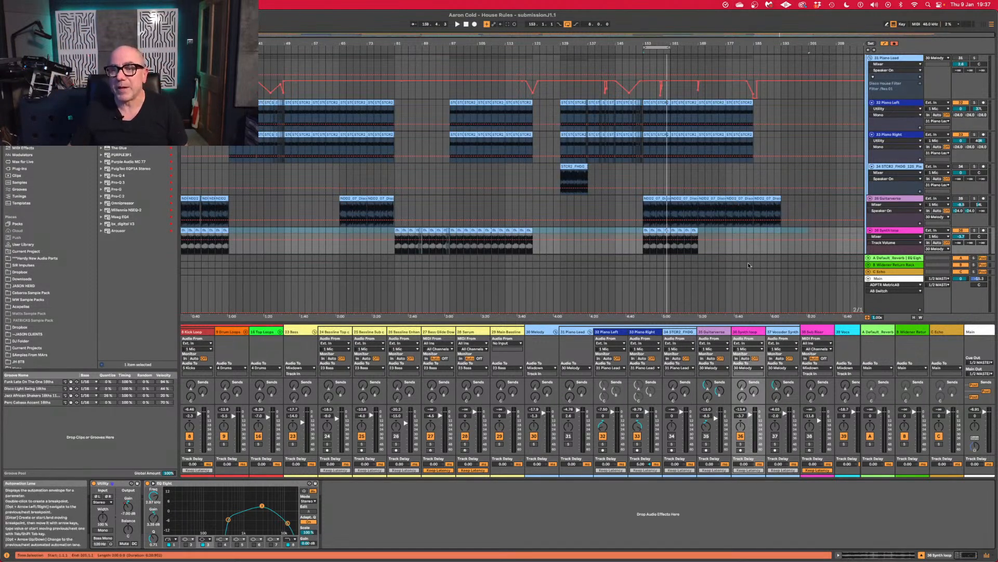
# Switch on the Piano Lead group during playback, check its volume, and save the set.
pyautogui.press('space')
pyautogui.scroll(3, 962, 86)
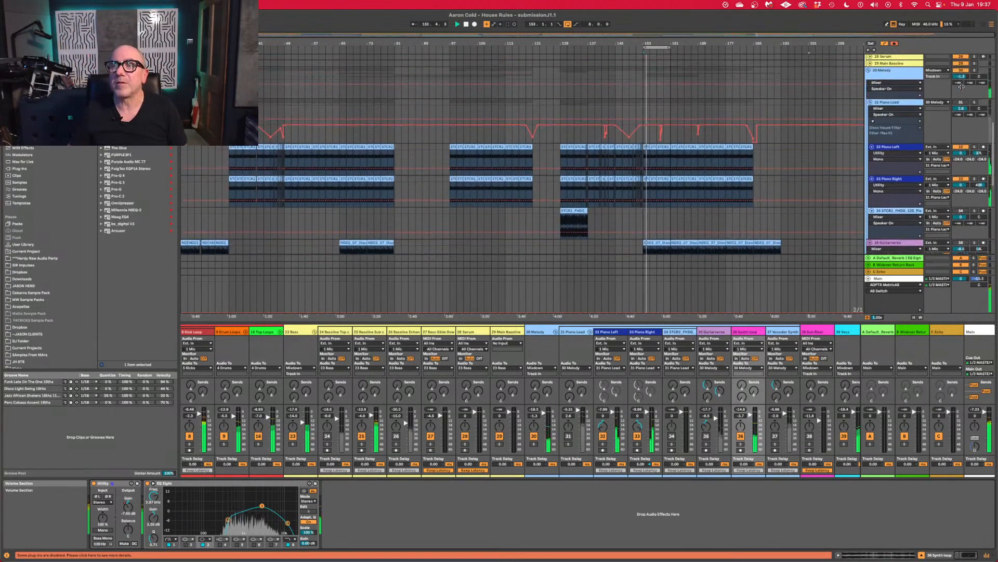
pyautogui.click(961, 102)
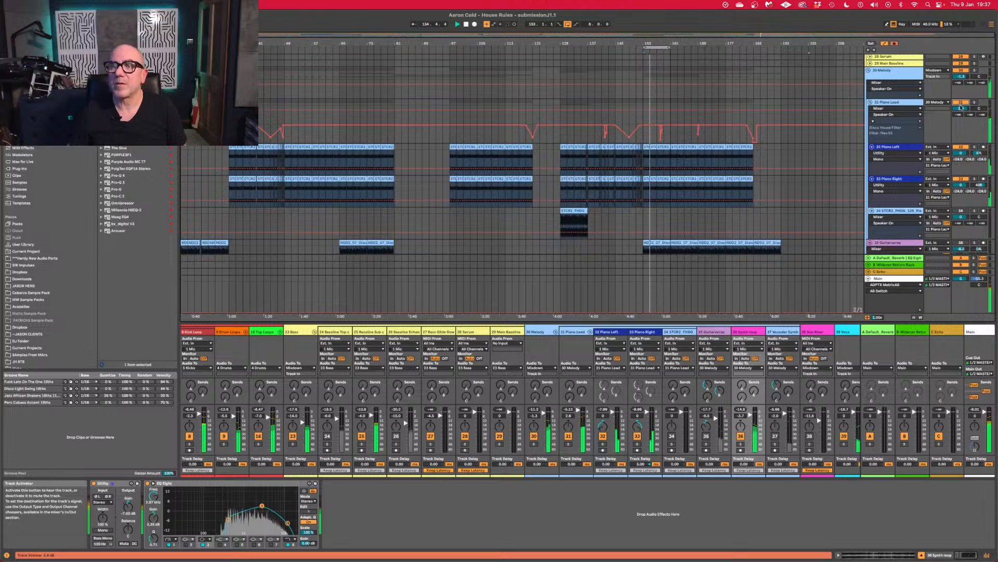
pyautogui.click(961, 108)
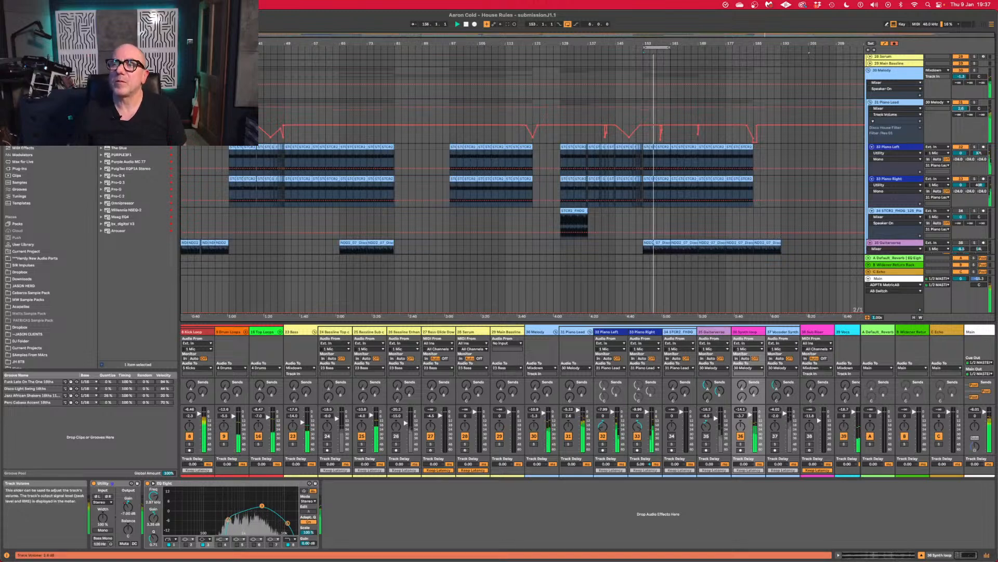
pyautogui.press('super+s')
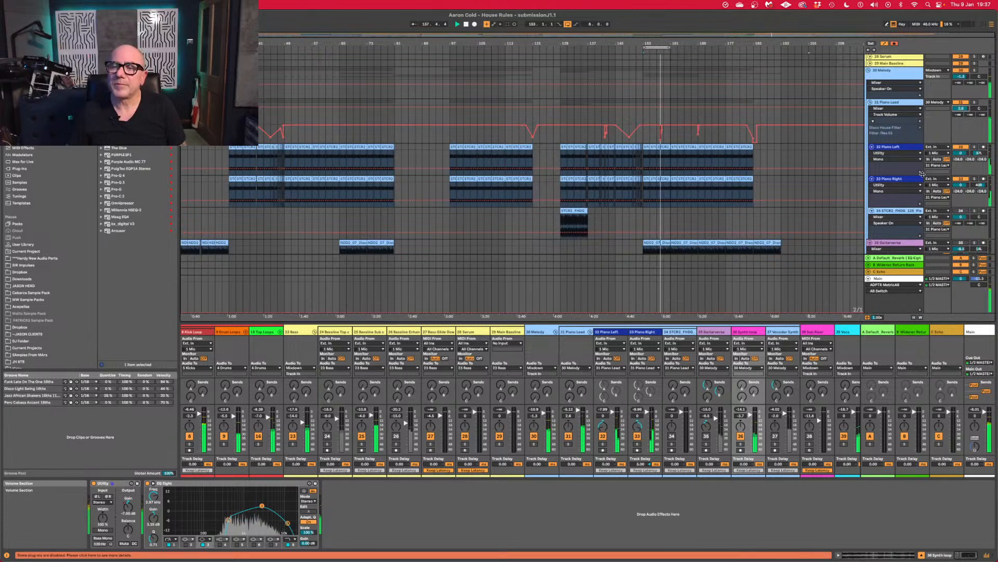
# Switch off the Synth Loop track while comparing it with the pianos, stop playback, and select the track.
pyautogui.scroll(-2, 922, 173)
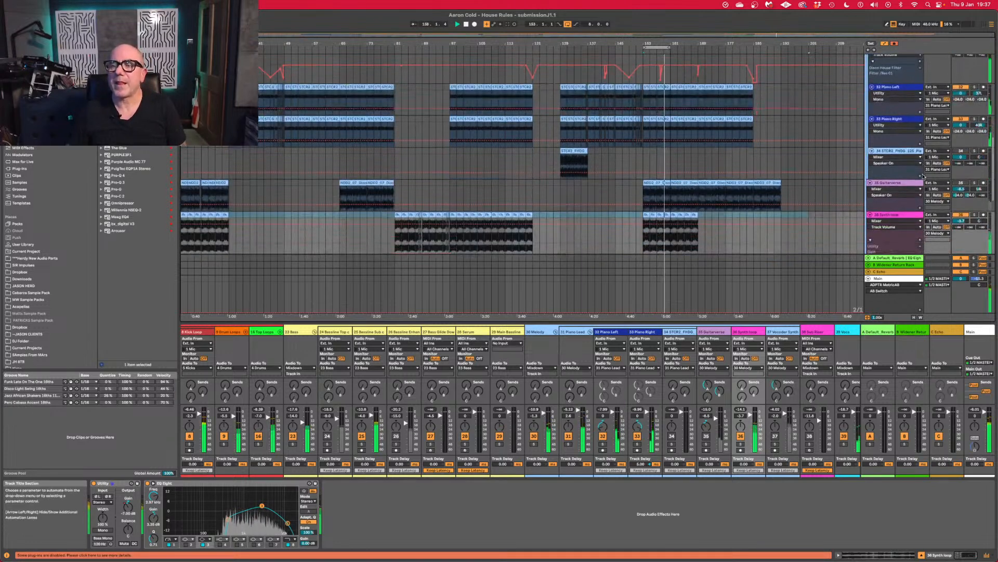
pyautogui.scroll(-2, 963, 201)
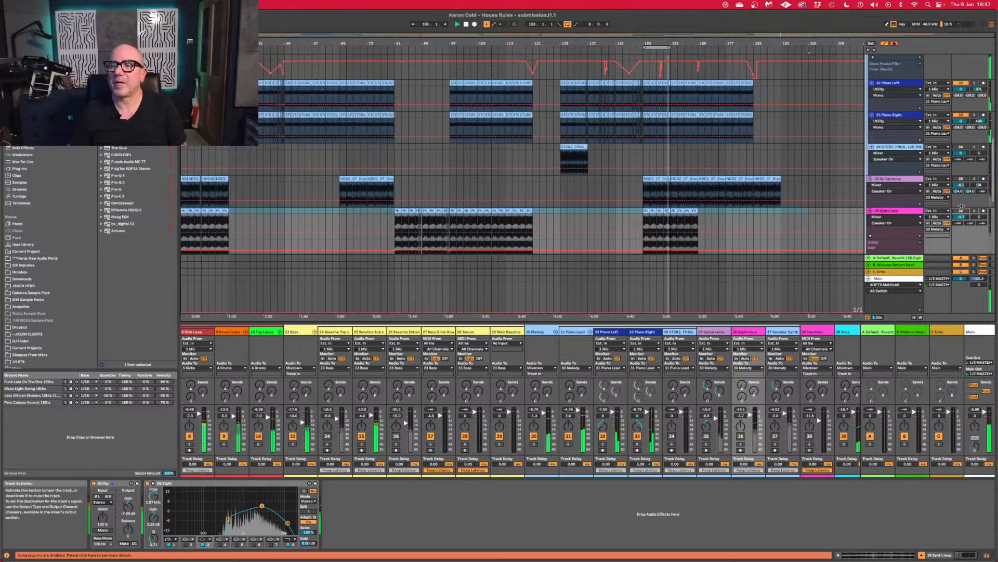
pyautogui.scroll(2, 963, 156)
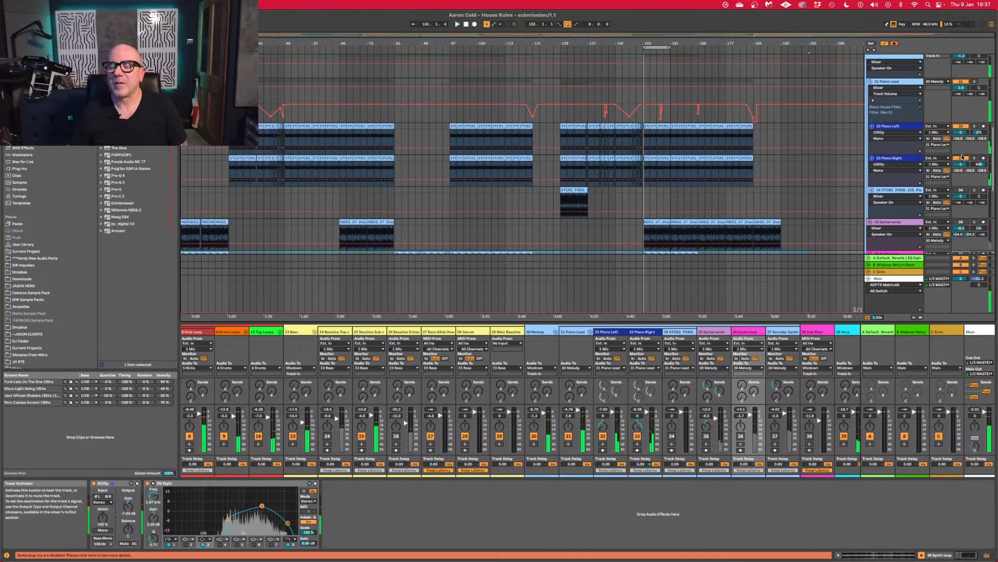
pyautogui.scroll(-2, 897, 194)
pyautogui.click(900, 175)
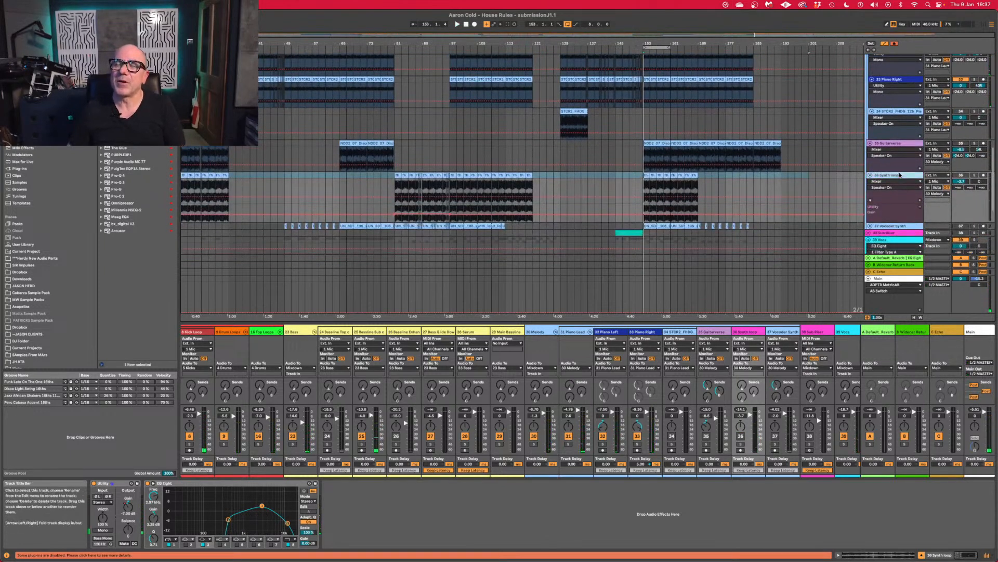
# Solo the Synth Loop to listen to it on its own, stopping and restarting playback, and take it out of solo.
pyautogui.scroll(3, 897, 203)
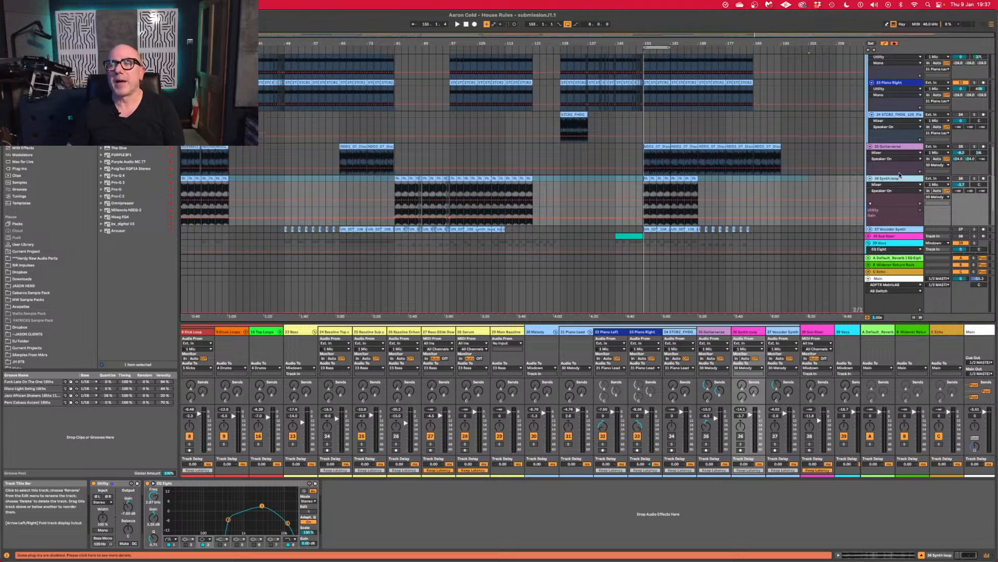
pyautogui.scroll(-1, 894, 227)
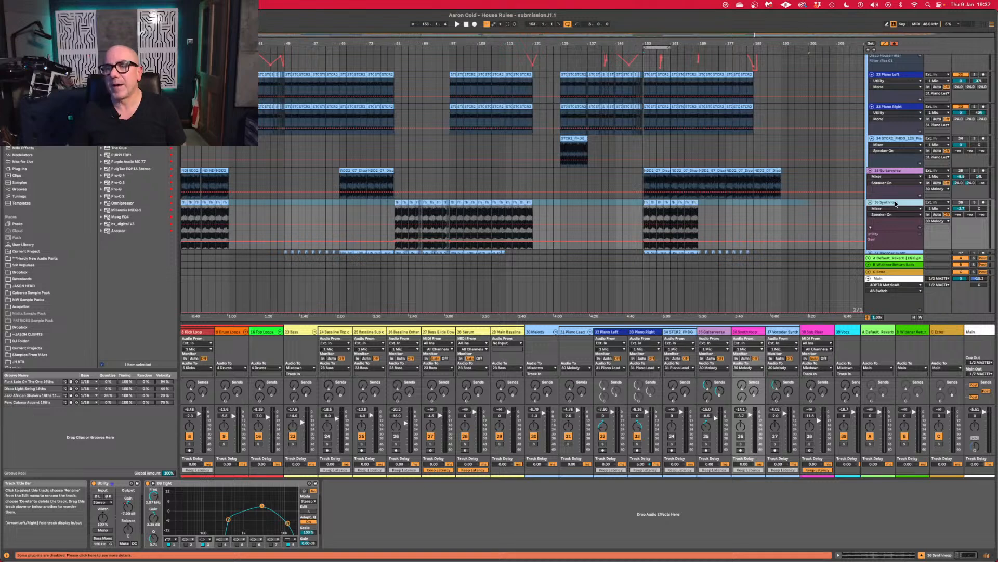
pyautogui.scroll(-2, 895, 204)
pyautogui.press('space')
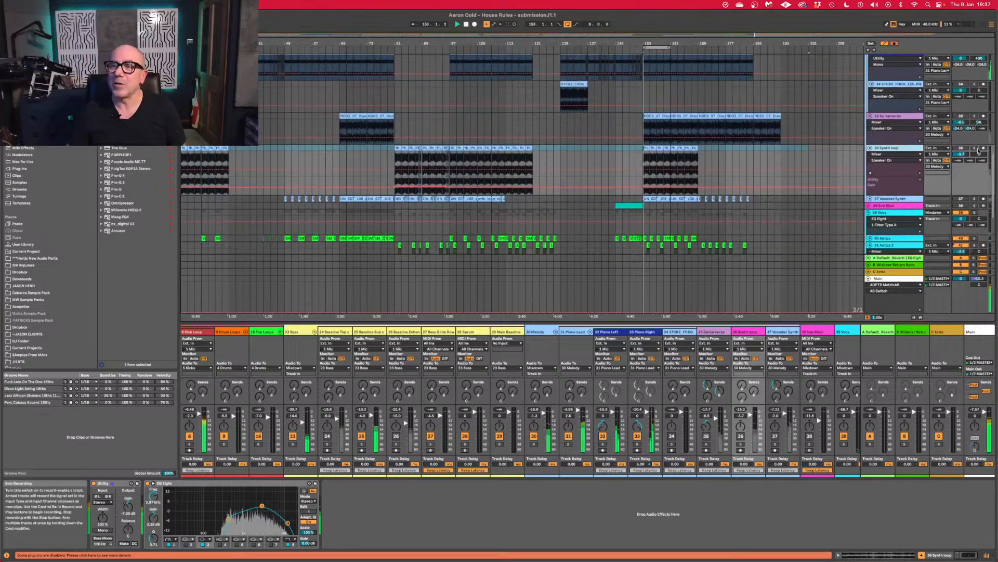
pyautogui.click(976, 150)
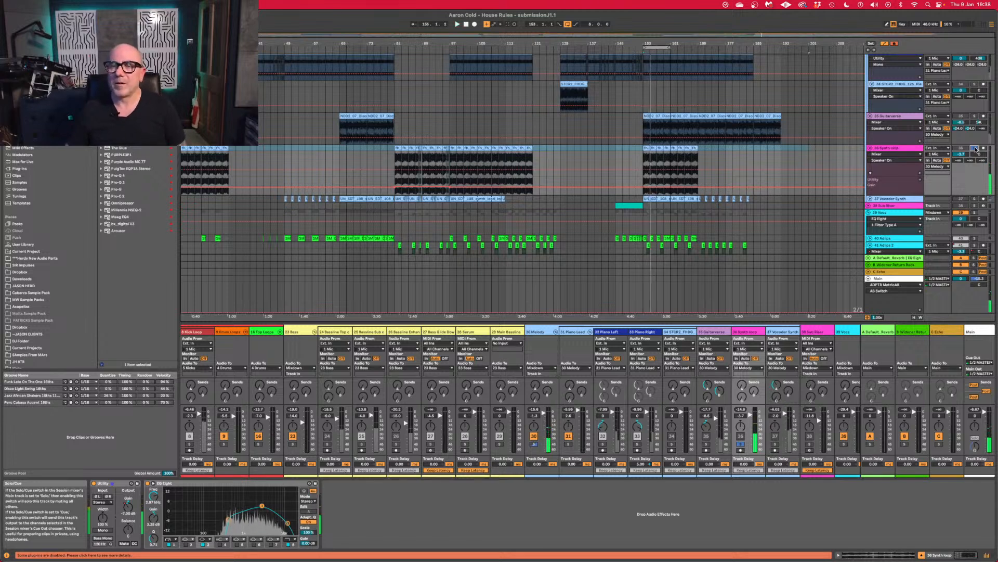
pyautogui.press('space')
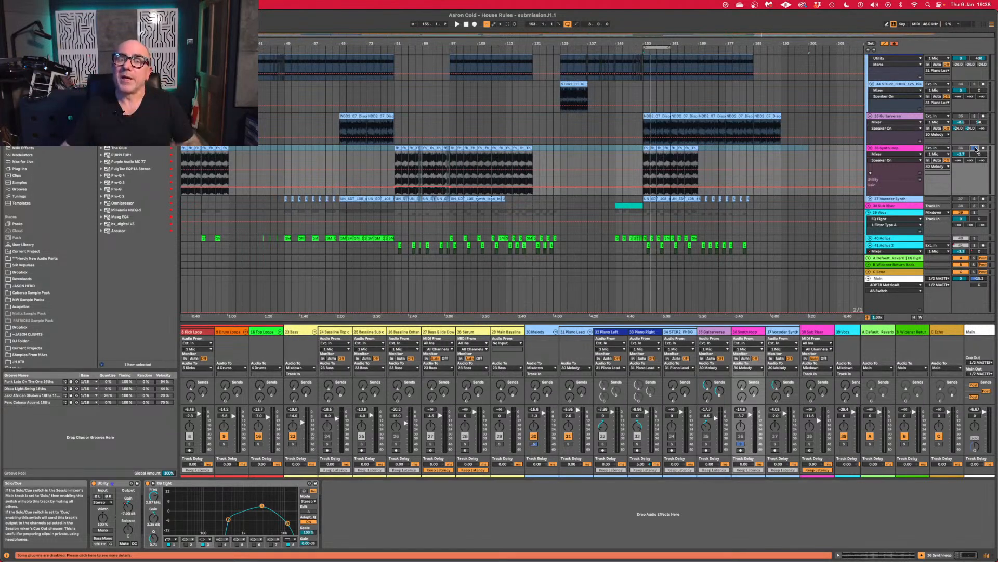
pyautogui.press('space')
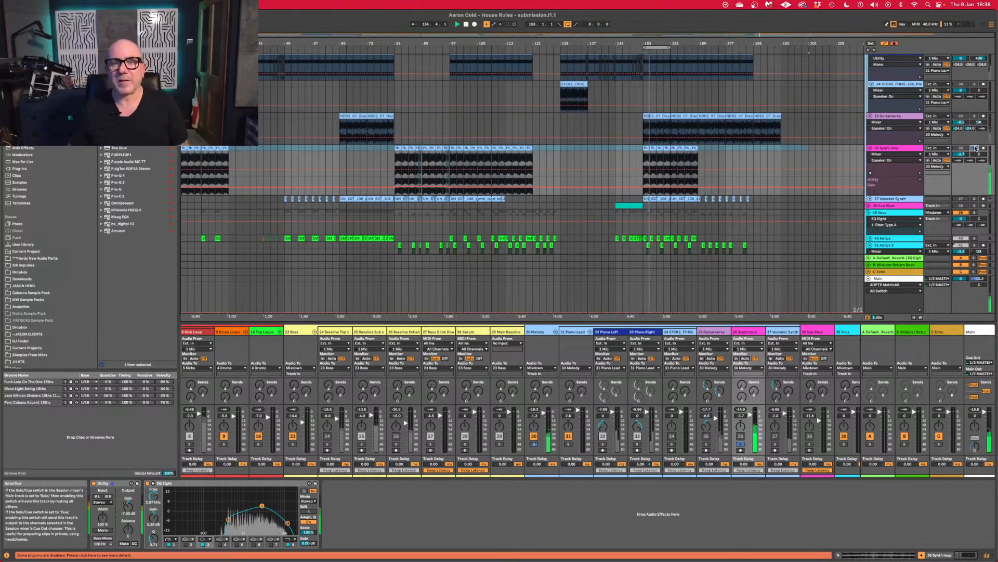
pyautogui.press('space')
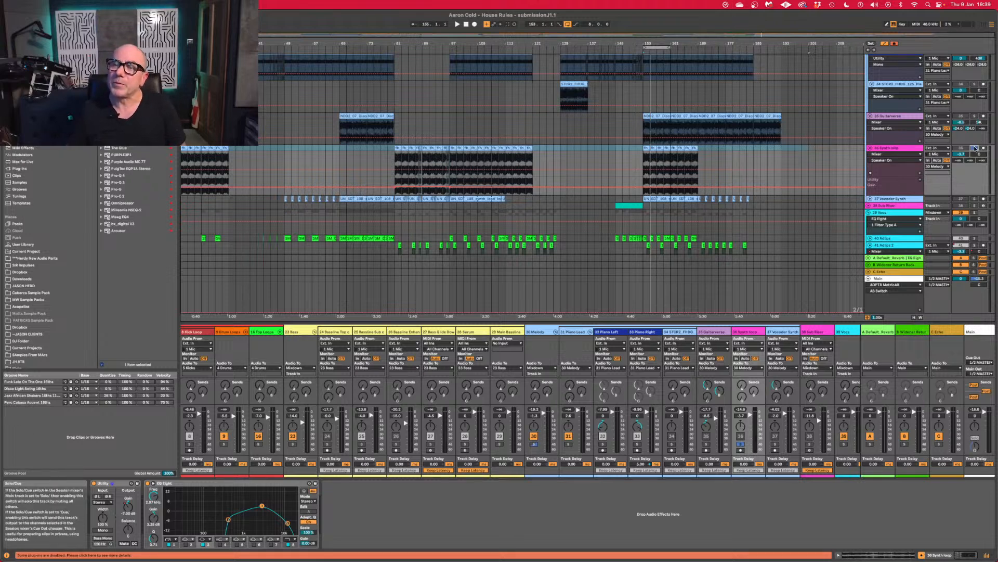
pyautogui.press('space')
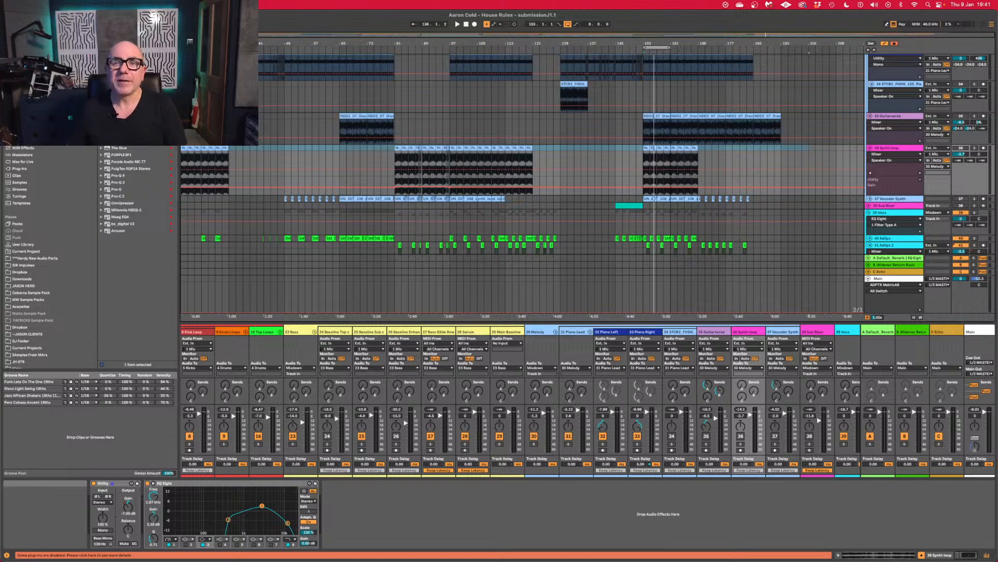
# Open the Synth Loop clip at bar 153 and check its warp mode options, keeping the Pro mode.
pyautogui.click(648, 151)
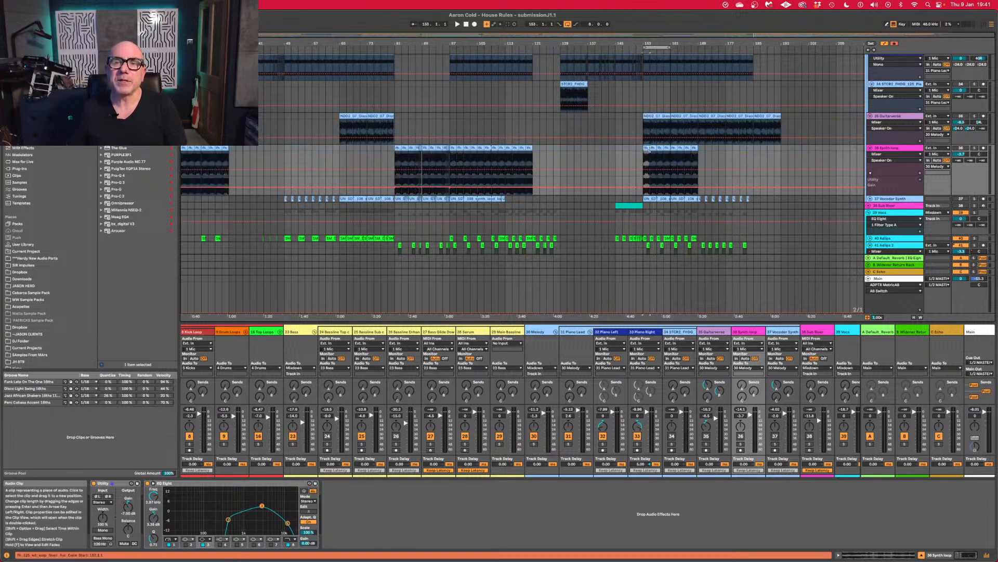
pyautogui.doubleClick(647, 150)
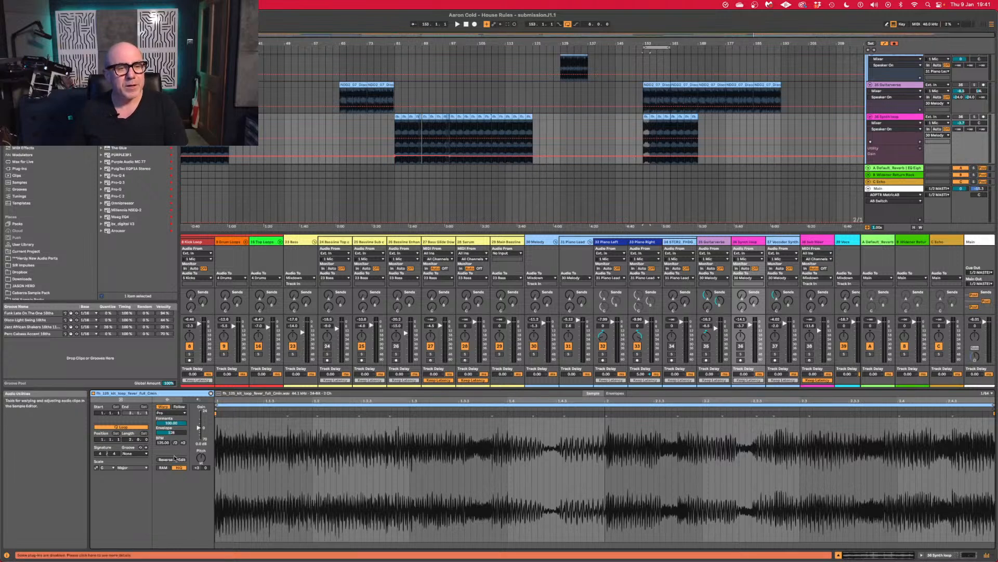
pyautogui.click(169, 413)
pyautogui.click(169, 414)
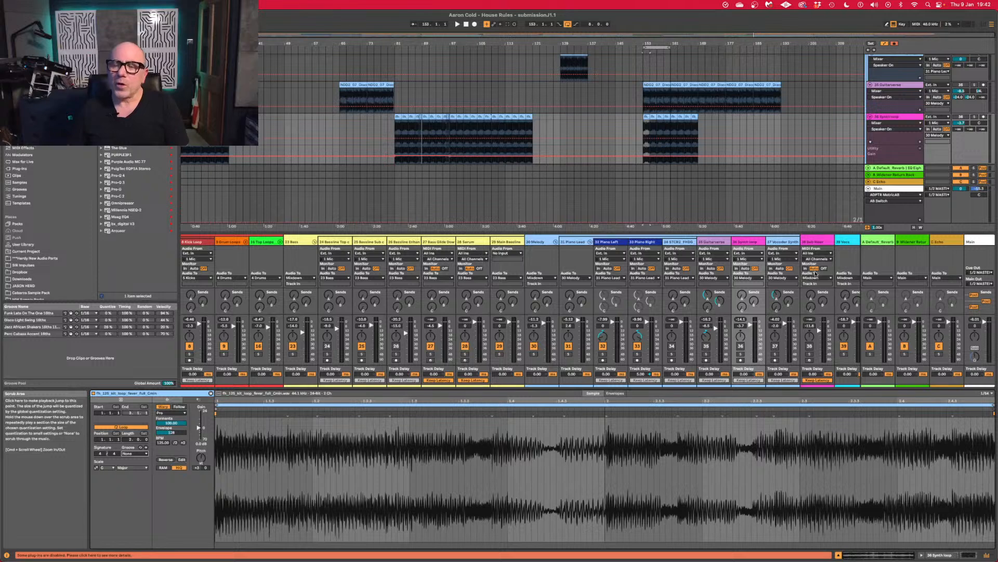
pyautogui.scroll(-2, 903, 150)
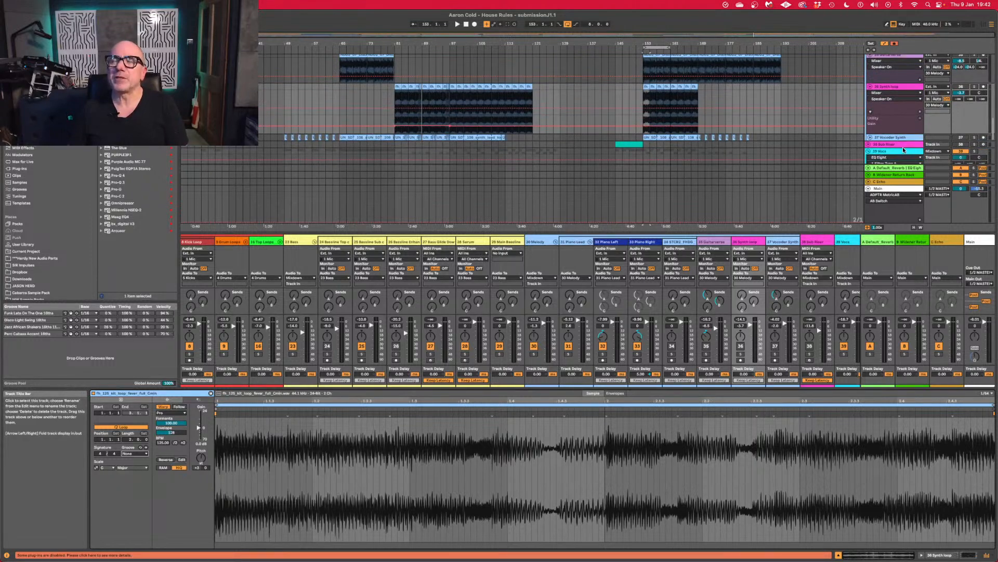
pyautogui.scroll(4, 904, 150)
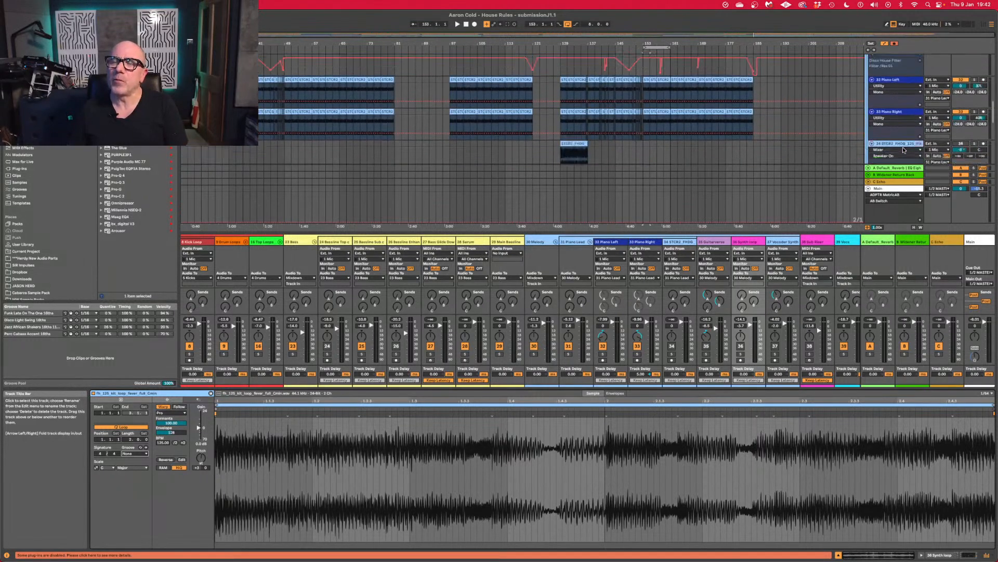
pyautogui.scroll(-2, 709, 125)
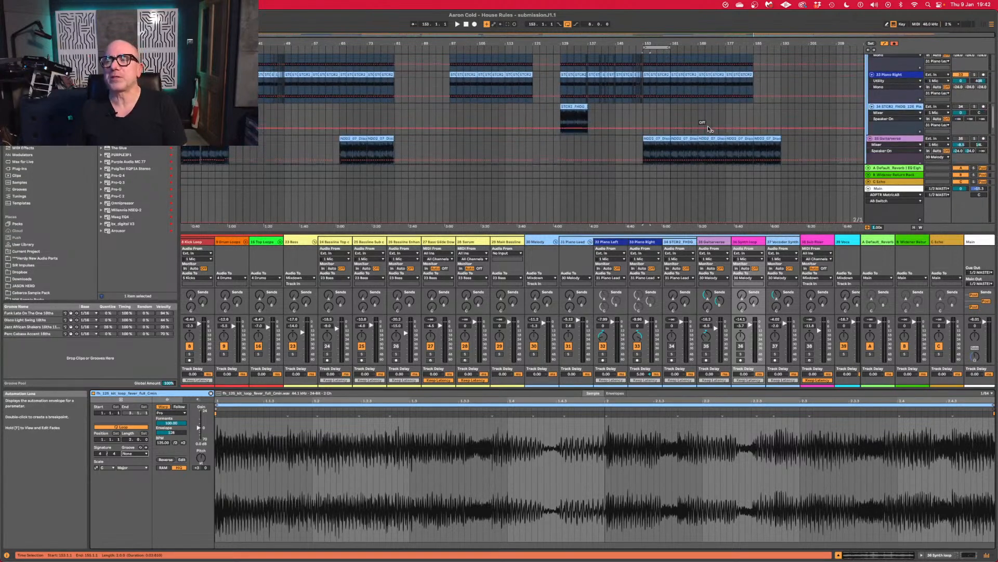
pyautogui.scroll(1, 708, 129)
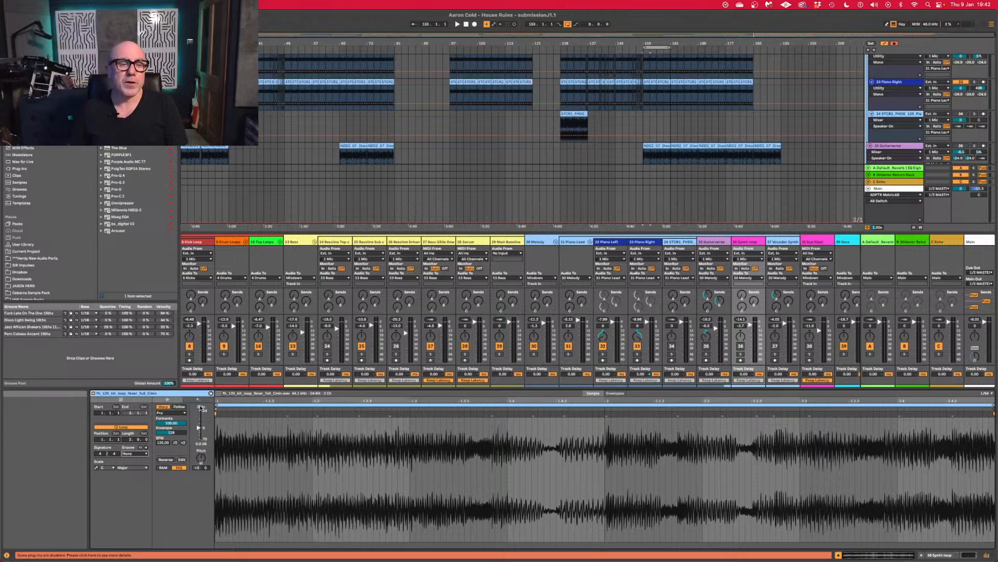
pyautogui.scroll(-5, 899, 165)
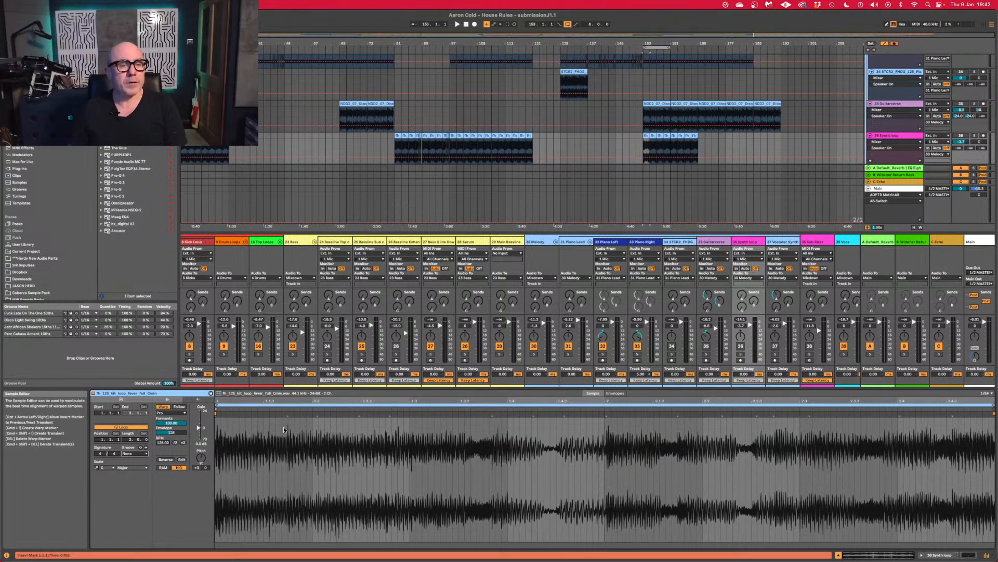
# Set the Synth Loop clip's warp mode to Beats, preserving transients, and try another transient loop mode before choosing back-and-forth looping.
pyautogui.click(176, 413)
pyautogui.click(163, 419)
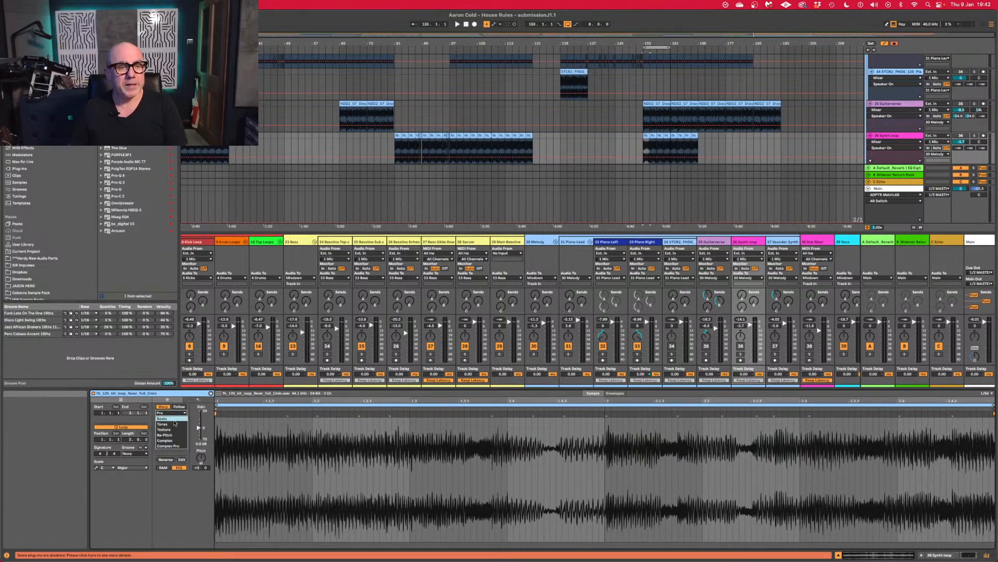
pyautogui.click(166, 430)
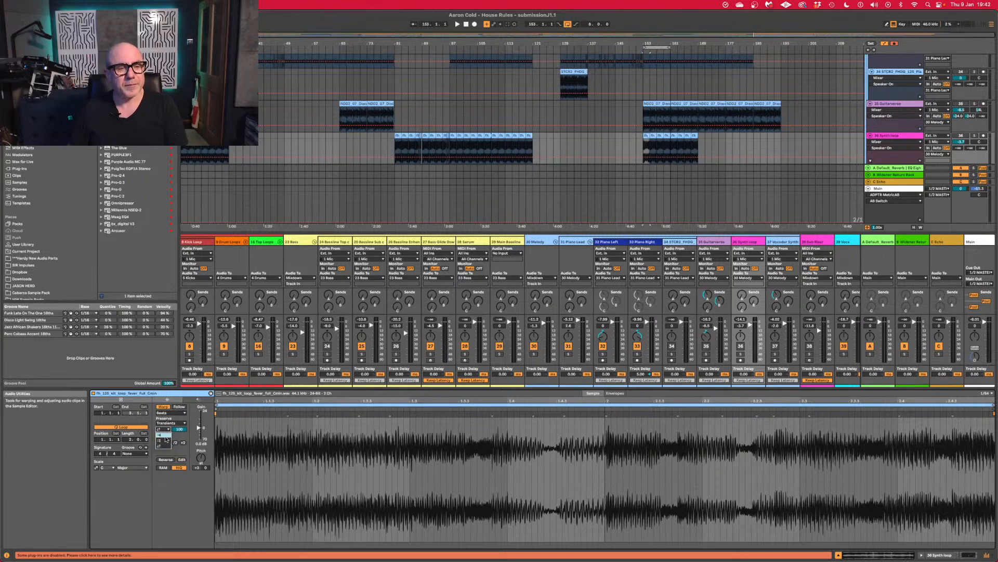
pyautogui.click(166, 435)
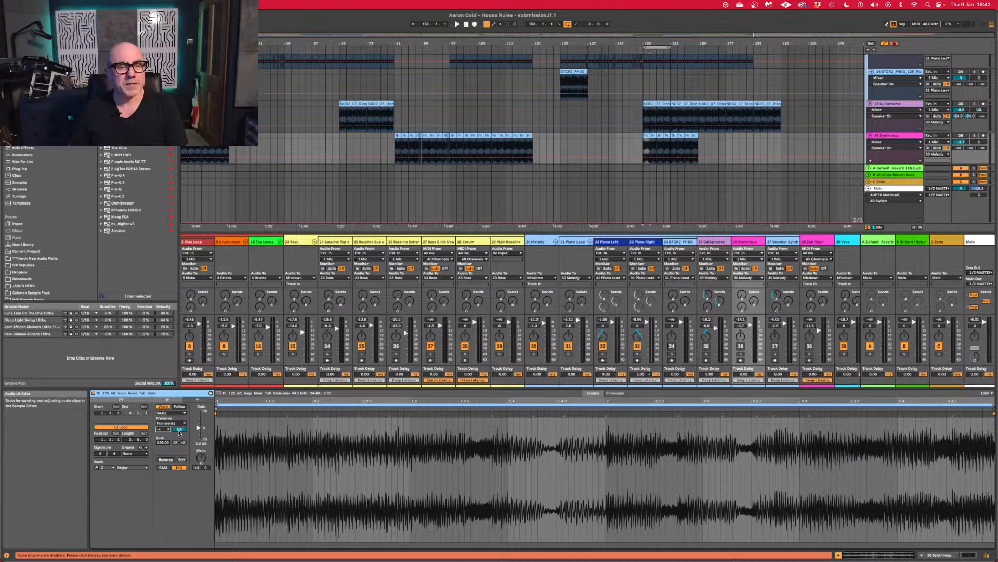
pyautogui.click(162, 429)
pyautogui.click(161, 445)
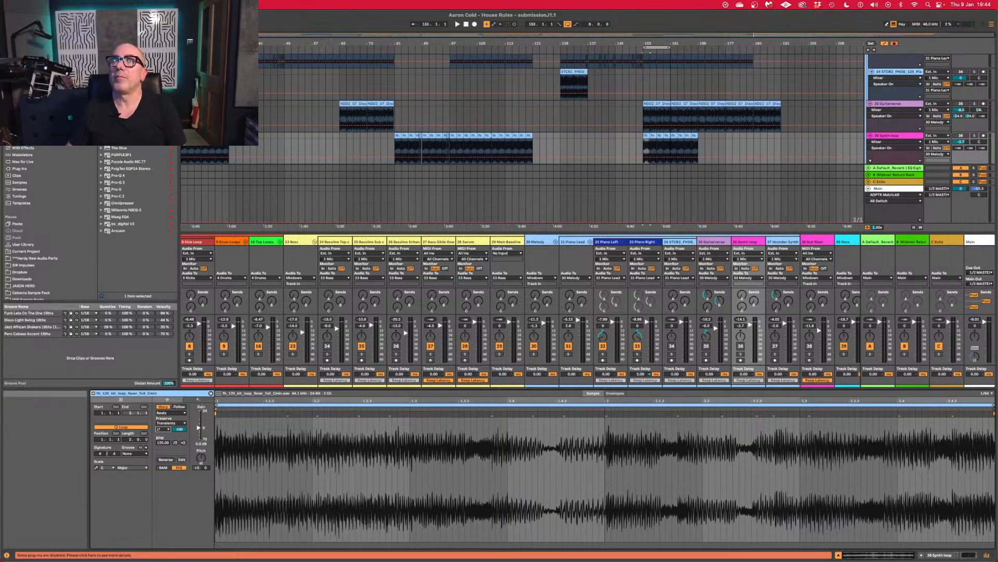
# Check the live chat question about kicks, open the Handy New Audio Party folder, and audition House Kicks samples up to Hot Since KICK 1.wav.
pyautogui.moveTo(861, 230); pyautogui.dragTo(825, 194)
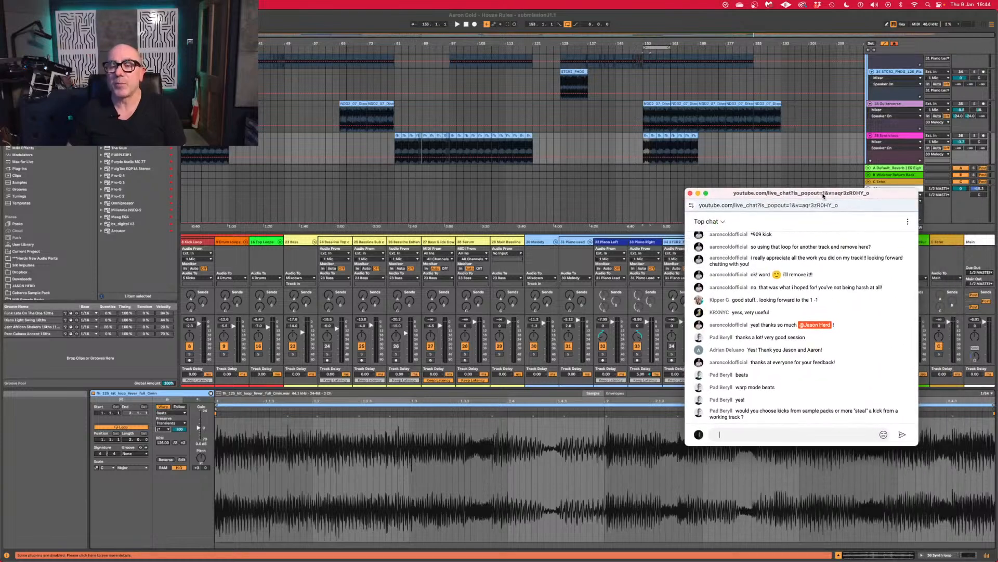
pyautogui.click(43, 256)
pyautogui.click(44, 256)
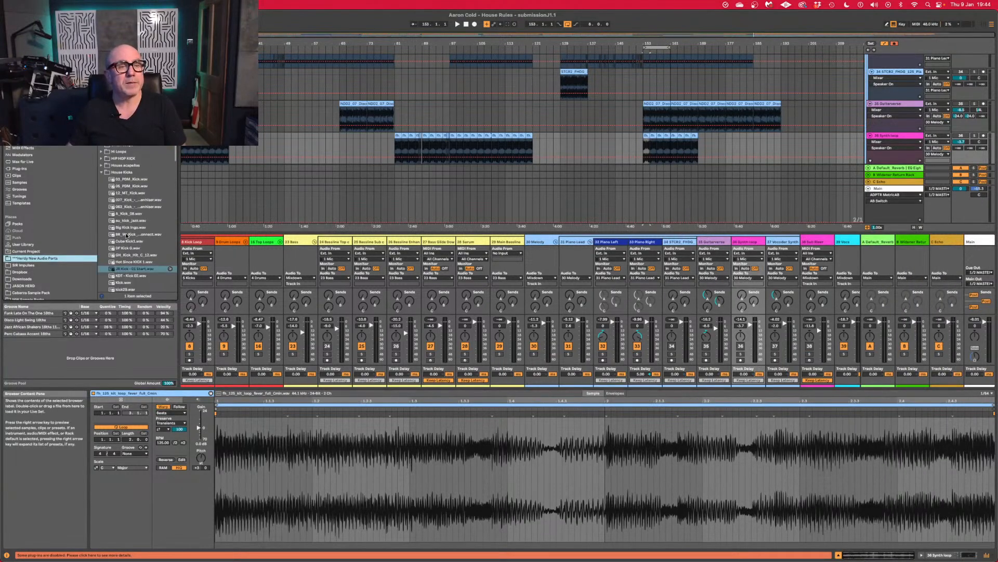
pyautogui.scroll(-2, 126, 235)
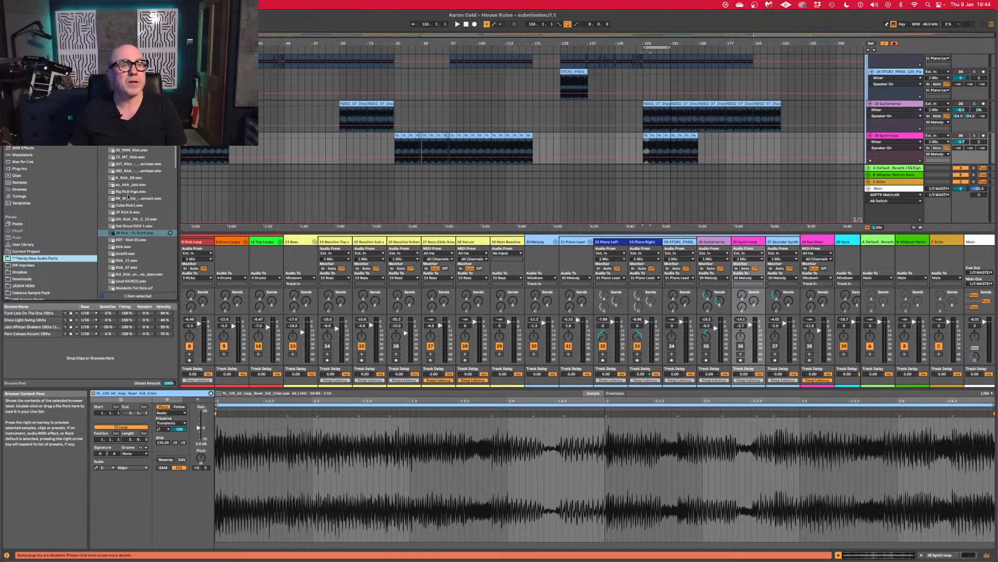
pyautogui.click(133, 151)
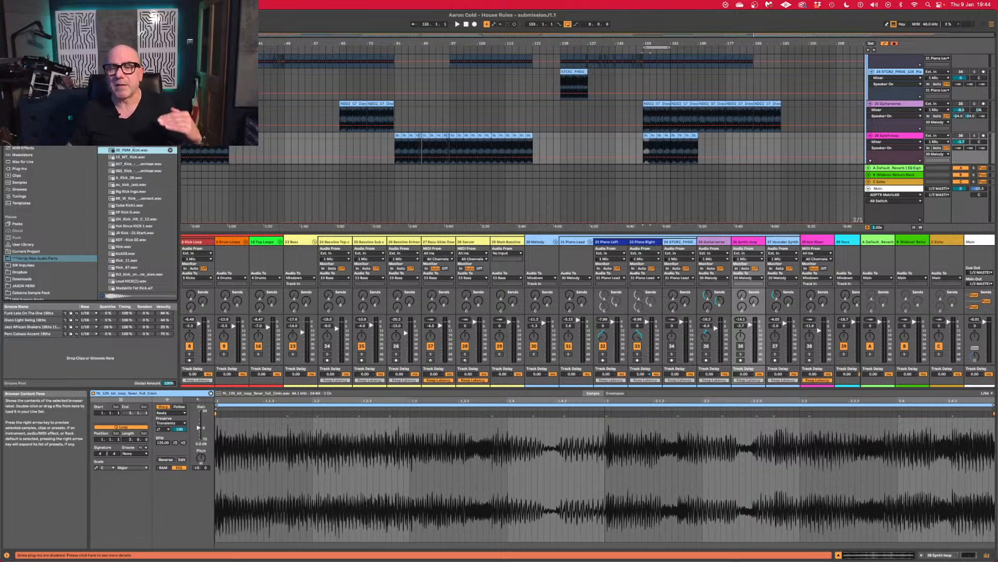
pyautogui.click(132, 142)
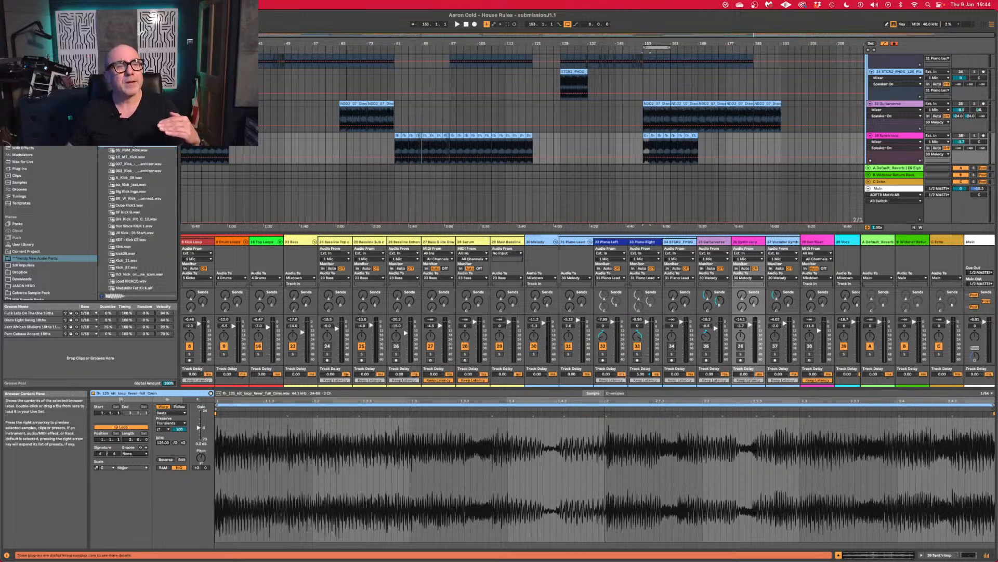
pyautogui.click(130, 164)
pyautogui.click(130, 170)
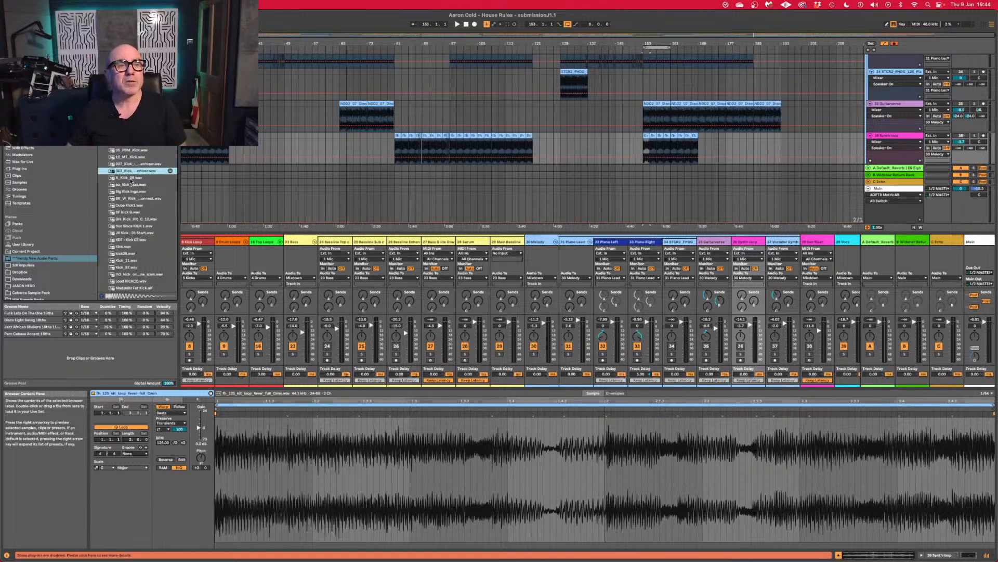
pyautogui.scroll(-3, 131, 205)
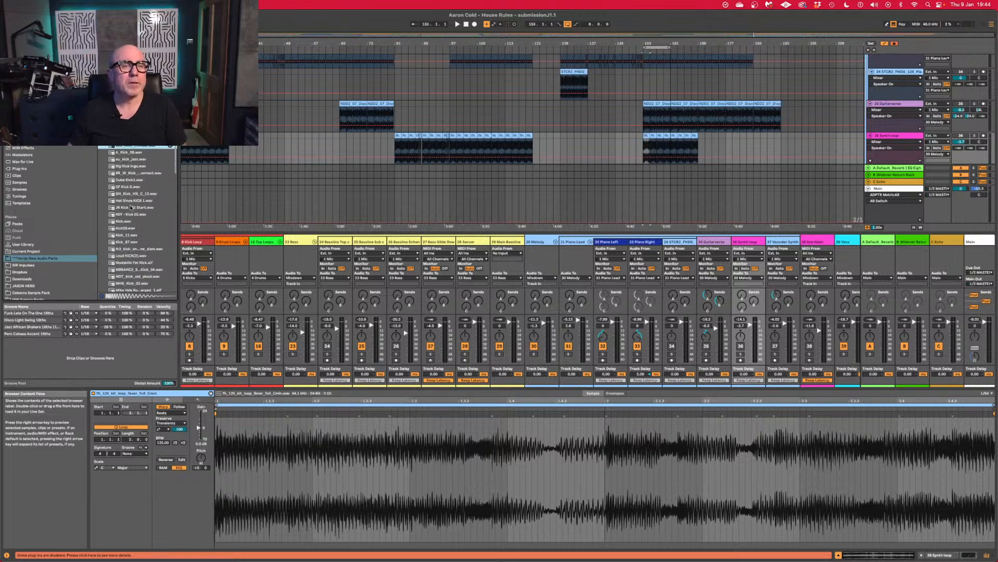
pyautogui.click(133, 201)
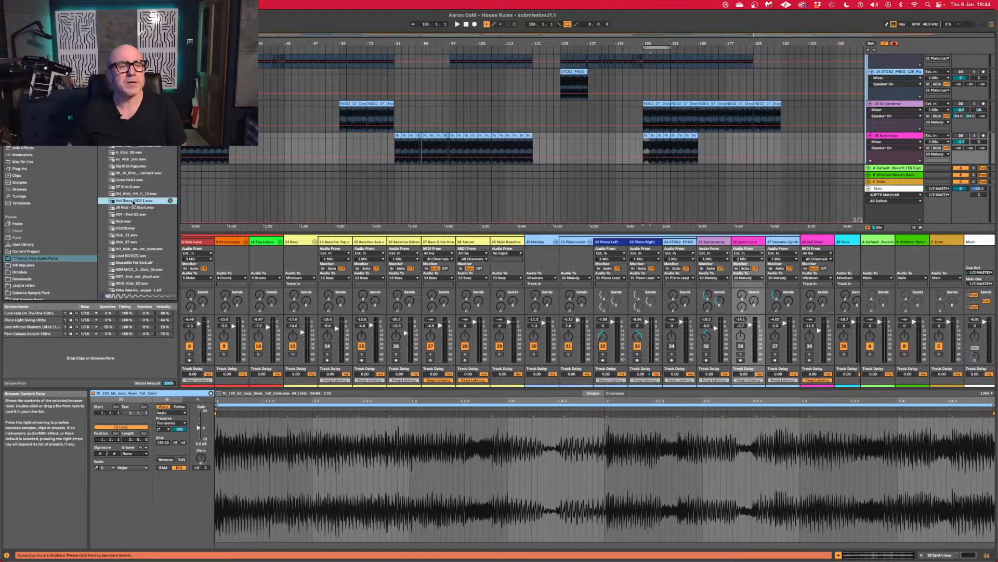
# Audition more samples further down the House Kicks folder, including the Fat Kick and OLIVER kick files, and browse the surrounding sample folders.
pyautogui.scroll(-5, 130, 212)
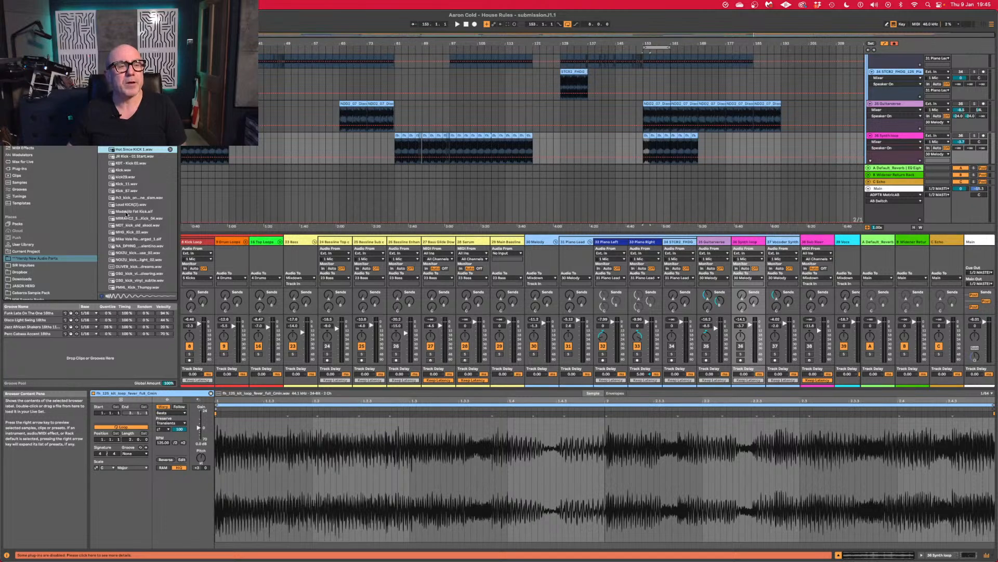
pyautogui.click(126, 212)
pyautogui.scroll(-3, 126, 226)
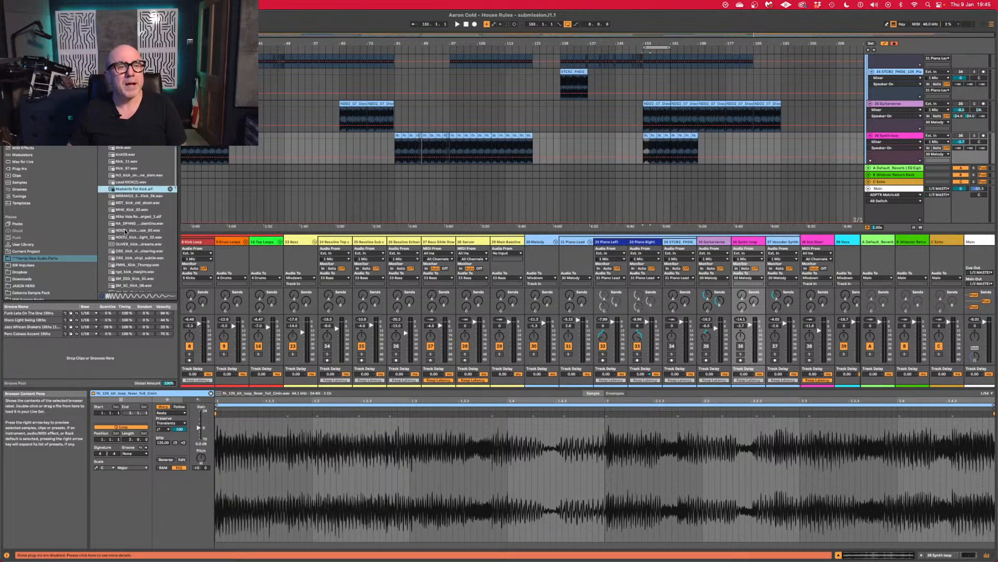
pyautogui.click(125, 217)
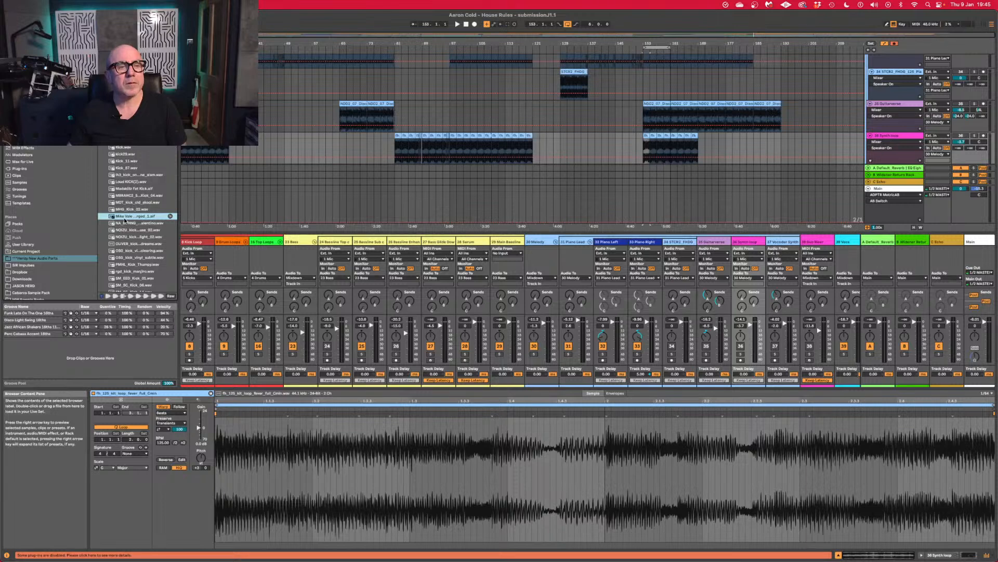
pyautogui.click(135, 243)
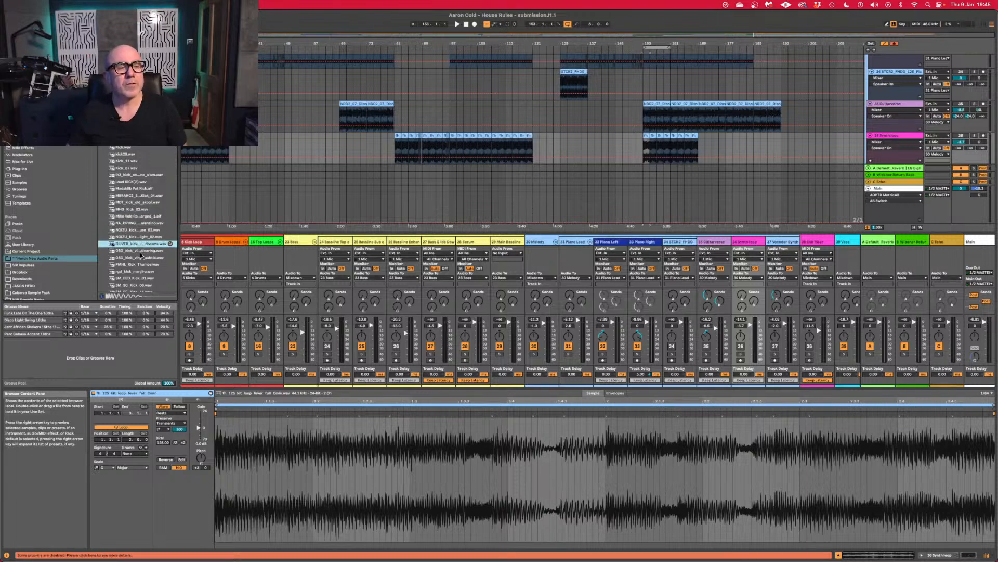
pyautogui.scroll(-7, 140, 252)
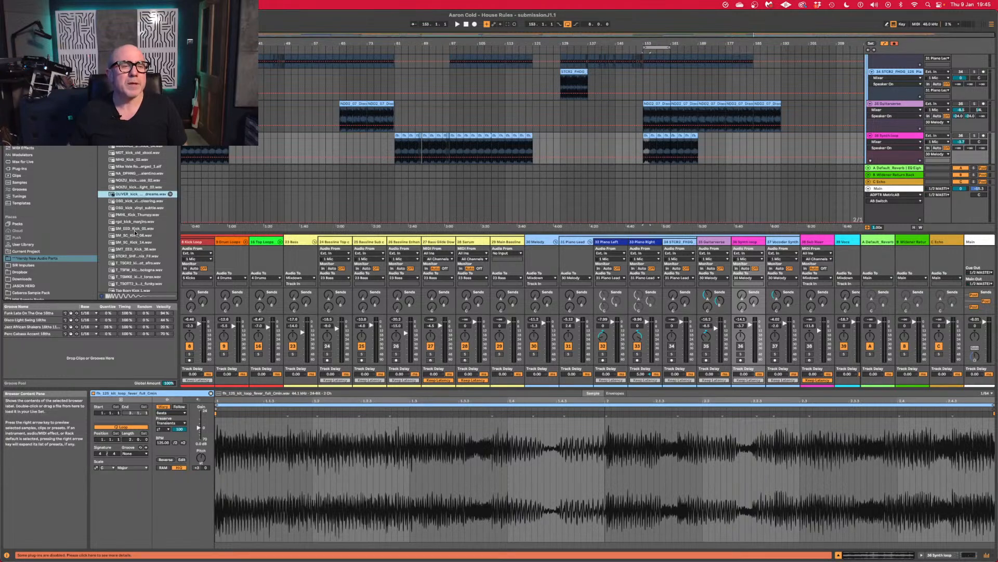
pyautogui.scroll(-15, 133, 227)
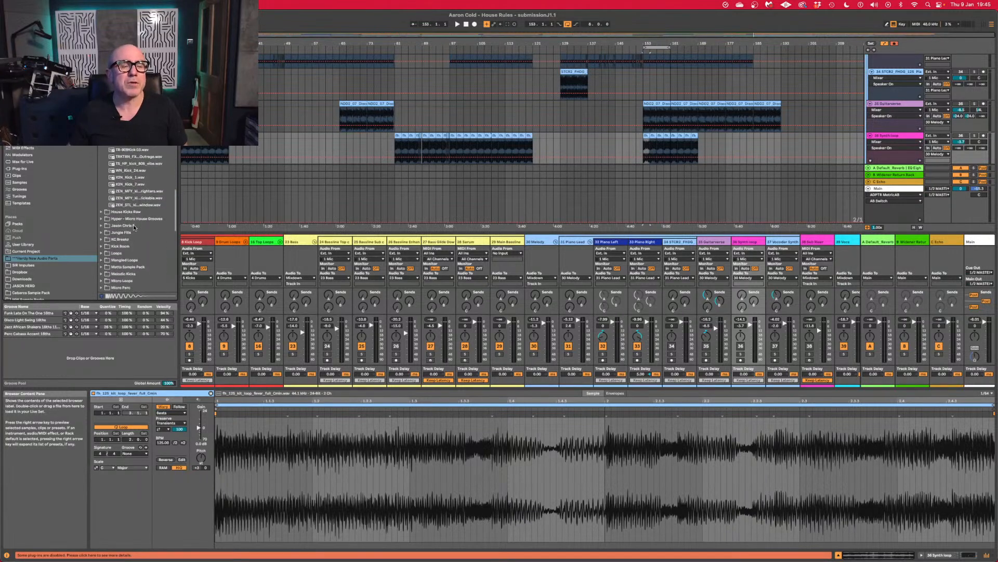
pyautogui.scroll(15, 133, 224)
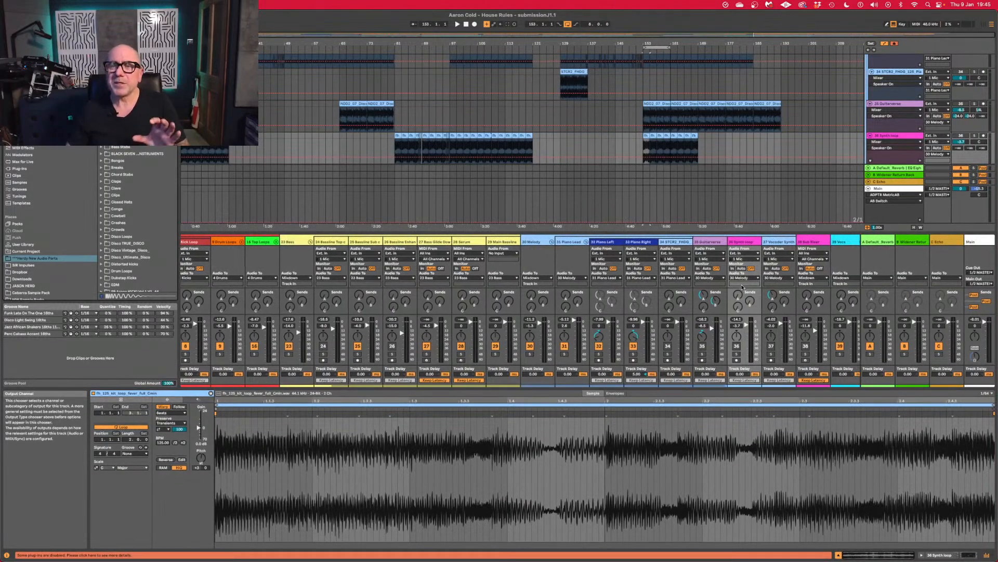
# Bring up the YouTube live chat pop-out window and move it lower, over the mixer and clip view.
pyautogui.hotkey('ctrl', 'Up')
pyautogui.click(951, 446)
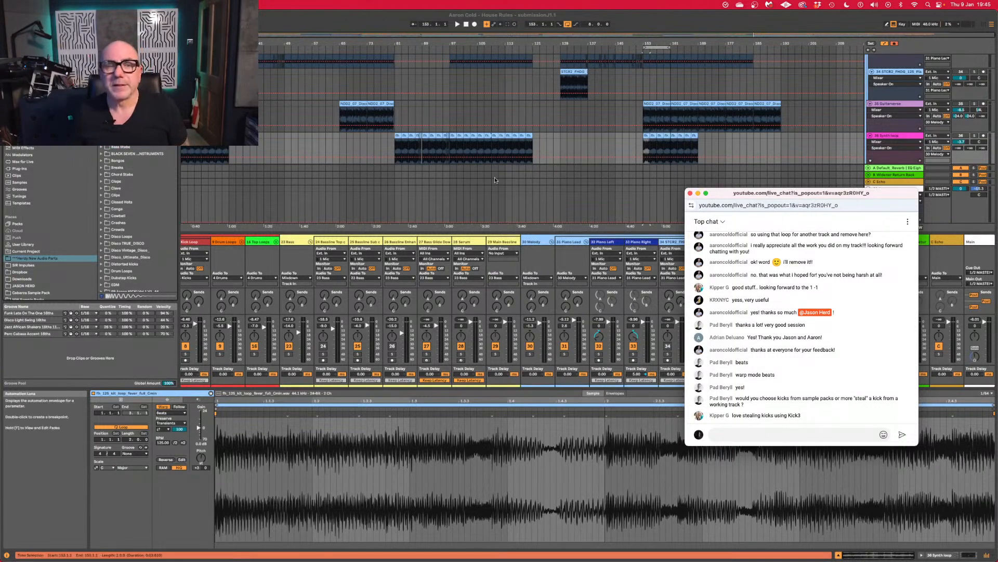
pyautogui.moveTo(733, 194); pyautogui.dragTo(749, 266)
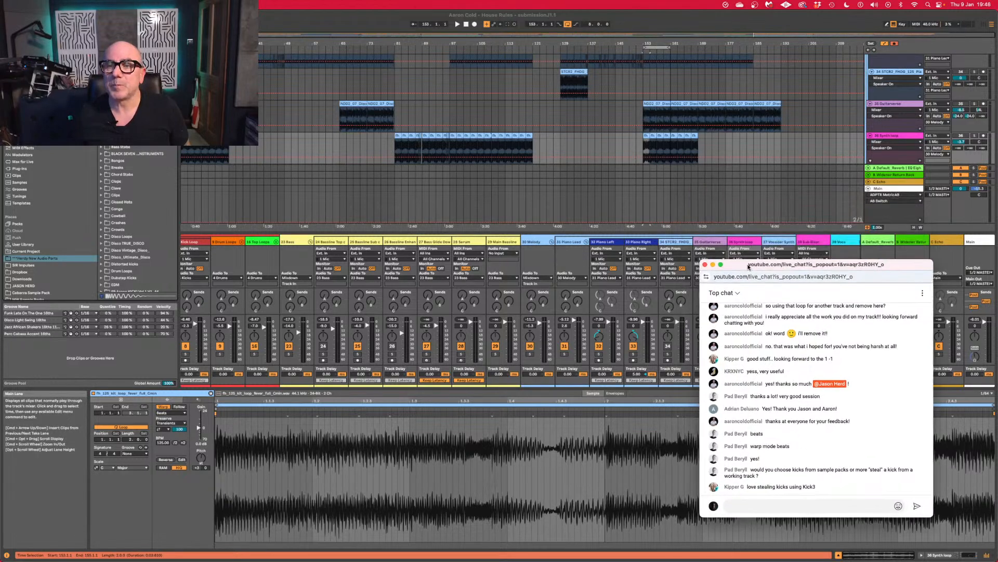
# Read back through the live chat to its first messages and return to the newest ones.
pyautogui.scroll(-5, 873, 161)
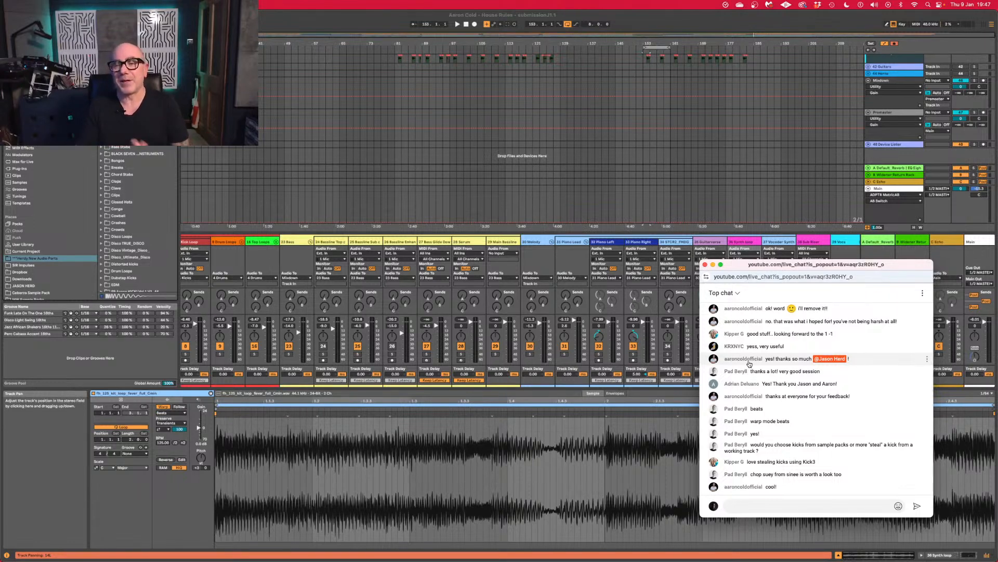
pyautogui.scroll(3, 748, 363)
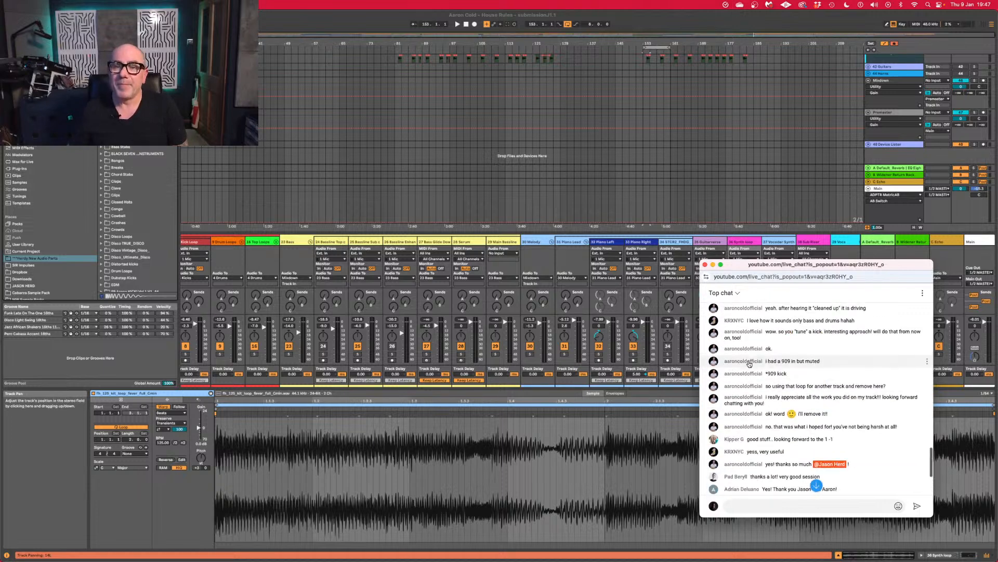
pyautogui.scroll(5, 748, 364)
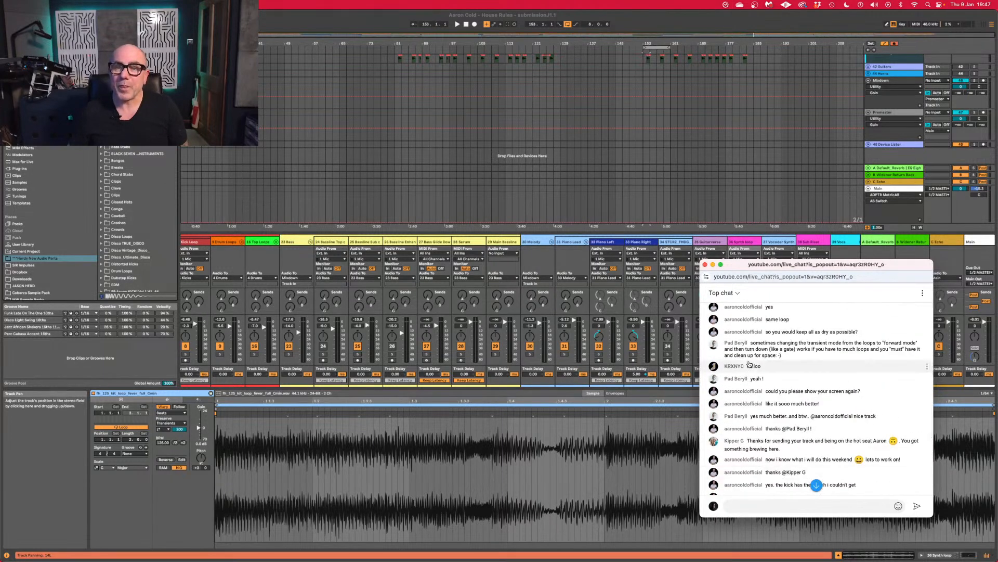
pyautogui.scroll(5, 749, 363)
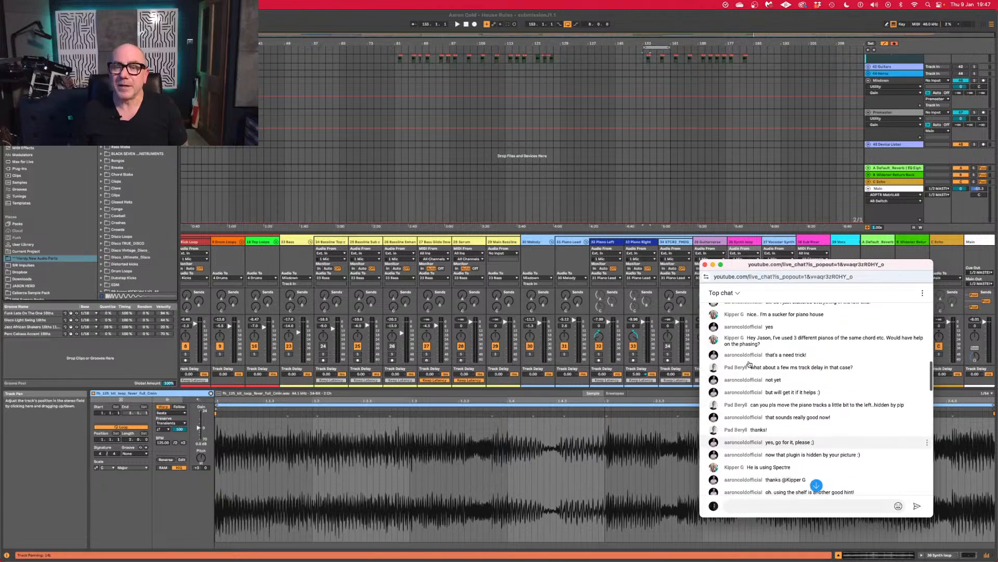
pyautogui.scroll(3, 748, 364)
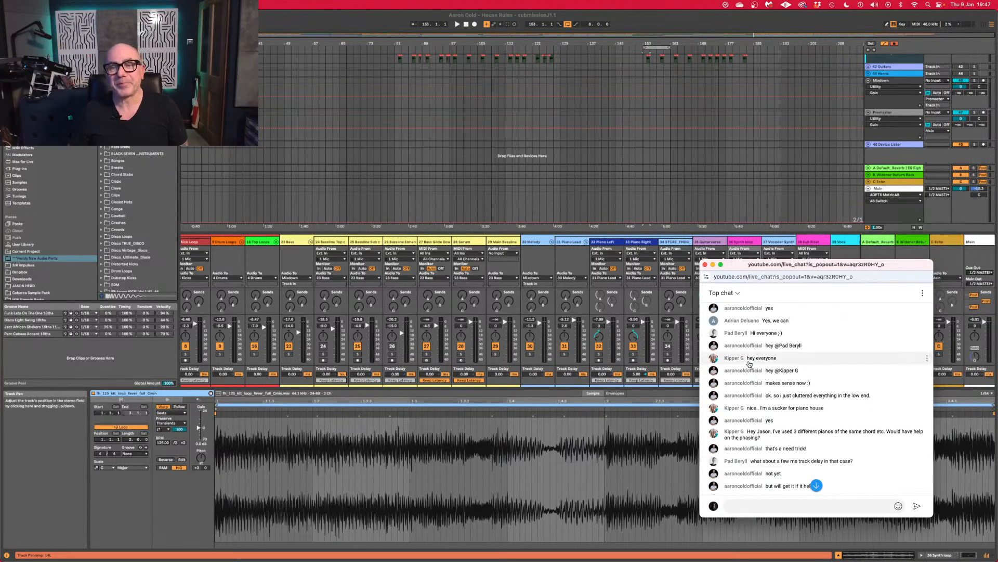
pyautogui.scroll(4, 749, 364)
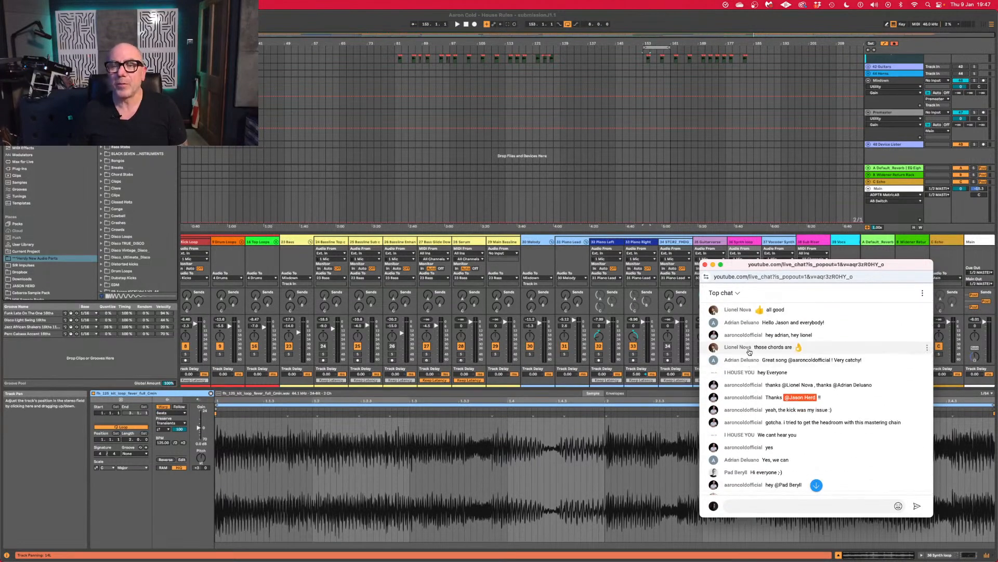
pyautogui.scroll(4, 750, 352)
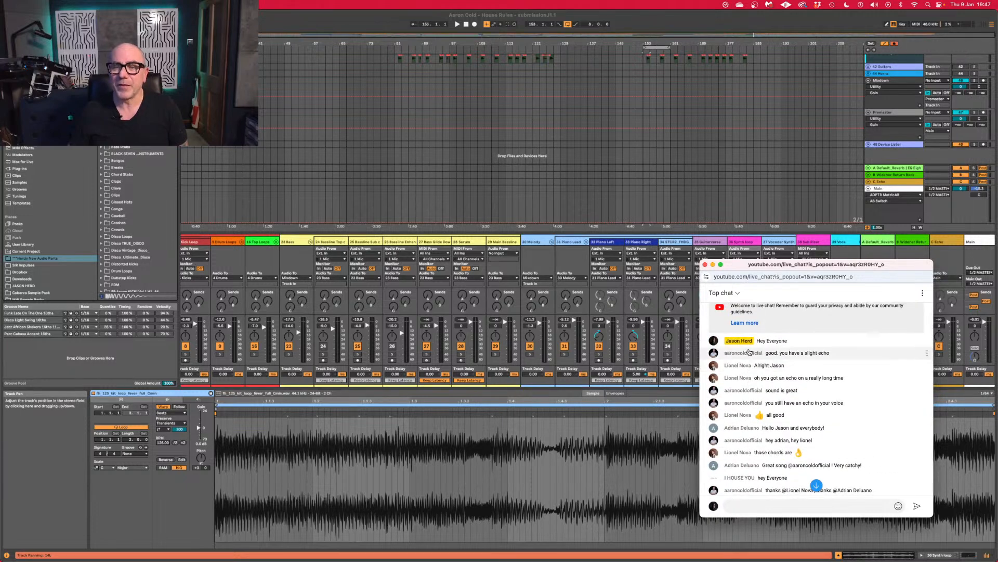
pyautogui.scroll(-20, 749, 352)
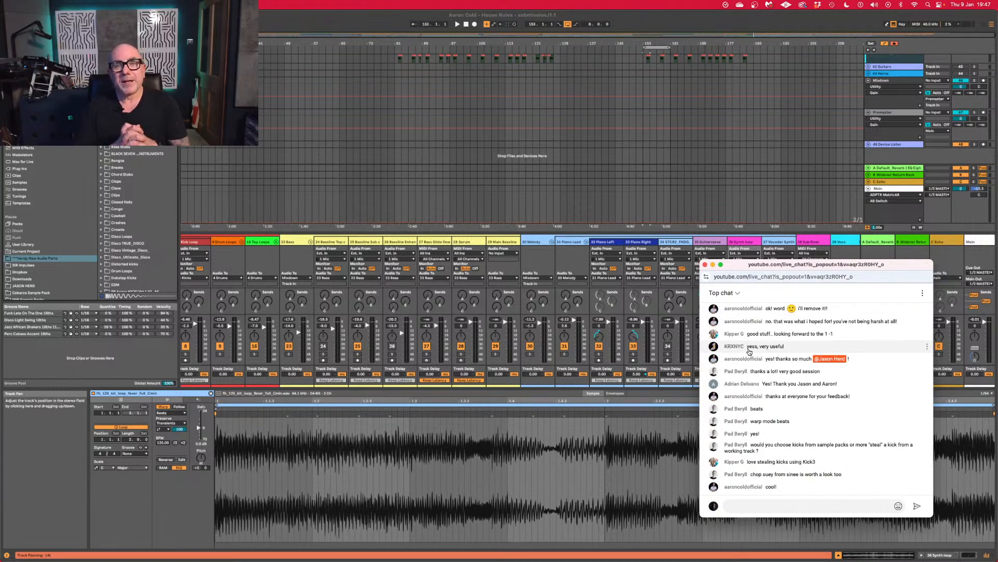